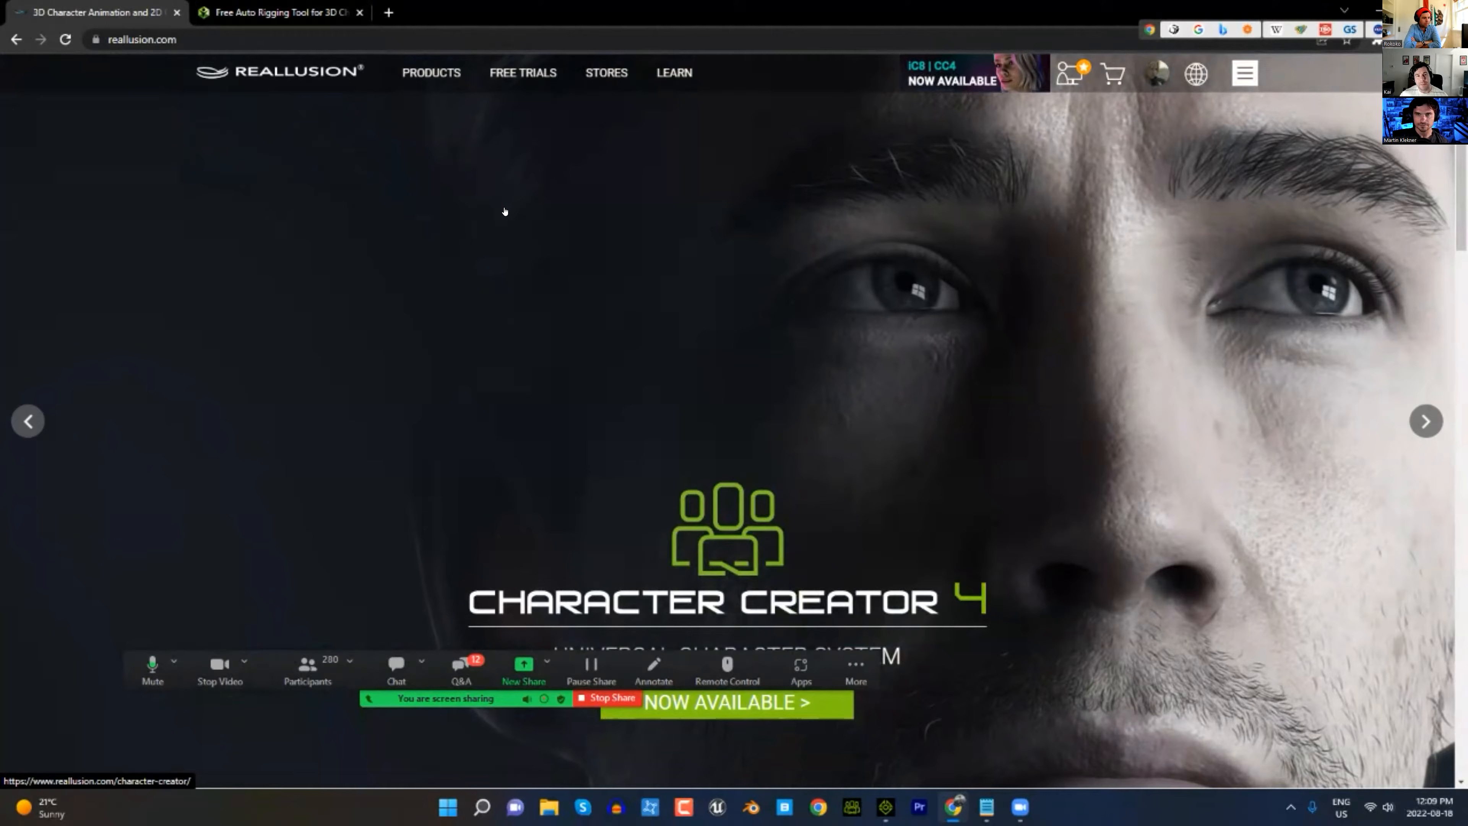
- Open the iClone product page on the Reallusion site and review its body, facial, Motion Director and Device LIVE animation features
{"action": "mouse_move", "coordinate": [446, 68]}
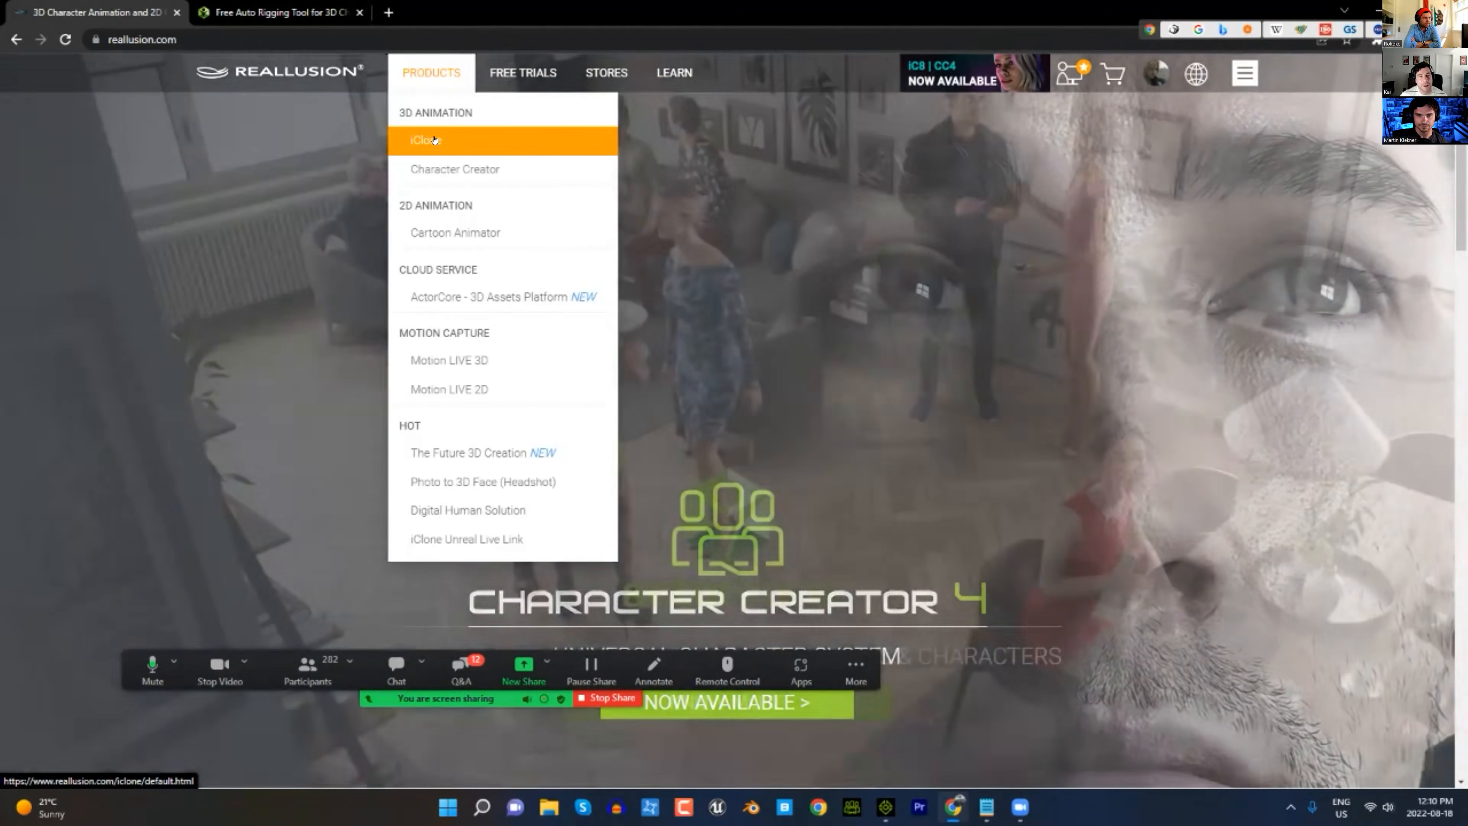
{"action": "left_click", "coordinate": [434, 140]}
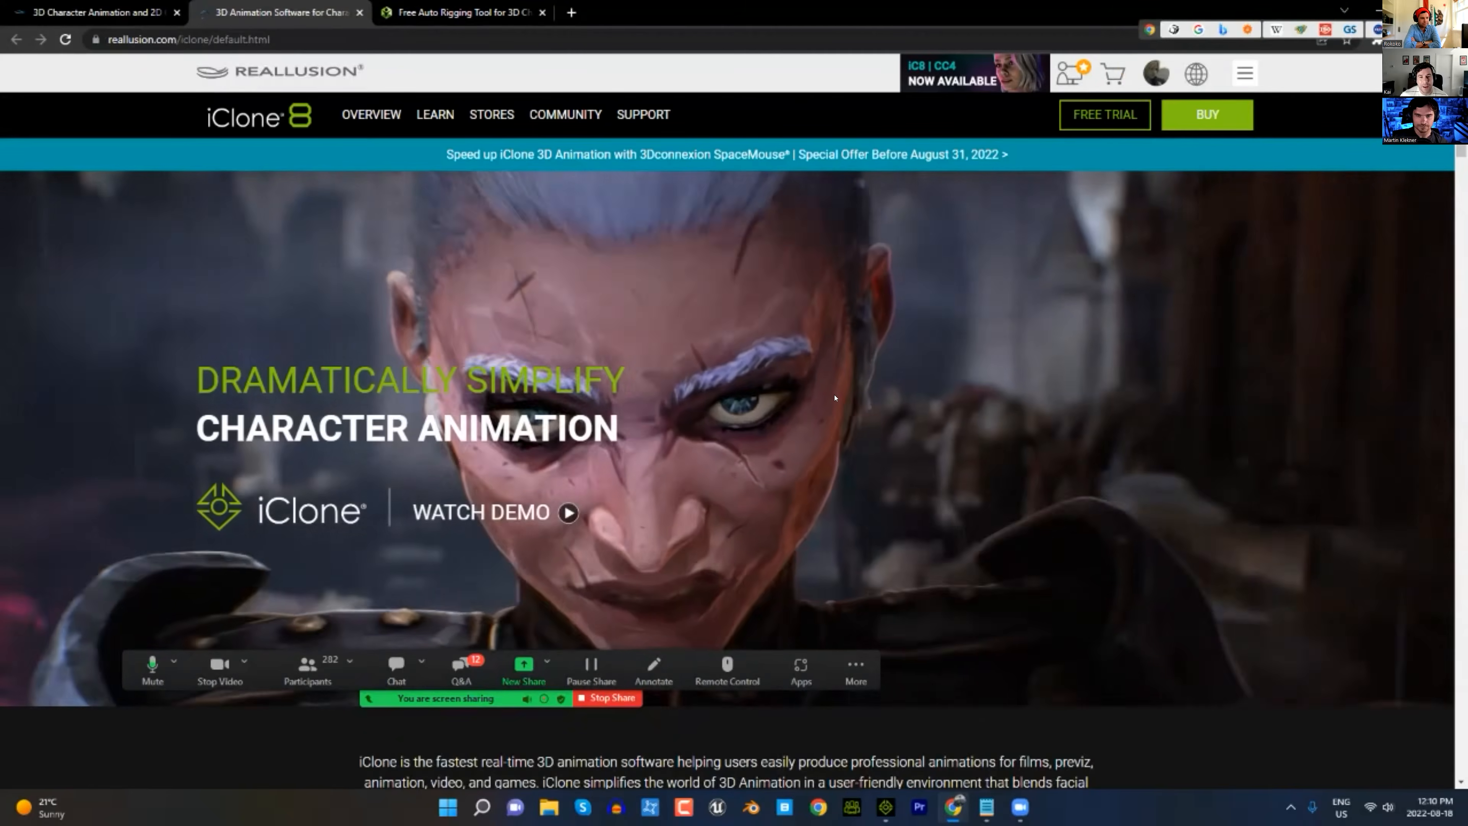
{"action": "scroll", "coordinate": [980, 432], "scroll_direction": "down", "scroll_amount": 4}
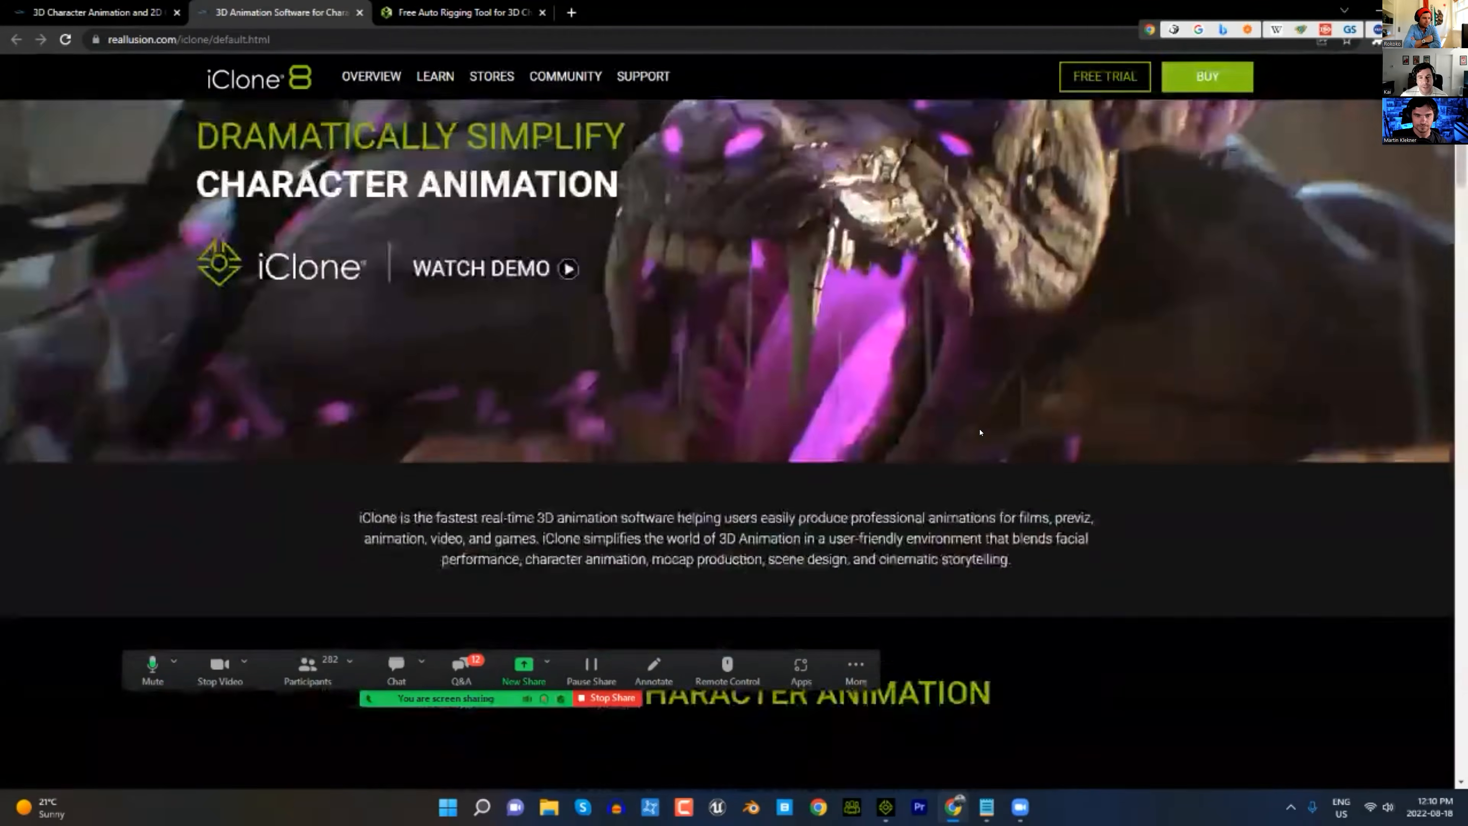
{"action": "scroll", "coordinate": [980, 432], "scroll_direction": "down", "scroll_amount": 3}
{"action": "scroll", "coordinate": [988, 431], "scroll_direction": "down", "scroll_amount": 5}
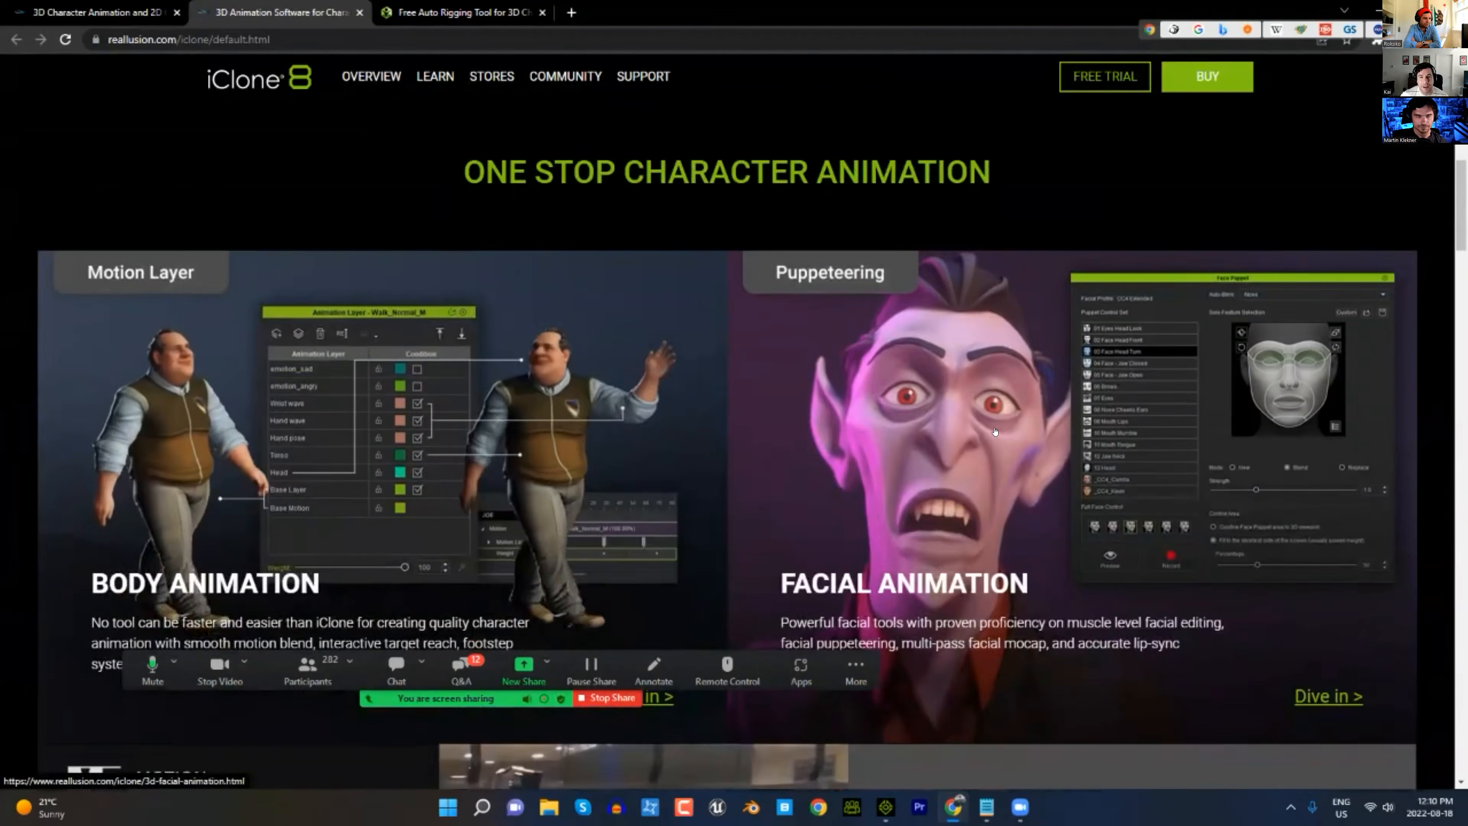
{"action": "scroll", "coordinate": [994, 432], "scroll_direction": "down", "scroll_amount": 9}
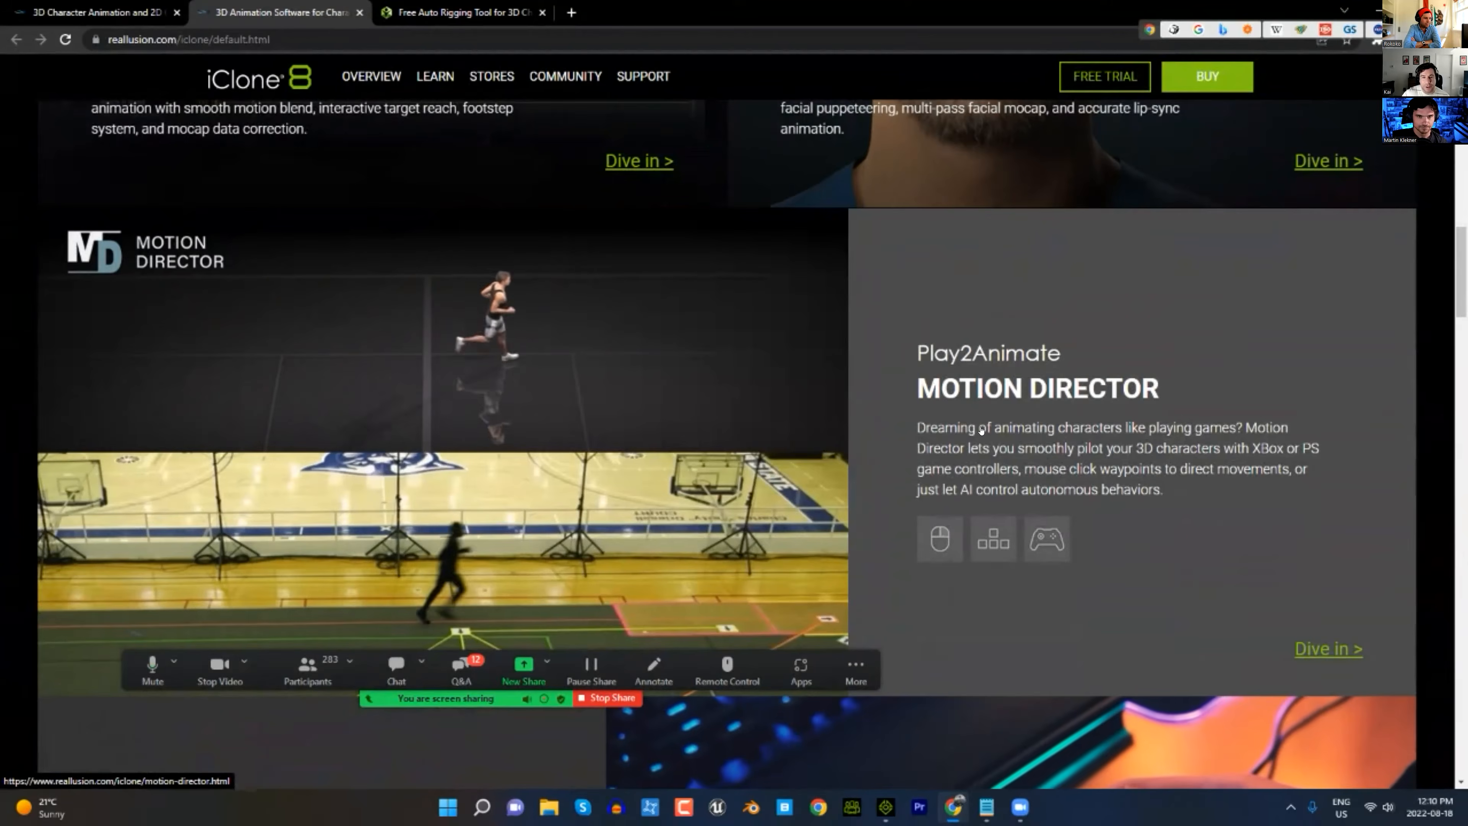
{"action": "scroll", "coordinate": [1127, 447], "scroll_direction": "down", "scroll_amount": 1}
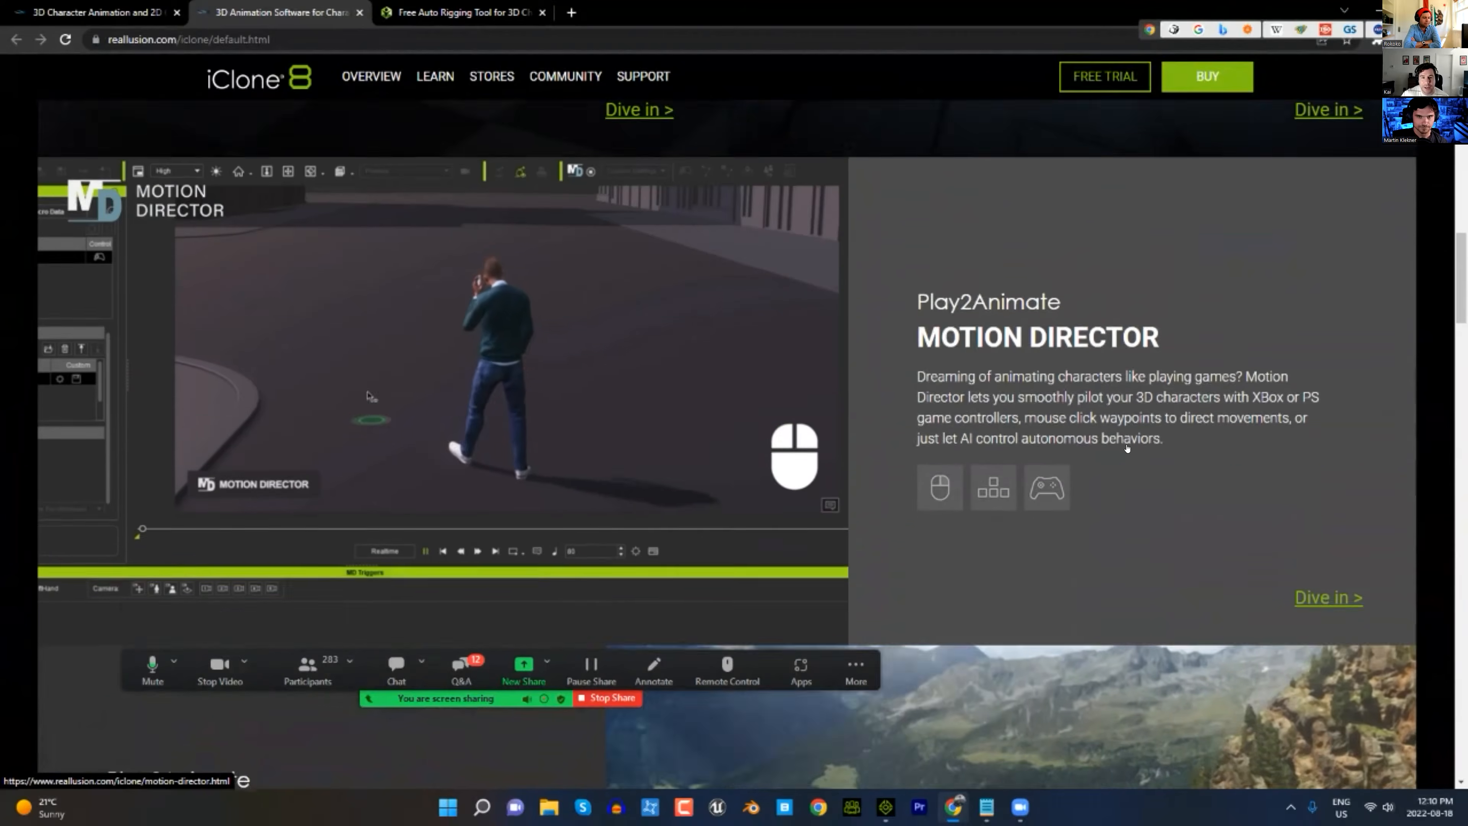
{"action": "scroll", "coordinate": [1121, 449], "scroll_direction": "down", "scroll_amount": 4}
{"action": "scroll", "coordinate": [1118, 449], "scroll_direction": "down", "scroll_amount": 4}
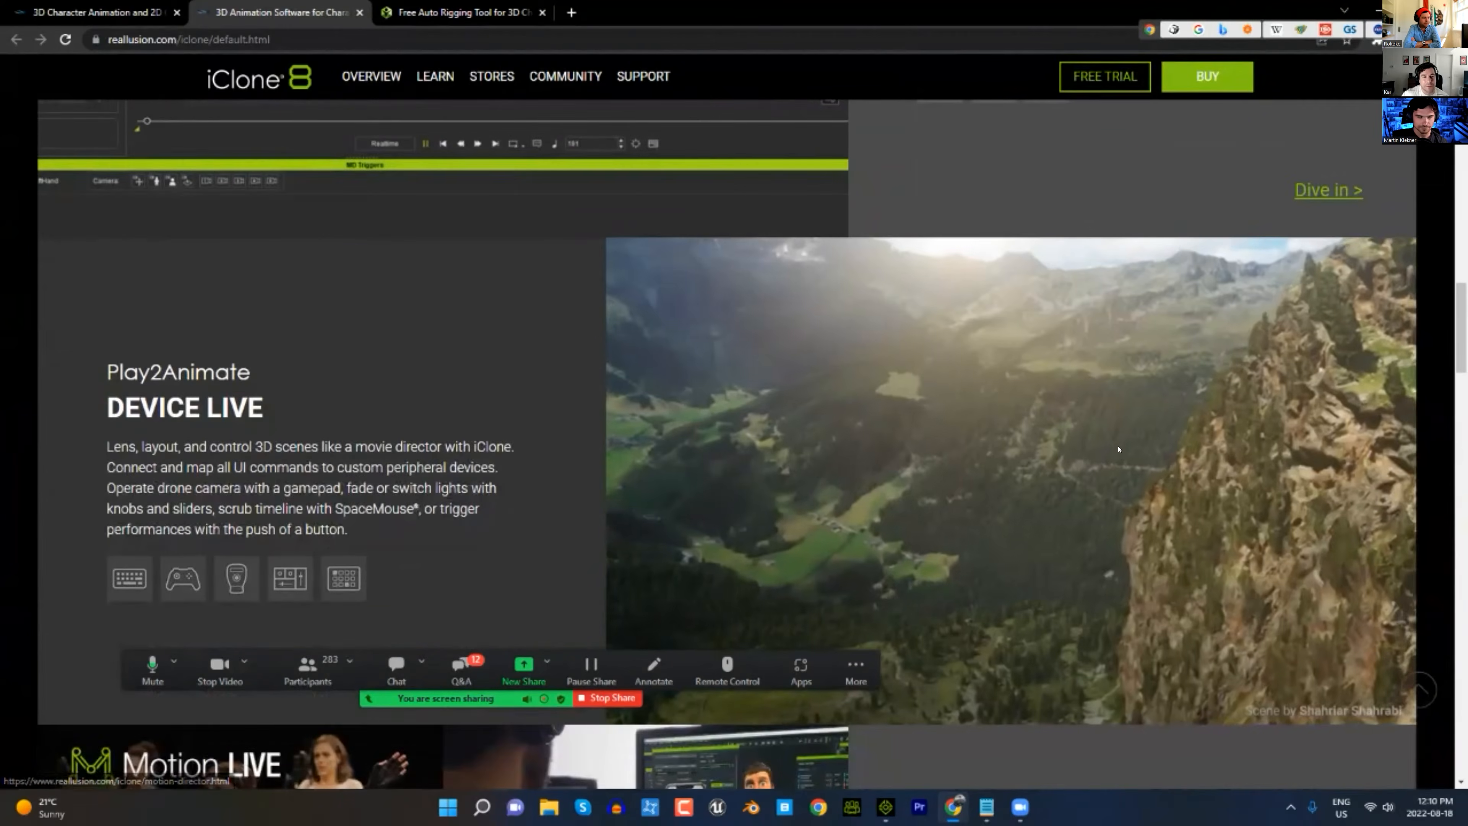
- Examine the Motion LIVE, real-time production and add-on sections of the iClone page, and close the page
{"action": "scroll", "coordinate": [1124, 457], "scroll_direction": "down", "scroll_amount": 6}
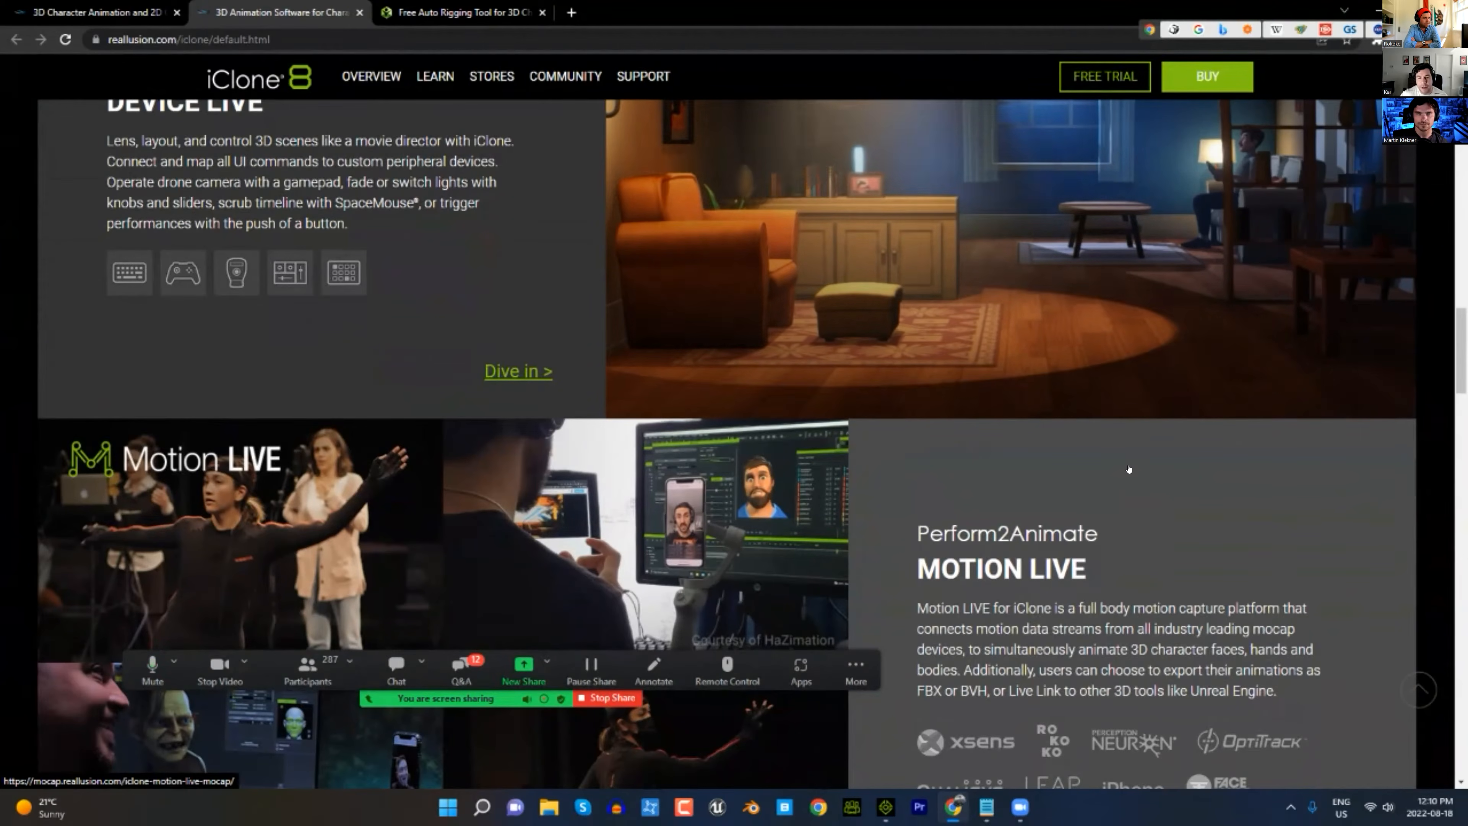
{"action": "scroll", "coordinate": [1118, 467], "scroll_direction": "down", "scroll_amount": 3}
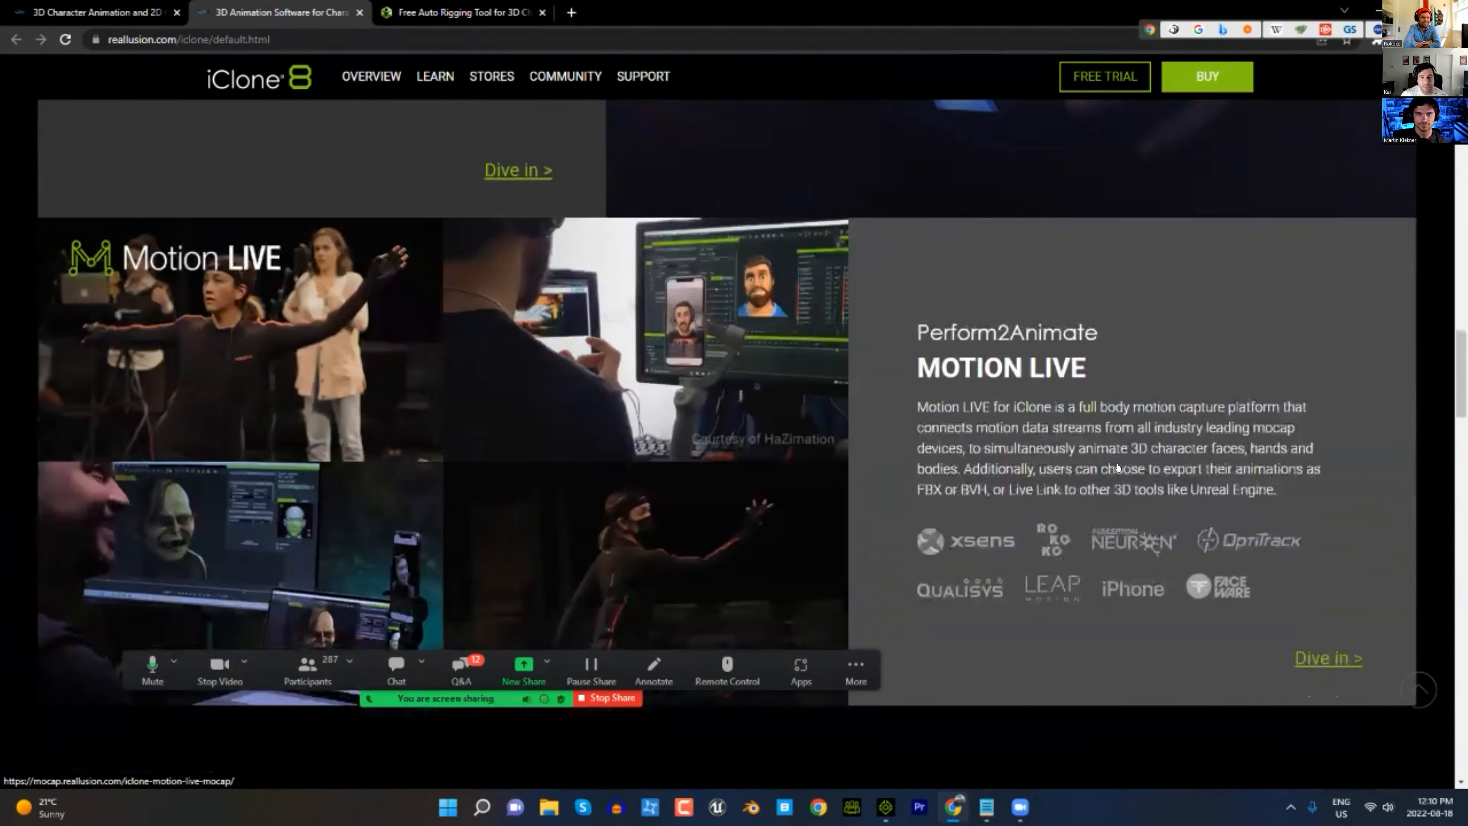
{"action": "scroll", "coordinate": [1118, 467], "scroll_direction": "down", "scroll_amount": 2}
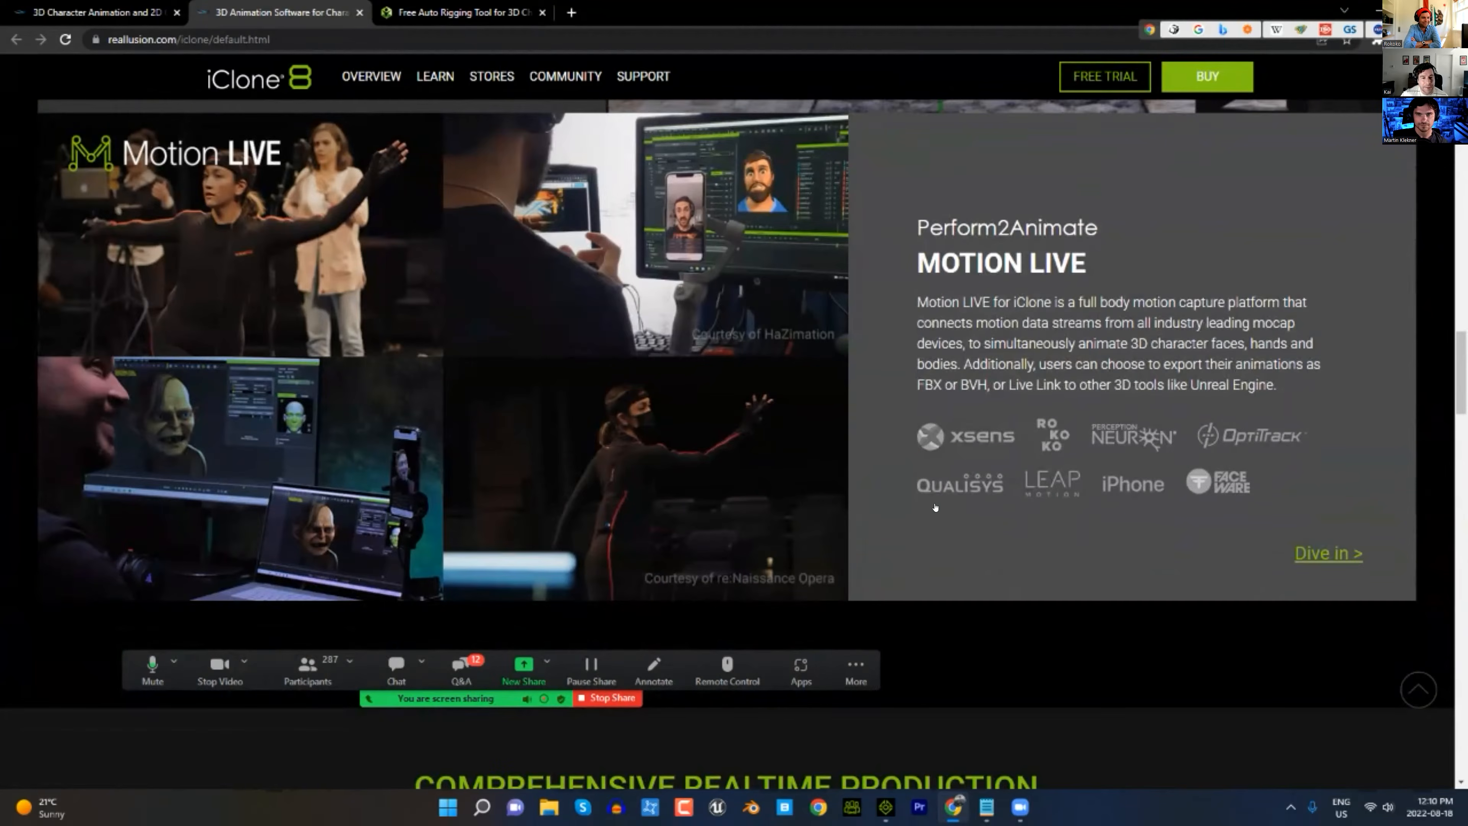
{"action": "scroll", "coordinate": [983, 520], "scroll_direction": "down", "scroll_amount": 6}
{"action": "scroll", "coordinate": [984, 520], "scroll_direction": "down", "scroll_amount": 4}
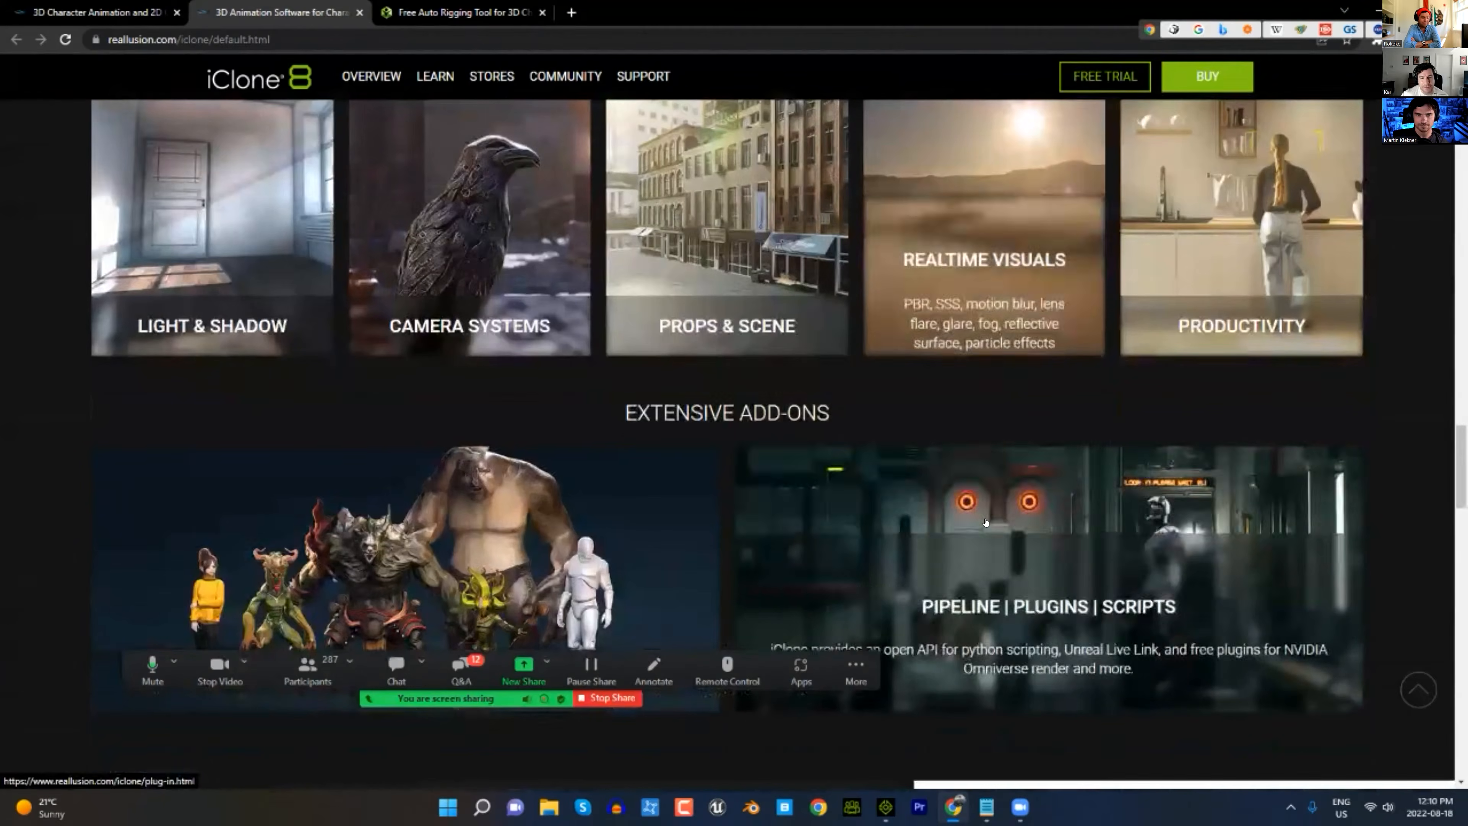
{"action": "scroll", "coordinate": [989, 526], "scroll_direction": "down", "scroll_amount": 4}
{"action": "scroll", "coordinate": [993, 531], "scroll_direction": "down", "scroll_amount": 1}
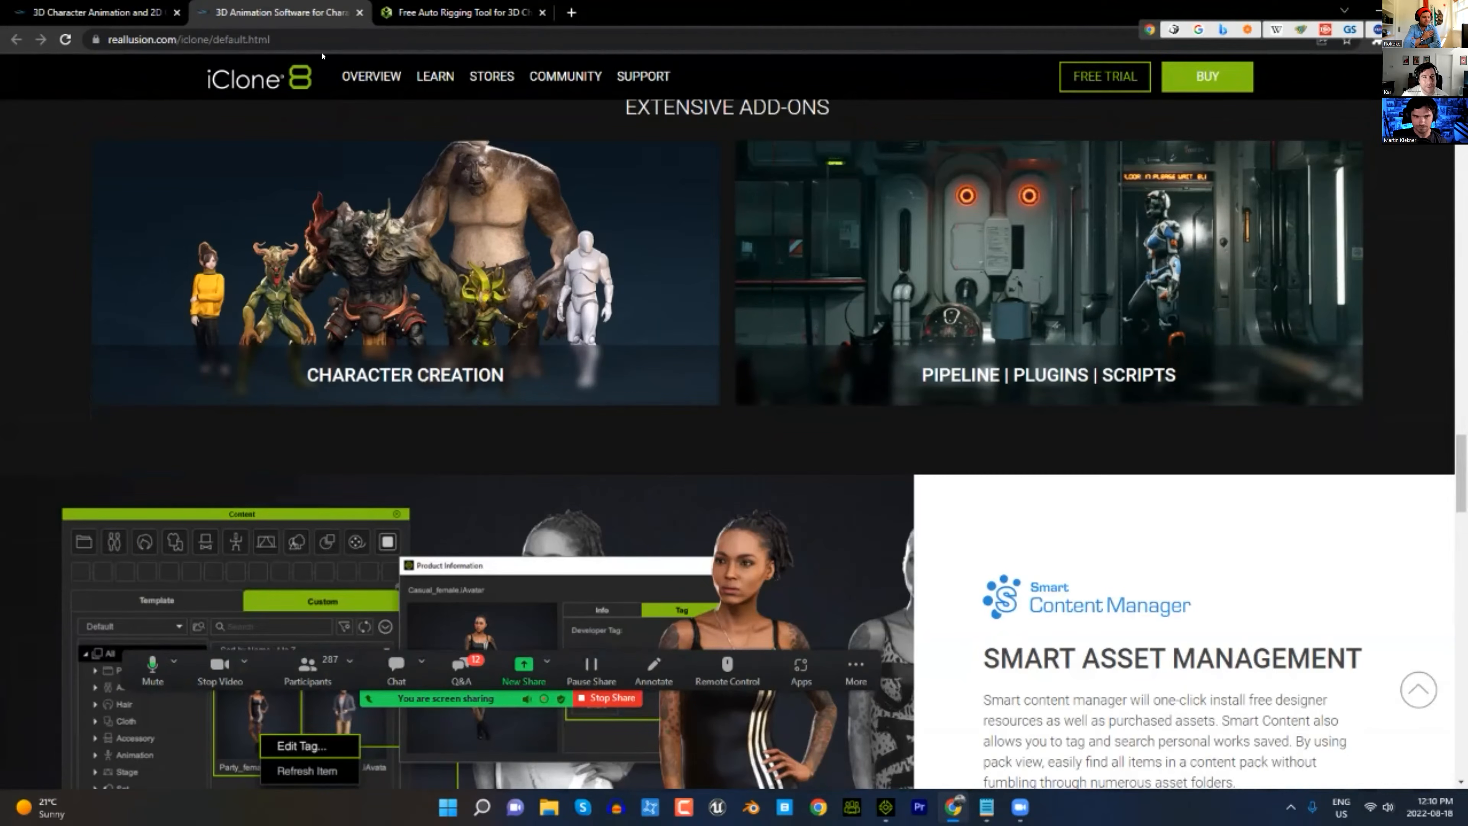
{"action": "left_click", "coordinate": [358, 12]}
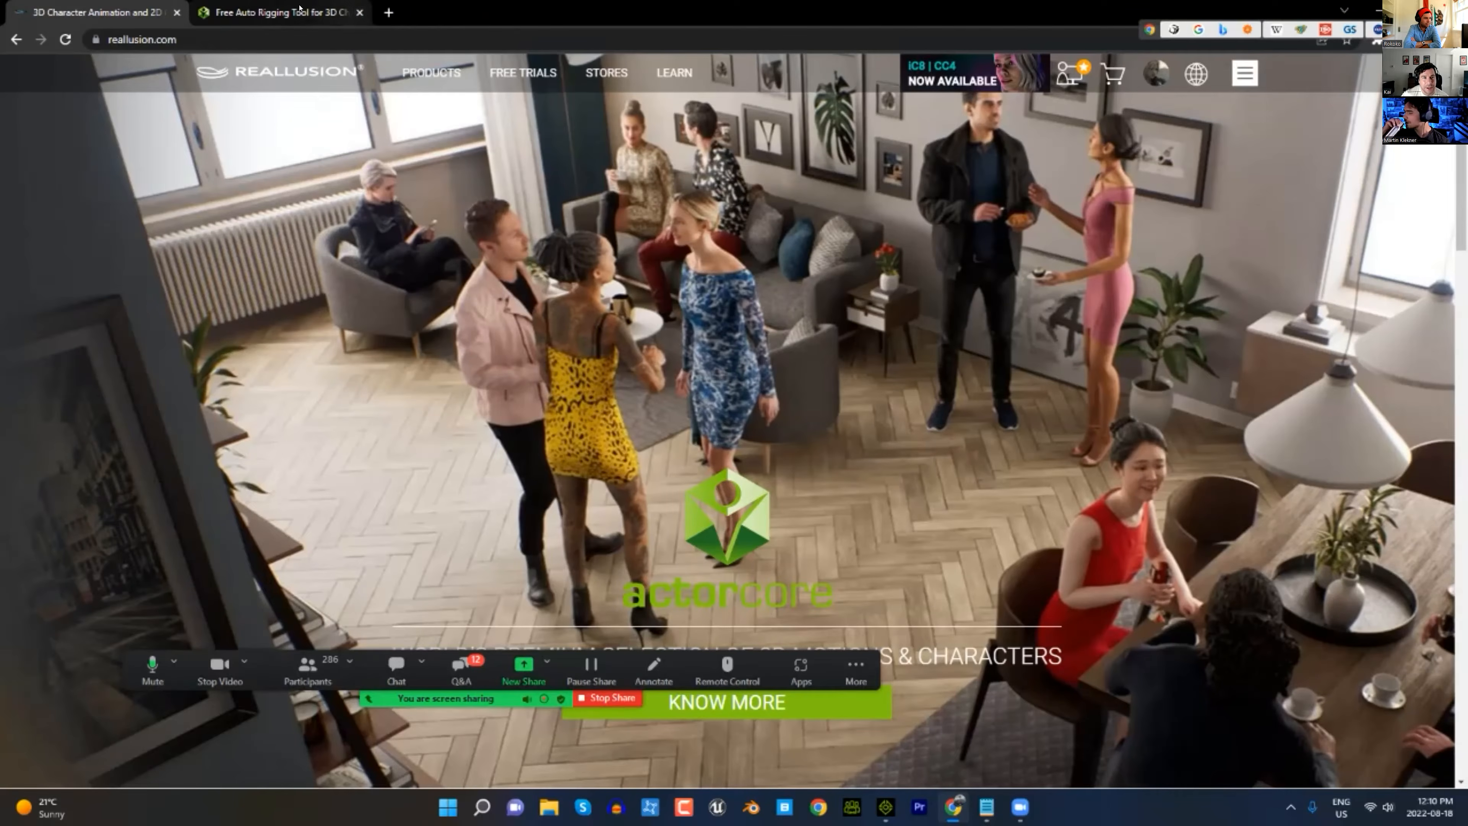
- Go to the ActorCore AccuRIG page and review the introduction to the free auto-rigging tool and its download and tutorial options
{"action": "left_click", "coordinate": [309, 11]}
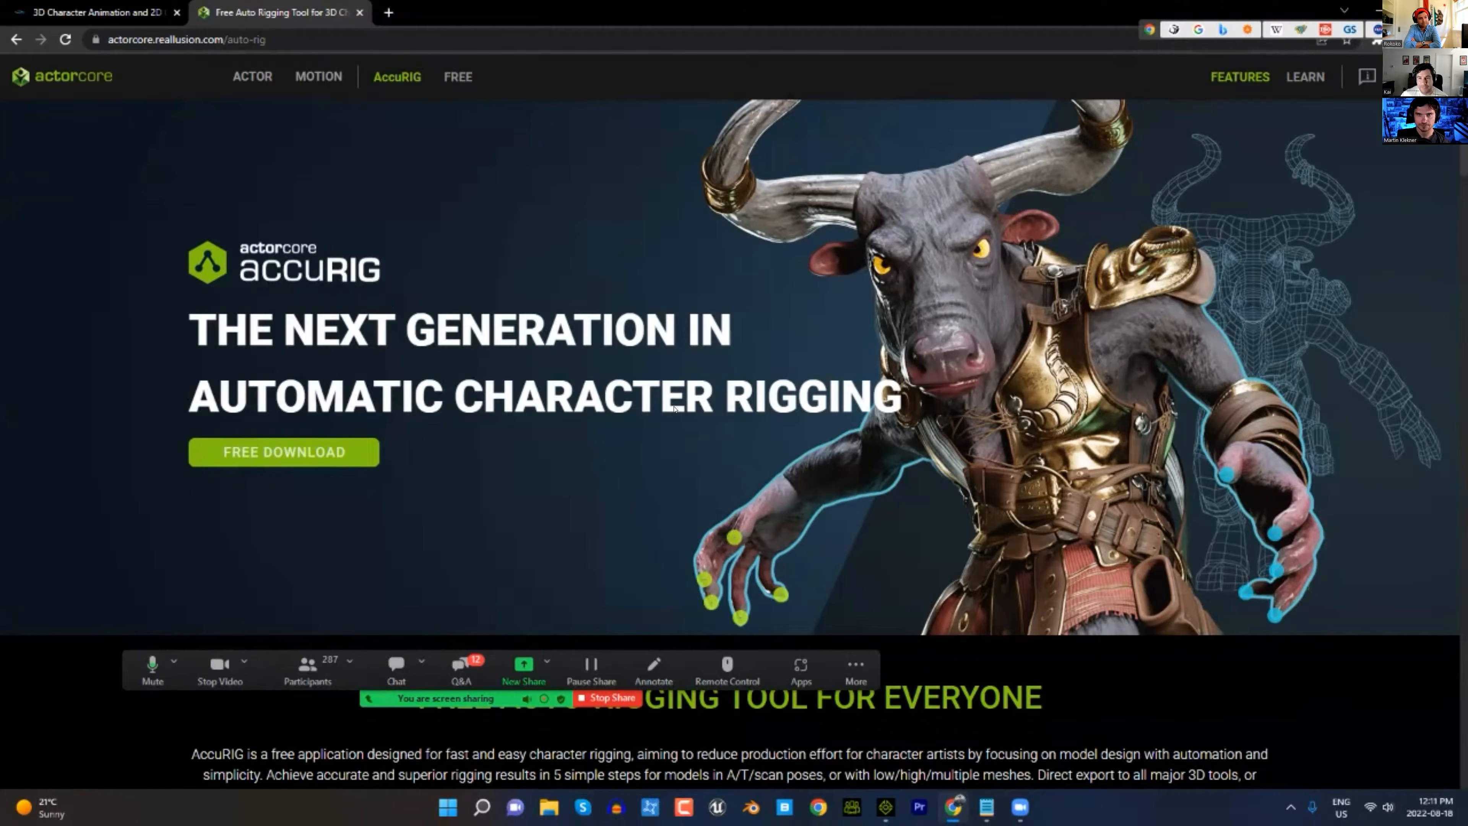
{"action": "scroll", "coordinate": [687, 411], "scroll_direction": "down", "scroll_amount": 3}
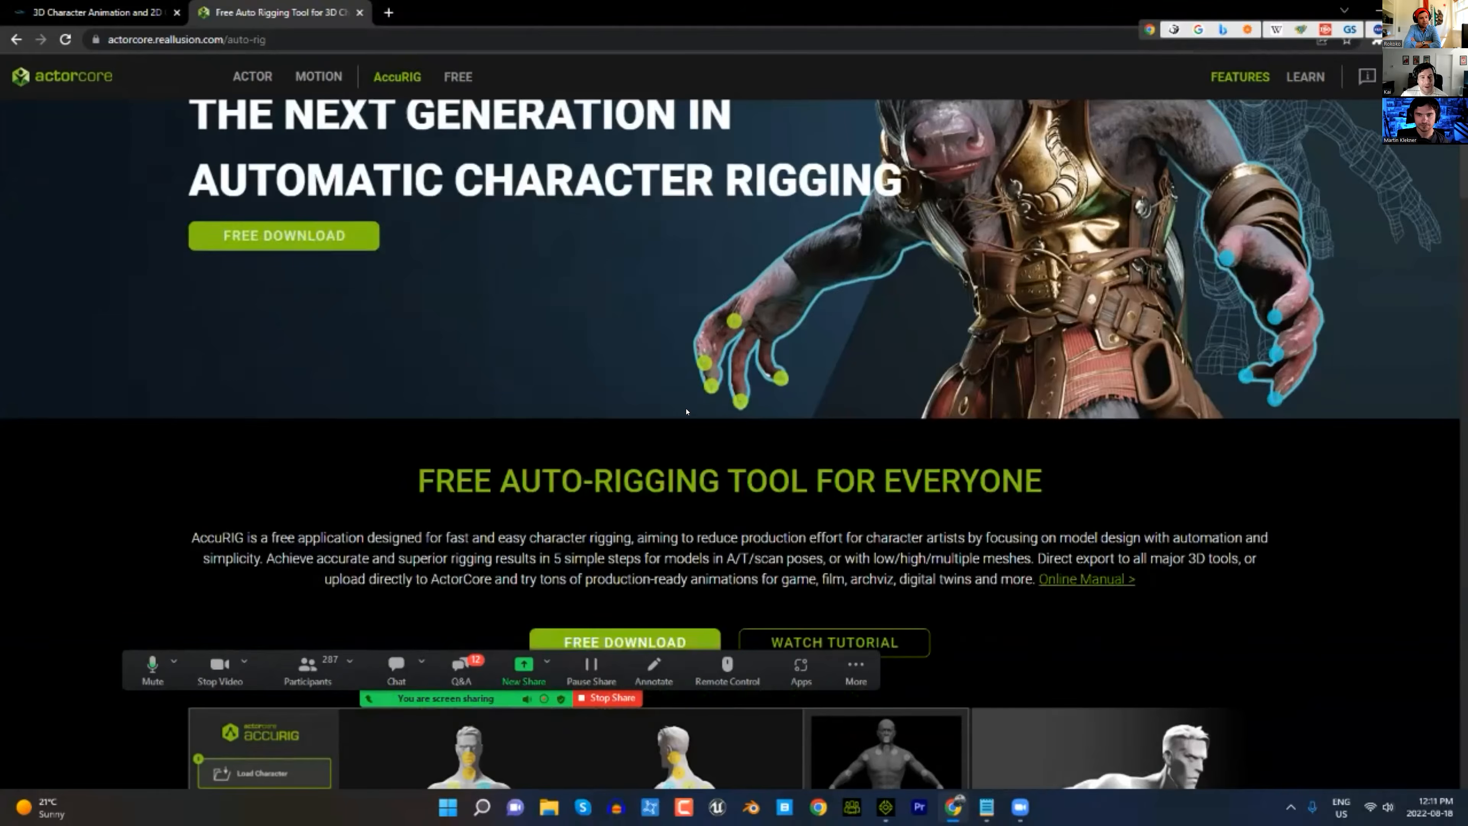
{"action": "scroll", "coordinate": [700, 399], "scroll_direction": "down", "scroll_amount": 3}
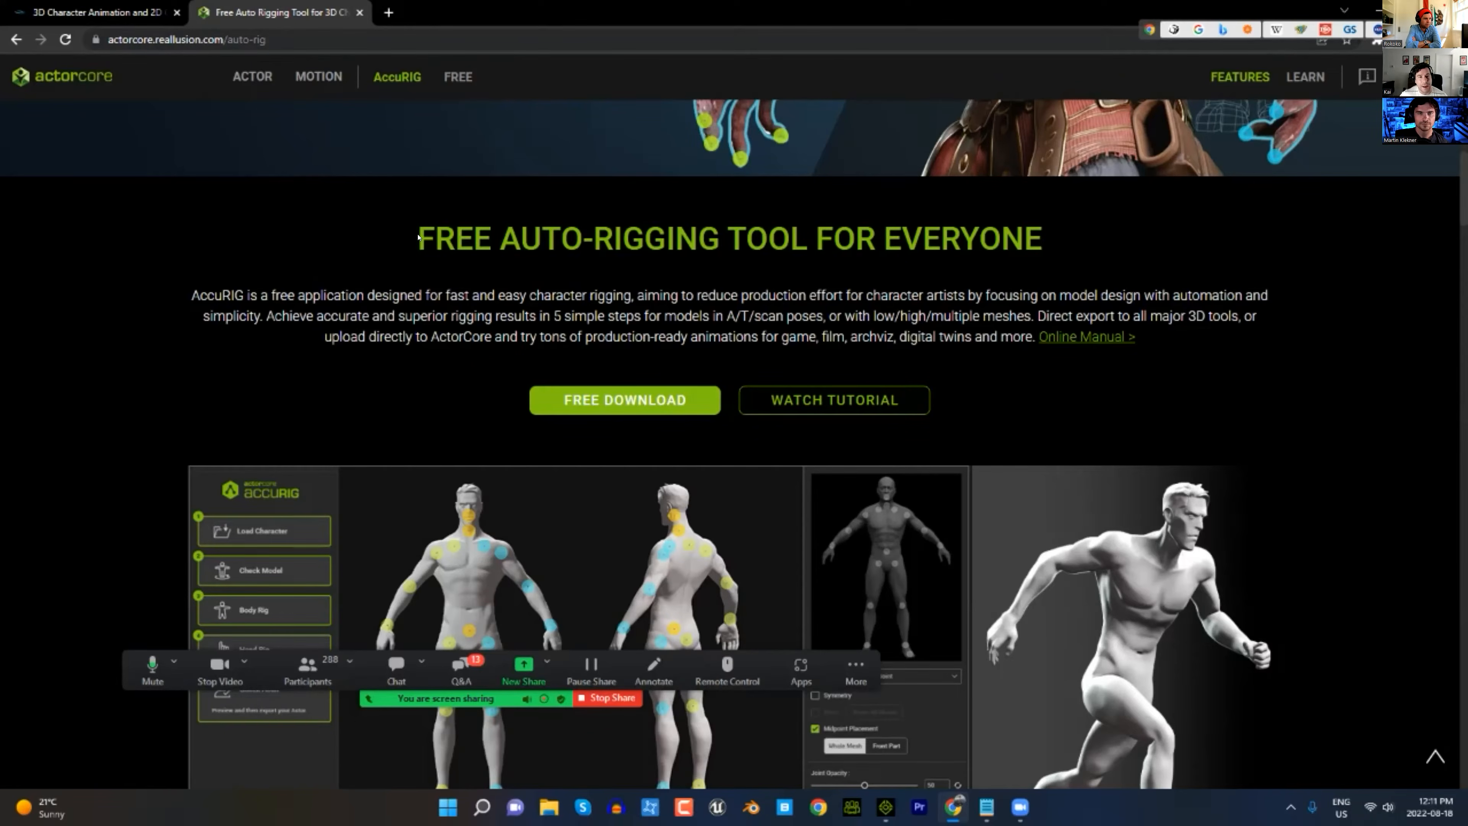
{"action": "scroll", "coordinate": [493, 277], "scroll_direction": "up", "scroll_amount": 5}
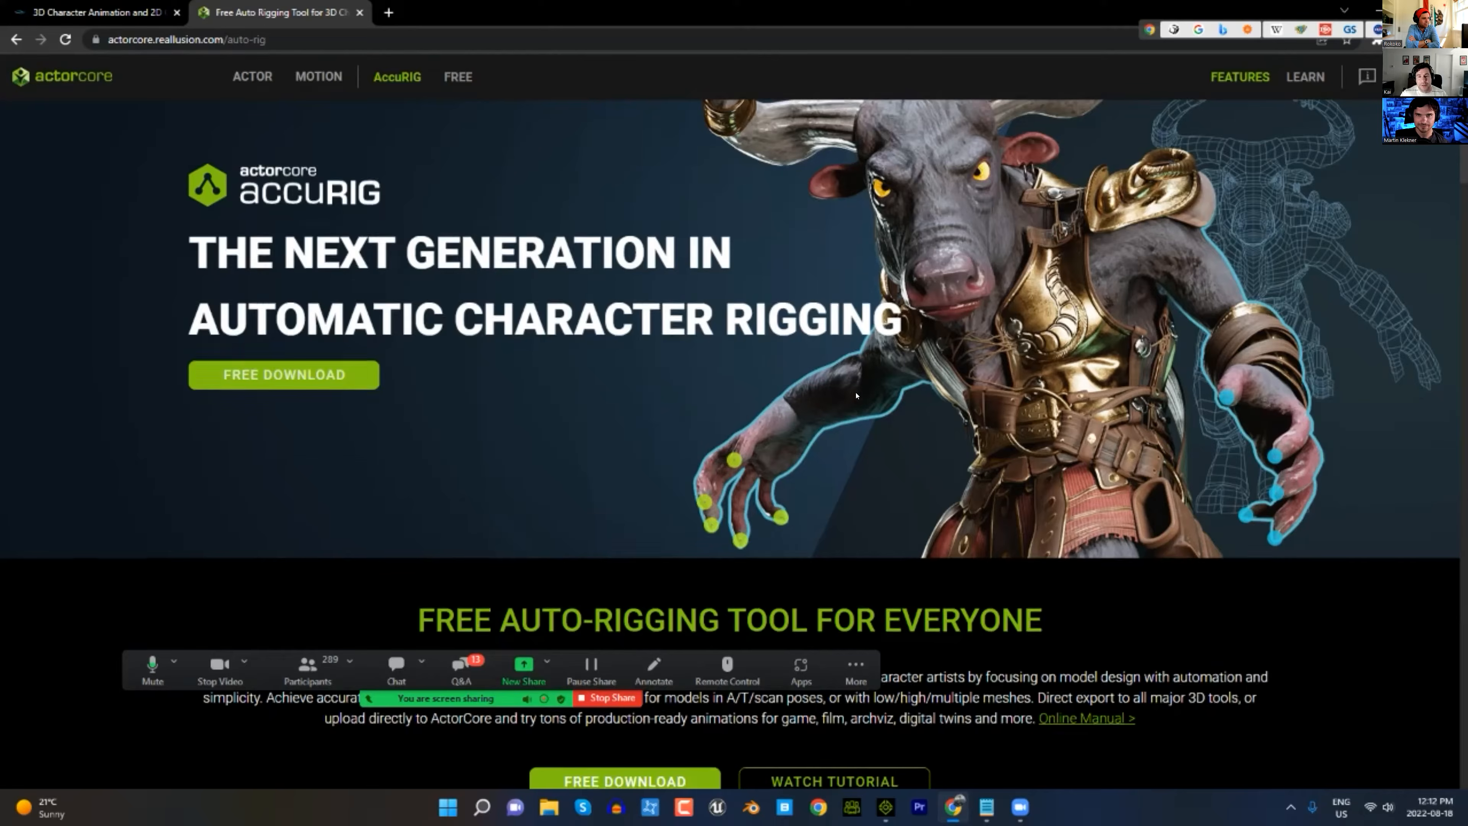
{"action": "scroll", "coordinate": [833, 497], "scroll_direction": "down", "scroll_amount": 3}
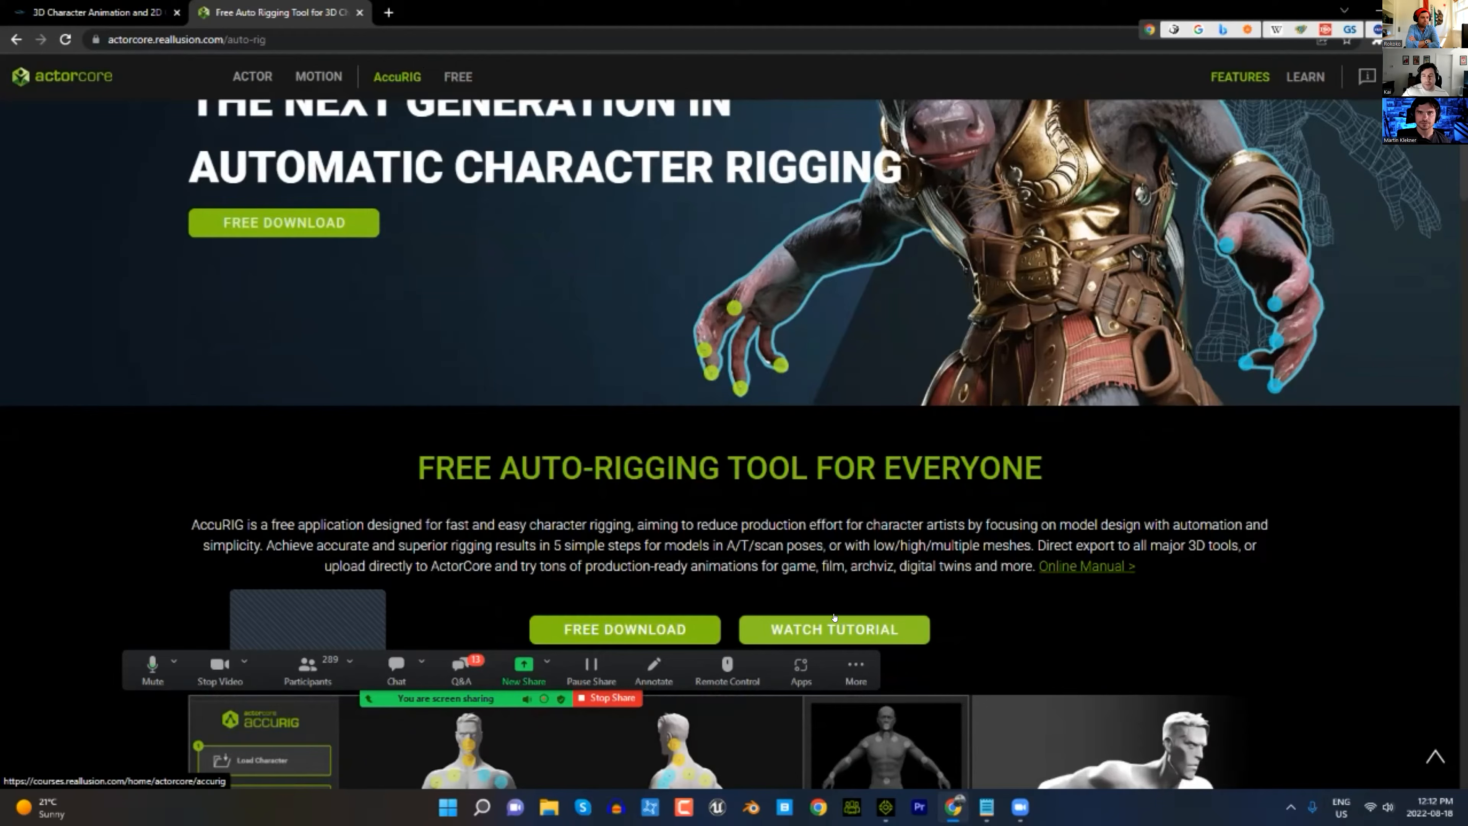
- Switch to iClone, deselect the character, and examine the project's import options, including external motion conversion
{"action": "left_click", "coordinate": [886, 809]}
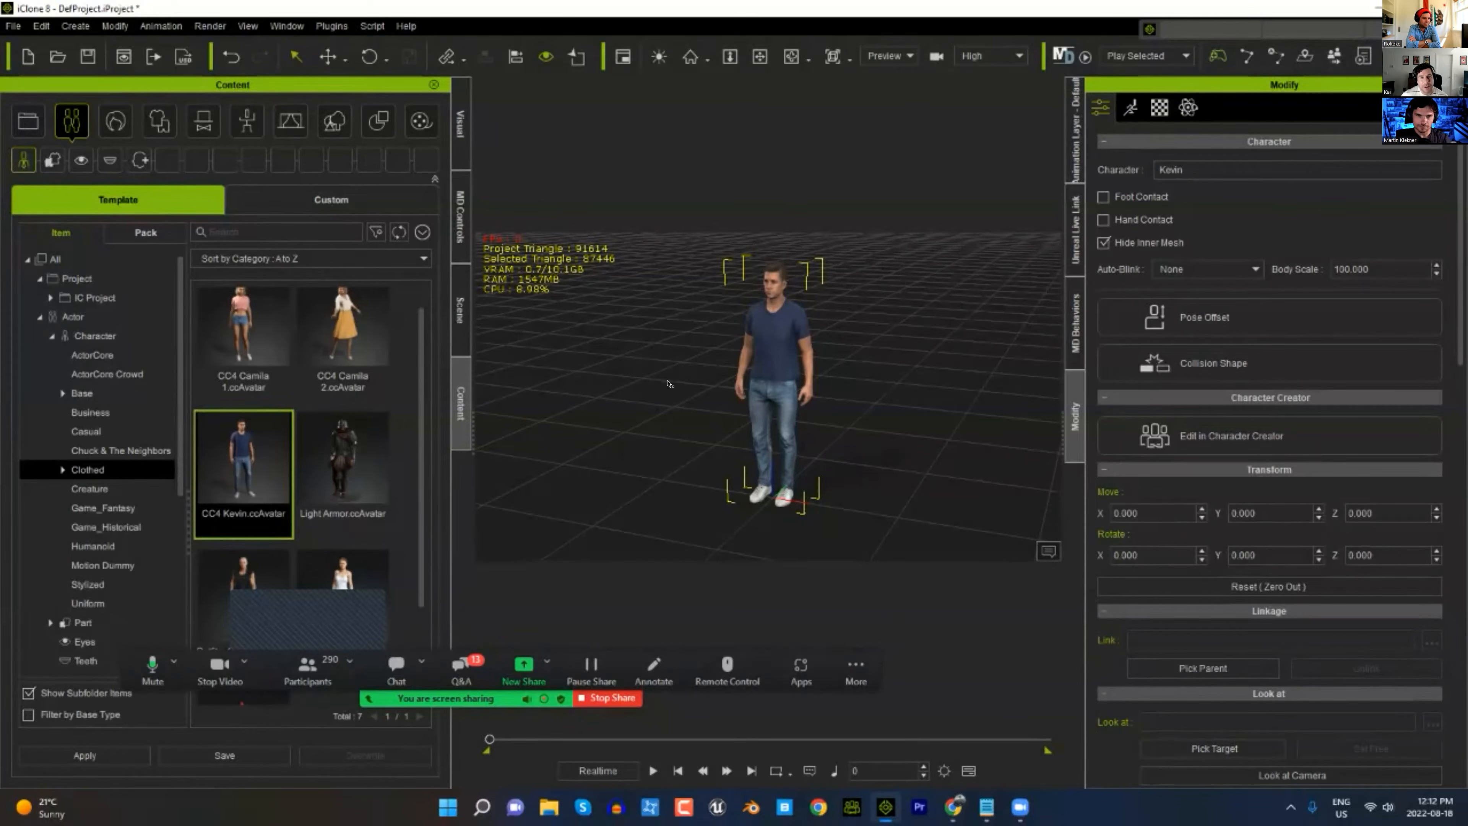
{"action": "left_click", "coordinate": [704, 473]}
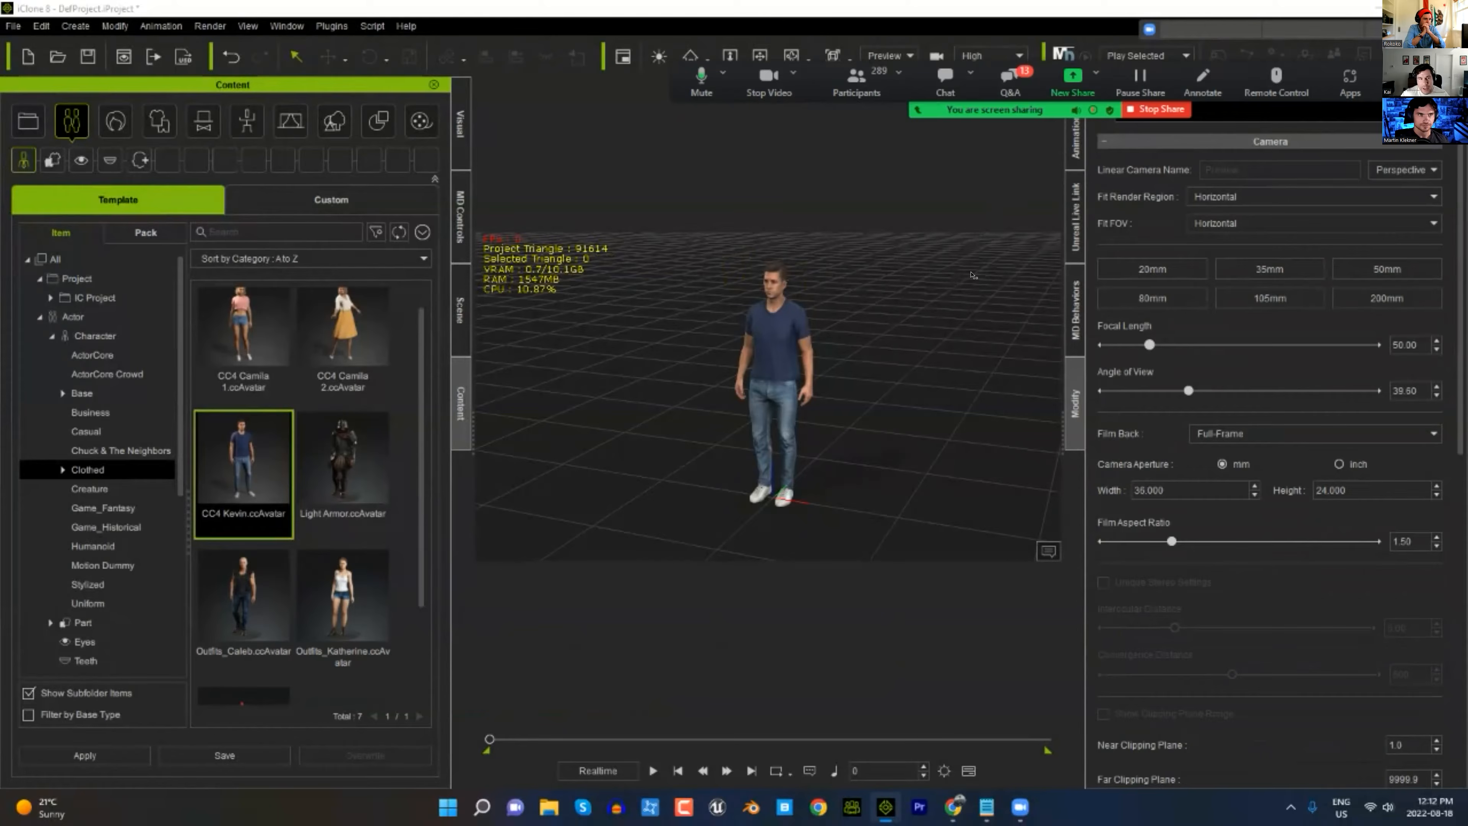
{"action": "left_click", "coordinate": [13, 26]}
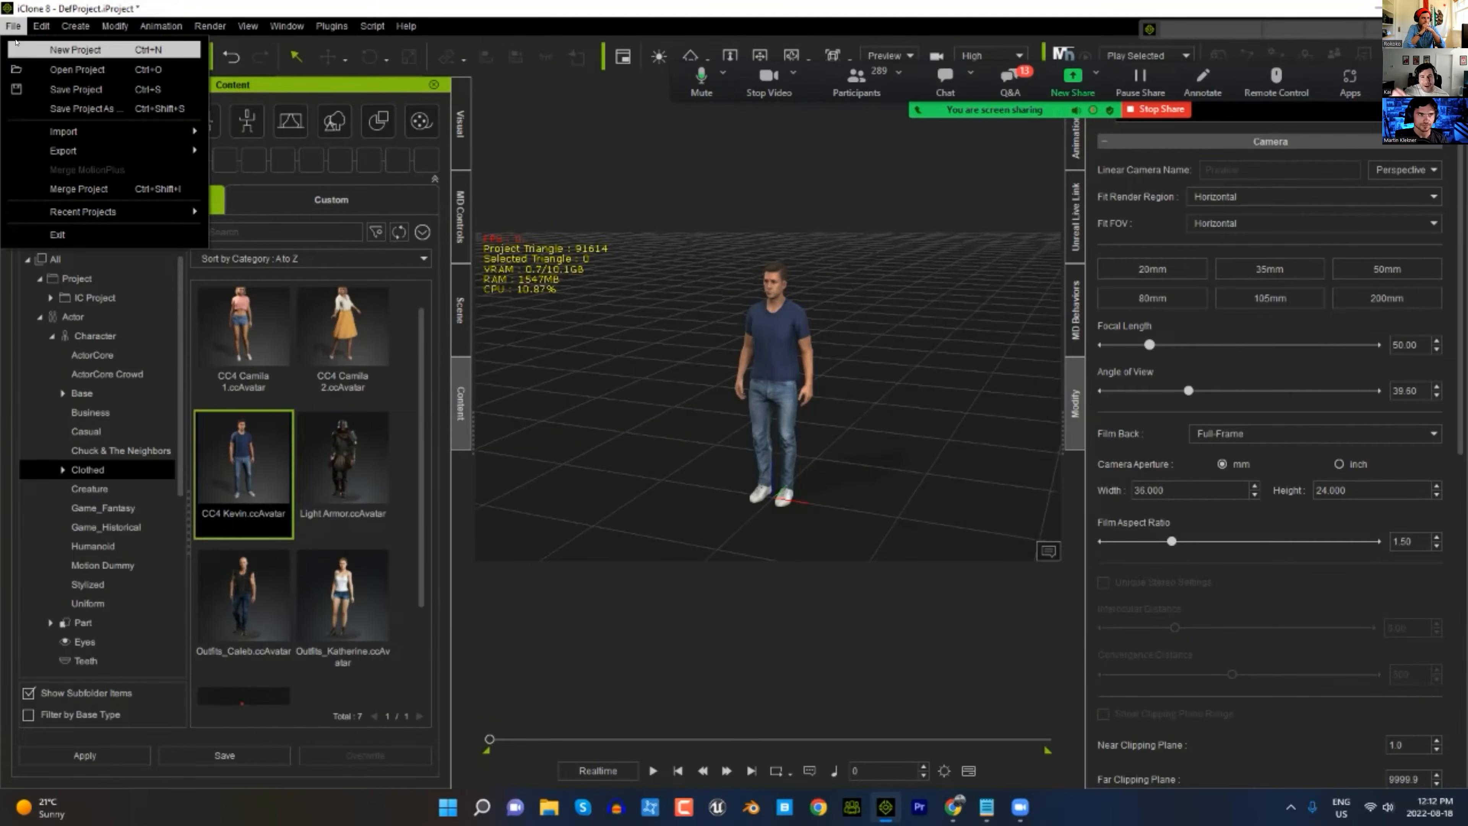
{"action": "key", "text": "Right"}
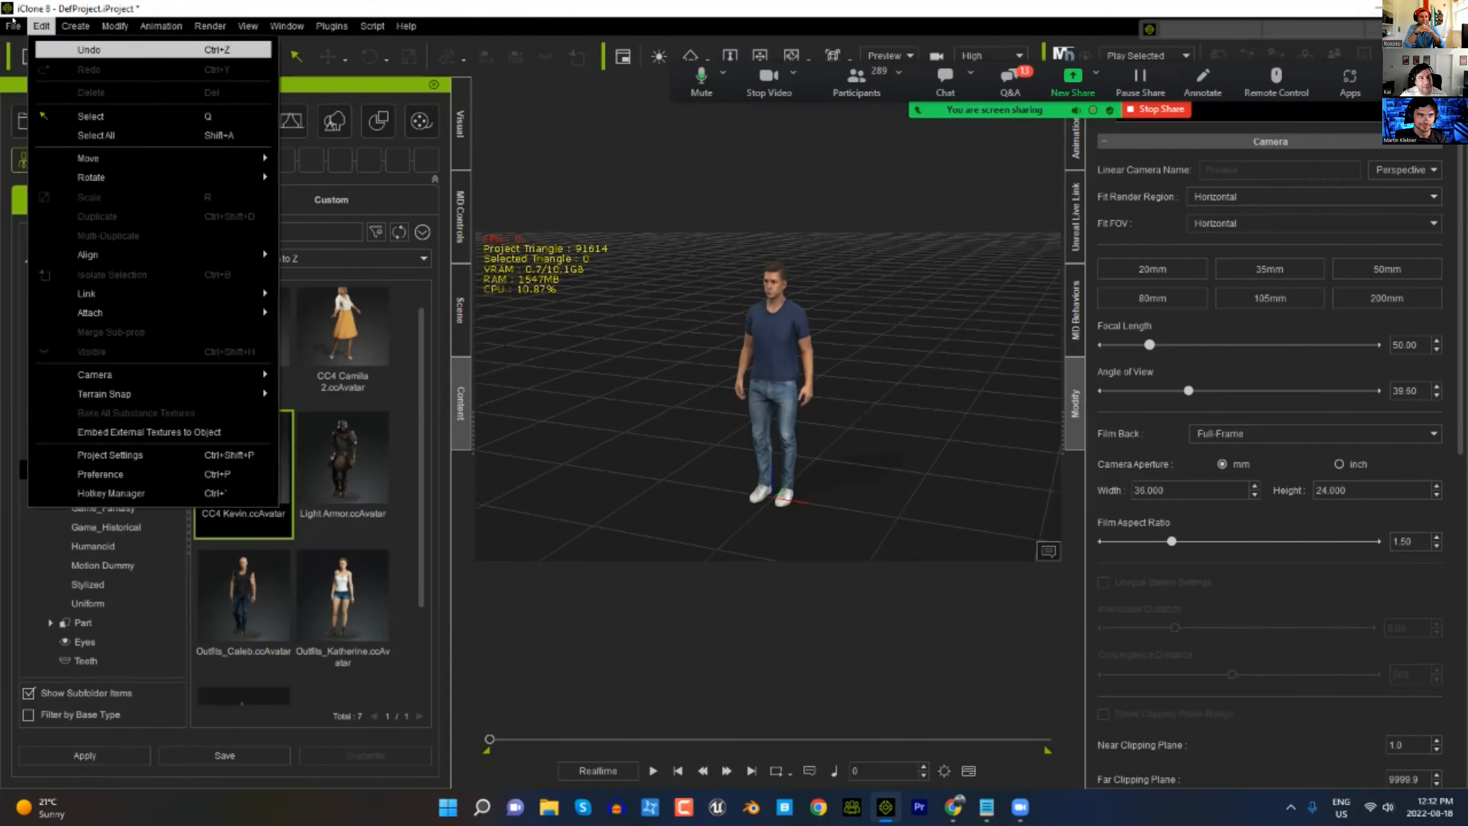
{"action": "key", "text": "Left"}
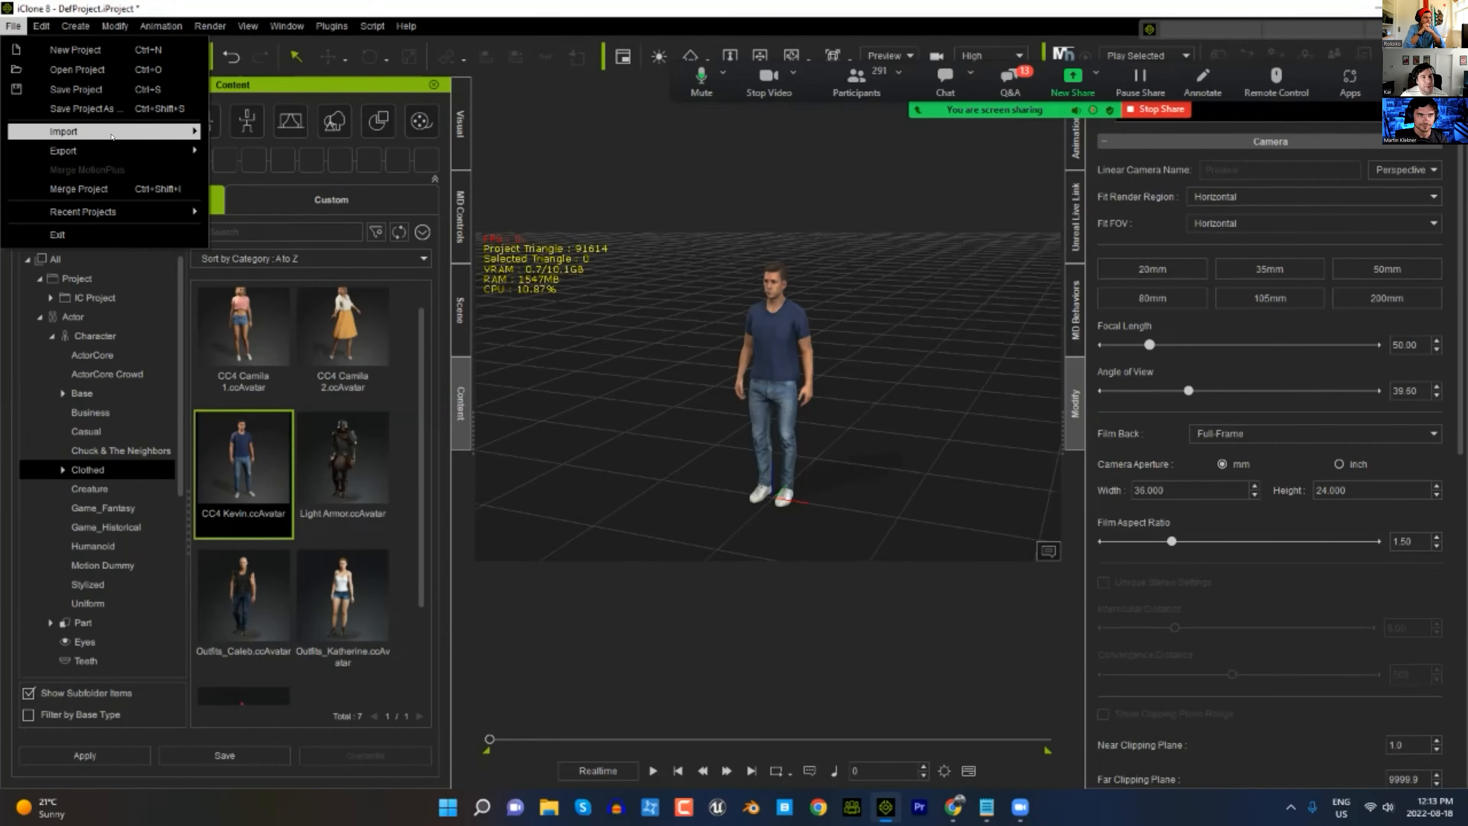
{"action": "mouse_move", "coordinate": [111, 136]}
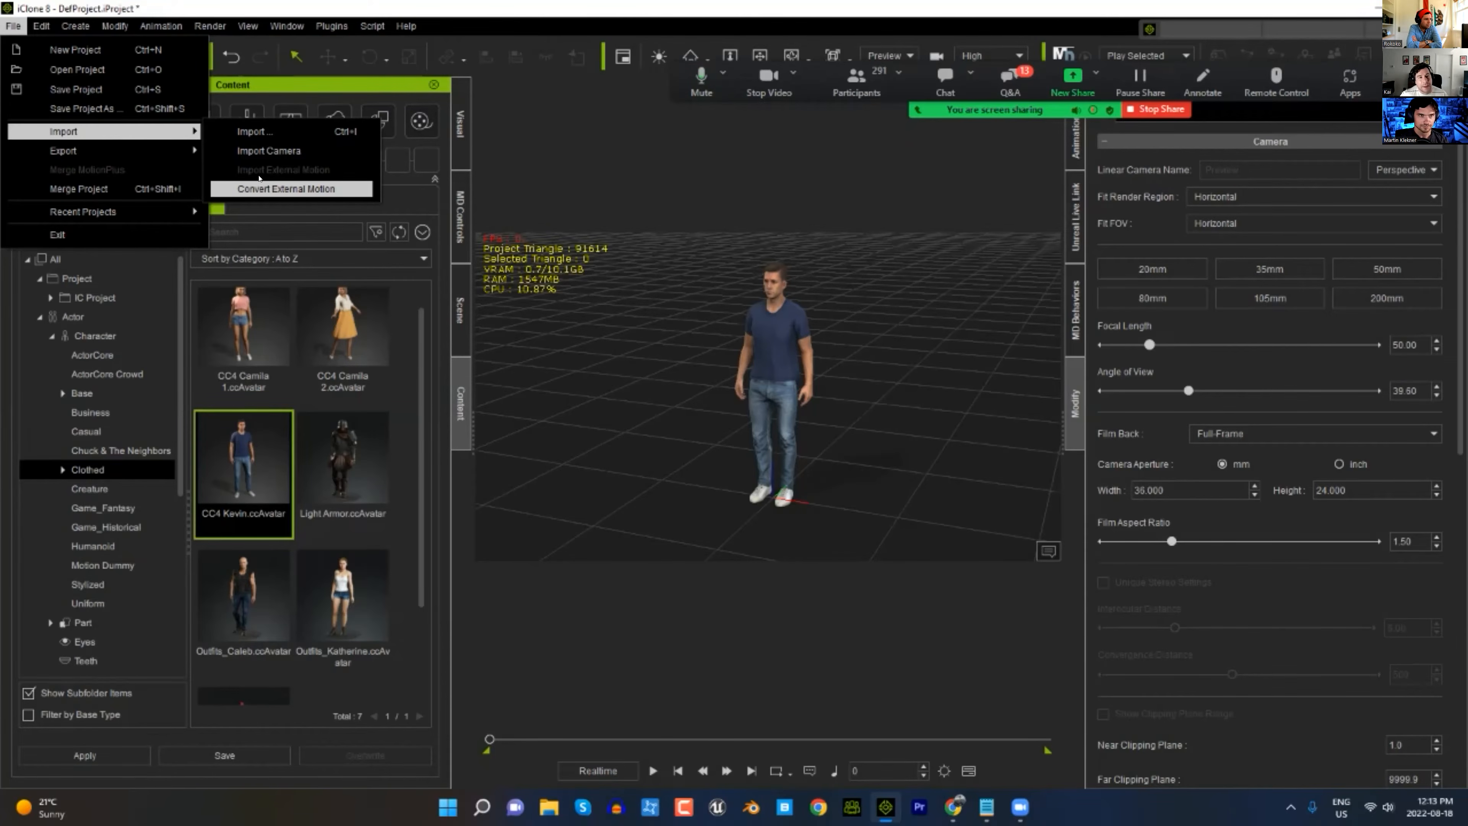
{"action": "left_click", "coordinate": [442, 8]}
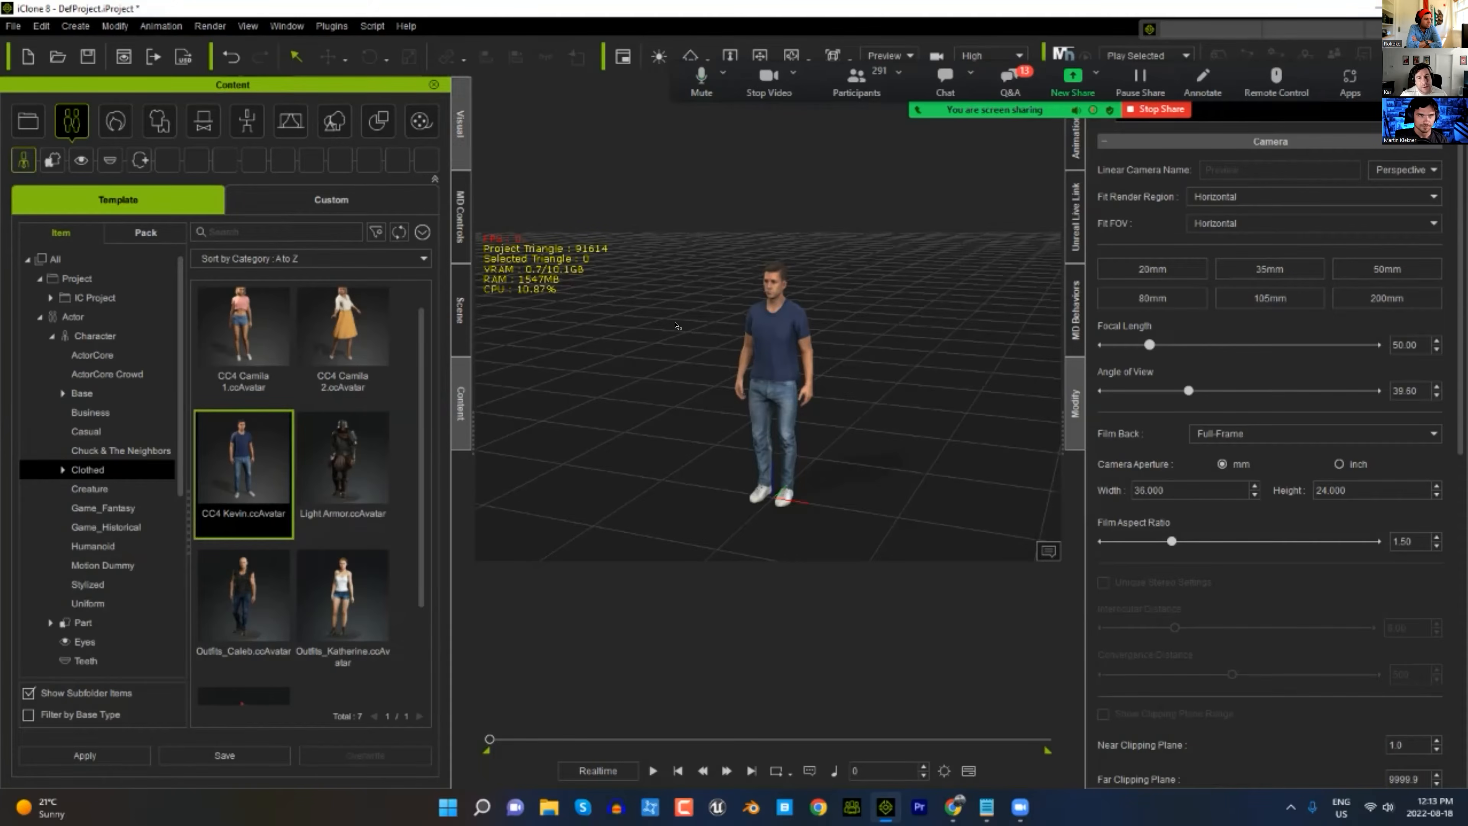
- Delete the Kevin character from the scene
{"action": "left_click", "coordinate": [753, 315]}
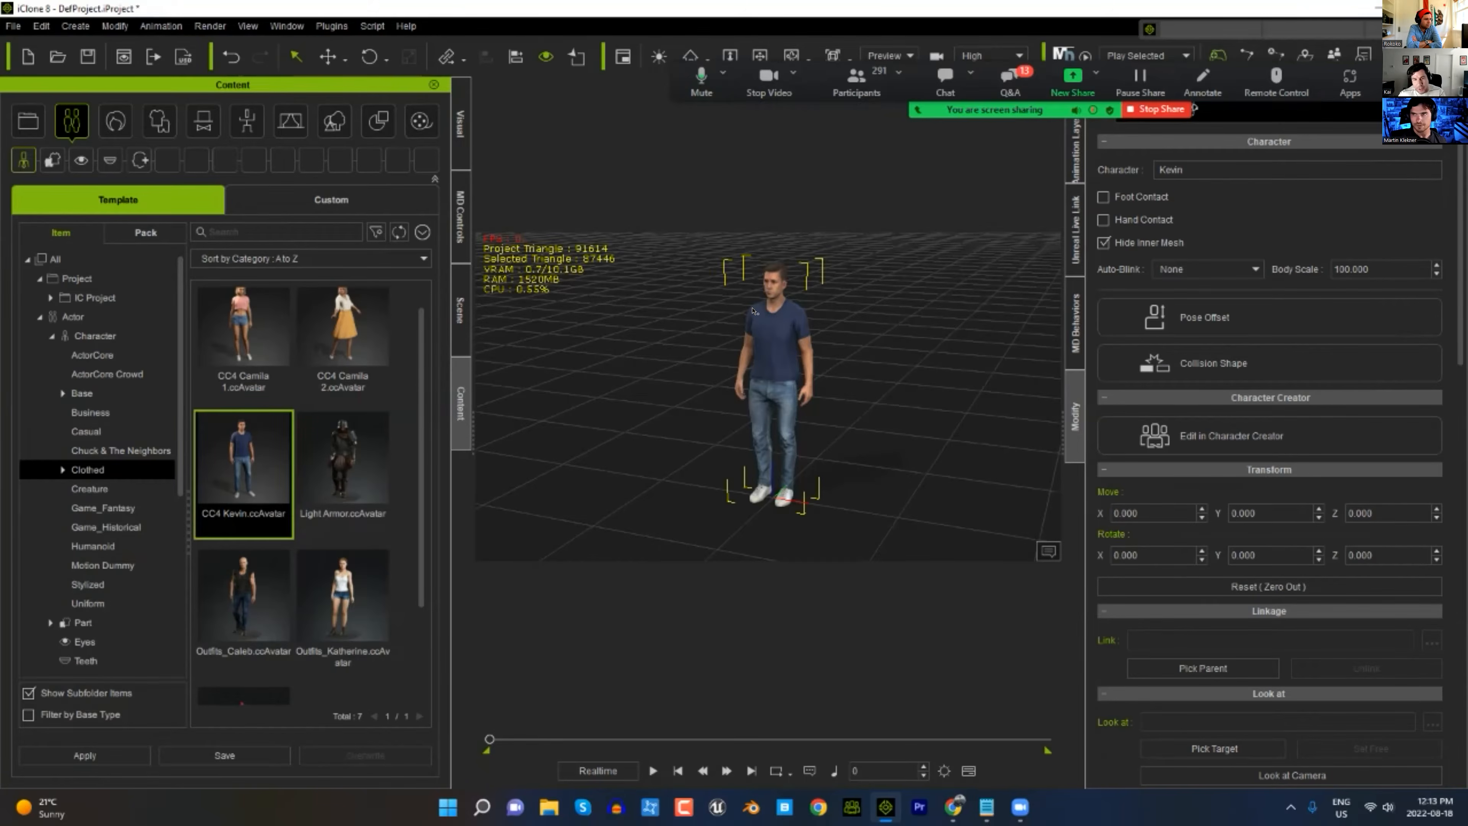
{"action": "key", "text": "Delete"}
- Switch to File Explorer and open the KaiMocap folder under Webinars > Rokoko on the Cool Stuff (E:) drive
{"action": "left_click", "coordinate": [549, 807]}
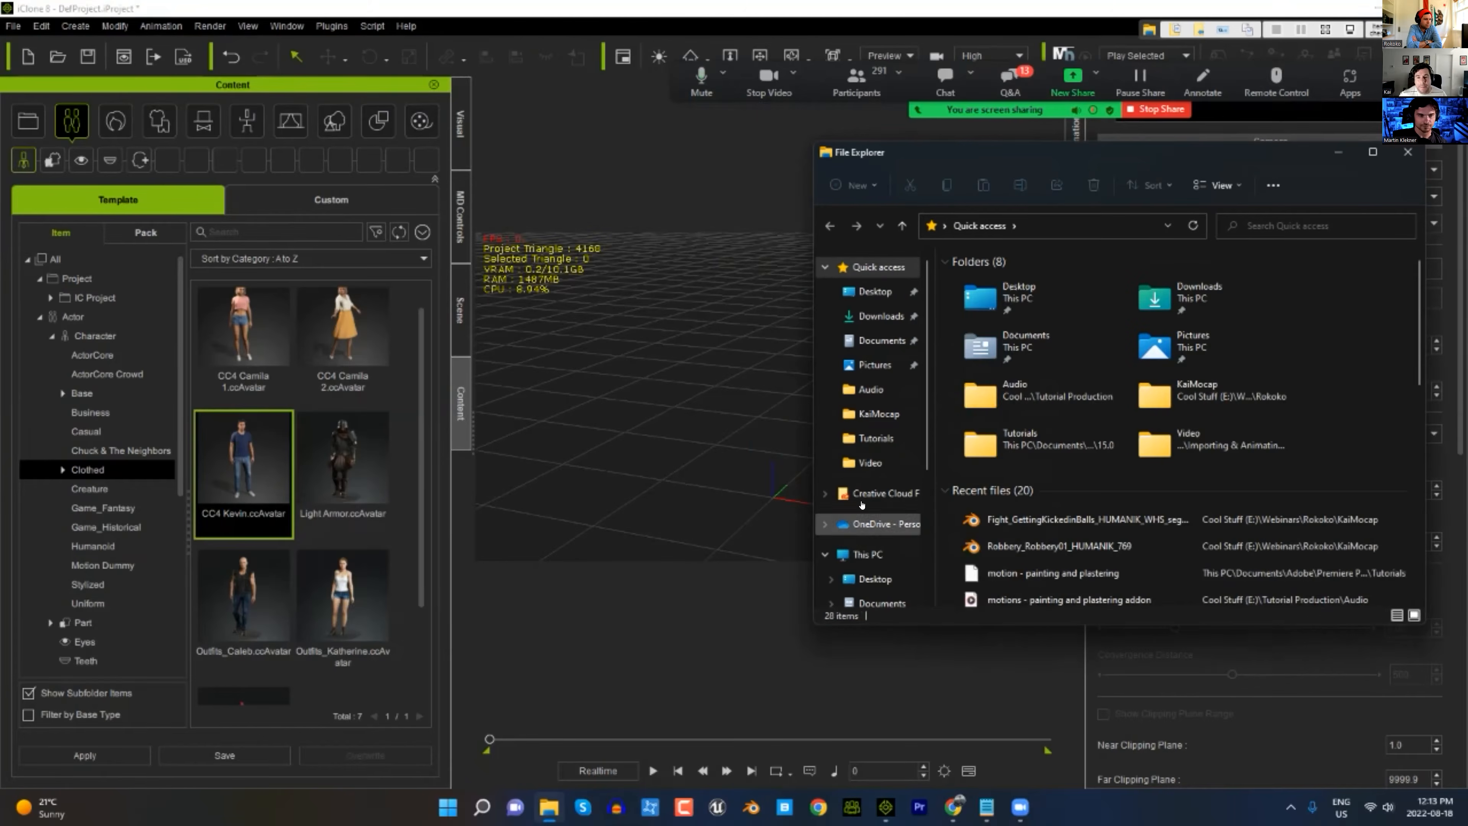
{"action": "scroll", "coordinate": [879, 469], "scroll_direction": "down", "scroll_amount": 1}
{"action": "scroll", "coordinate": [887, 484], "scroll_direction": "down", "scroll_amount": 3}
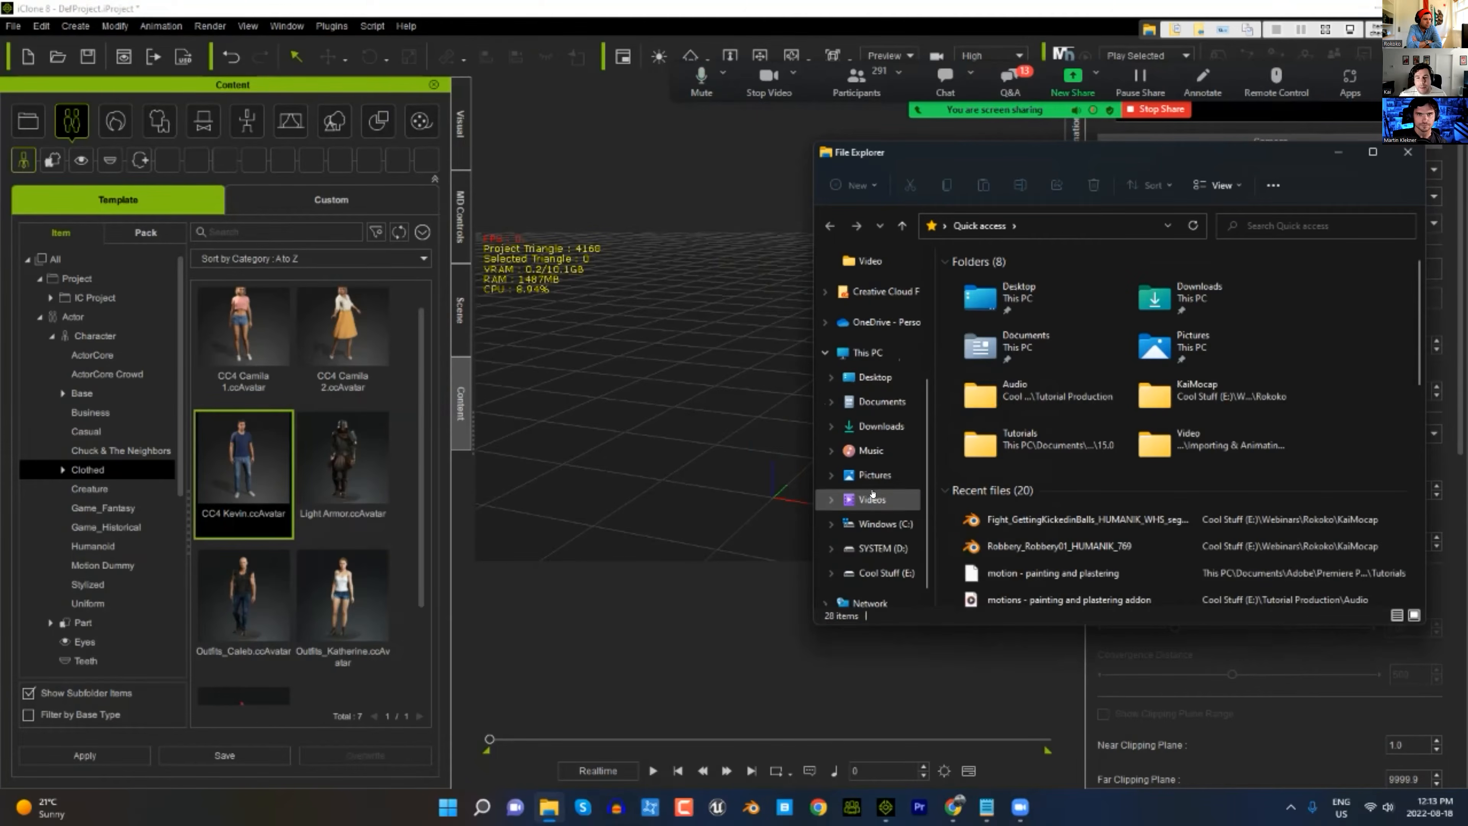
{"action": "left_click", "coordinate": [884, 548]}
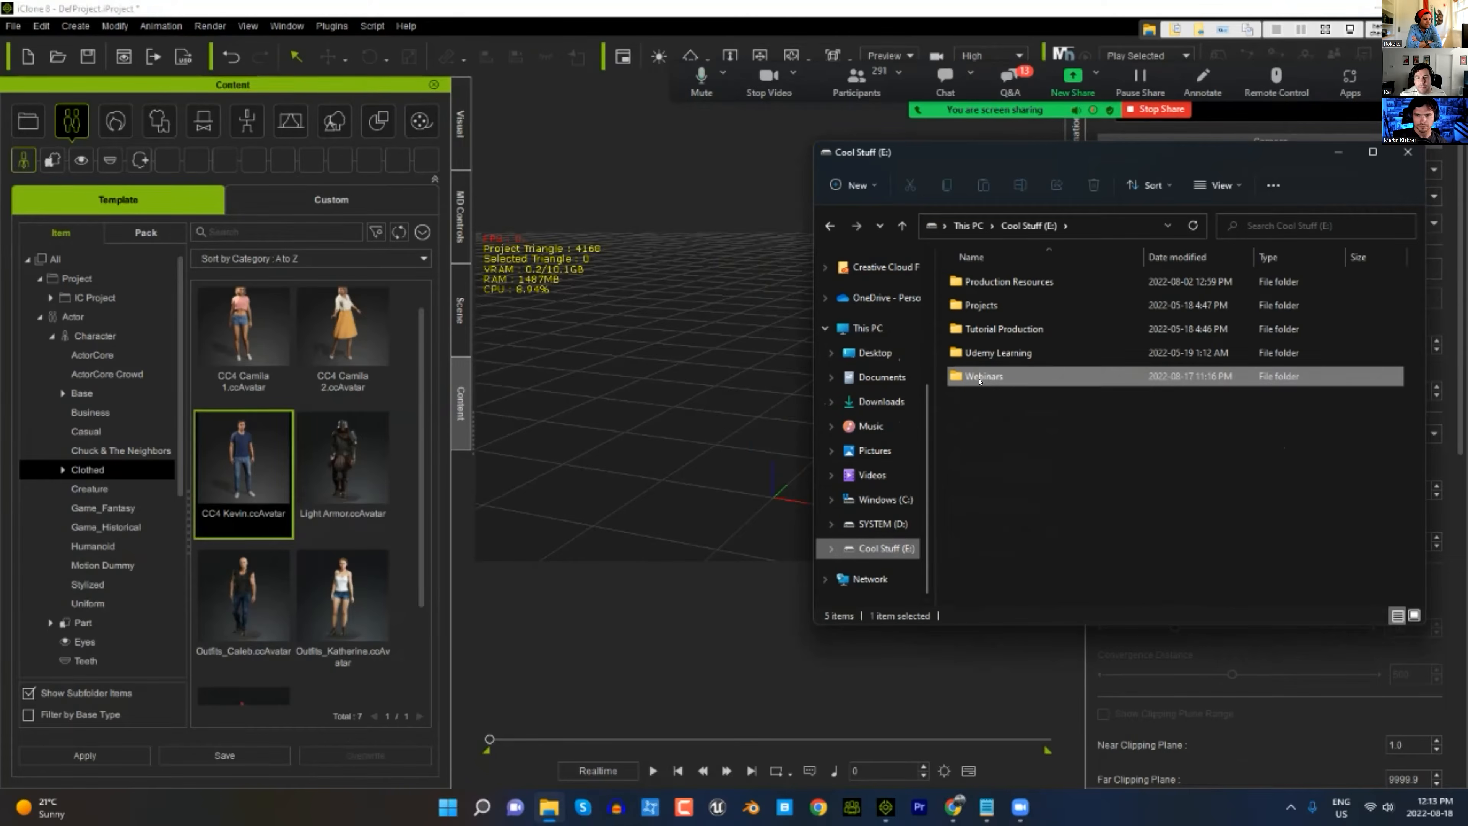
{"action": "double_click", "coordinate": [983, 376]}
{"action": "double_click", "coordinate": [994, 449]}
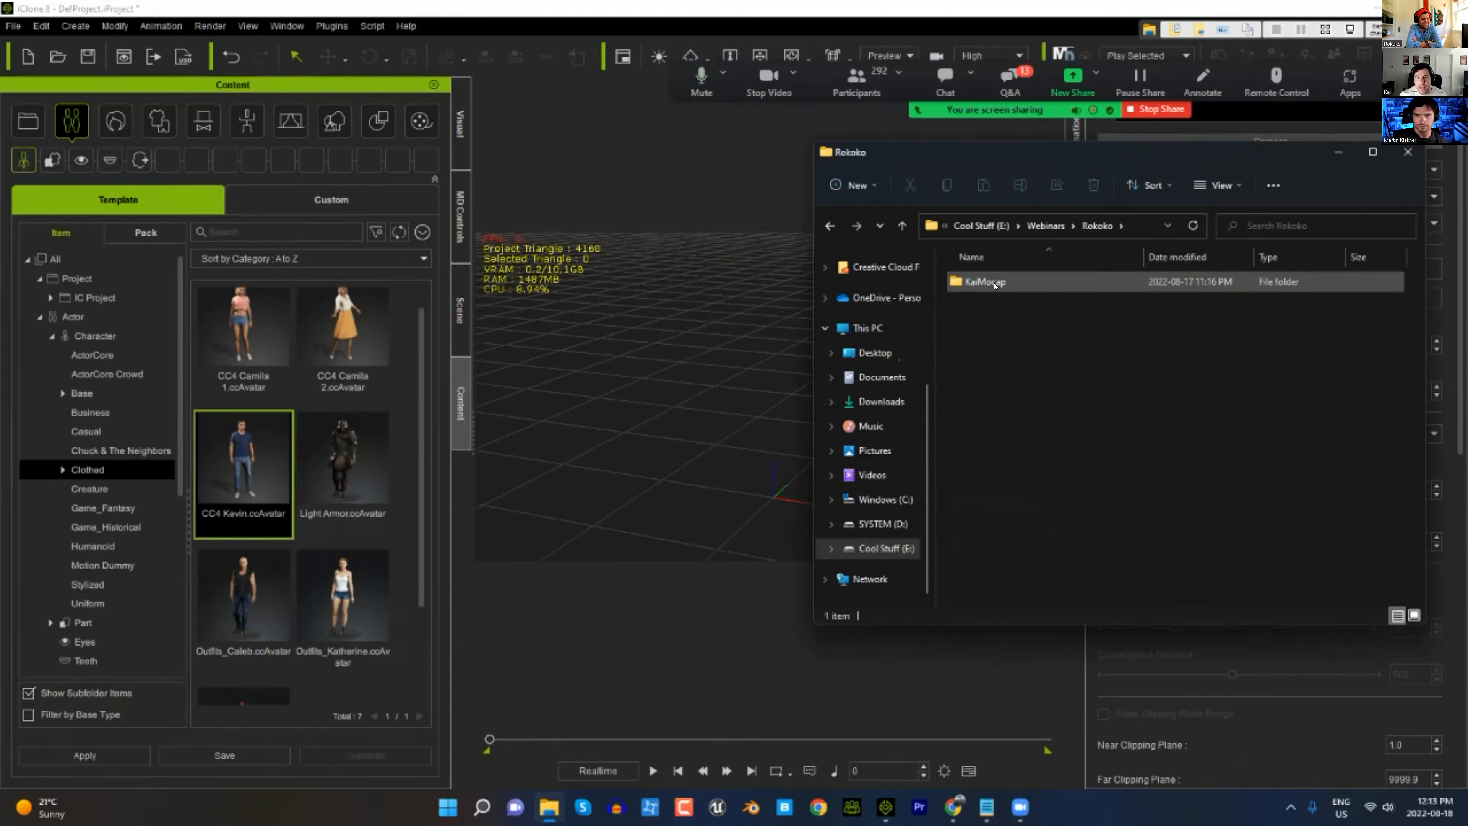
{"action": "double_click", "coordinate": [996, 284]}
- Move and narrow the folder window to expose the viewport, and bring Fight_GettingKickedinBalls_HUMANIK_WHS_segment into the iClone scene as a prop
{"action": "left_click_drag", "start_coordinate": [1083, 150], "coordinate": [307, 125]}
{"action": "left_click_drag", "start_coordinate": [643, 281], "coordinate": [517, 282]}
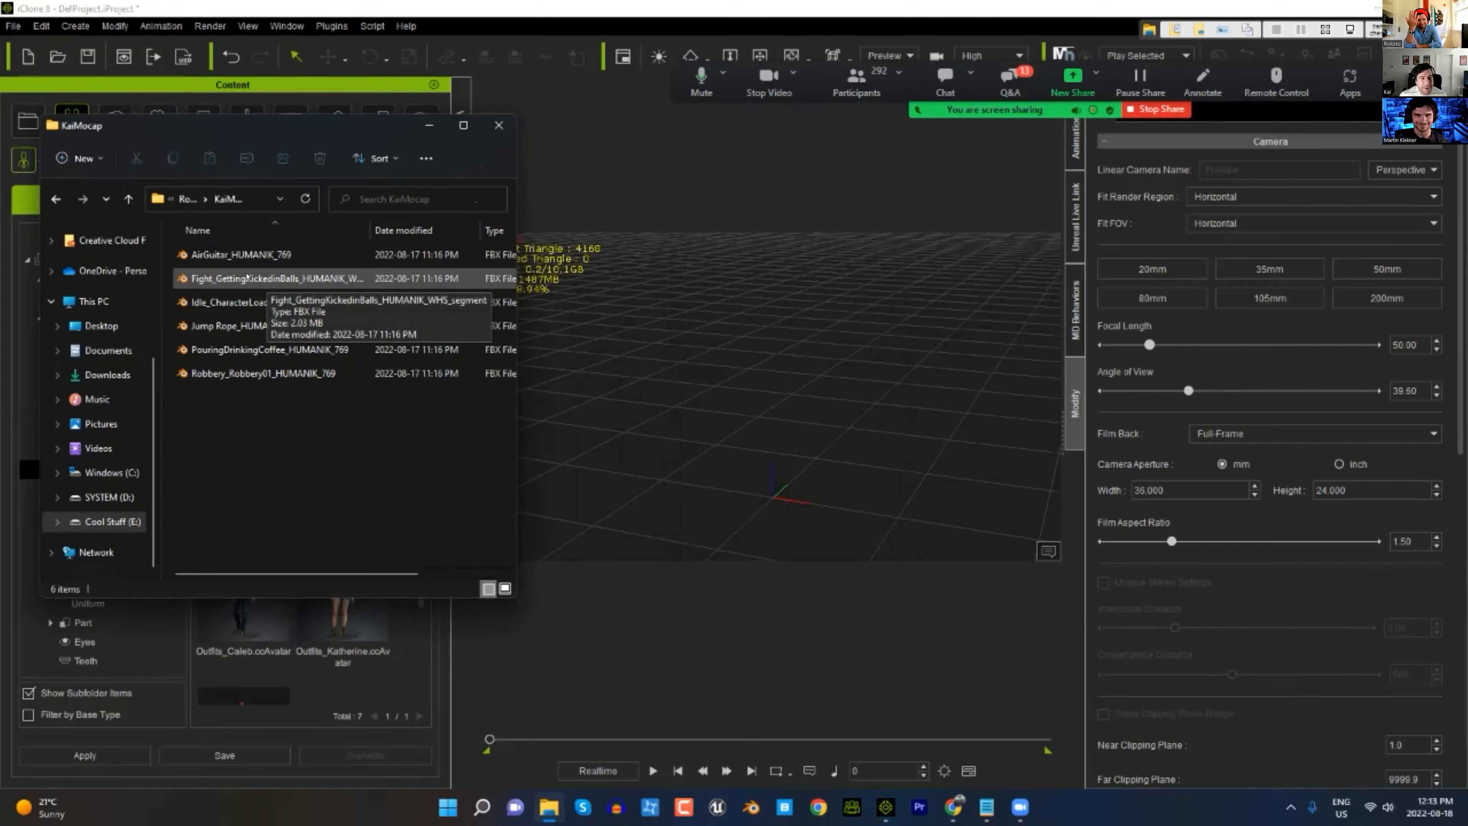
{"action": "left_click_drag", "start_coordinate": [247, 277], "coordinate": [775, 434]}
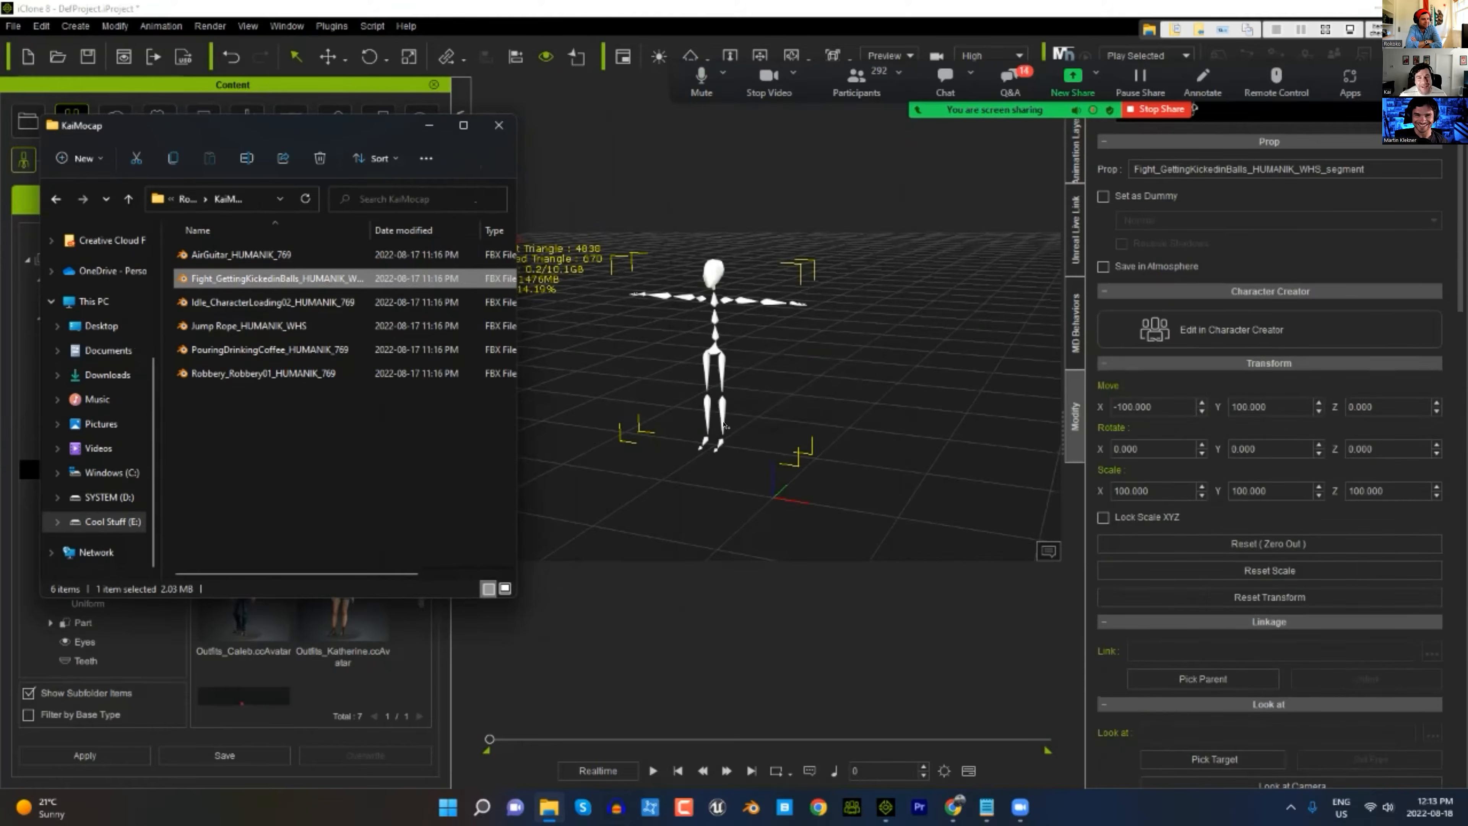
{"action": "left_click", "coordinate": [429, 125]}
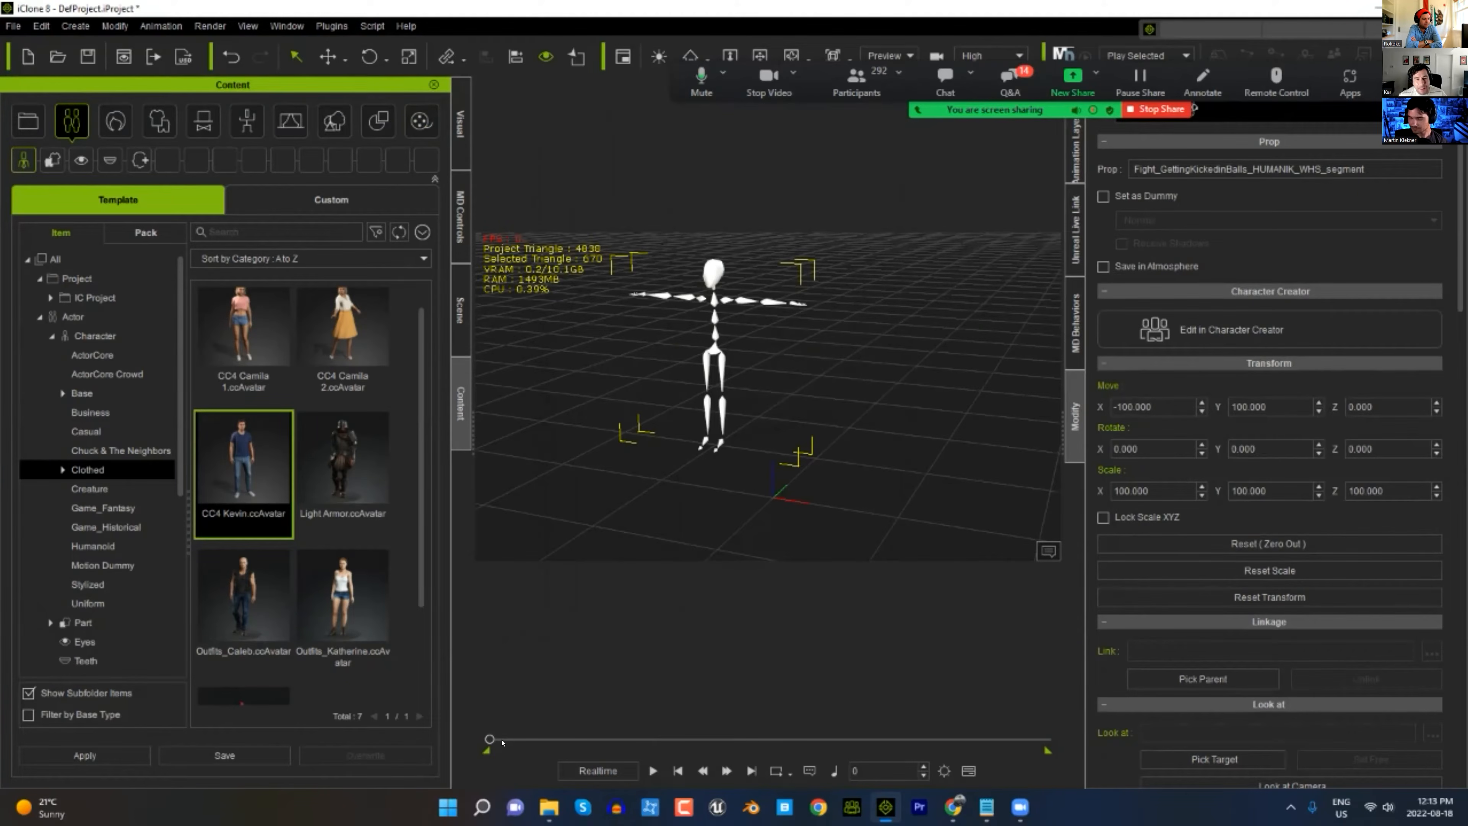
- Scrub the timeline to frame 221 and inspect the imported skeleton's motion up close
{"action": "left_click_drag", "start_coordinate": [489, 741], "coordinate": [561, 749]}
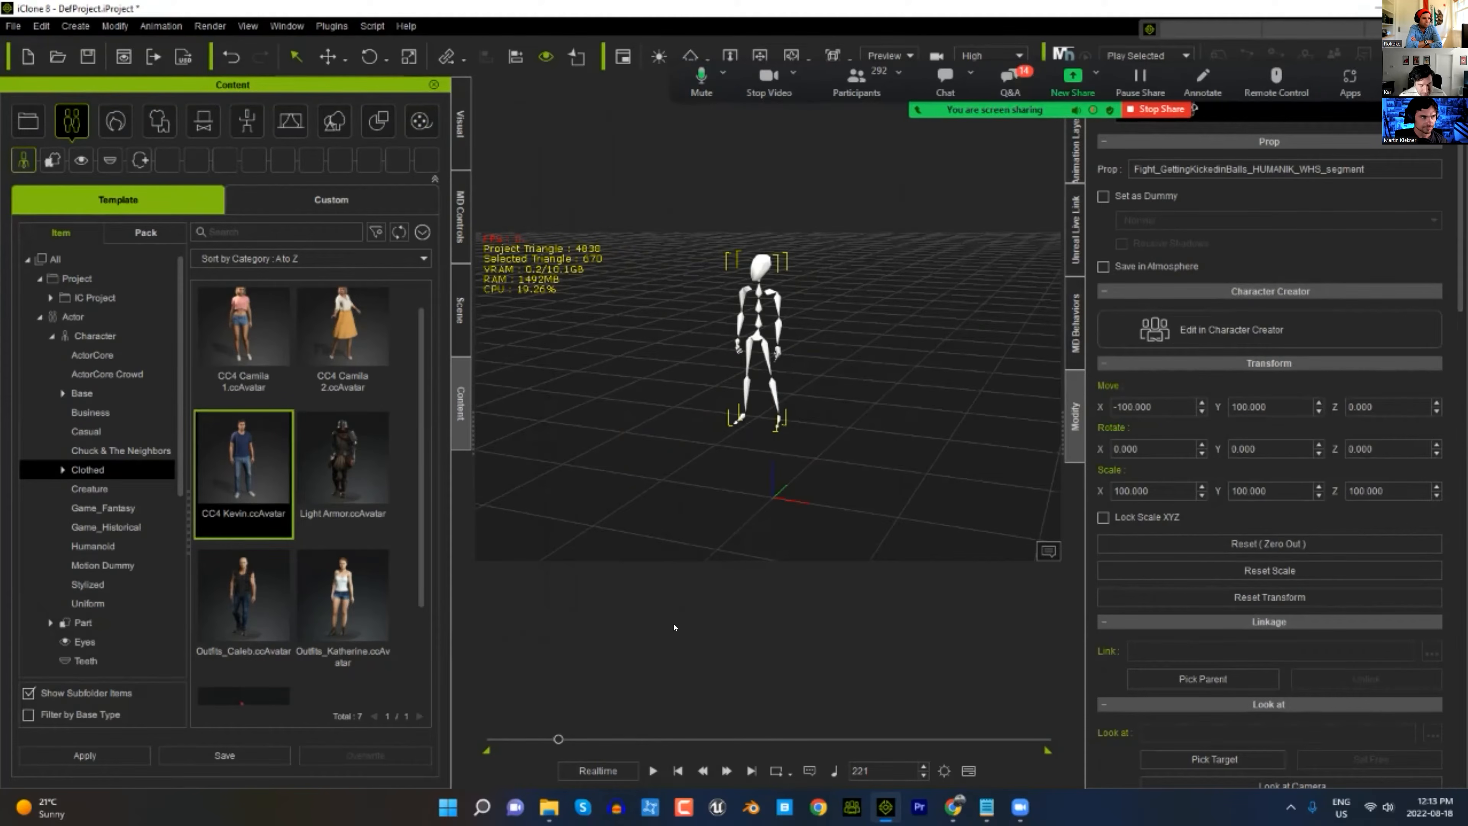
{"action": "scroll", "coordinate": [763, 394], "scroll_direction": "up", "scroll_amount": 5}
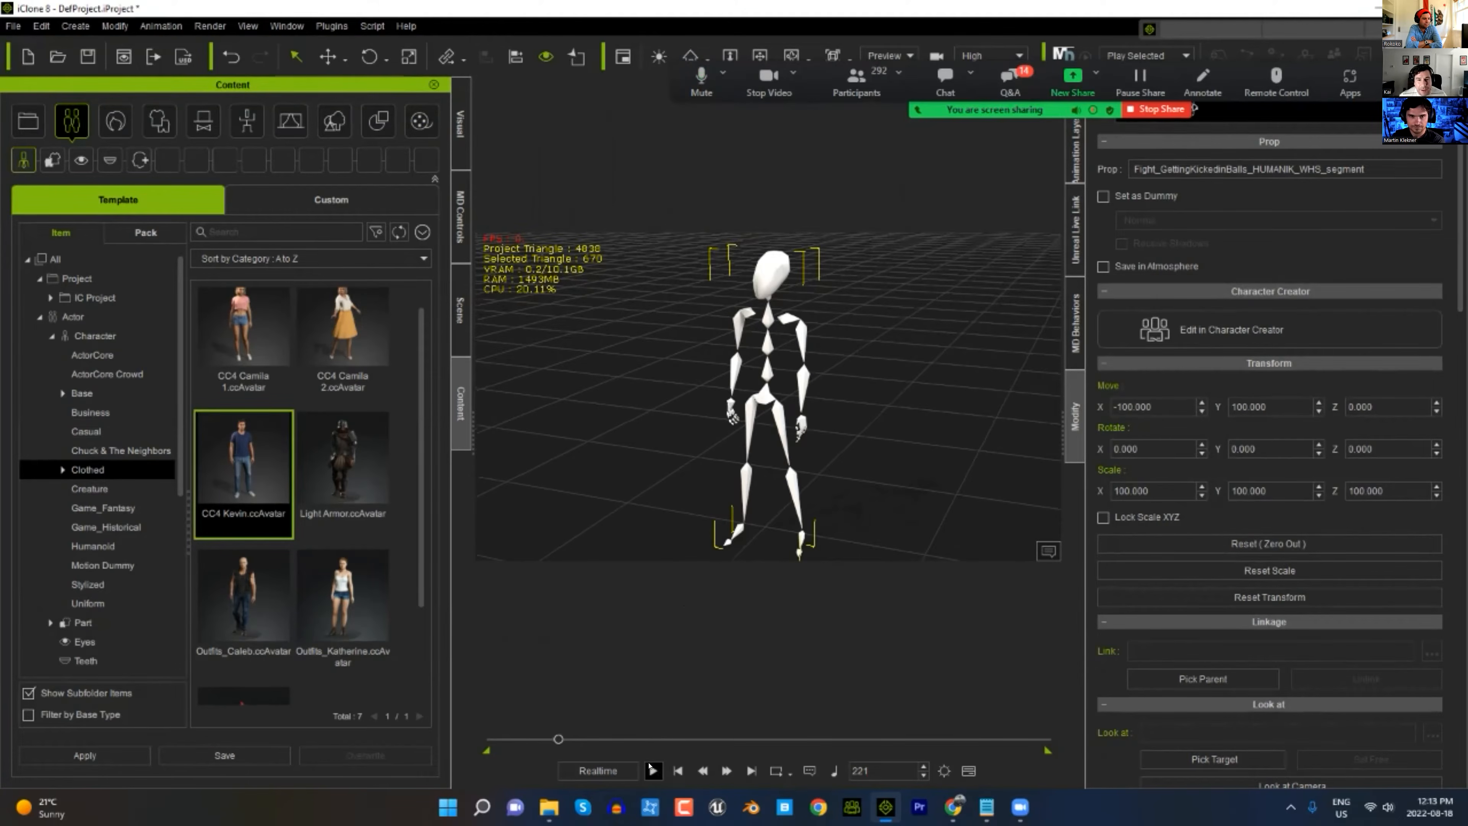
- Play back the imported skeleton's animation, stop it, and scrub back to frame 306 to check the pose
{"action": "left_click", "coordinate": [652, 769]}
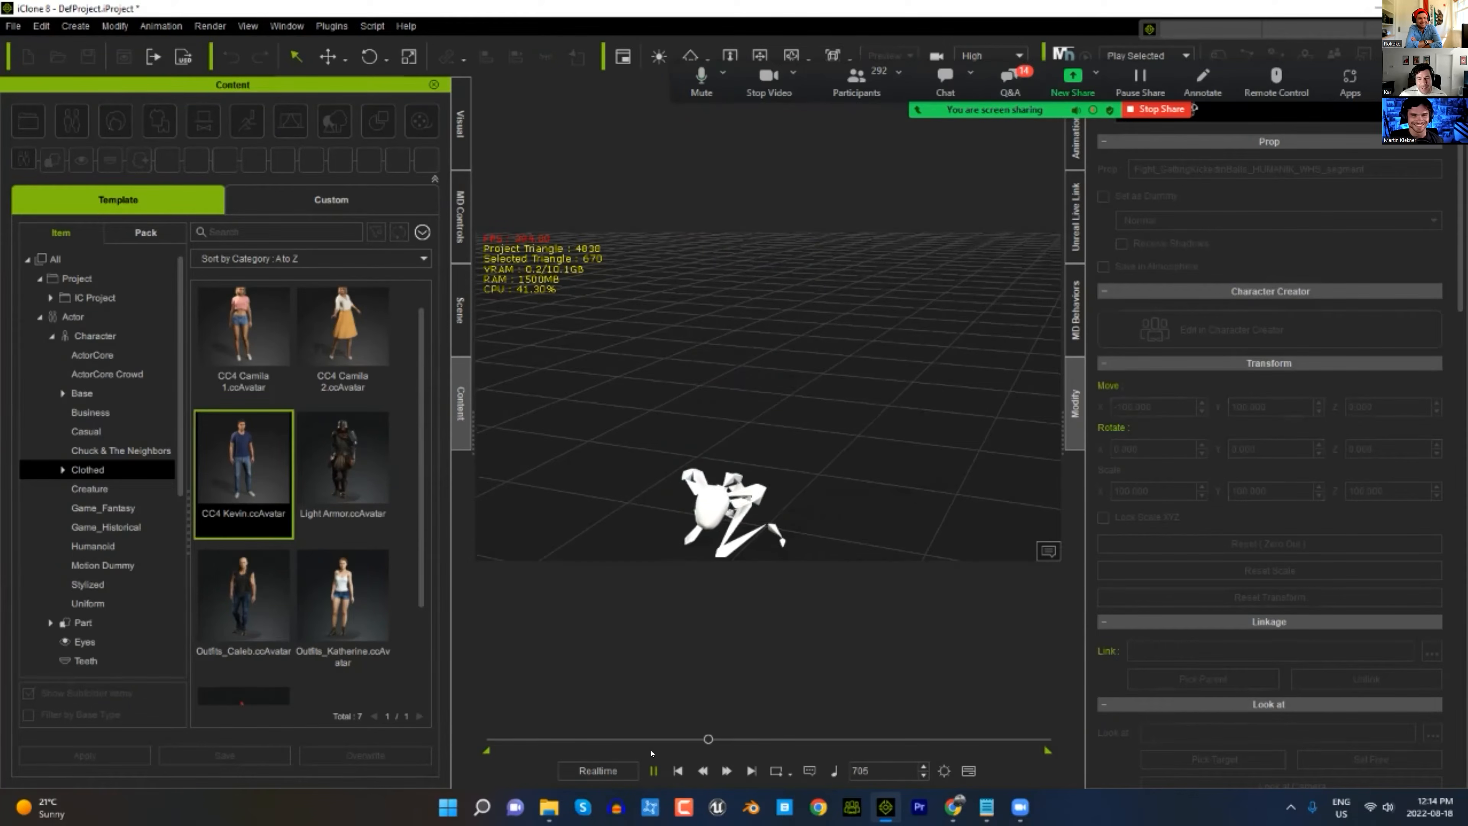
{"action": "left_click", "coordinate": [655, 771]}
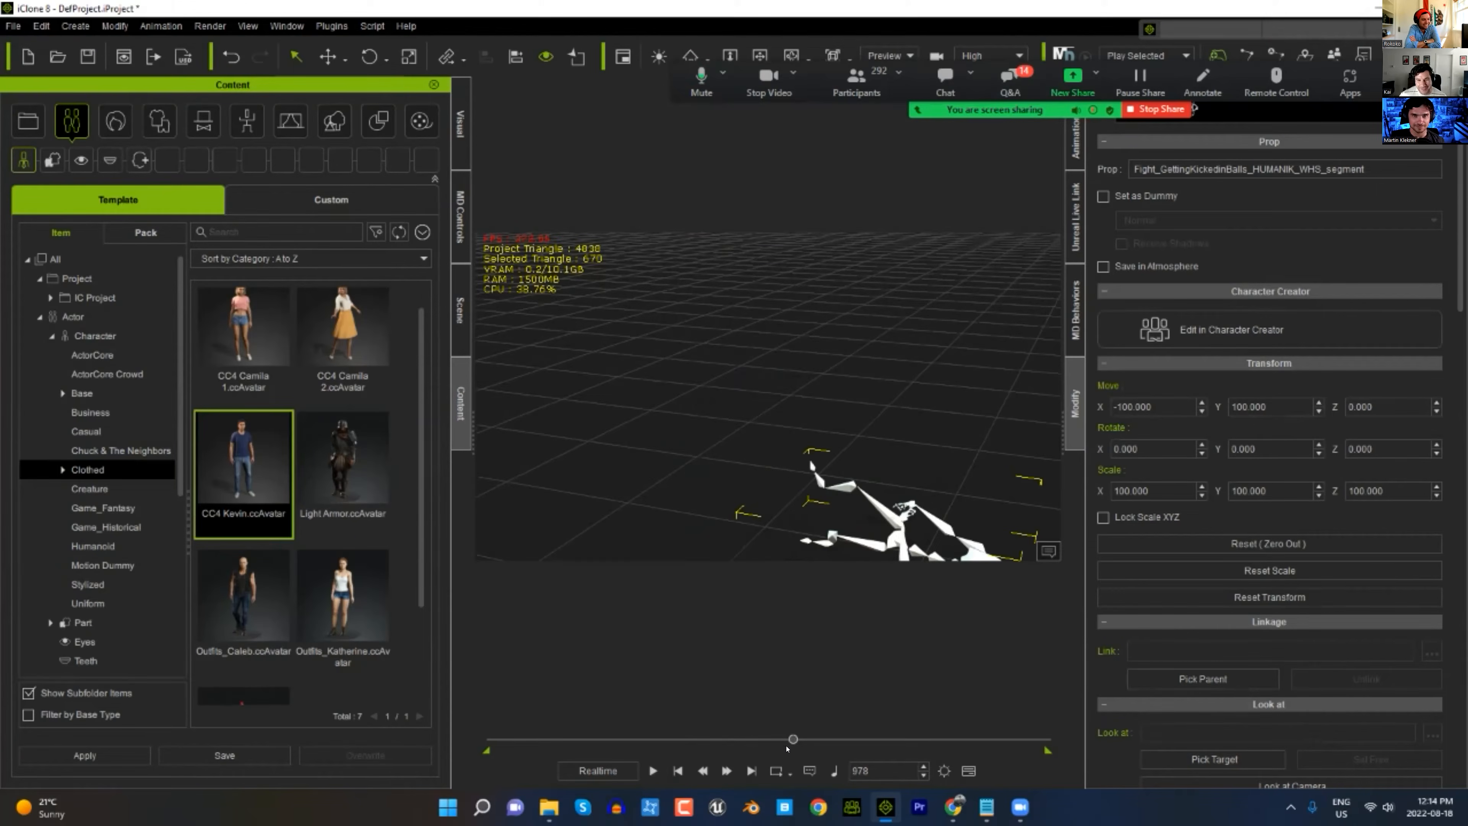
{"action": "left_click_drag", "start_coordinate": [793, 739], "coordinate": [584, 740]}
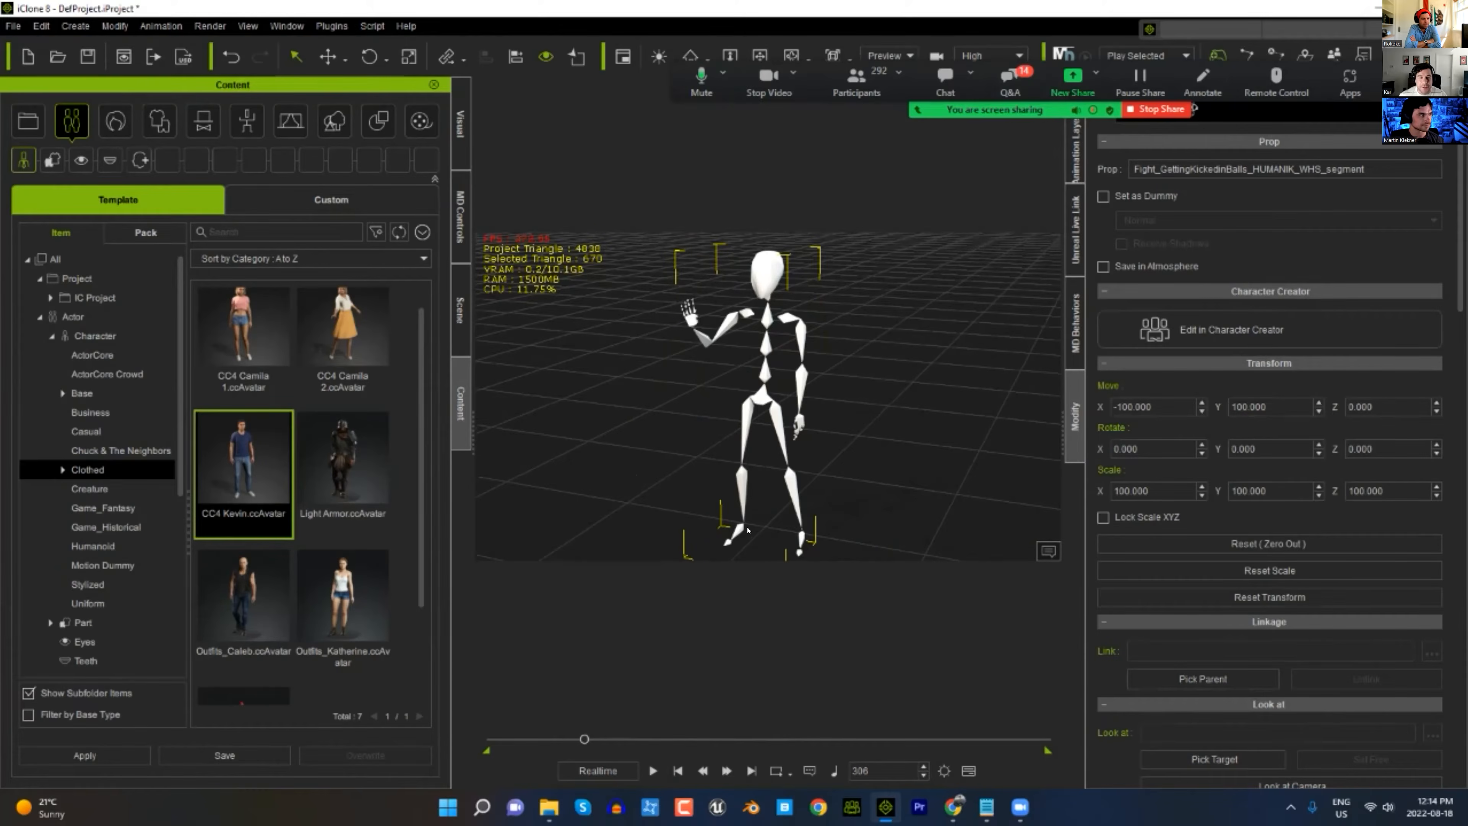
- Display the timeline, show the skeleton prop's animation clip from its start, and delete the prop from the scene
{"action": "key", "text": "F3"}
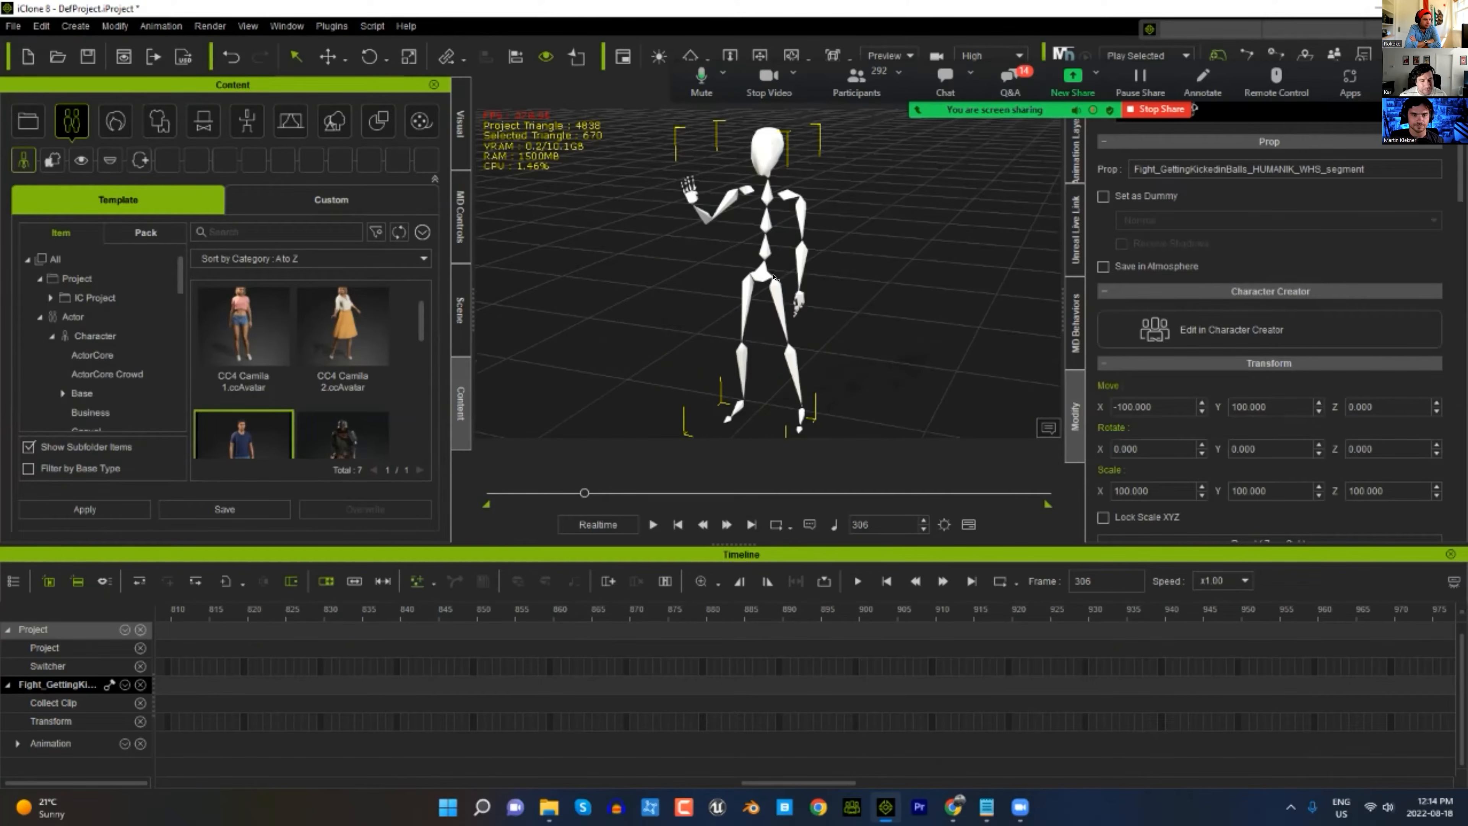
{"action": "left_click_drag", "start_coordinate": [781, 783], "coordinate": [200, 775]}
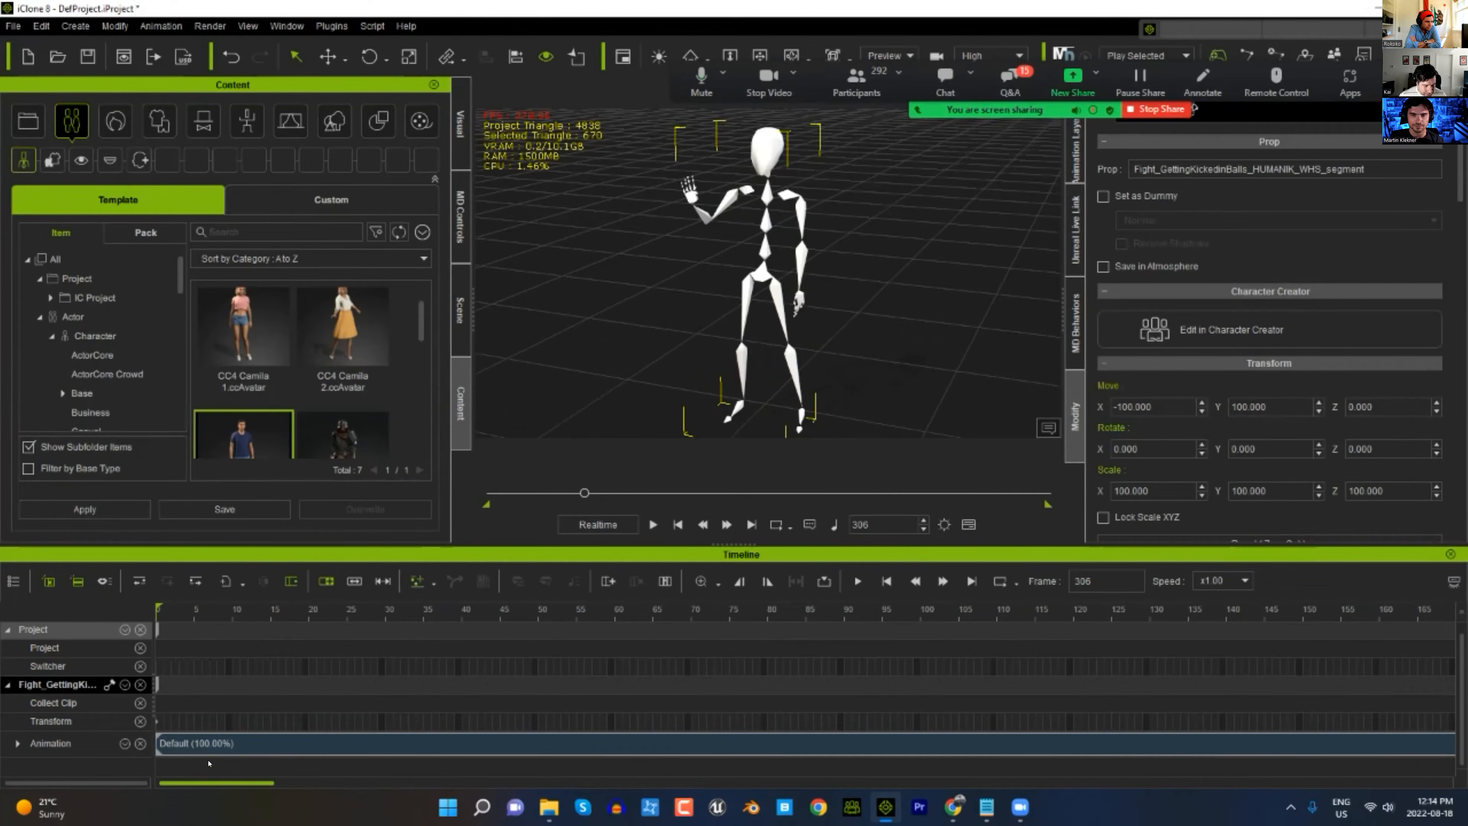
{"action": "scroll", "coordinate": [262, 737], "scroll_direction": "down", "scroll_amount": 3}
{"action": "scroll", "coordinate": [262, 738], "scroll_direction": "down", "scroll_amount": 5}
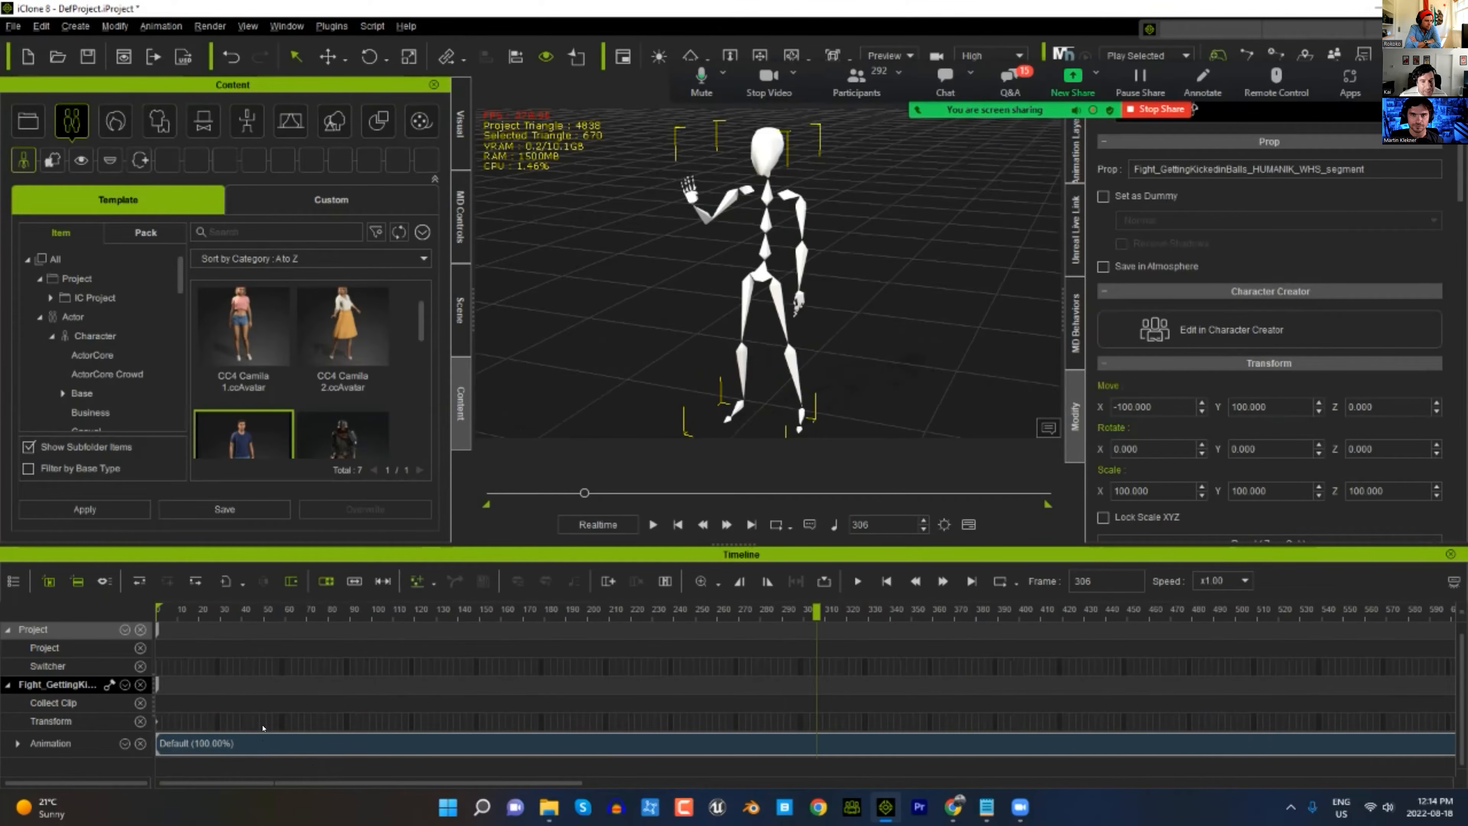
{"action": "left_click", "coordinate": [282, 749]}
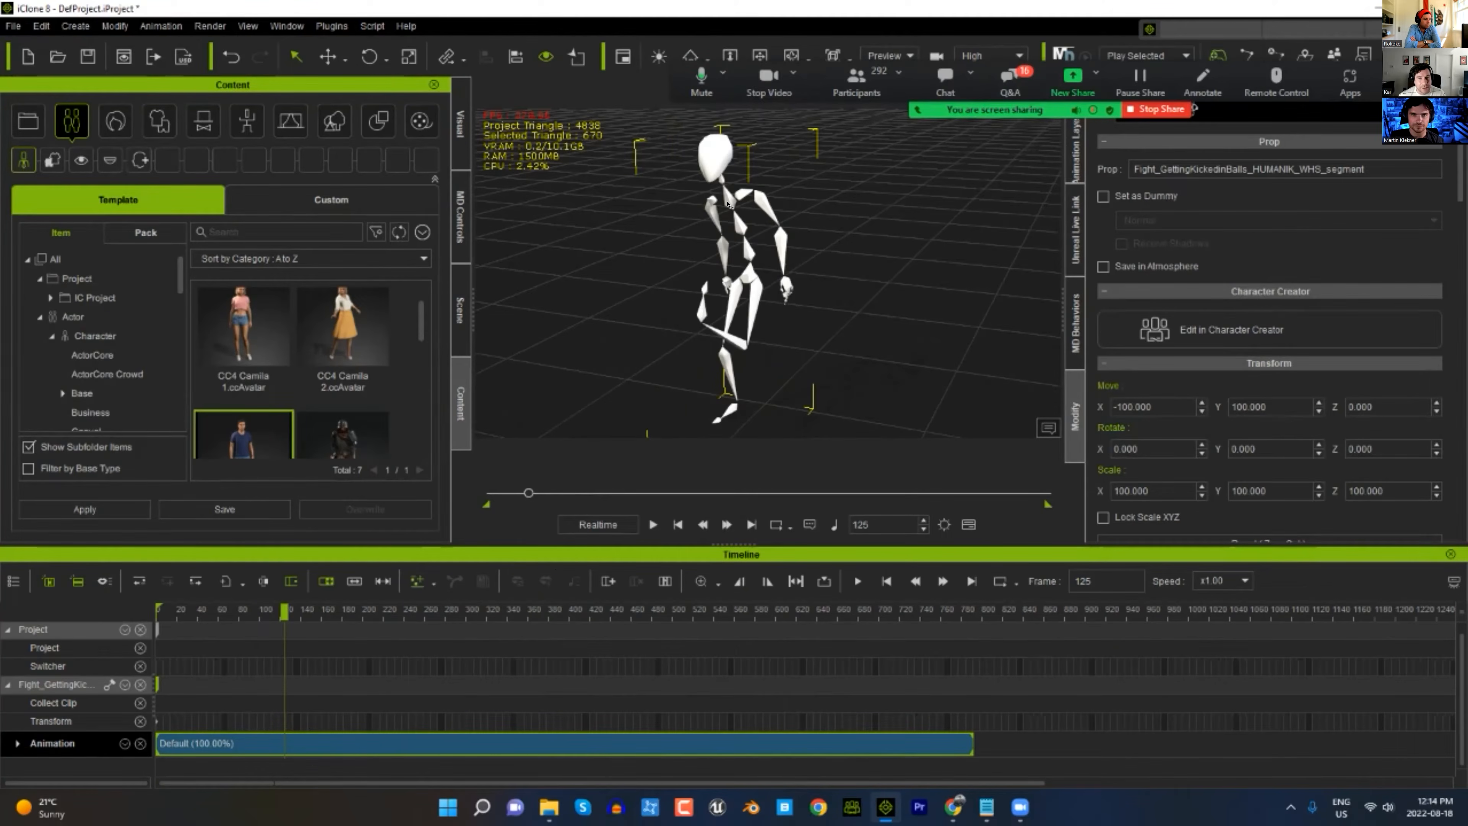
{"action": "key", "text": "Delete"}
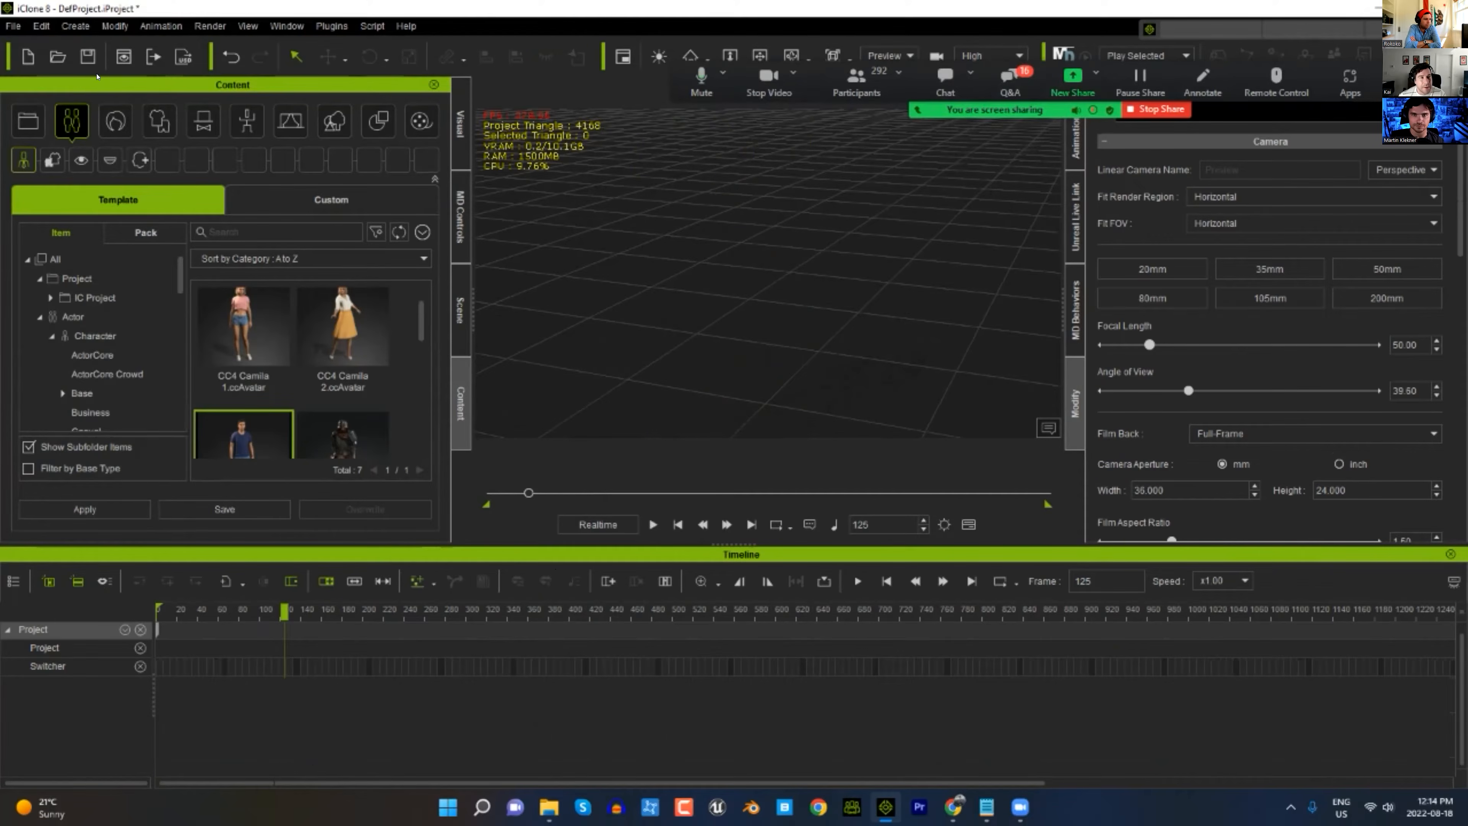
- Convert the Fight_GettingKickedinBalls HUMANIK FBX as an external motion with the Maya motion profile, and close the timeline
{"action": "left_click", "coordinate": [13, 26]}
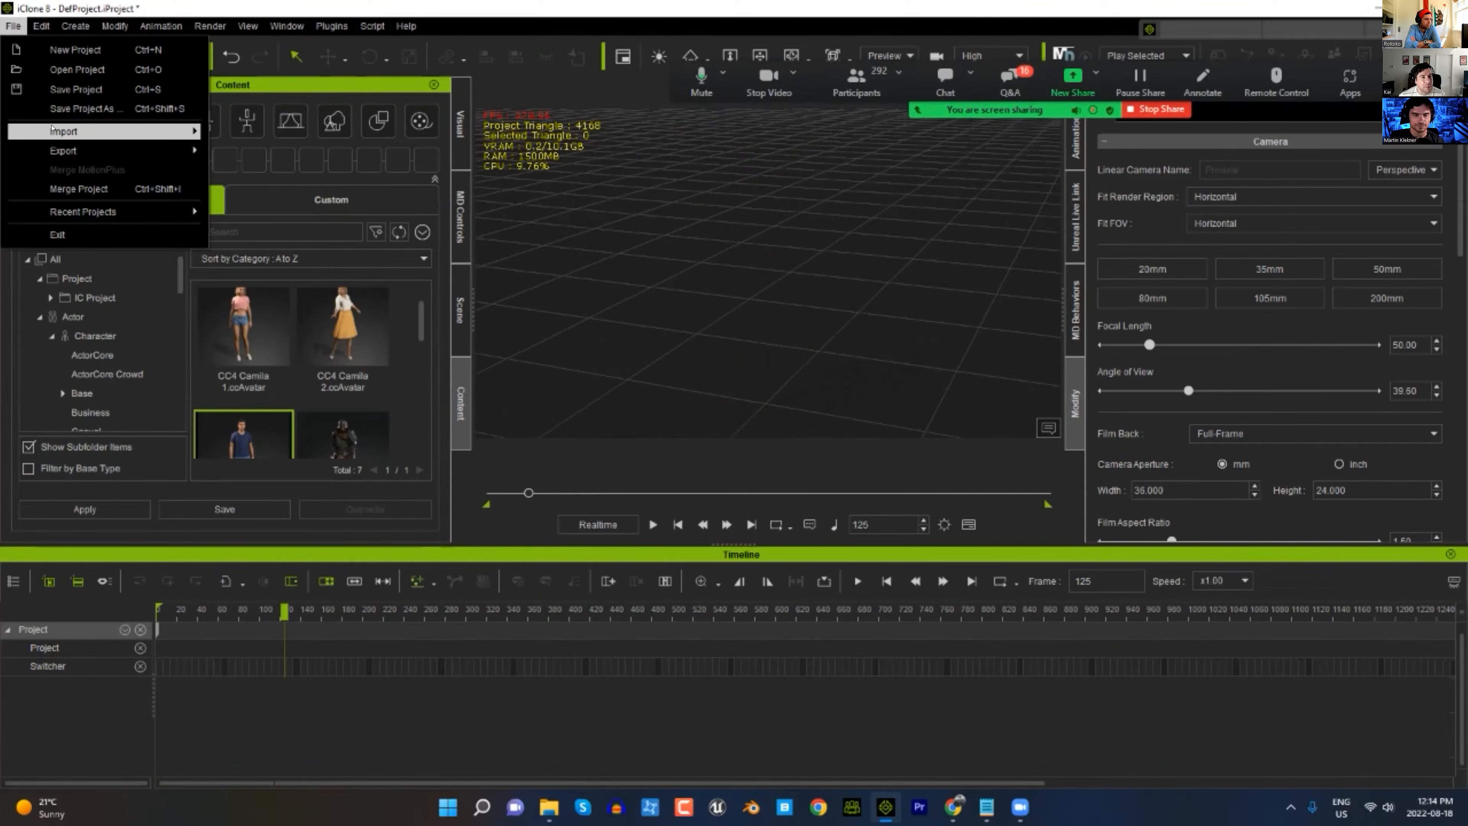
{"action": "mouse_move", "coordinate": [87, 131]}
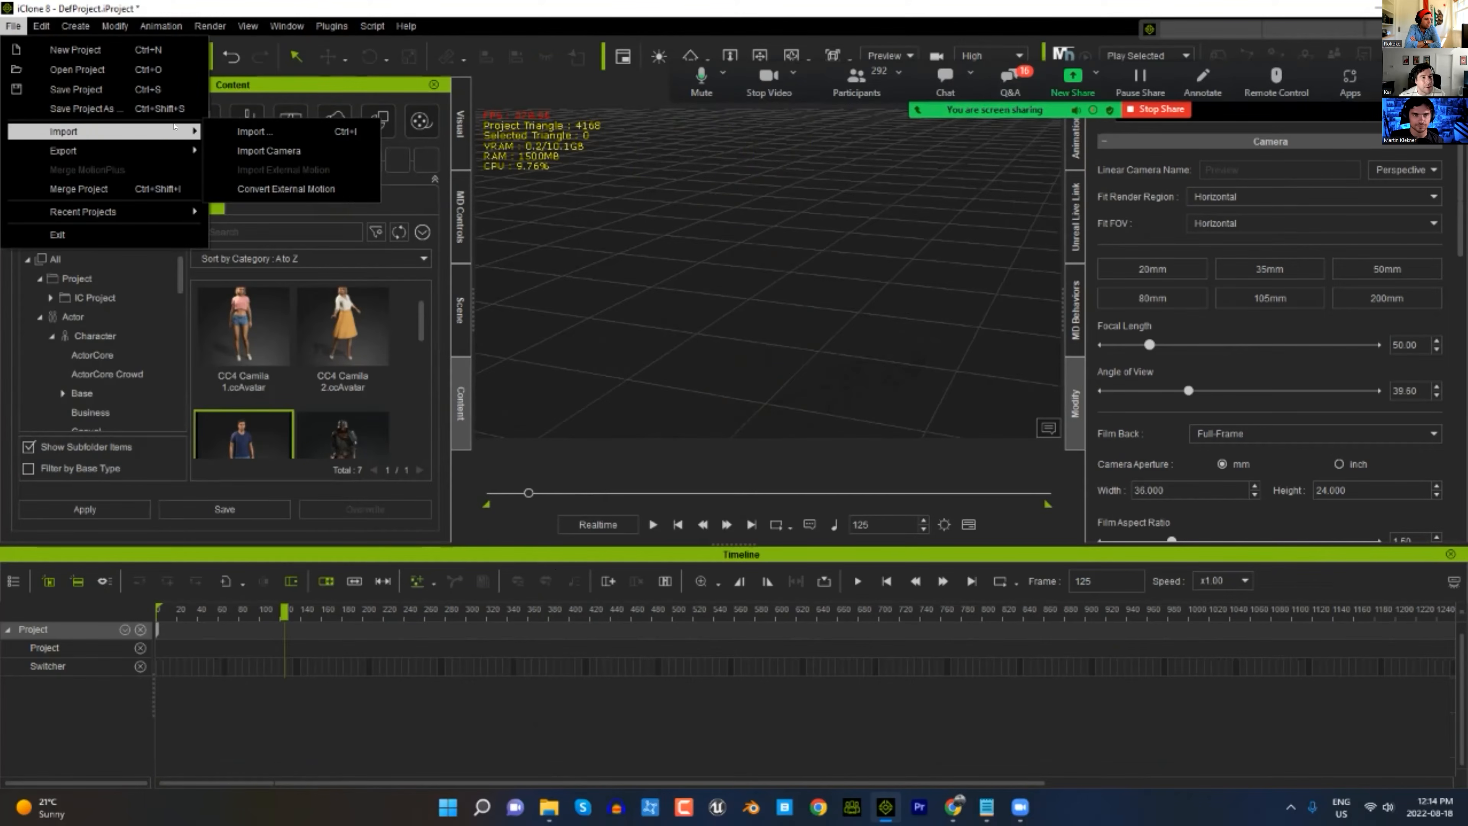
{"action": "left_click", "coordinate": [306, 189]}
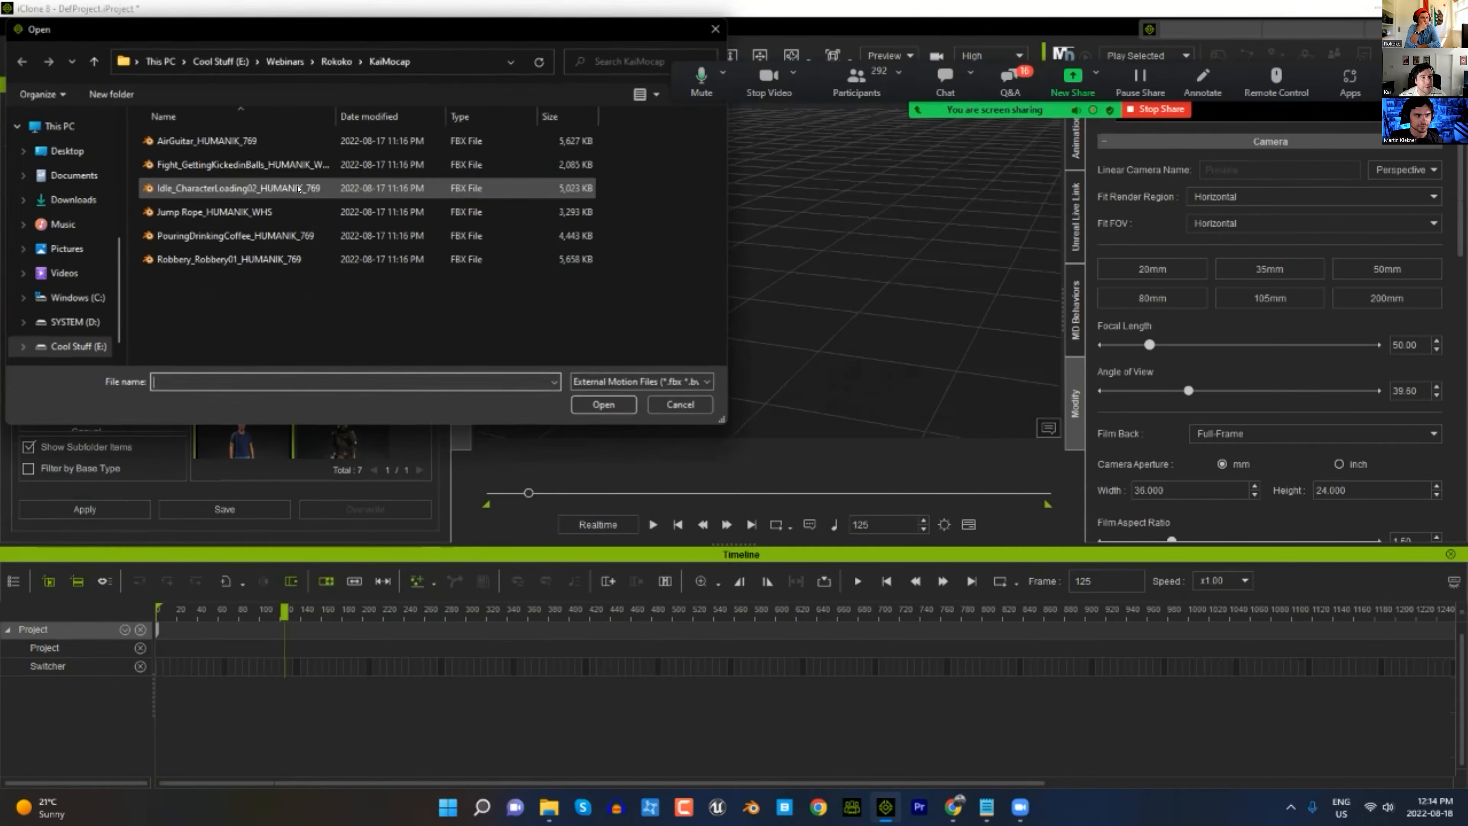
{"action": "double_click", "coordinate": [231, 164]}
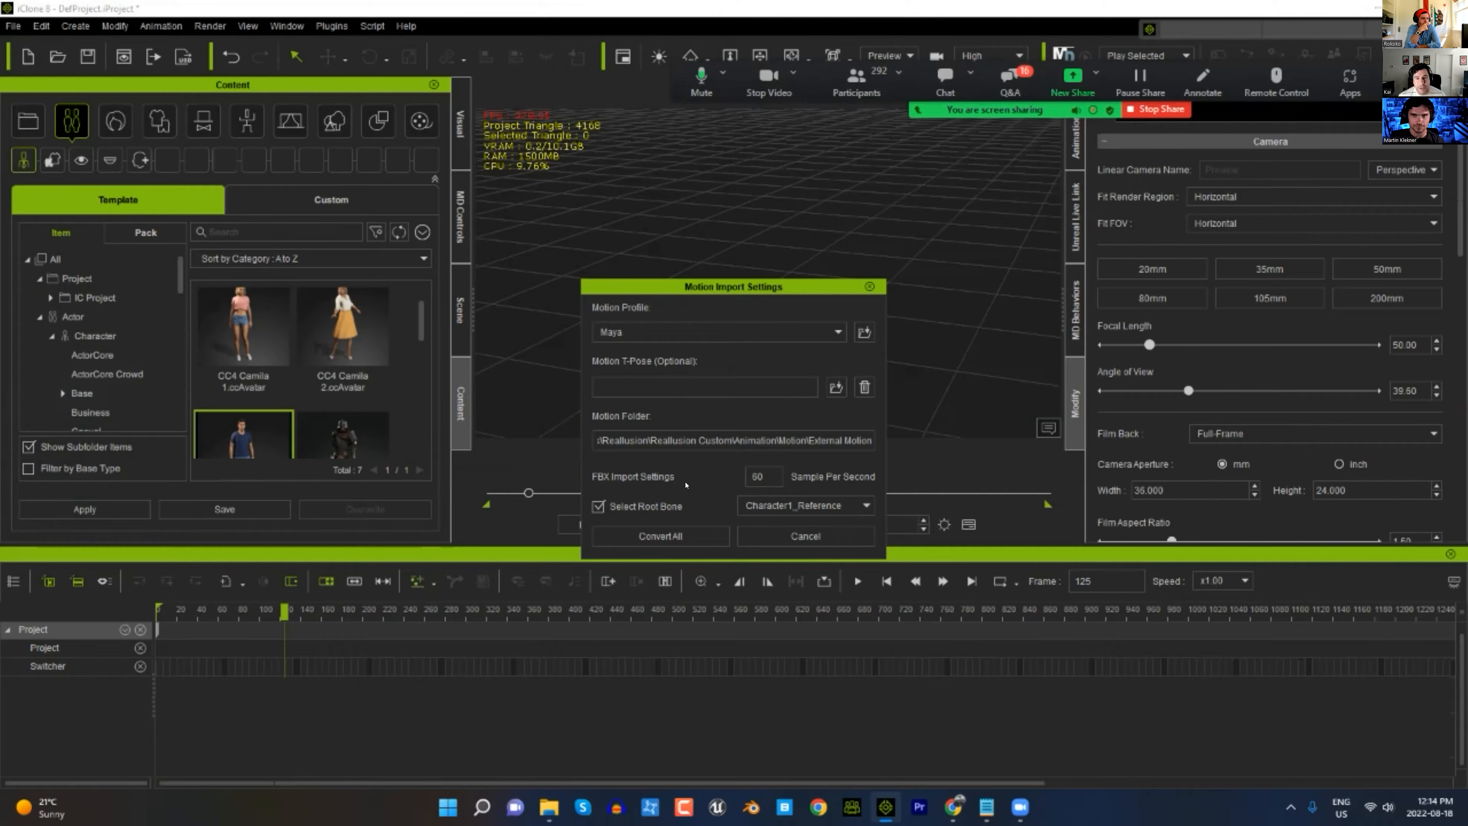
{"action": "left_click", "coordinate": [721, 533]}
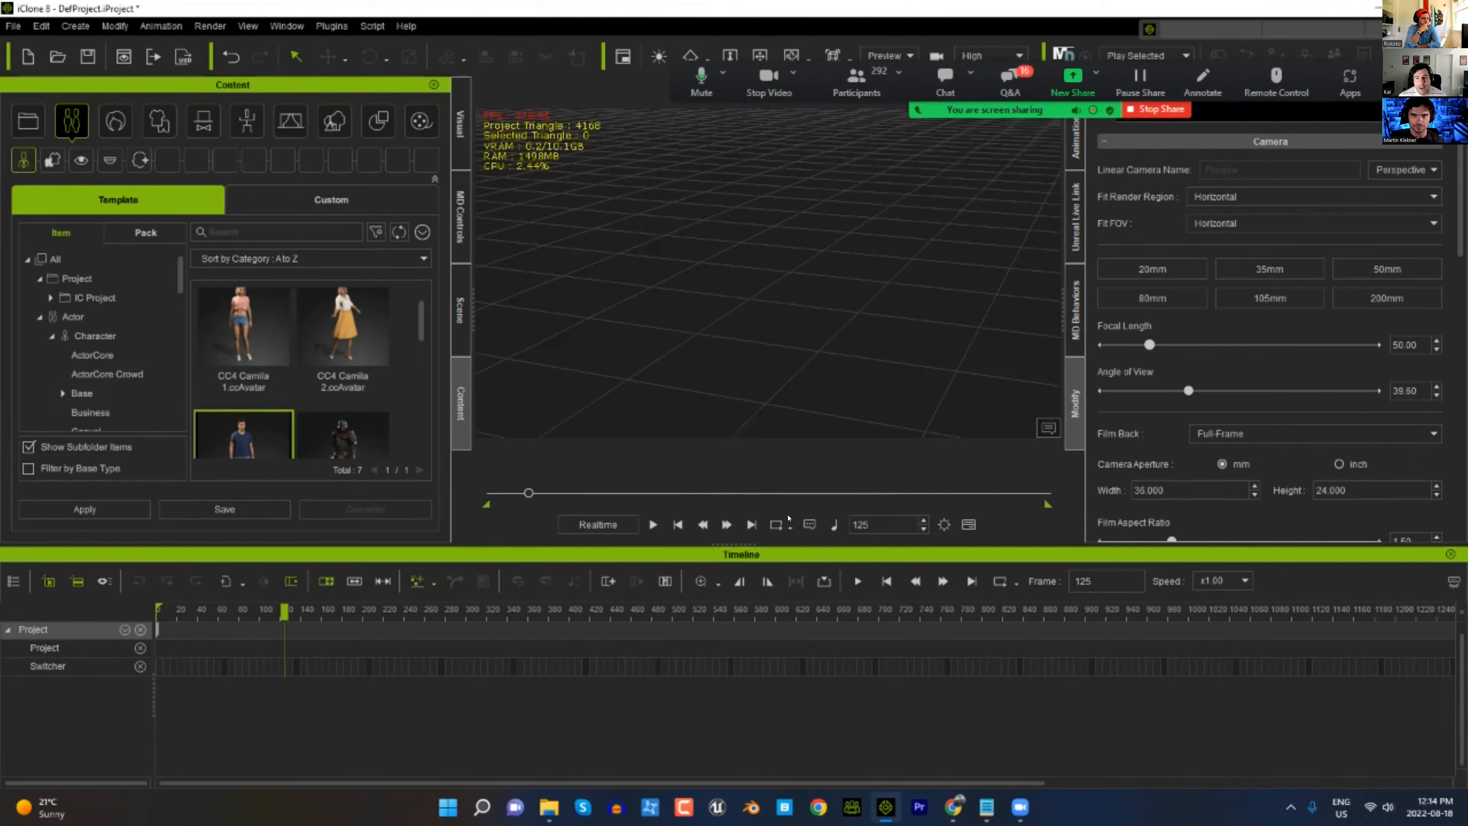
{"action": "left_click", "coordinate": [1449, 554]}
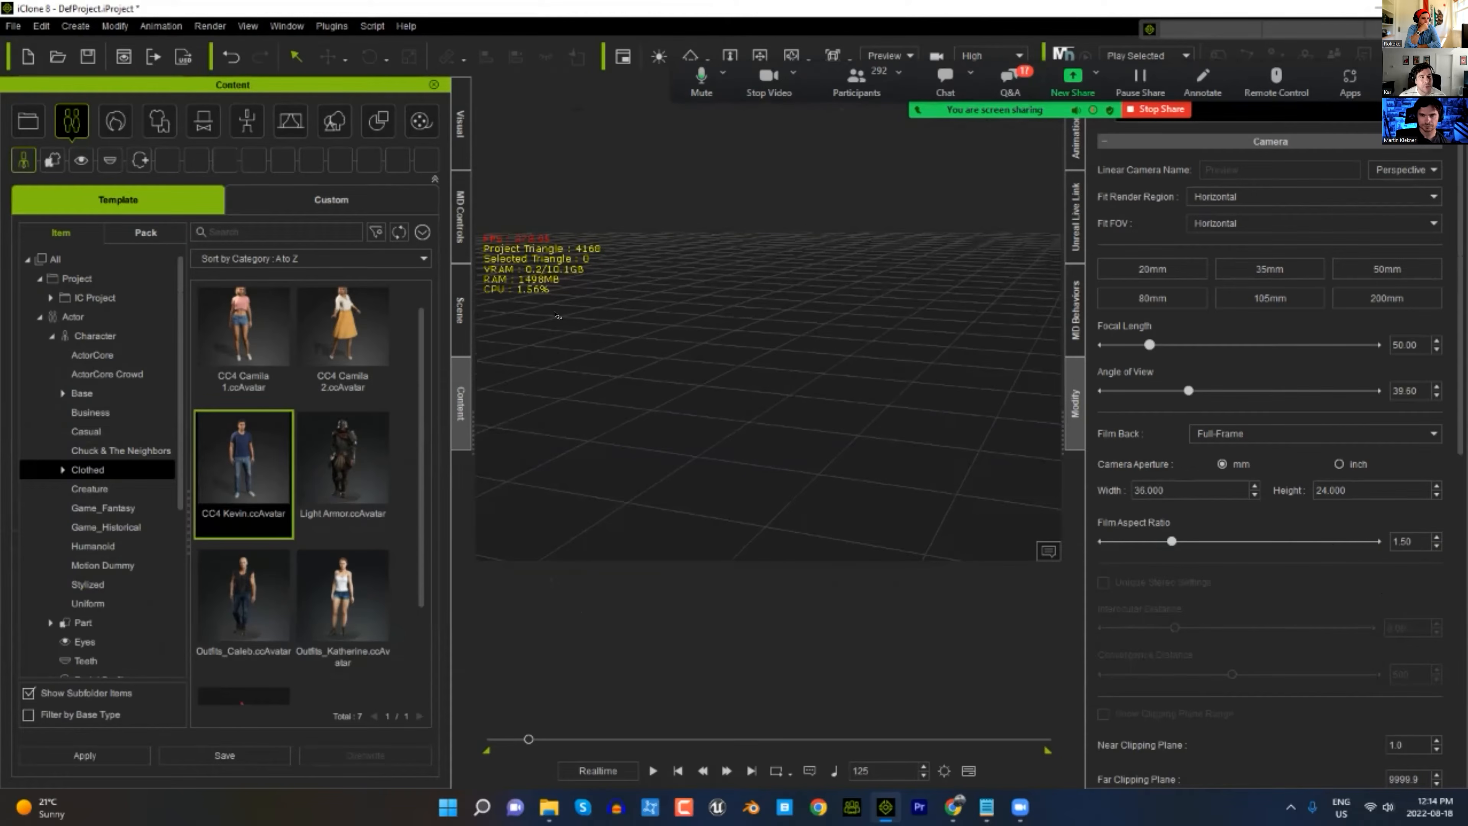
- Locate the converted Fight_GettingKickedinBalls motion in the custom External Motion library
{"action": "left_click", "coordinate": [246, 128]}
{"action": "left_click", "coordinate": [331, 200]}
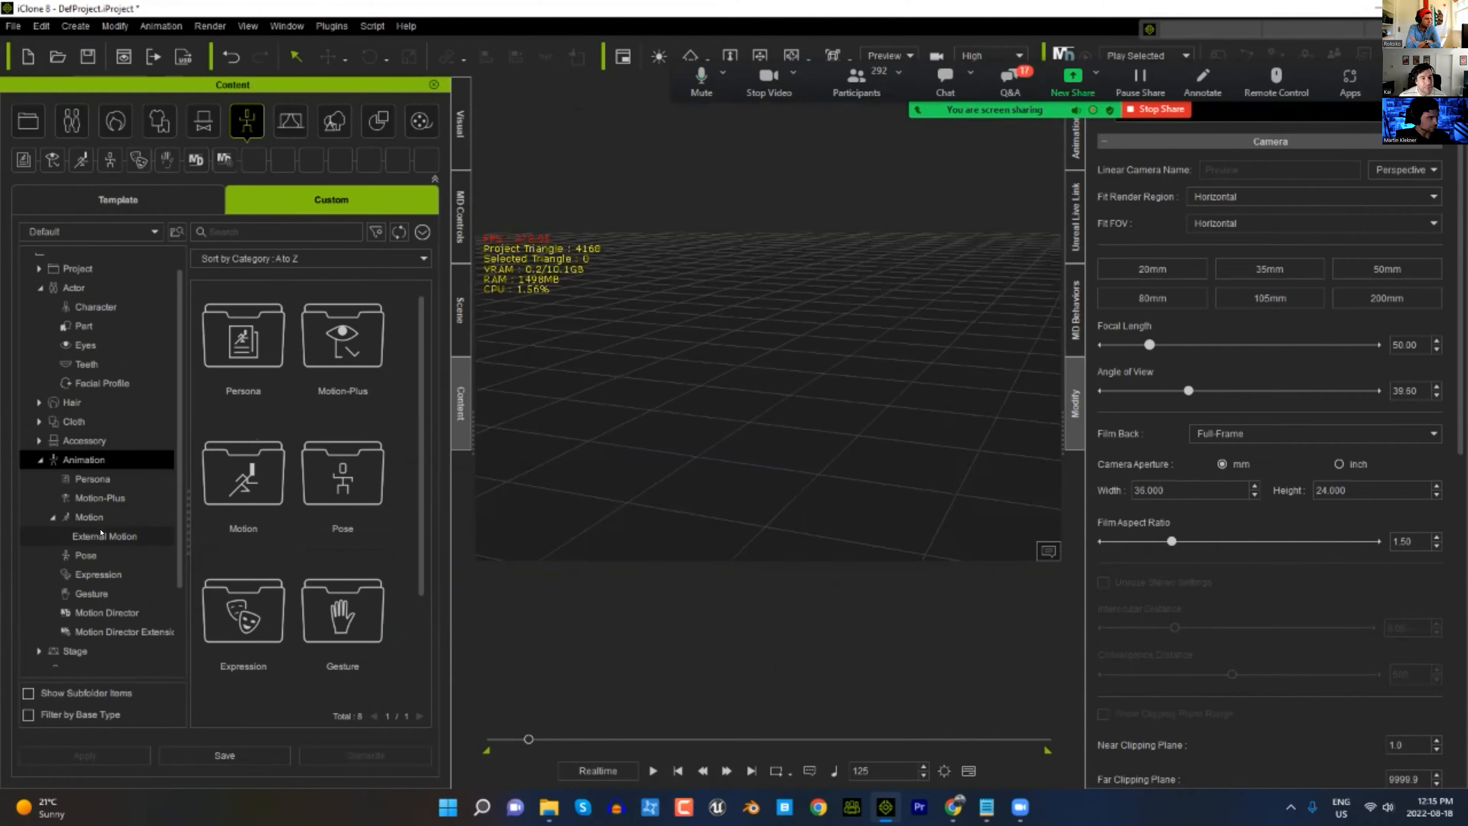
{"action": "left_click", "coordinate": [171, 533]}
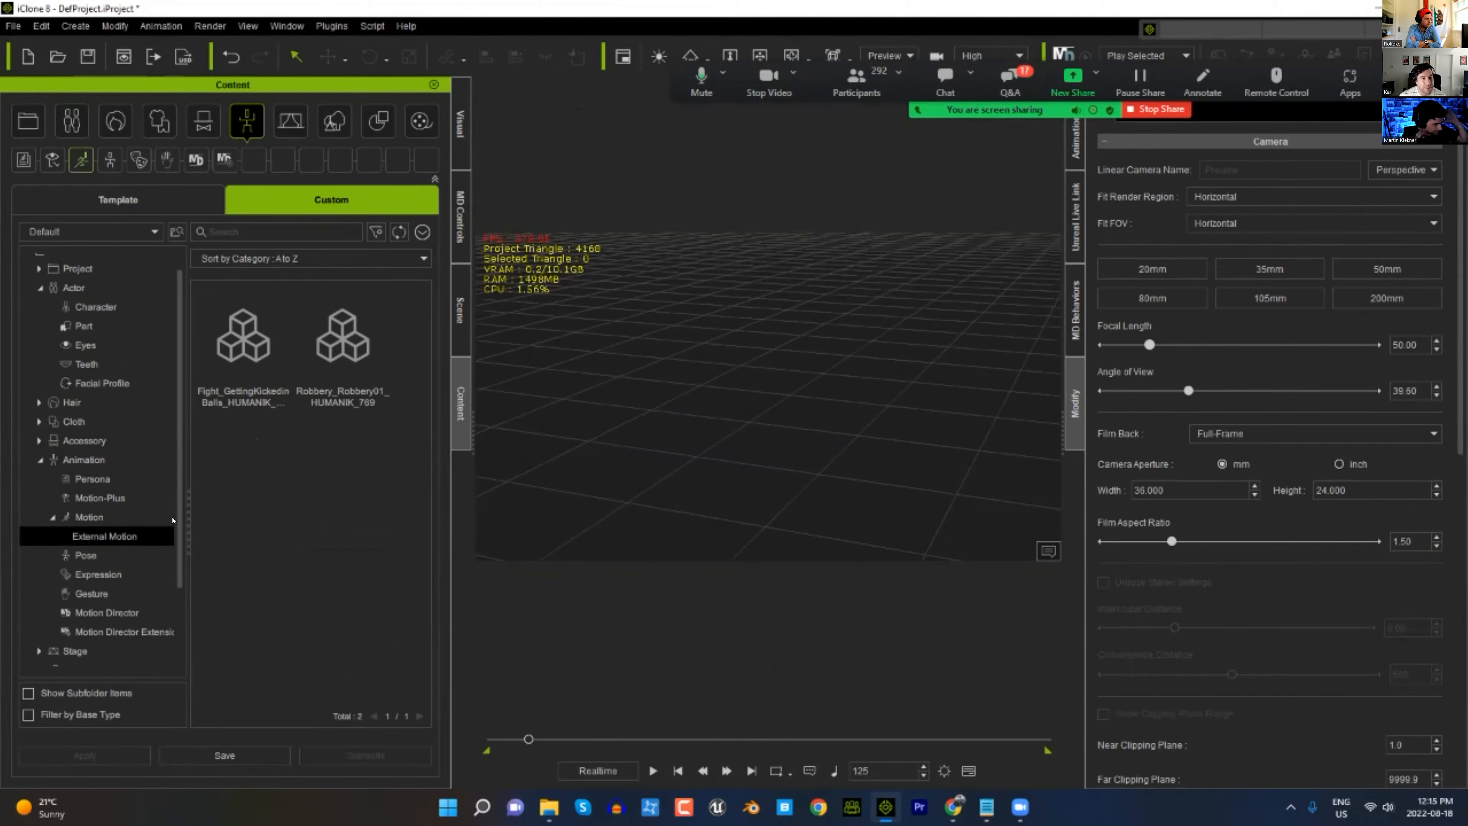
{"action": "left_click", "coordinate": [234, 348]}
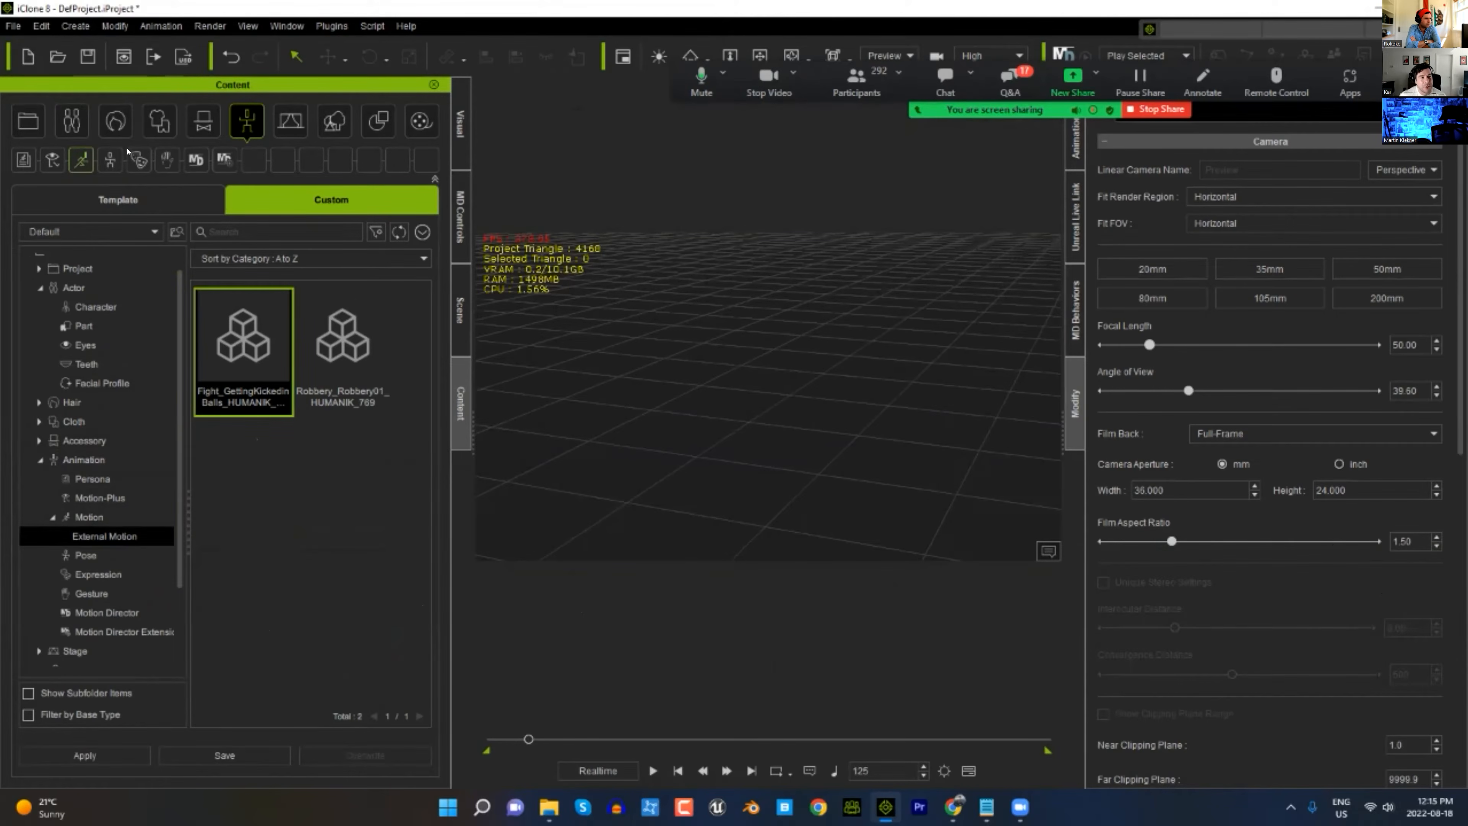
- Add the CC4 Kevin avatar from the Clothed character templates to the scene
{"action": "left_click", "coordinate": [73, 123]}
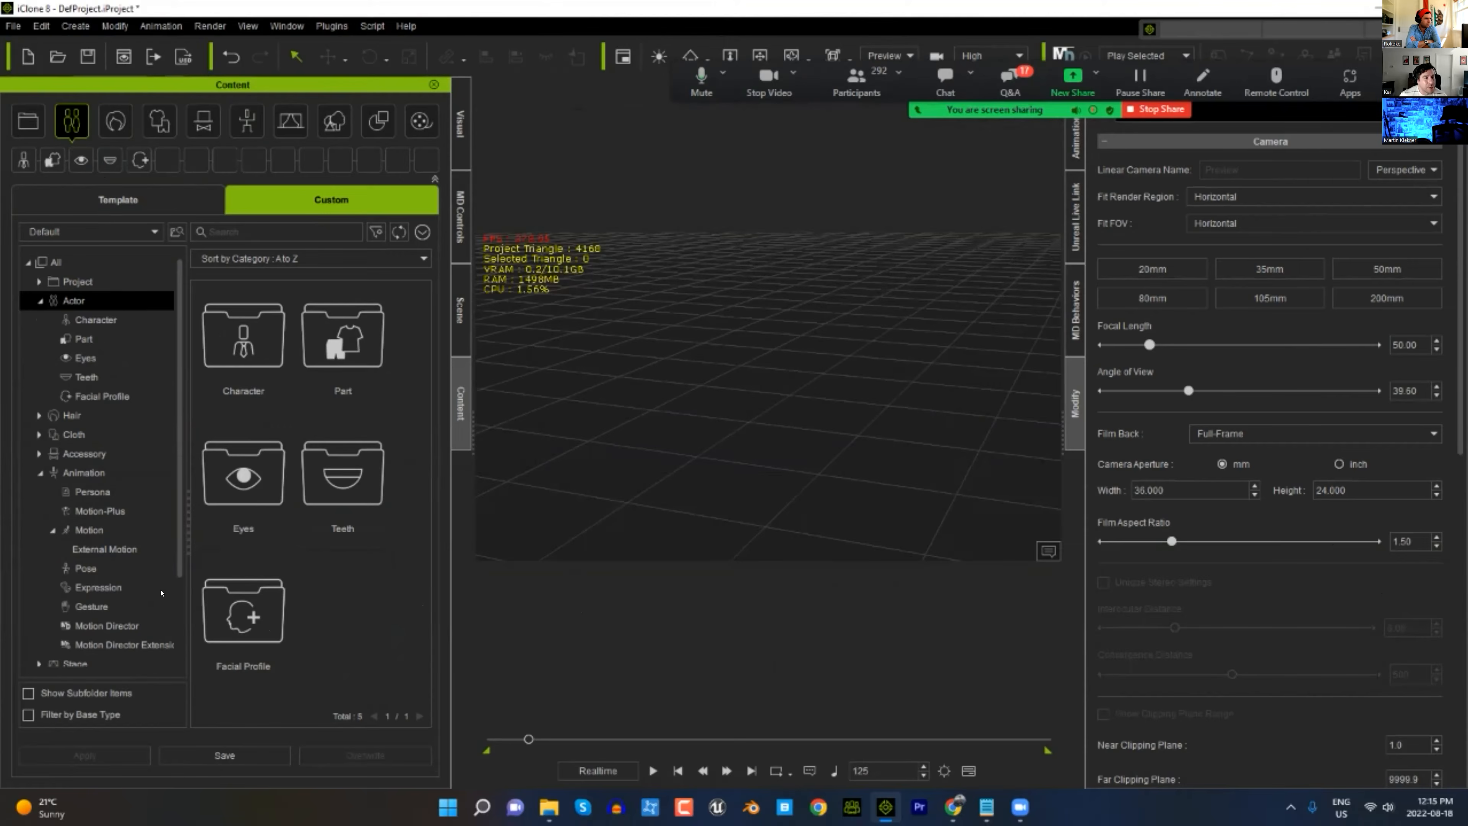
{"action": "left_click", "coordinate": [90, 319]}
{"action": "left_click", "coordinate": [118, 199]}
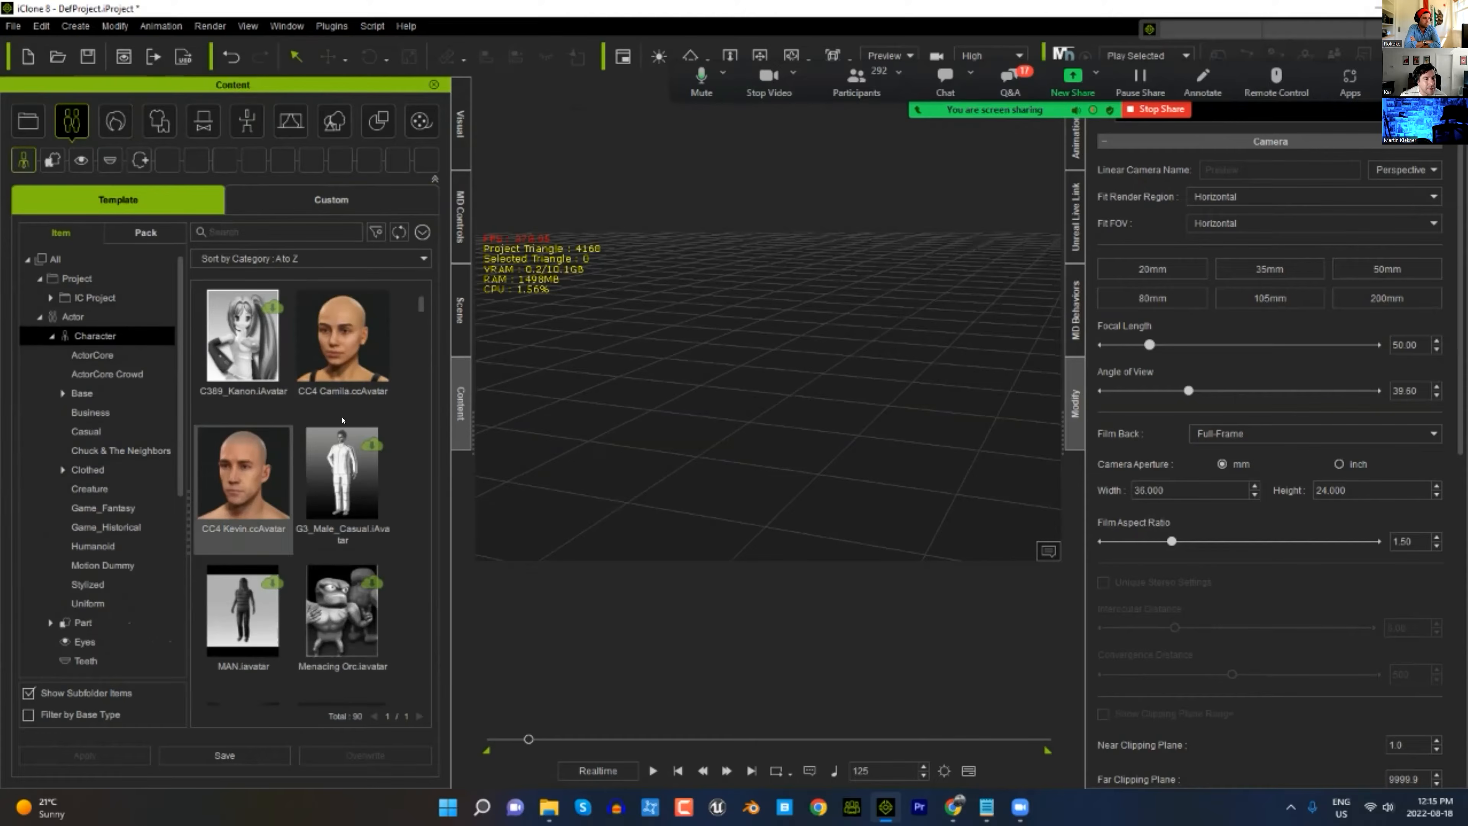
{"action": "left_click", "coordinate": [87, 469]}
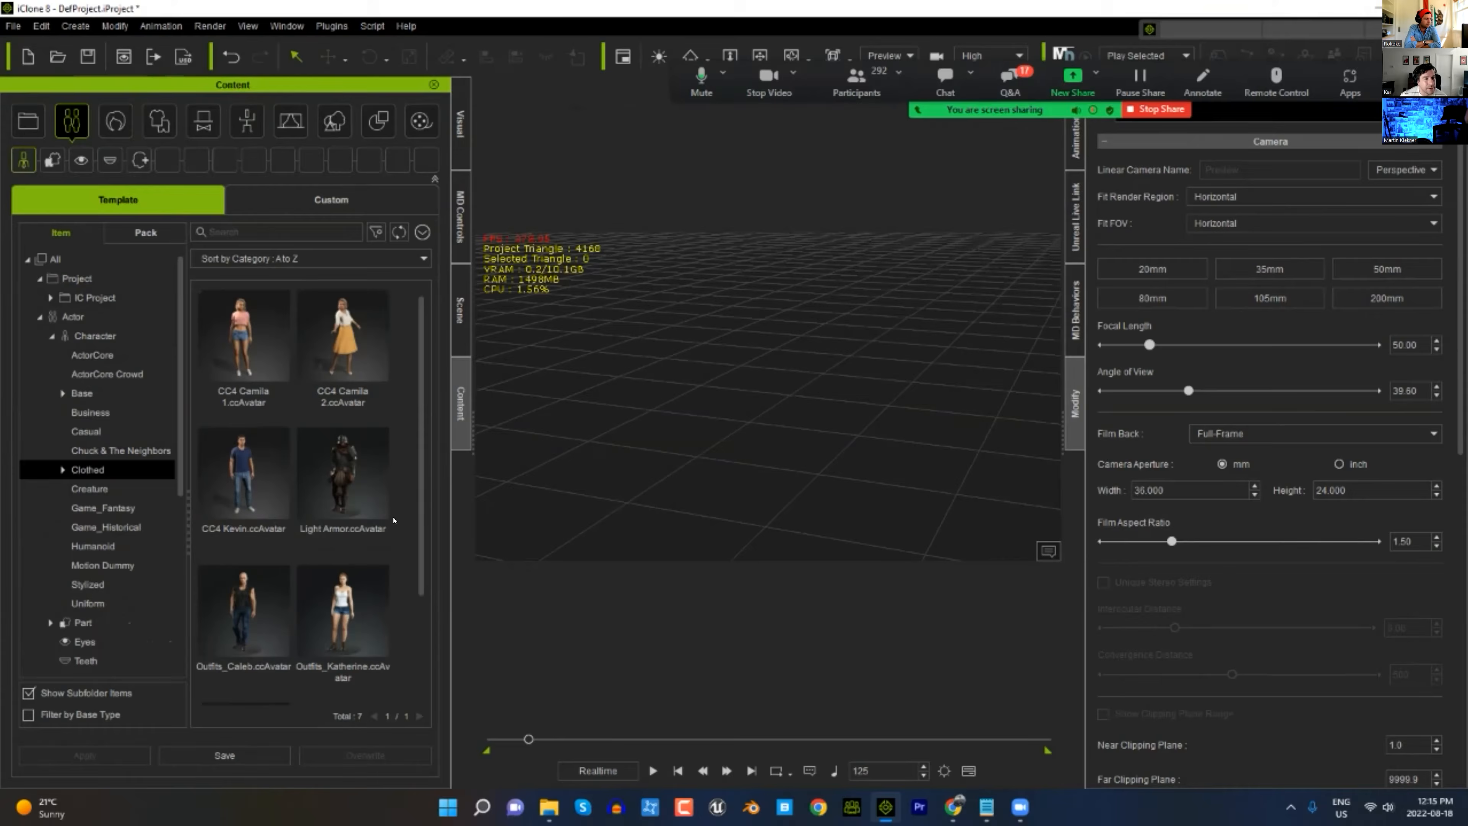
{"action": "double_click", "coordinate": [263, 482]}
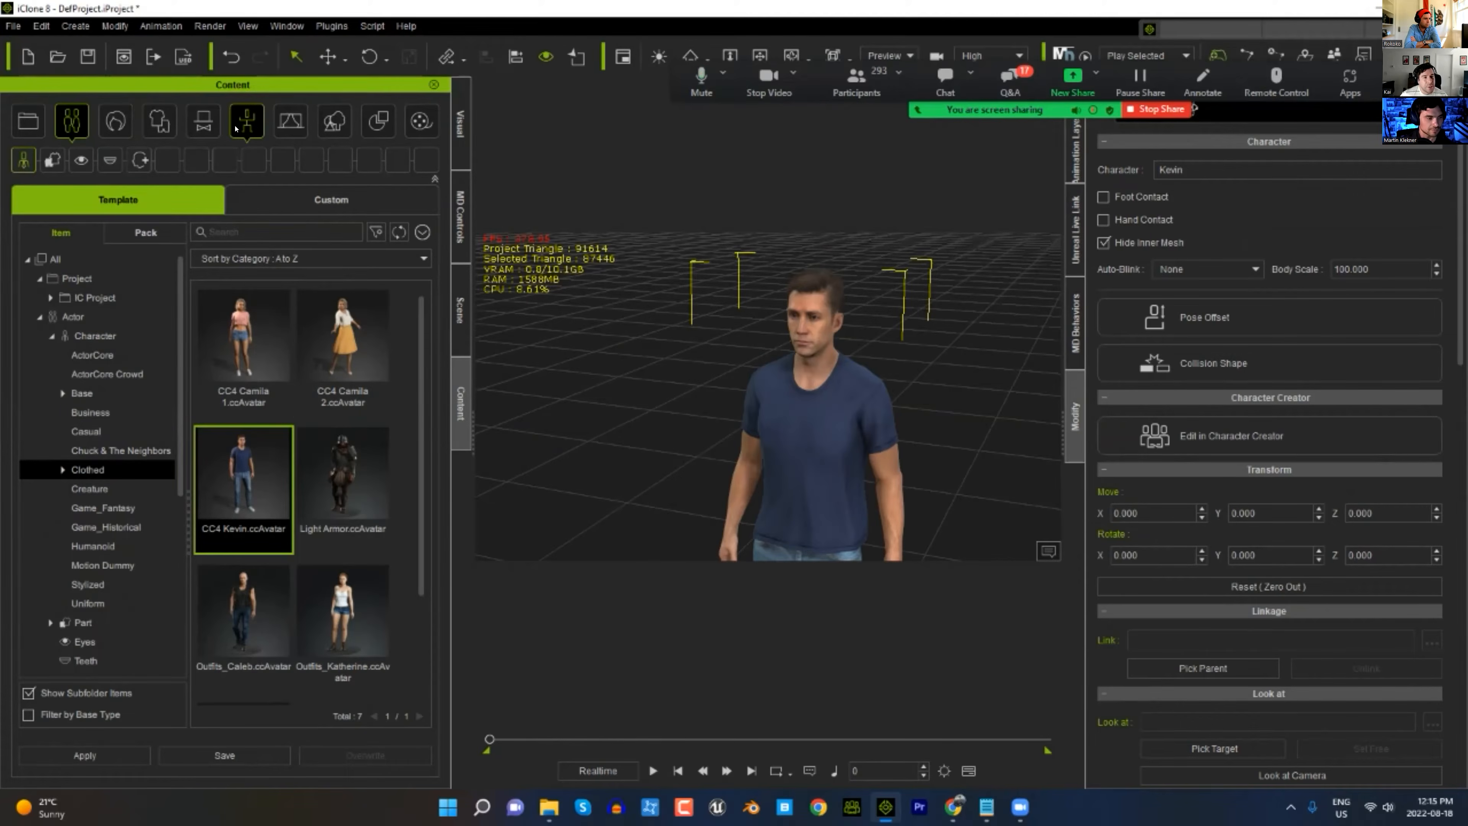
- Apply the Fight_GettingKickedinBalls motion from the custom External Motion folder to Kevin
{"action": "left_click", "coordinate": [246, 122]}
{"action": "left_click", "coordinate": [310, 199]}
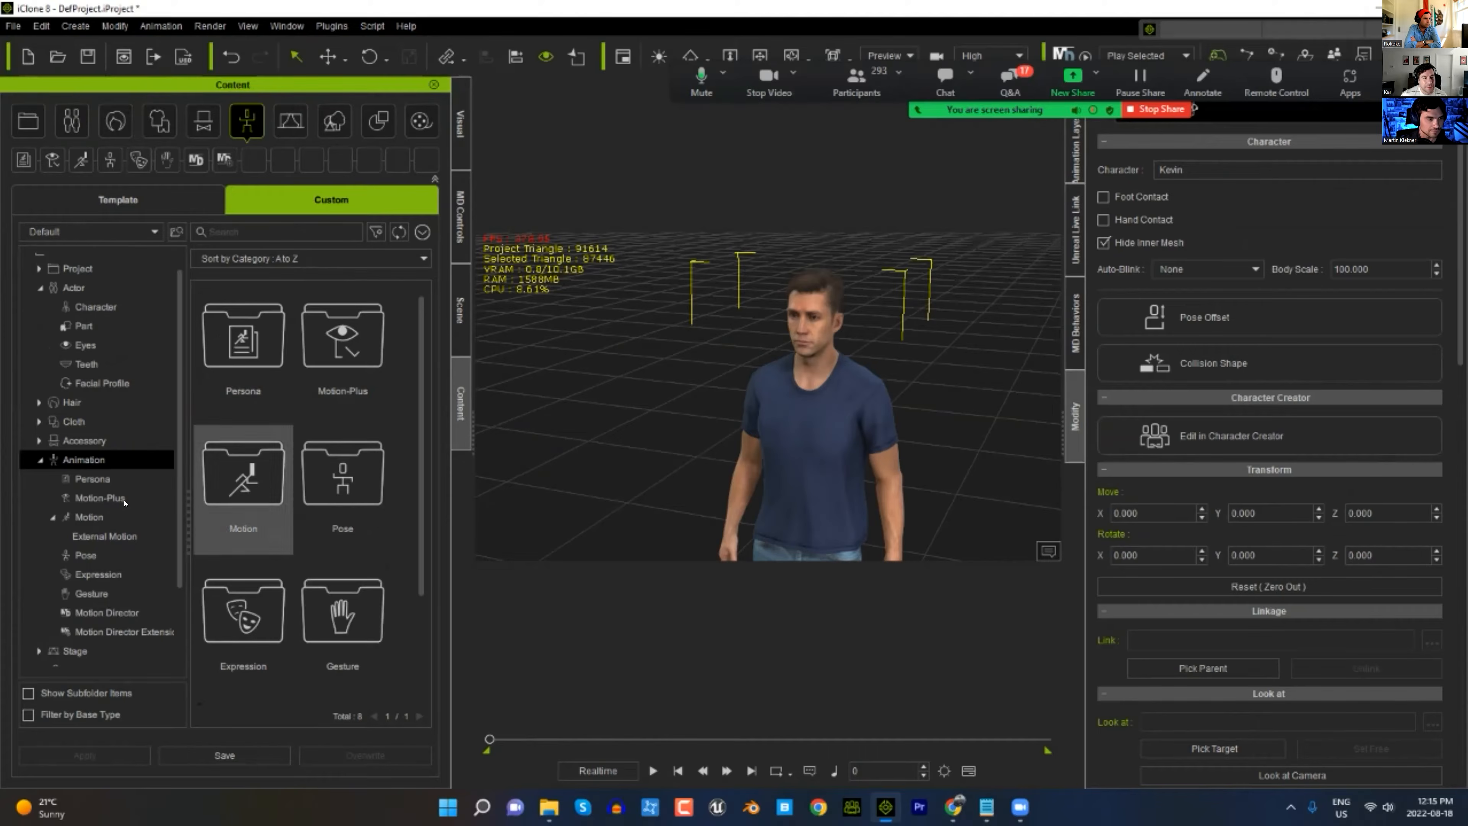
{"action": "left_click", "coordinate": [61, 519]}
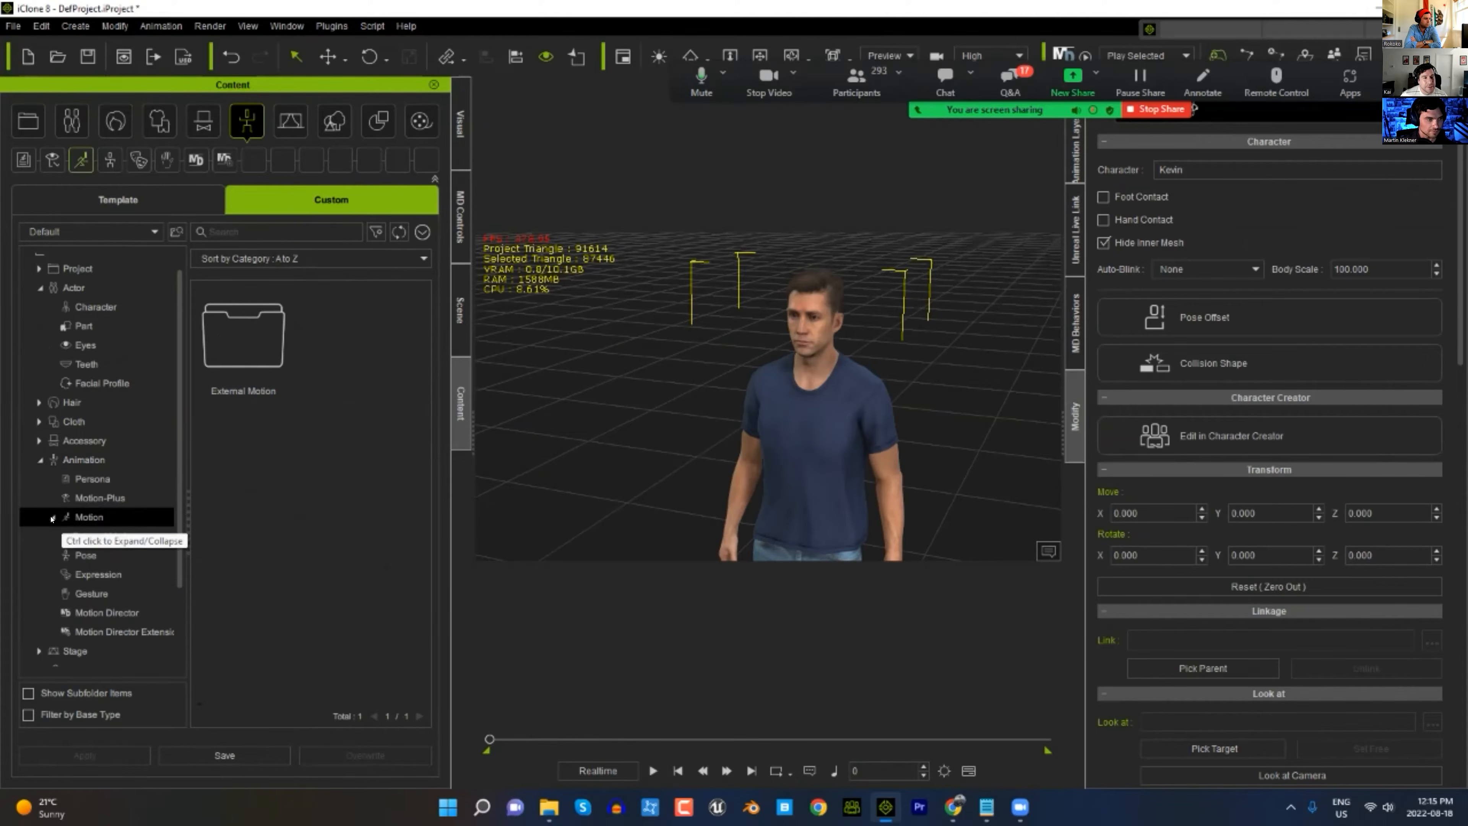
{"action": "left_click", "coordinate": [101, 535]}
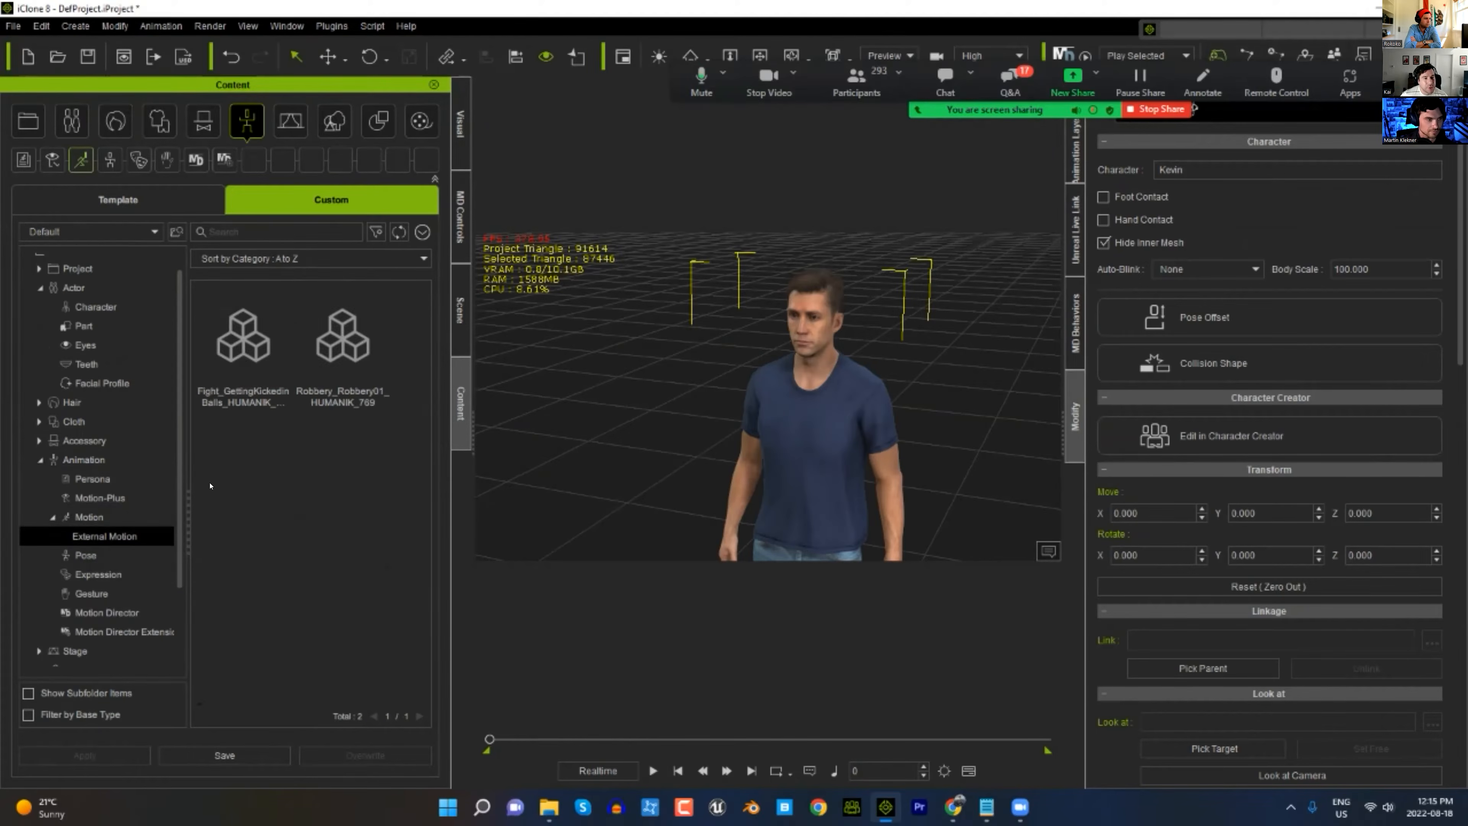
{"action": "left_click_drag", "start_coordinate": [243, 347], "coordinate": [809, 459]}
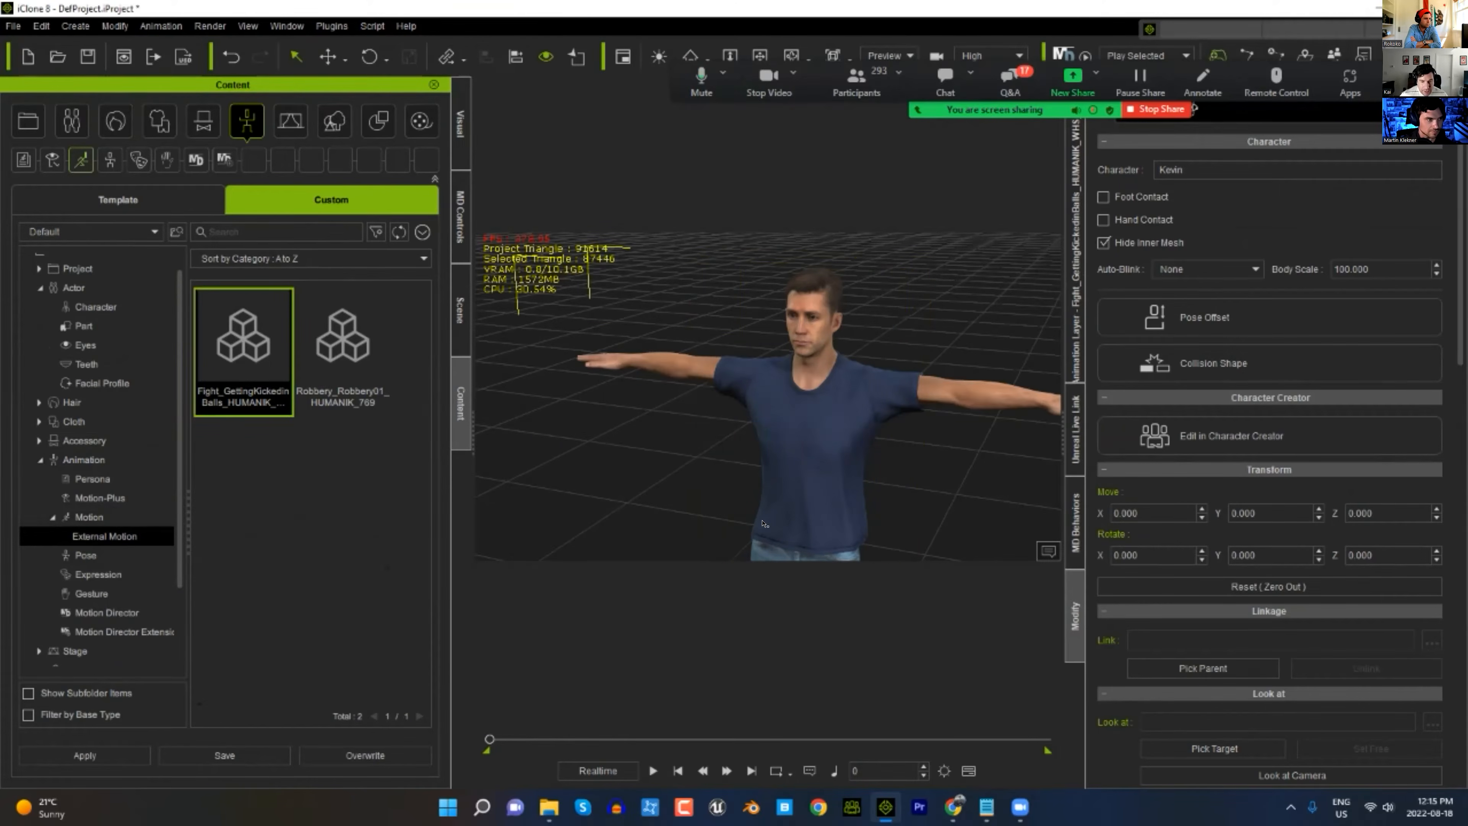
- Scrub Kevin's motion past the T-pose, display the timeline, and break the motion clip at frame 215
{"action": "middle_click_drag", "start_coordinate": [793, 432], "coordinate": [751, 332]}
{"action": "scroll", "coordinate": [752, 332], "scroll_direction": "down", "scroll_amount": 4}
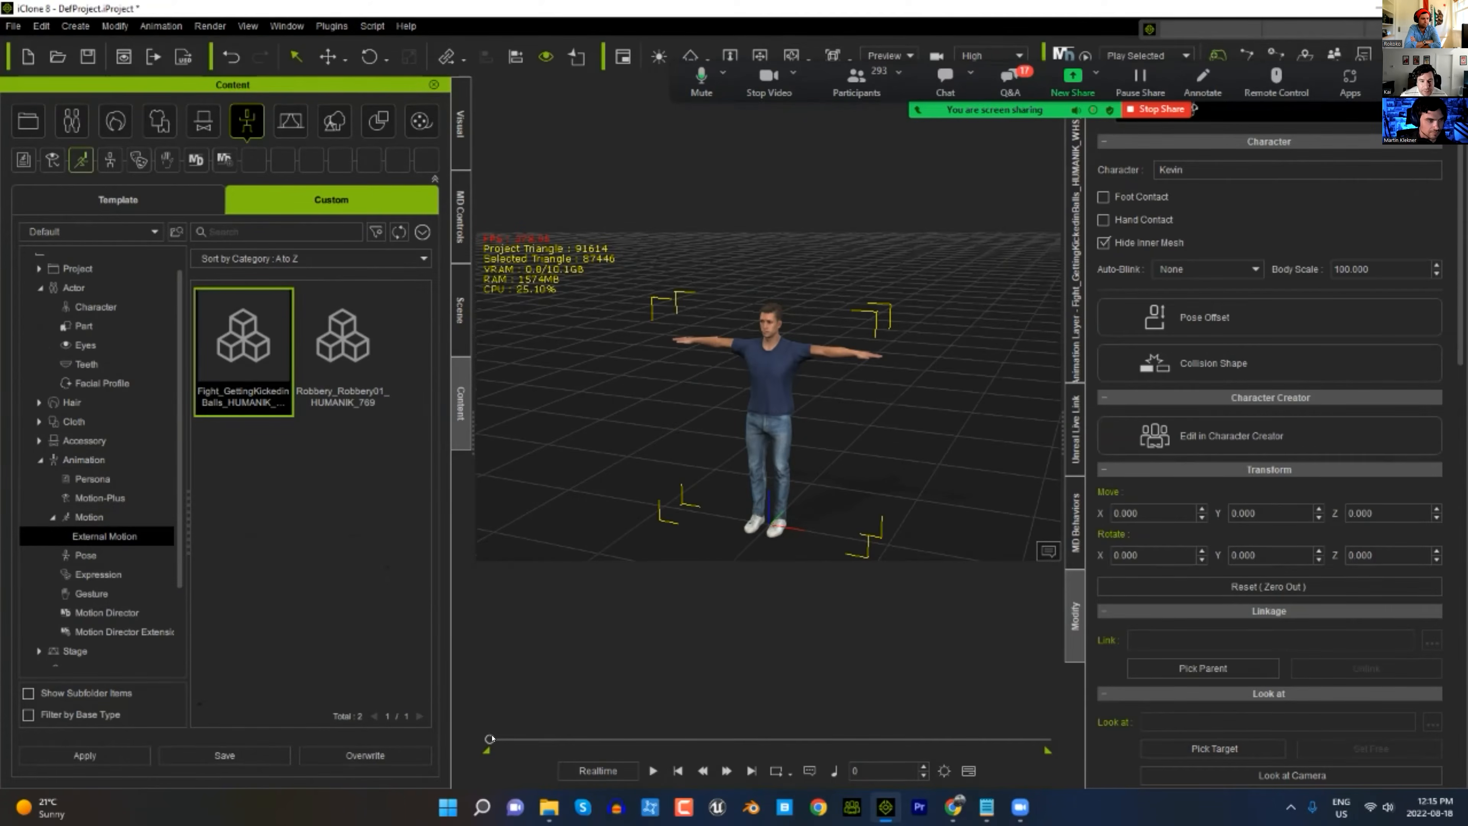
{"action": "left_click_drag", "start_coordinate": [491, 738], "coordinate": [552, 730]}
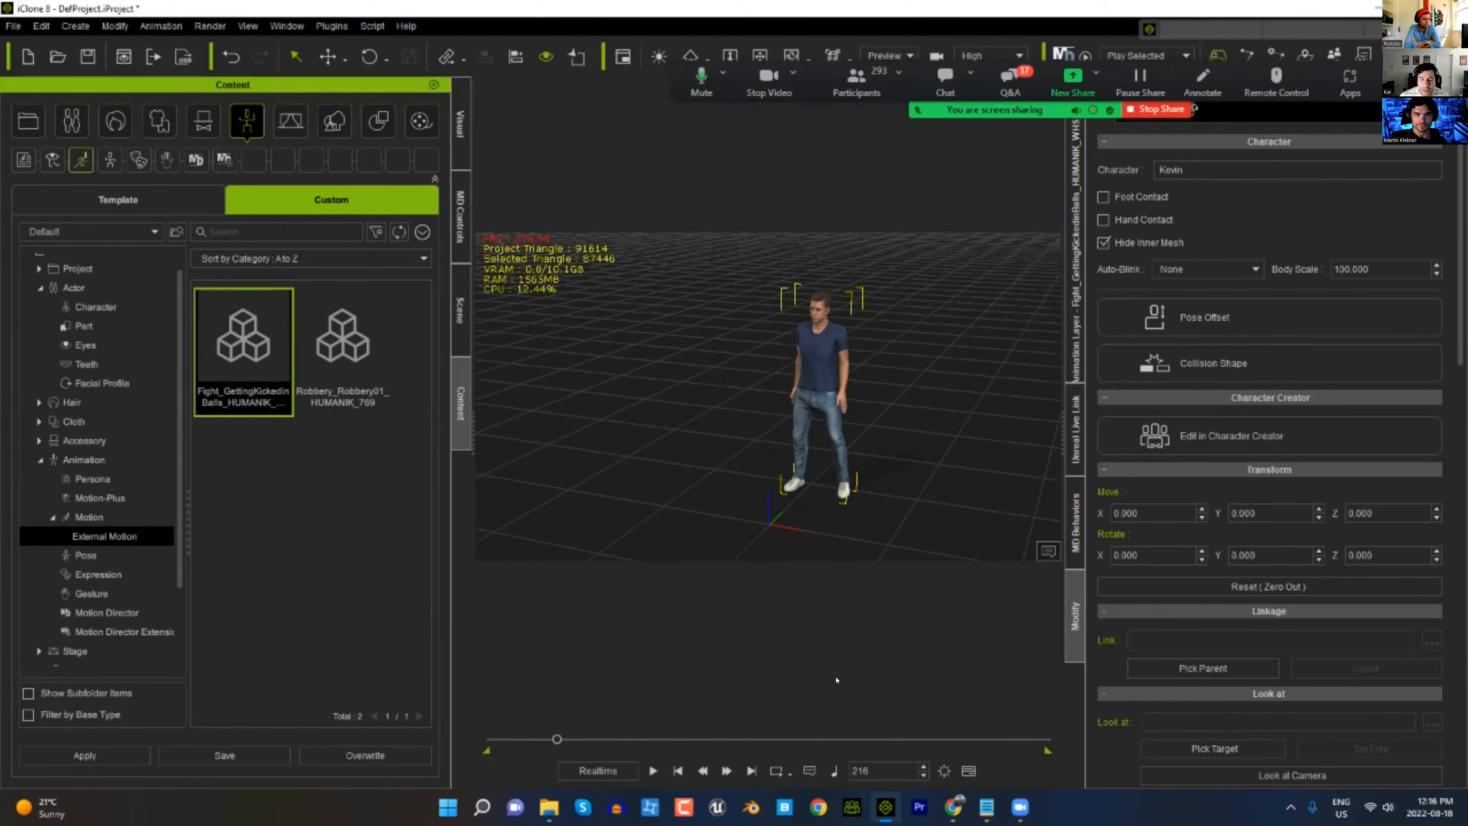
{"action": "key", "text": "F3"}
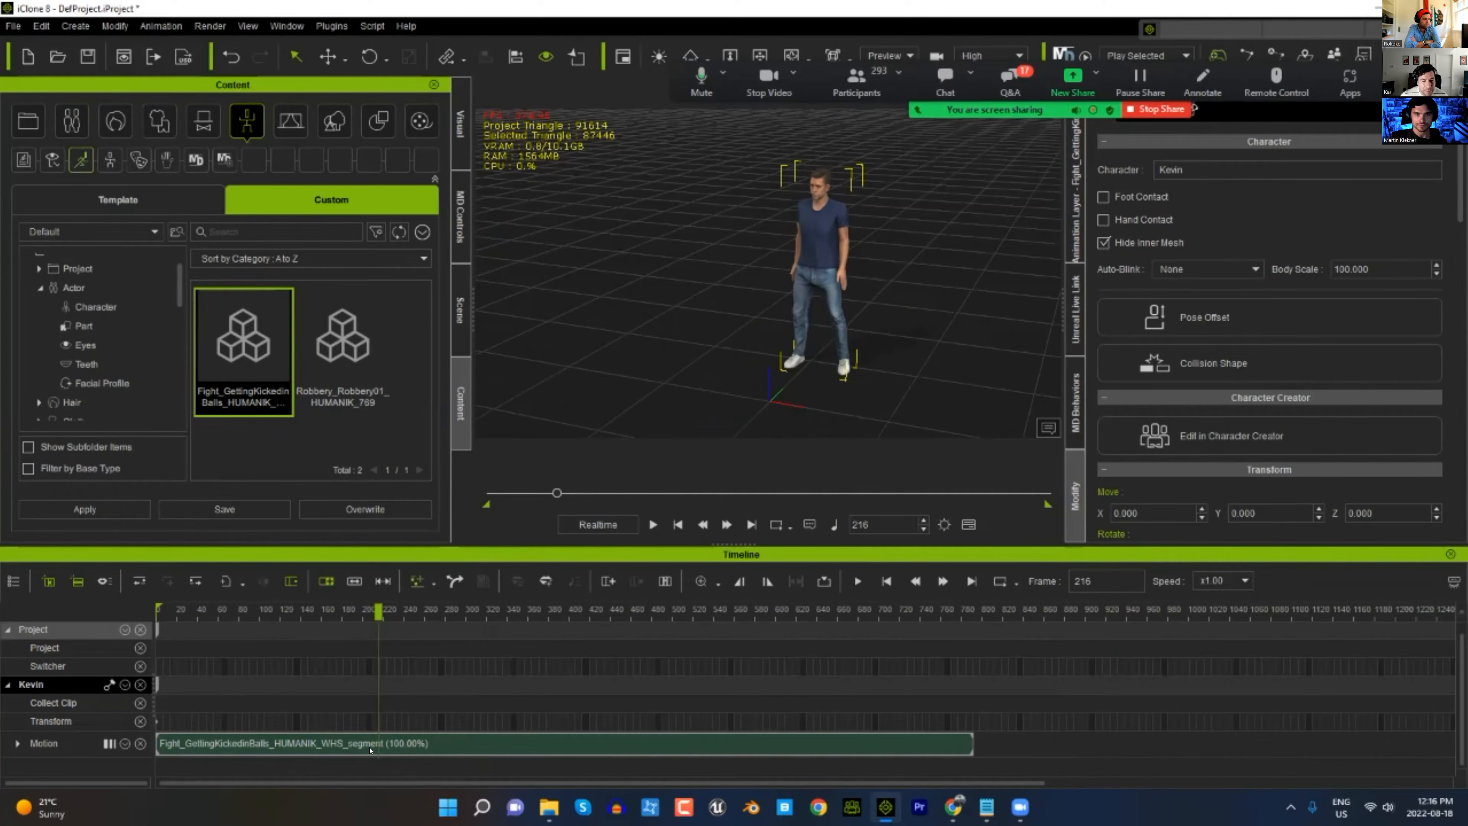
{"action": "right_click", "coordinate": [373, 742]}
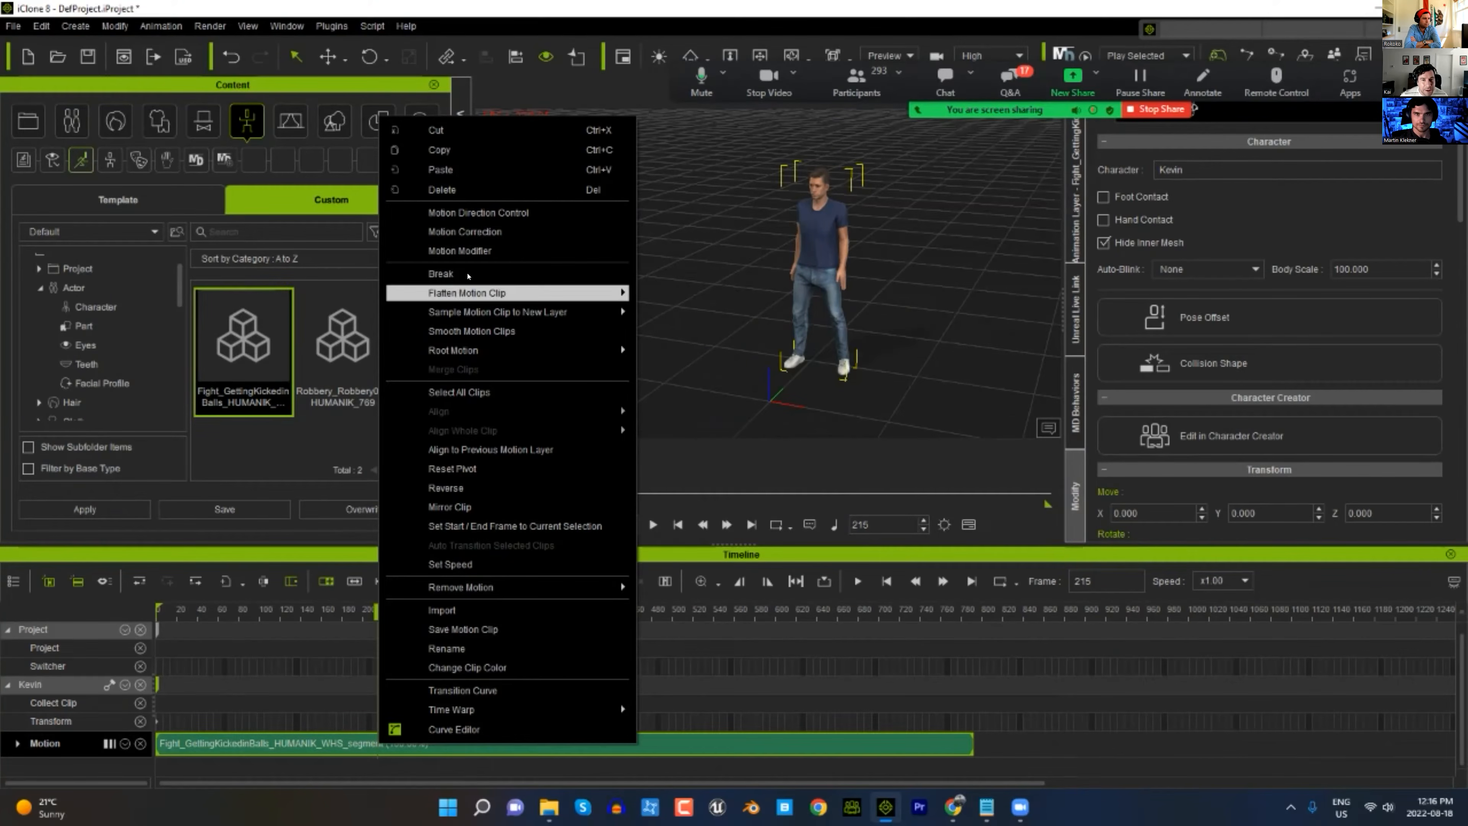
{"action": "left_click", "coordinate": [468, 277]}
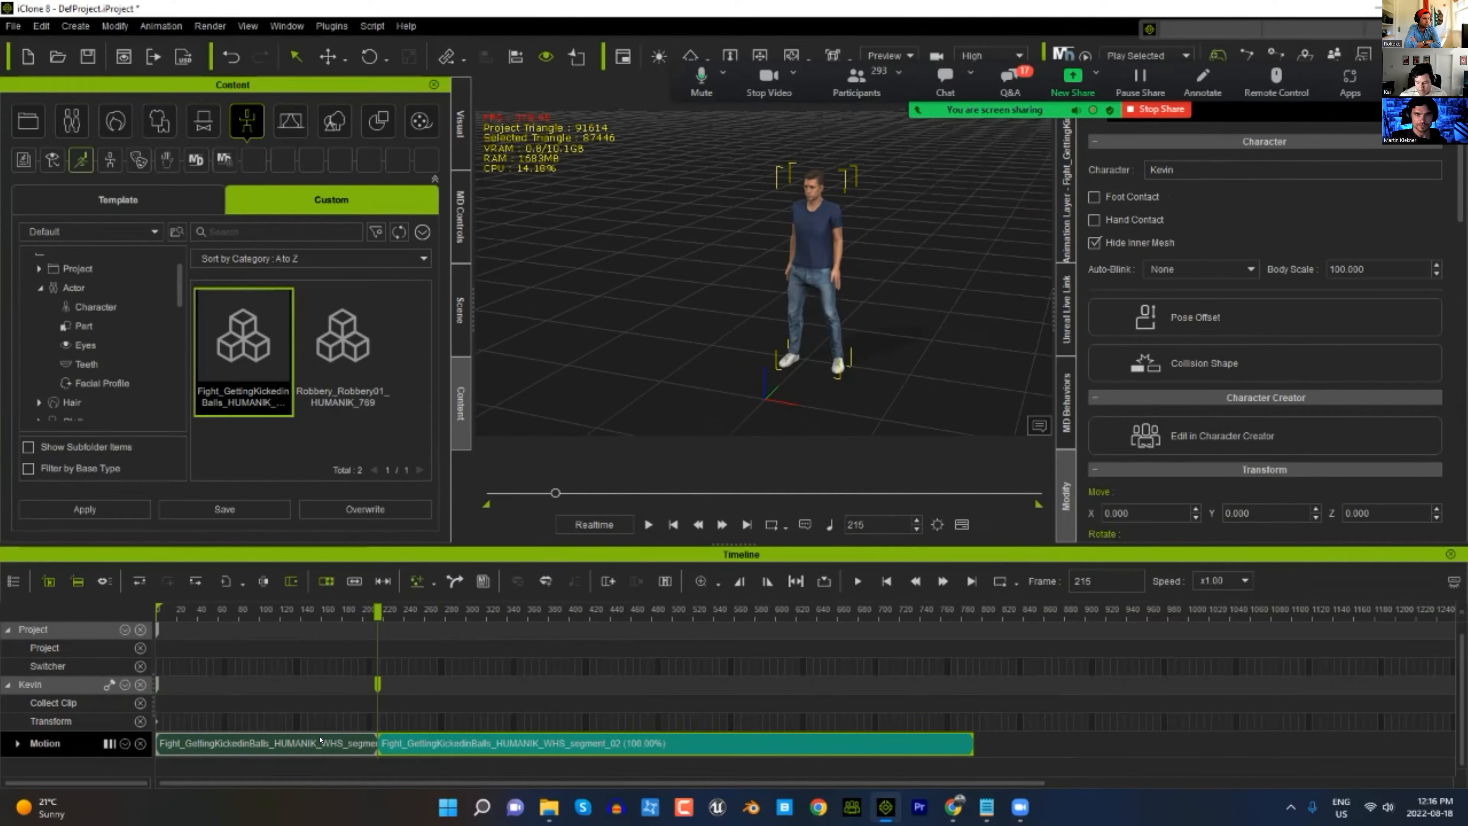
- Delete the first motion segment, move the remaining clip to the timeline's start, and scrub its opening back to frame 0
{"action": "left_click", "coordinate": [321, 741]}
{"action": "key", "text": "Delete"}
{"action": "left_click_drag", "start_coordinate": [504, 748], "coordinate": [283, 746]}
{"action": "left_click", "coordinate": [240, 612]}
{"action": "left_click_drag", "start_coordinate": [174, 616], "coordinate": [294, 629]}
{"action": "left_click_drag", "start_coordinate": [308, 630], "coordinate": [124, 638]}
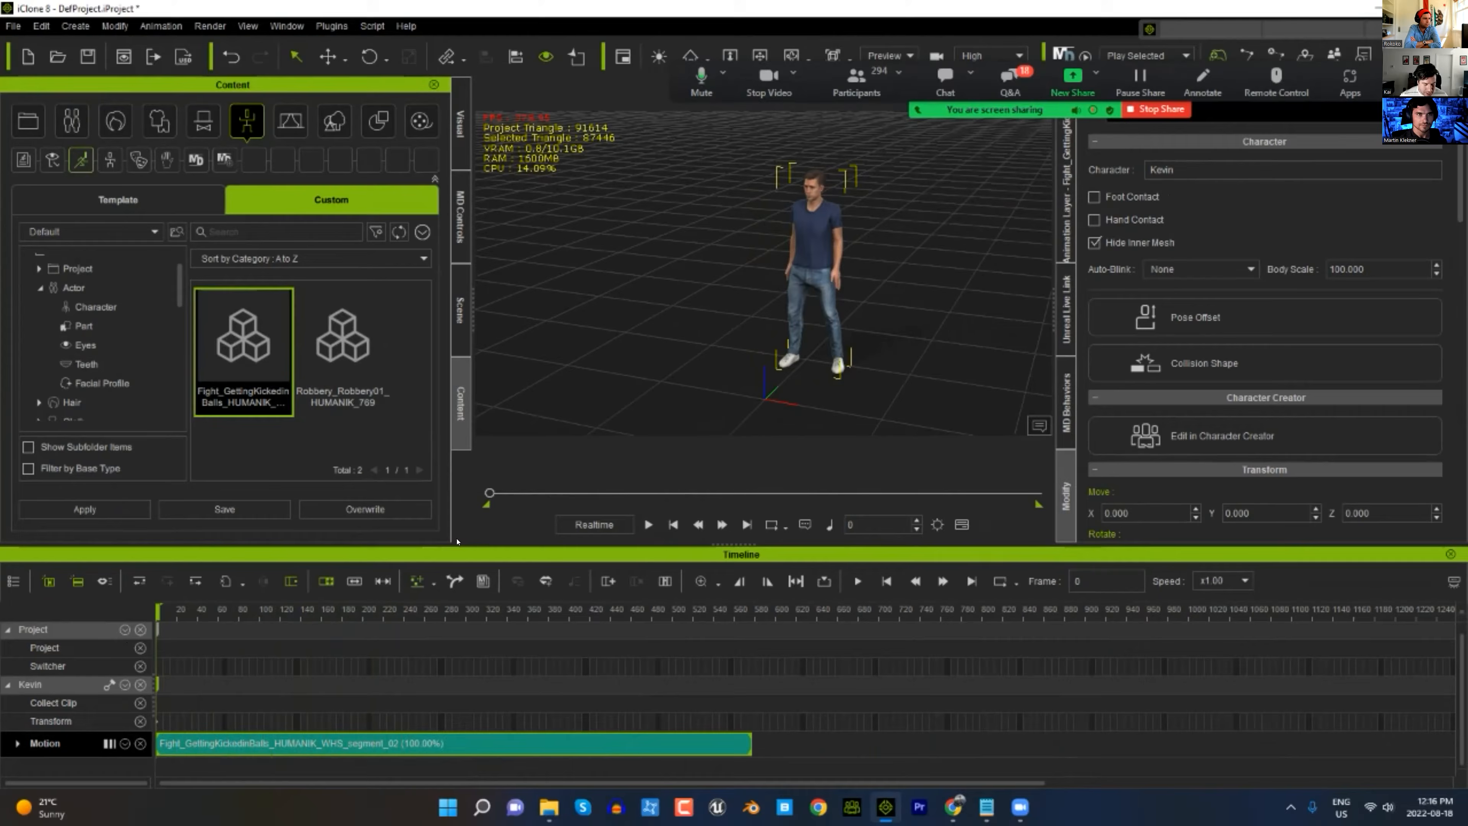
- View Kevin's hips and hands up close and open Edit Motion Layer for the character
{"action": "scroll", "coordinate": [774, 215], "scroll_direction": "up", "scroll_amount": 6}
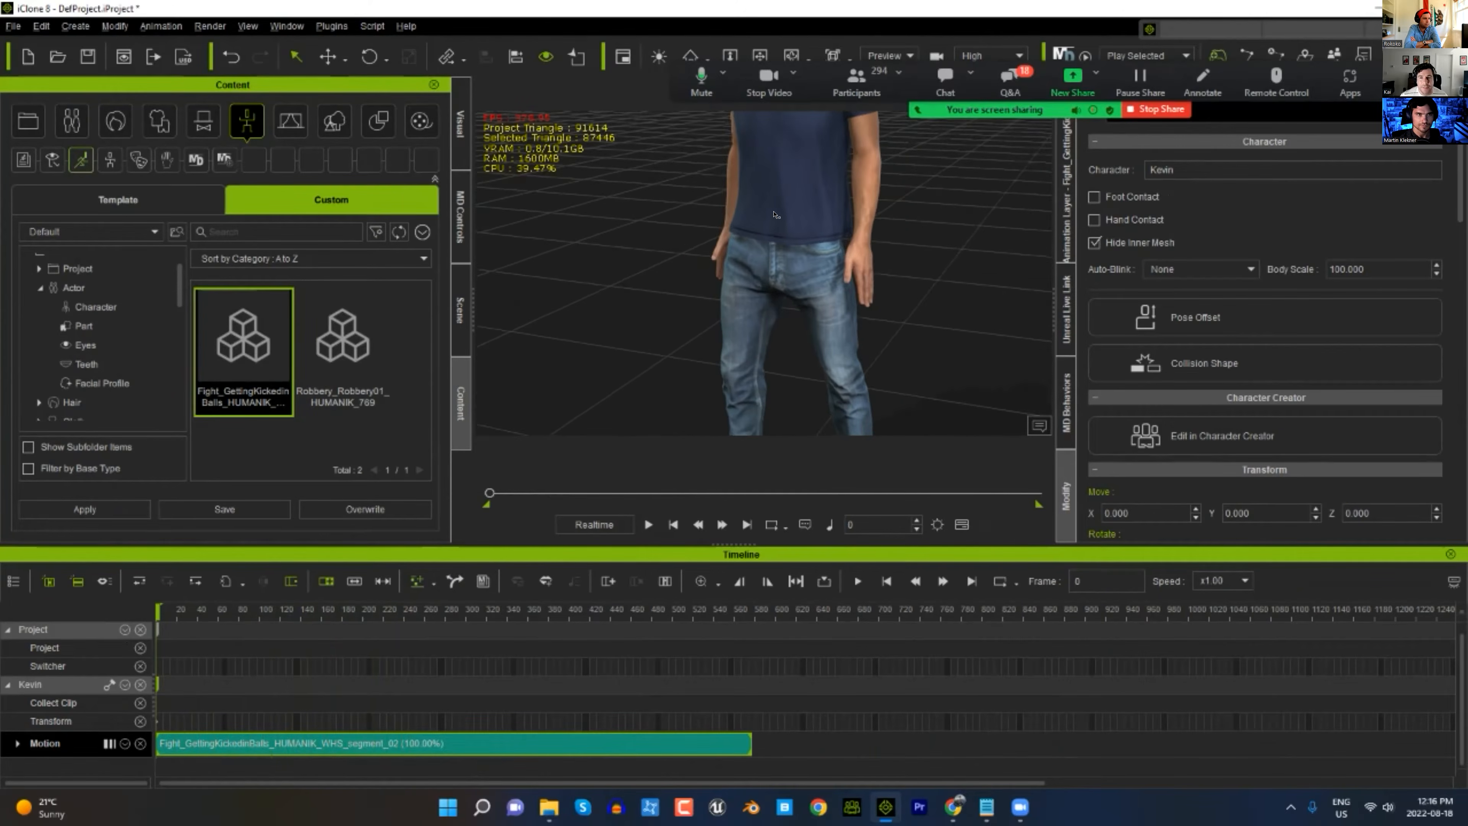
{"action": "right_click_drag", "start_coordinate": [775, 216], "coordinate": [925, 261]}
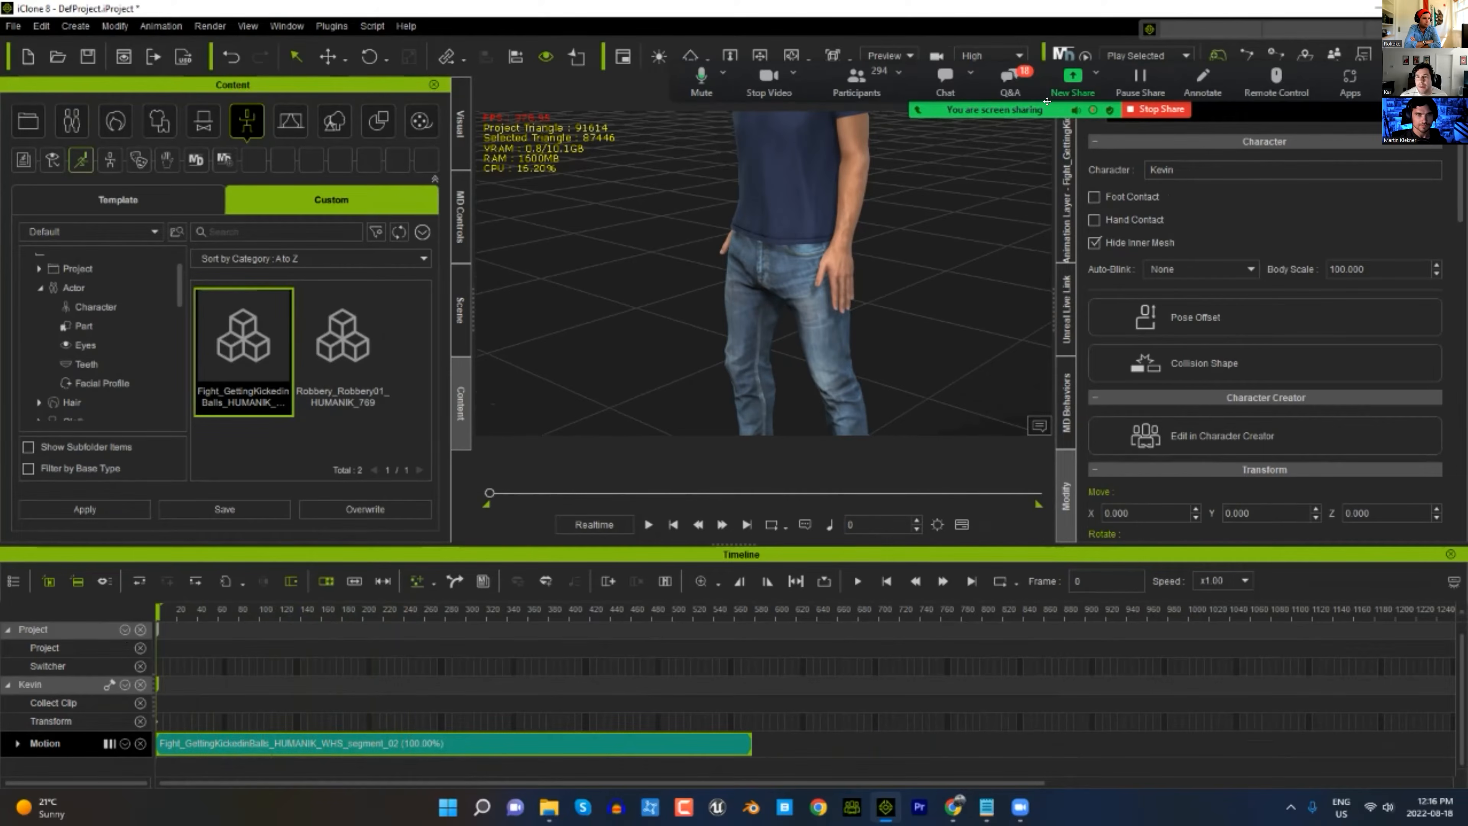
{"action": "left_click", "coordinate": [1122, 107]}
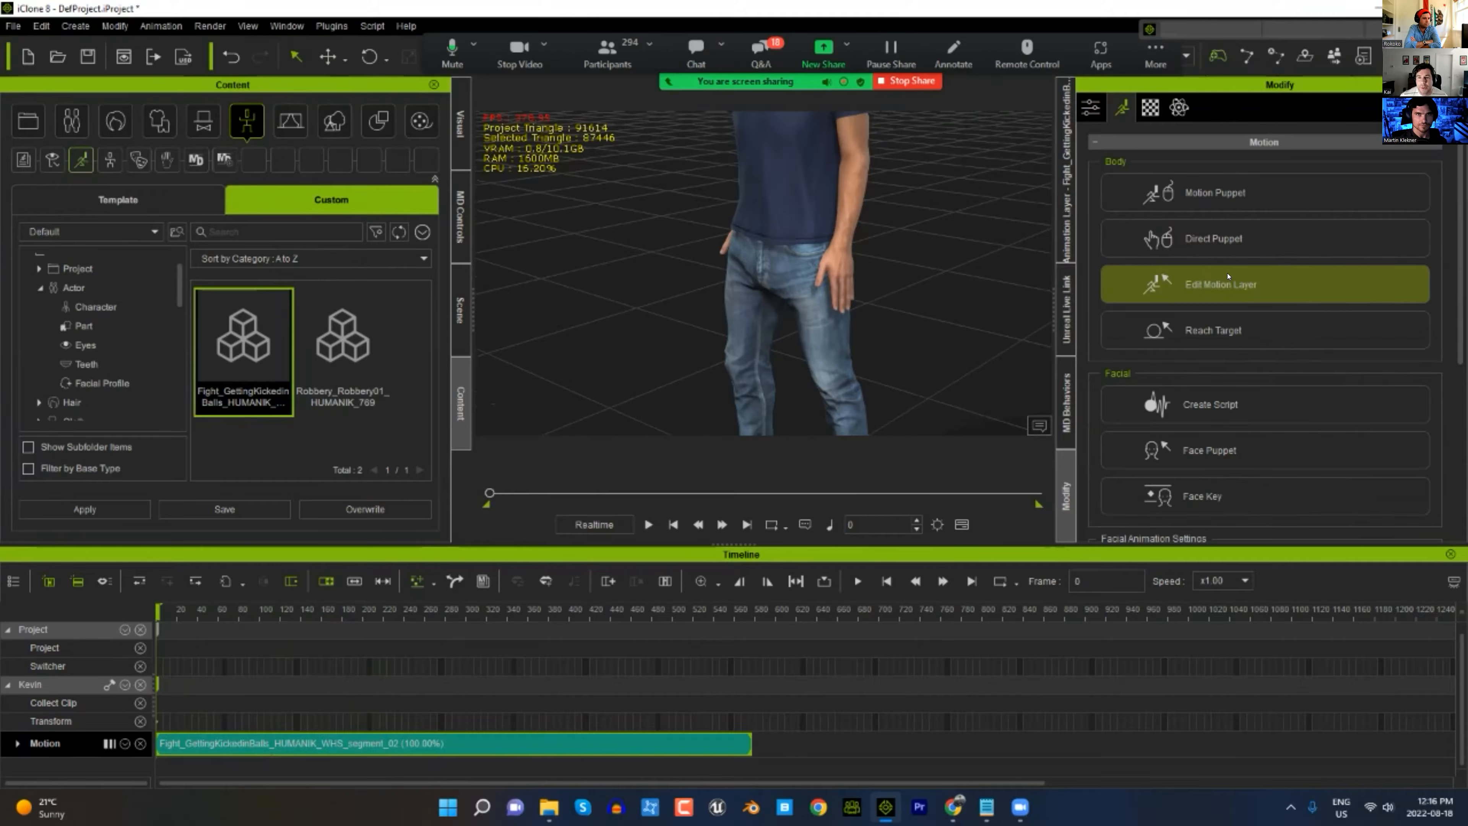
{"action": "left_click", "coordinate": [1271, 284]}
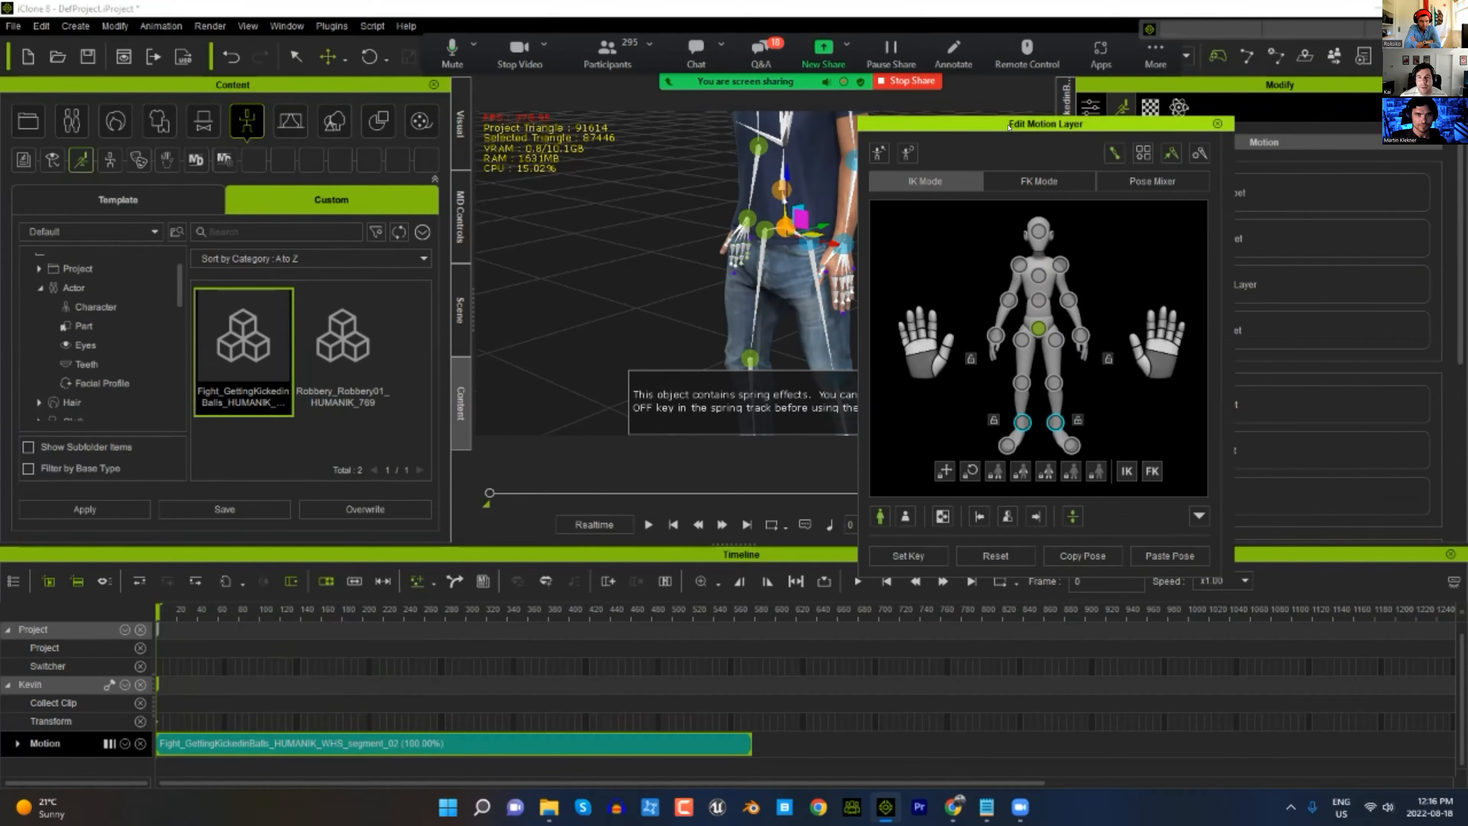
- Scrub Kevin's motion to frame 104 and set a full-body key there in the motion layer
{"action": "middle_click_drag", "start_coordinate": [883, 283], "coordinate": [688, 299]}
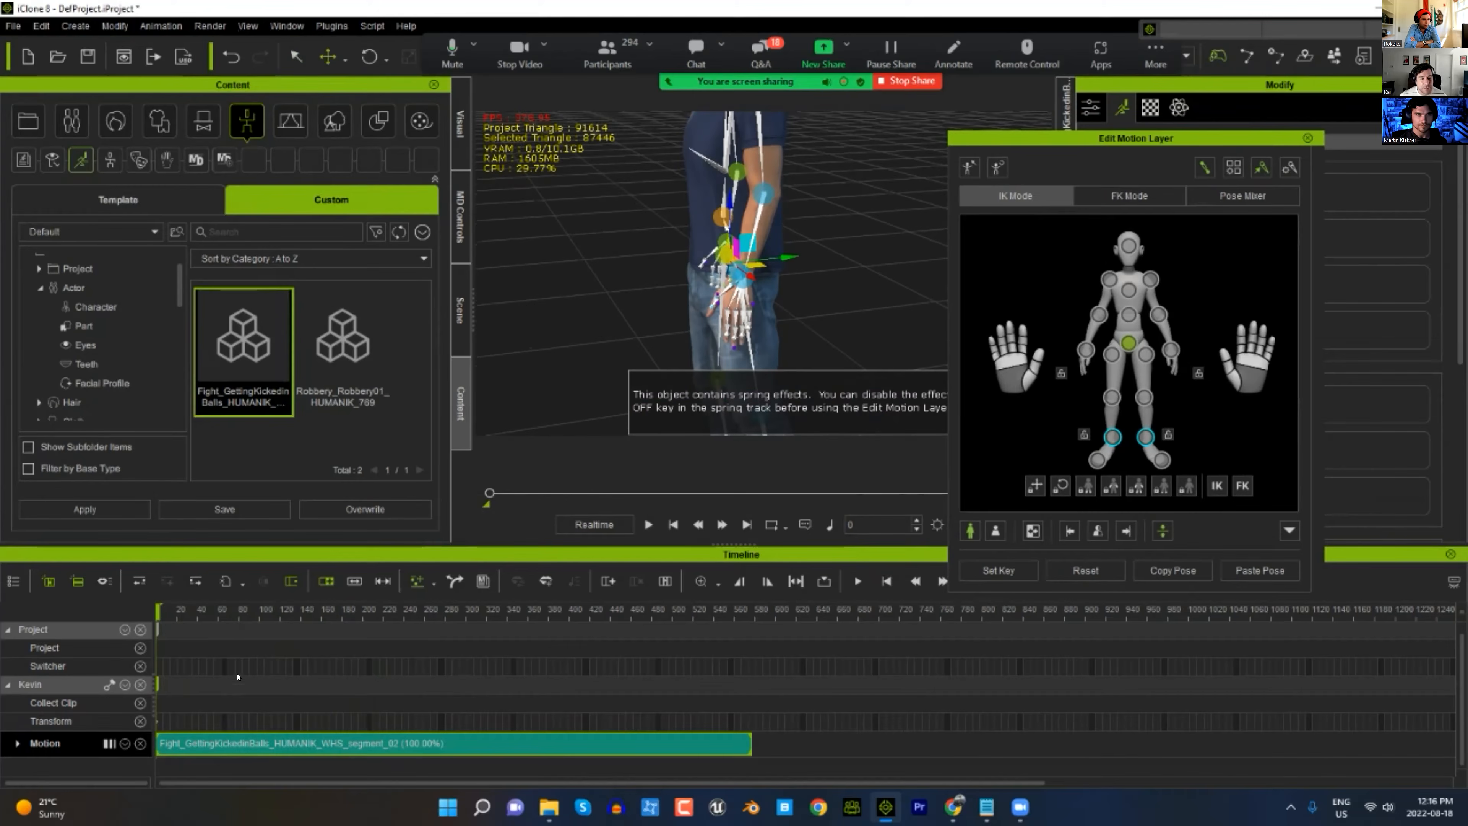
{"action": "left_click_drag", "start_coordinate": [226, 607], "coordinate": [261, 617]}
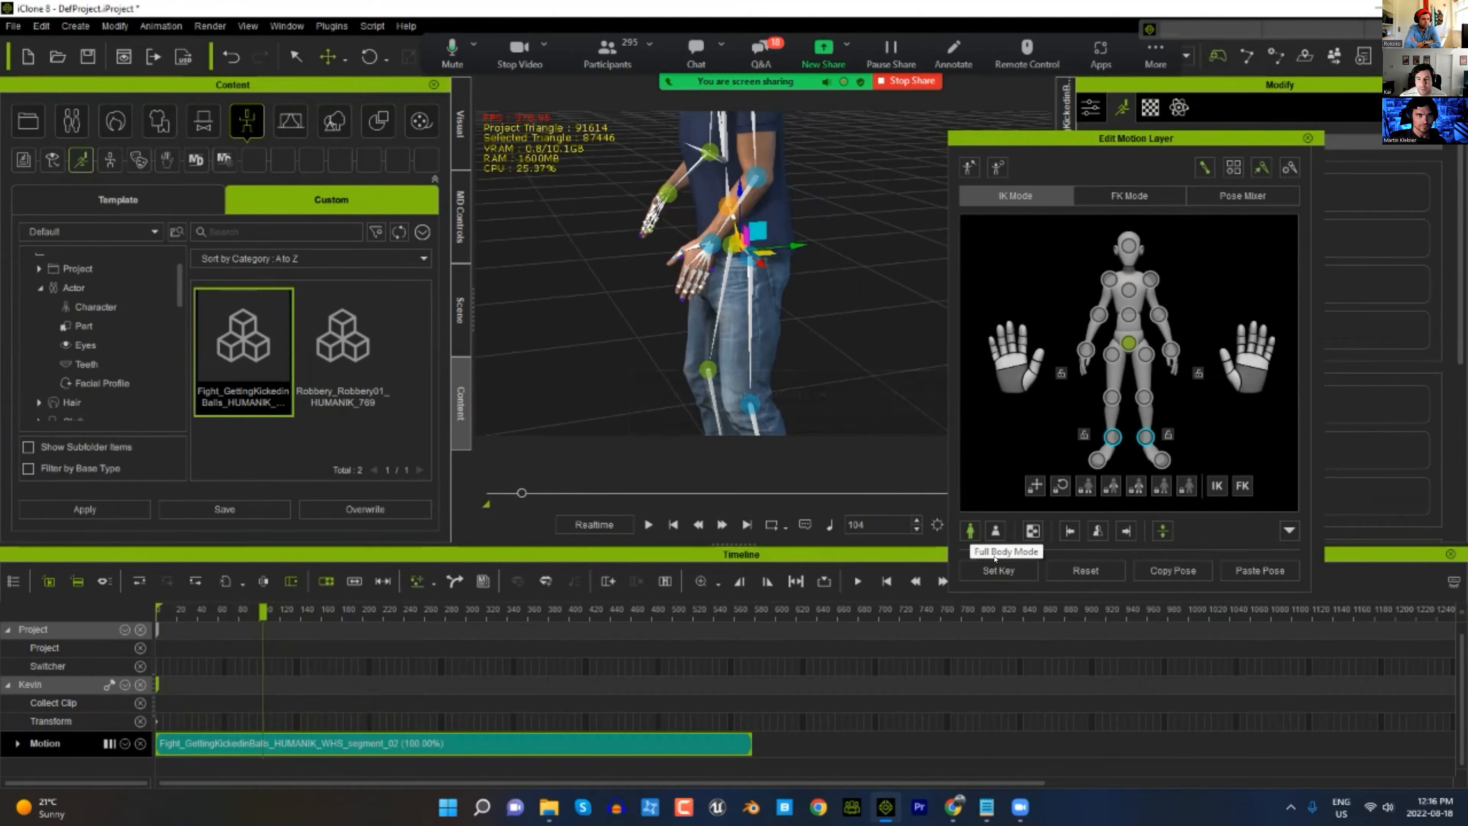
{"action": "left_click", "coordinate": [1000, 570]}
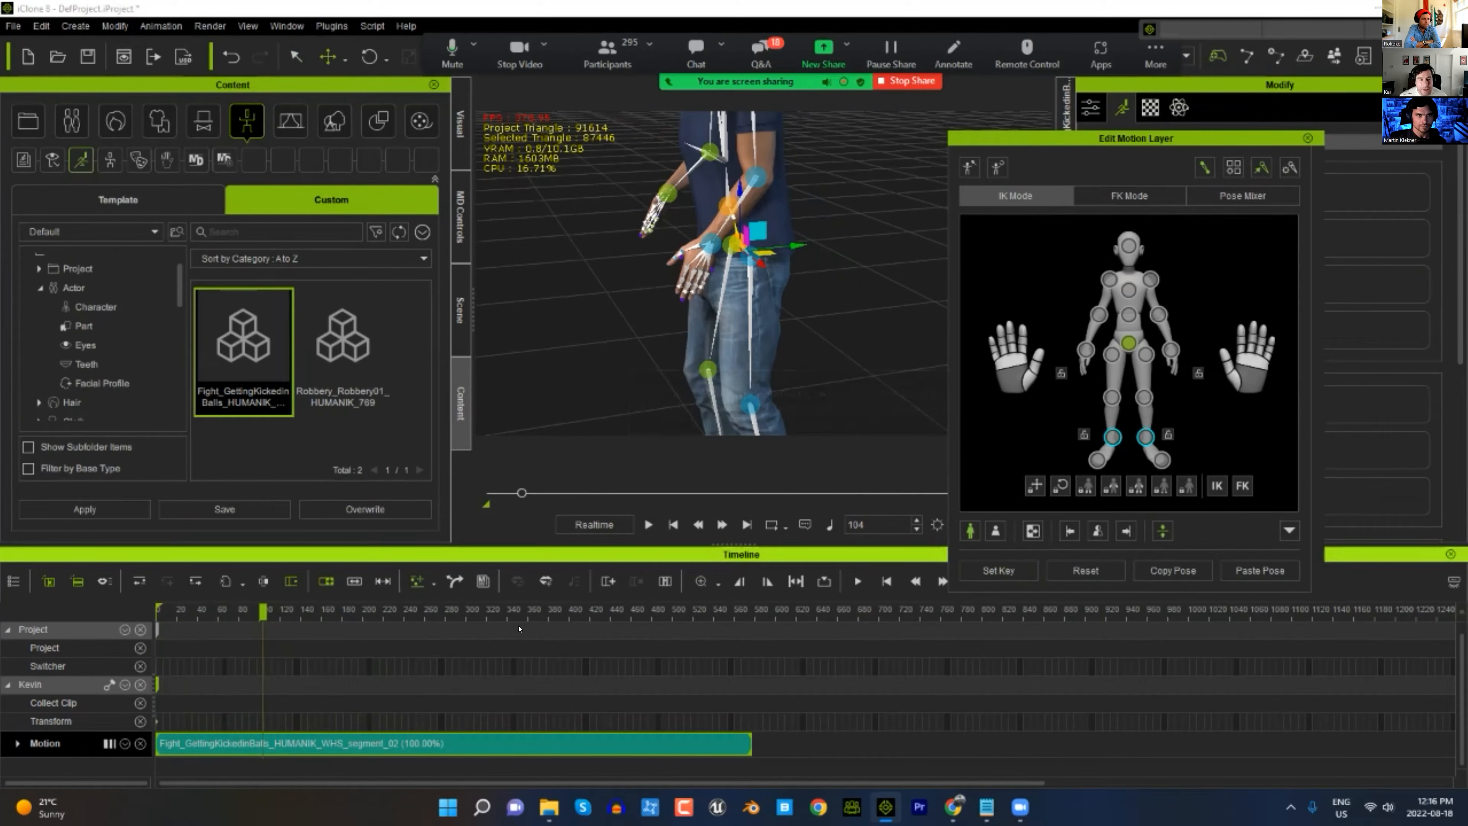
- Expand Kevin's Motion track in the timeline to show the Motion Layer keys, checking its sub-tracks before collapsing them
{"action": "left_click", "coordinate": [17, 742]}
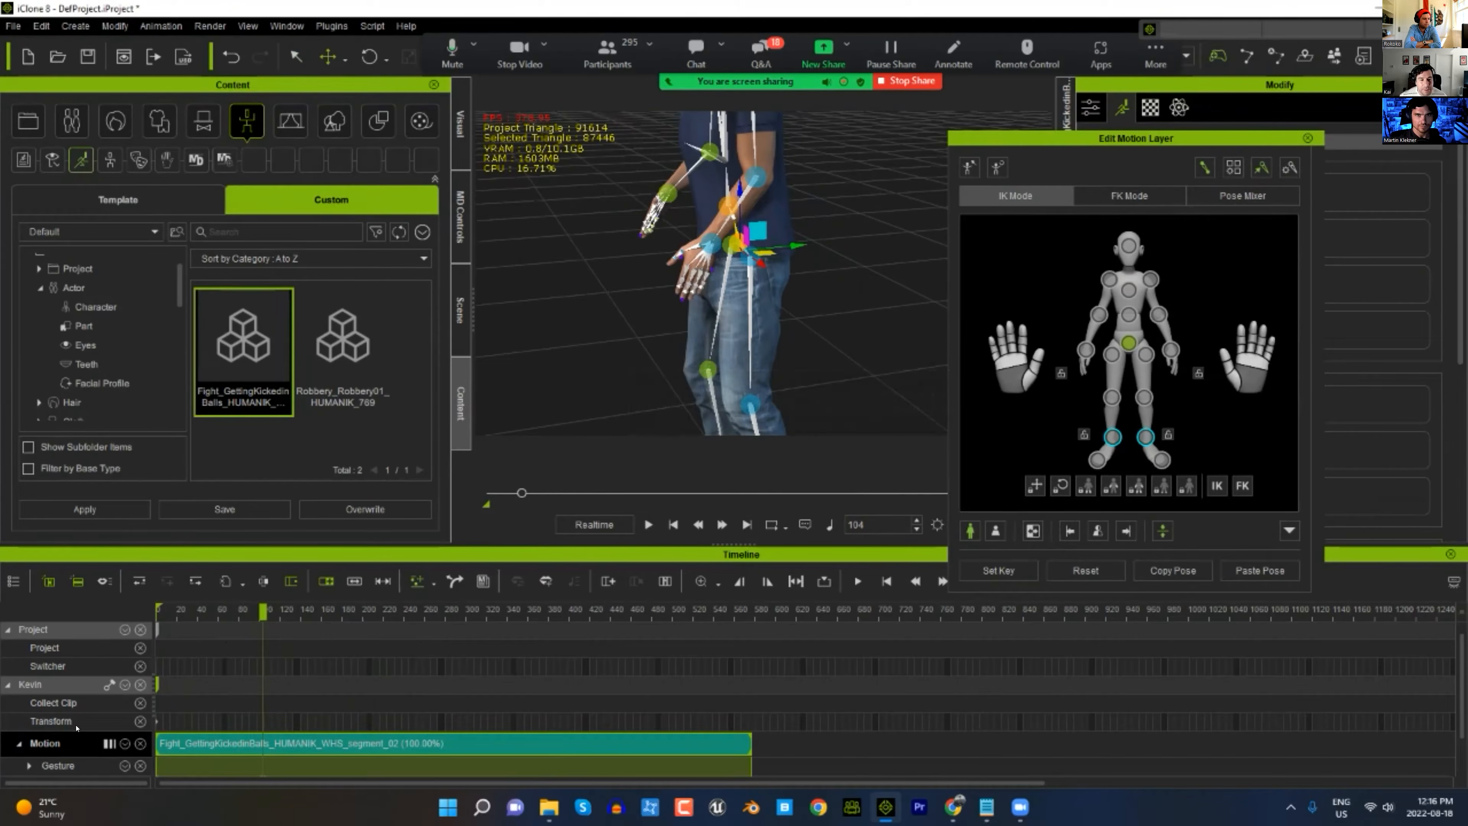
{"action": "scroll", "coordinate": [282, 667], "scroll_direction": "down", "scroll_amount": 2}
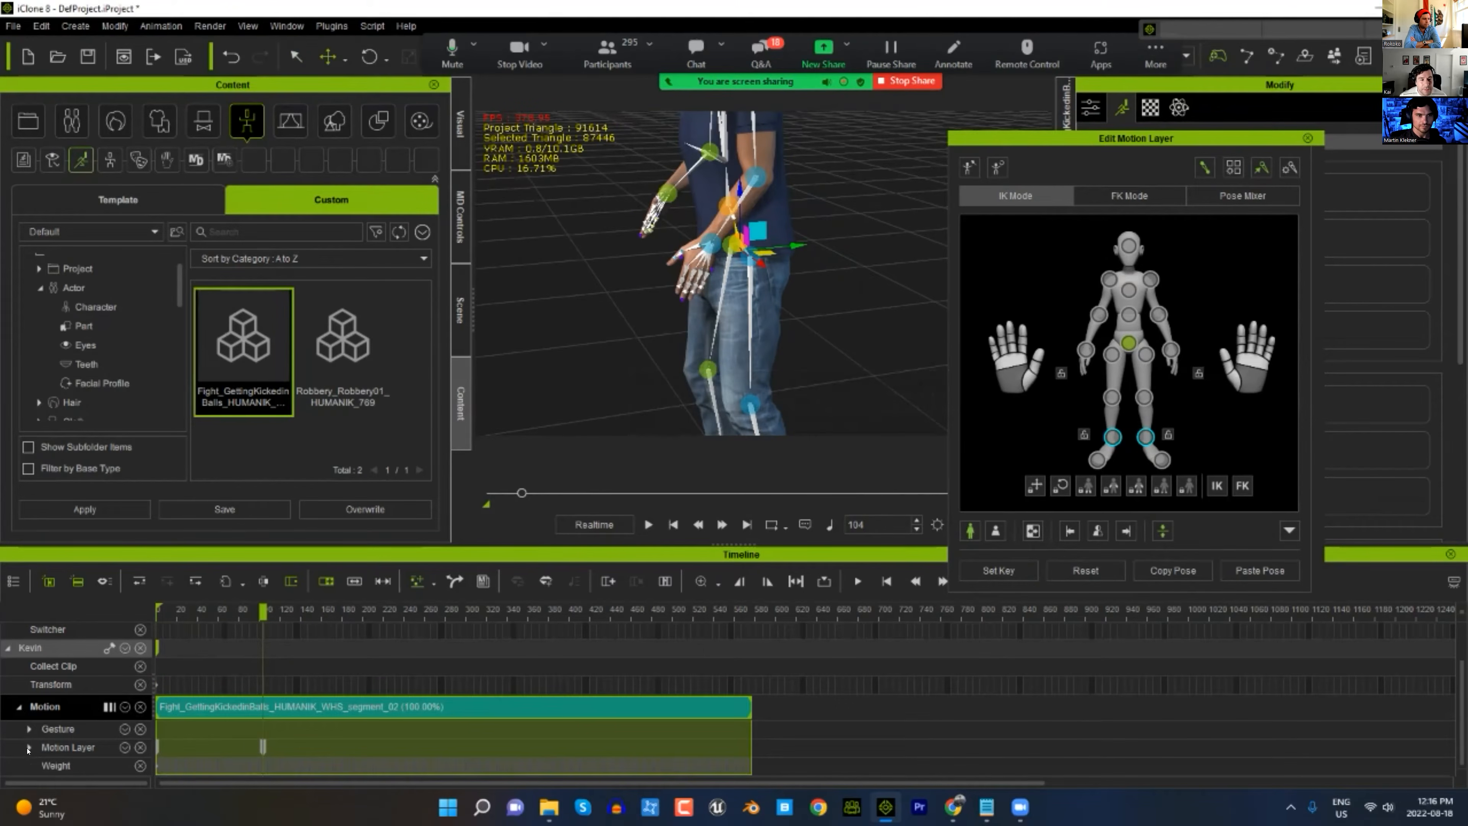
{"action": "left_click", "coordinate": [28, 747]}
{"action": "scroll", "coordinate": [65, 750], "scroll_direction": "down", "scroll_amount": 4}
{"action": "scroll", "coordinate": [98, 720], "scroll_direction": "up", "scroll_amount": 3}
{"action": "left_click", "coordinate": [29, 739]}
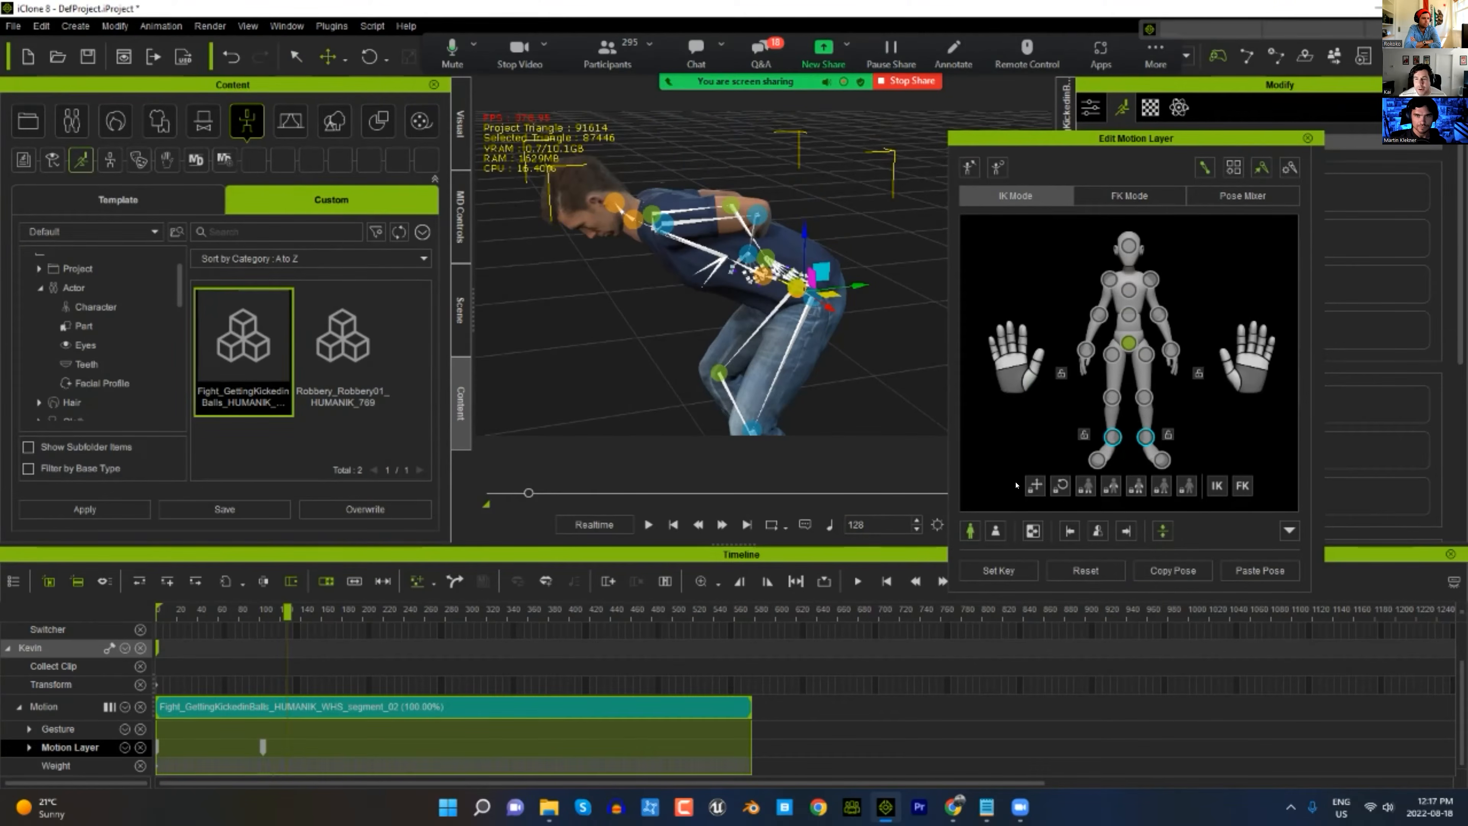
- At frame 128, select Kevin's left hand in IK Mode, enable mirrored editing, and move both hands down and apart in front of the hips
{"action": "left_click", "coordinate": [1173, 349]}
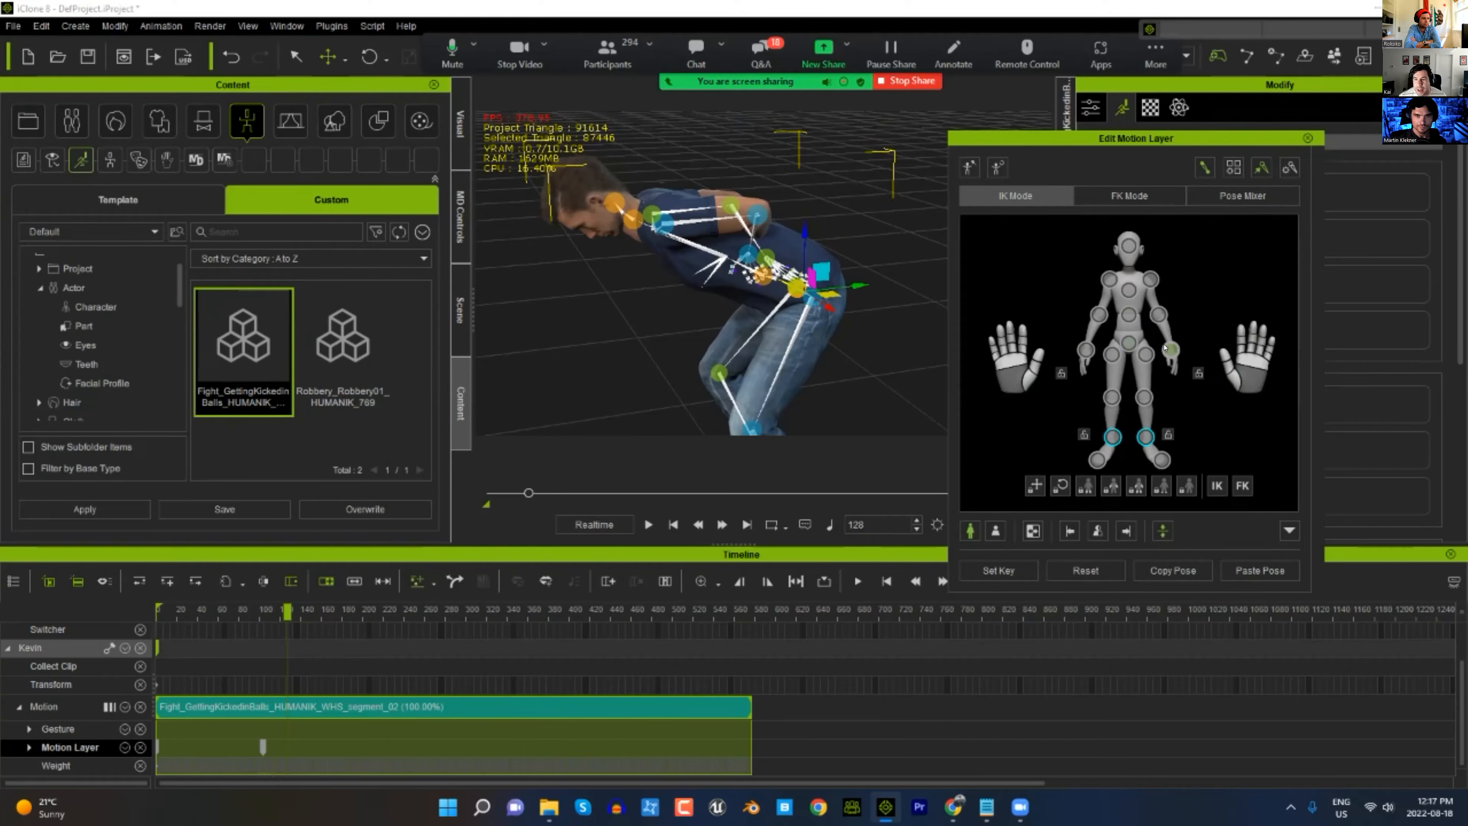
{"action": "left_click", "coordinate": [1030, 531]}
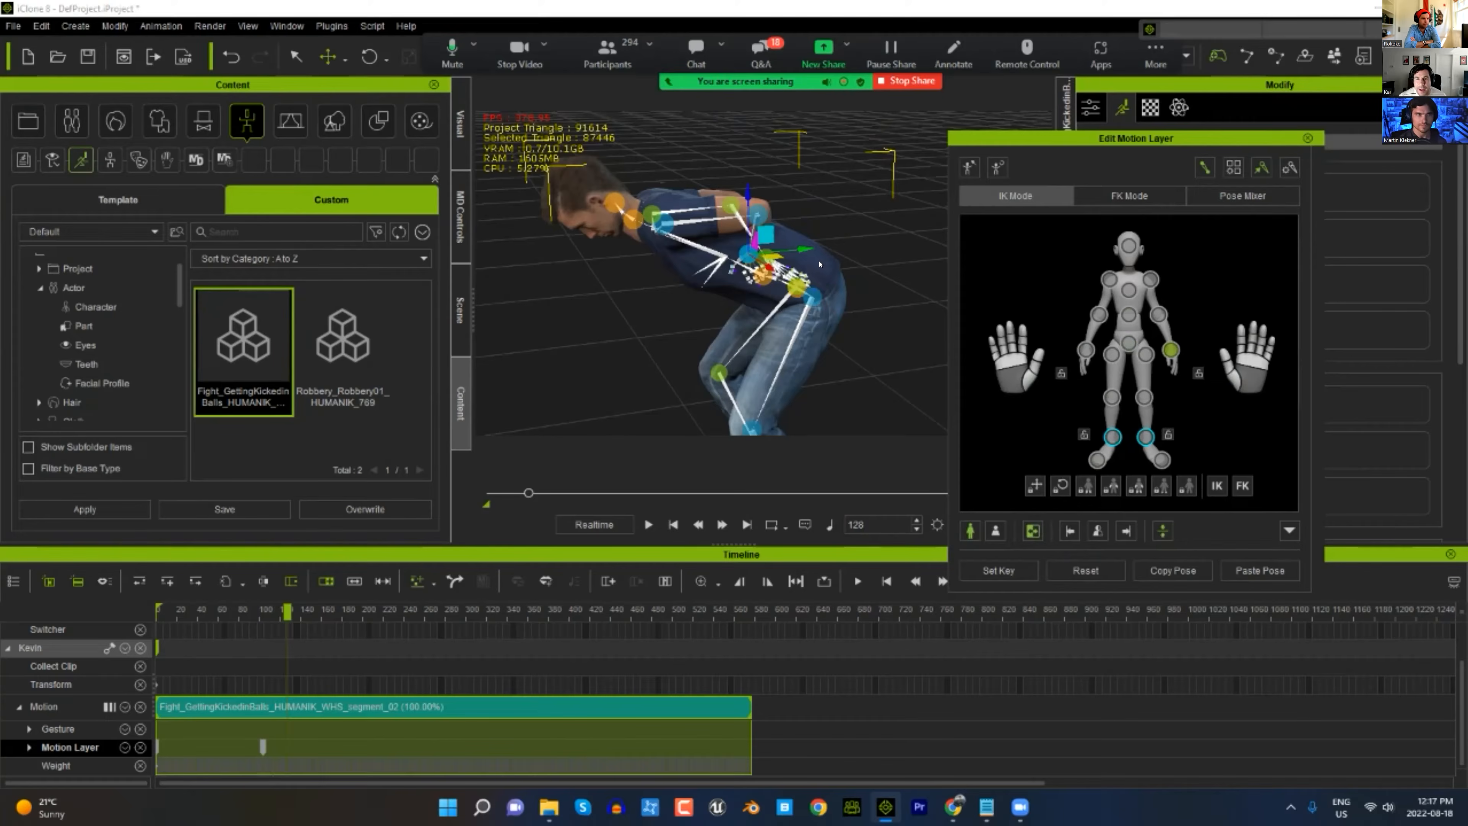
{"action": "middle_click_drag", "start_coordinate": [787, 337], "coordinate": [759, 264]}
{"action": "left_click_drag", "start_coordinate": [762, 230], "coordinate": [689, 349]}
{"action": "right_click_drag", "start_coordinate": [689, 324], "coordinate": [777, 284]}
{"action": "scroll", "coordinate": [778, 284], "scroll_direction": "up", "scroll_amount": 3}
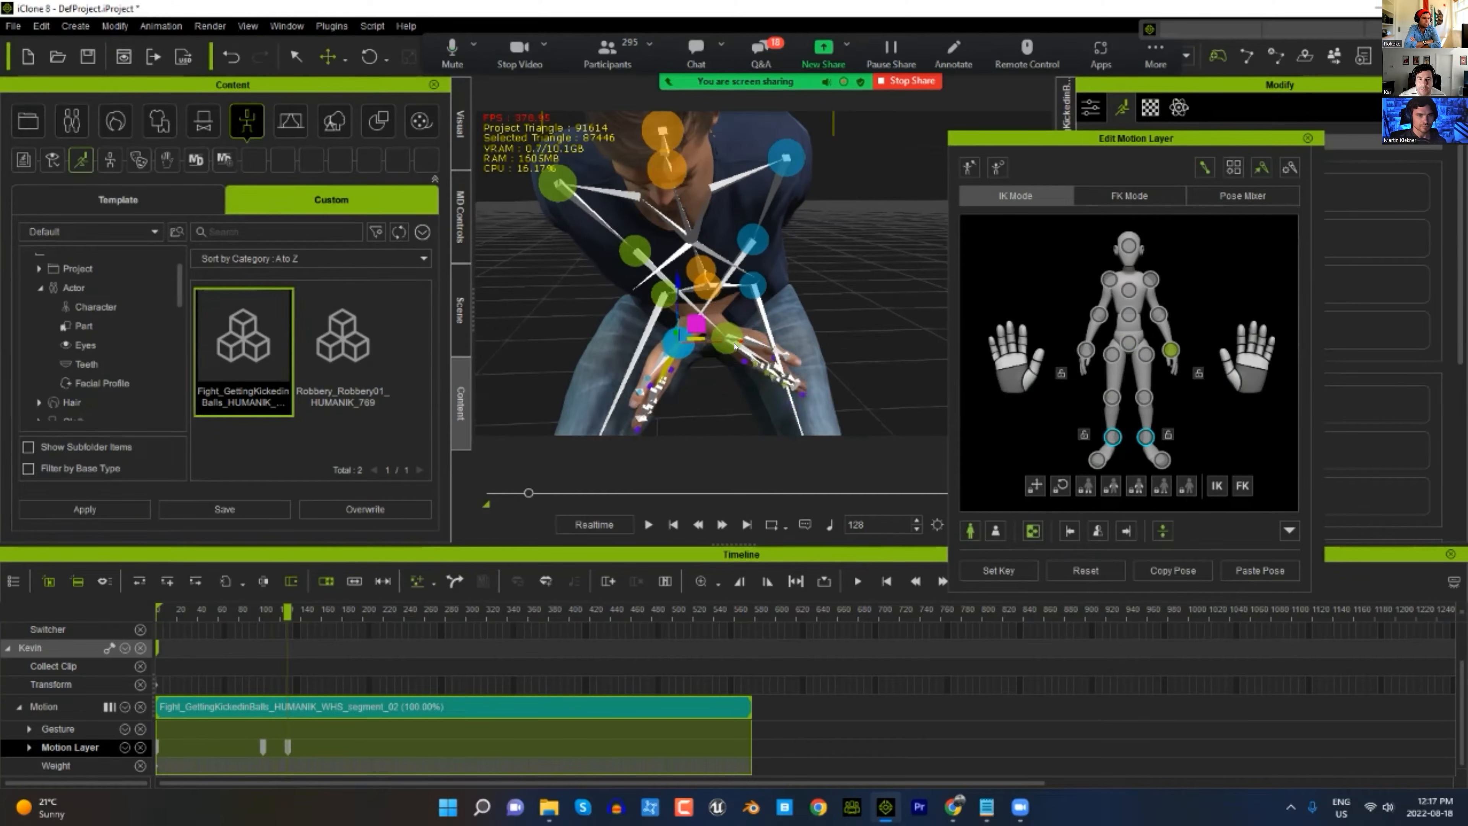
{"action": "left_click_drag", "start_coordinate": [750, 335], "coordinate": [817, 336]}
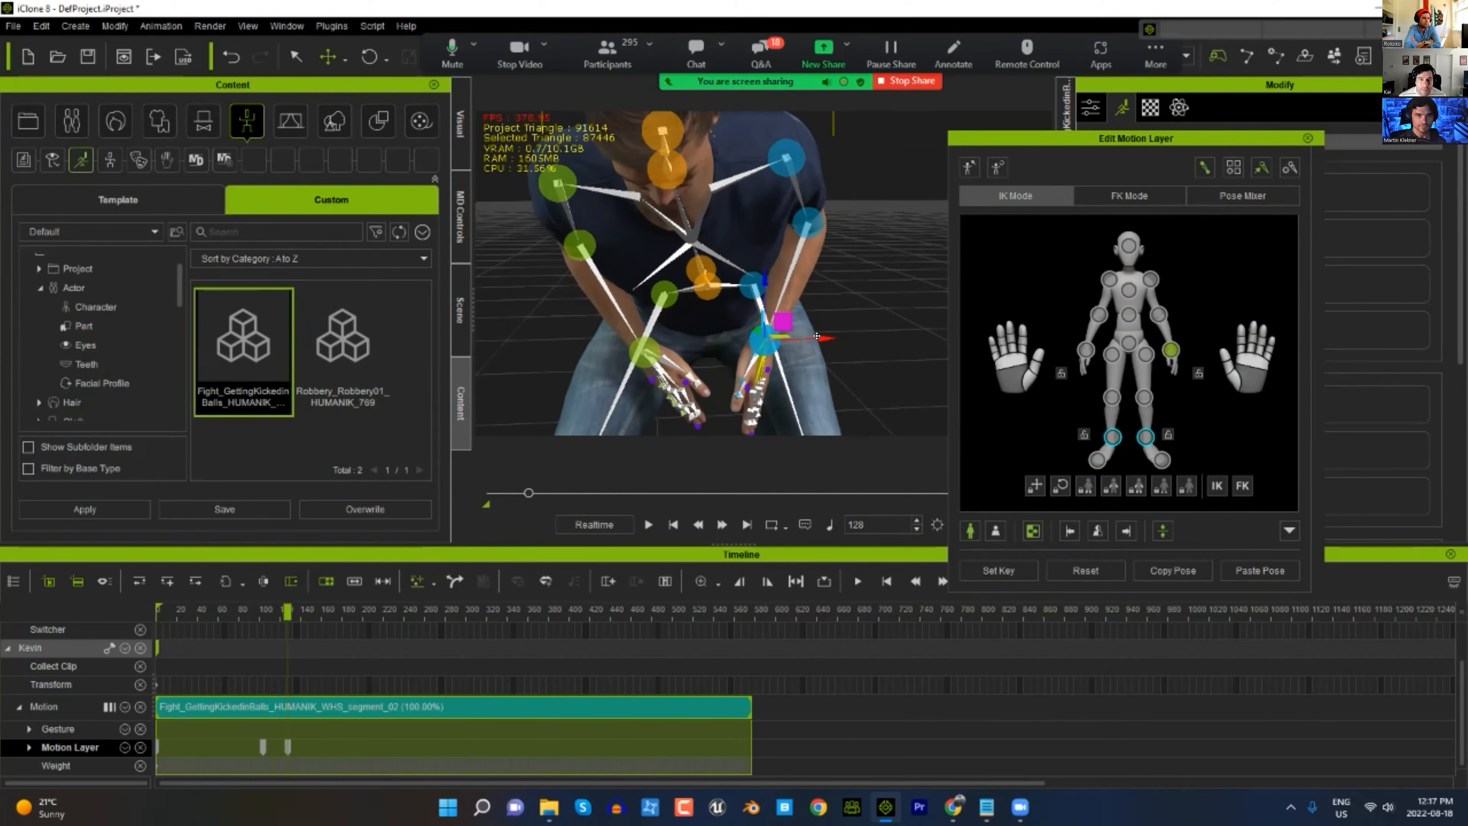
- Rotate the mirrored hands inward at frame 128 so they cup in front of the hips, and fine-tune their spacing
{"action": "key", "text": "e"}
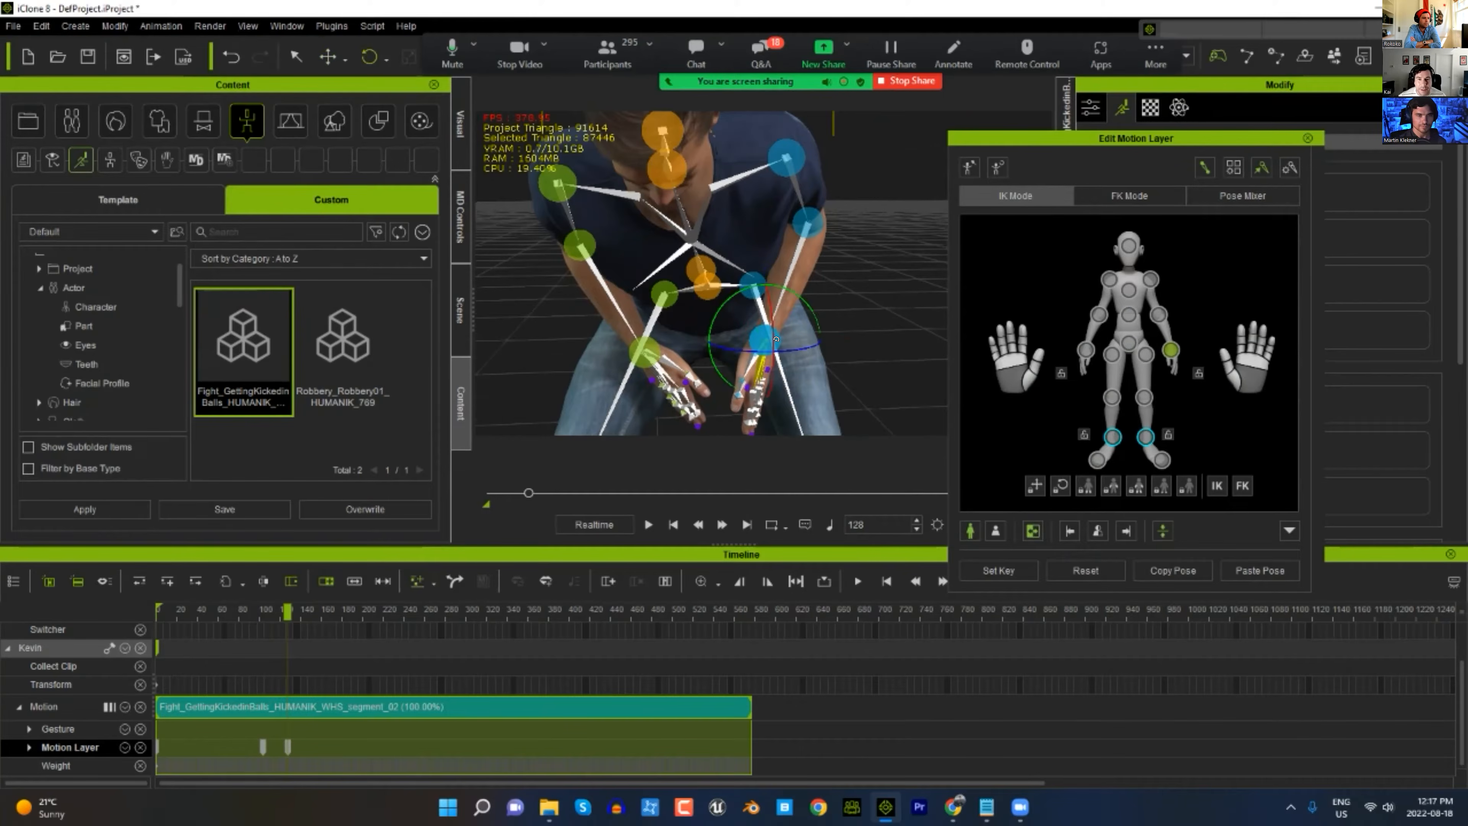
{"action": "left_click_drag", "start_coordinate": [763, 351], "coordinate": [817, 367]}
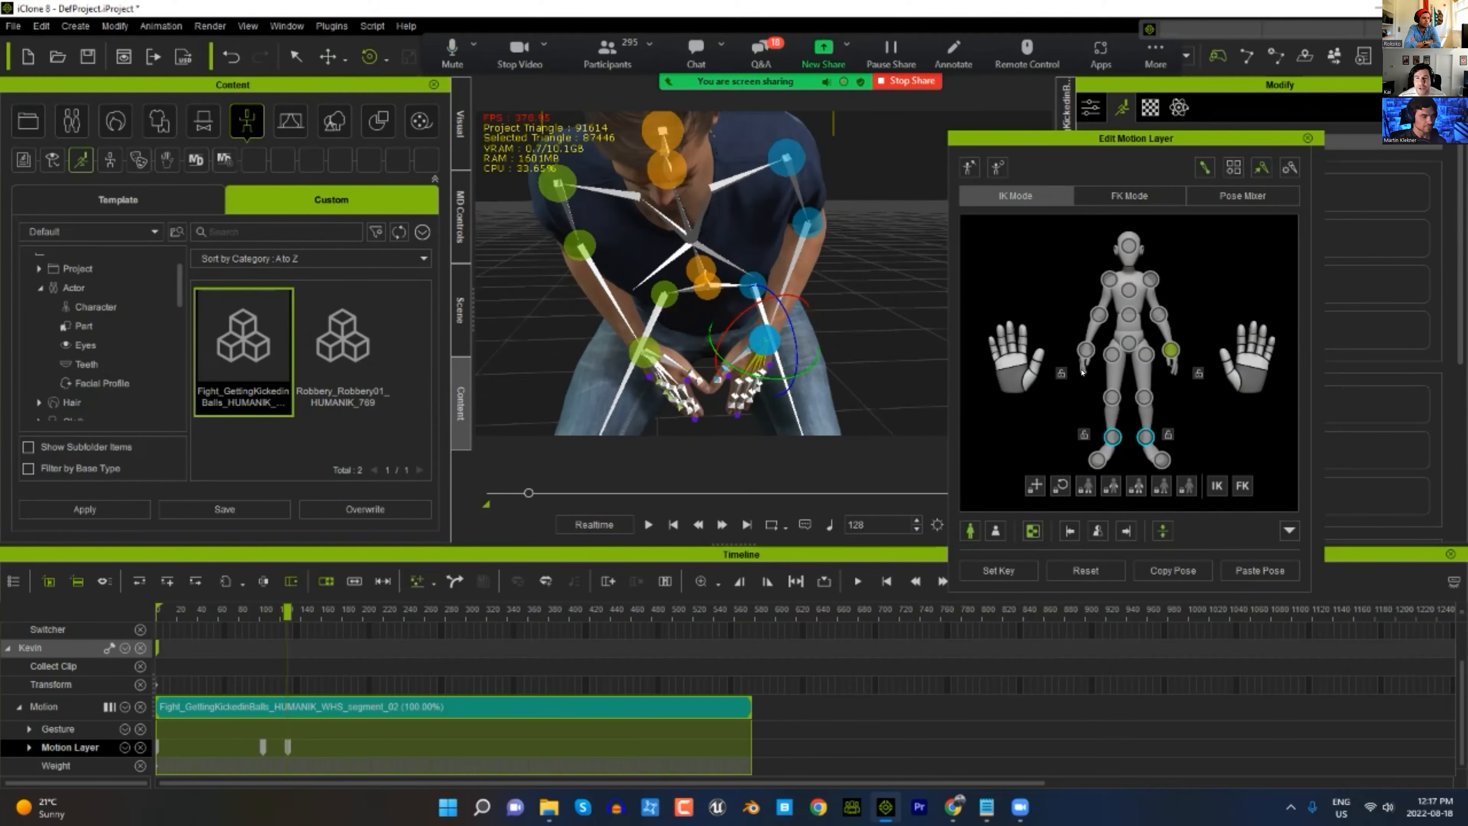
{"action": "left_click_drag", "start_coordinate": [1016, 360], "coordinate": [1017, 398]}
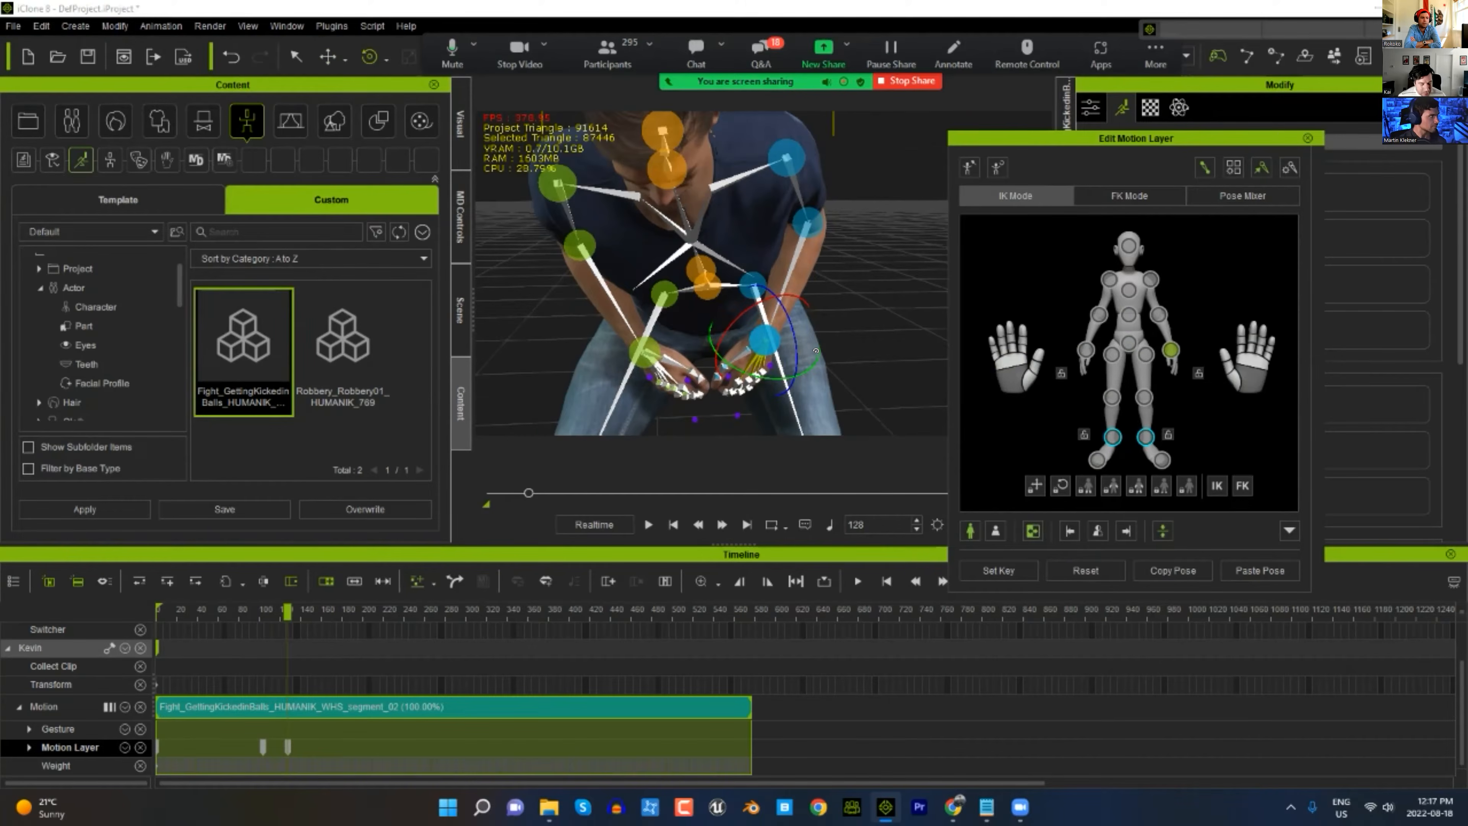
{"action": "left_click_drag", "start_coordinate": [815, 336], "coordinate": [813, 347]}
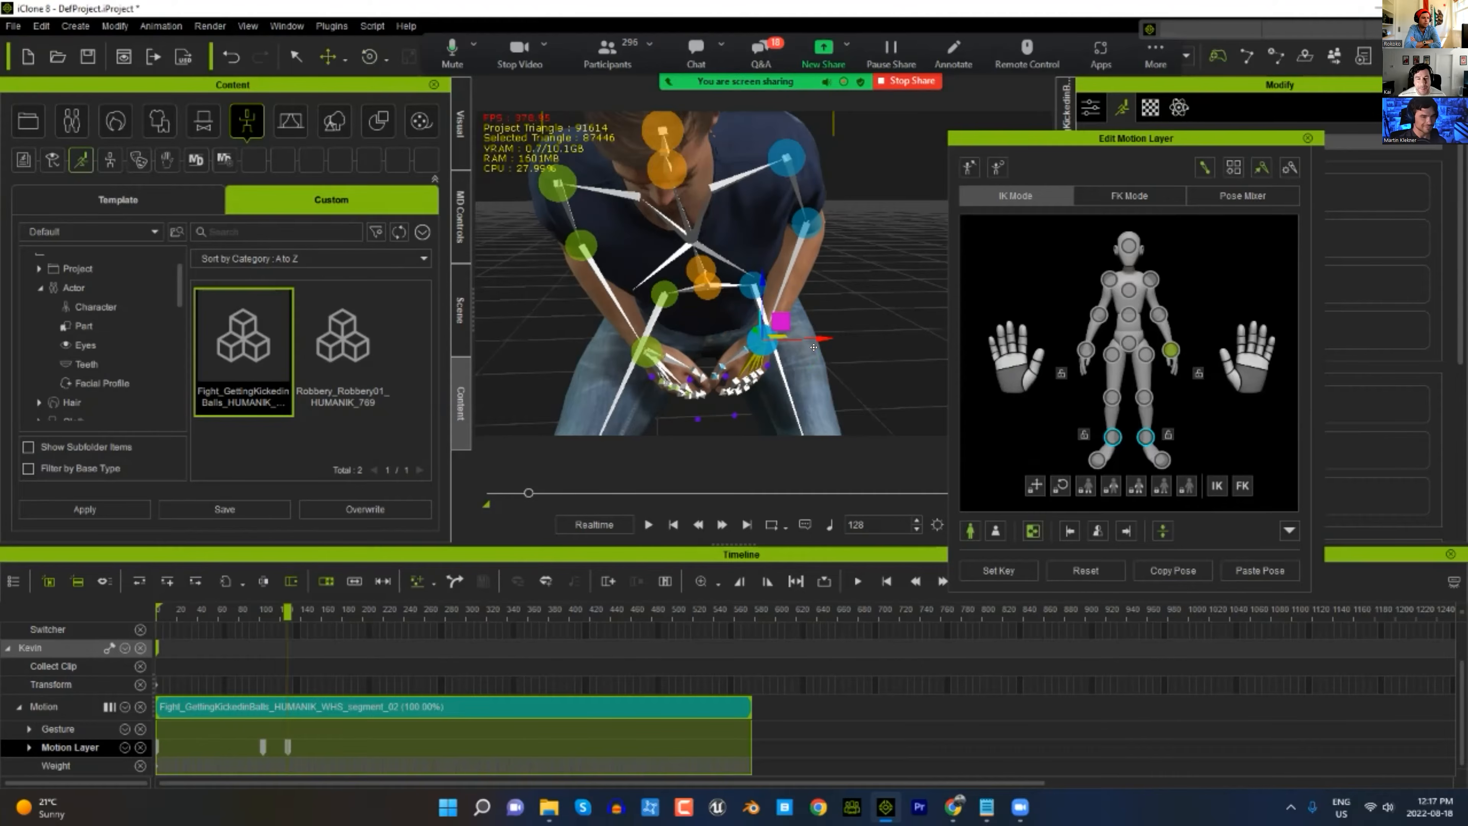
{"action": "scroll", "coordinate": [820, 398], "scroll_direction": "down", "scroll_amount": 3}
{"action": "right_click_drag", "start_coordinate": [820, 398], "coordinate": [689, 432]}
{"action": "scroll", "coordinate": [715, 320], "scroll_direction": "down", "scroll_amount": 2}
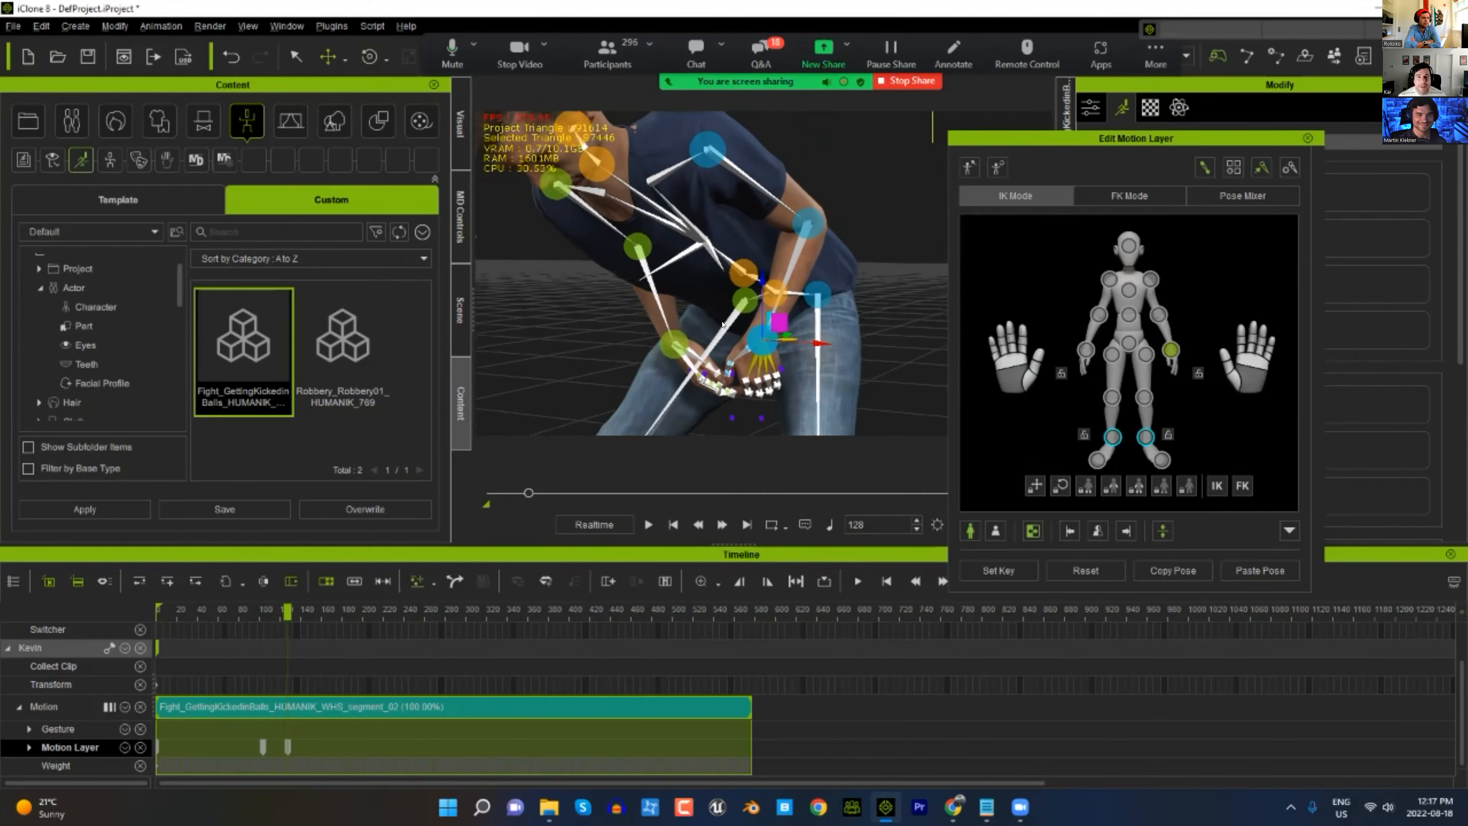
- Scrub to frame 110 to check the edited hand pose, close Edit Motion Layer, and inspect Kevin from the front
{"action": "left_click_drag", "start_coordinate": [269, 614], "coordinate": [268, 677]}
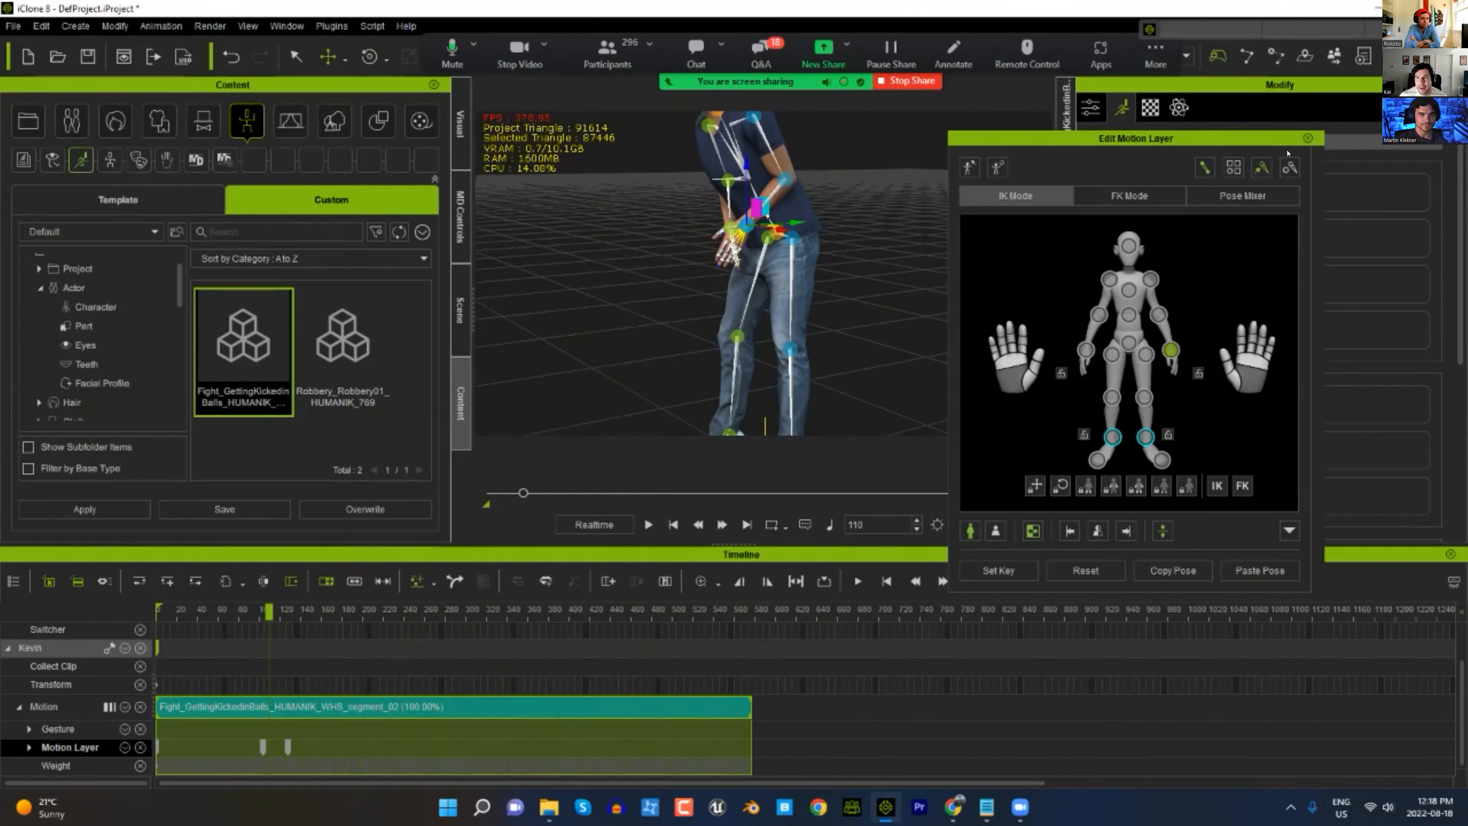
{"action": "left_click", "coordinate": [1308, 138]}
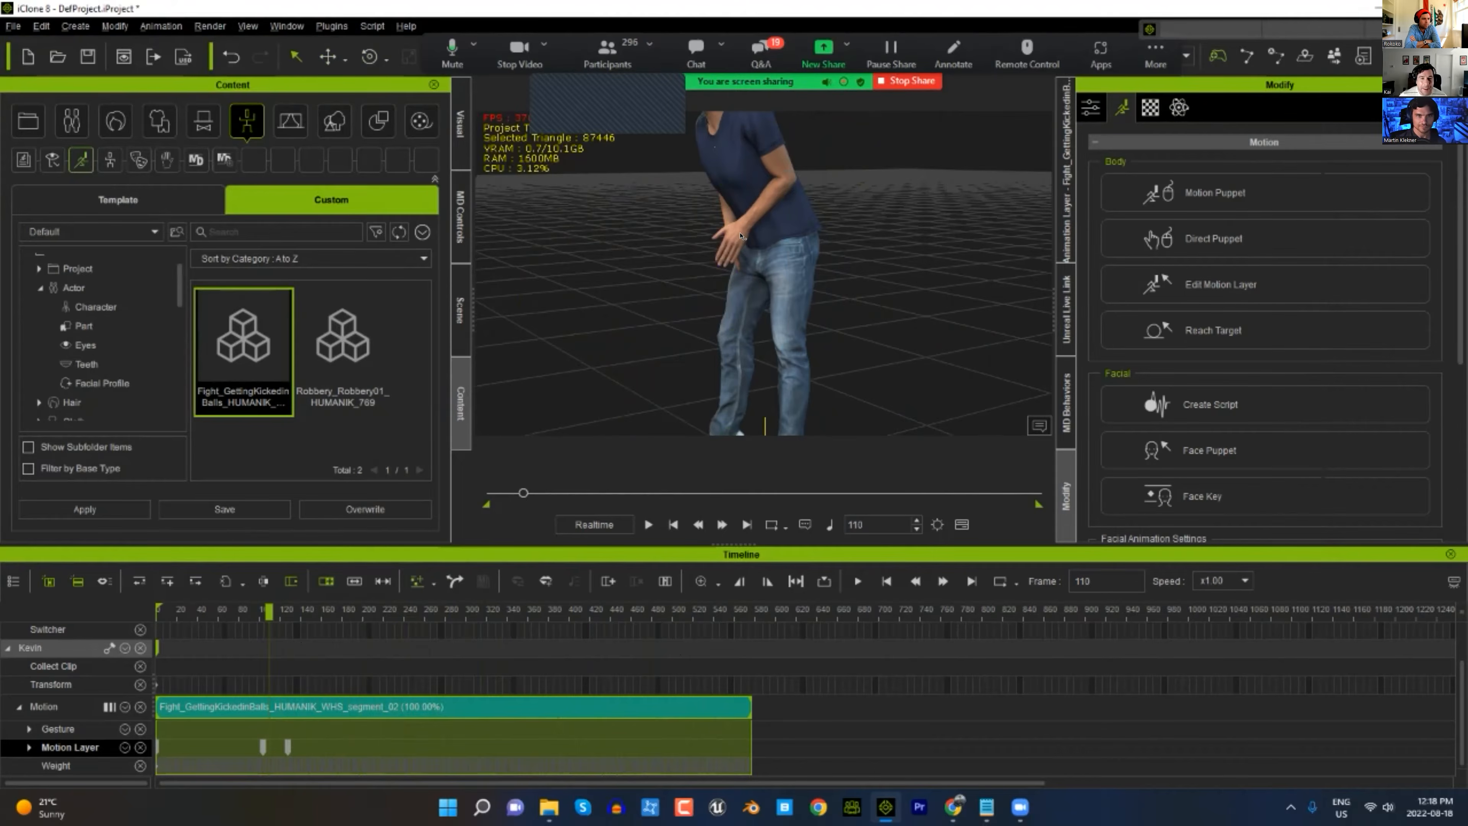
{"action": "middle_click_drag", "start_coordinate": [741, 235], "coordinate": [674, 387]}
{"action": "middle_click_drag", "start_coordinate": [745, 338], "coordinate": [811, 276]}
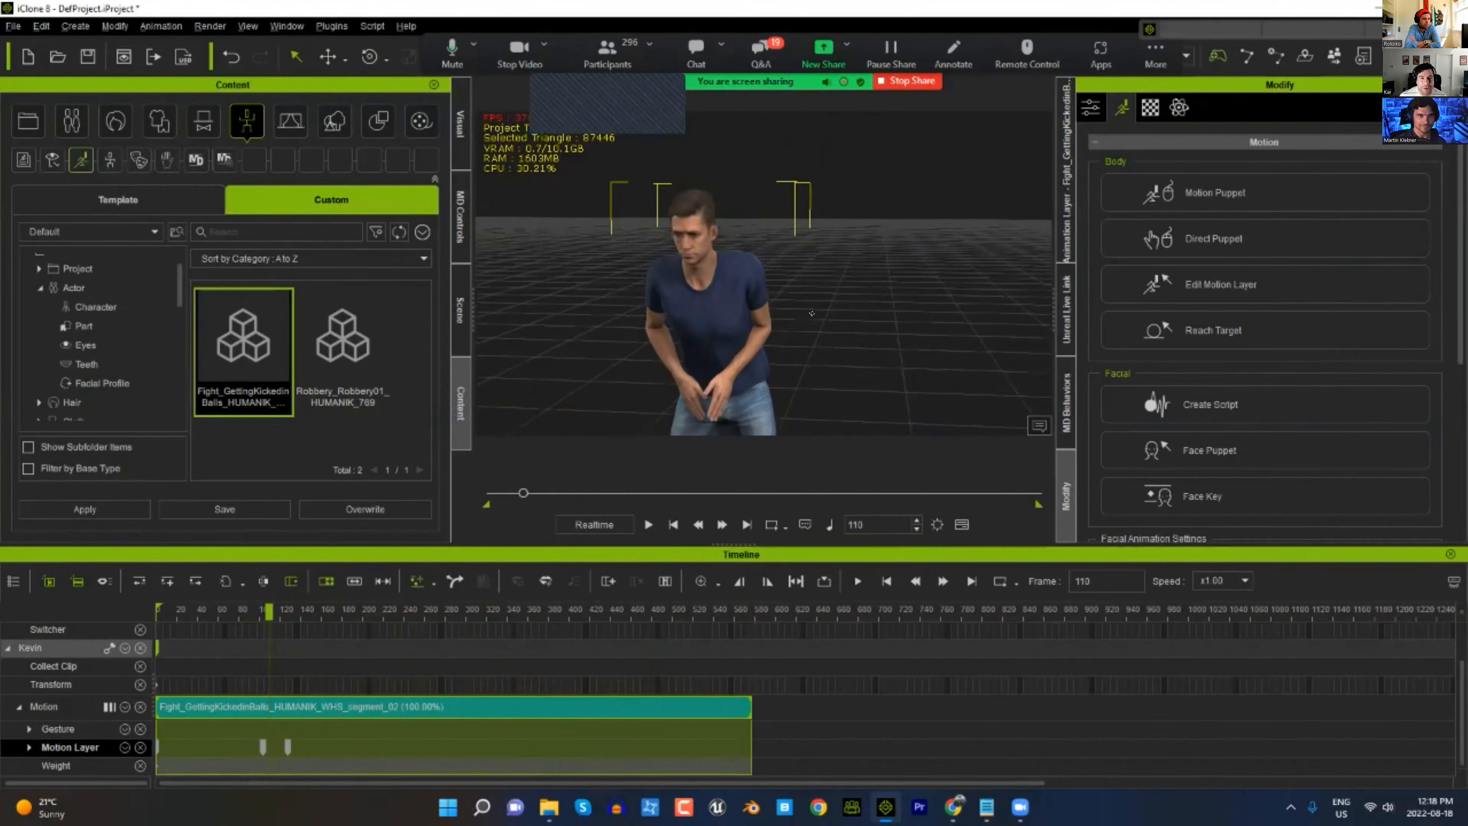
{"action": "scroll", "coordinate": [810, 276], "scroll_direction": "up", "scroll_amount": 3}
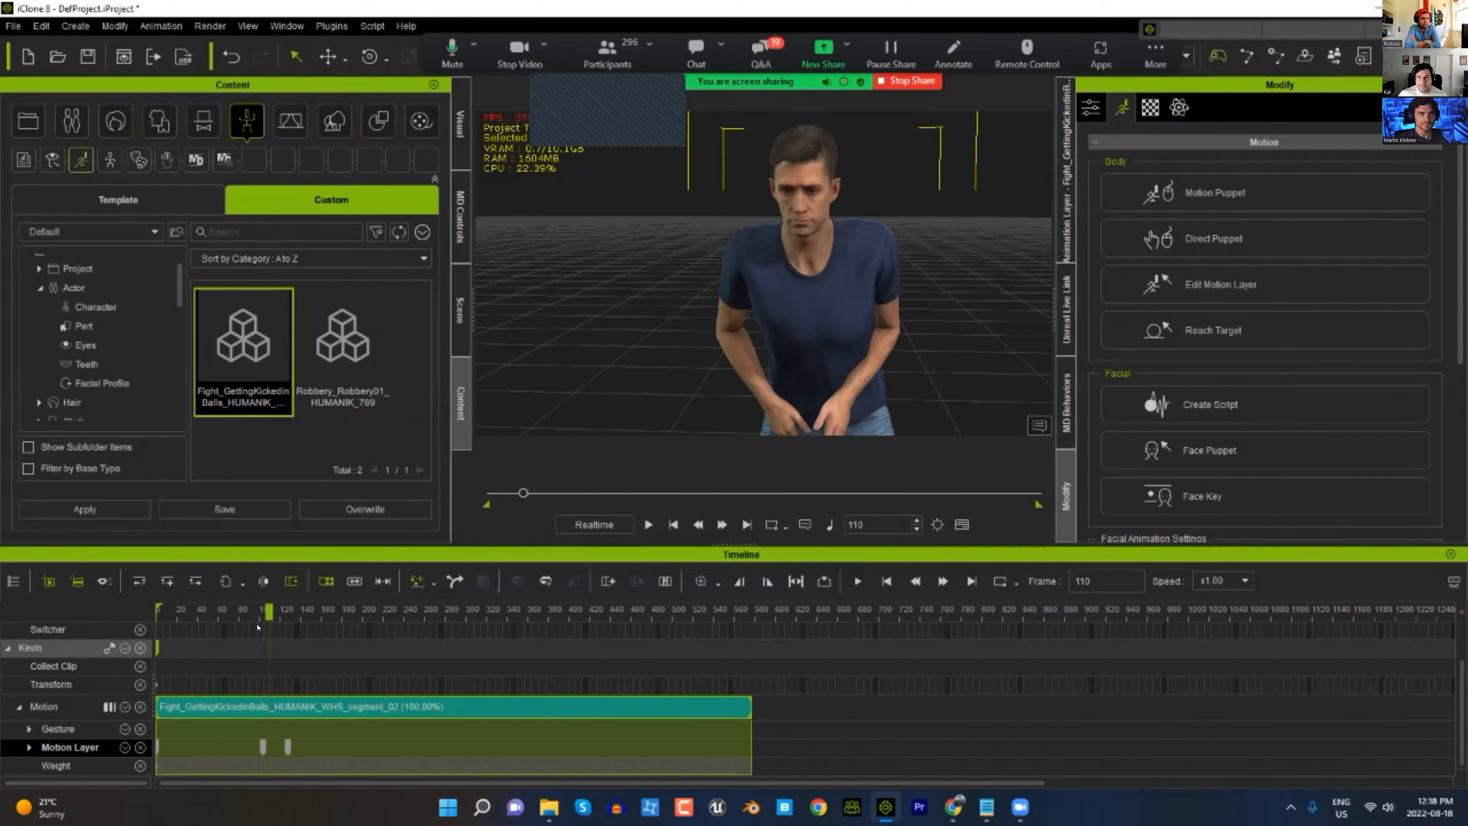
- Scrub back to frame 96, open Face Puppet for Kevin, and place its window clear of the character
{"action": "mouse_move", "coordinate": [259, 615]}
{"action": "left_mouse_down"}
{"action": "mouse_move", "coordinate": [278, 613]}
{"action": "mouse_move", "coordinate": [249, 615]}
{"action": "left_mouse_up"}
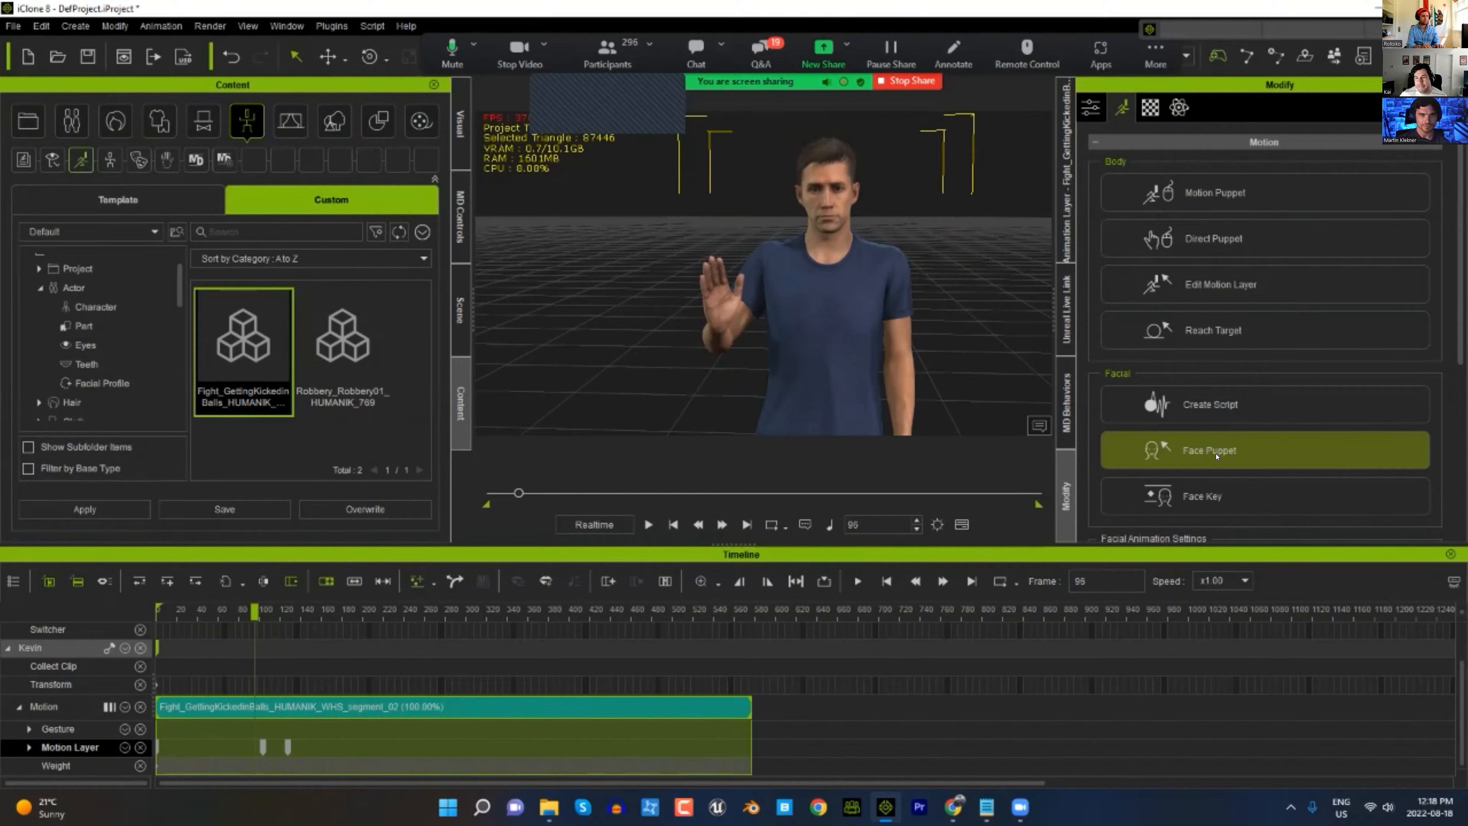
{"action": "left_click", "coordinate": [1126, 444]}
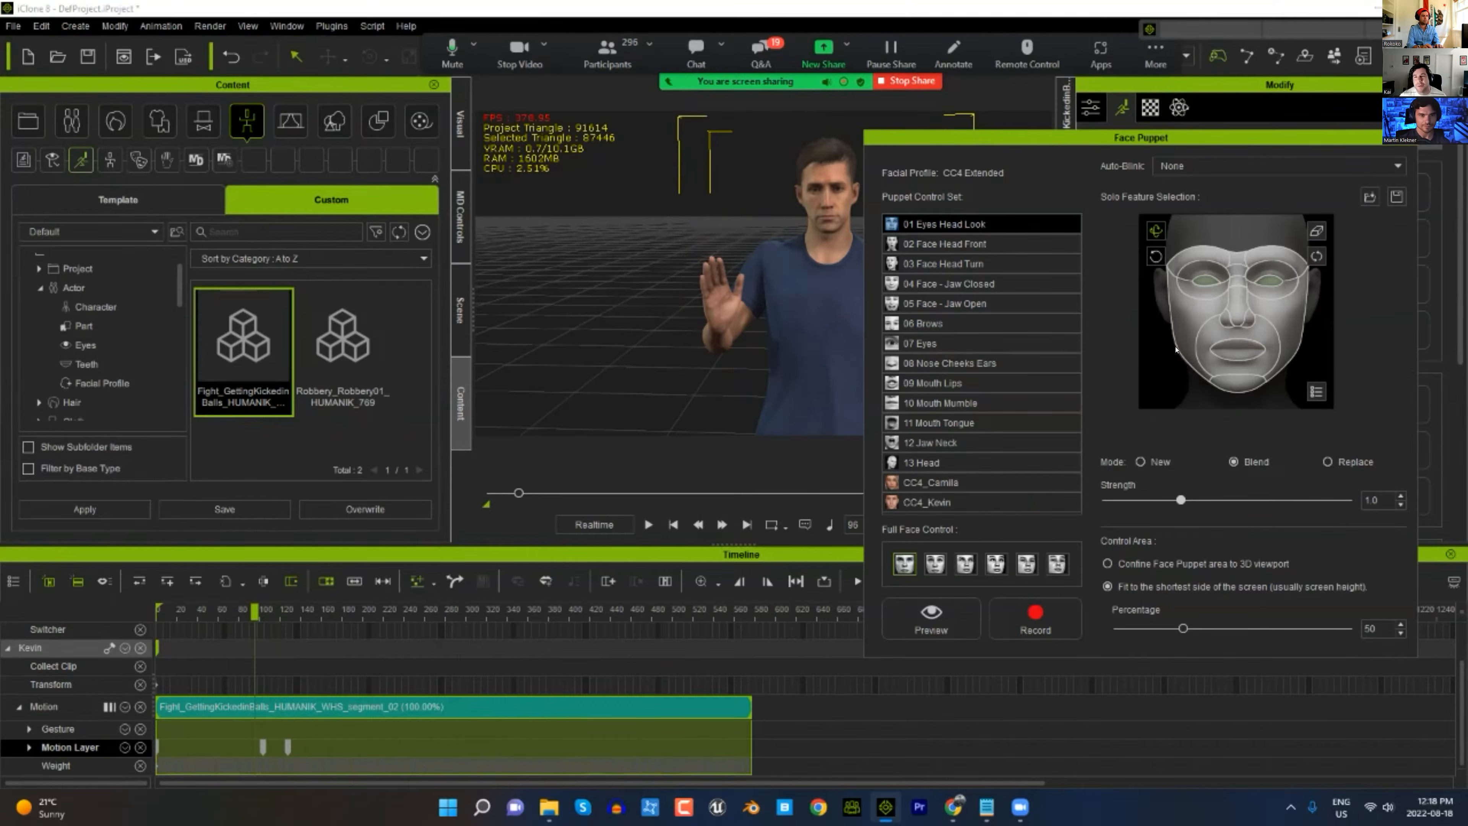
{"action": "left_click_drag", "start_coordinate": [1146, 138], "coordinate": [369, 136]}
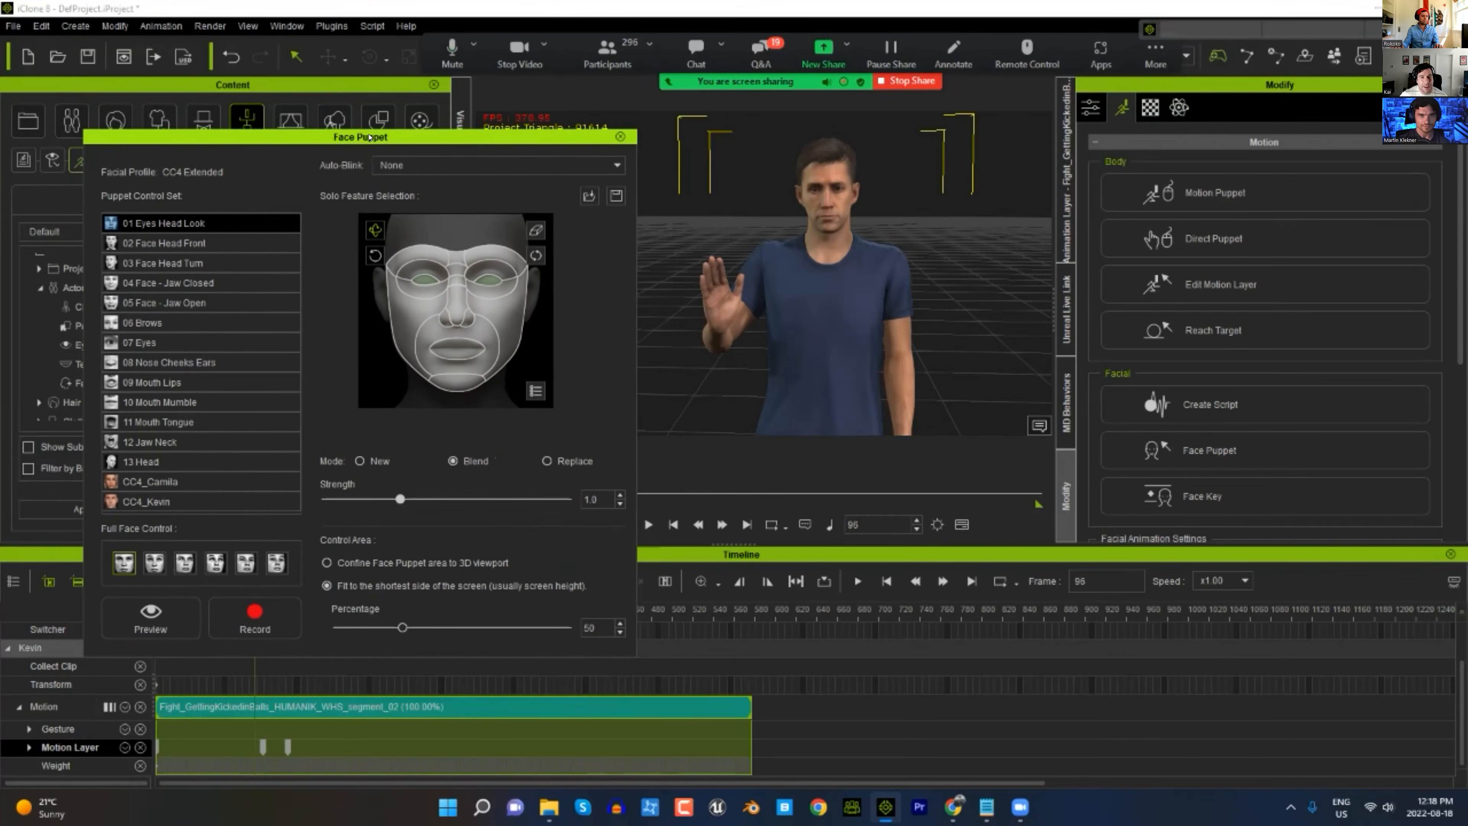
{"action": "middle_click_drag", "start_coordinate": [862, 370], "coordinate": [859, 302]}
{"action": "scroll", "coordinate": [833, 272], "scroll_direction": "down", "scroll_amount": 3}
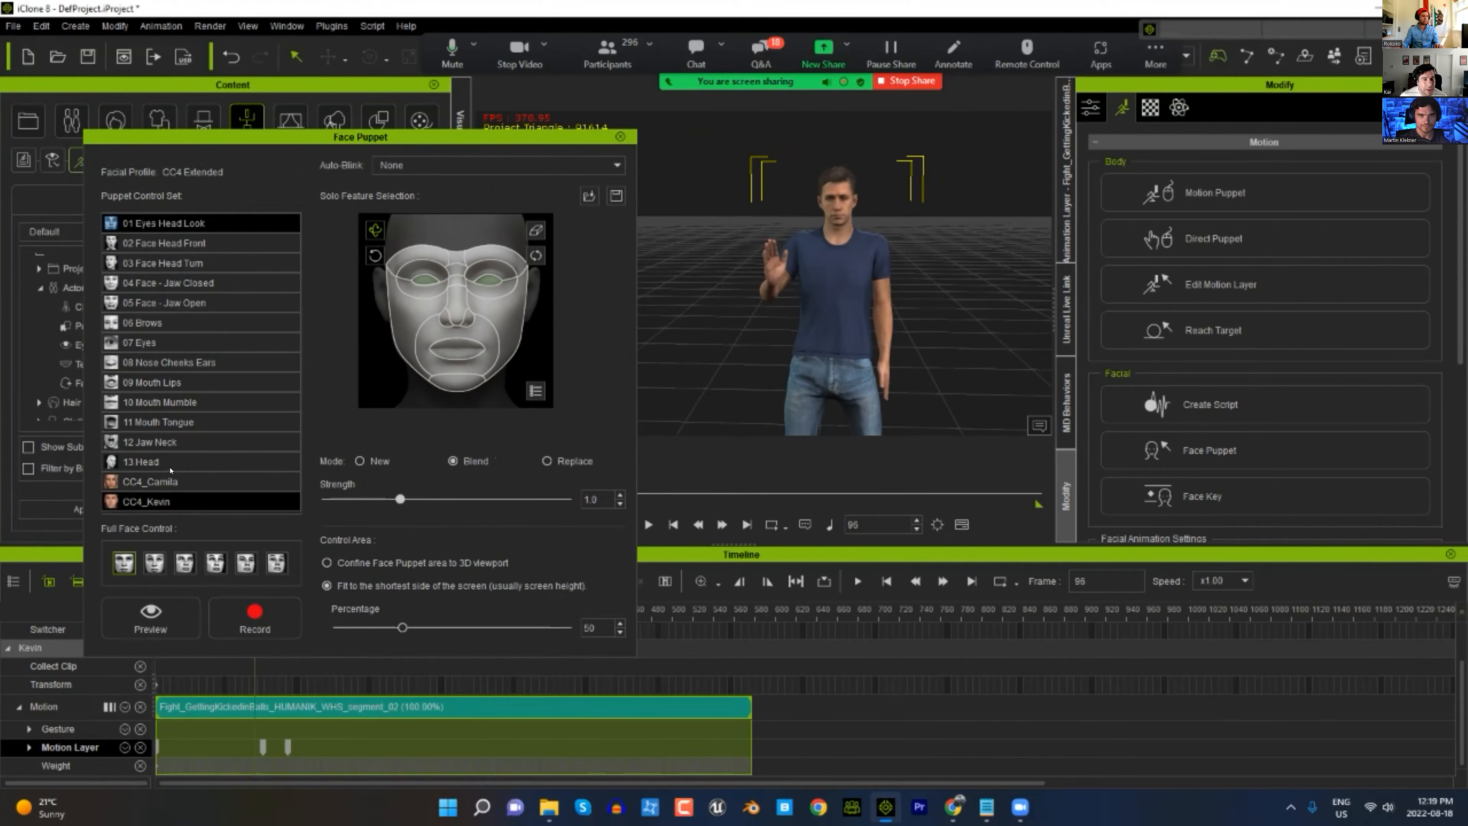
- Choose the CC4_Kevin puppet control set with the fourth full face control, and preview it briefly
{"action": "left_click", "coordinate": [210, 460]}
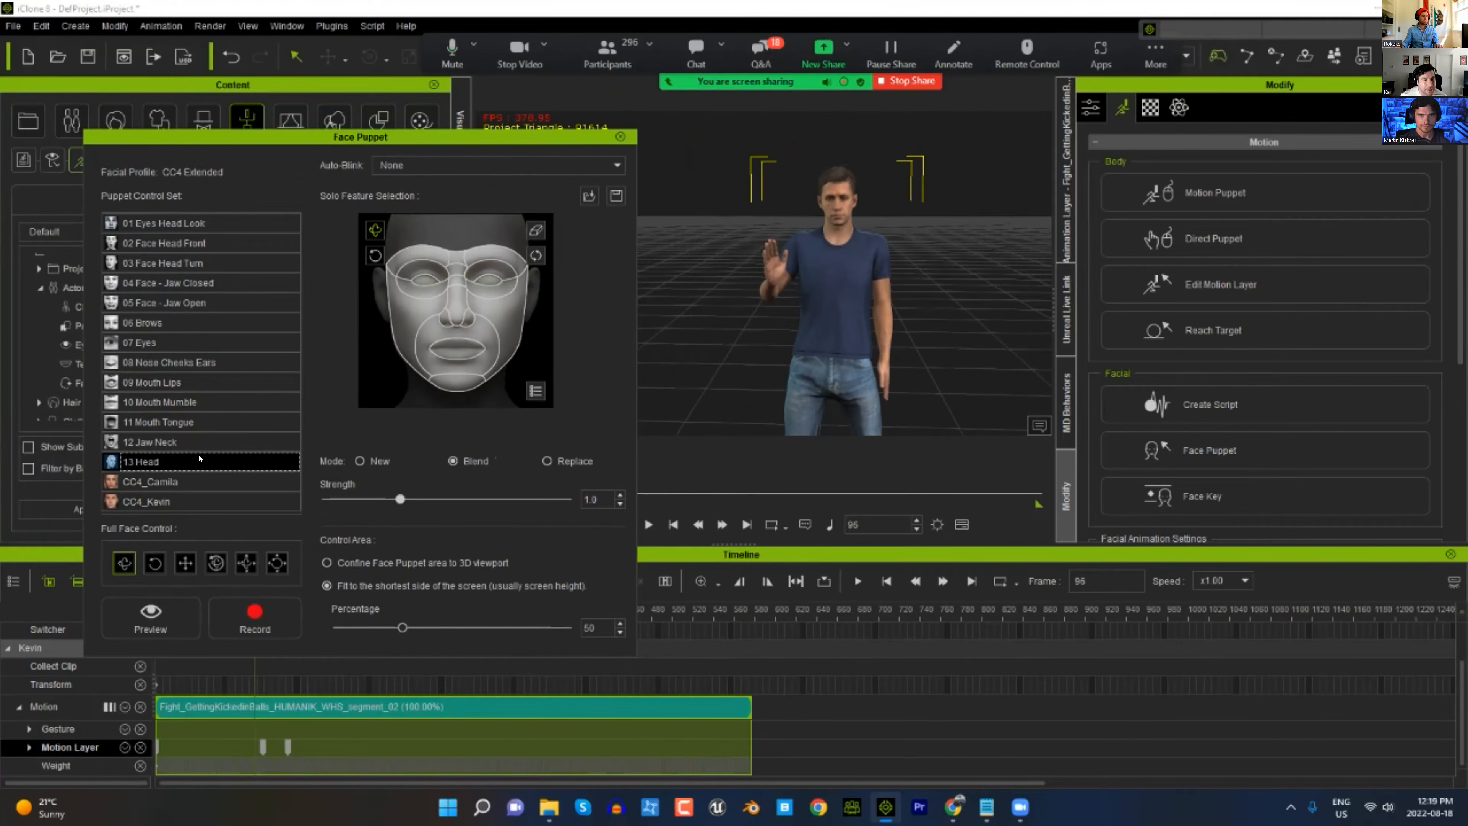
{"action": "left_click", "coordinate": [157, 501]}
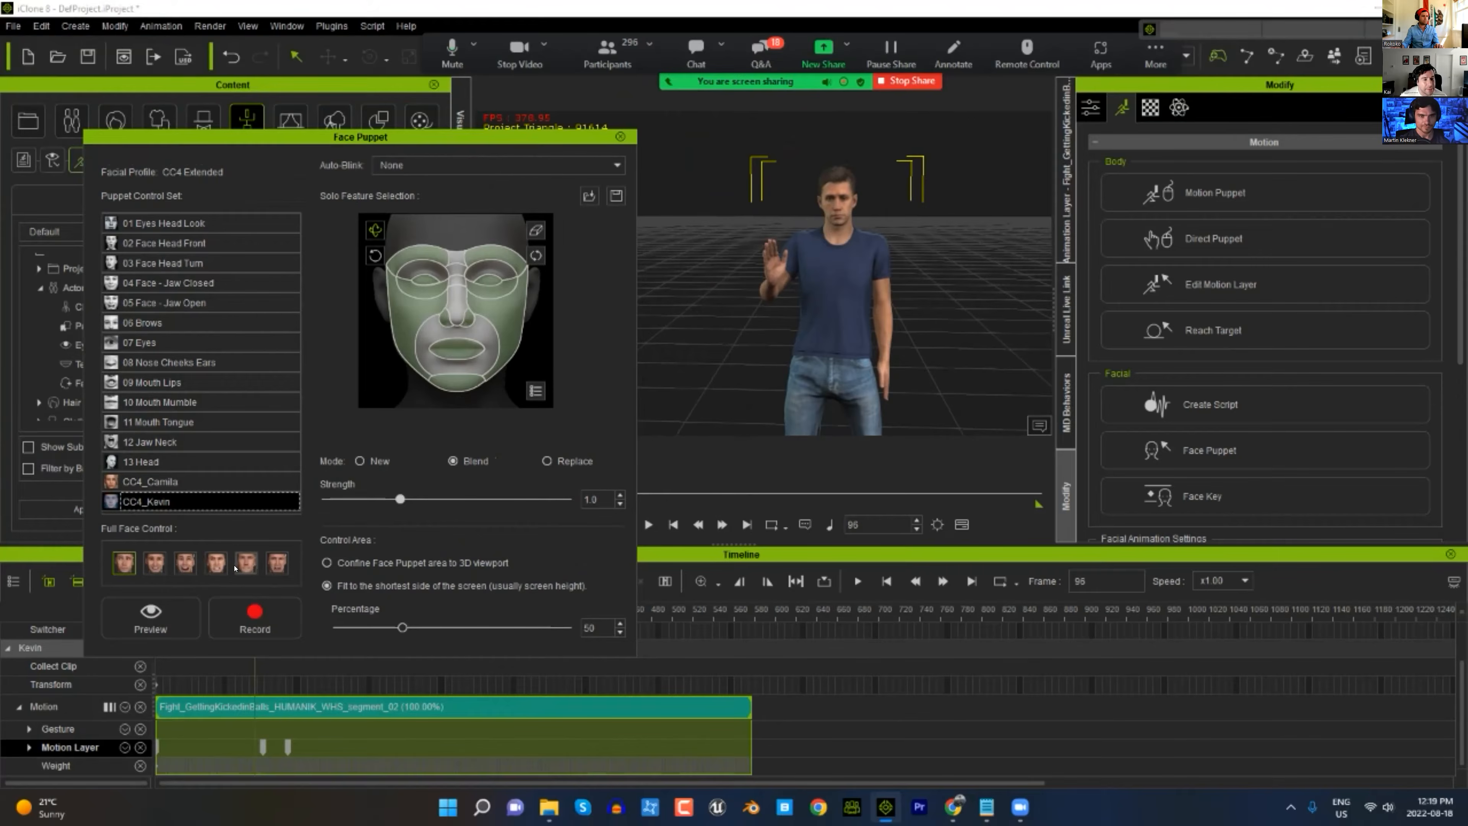
{"action": "left_click", "coordinate": [217, 564]}
{"action": "left_click", "coordinate": [150, 615]}
{"action": "key", "text": "space"}
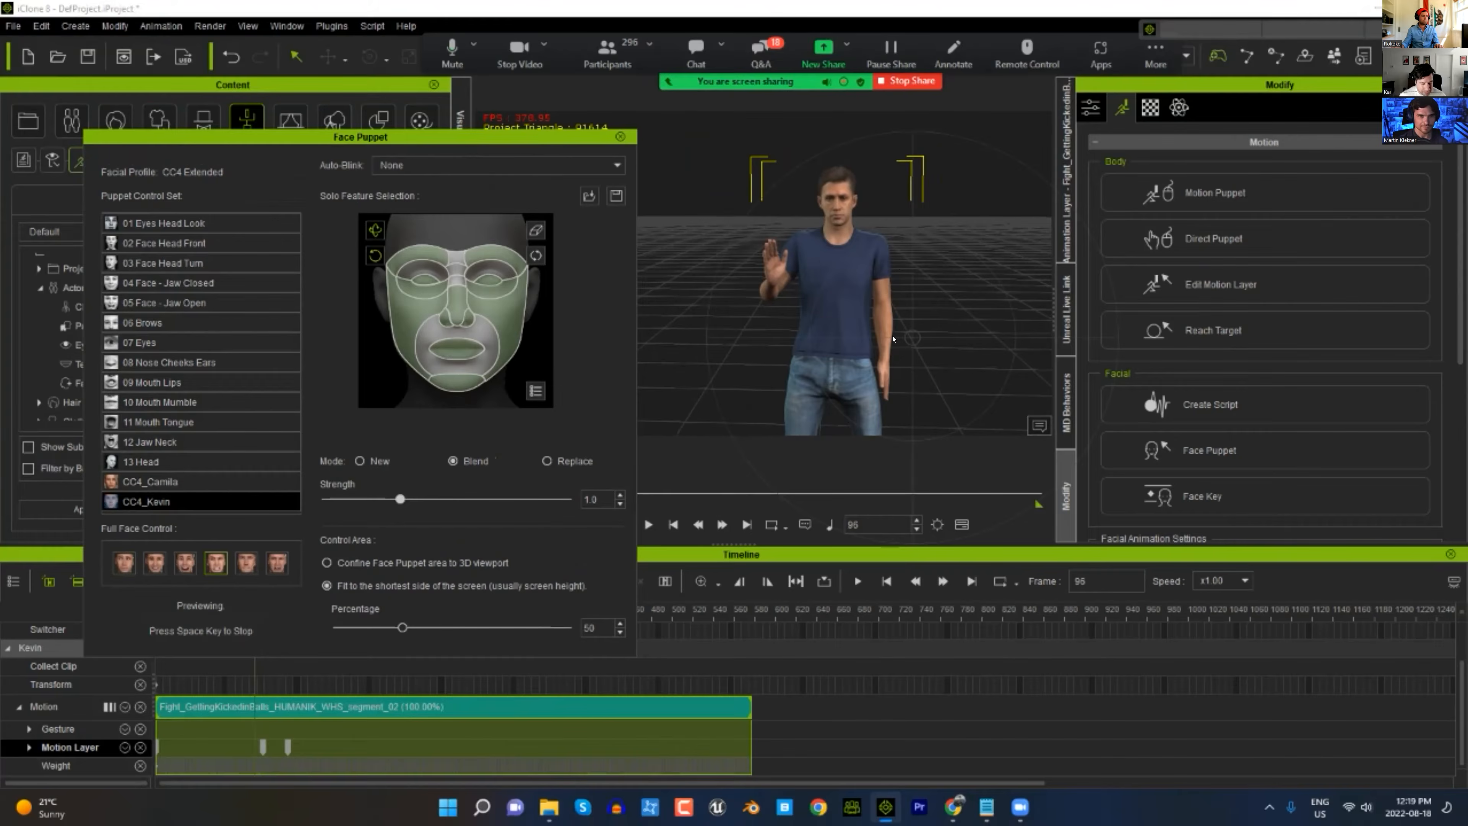
{"action": "key", "text": "space"}
- Frame Kevin's face in close-up and preview the chosen face puppet expression on it
{"action": "middle_click_drag", "start_coordinate": [892, 339], "coordinate": [858, 414]}
{"action": "scroll", "coordinate": [858, 370], "scroll_direction": "up", "scroll_amount": 4}
{"action": "middle_click_drag", "start_coordinate": [850, 341], "coordinate": [936, 325]}
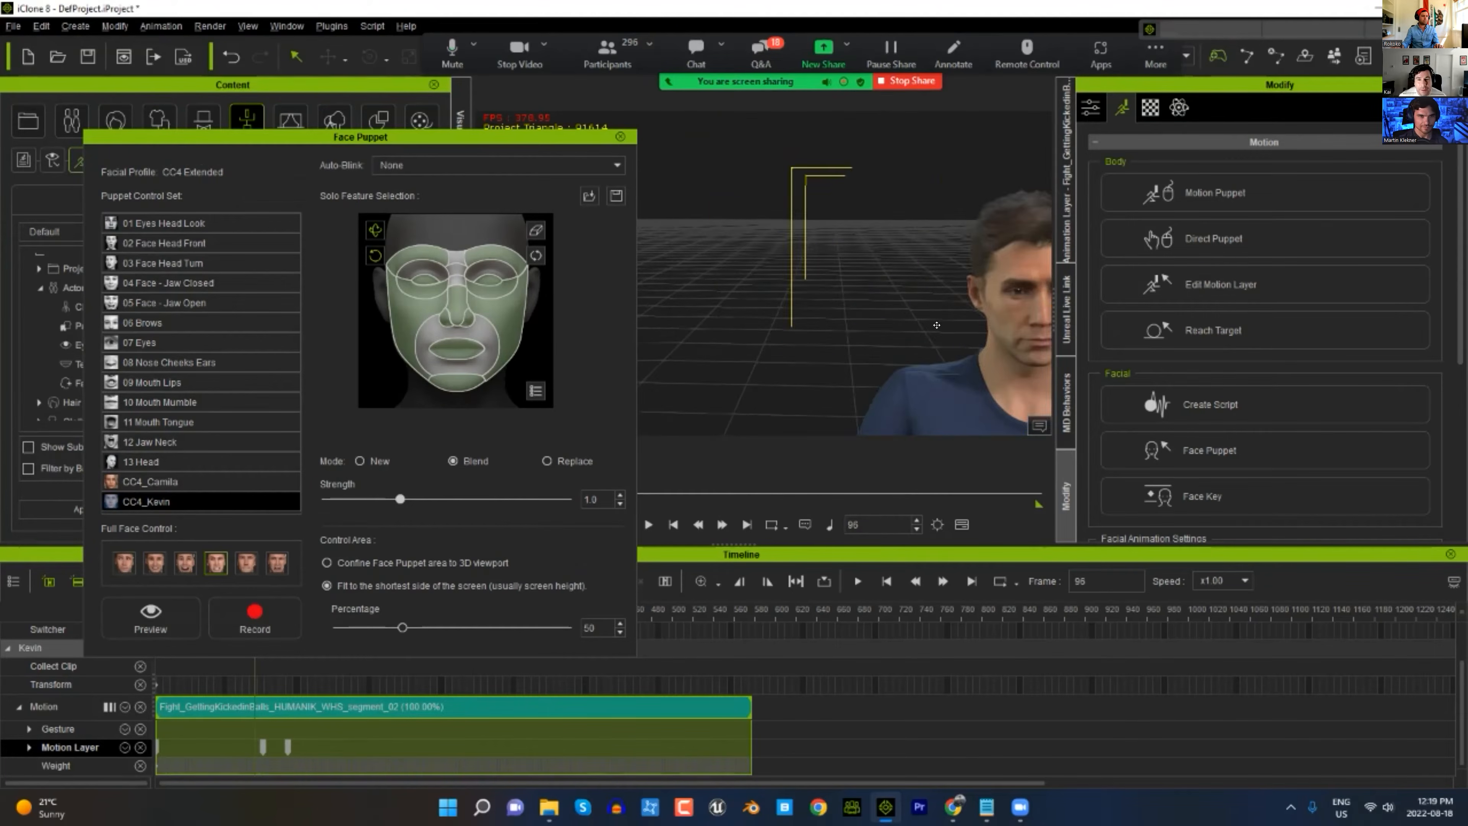
{"action": "scroll", "coordinate": [936, 325], "scroll_direction": "down", "scroll_amount": 5}
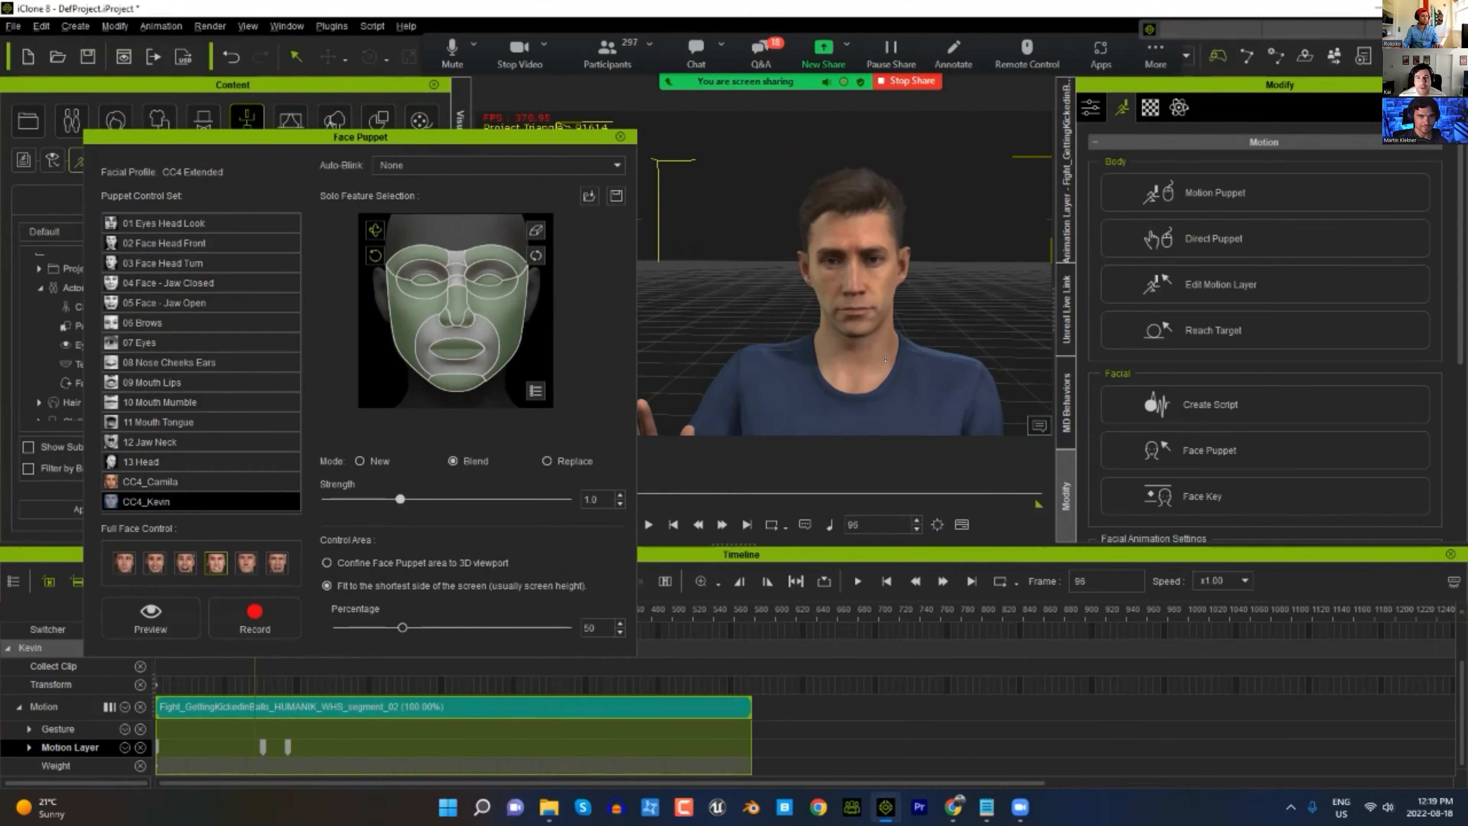
{"action": "scroll", "coordinate": [885, 359], "scroll_direction": "up", "scroll_amount": 3}
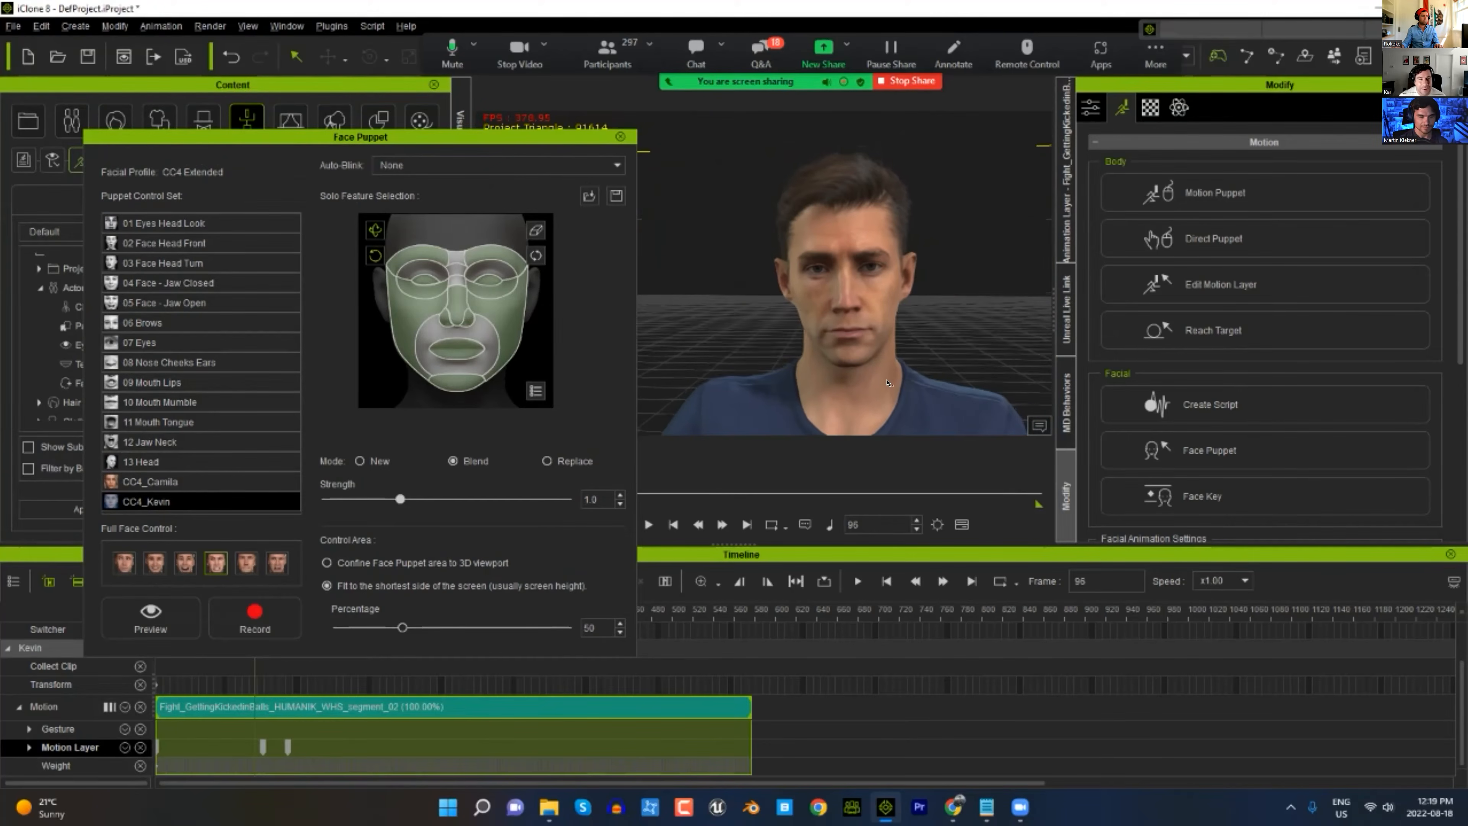
{"action": "key", "text": "space"}
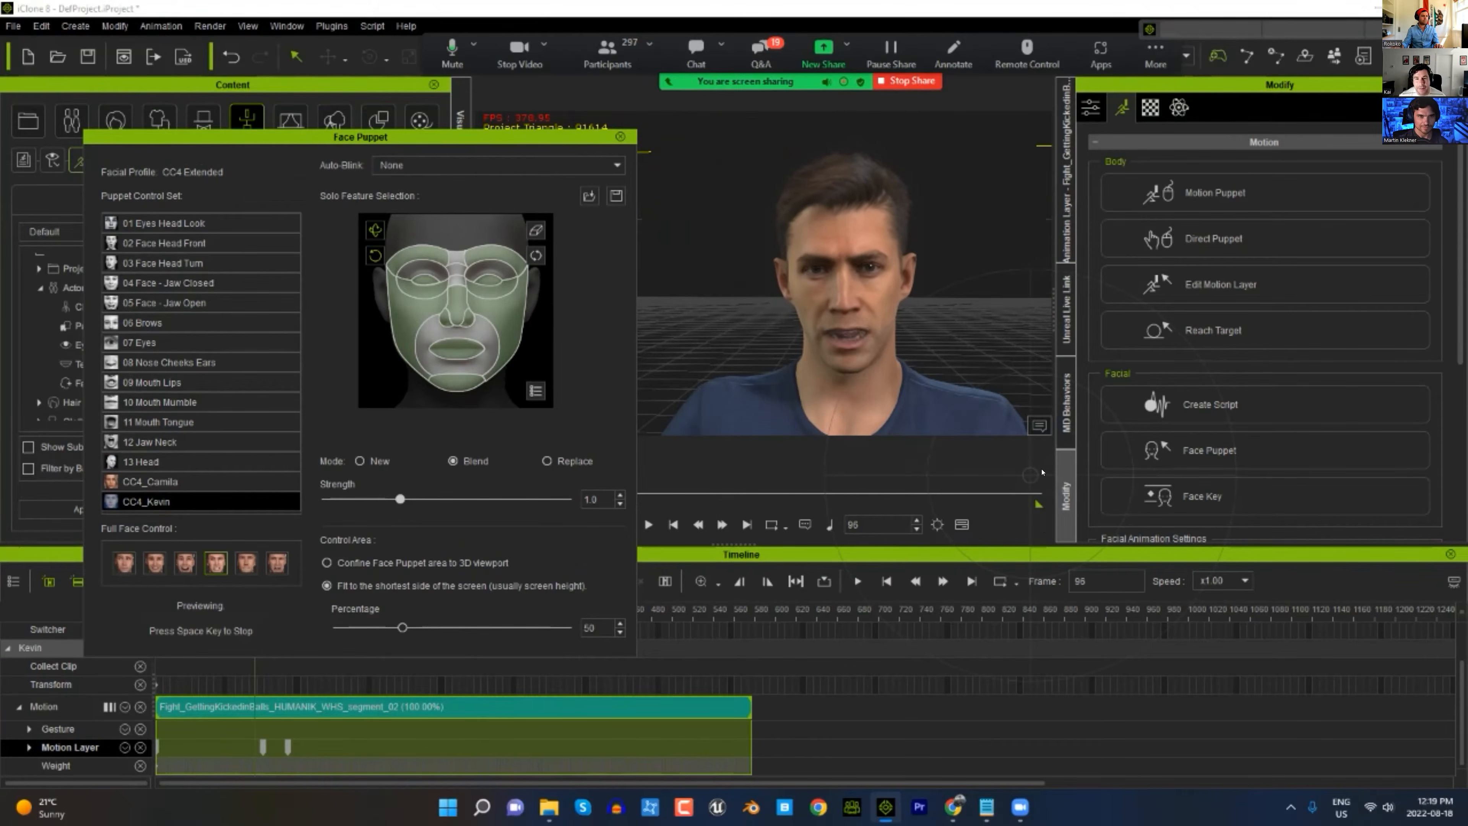
{"action": "key", "text": "space"}
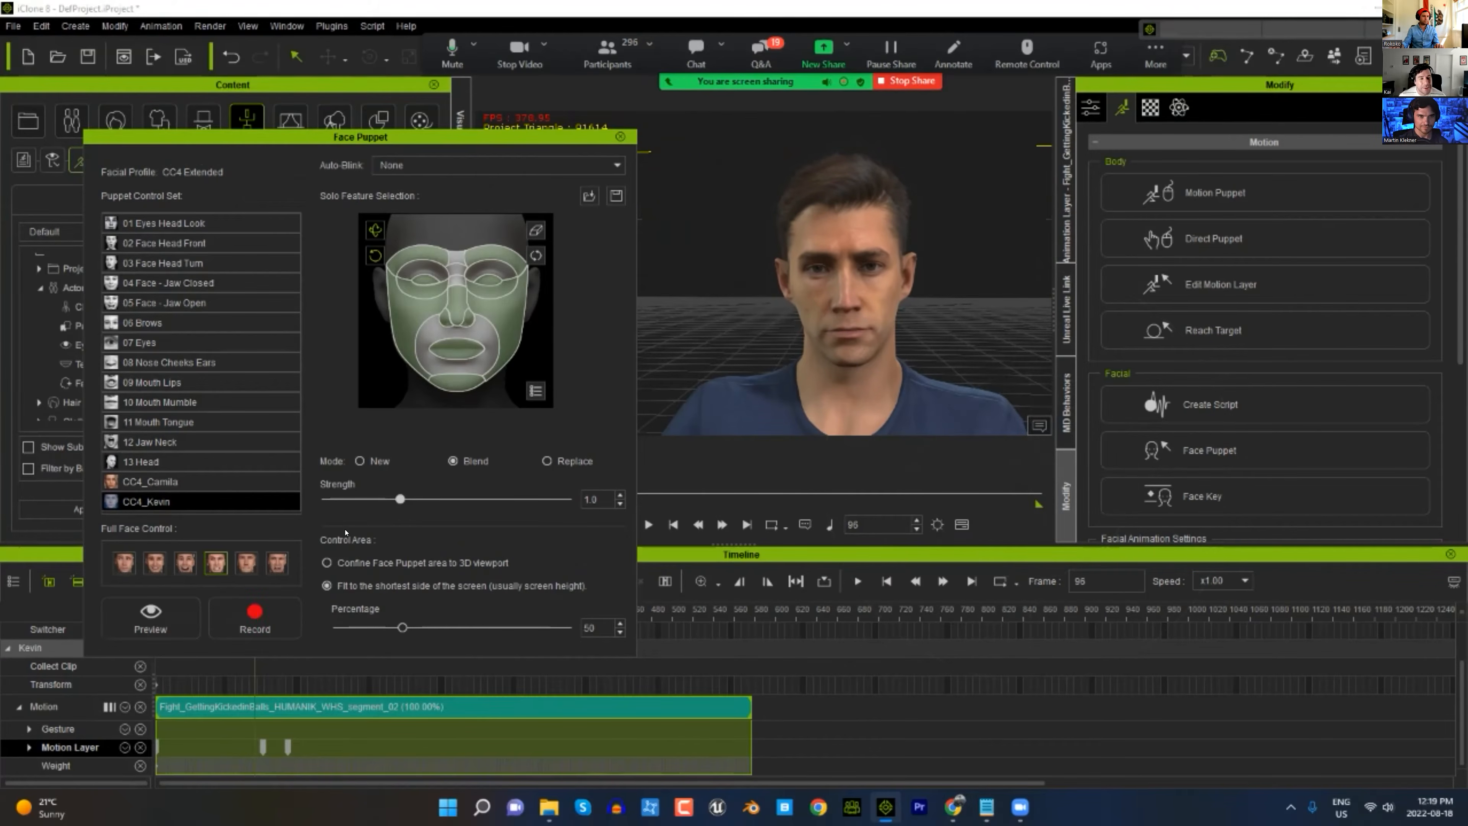
- Record the face puppet performance from frame 96 to frame 279, and close Face Puppet
{"action": "left_click", "coordinate": [249, 607]}
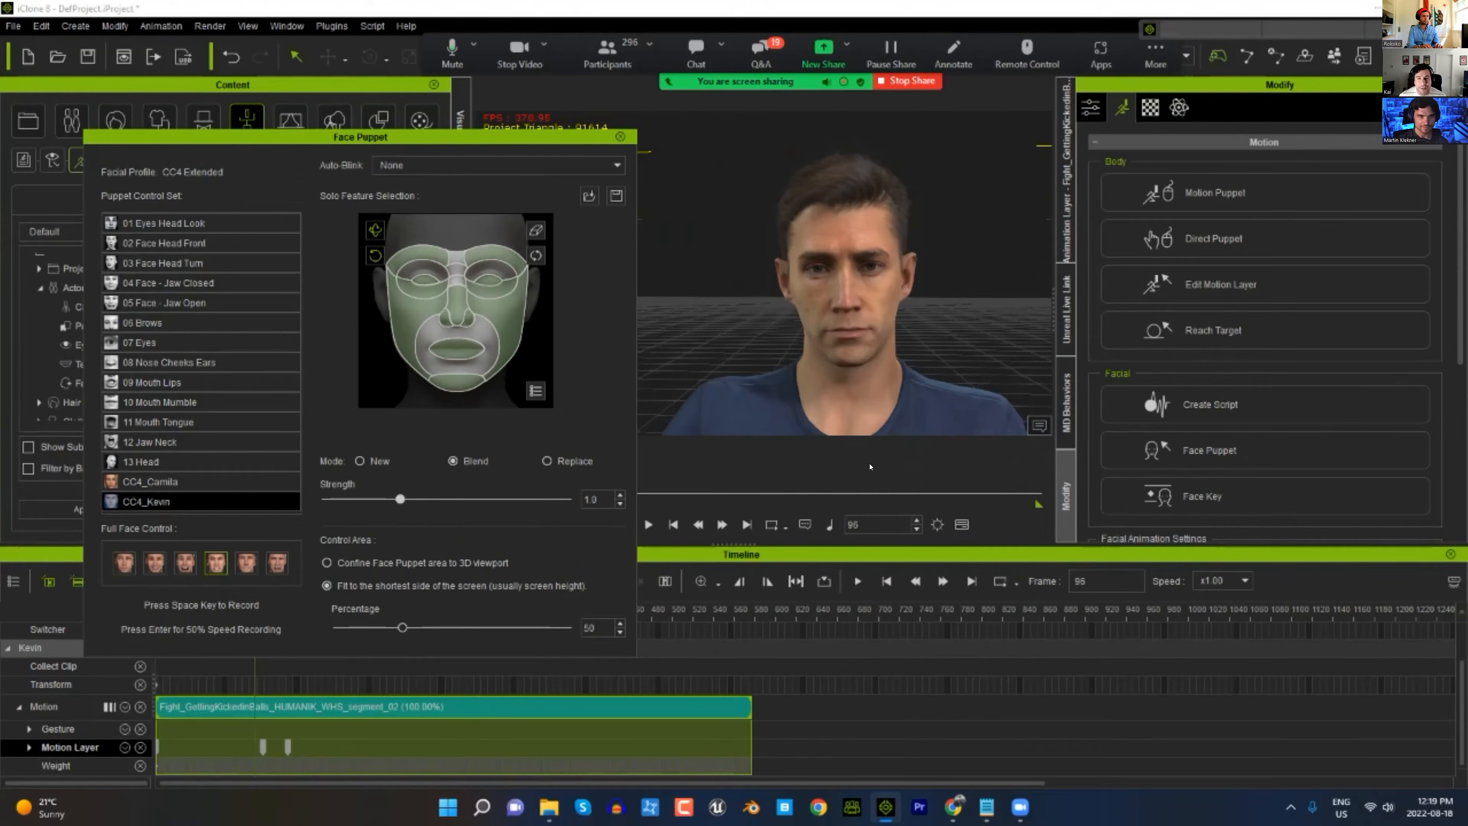
{"action": "key", "text": "space"}
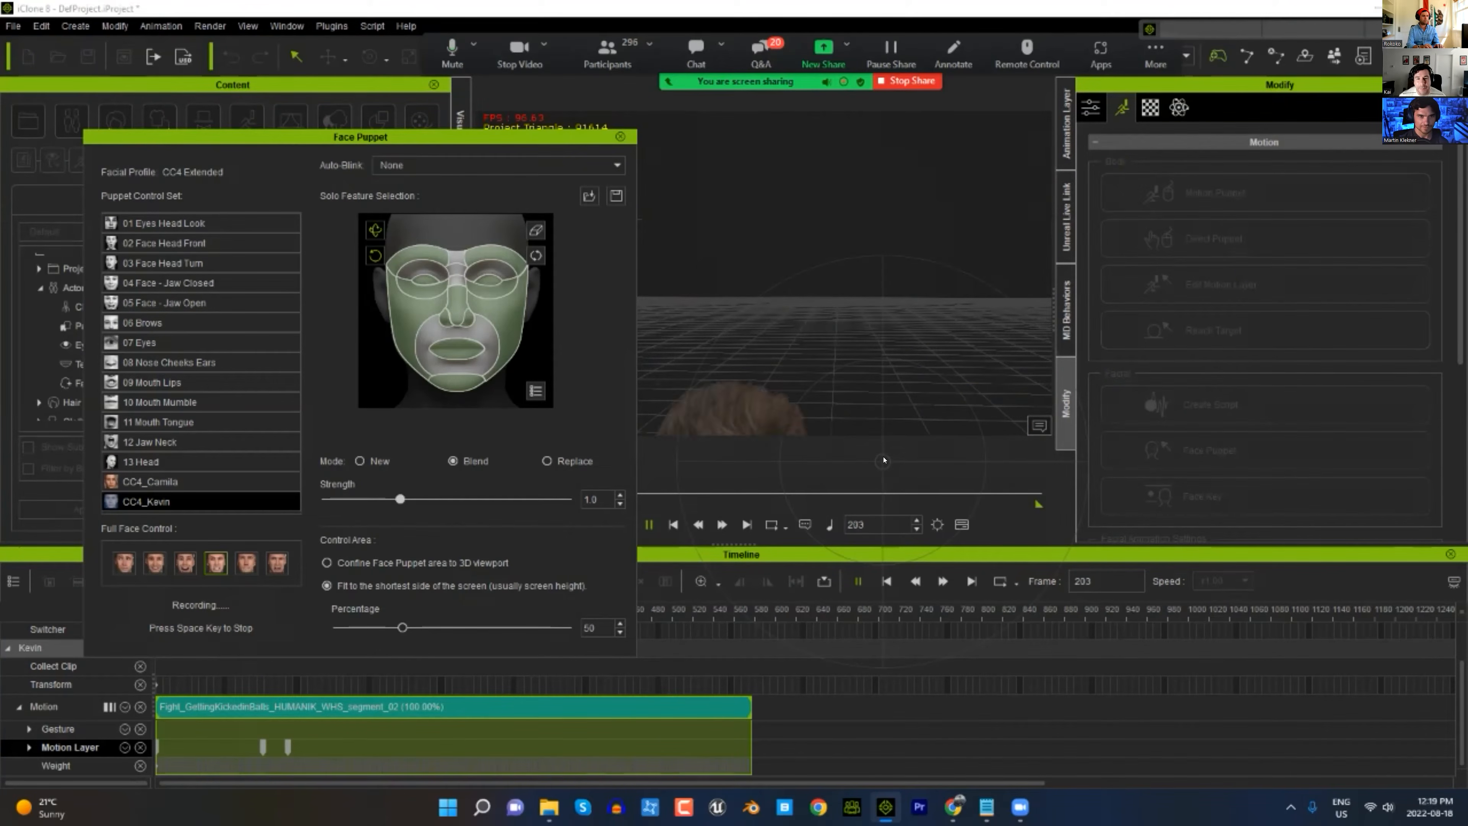
{"action": "key", "text": "space"}
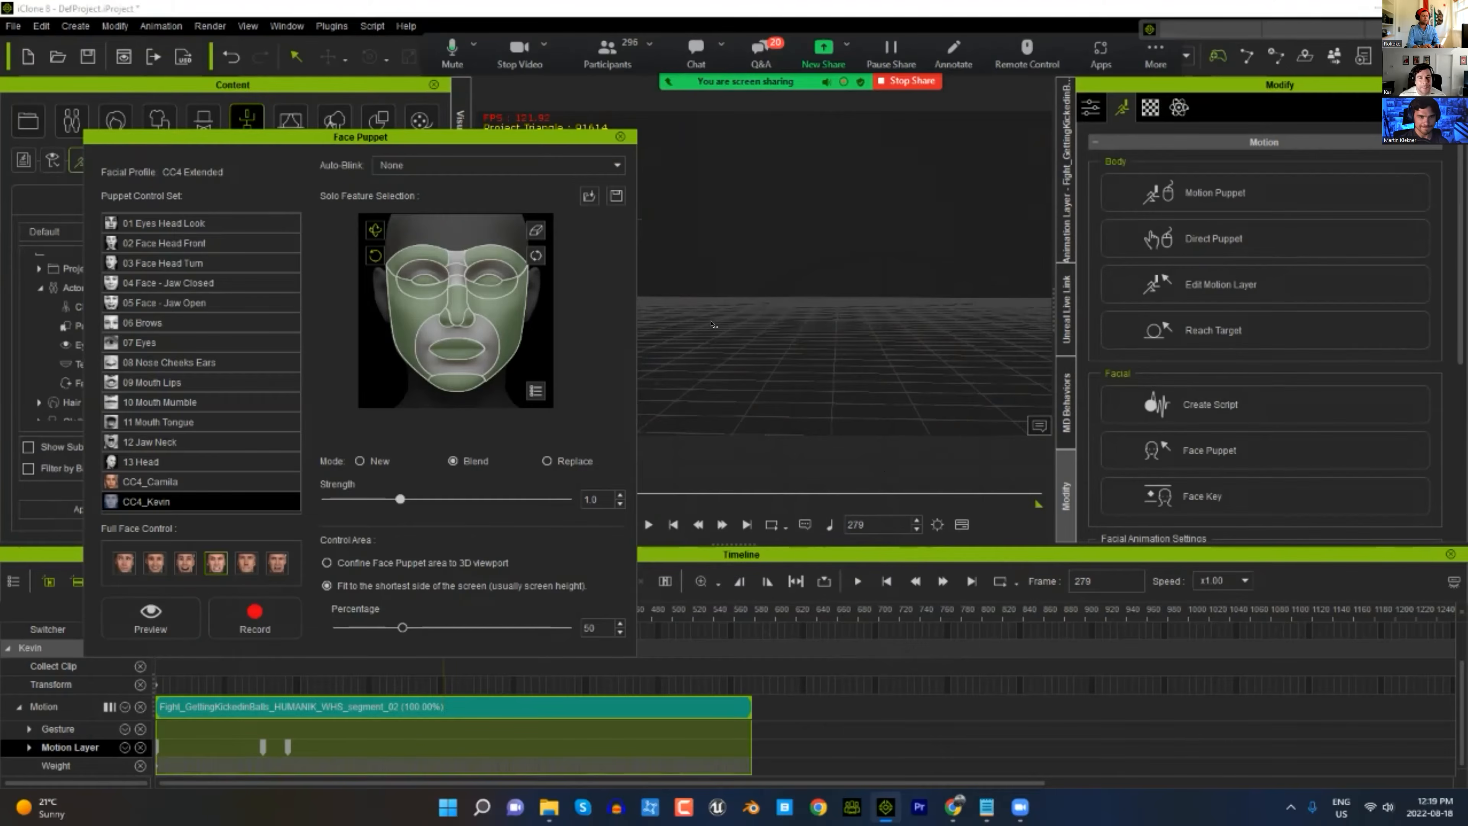
{"action": "left_click", "coordinate": [620, 137]}
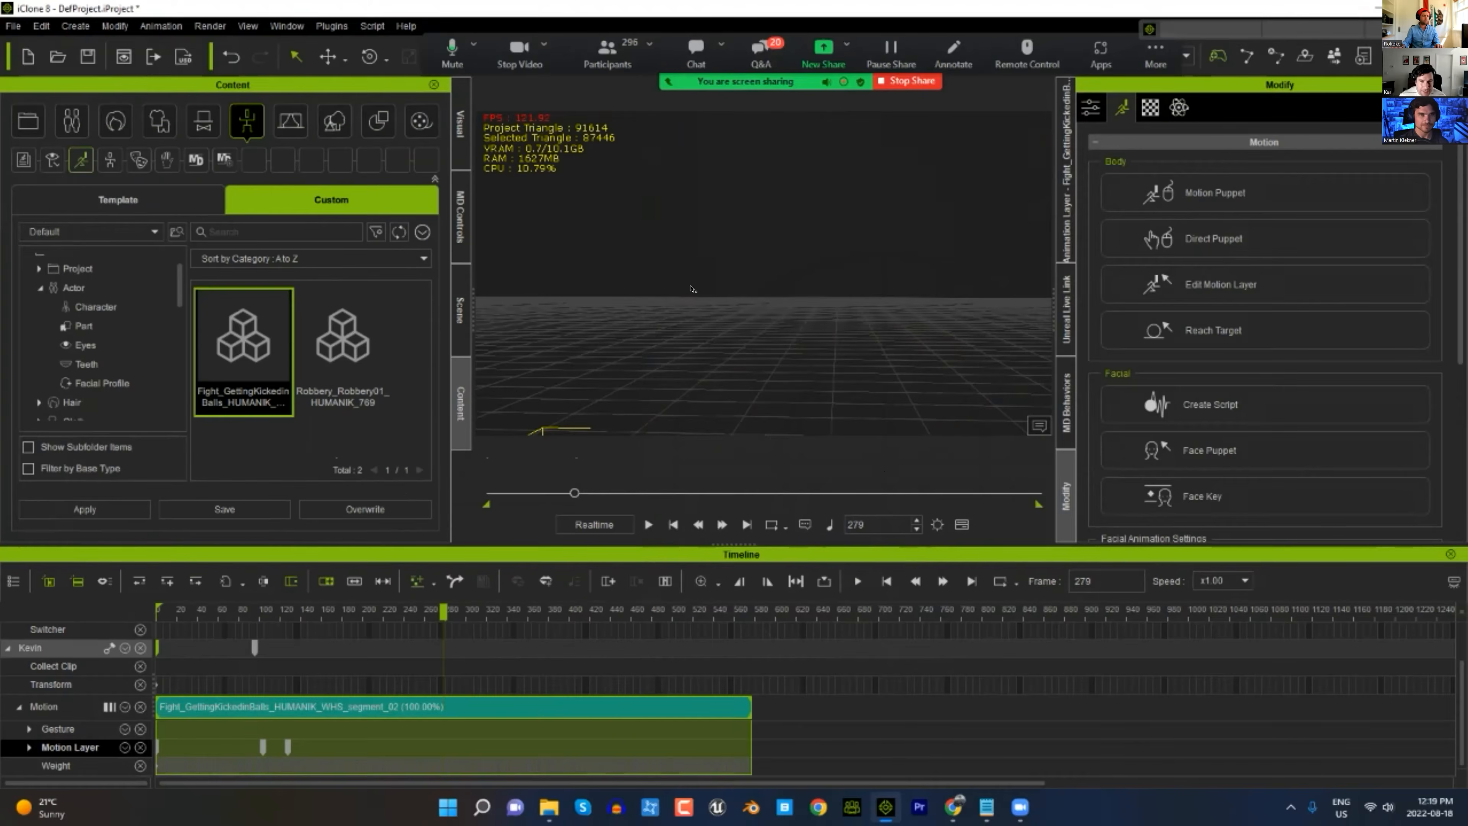
- Show Kevin's Expression track in the timeline with his upper body in view
{"action": "middle_click_drag", "start_coordinate": [753, 315], "coordinate": [751, 252], "text": "alt"}
{"action": "right_click_drag", "start_coordinate": [751, 253], "coordinate": [741, 289], "text": "alt"}
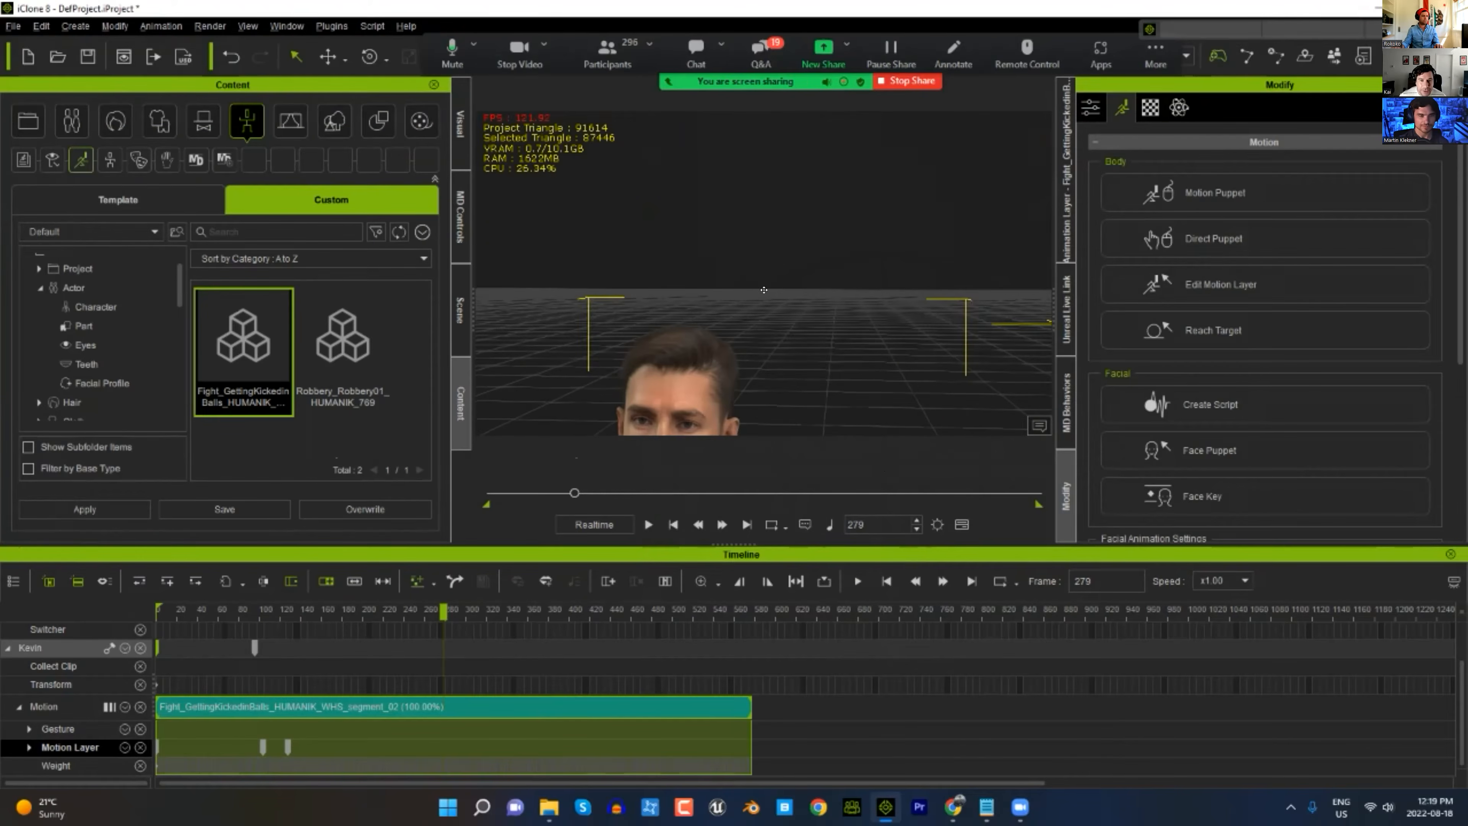
{"action": "middle_click_drag", "start_coordinate": [741, 289], "coordinate": [814, 191], "text": "alt"}
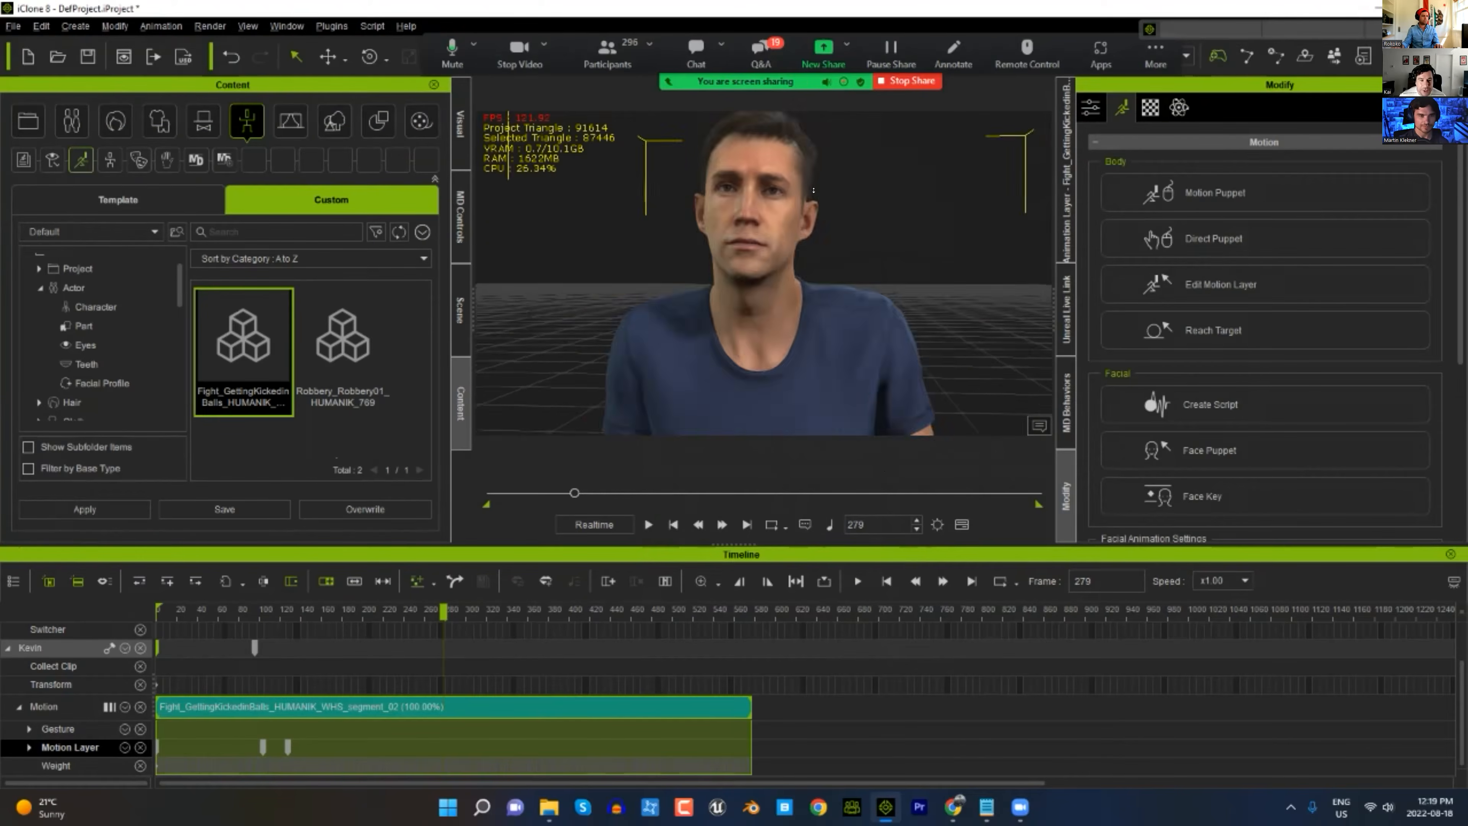
{"action": "right_click_drag", "start_coordinate": [814, 190], "coordinate": [768, 272], "text": "alt"}
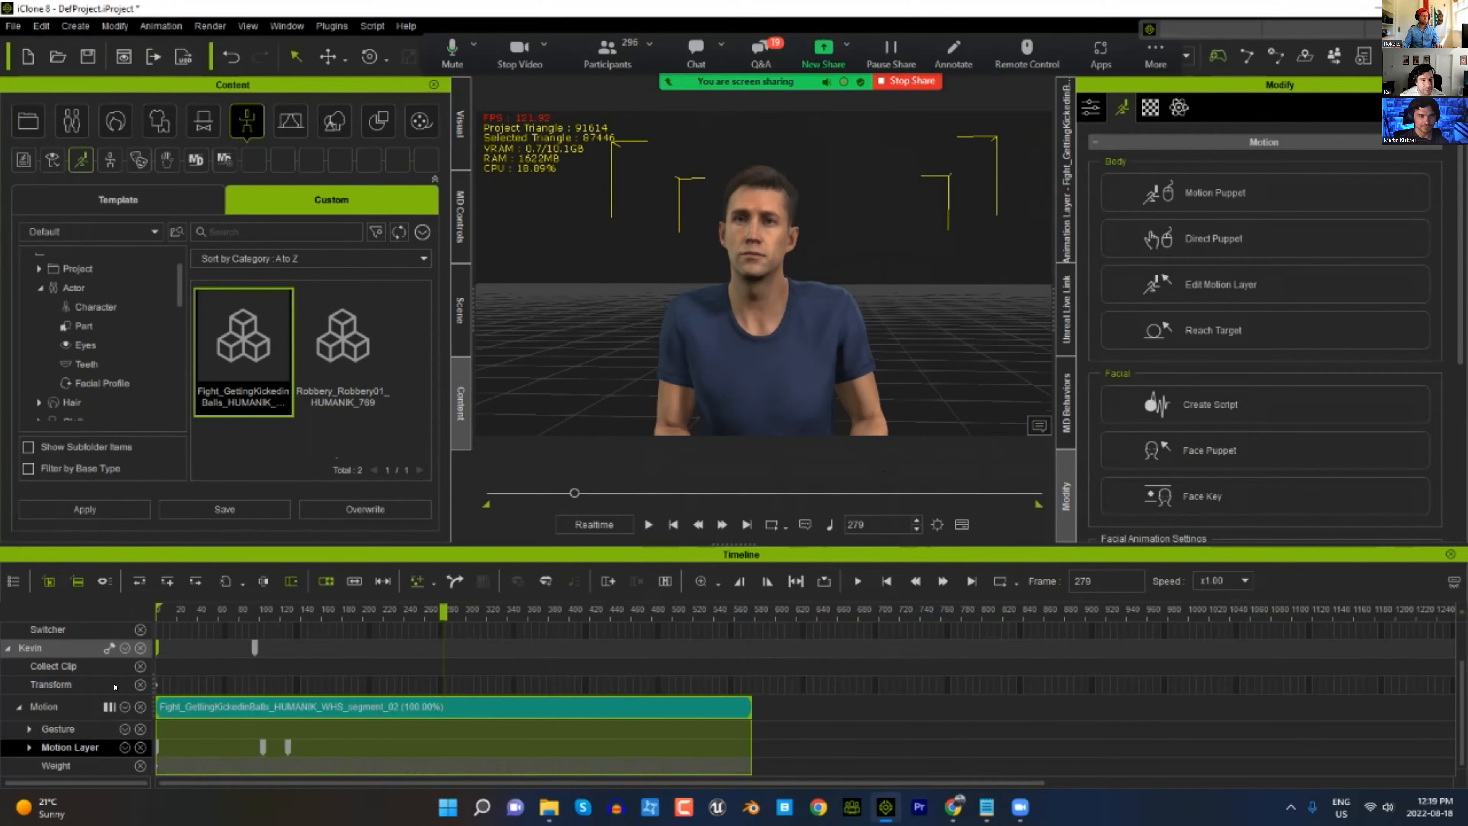
{"action": "left_click", "coordinate": [124, 649]}
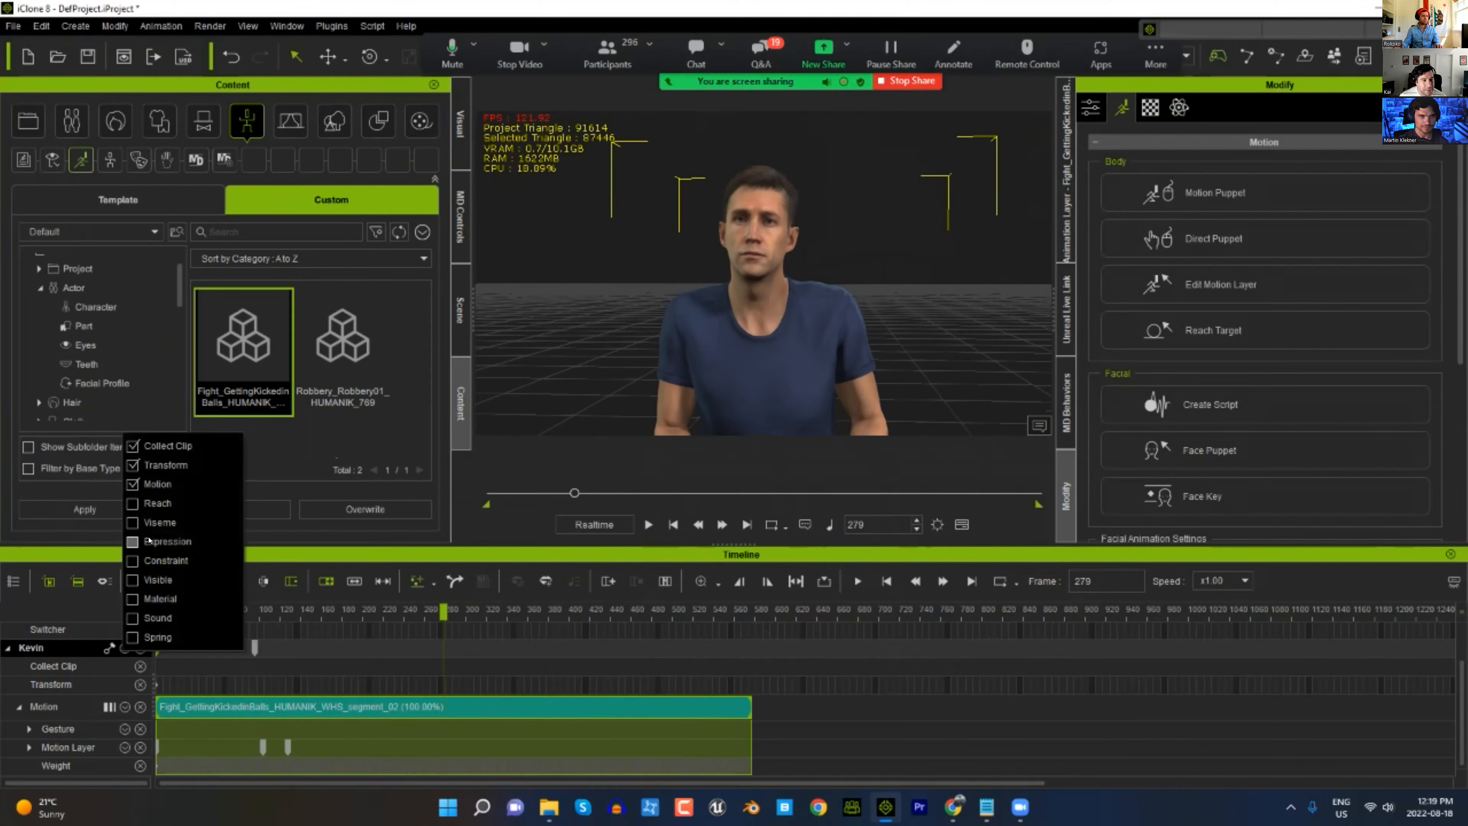
{"action": "left_click", "coordinate": [346, 568]}
{"action": "scroll", "coordinate": [348, 688], "scroll_direction": "down", "scroll_amount": 1}
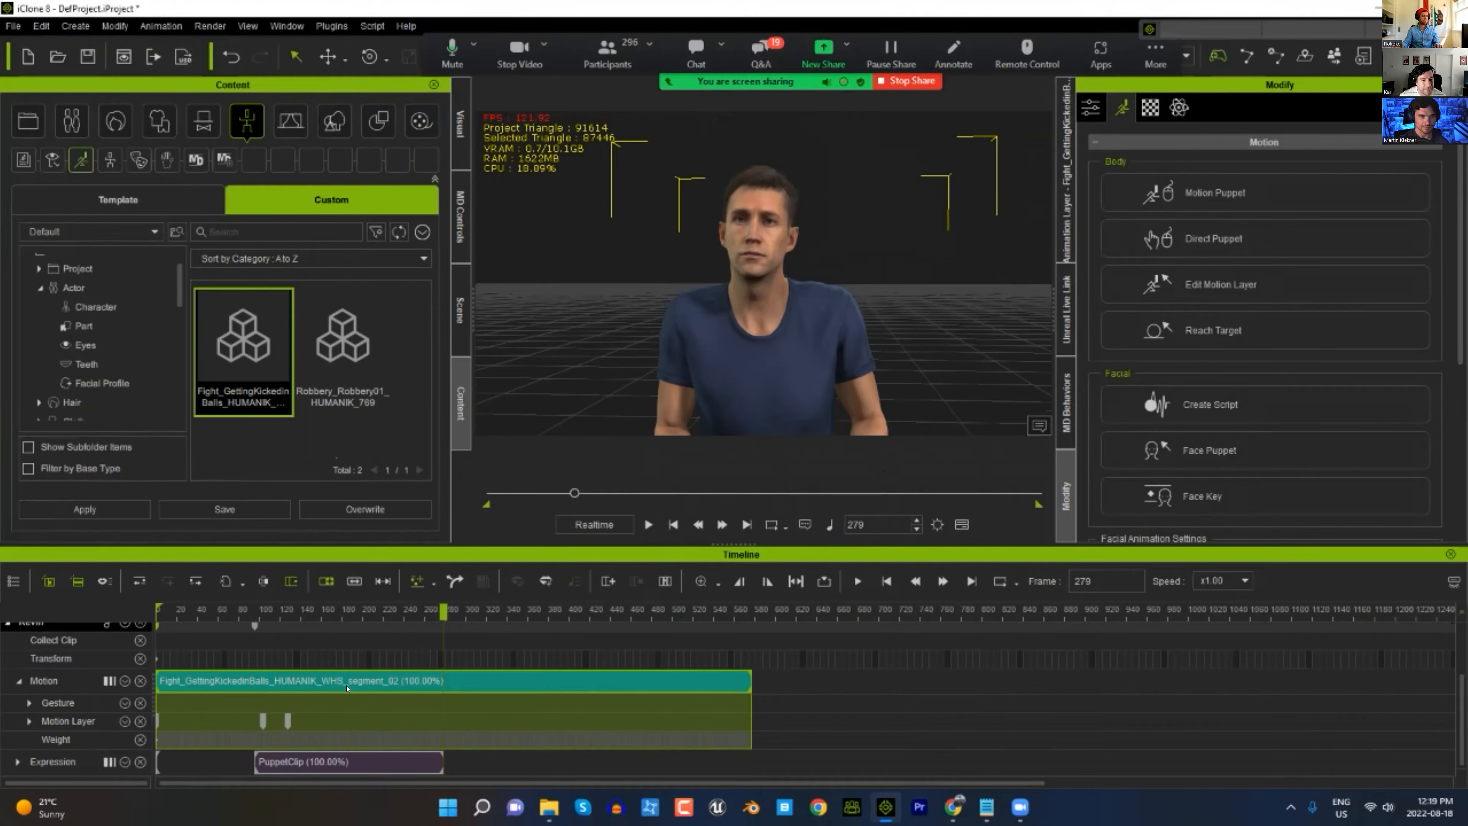
- Shift the face puppet clip on the Expression track earlier so it starts at frame 44, in time with the kick reaction
{"action": "left_click_drag", "start_coordinate": [274, 614], "coordinate": [318, 618]}
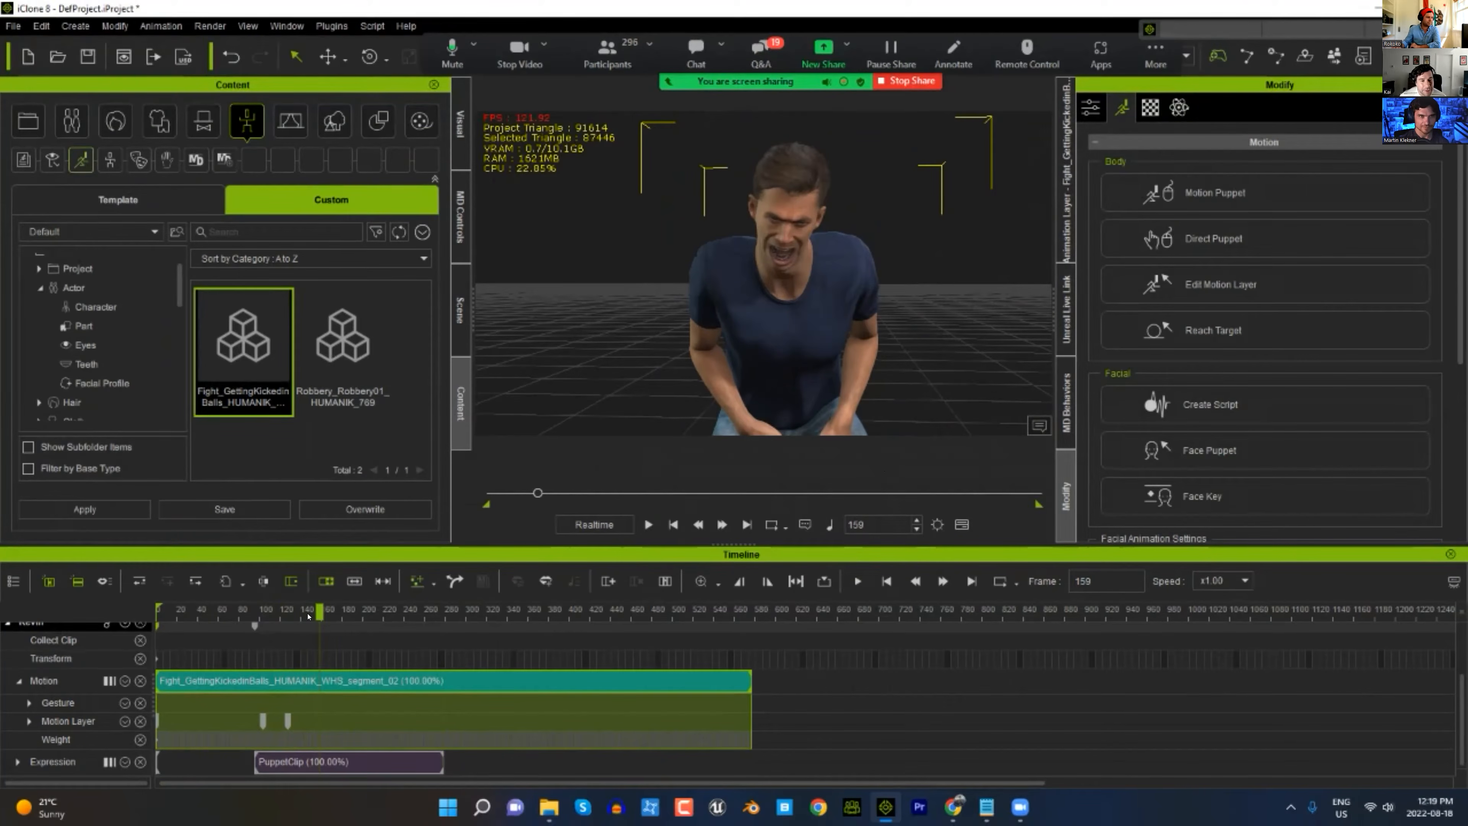
{"action": "left_click", "coordinate": [307, 615]}
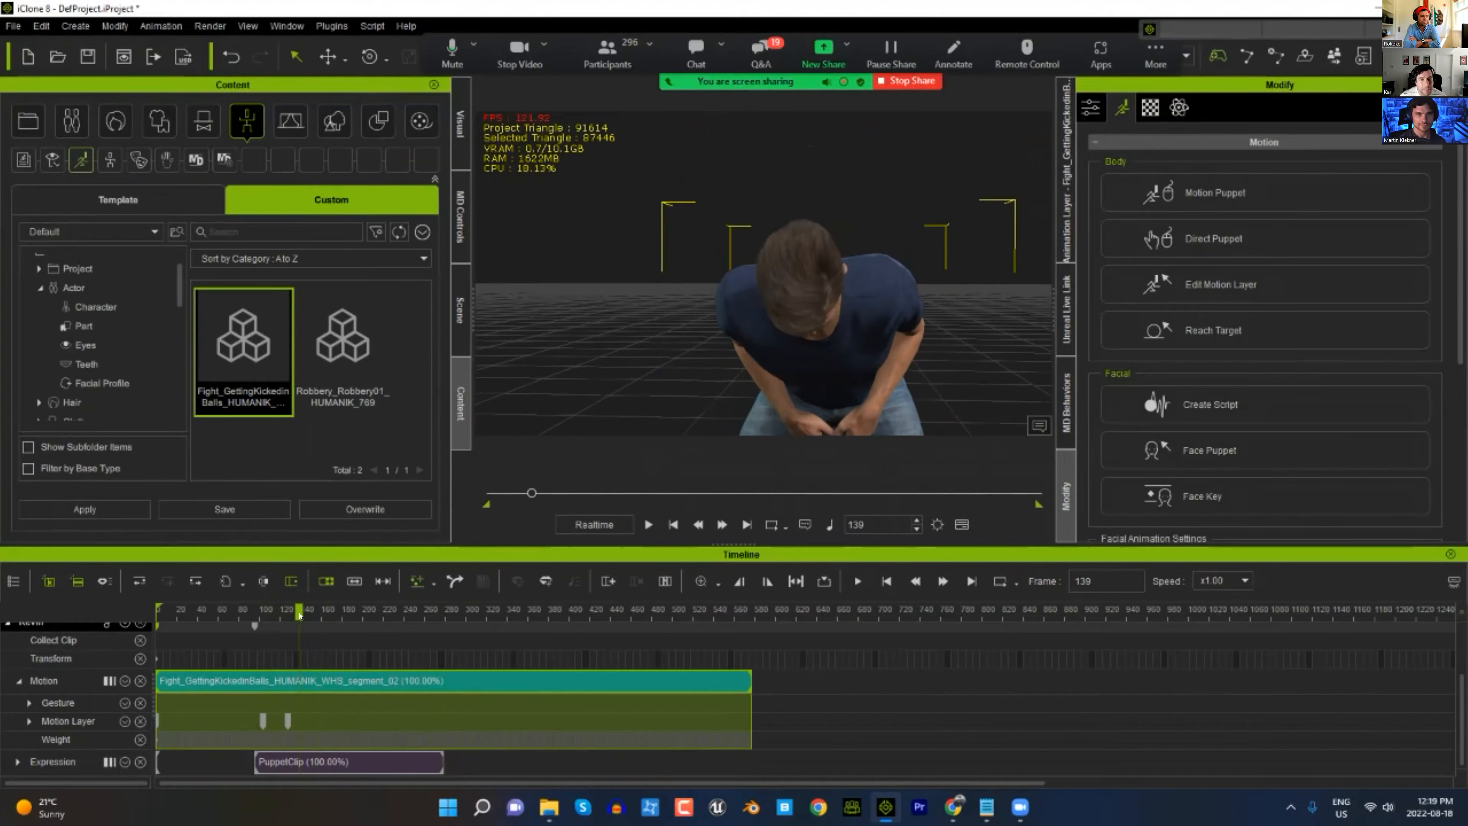
{"action": "left_click_drag", "start_coordinate": [334, 761], "coordinate": [272, 761]}
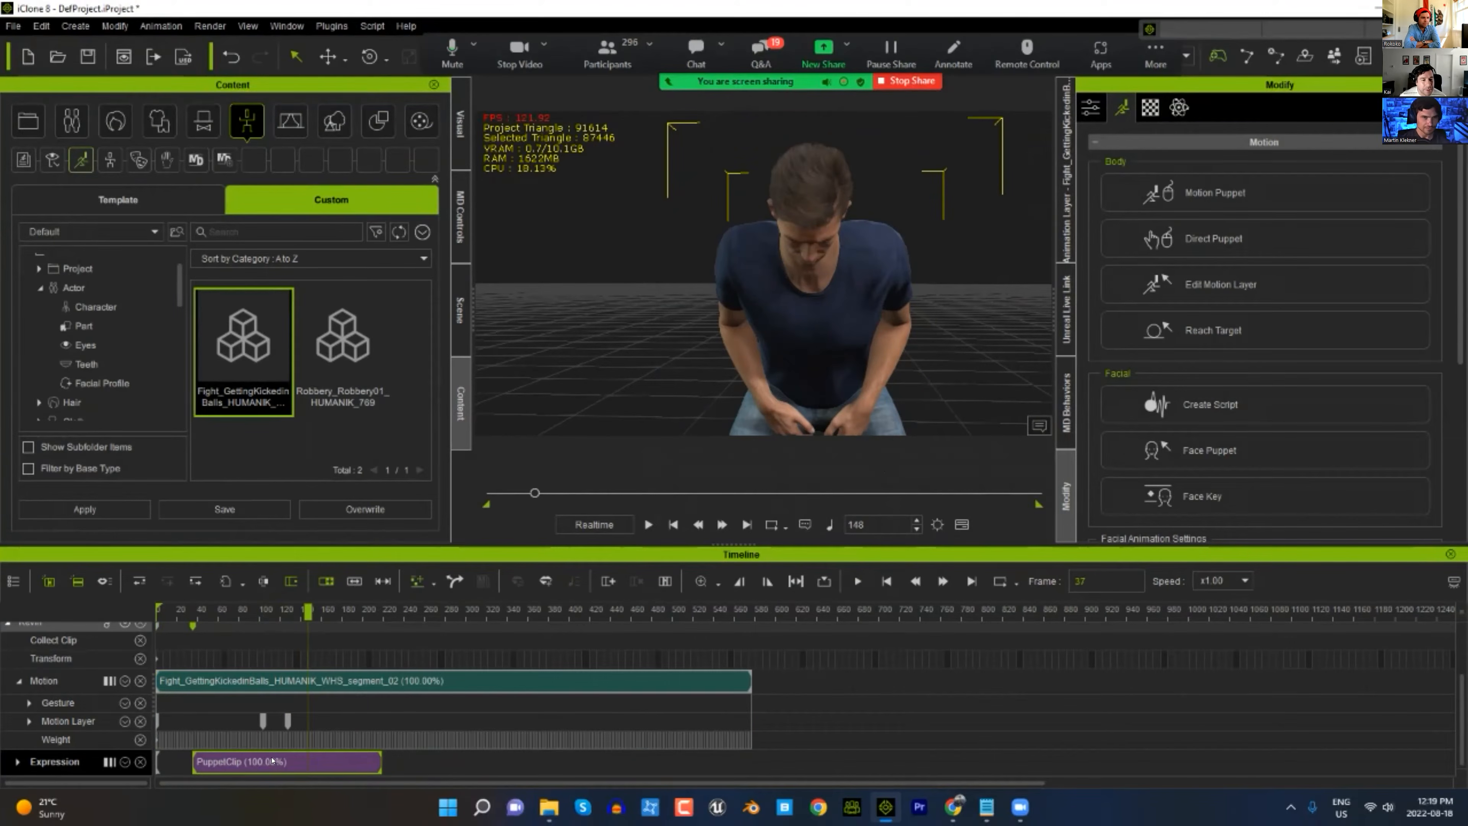
{"action": "left_click_drag", "start_coordinate": [189, 614], "coordinate": [259, 606]}
{"action": "middle_click_drag", "start_coordinate": [777, 264], "coordinate": [740, 376]}
{"action": "scroll", "coordinate": [740, 376], "scroll_direction": "down", "scroll_amount": 3}
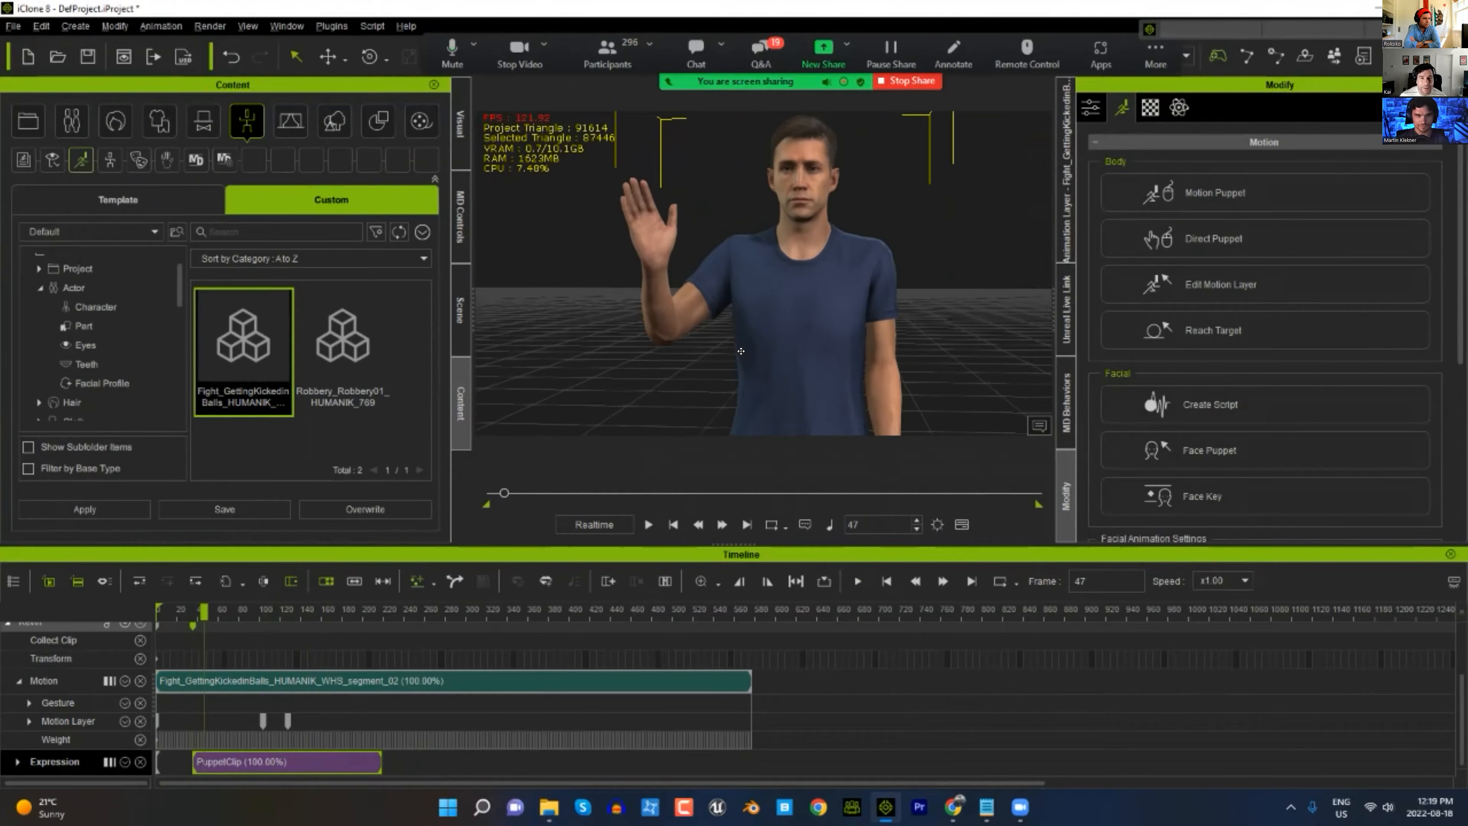
{"action": "left_click_drag", "start_coordinate": [210, 614], "coordinate": [267, 615]}
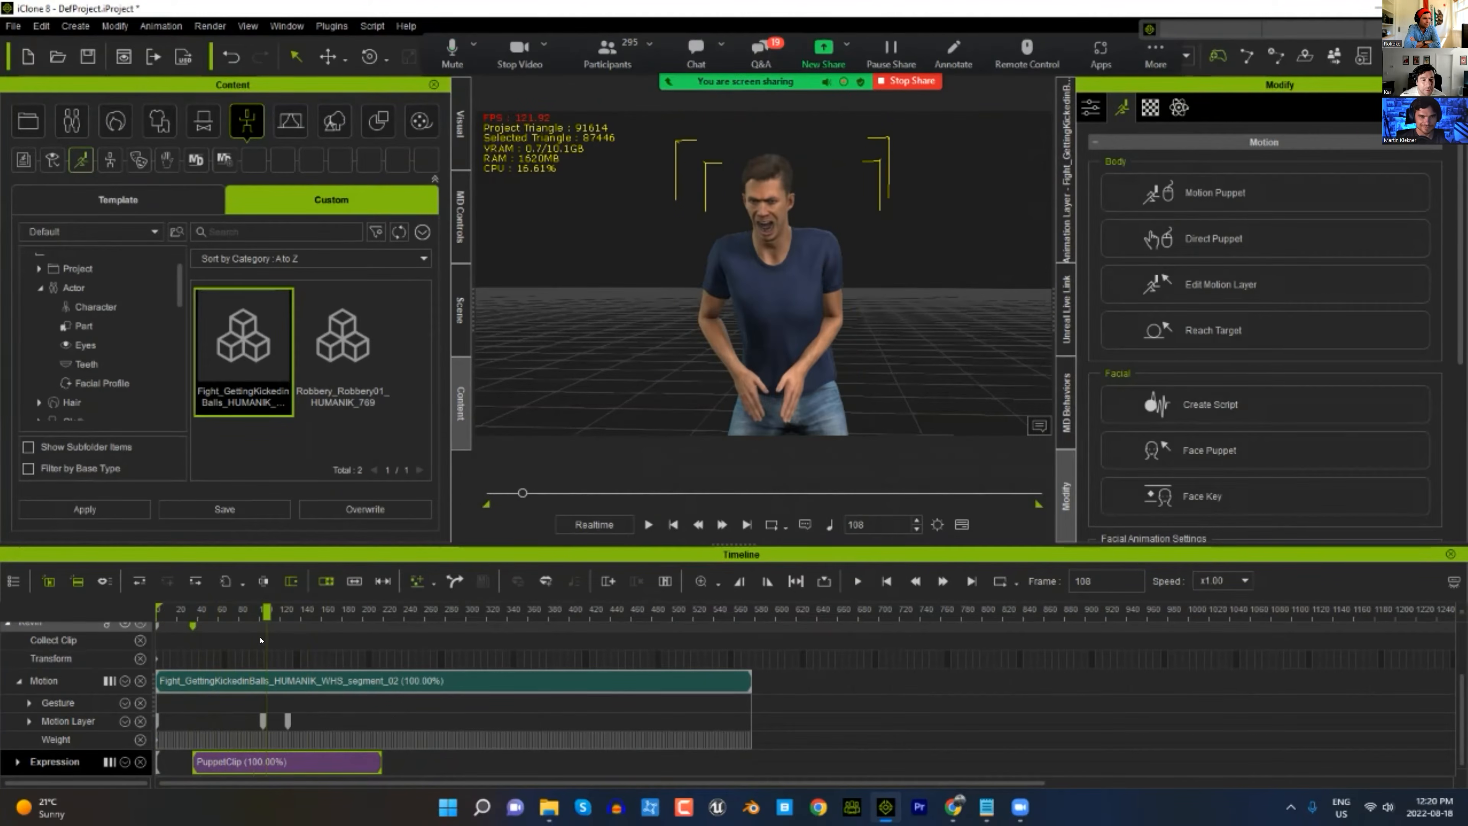
{"action": "left_click_drag", "start_coordinate": [283, 763], "coordinate": [293, 763]}
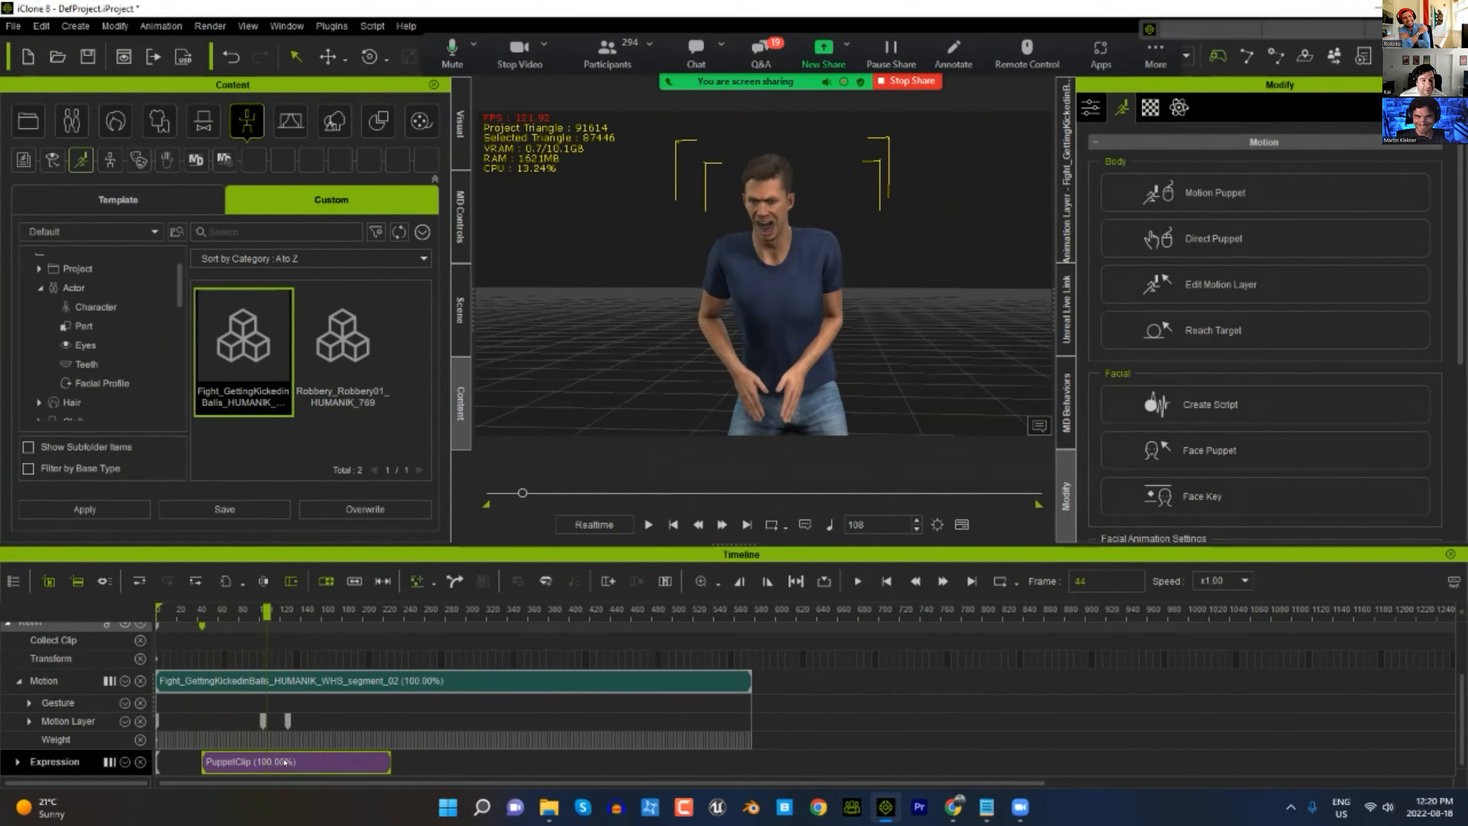
- Scrub through the kick reaction up to frame 225 and back to frame 110 to check the expression timing
{"action": "left_click_drag", "start_coordinate": [248, 614], "coordinate": [380, 630]}
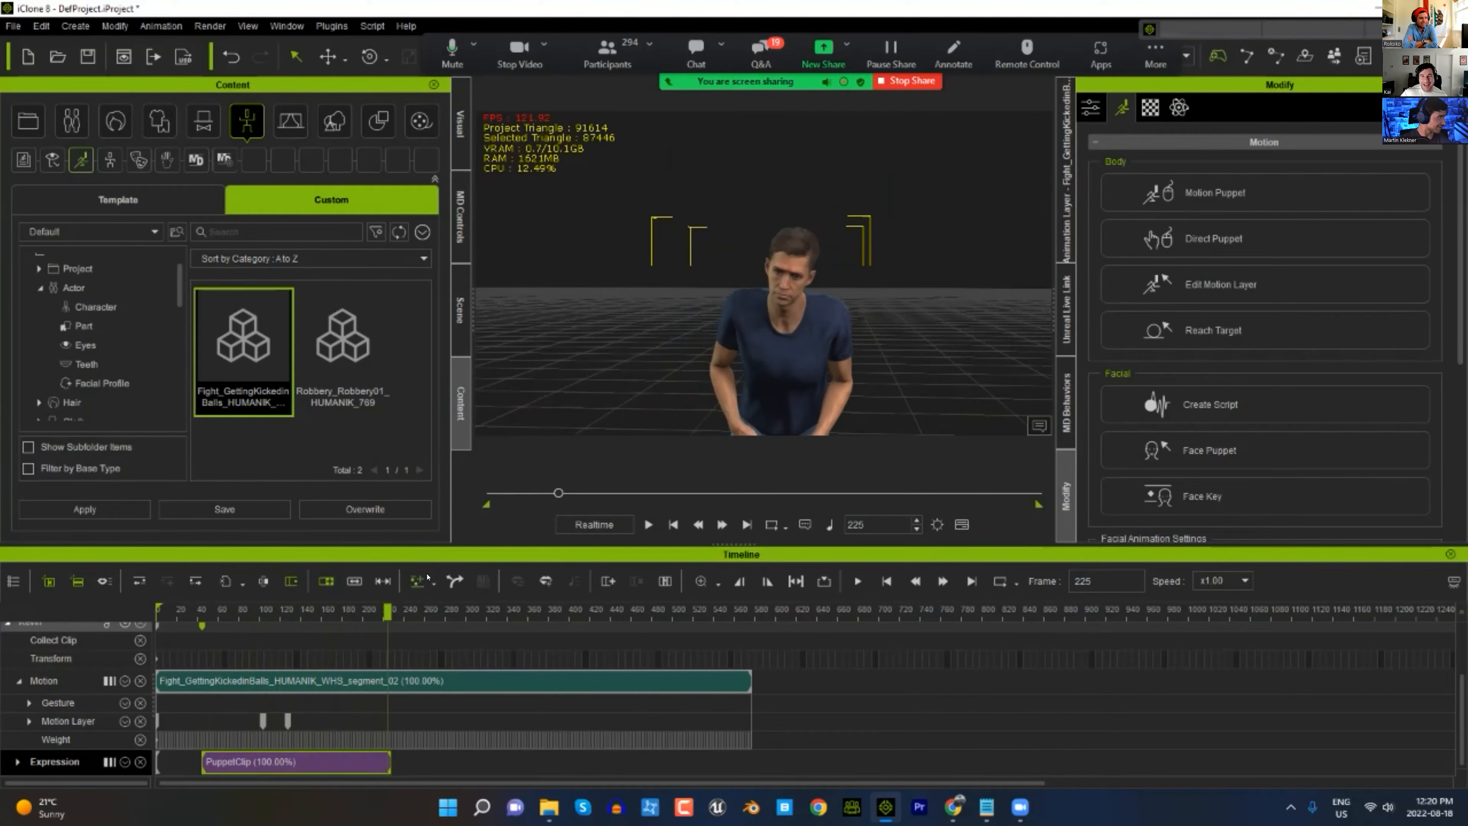
{"action": "mouse_move", "coordinate": [310, 617]}
{"action": "left_mouse_down"}
{"action": "mouse_move", "coordinate": [244, 614]}
{"action": "mouse_move", "coordinate": [294, 613]}
{"action": "left_mouse_up"}
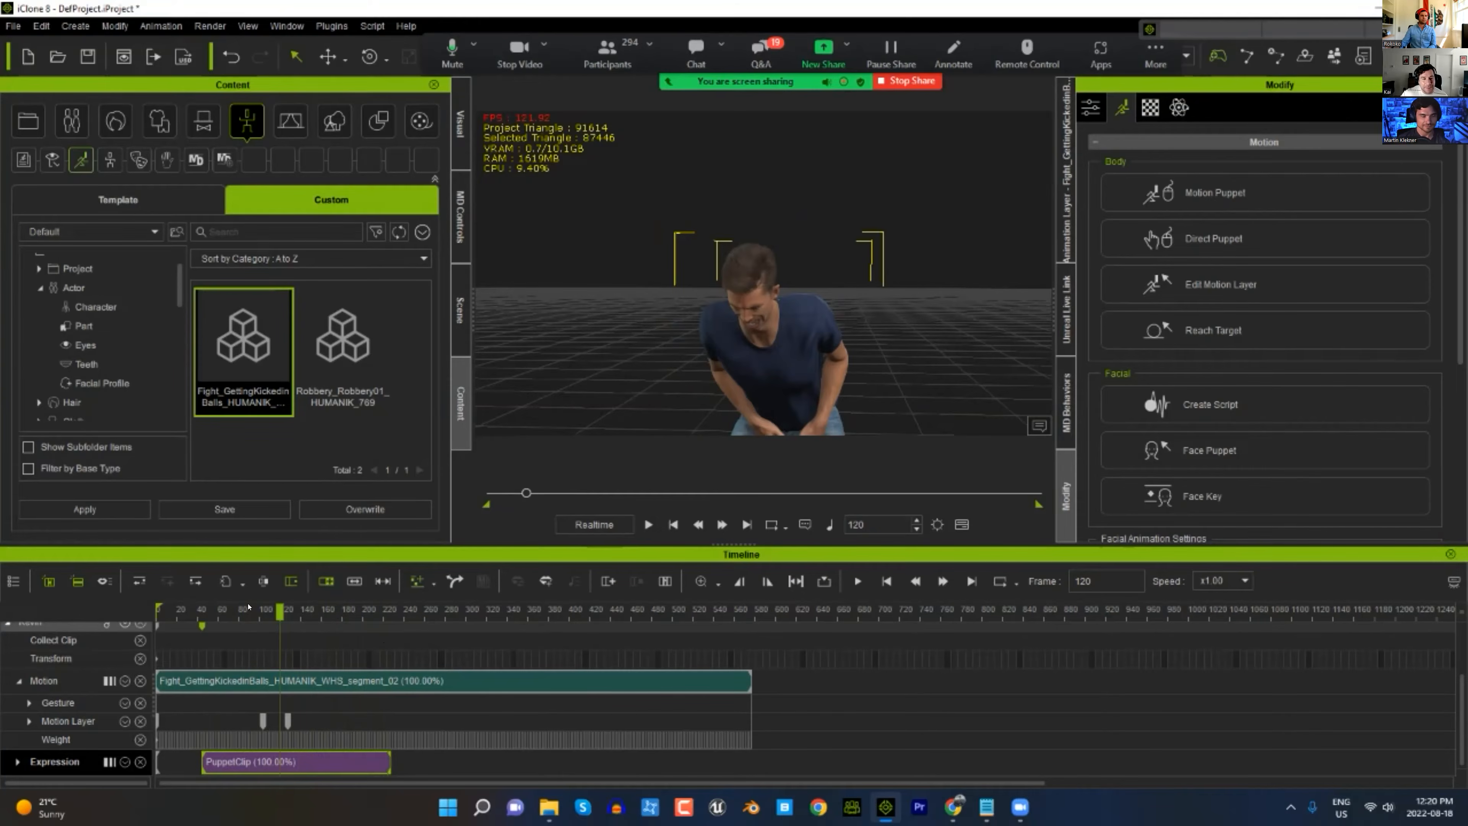
{"action": "left_click_drag", "start_coordinate": [260, 608], "coordinate": [269, 606]}
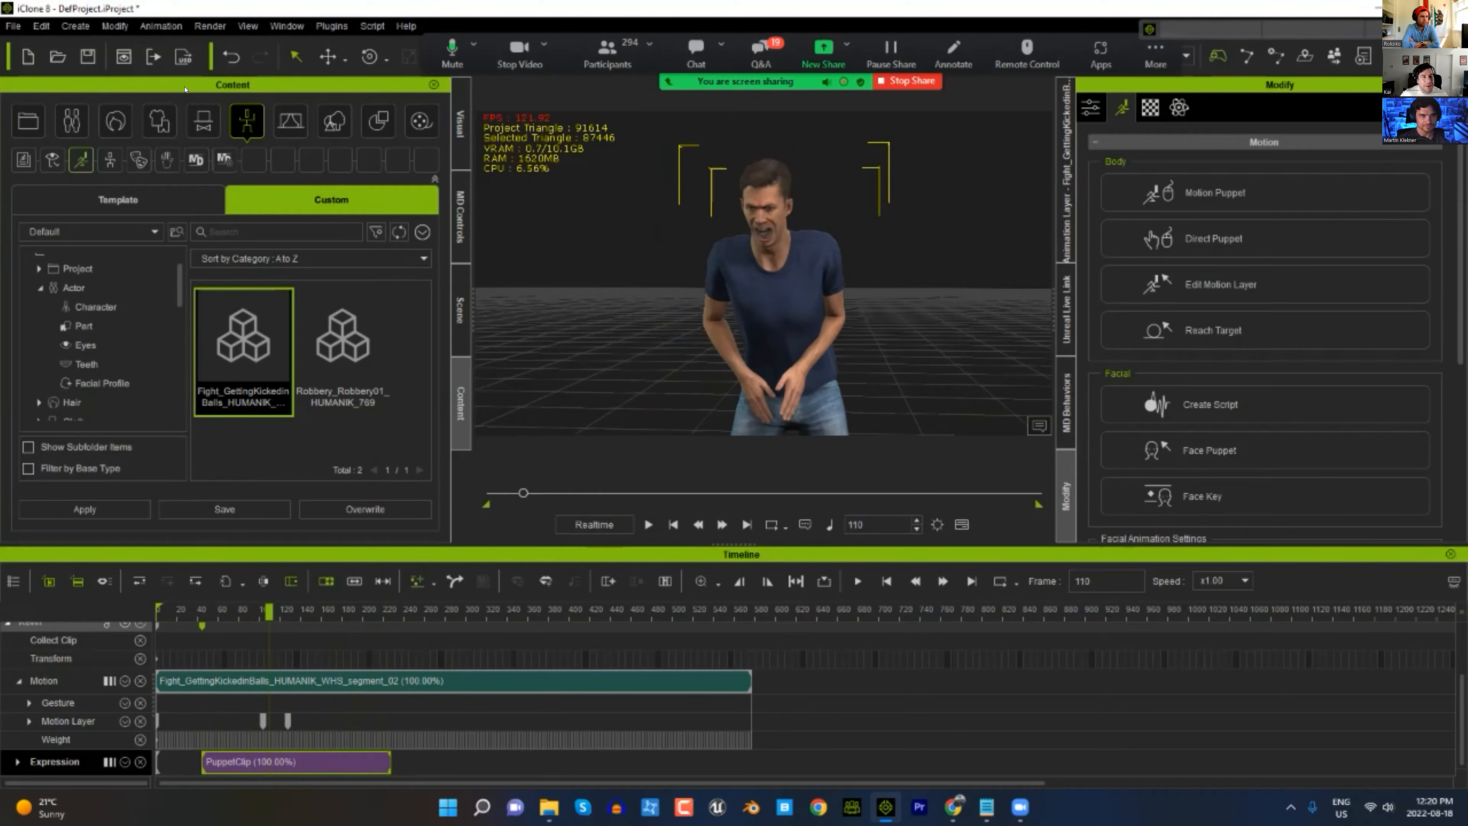
- Browse the template character library with the timeline hidden, including the Stylized and Creature categories
{"action": "left_click", "coordinate": [71, 121]}
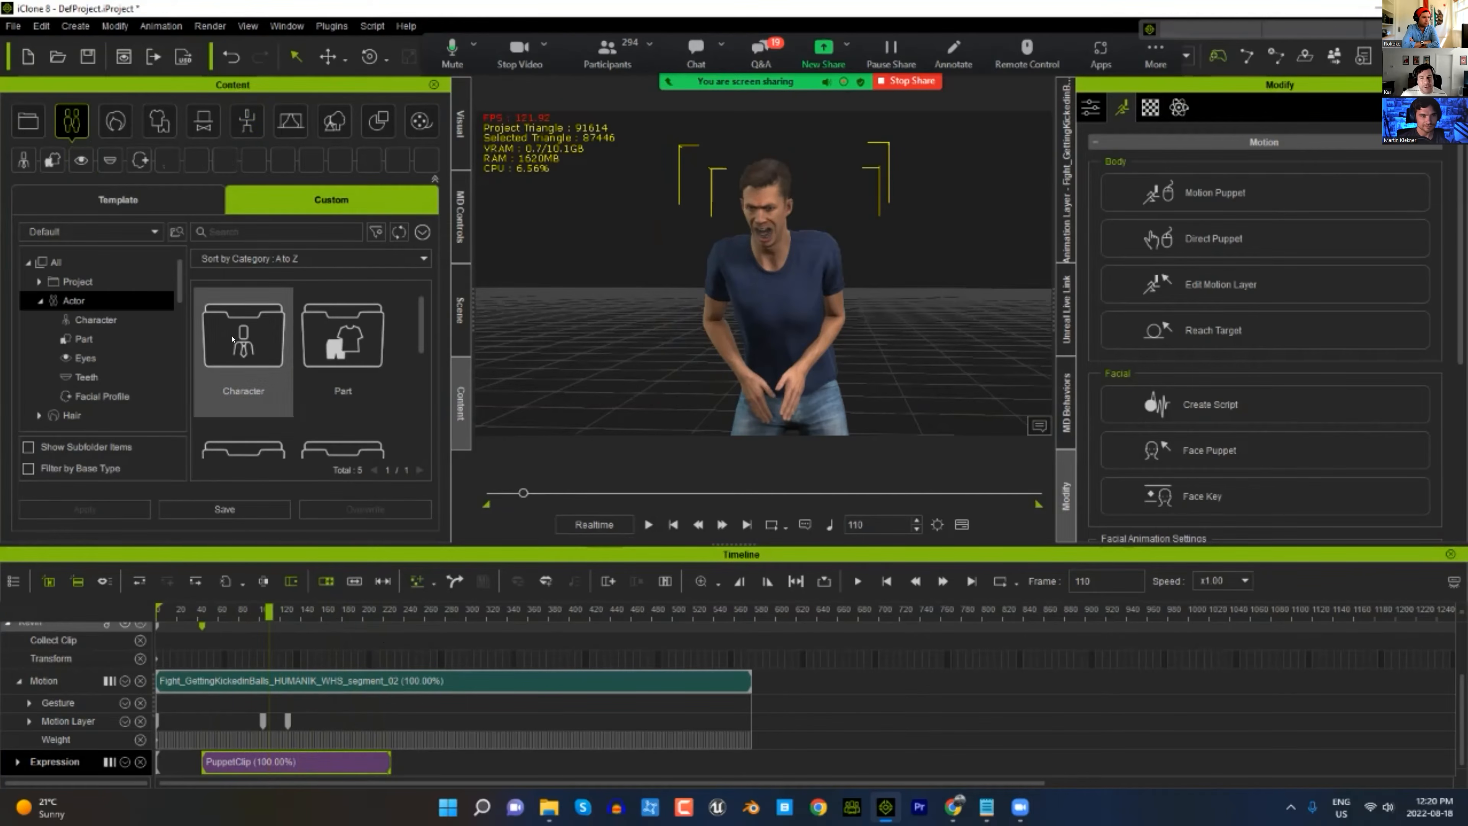
{"action": "key", "text": "F3"}
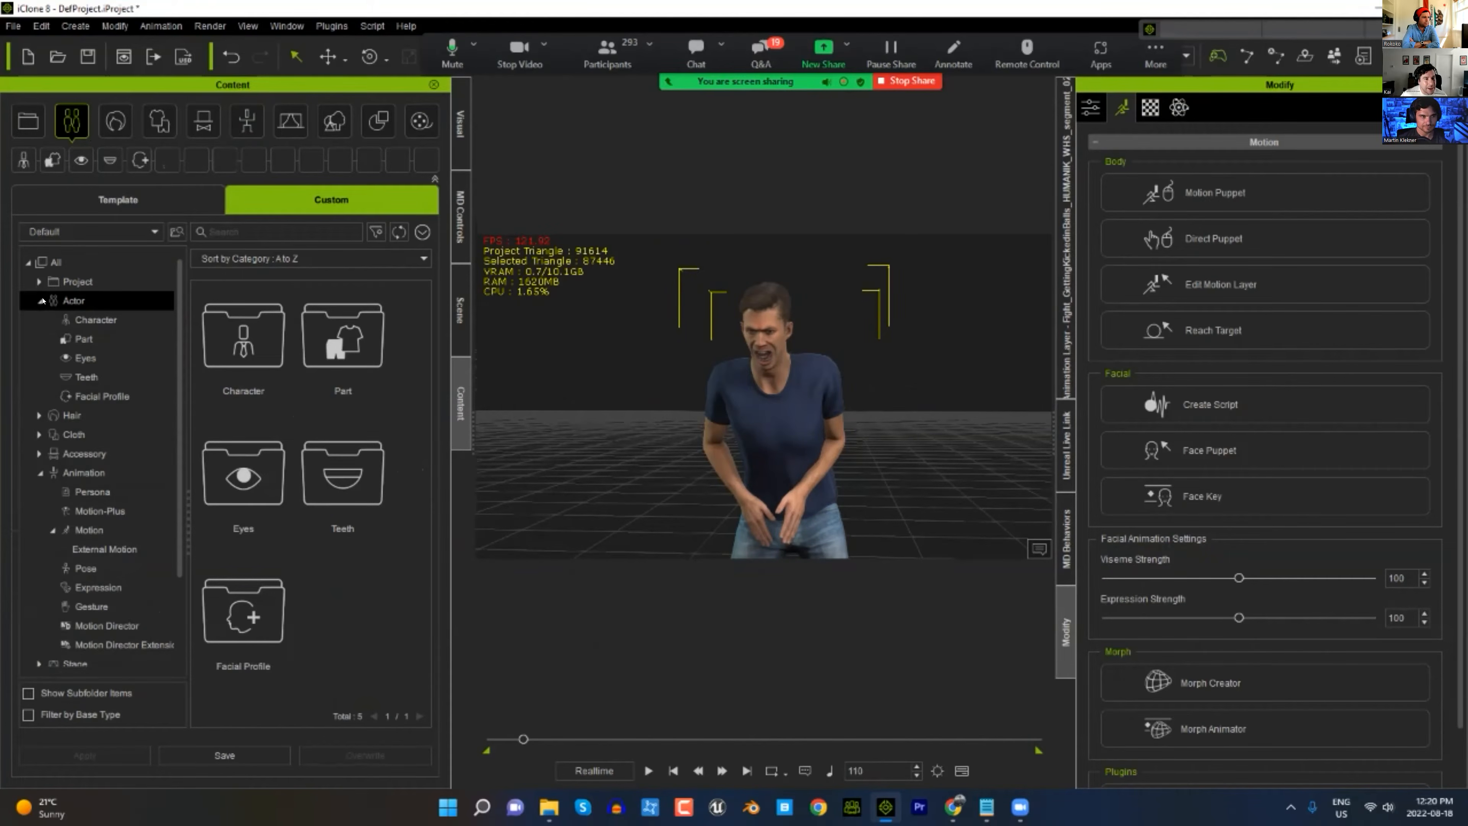
{"action": "left_click", "coordinate": [117, 200]}
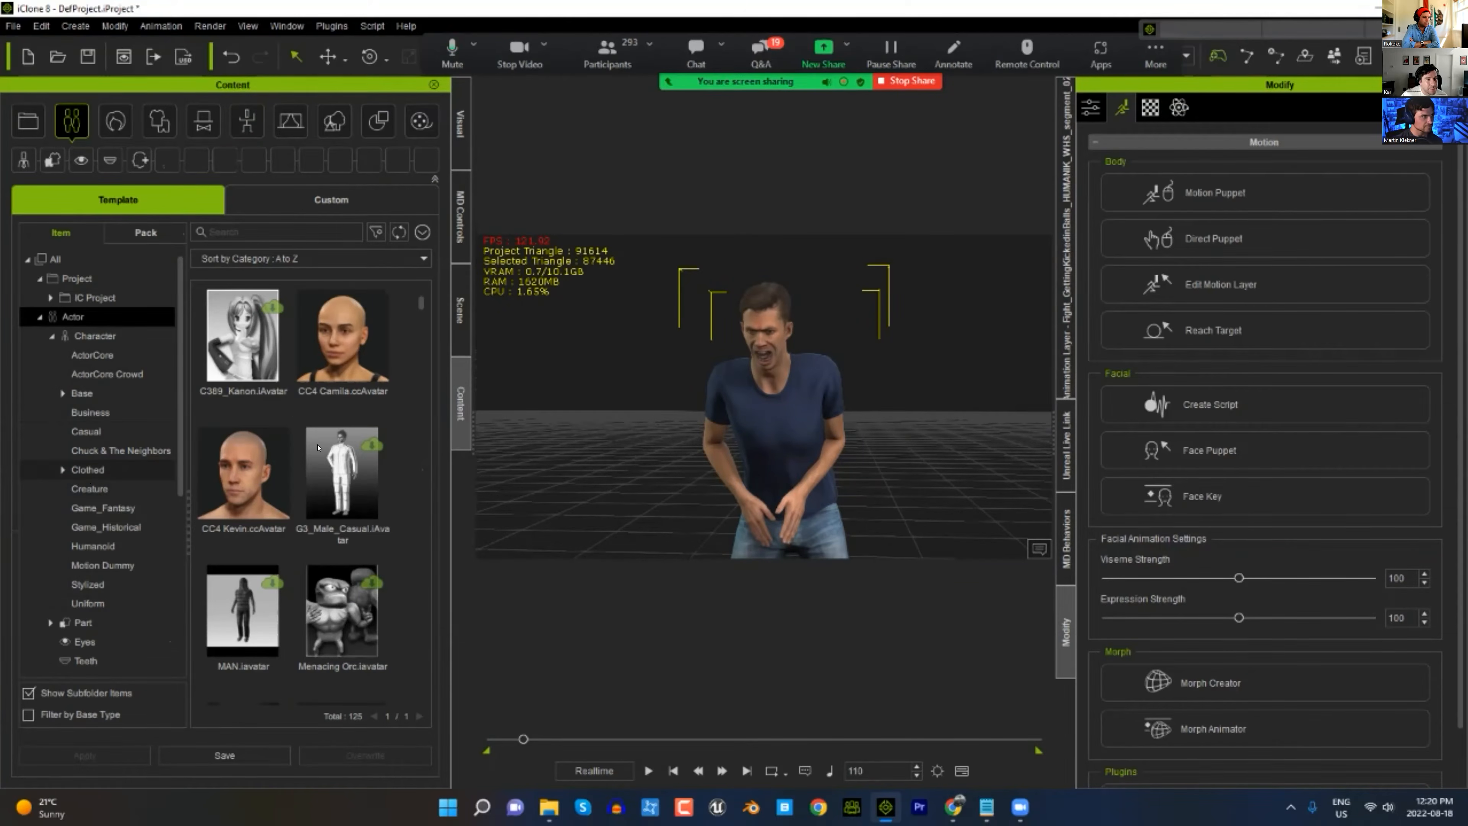
{"action": "scroll", "coordinate": [419, 407], "scroll_direction": "down", "scroll_amount": 2}
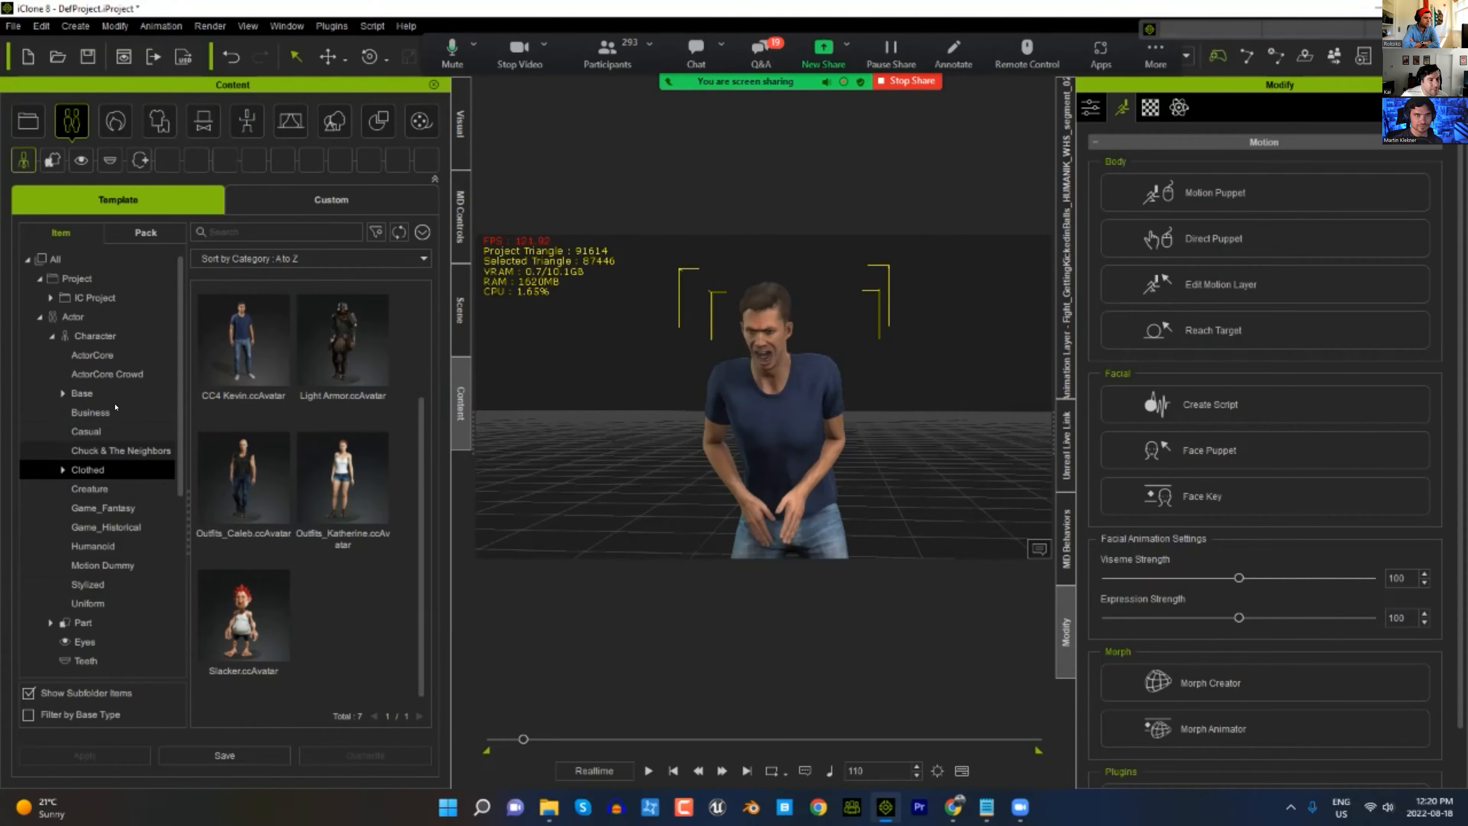
{"action": "left_click", "coordinate": [101, 336]}
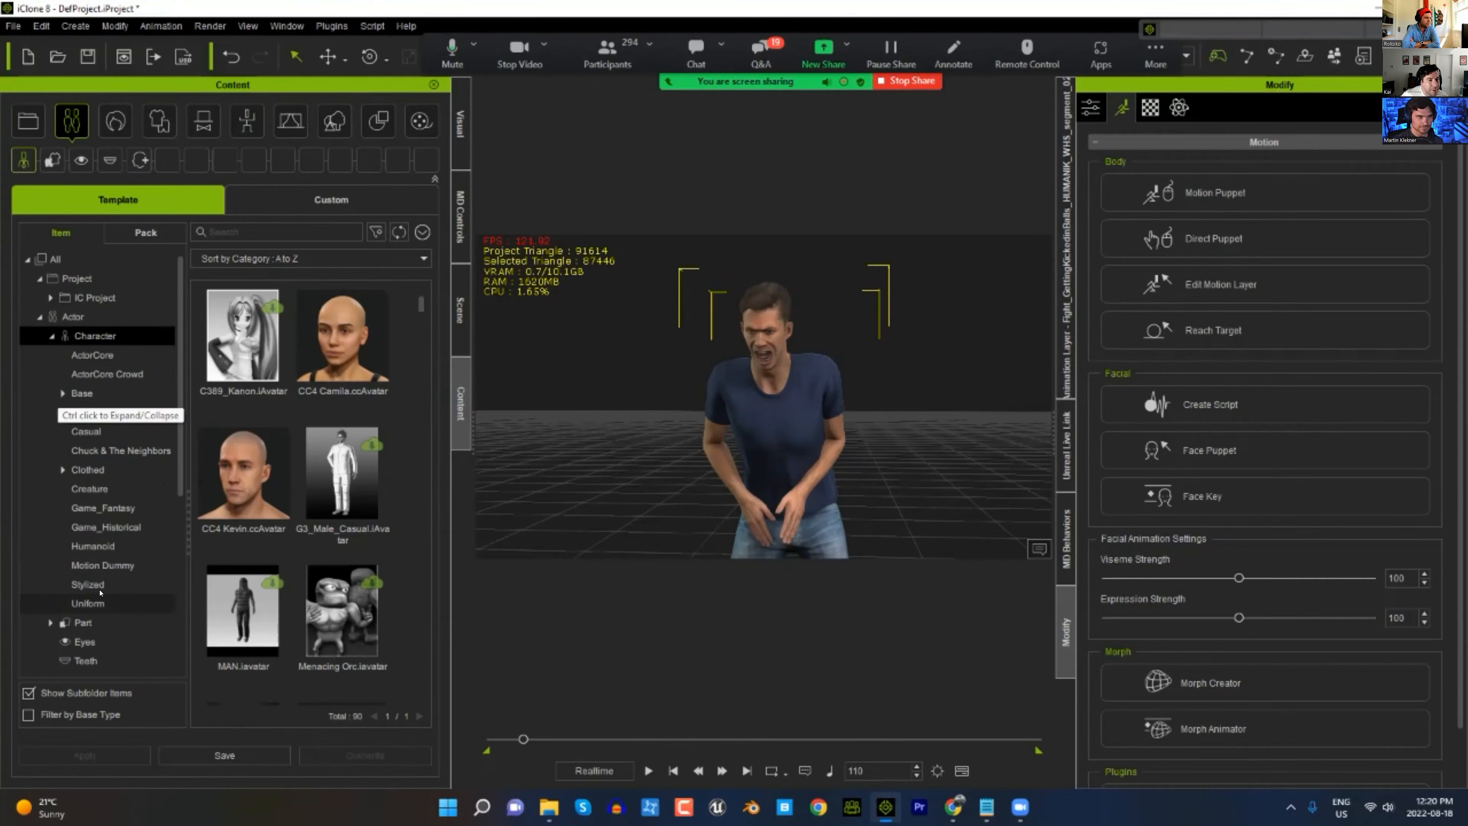
{"action": "left_click", "coordinate": [88, 584]}
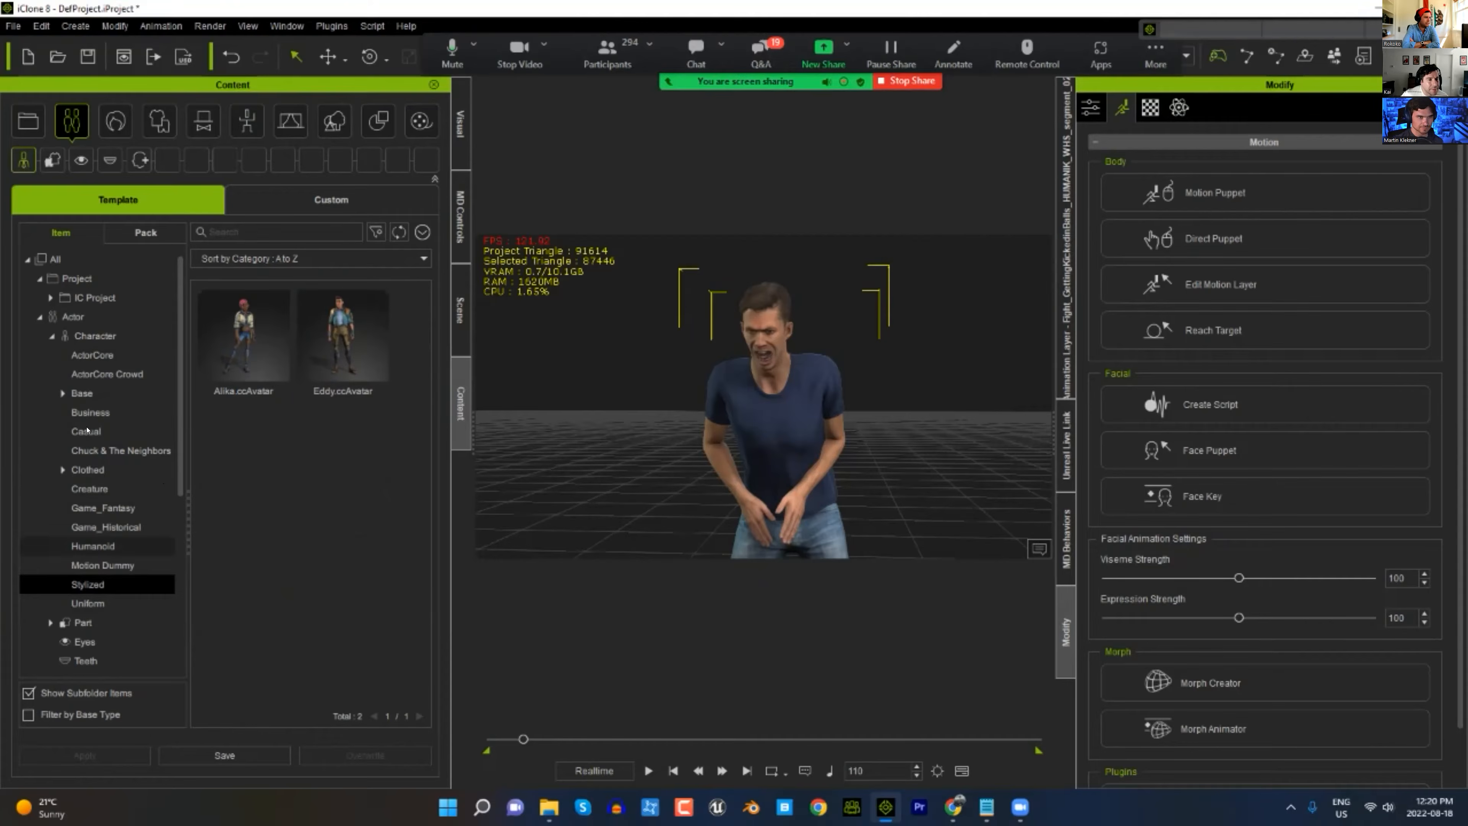
{"action": "left_click", "coordinate": [96, 489]}
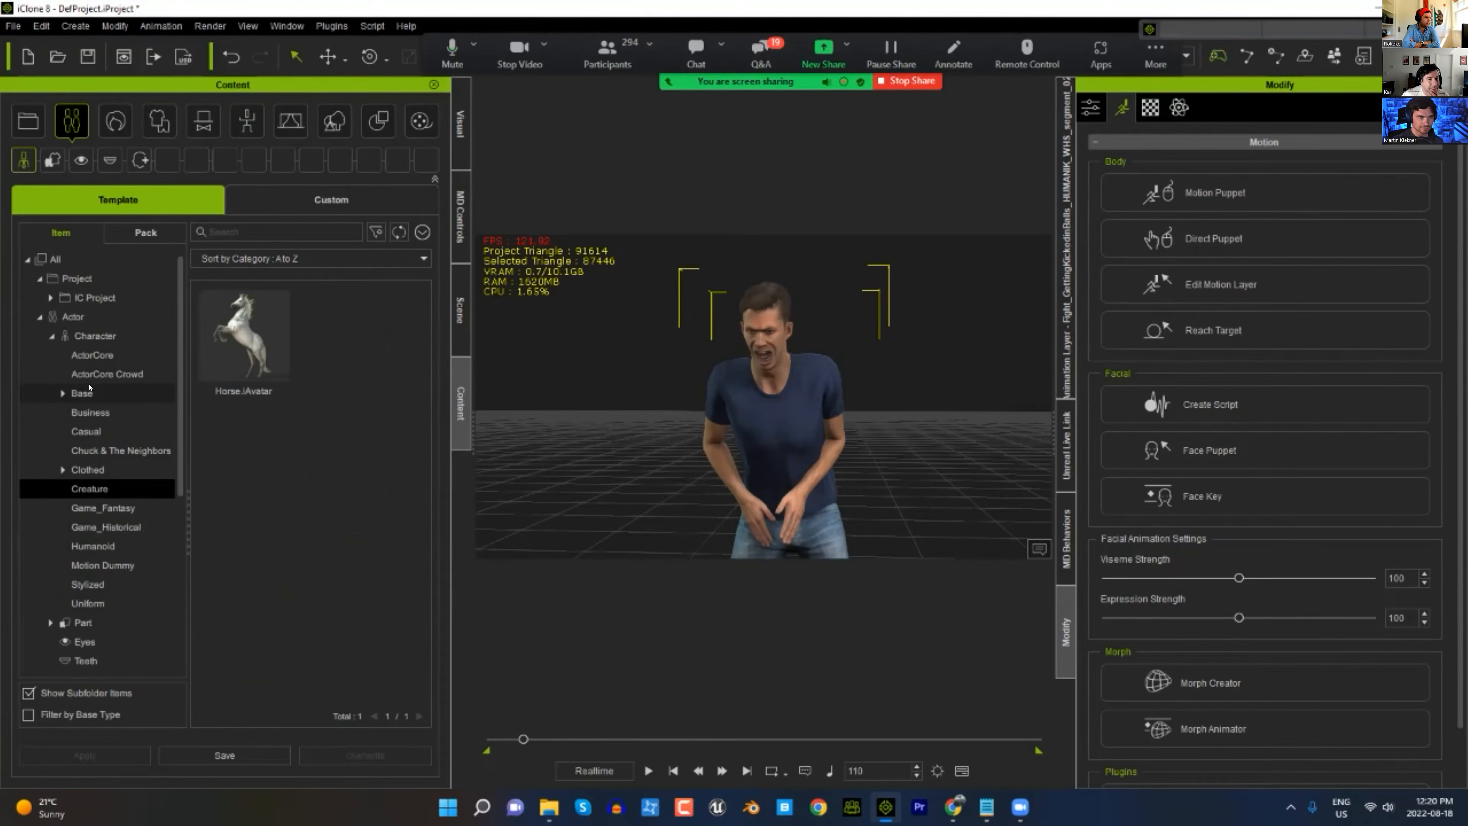
- Replace Kevin with the Slacker avatar from the Clothed character templates, and keep the new character in frame
{"action": "left_click", "coordinate": [64, 470]}
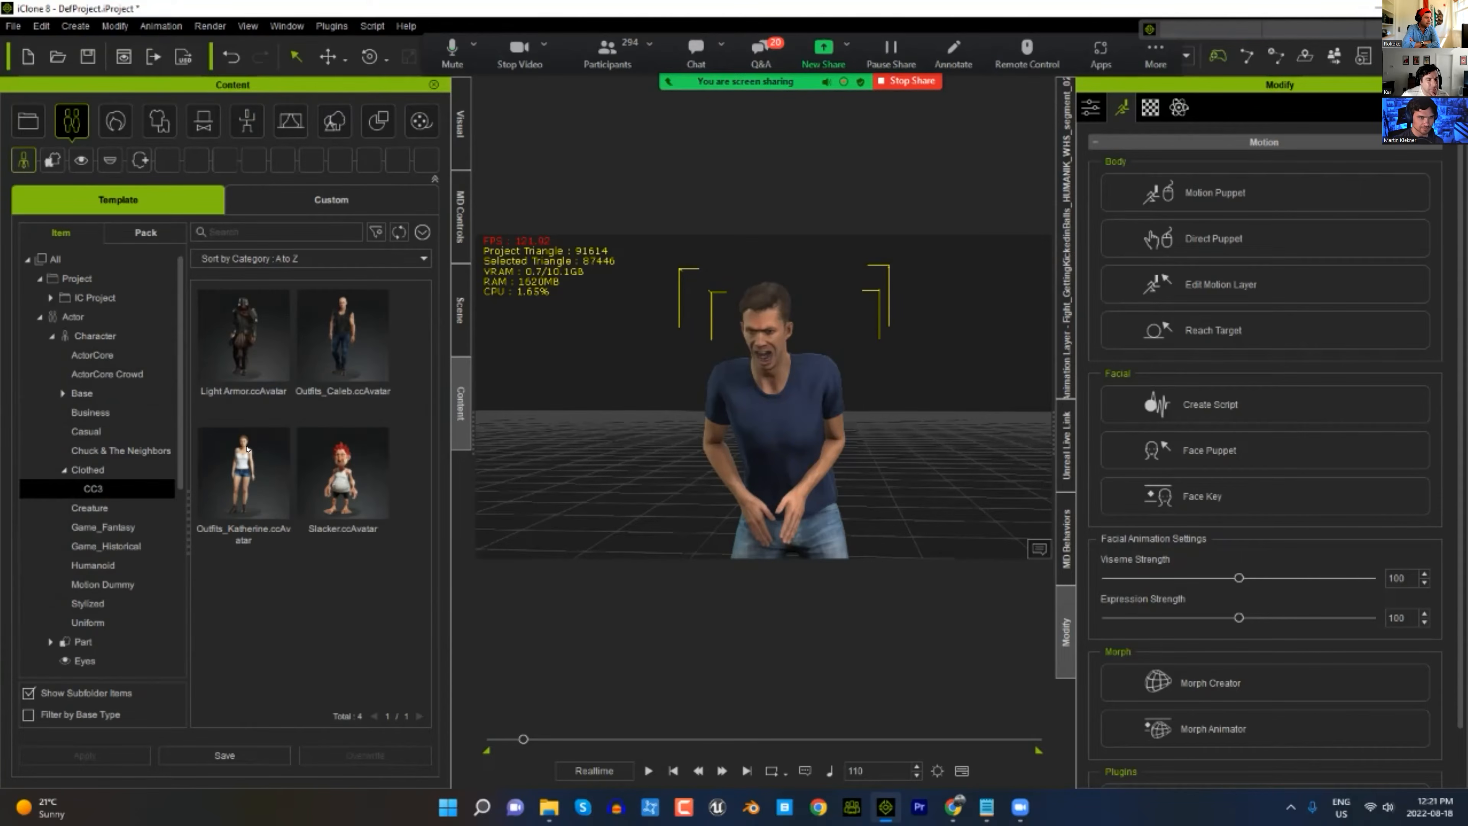
{"action": "left_click", "coordinate": [87, 470]}
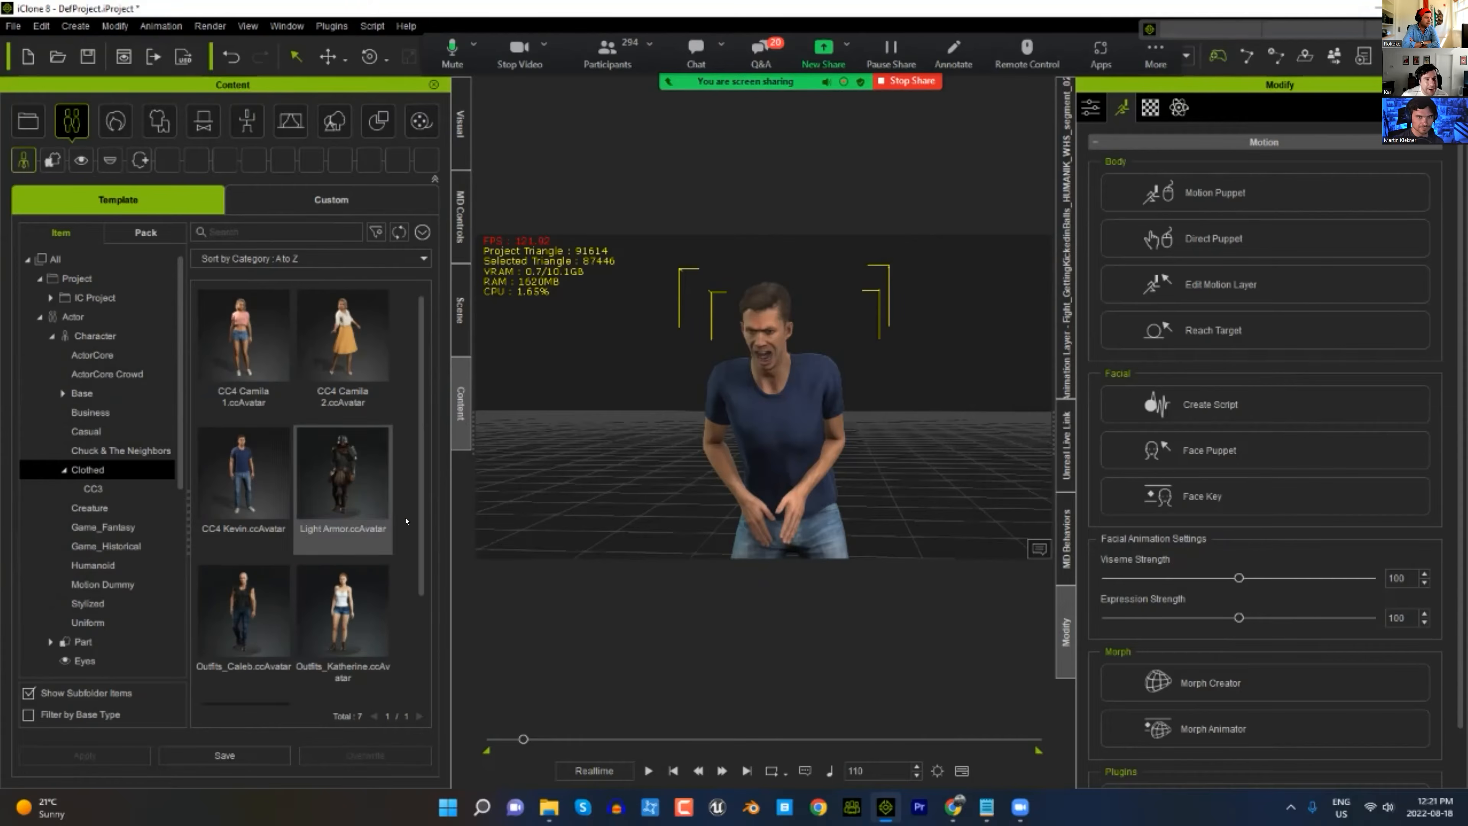
{"action": "scroll", "coordinate": [420, 520], "scroll_direction": "down", "scroll_amount": 2}
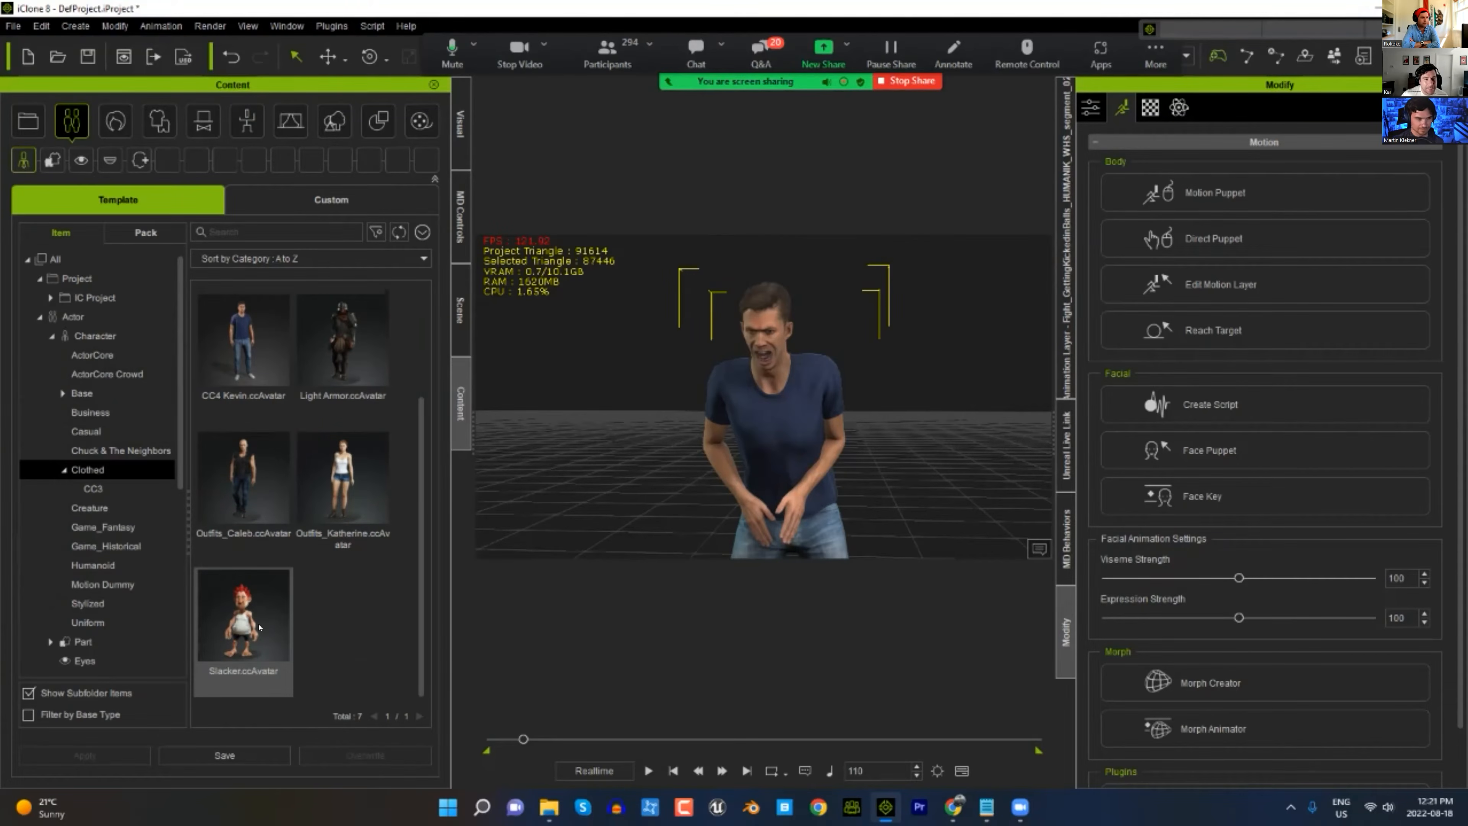
{"action": "double_click", "coordinate": [234, 630]}
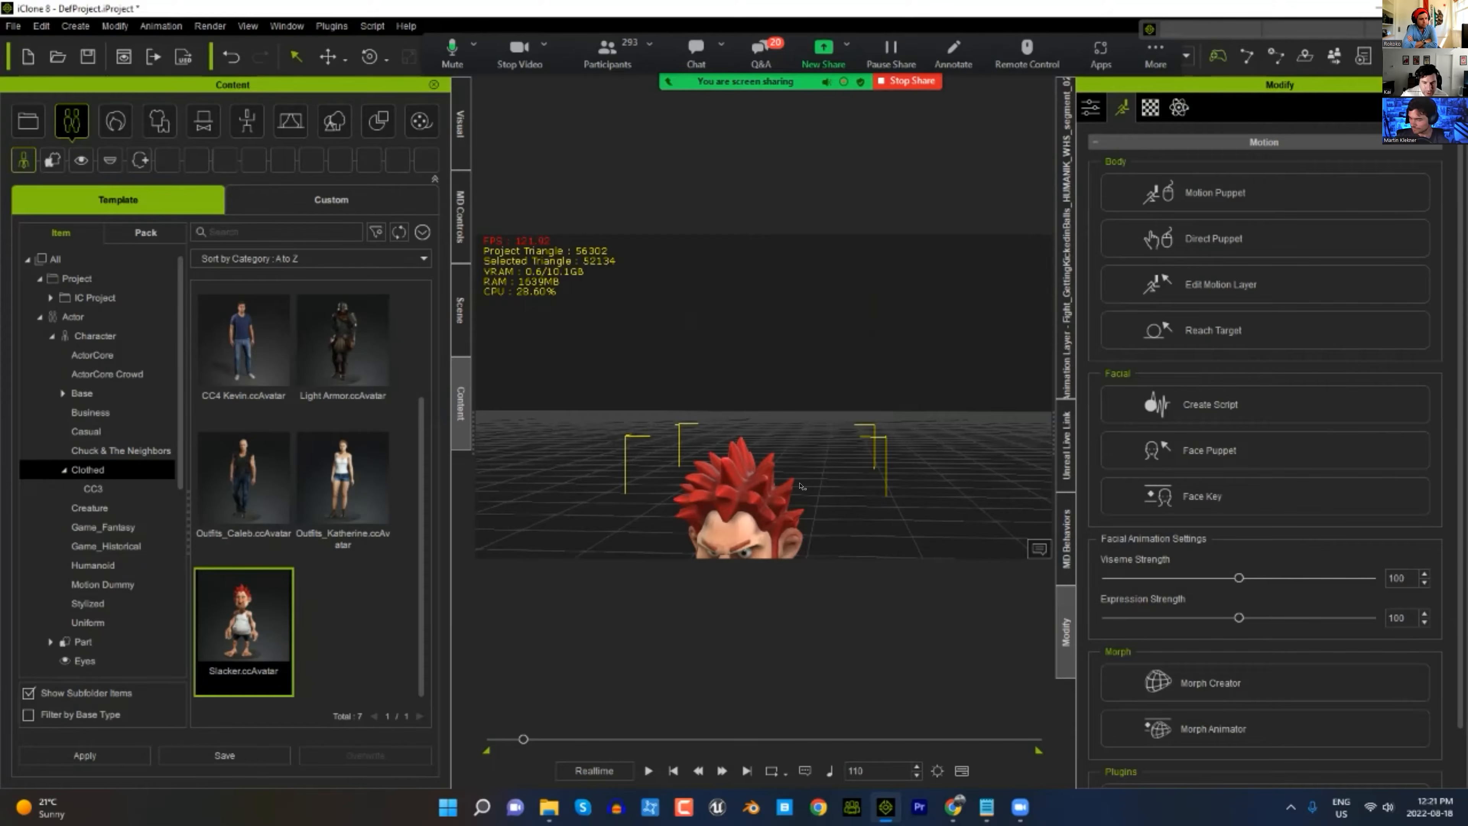
{"action": "middle_click_drag", "start_coordinate": [780, 350], "coordinate": [780, 255]}
{"action": "right_click_drag", "start_coordinate": [779, 255], "coordinate": [798, 448]}
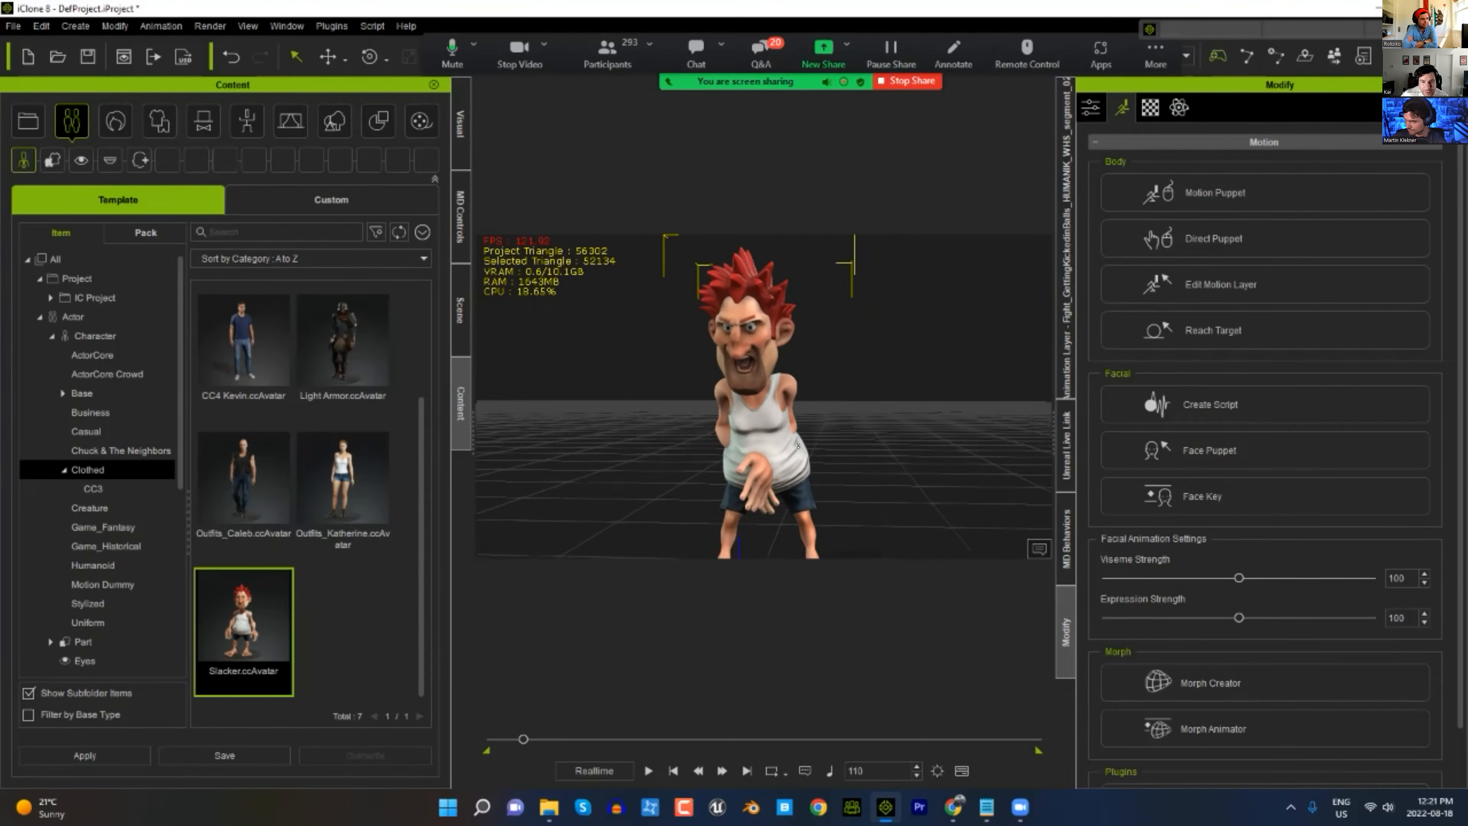
{"action": "left_click_drag", "start_coordinate": [799, 449], "coordinate": [752, 486], "text": "alt"}
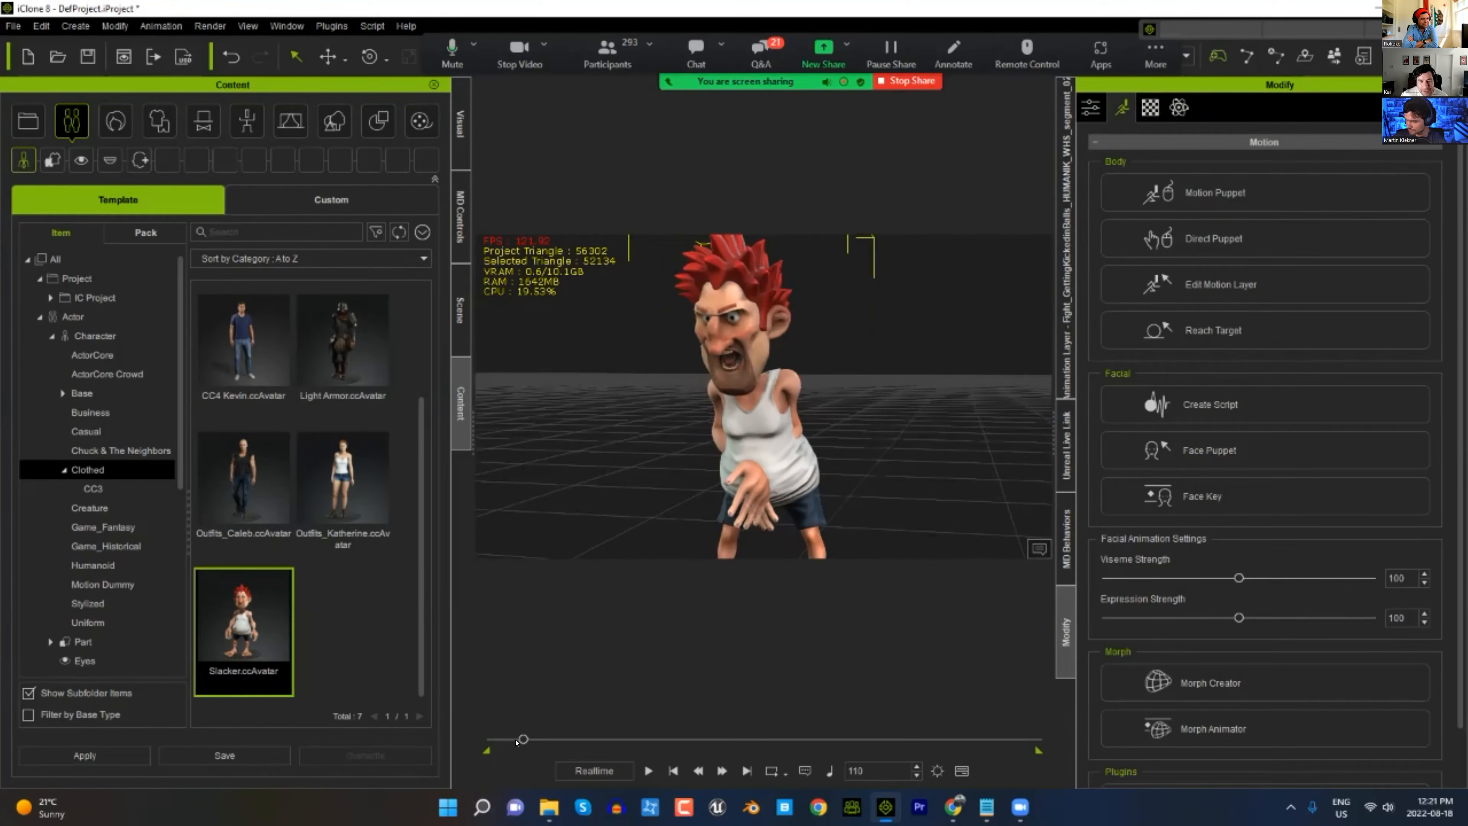
- Bring back the timeline and scrub the Slacker's transferred motion from frame 45 to frame 132
{"action": "left_click_drag", "start_coordinate": [522, 740], "coordinate": [518, 742]}
{"action": "key", "text": "F3"}
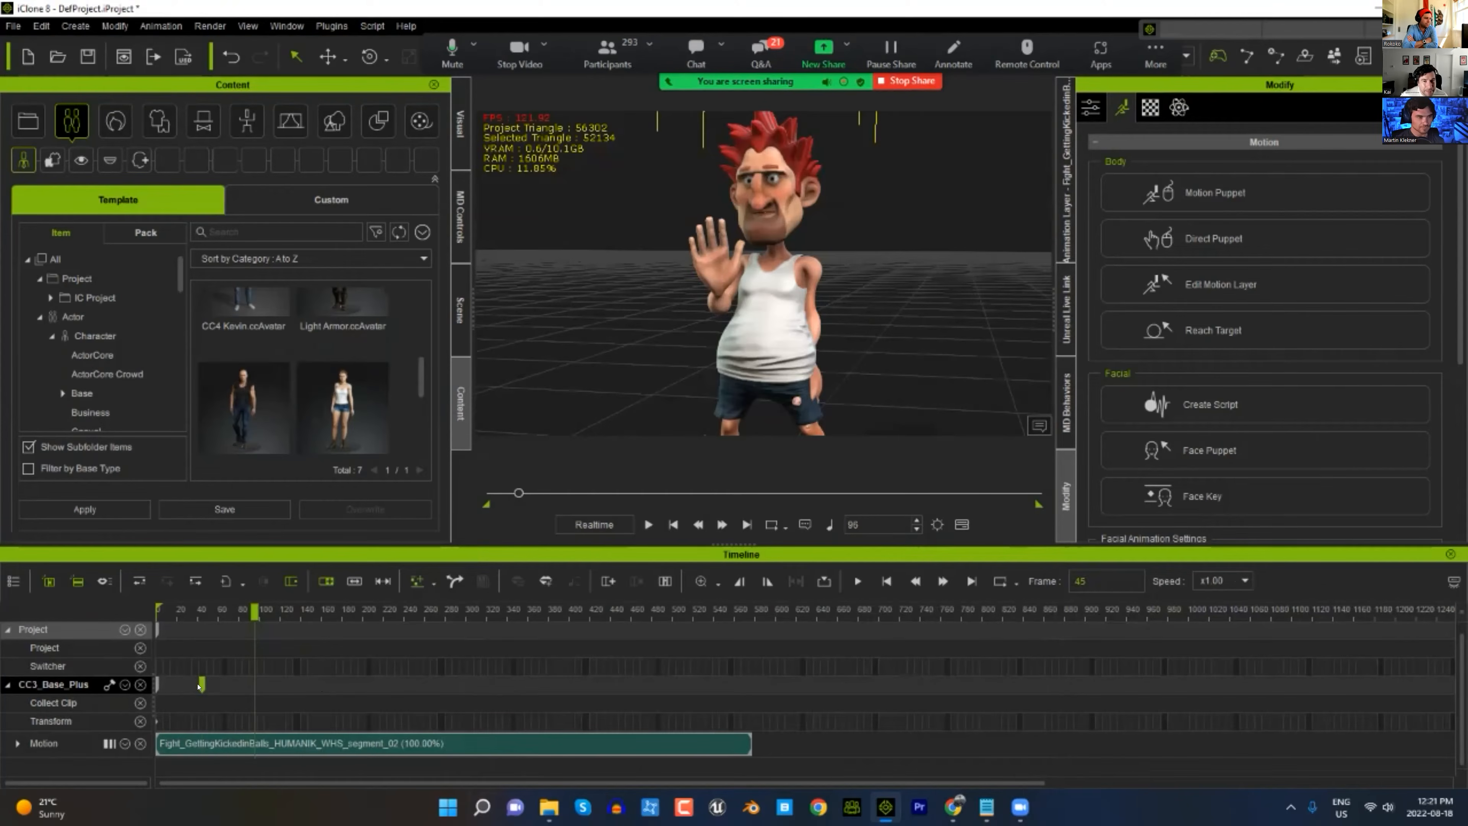
{"action": "left_click", "coordinate": [201, 685]}
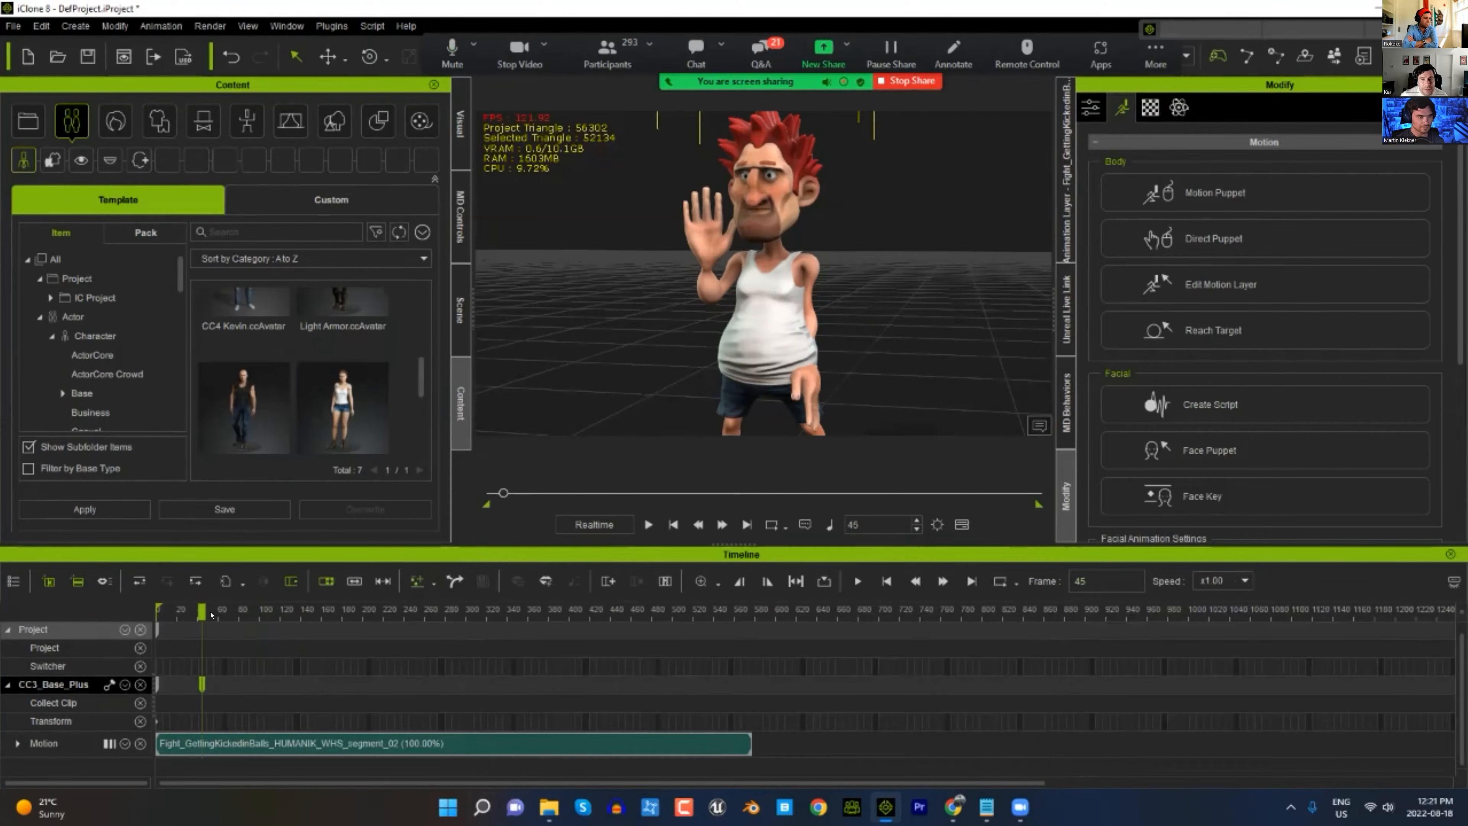
{"action": "left_click_drag", "start_coordinate": [211, 615], "coordinate": [292, 617]}
- Reposition the Slacker's left elbow outward at frame 132 with Edit Motion Layer, and scrub to check the arm
{"action": "left_click", "coordinate": [1220, 284]}
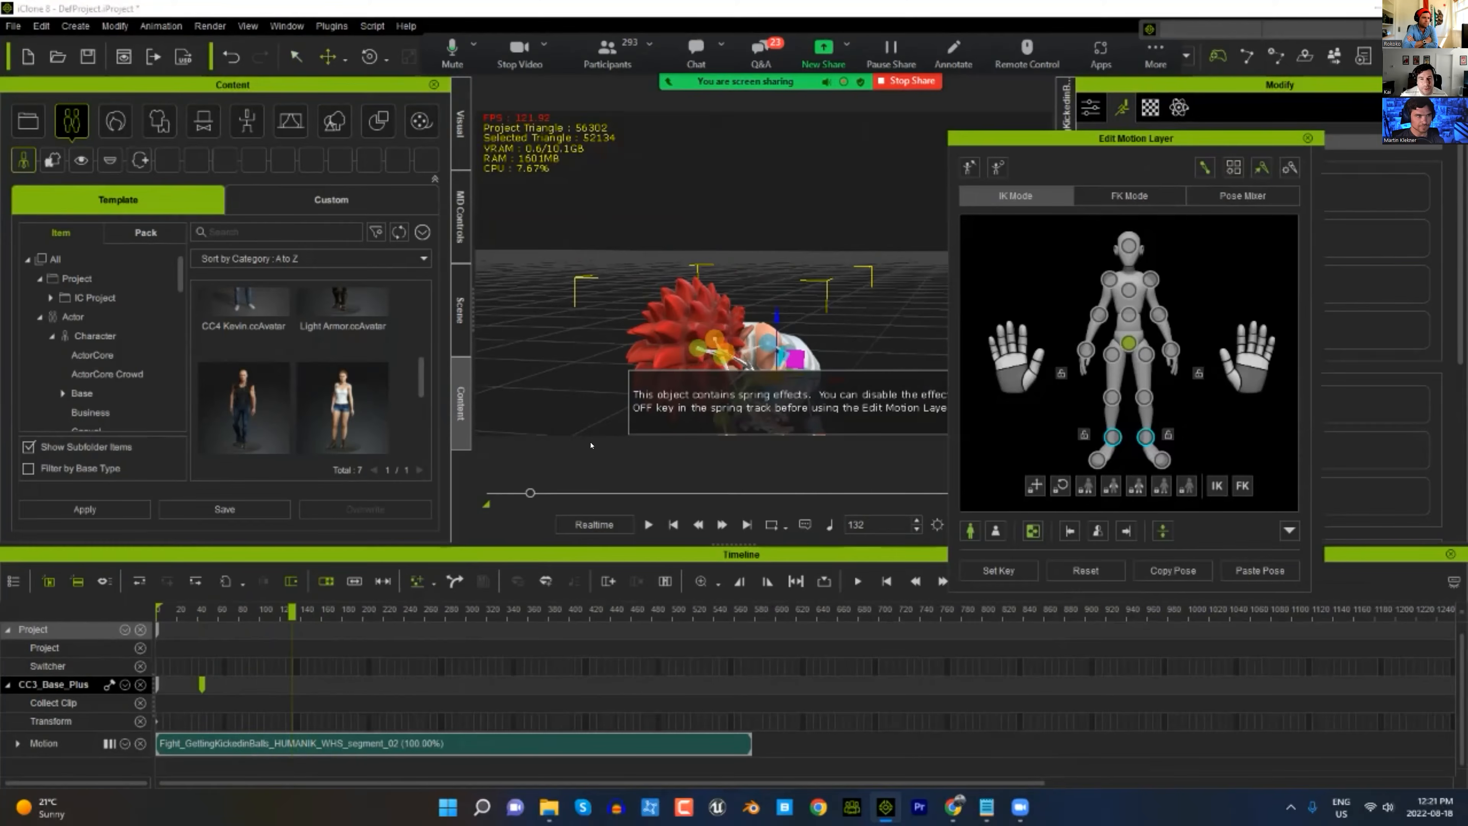
{"action": "right_click_drag", "start_coordinate": [652, 334], "coordinate": [942, 311]}
{"action": "left_click", "coordinate": [1158, 315]}
{"action": "left_click_drag", "start_coordinate": [797, 235], "coordinate": [847, 261]}
{"action": "key", "text": "e"}
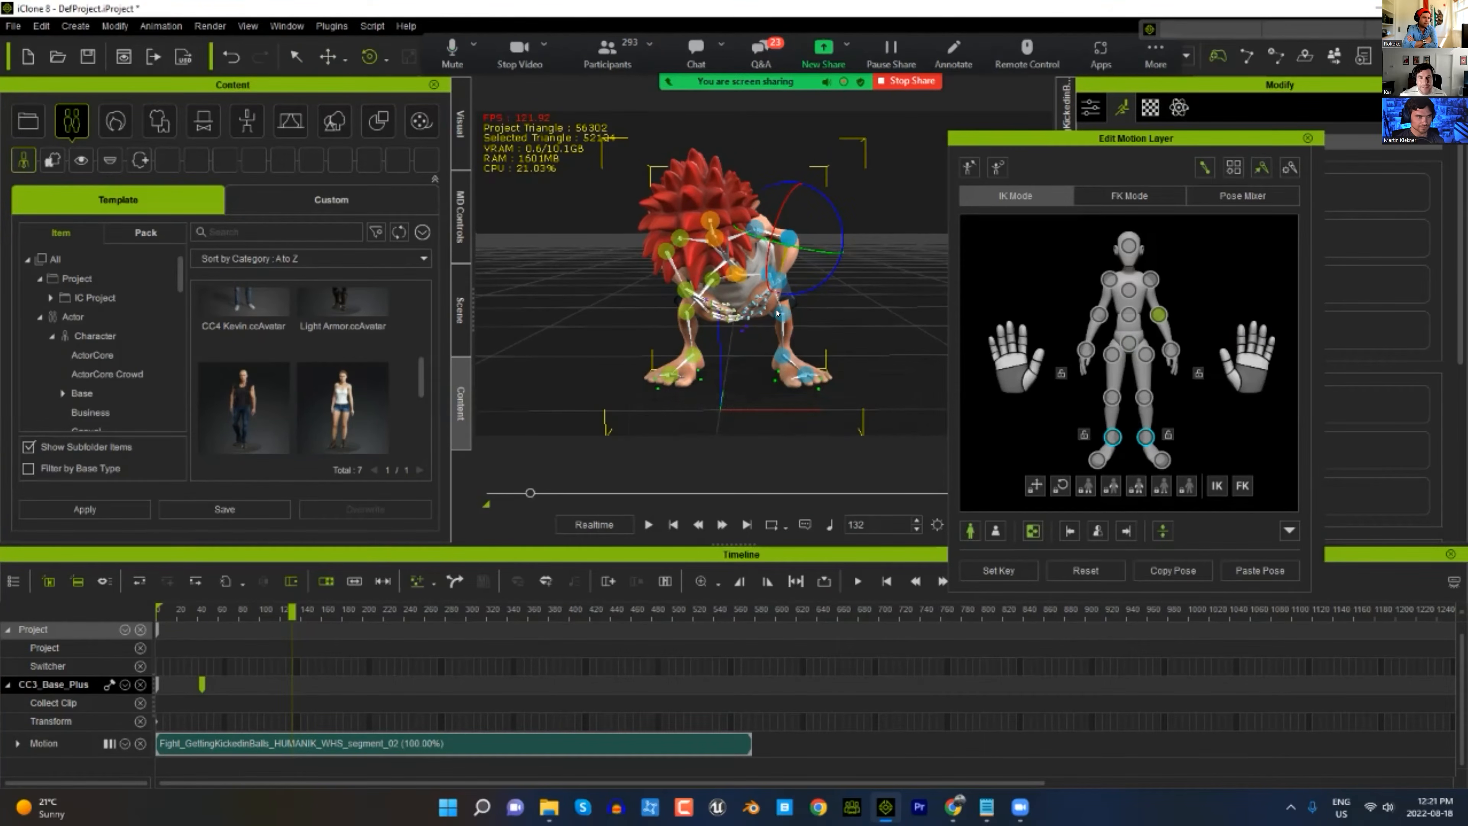
{"action": "right_click_drag", "start_coordinate": [785, 300], "coordinate": [650, 255]}
{"action": "left_click_drag", "start_coordinate": [274, 615], "coordinate": [345, 606]}
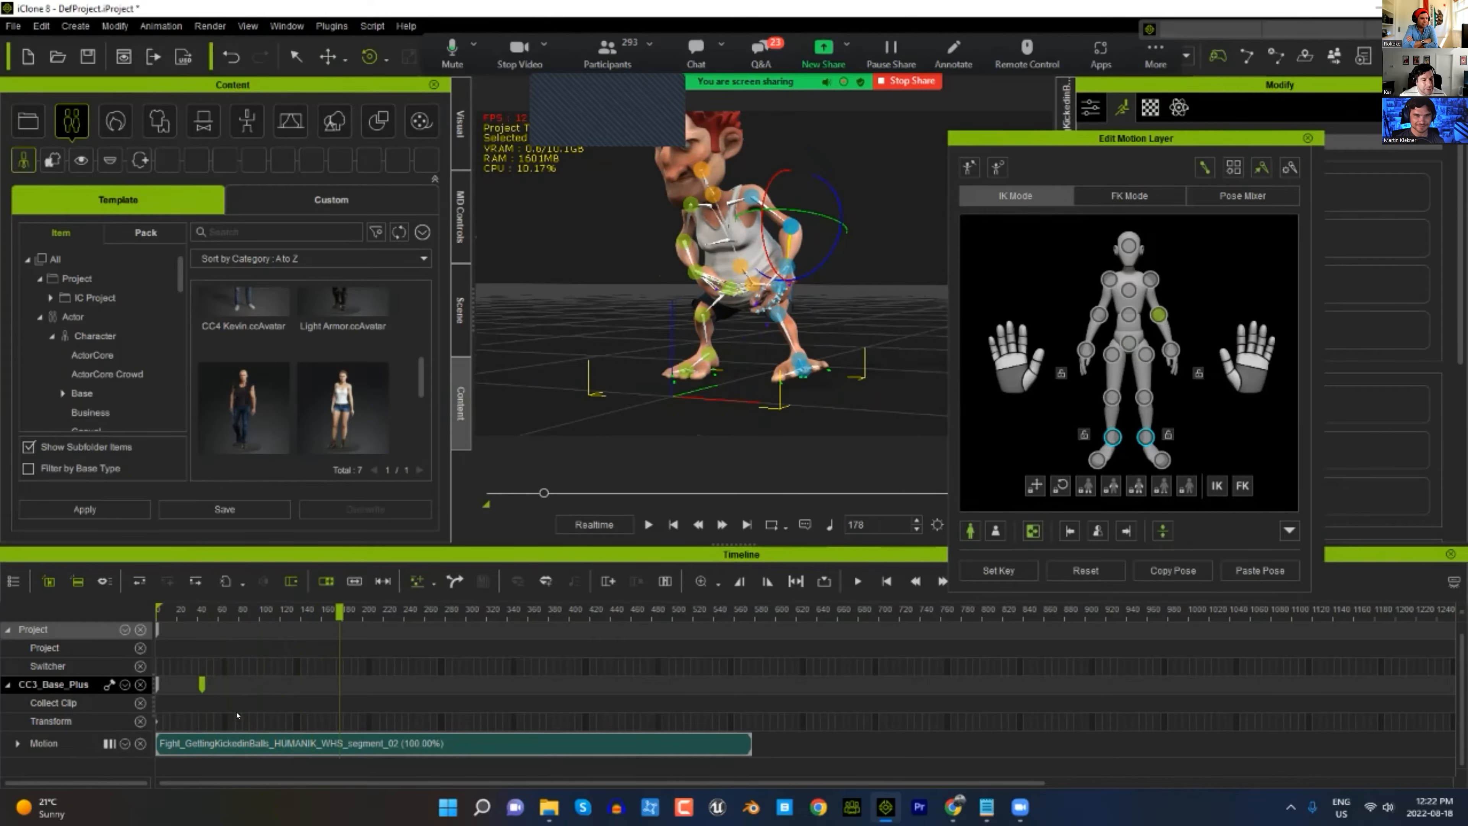
- Expand the CC3_Base_Plus Motion track and delete the extra Motion Layer key at frame 128
{"action": "left_click", "coordinate": [16, 743]}
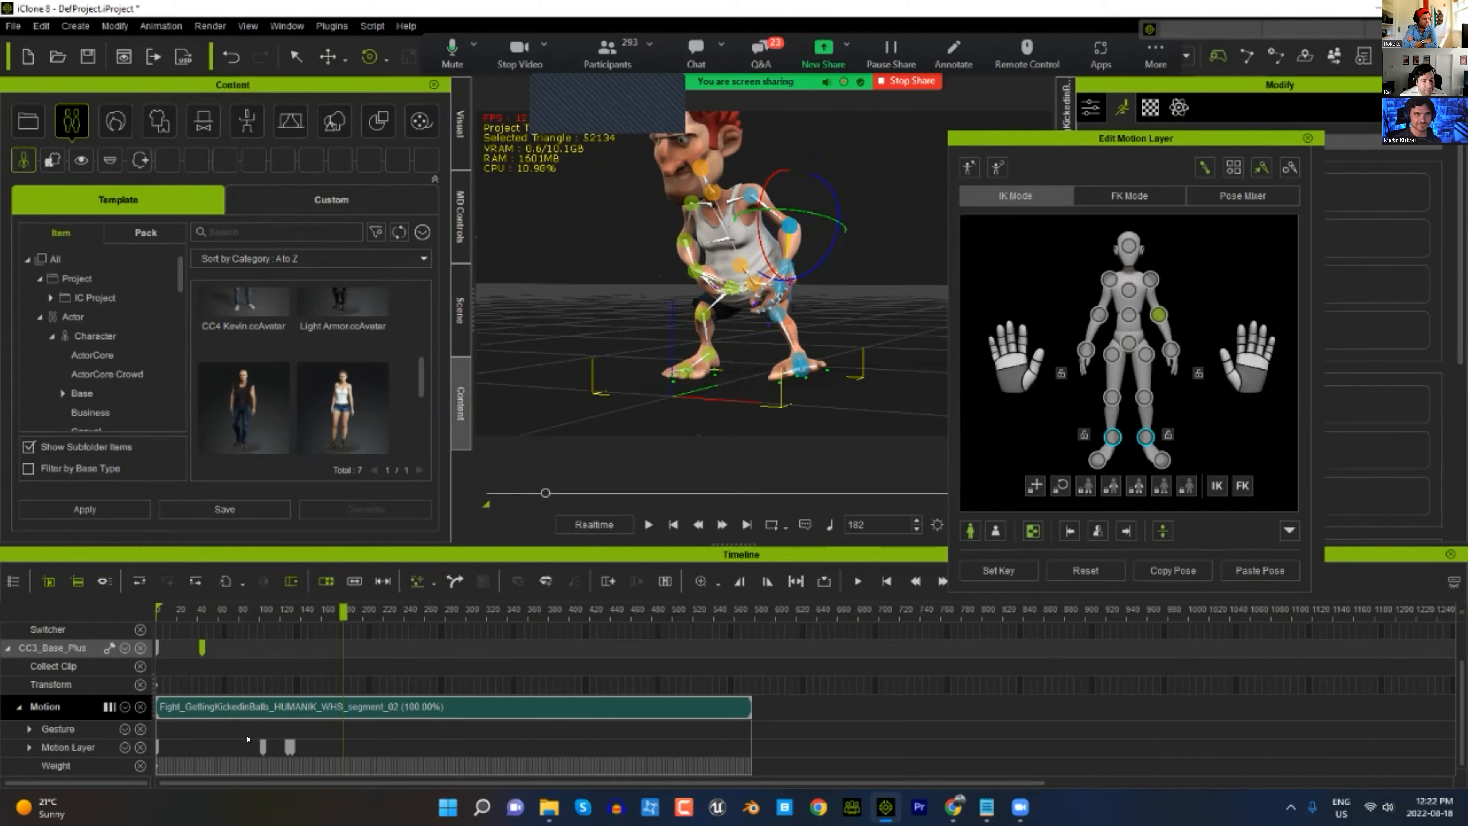
{"action": "scroll", "coordinate": [298, 741], "scroll_direction": "up", "scroll_amount": 1}
{"action": "scroll", "coordinate": [298, 740], "scroll_direction": "up", "scroll_amount": 1}
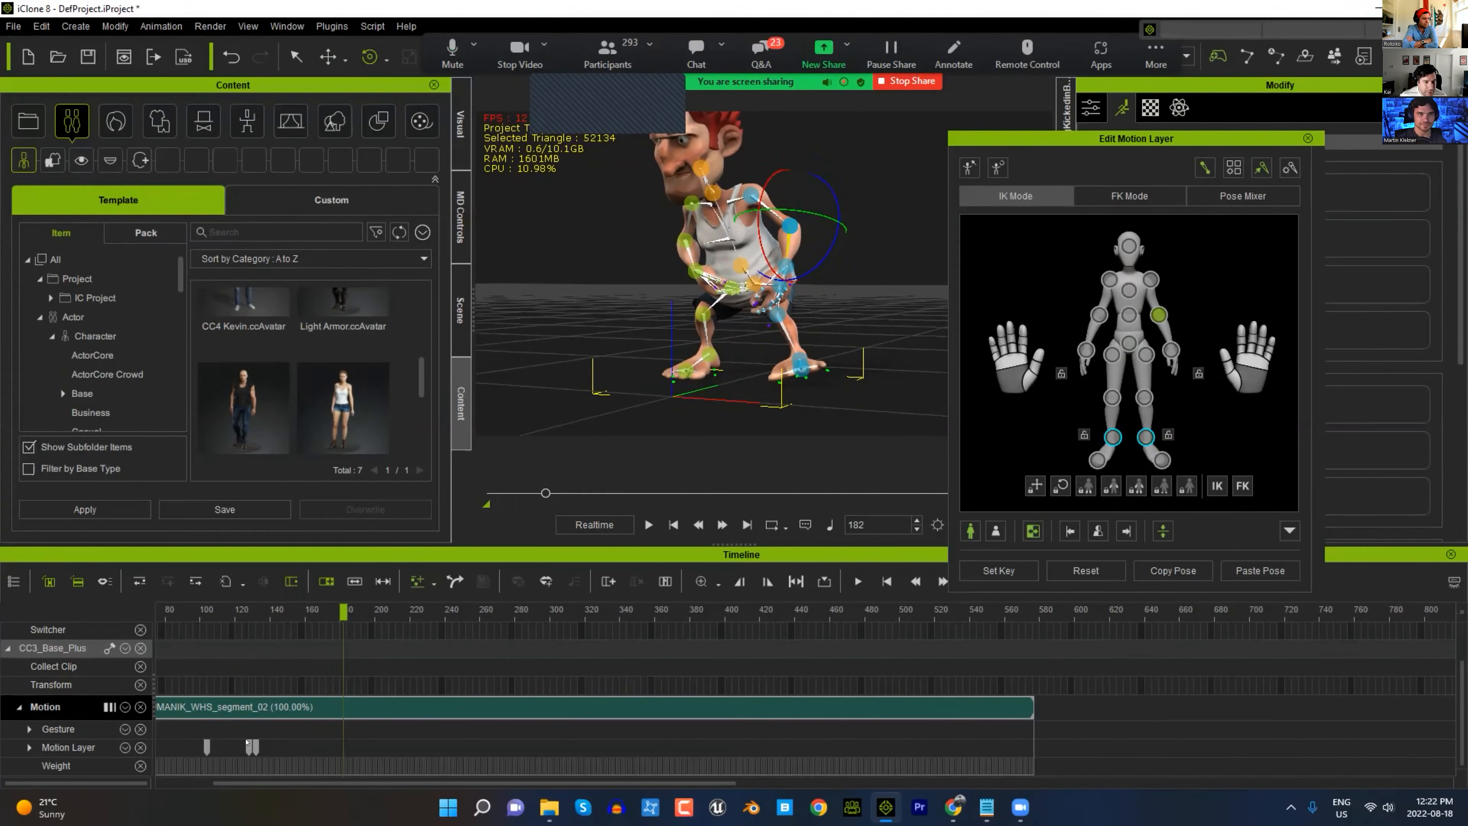
{"action": "double_click", "coordinate": [250, 747]}
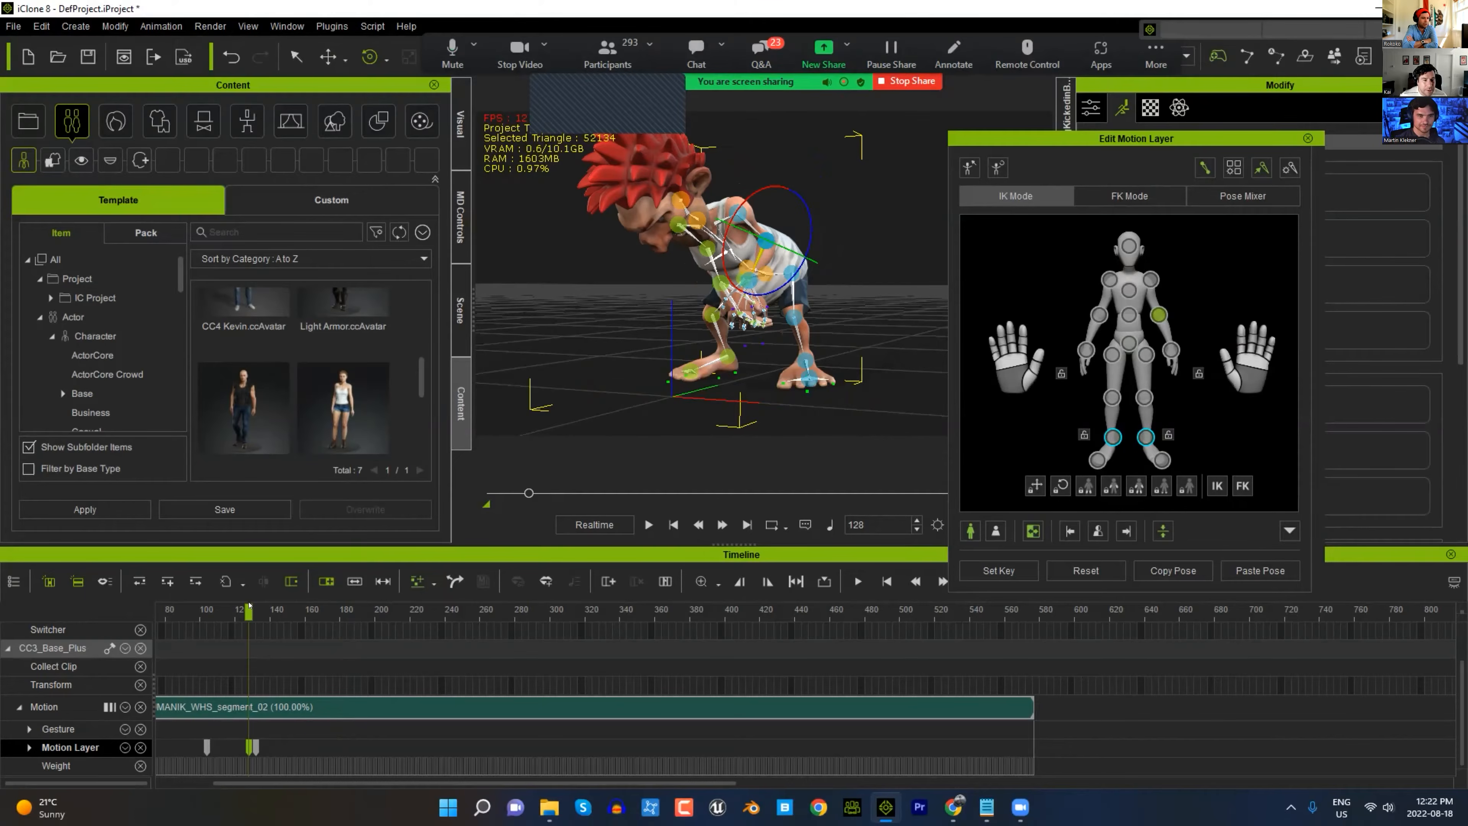
{"action": "left_click_drag", "start_coordinate": [252, 614], "coordinate": [259, 614]}
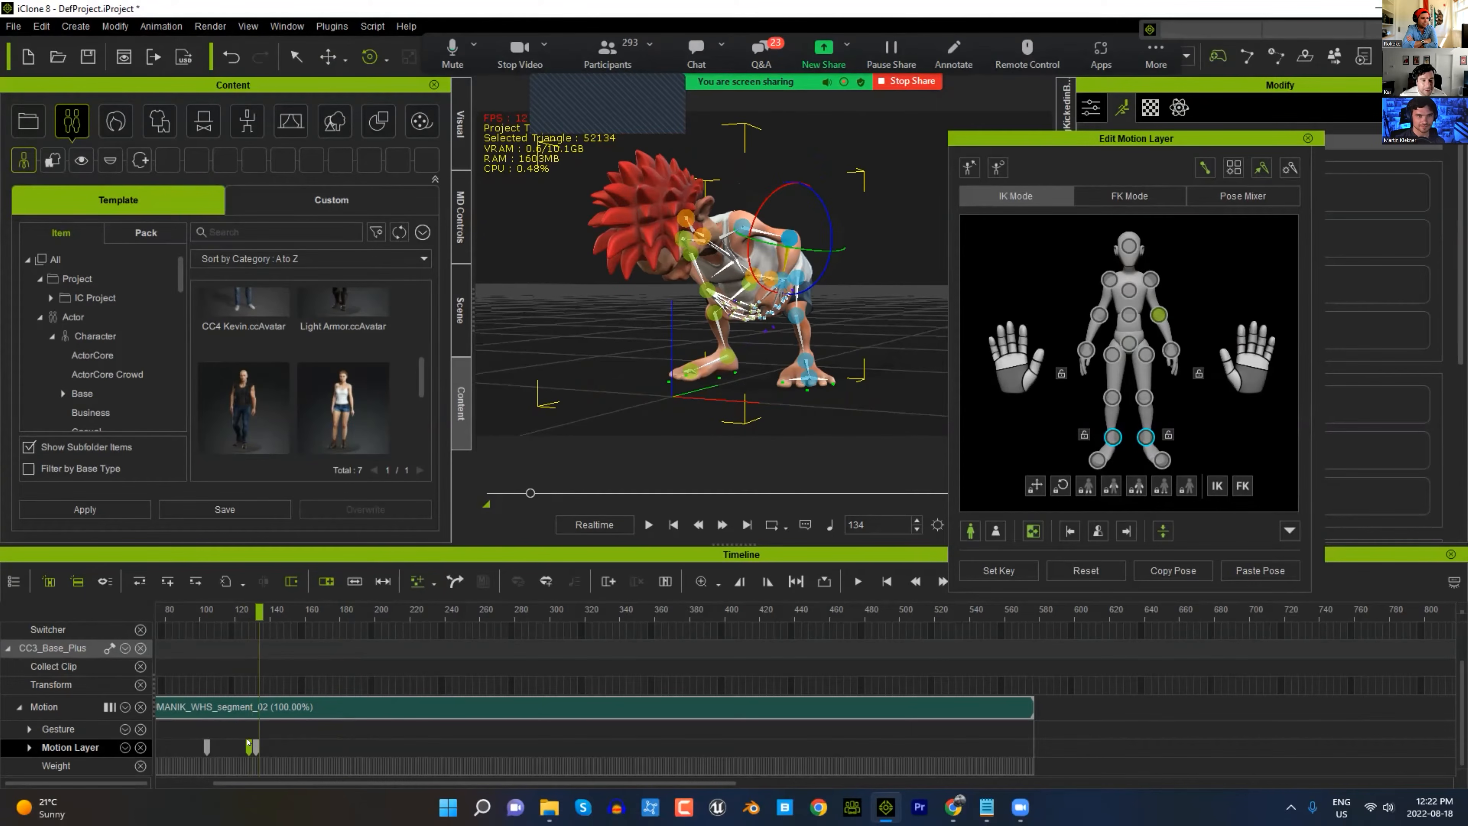
{"action": "double_click", "coordinate": [250, 746]}
{"action": "key", "text": "Delete"}
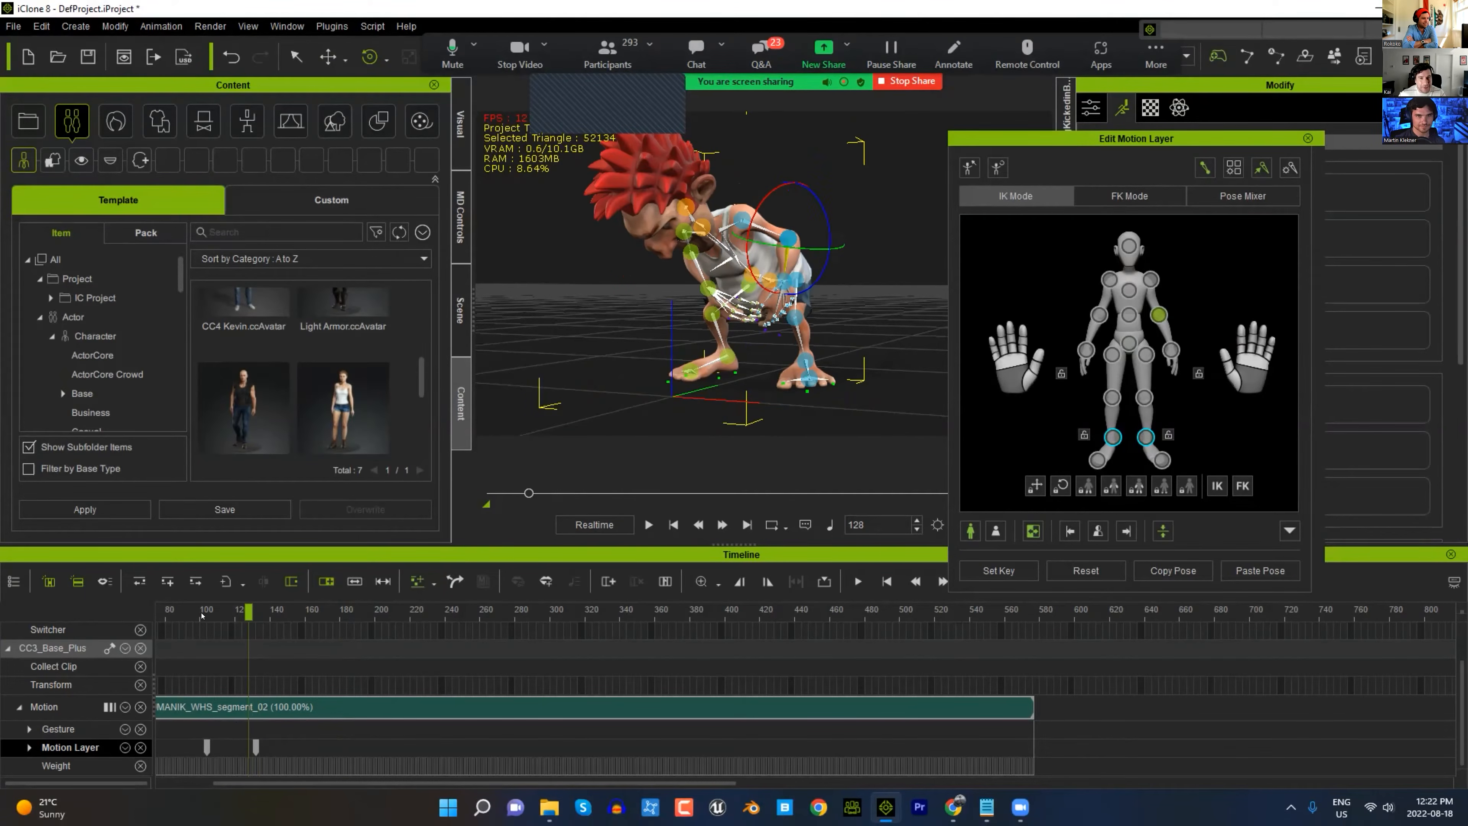
- Rotate both of the Slacker's upper arms outward from the body at the frame 104 Motion Layer key, and close the editor
{"action": "left_click", "coordinate": [215, 614]}
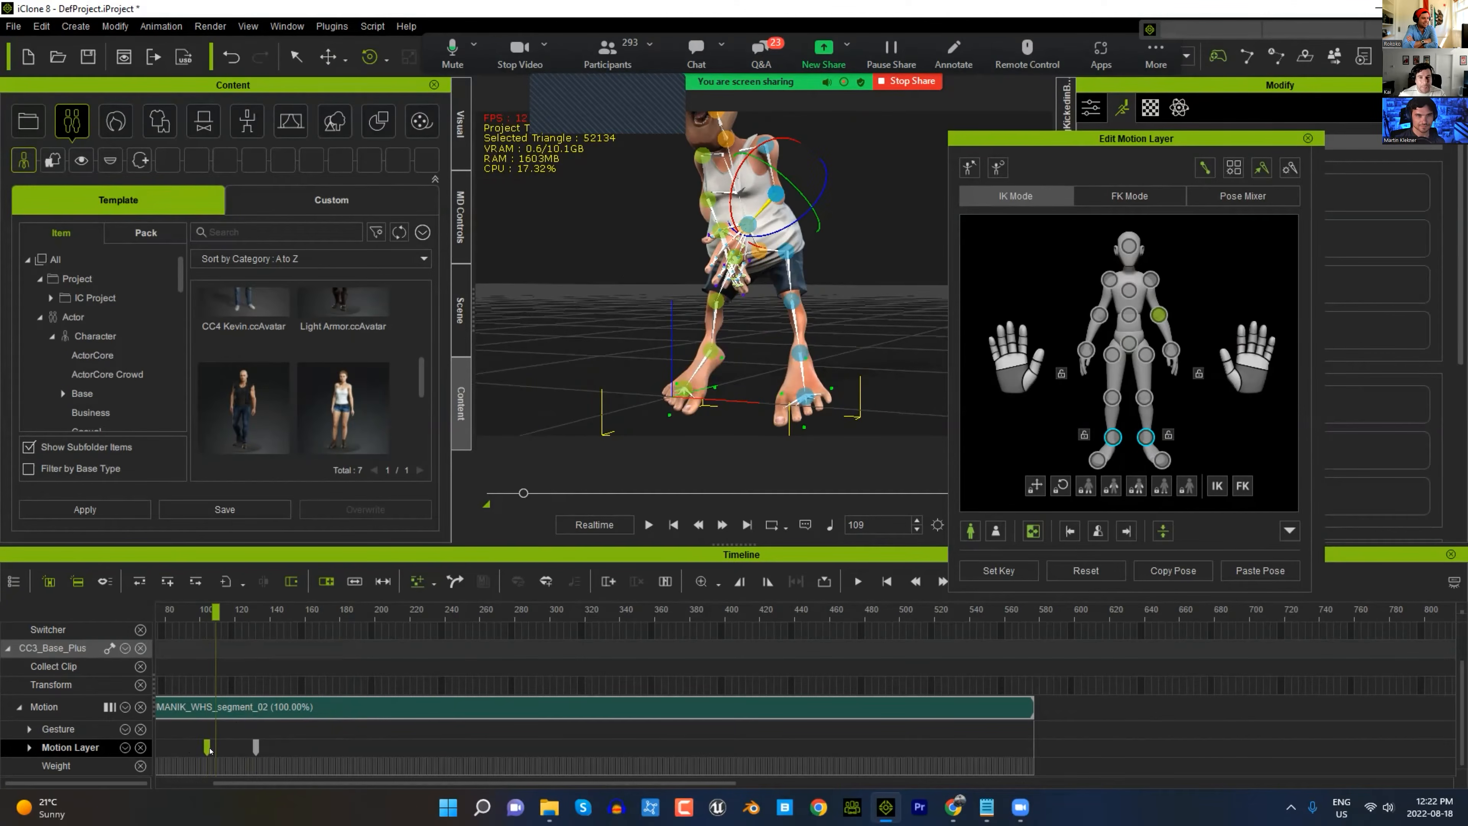
{"action": "double_click", "coordinate": [208, 748]}
{"action": "right_click_drag", "start_coordinate": [690, 348], "coordinate": [818, 350]}
{"action": "left_click_drag", "start_coordinate": [805, 218], "coordinate": [850, 276]}
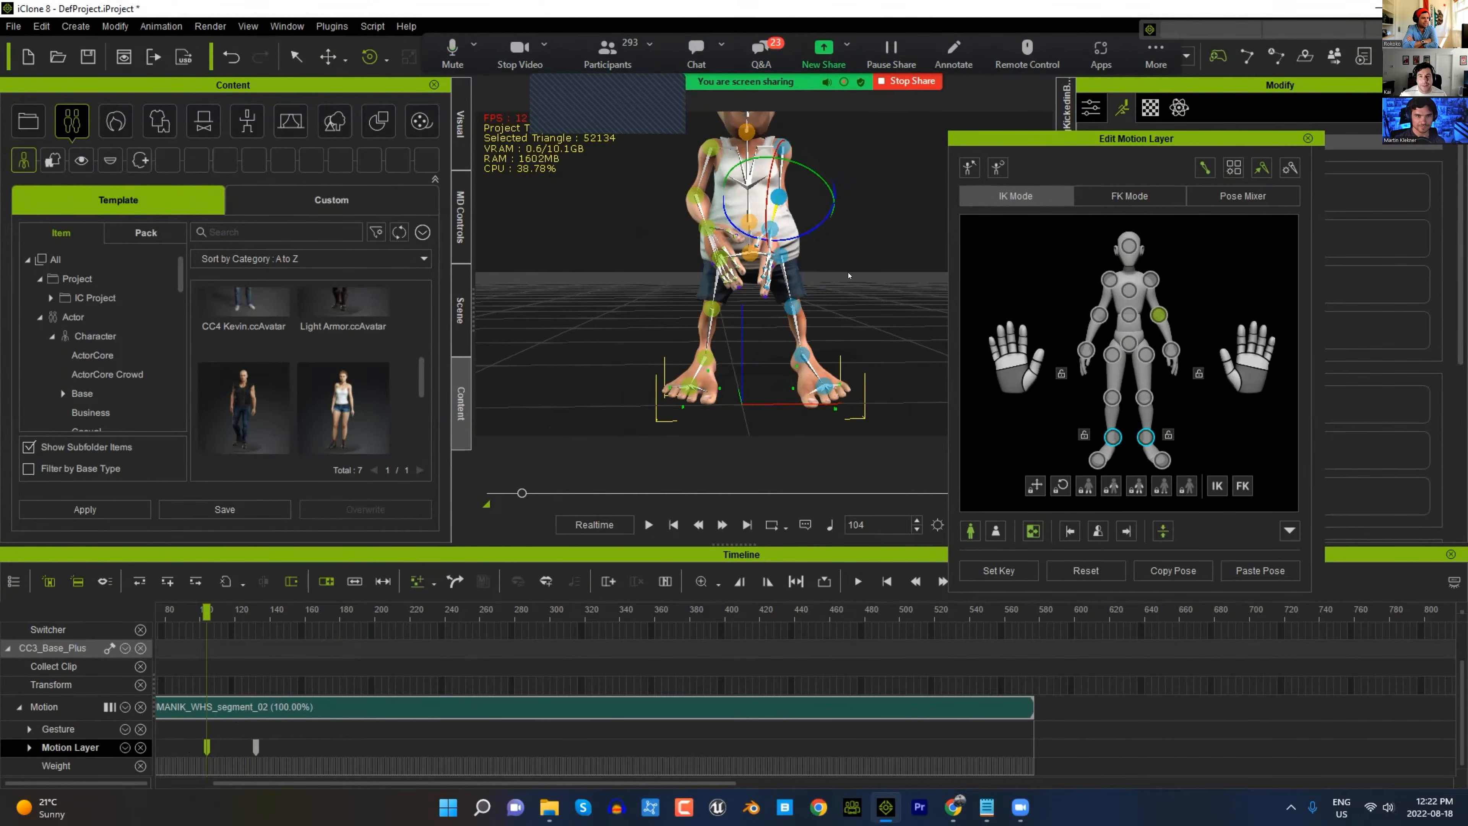
{"action": "key", "text": "ctrl+z"}
{"action": "left_click", "coordinate": [779, 150]}
{"action": "mouse_move", "coordinate": [826, 164]}
{"action": "left_mouse_down"}
{"action": "mouse_move", "coordinate": [823, 144]}
{"action": "mouse_move", "coordinate": [850, 174]}
{"action": "left_mouse_up"}
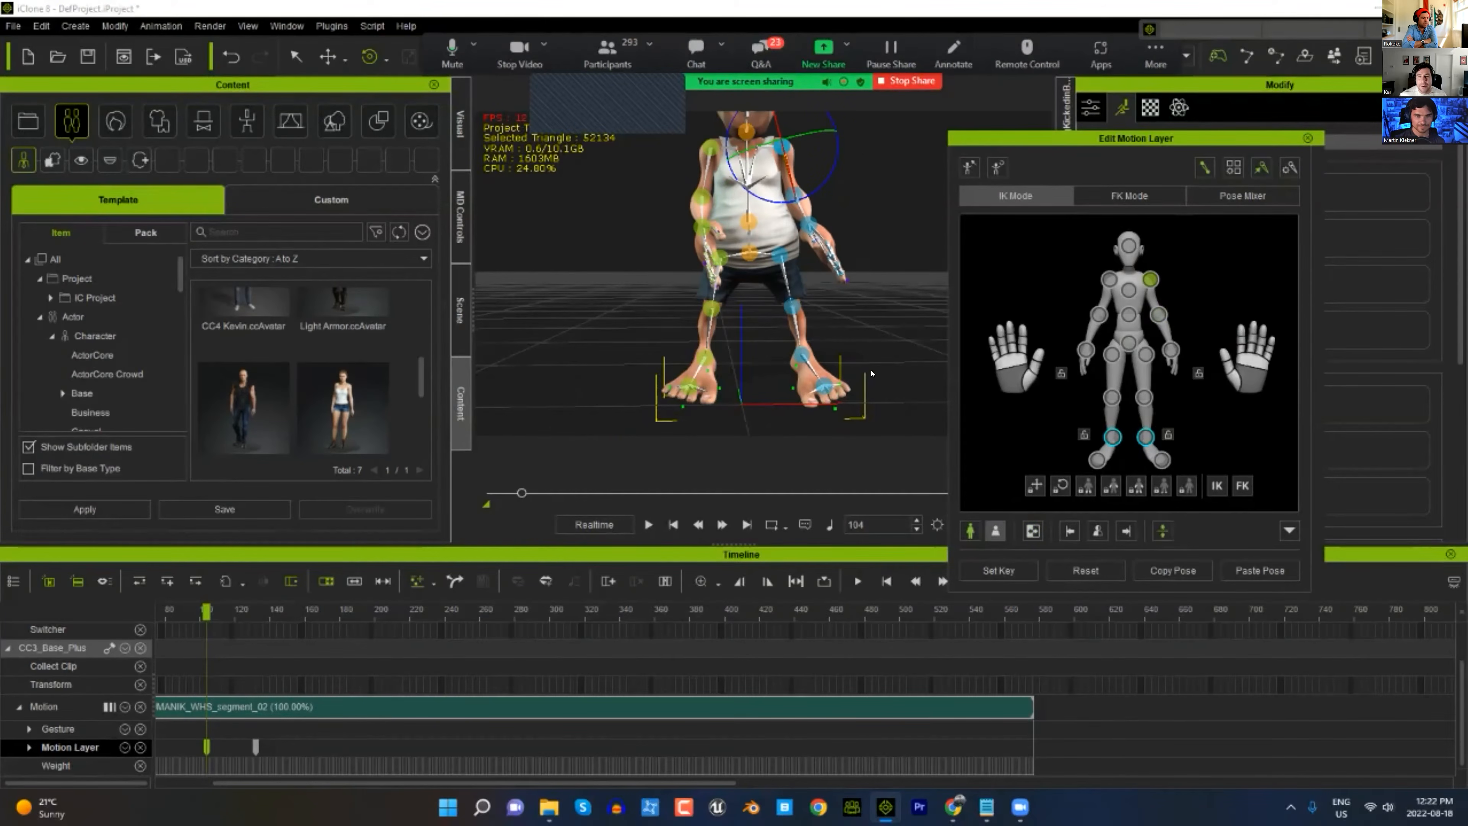
{"action": "left_click", "coordinate": [706, 145]}
{"action": "left_click_drag", "start_coordinate": [729, 178], "coordinate": [724, 224]}
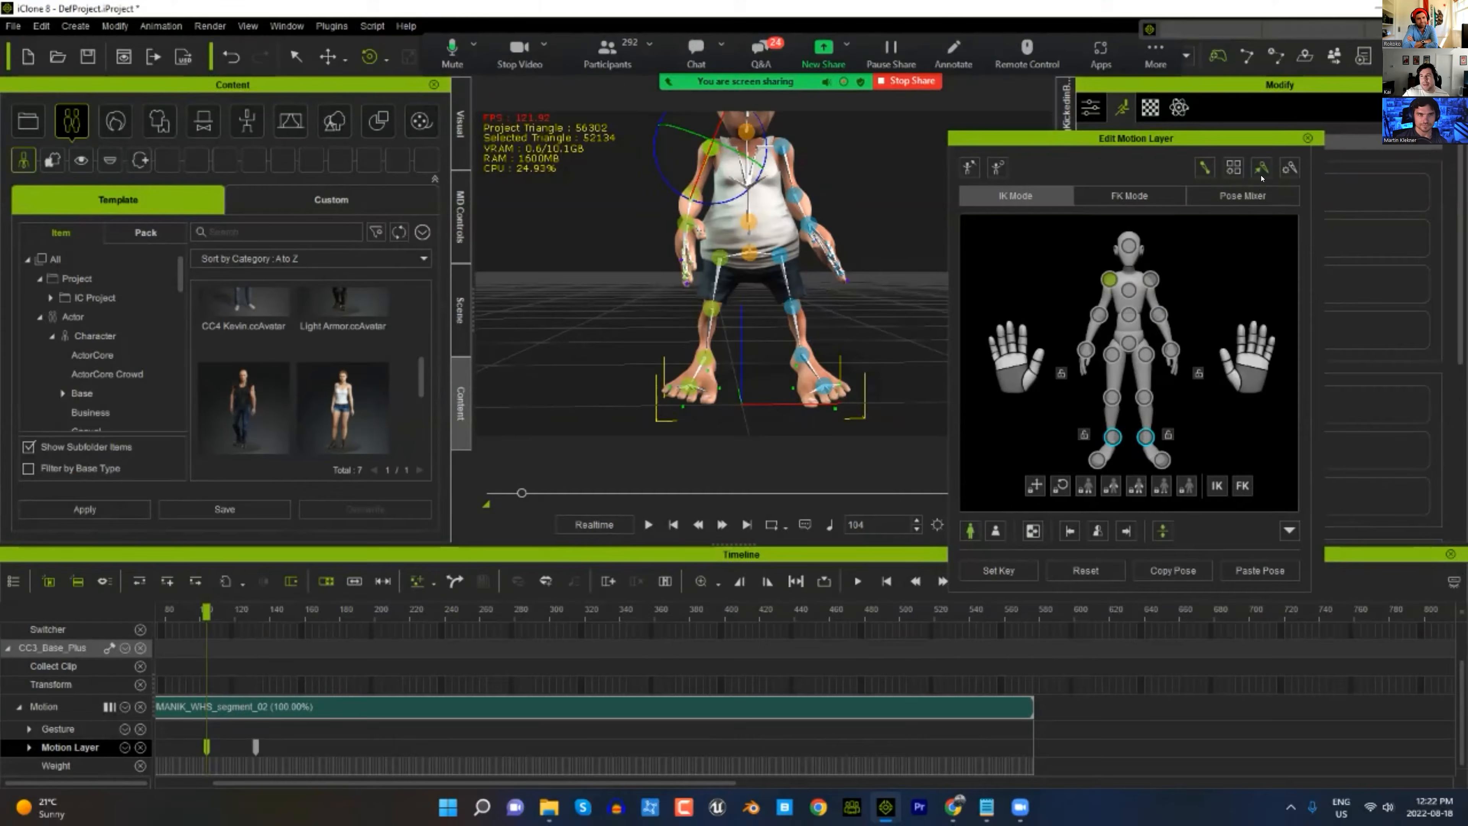
{"action": "left_click", "coordinate": [1307, 139]}
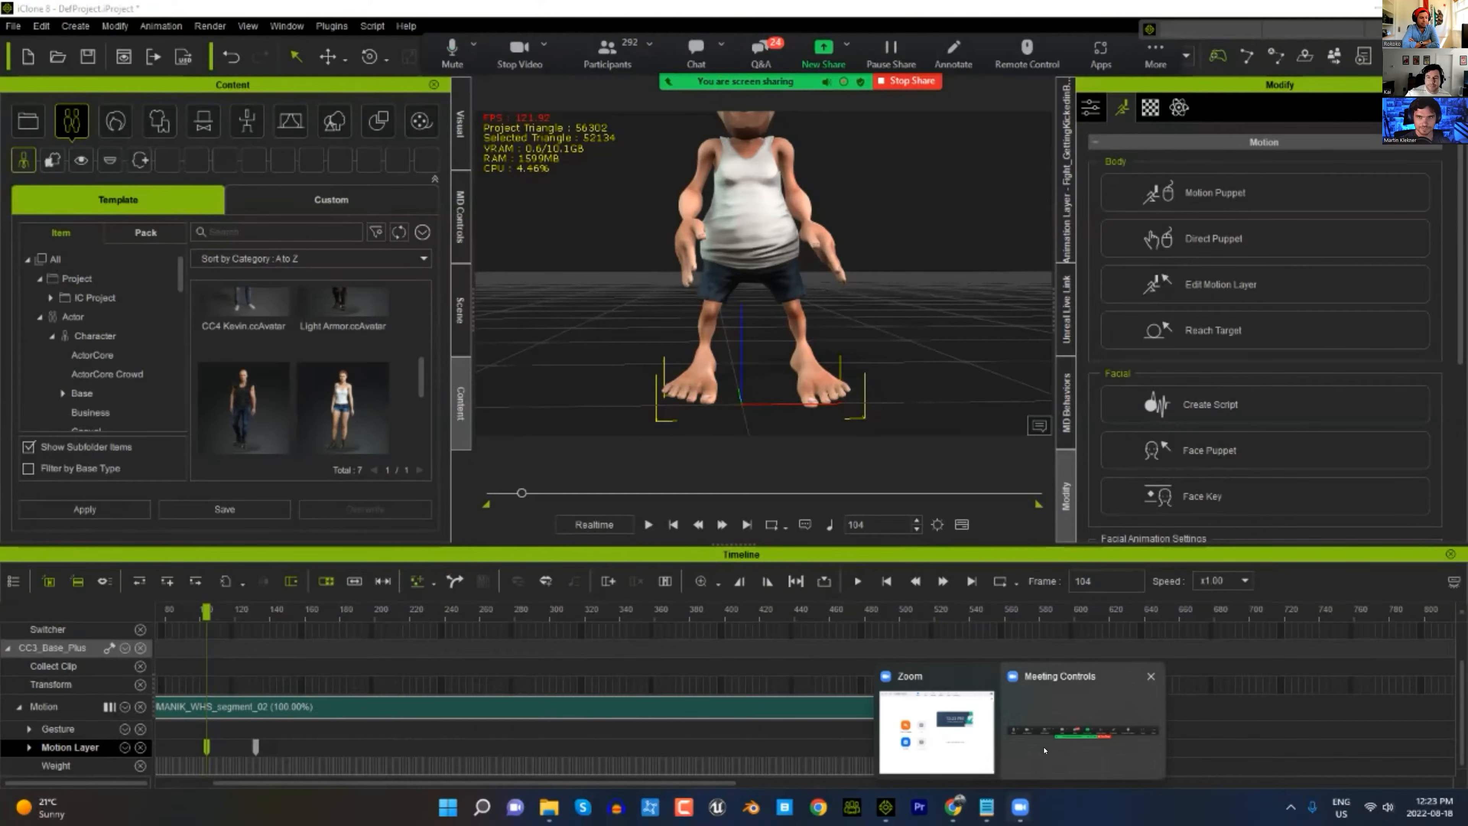
- Switch to the video player, play the Rokoko face and body capture demo, and rewind it to the face capture section
{"action": "mouse_move", "coordinate": [1005, 797]}
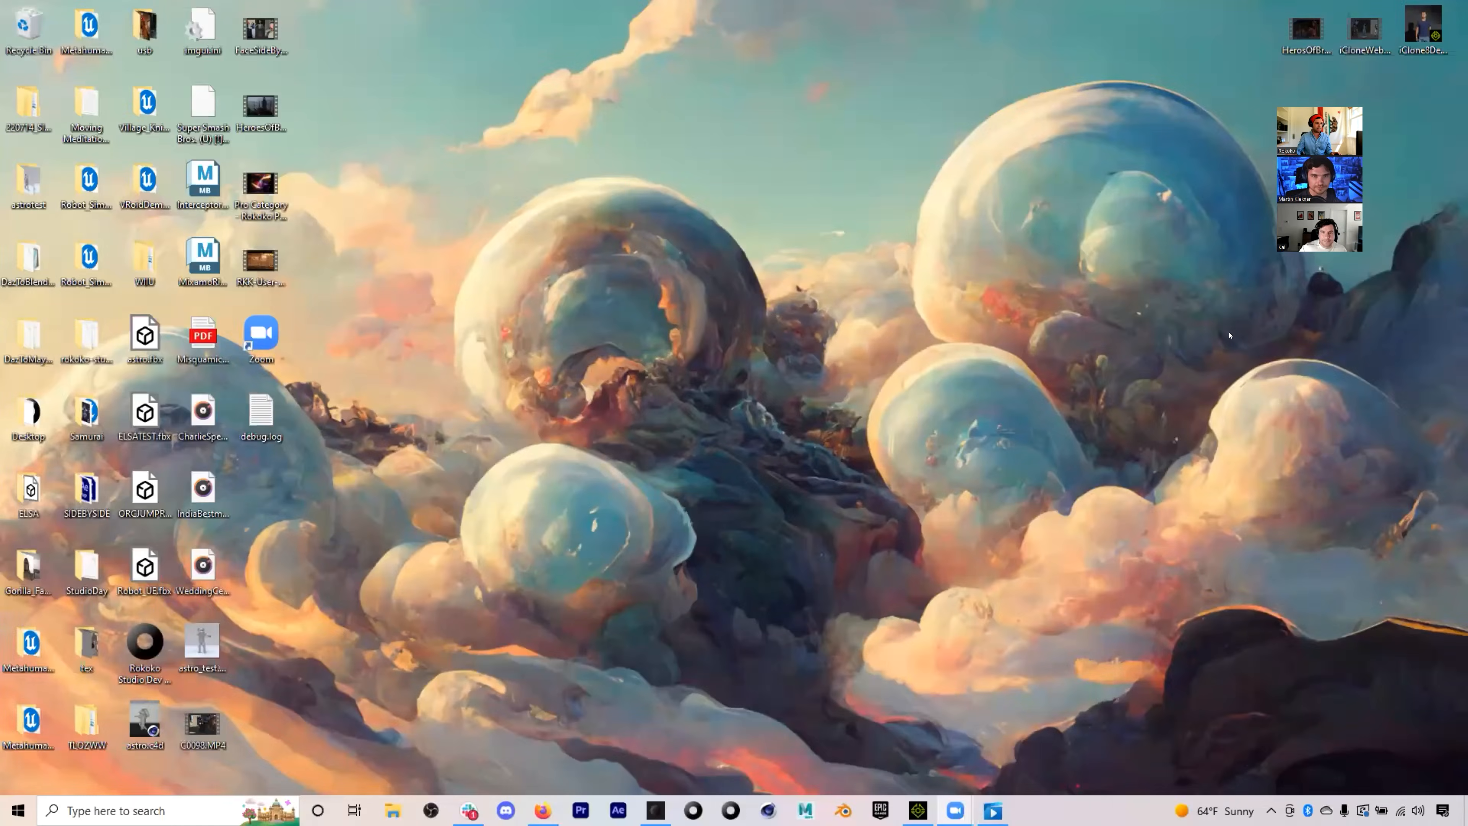
{"action": "left_click", "coordinate": [993, 810]}
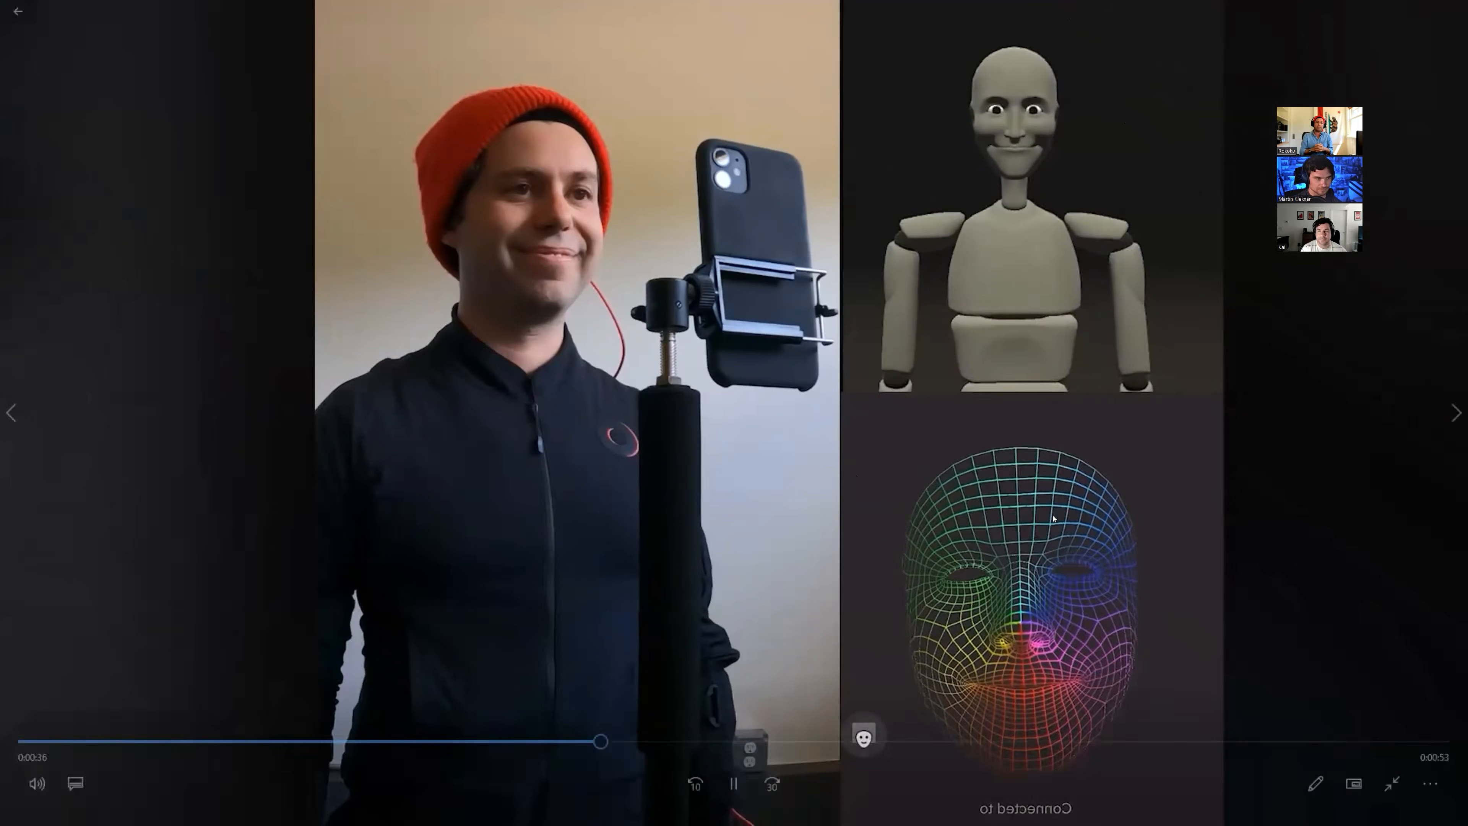
{"action": "left_click", "coordinate": [1430, 783]}
{"action": "left_click", "coordinate": [1253, 666]}
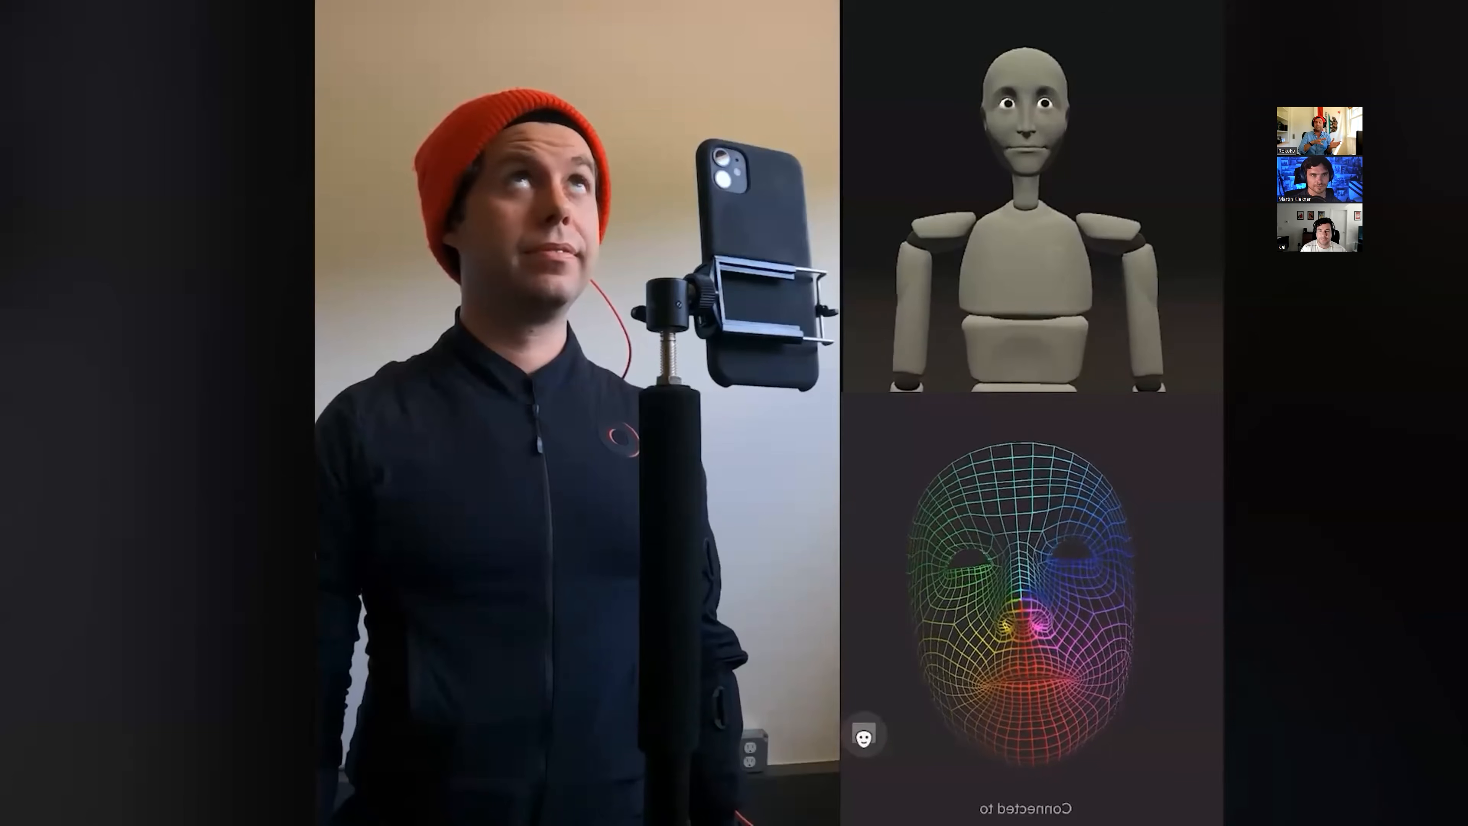
{"action": "mouse_move", "coordinate": [1223, 623]}
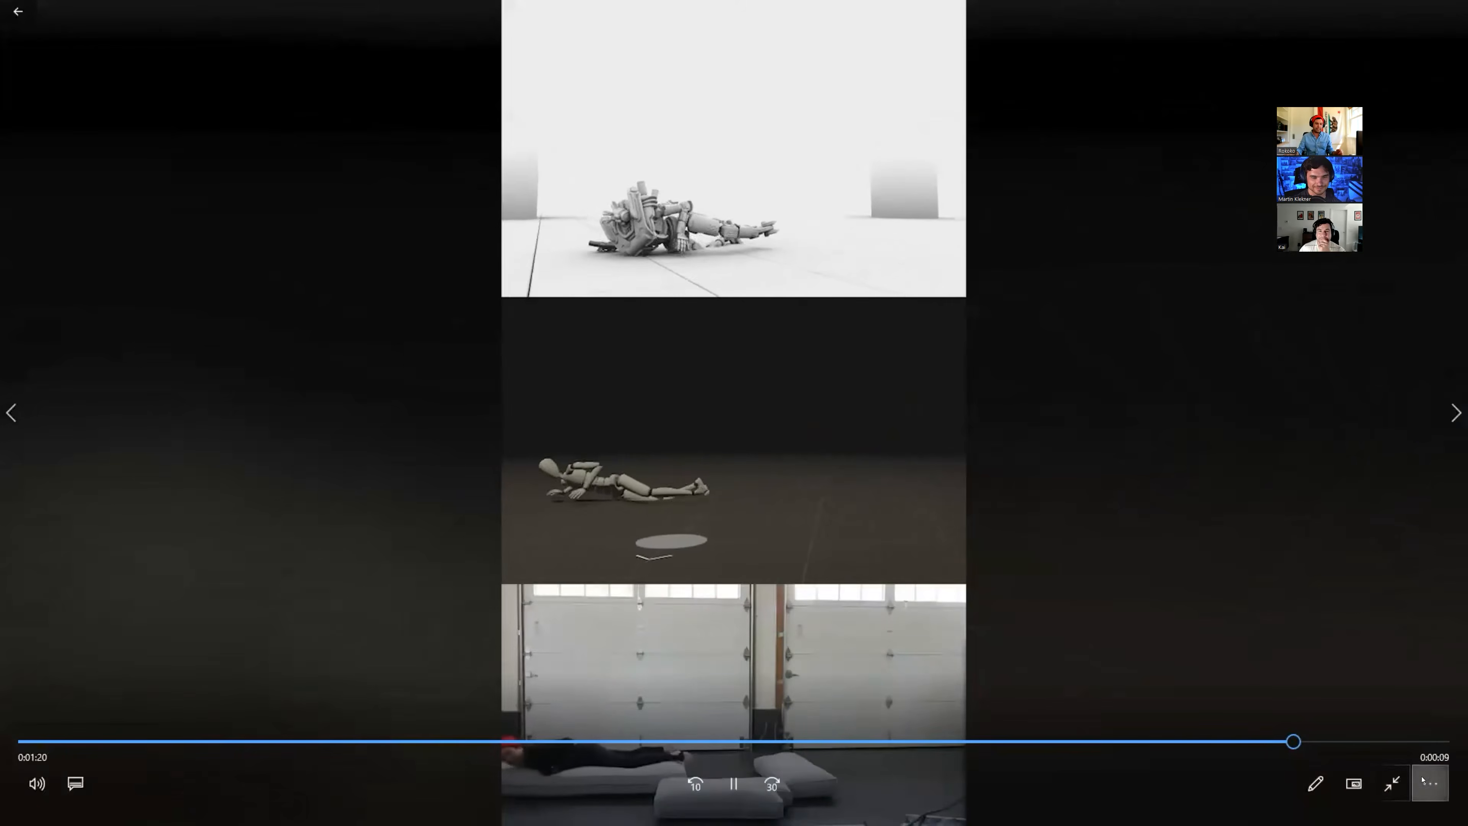
{"action": "left_click", "coordinate": [1430, 783]}
{"action": "left_click", "coordinate": [1299, 521]}
{"action": "left_click_drag", "start_coordinate": [1329, 741], "coordinate": [601, 726]}
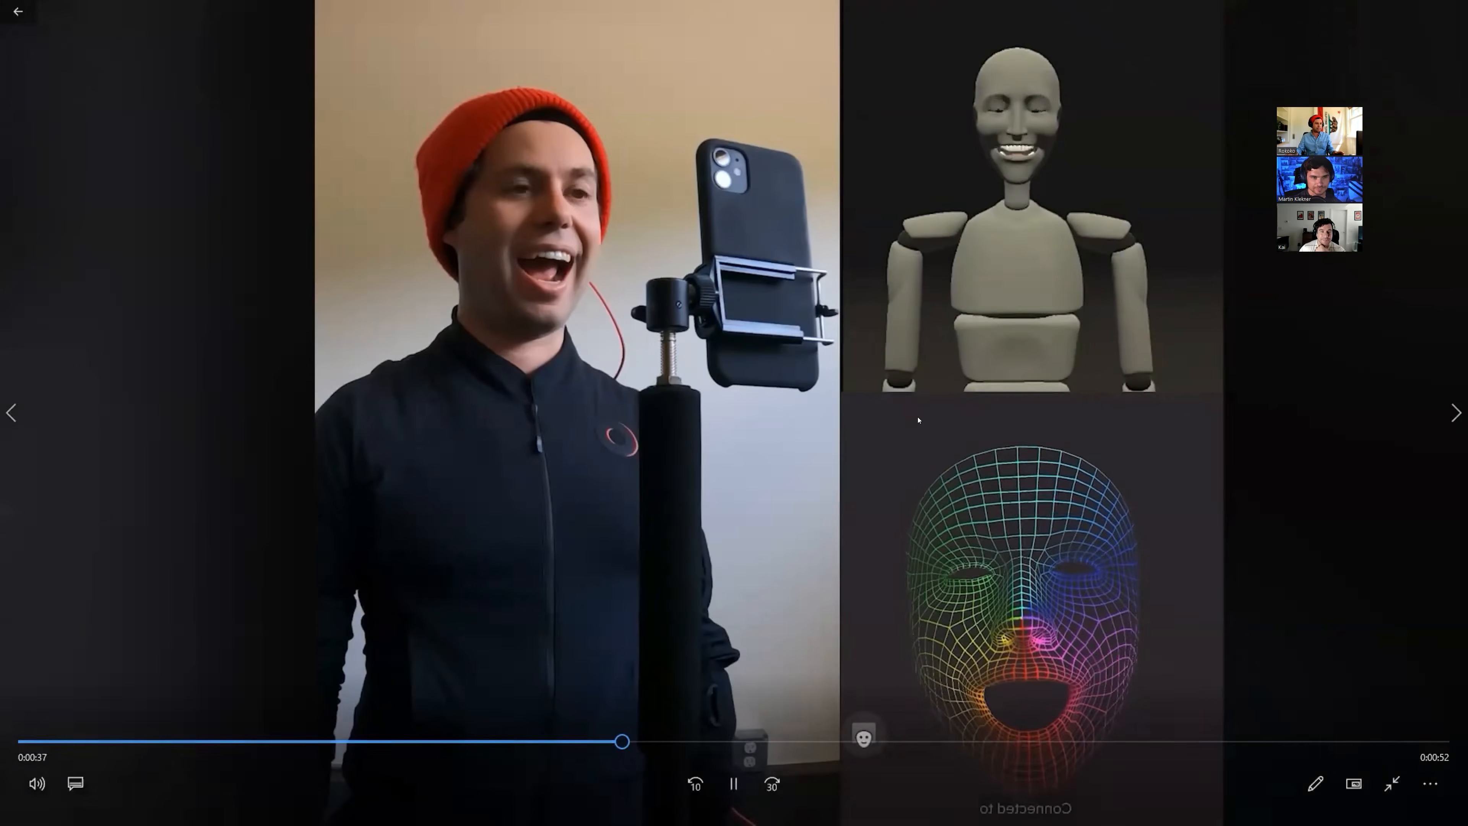
- Leave full-screen playback and close the video player
{"action": "key", "text": "Escape"}
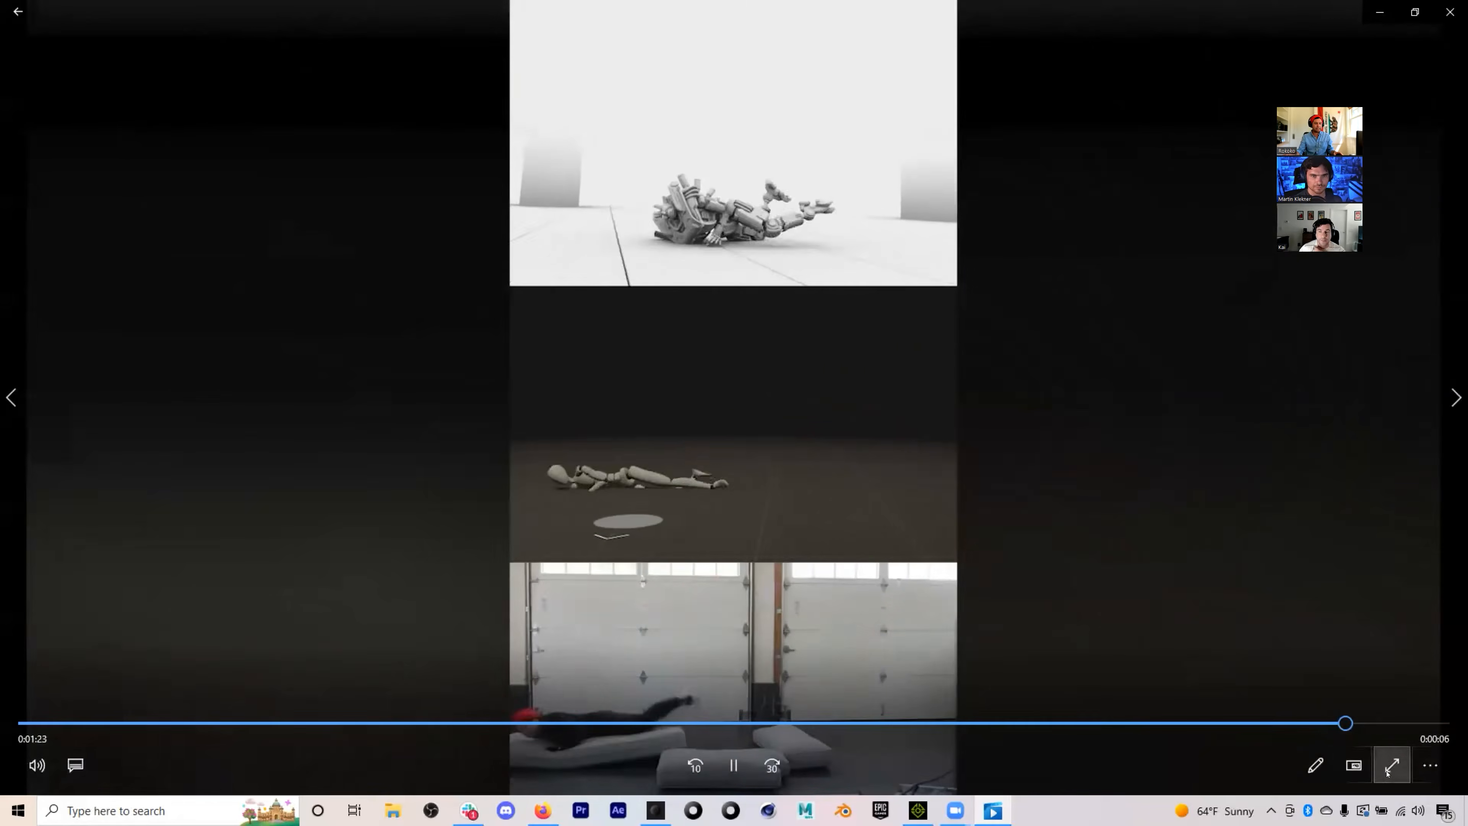
{"action": "left_click", "coordinate": [1396, 765]}
{"action": "key", "text": "Escape"}
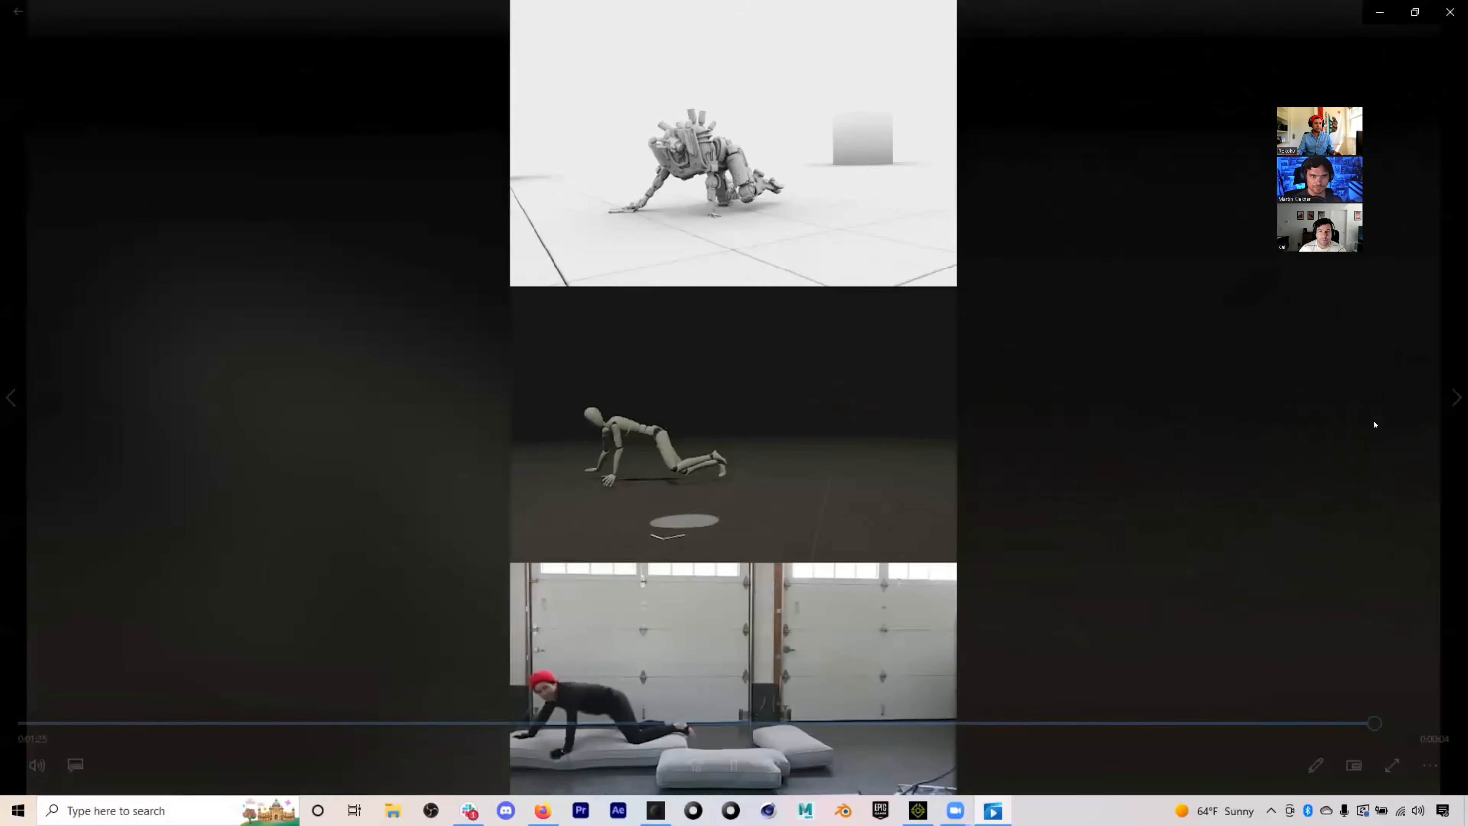
{"action": "key", "text": "alt+F4"}
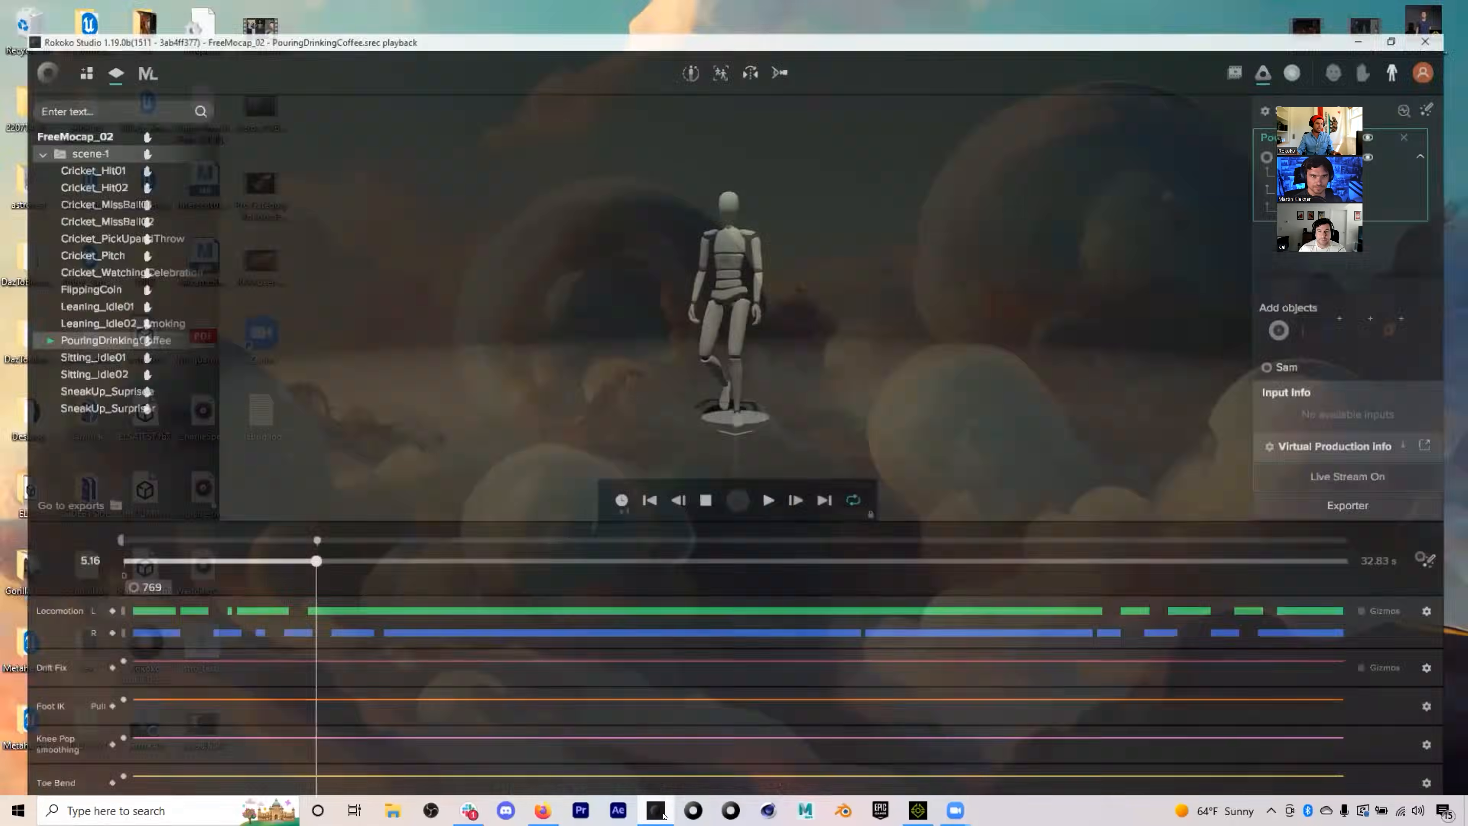
- Play the PouringDrinkingCoffee recording in Rokoko Studio from near its start, examine the hands up close, and glance at the iClone scene
{"action": "left_click_drag", "start_coordinate": [299, 546], "coordinate": [175, 570]}
{"action": "key", "text": "space"}
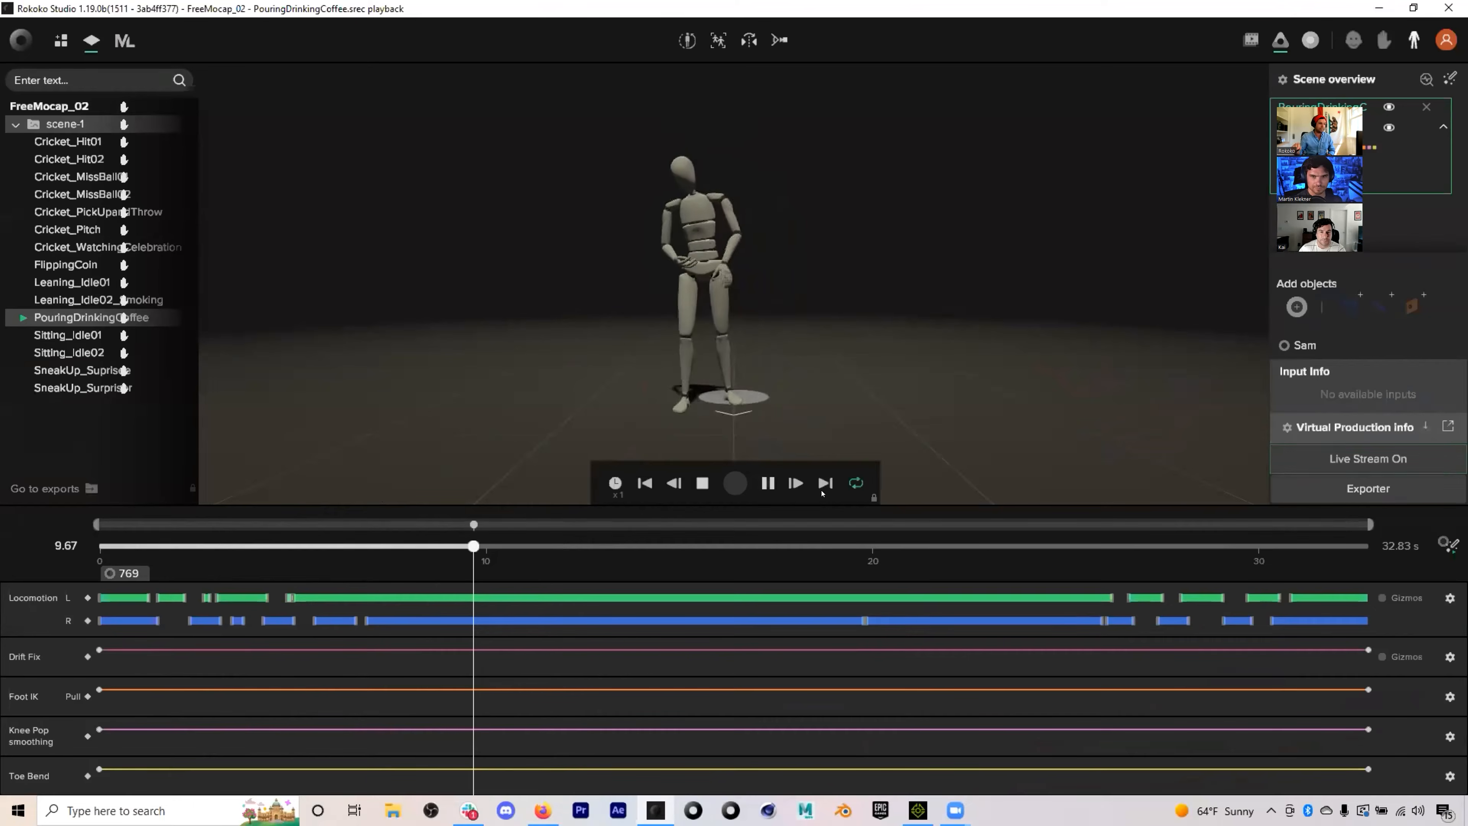
{"action": "scroll", "coordinate": [694, 261], "scroll_direction": "up", "scroll_amount": 5}
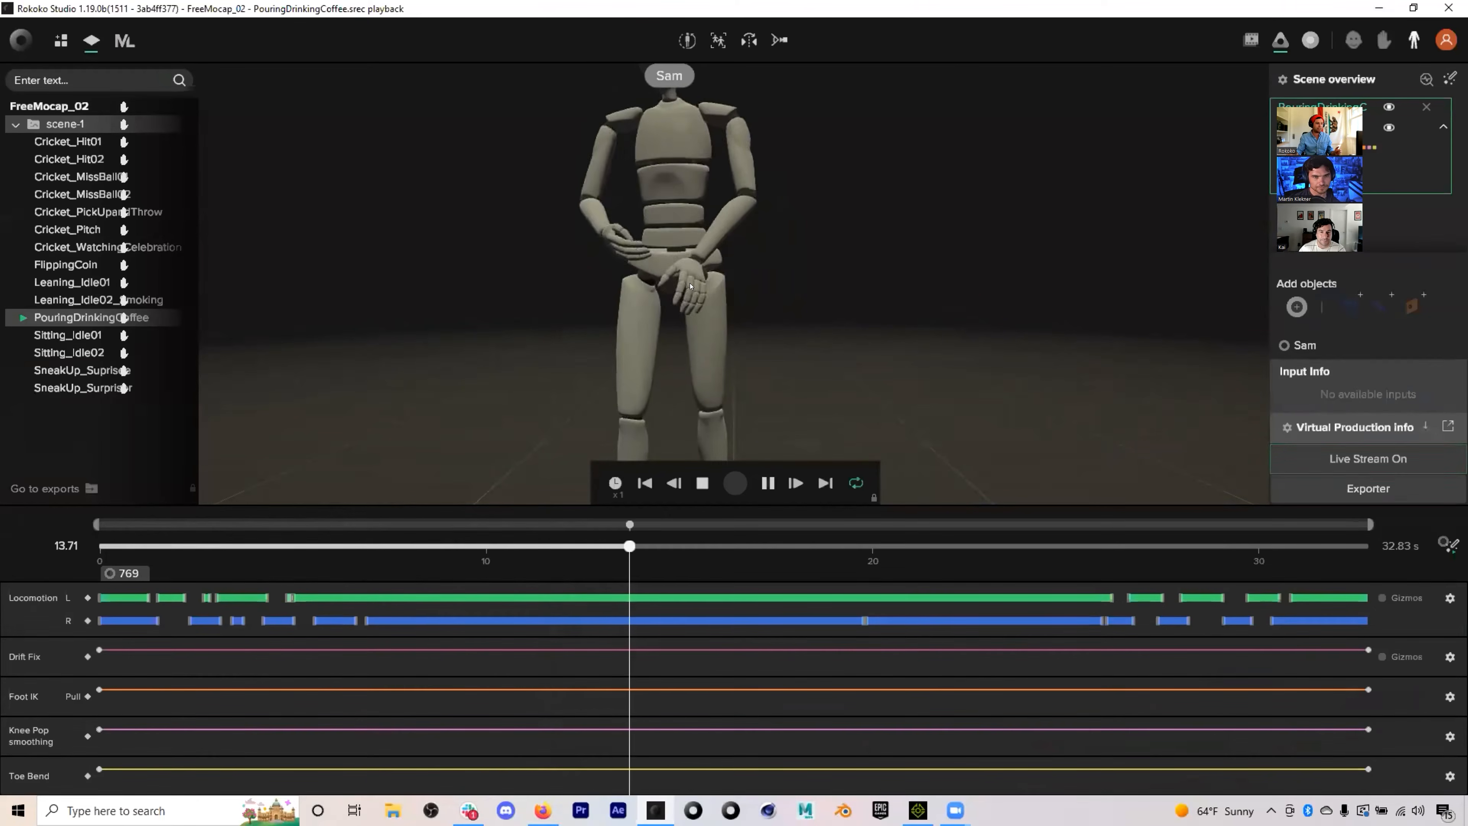
{"action": "scroll", "coordinate": [696, 295], "scroll_direction": "down", "scroll_amount": 5}
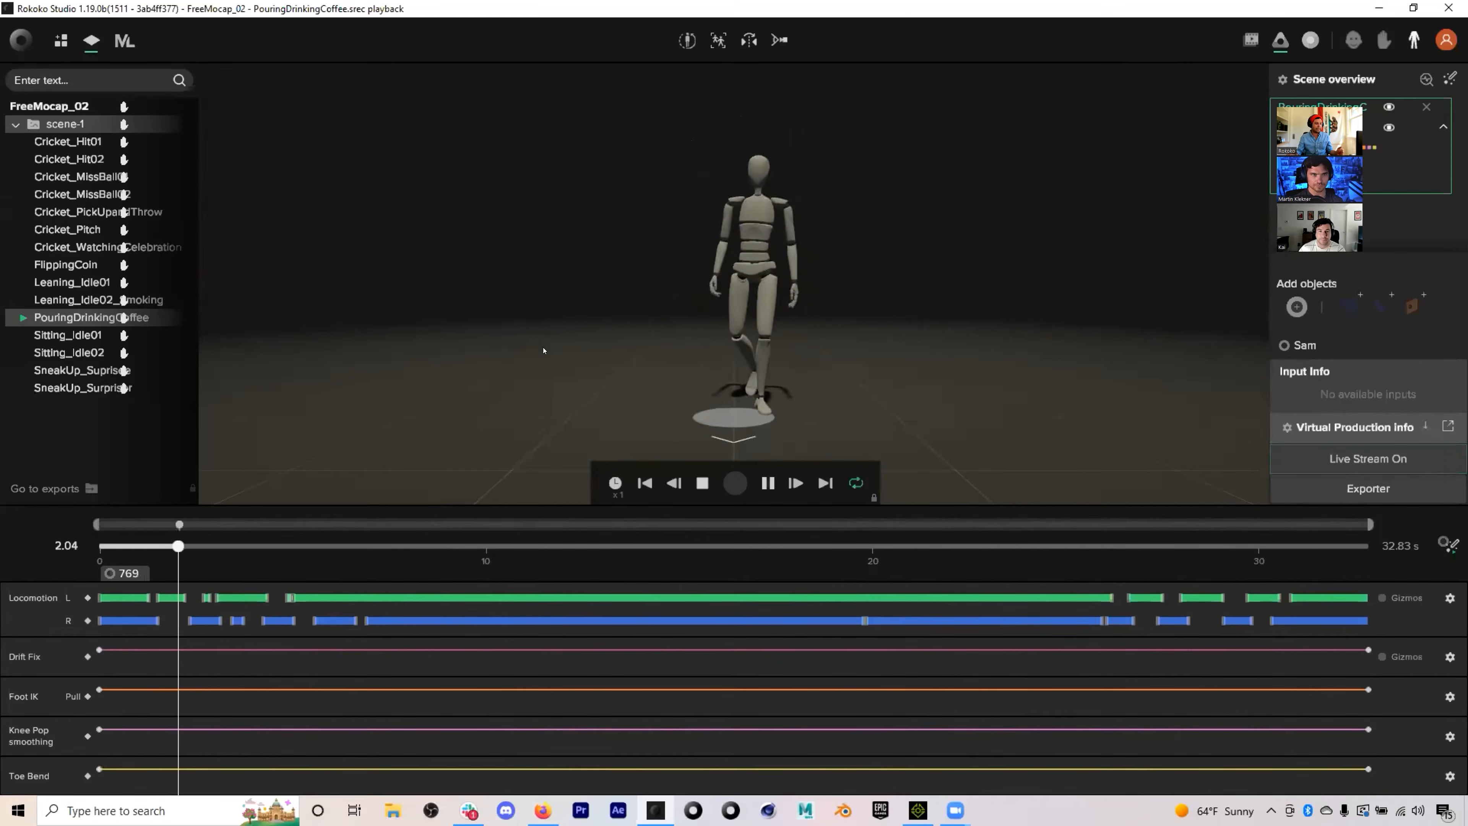
{"action": "left_click", "coordinate": [914, 810]}
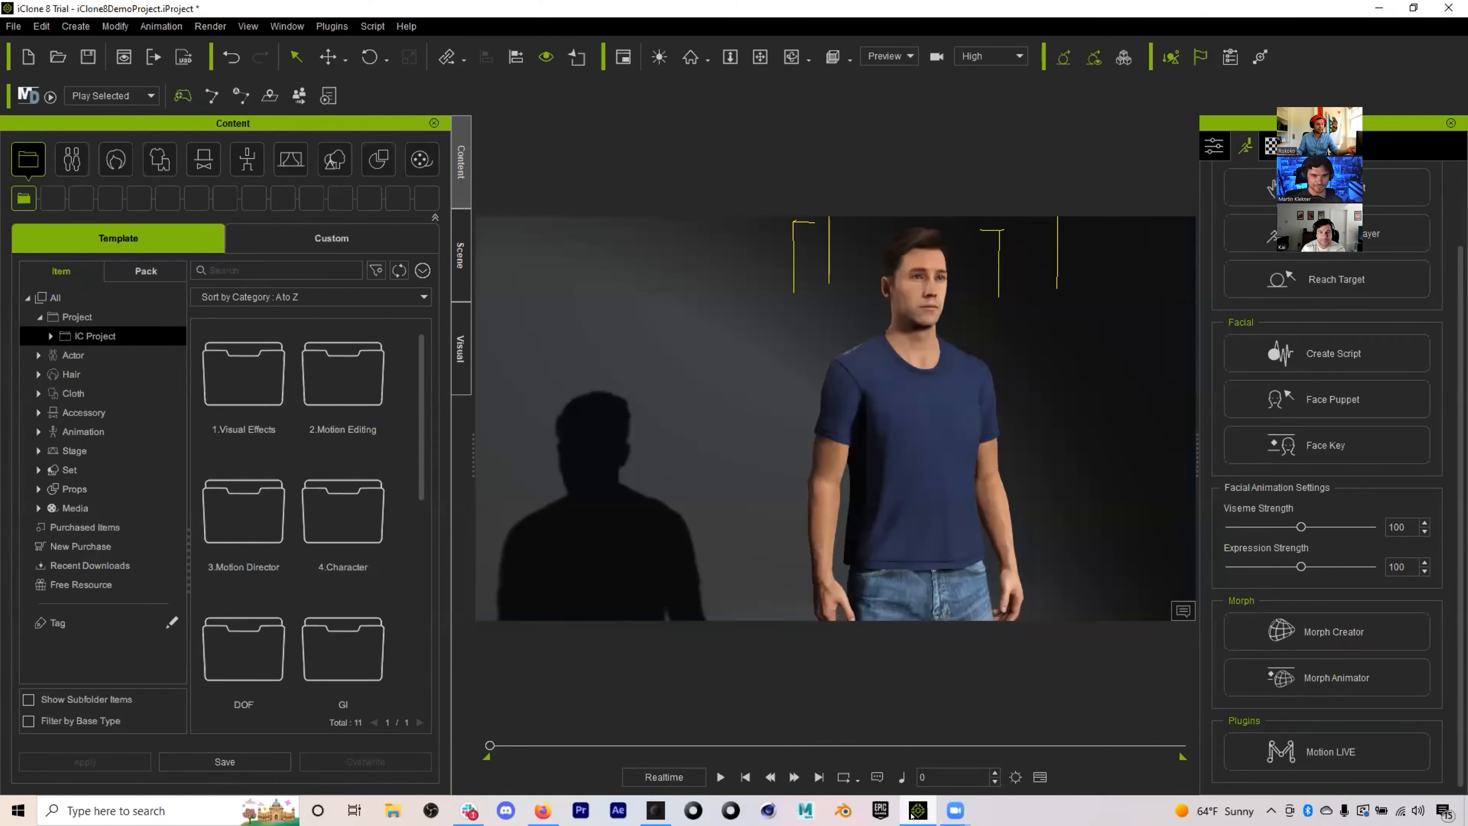
{"action": "mouse_move", "coordinate": [912, 816]}
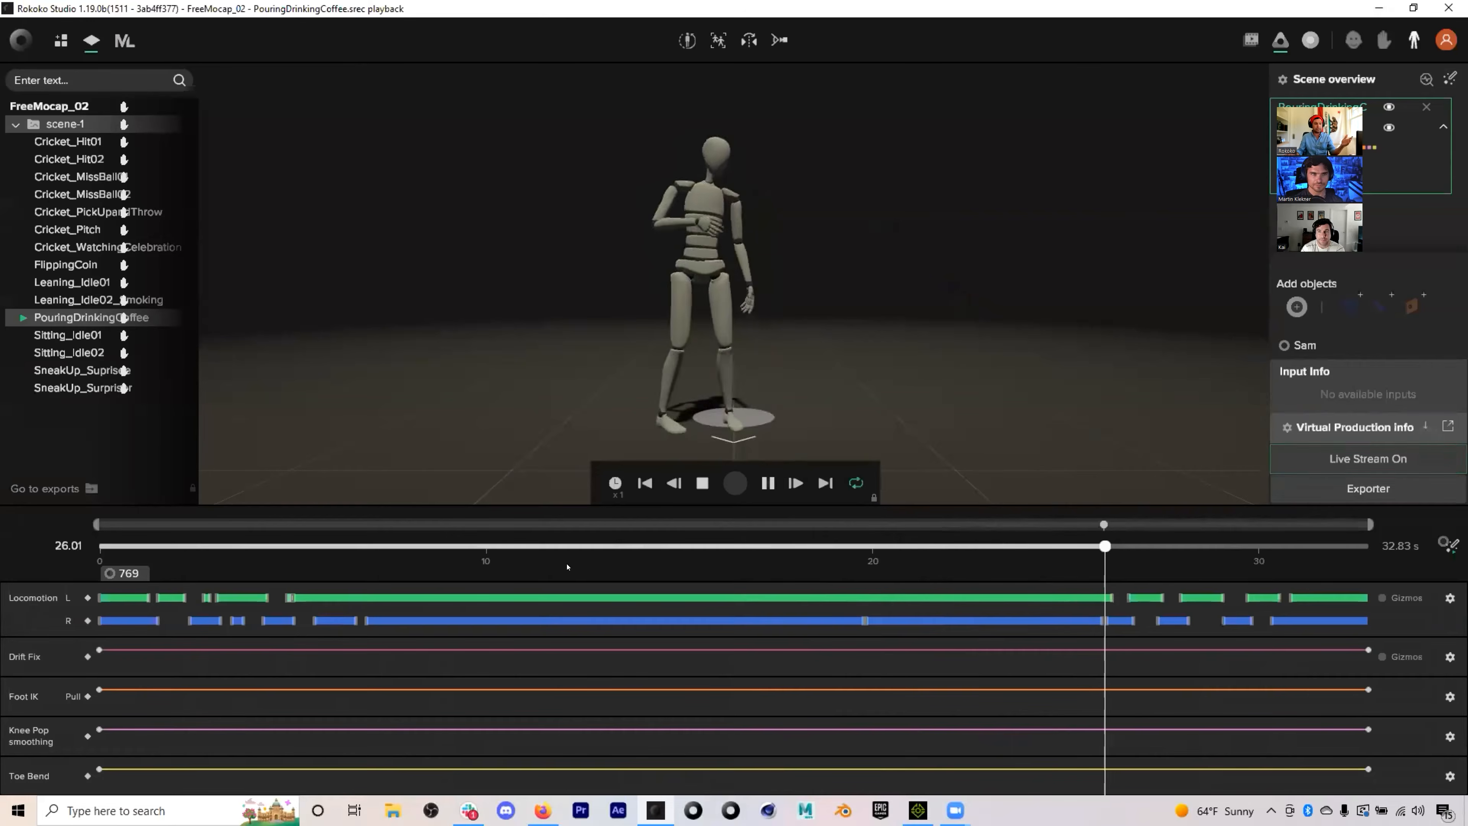
- Align the Drift Fix start and end positions, process the changes, and replay the recording with the Locomotion gizmos shown
{"action": "left_click_drag", "start_coordinate": [617, 546], "coordinate": [505, 546]}
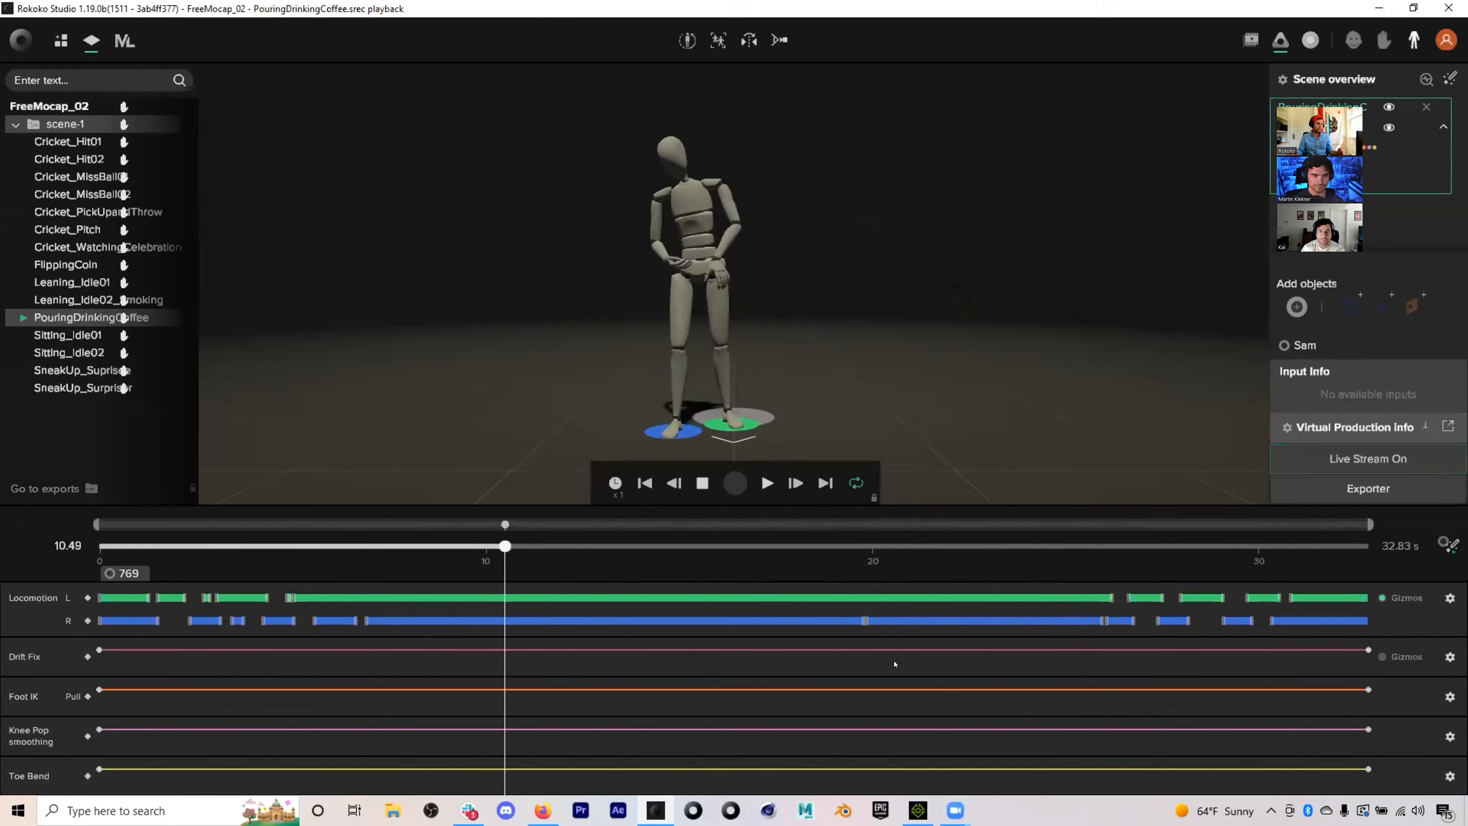
{"action": "left_click", "coordinate": [1382, 658]}
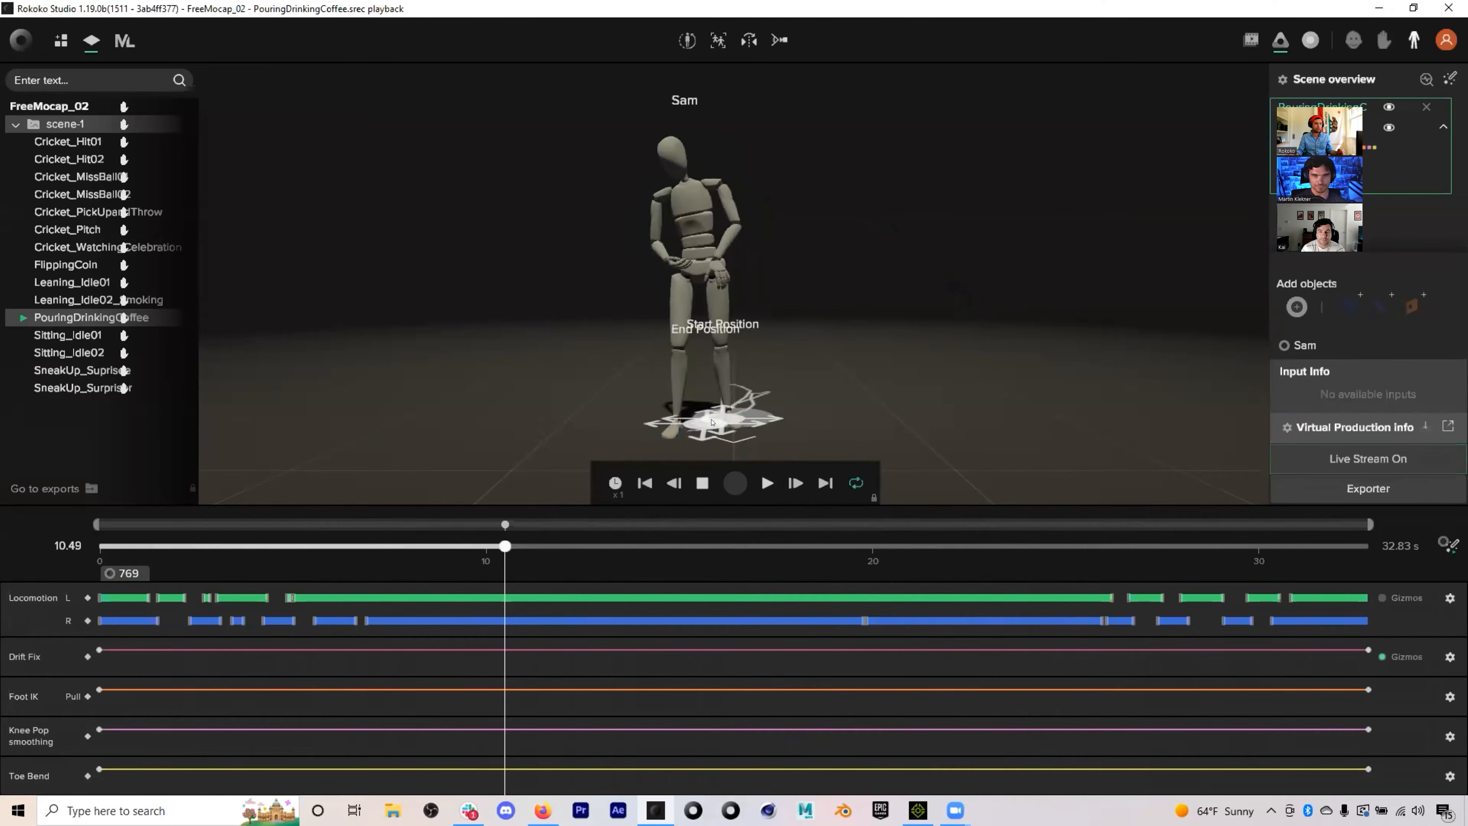
{"action": "left_click_drag", "start_coordinate": [664, 423], "coordinate": [641, 432]}
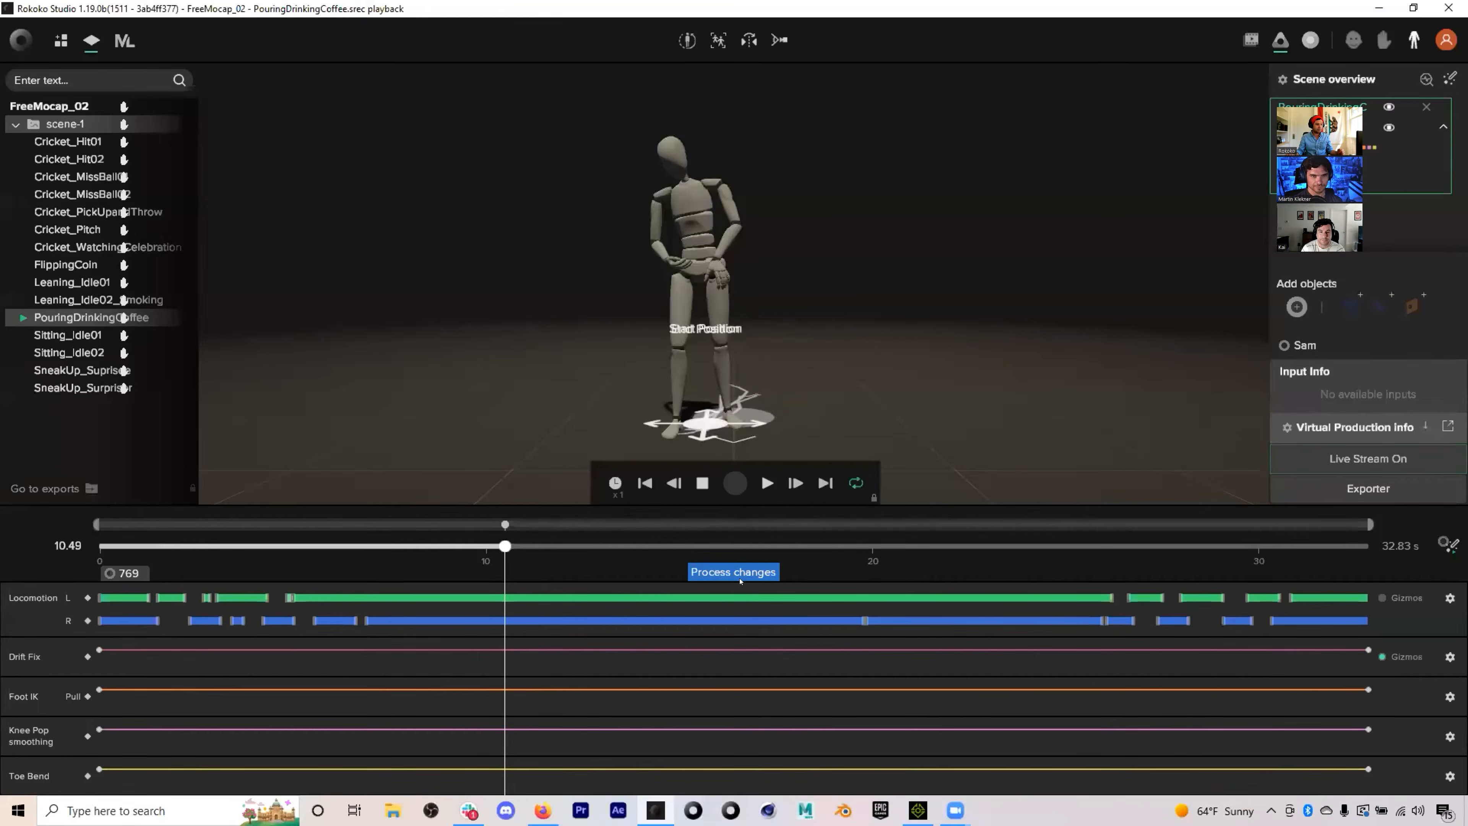
{"action": "left_click", "coordinate": [738, 569]}
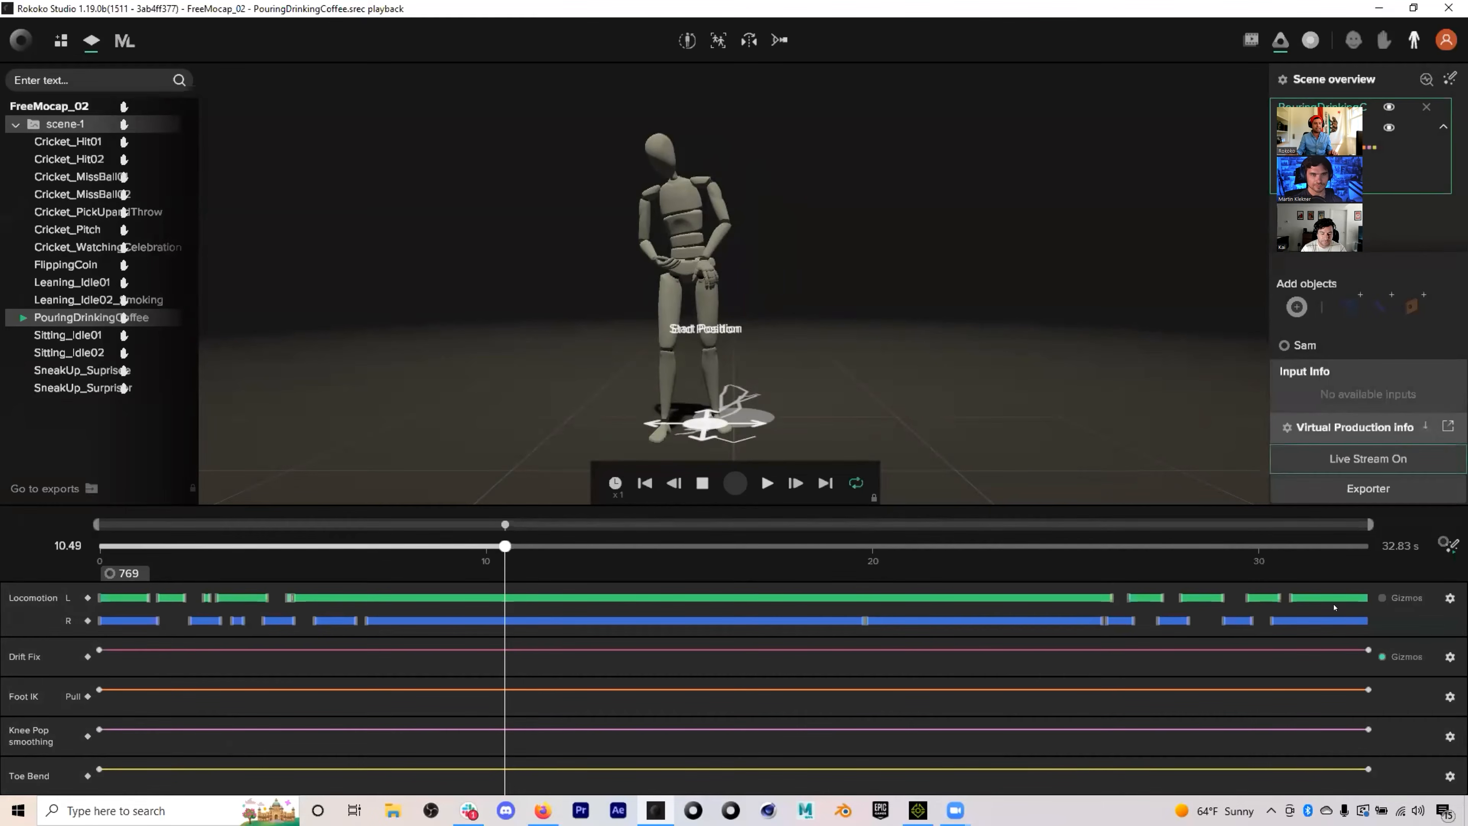
{"action": "left_click", "coordinate": [1382, 597]}
{"action": "key", "text": "space"}
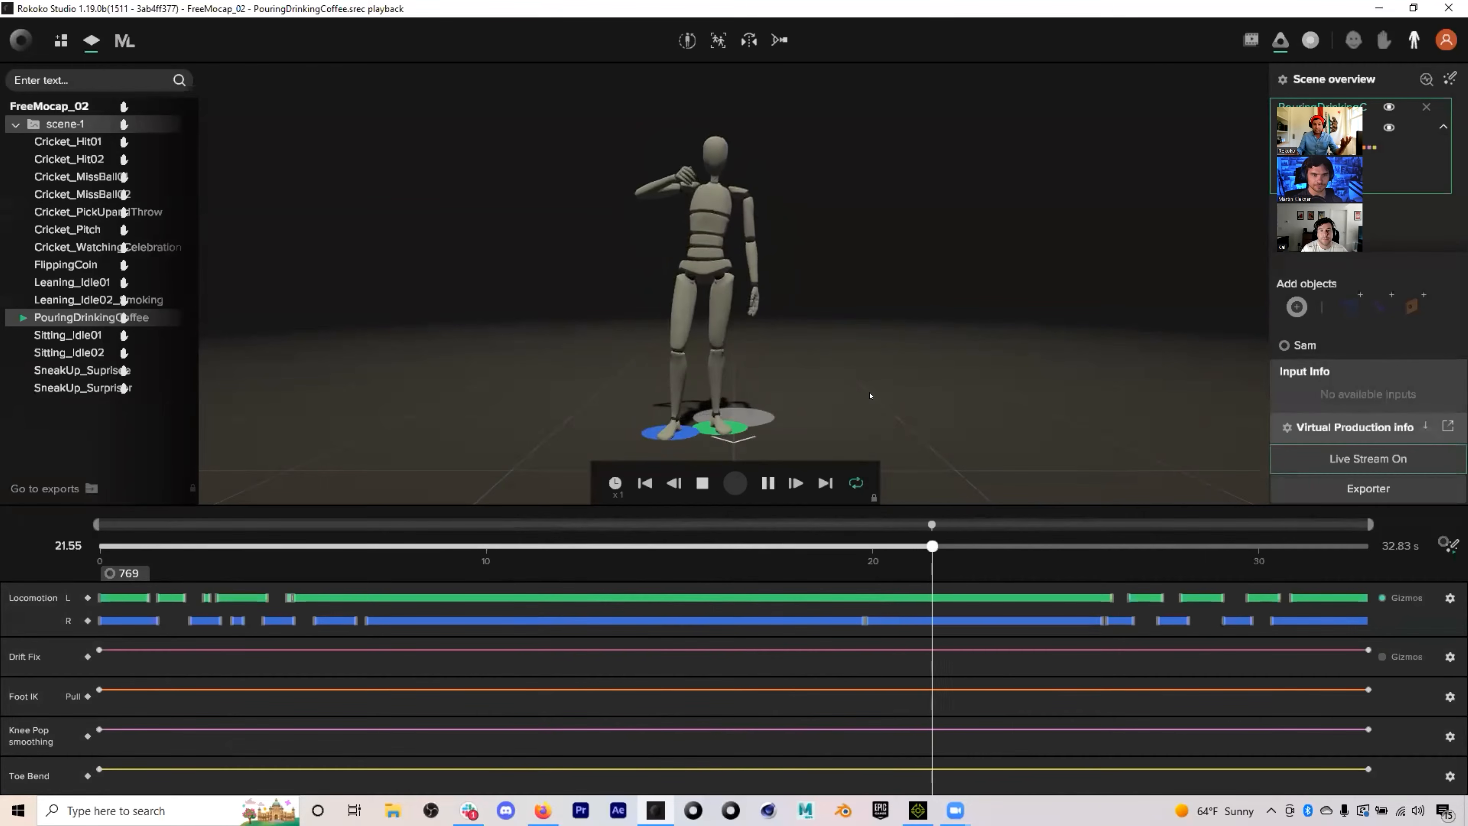
- Review the iClone live stream's IP addresses and ports in Rokoko Studio Live, leaving iClone streaming enabled
{"action": "left_click", "coordinate": [1368, 458]}
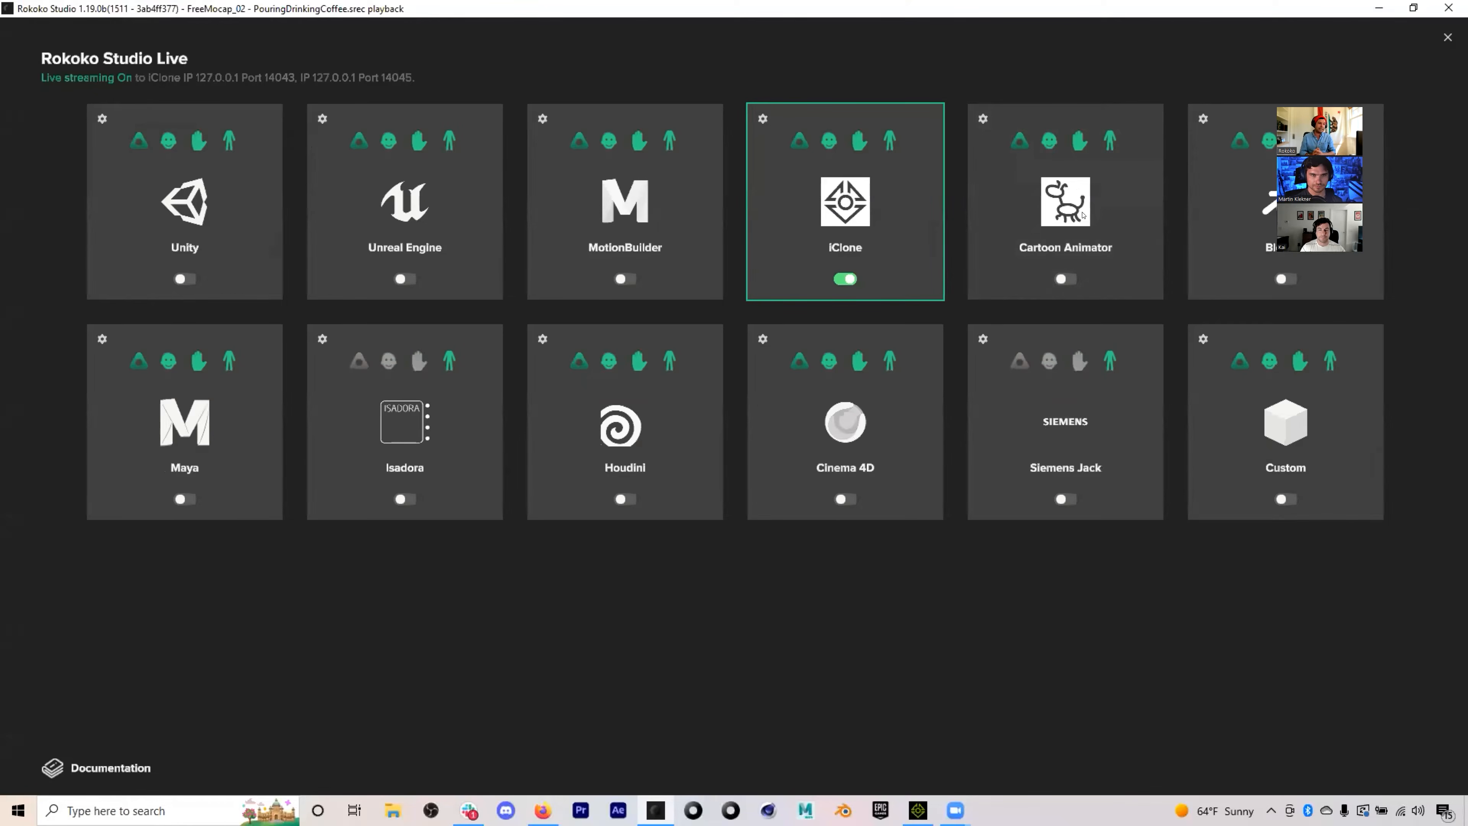
{"action": "left_click", "coordinate": [845, 279]}
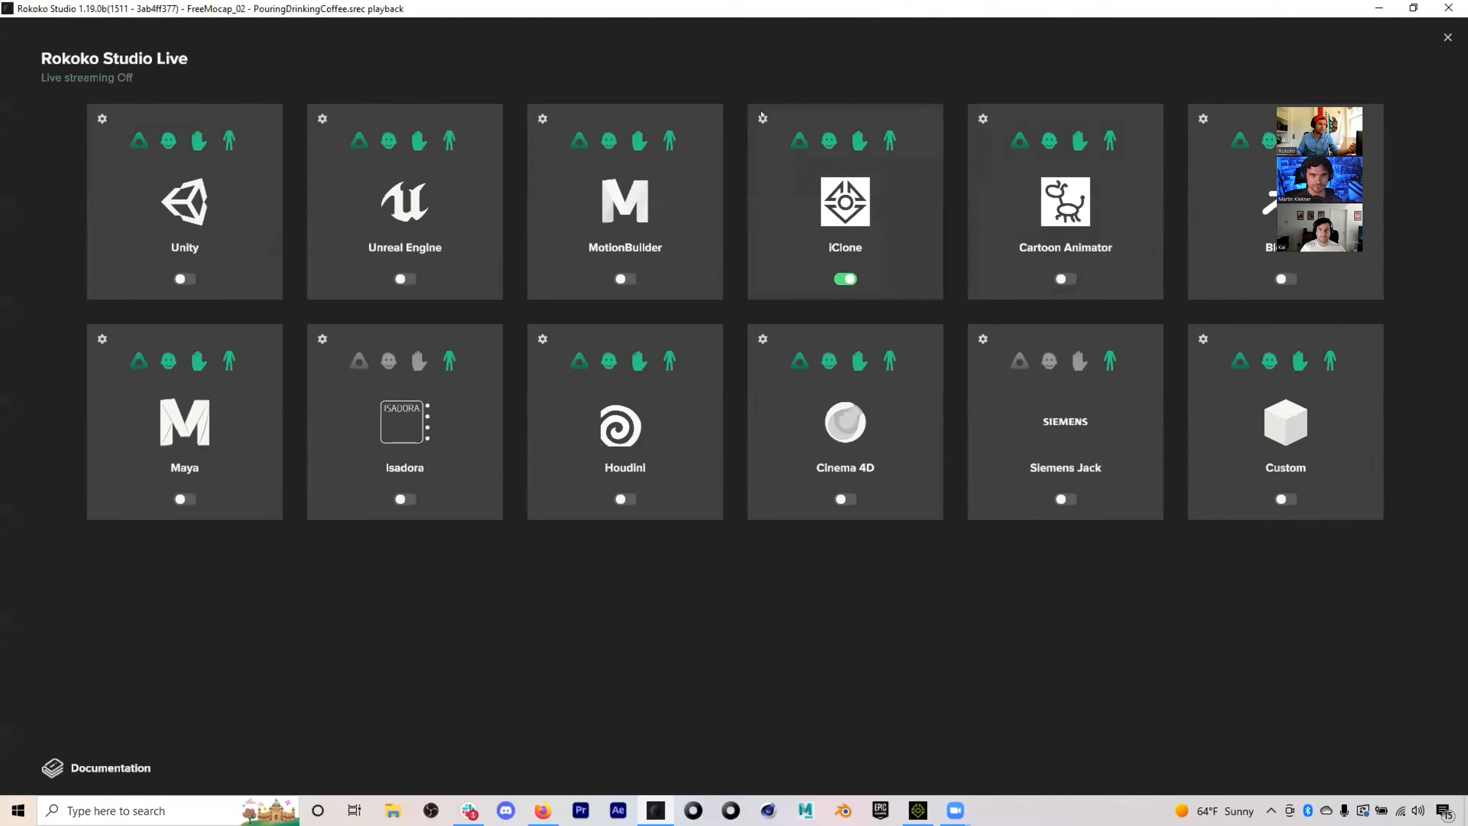
{"action": "left_click", "coordinate": [763, 118]}
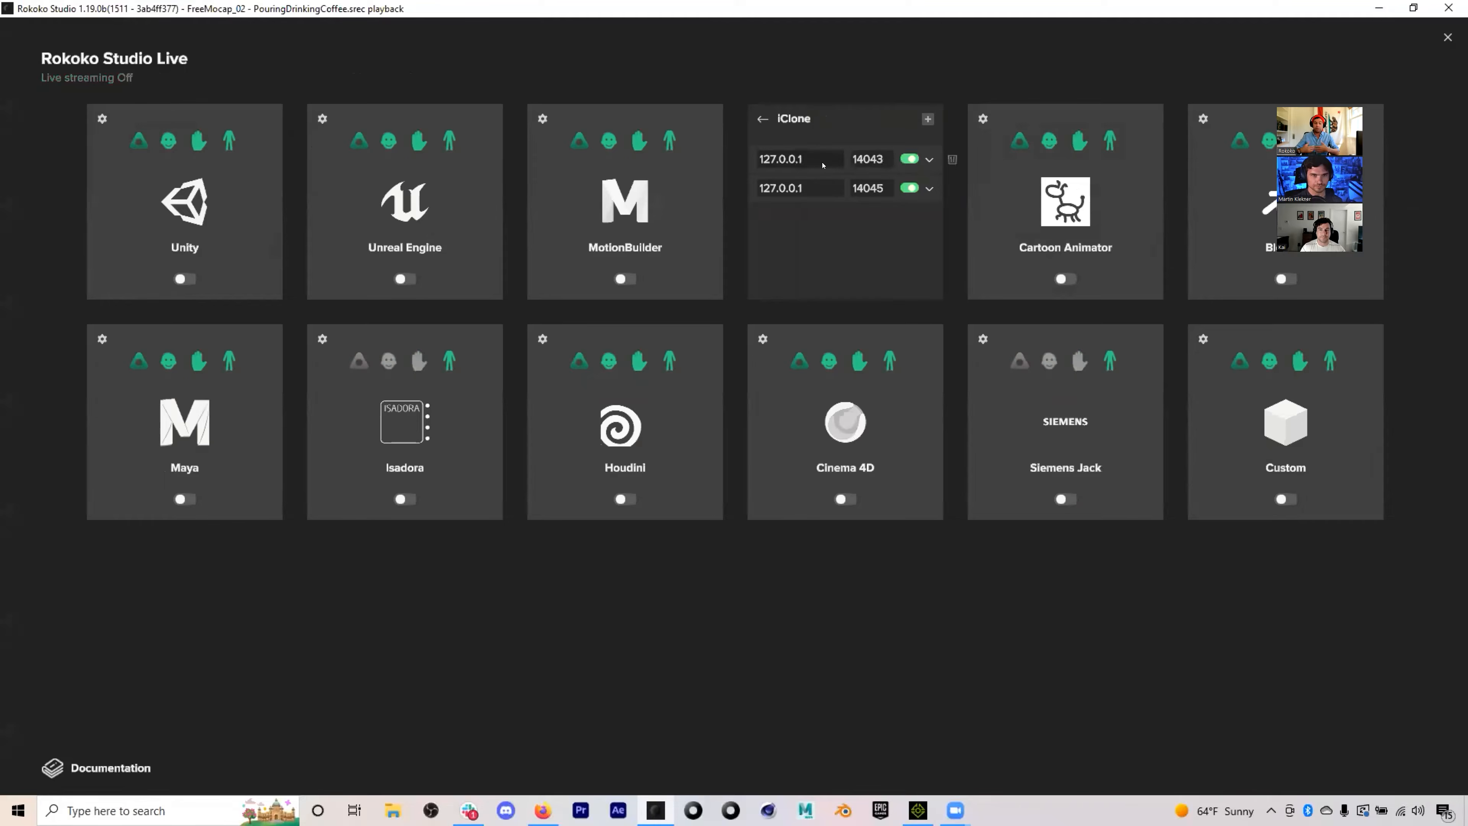
{"action": "left_click", "coordinate": [763, 118]}
{"action": "left_click", "coordinate": [845, 278]}
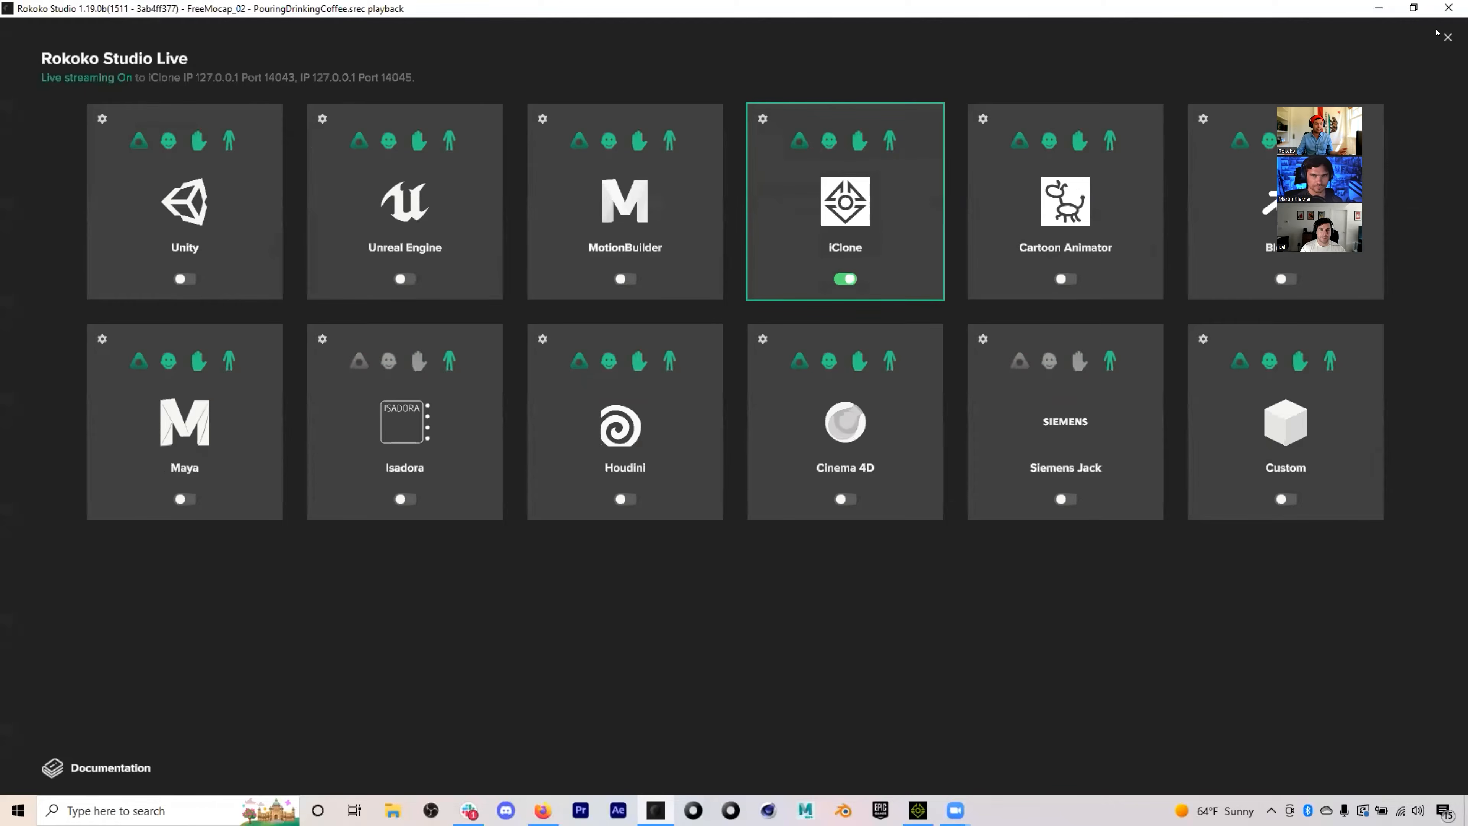
{"action": "left_click", "coordinate": [1448, 38]}
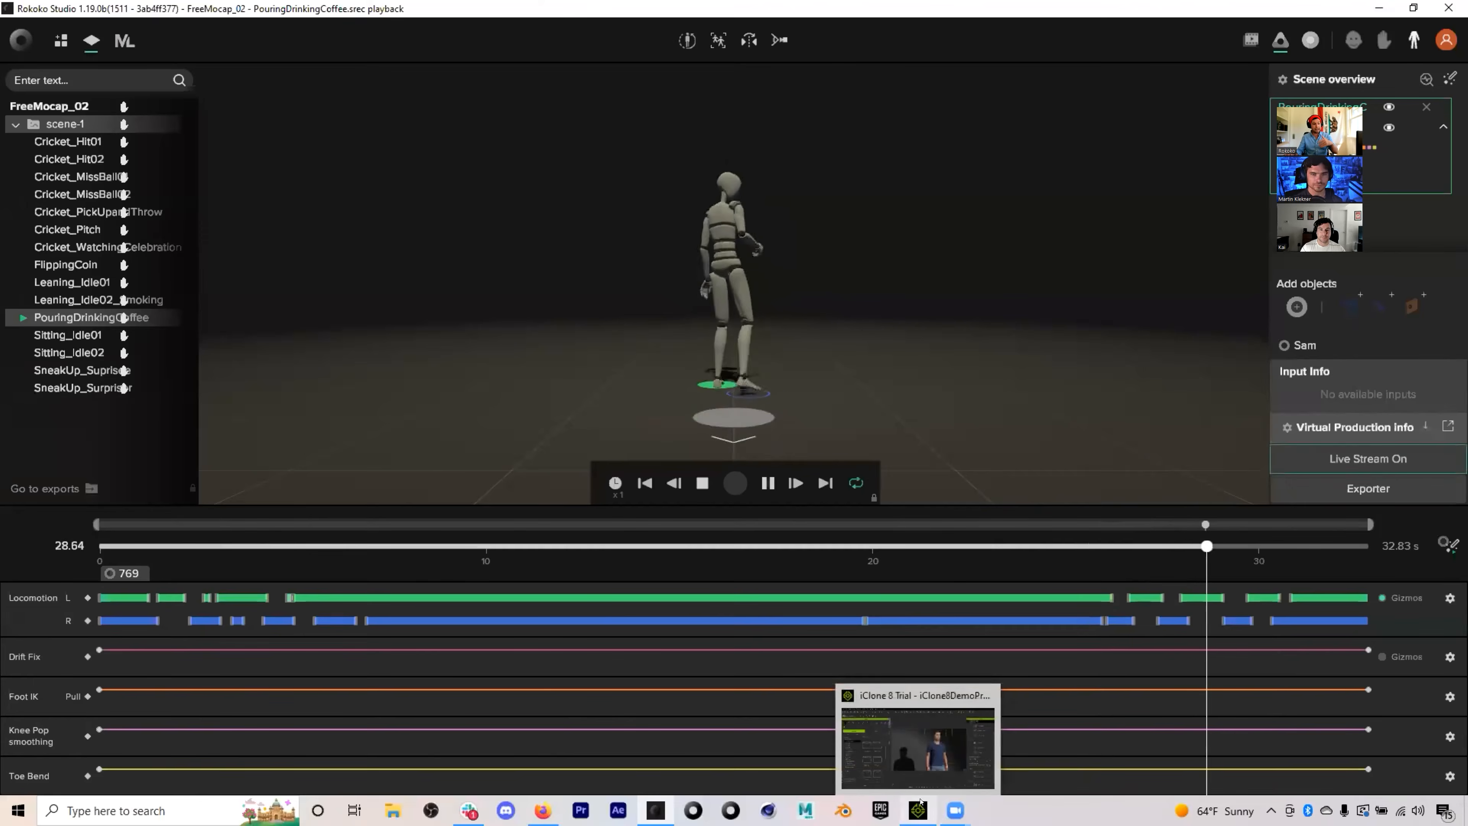
- Switch to iClone, open Motion LIVE, and activate the Rokoko body and Rokoko Smartgloves gear connections
{"action": "left_click", "coordinate": [918, 810]}
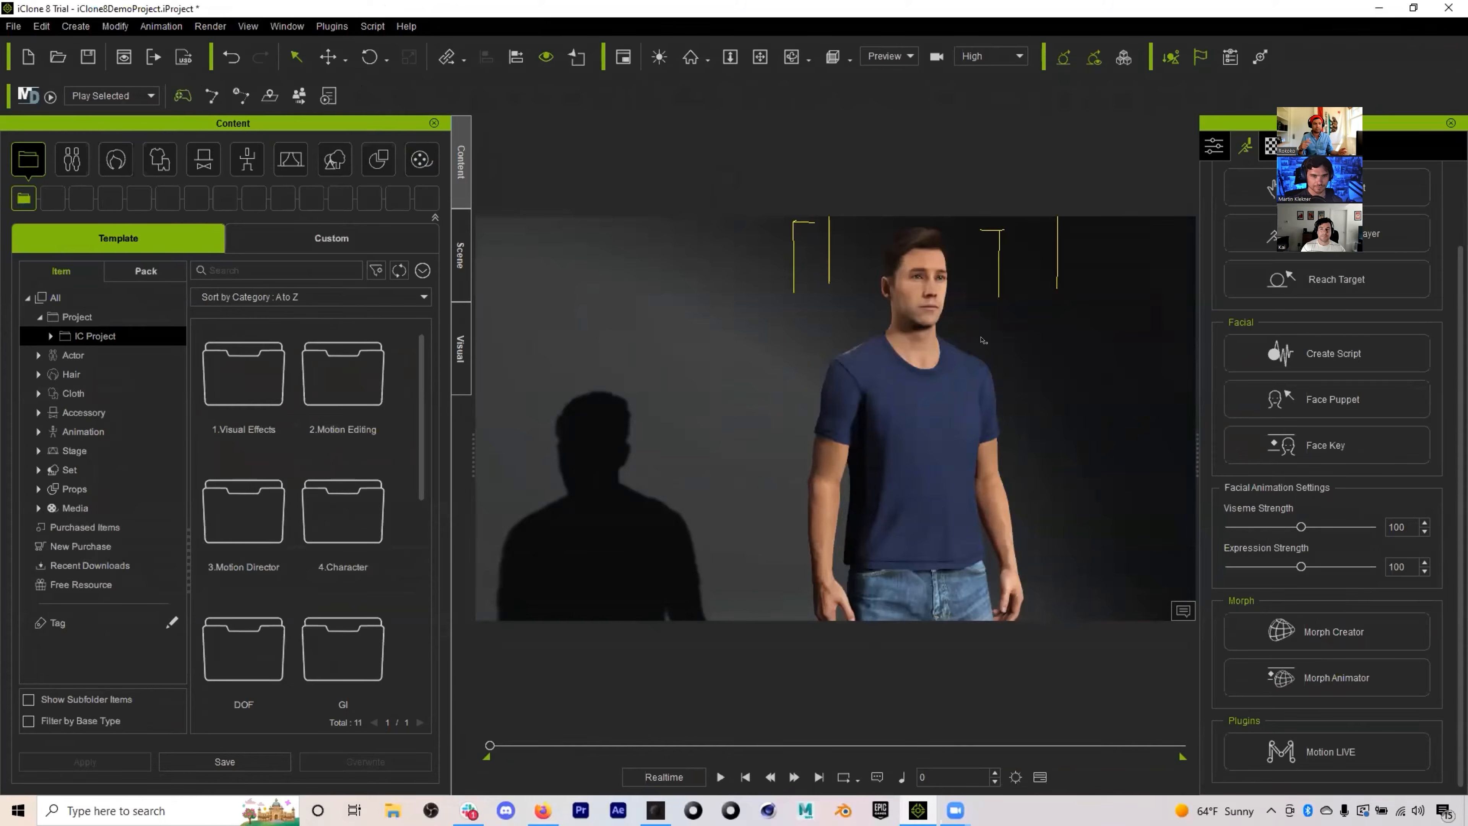
{"action": "left_click", "coordinate": [1326, 753]}
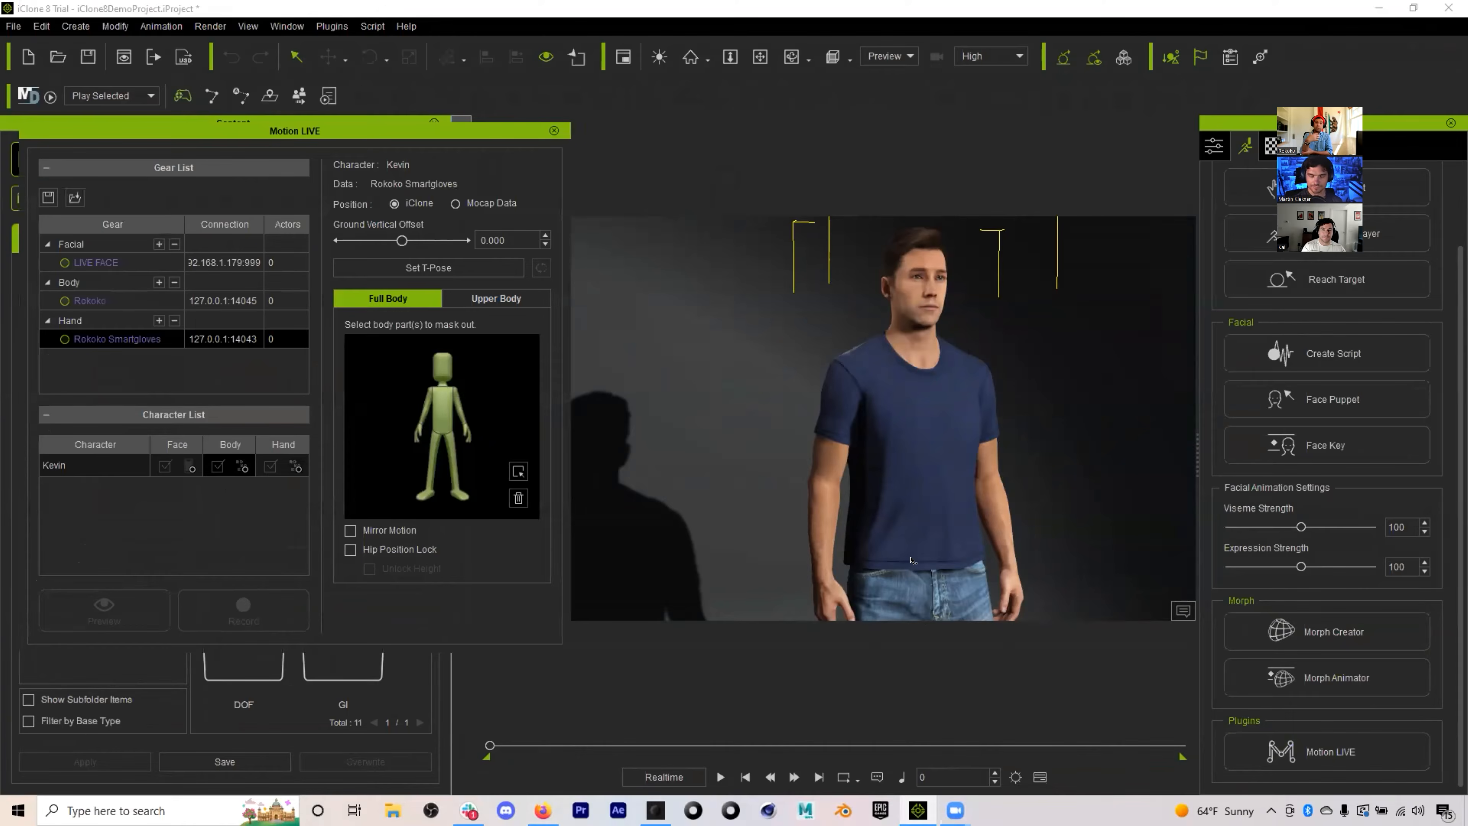
{"action": "left_click", "coordinate": [64, 301]}
{"action": "left_click", "coordinate": [64, 339]}
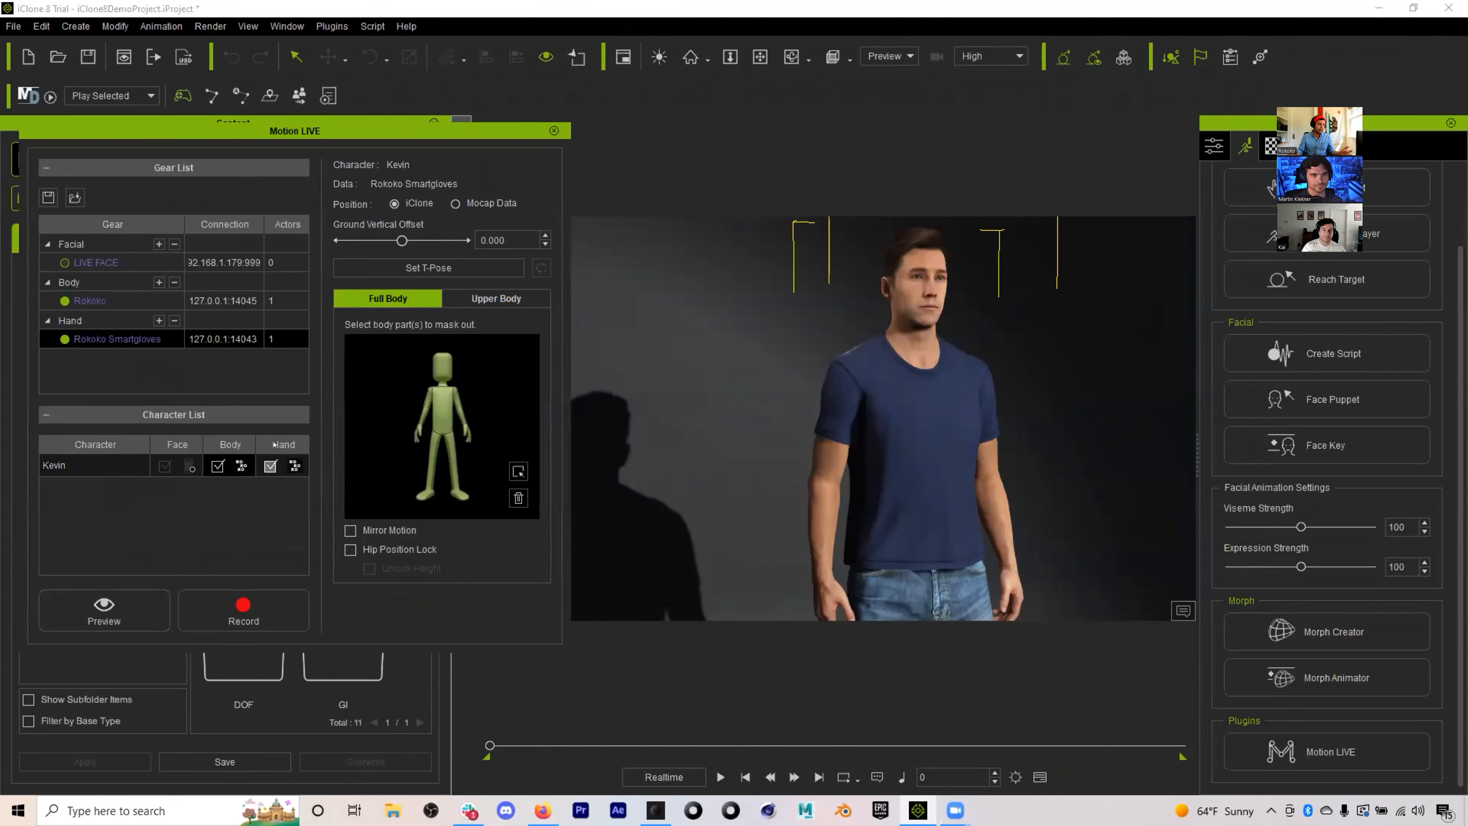
- Preview the live Rokoko body and hand motion on the character in Motion LIVE, and stop the preview
{"action": "left_click", "coordinate": [114, 616]}
{"action": "key", "text": "space"}
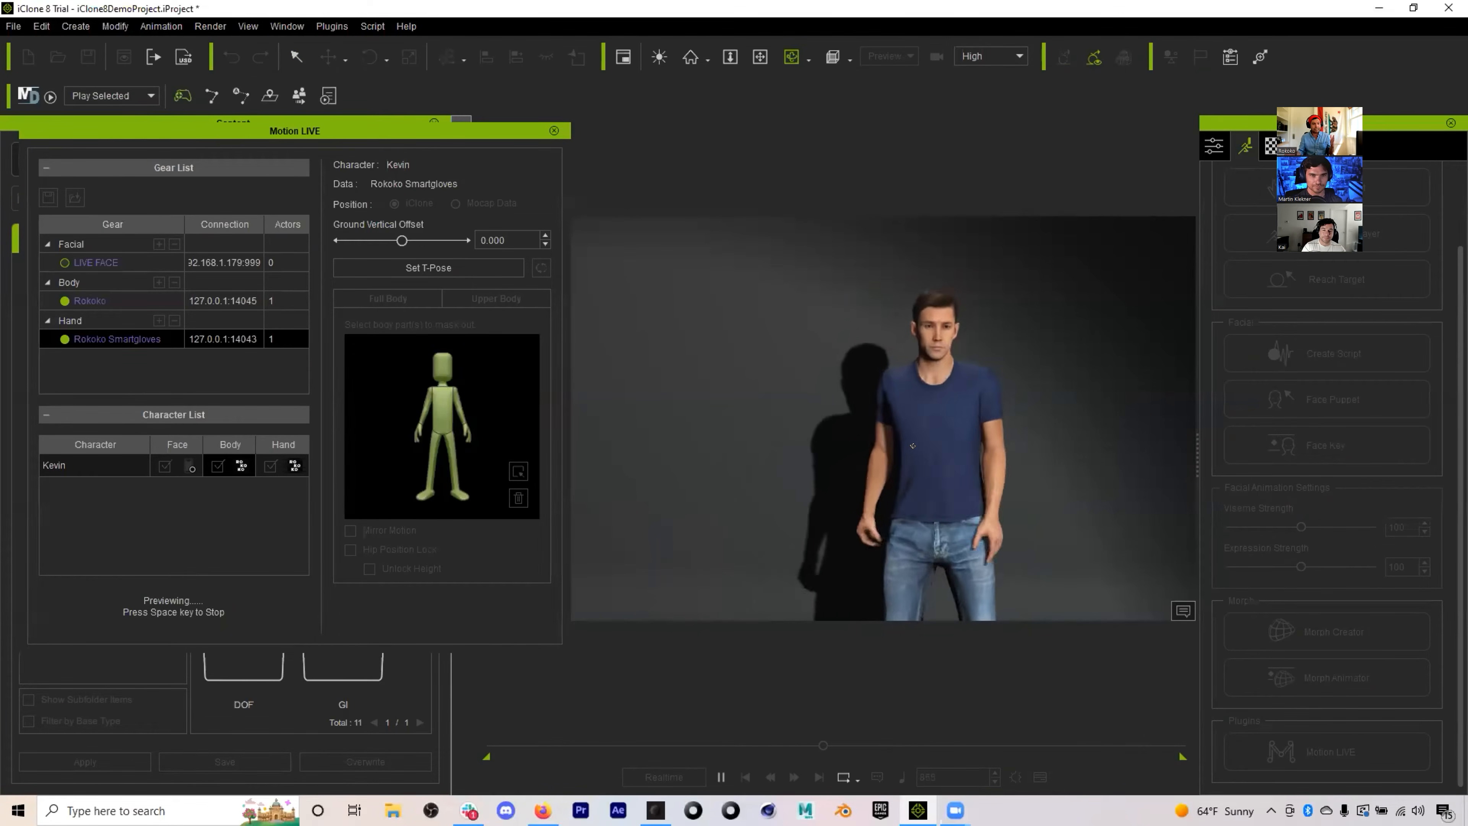
{"action": "key", "text": "space"}
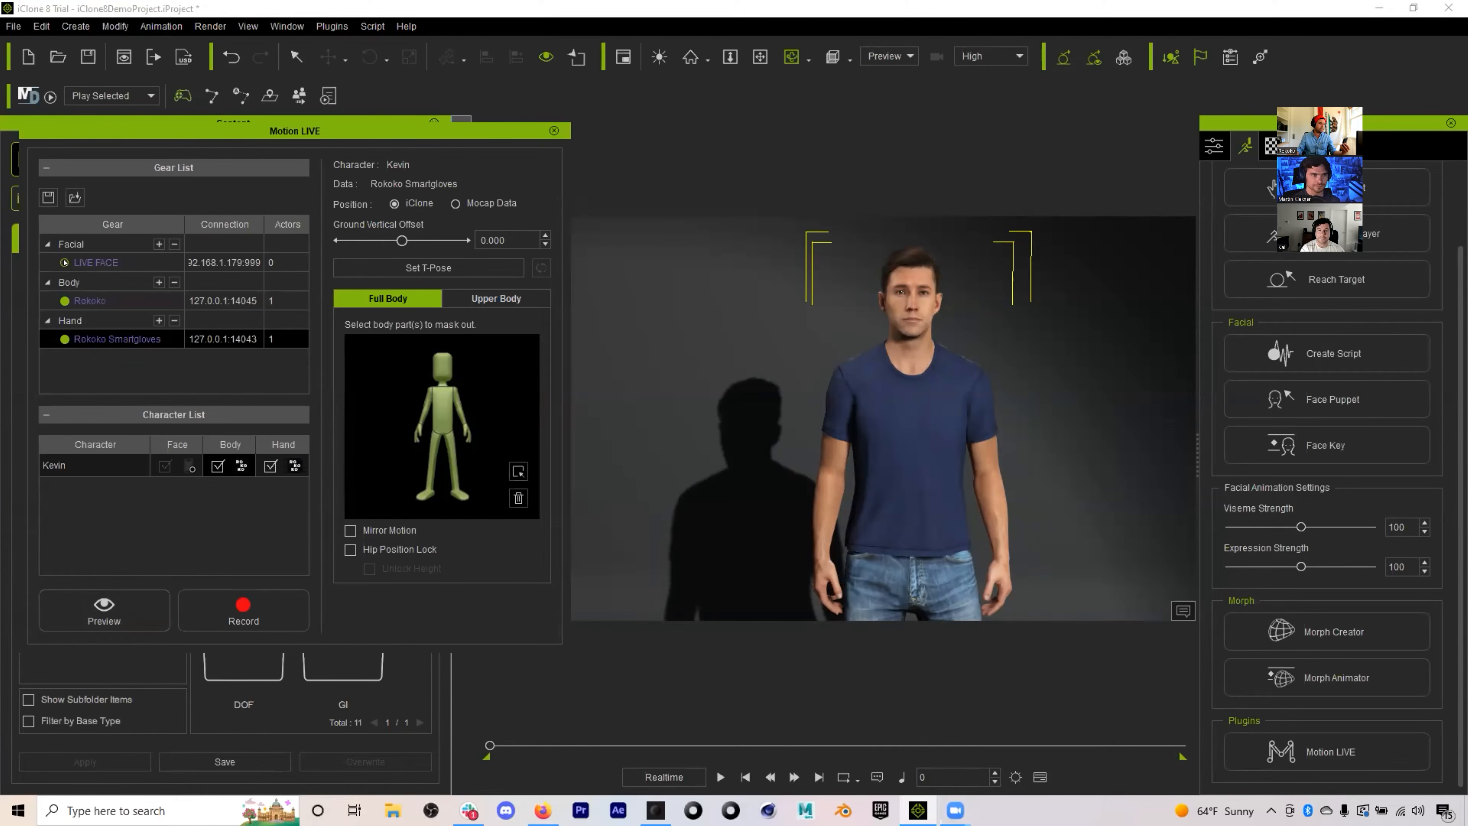
- Activate the LIVE FACE gear, exclude Body and Hand from the character's capture, and preview the facial motion alone
{"action": "left_click", "coordinate": [64, 263]}
{"action": "left_click", "coordinate": [217, 466]}
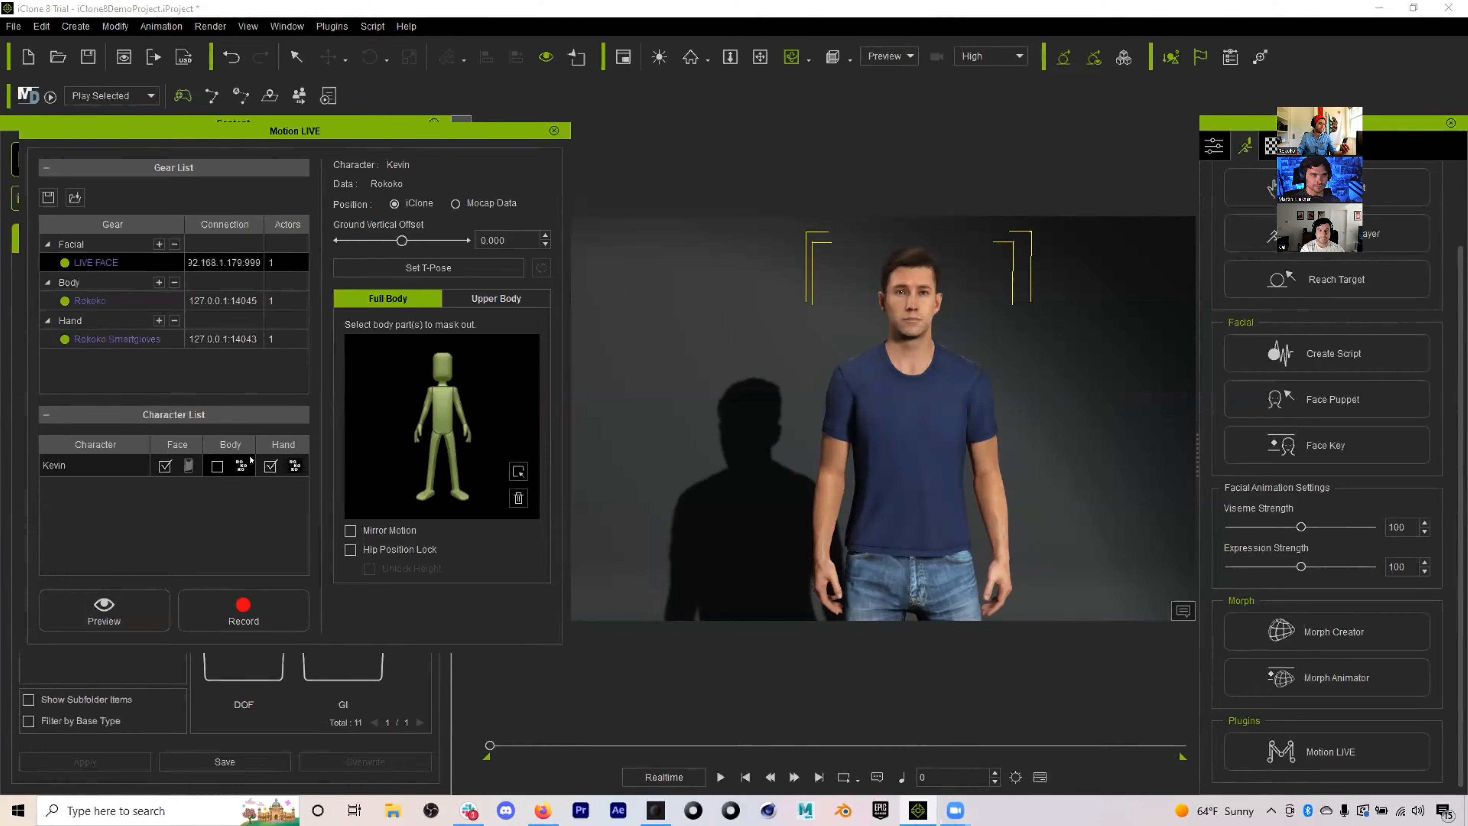
{"action": "left_click", "coordinate": [270, 466]}
{"action": "left_click", "coordinate": [116, 610]}
{"action": "key", "text": "space"}
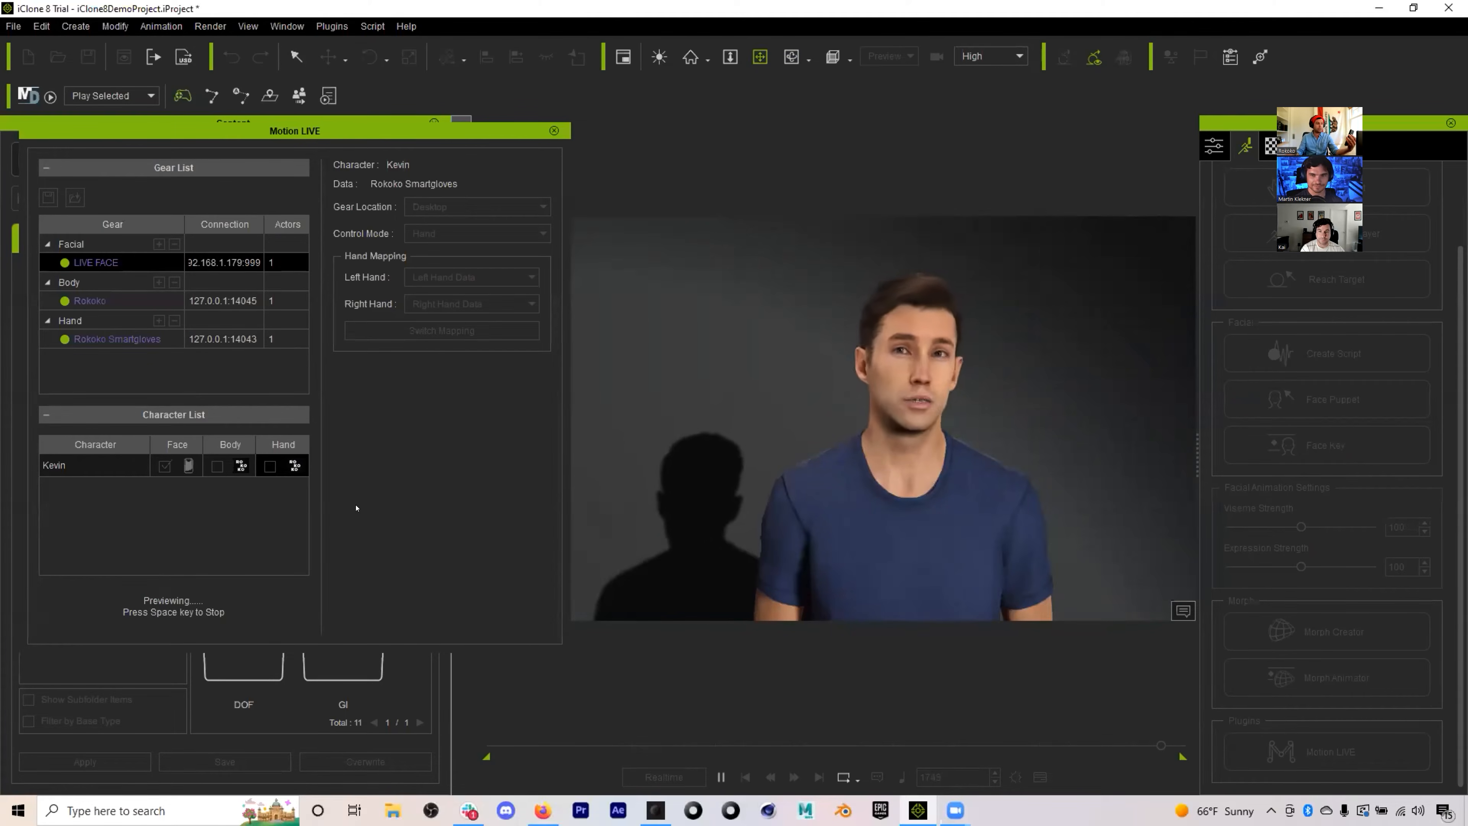
{"action": "key", "text": "space"}
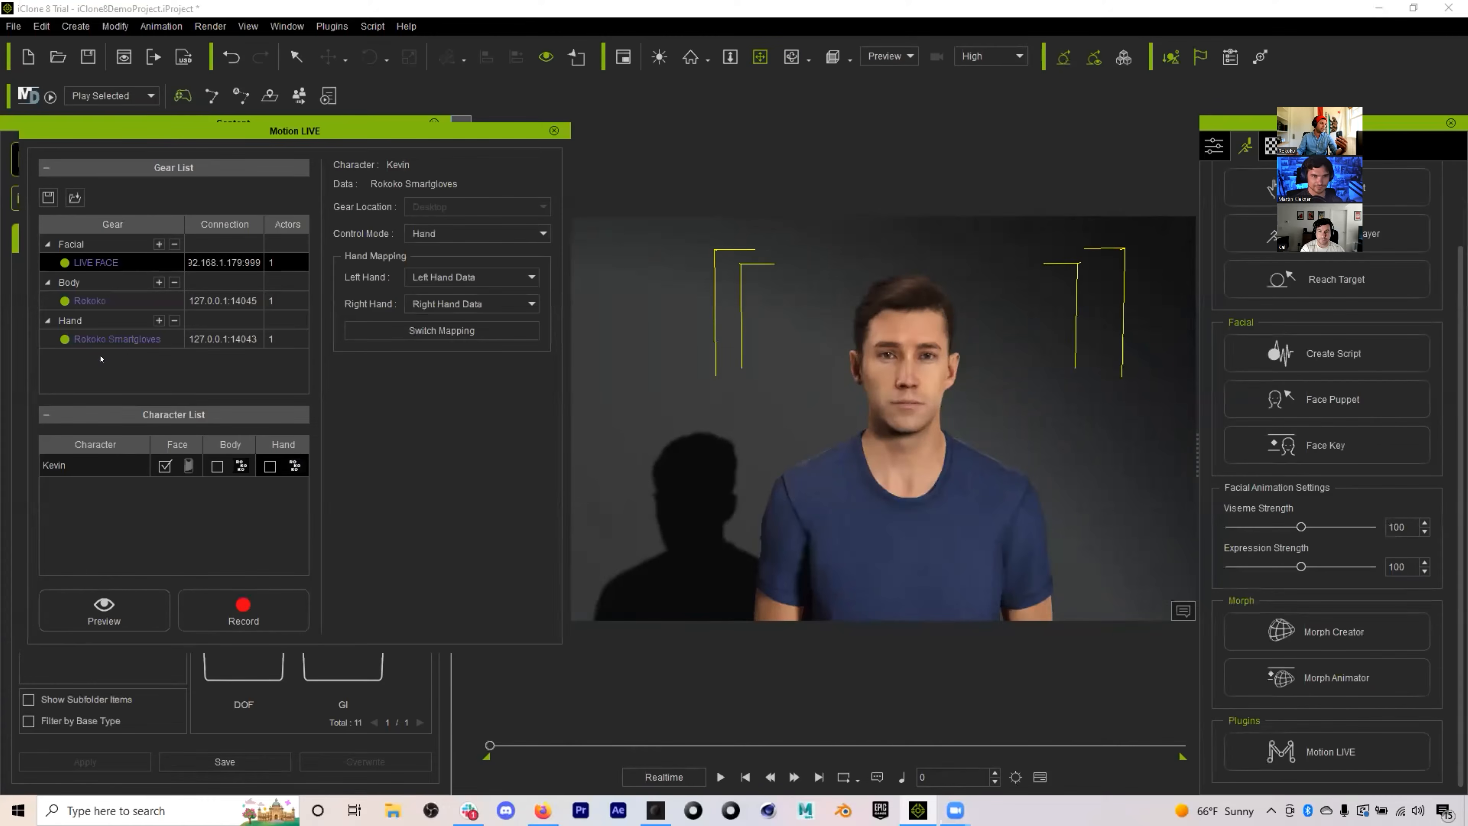
- Re-enable Body and Hand for the character and preview them together with the live facial capture, keeping the upper body framed
{"action": "left_click", "coordinate": [217, 466]}
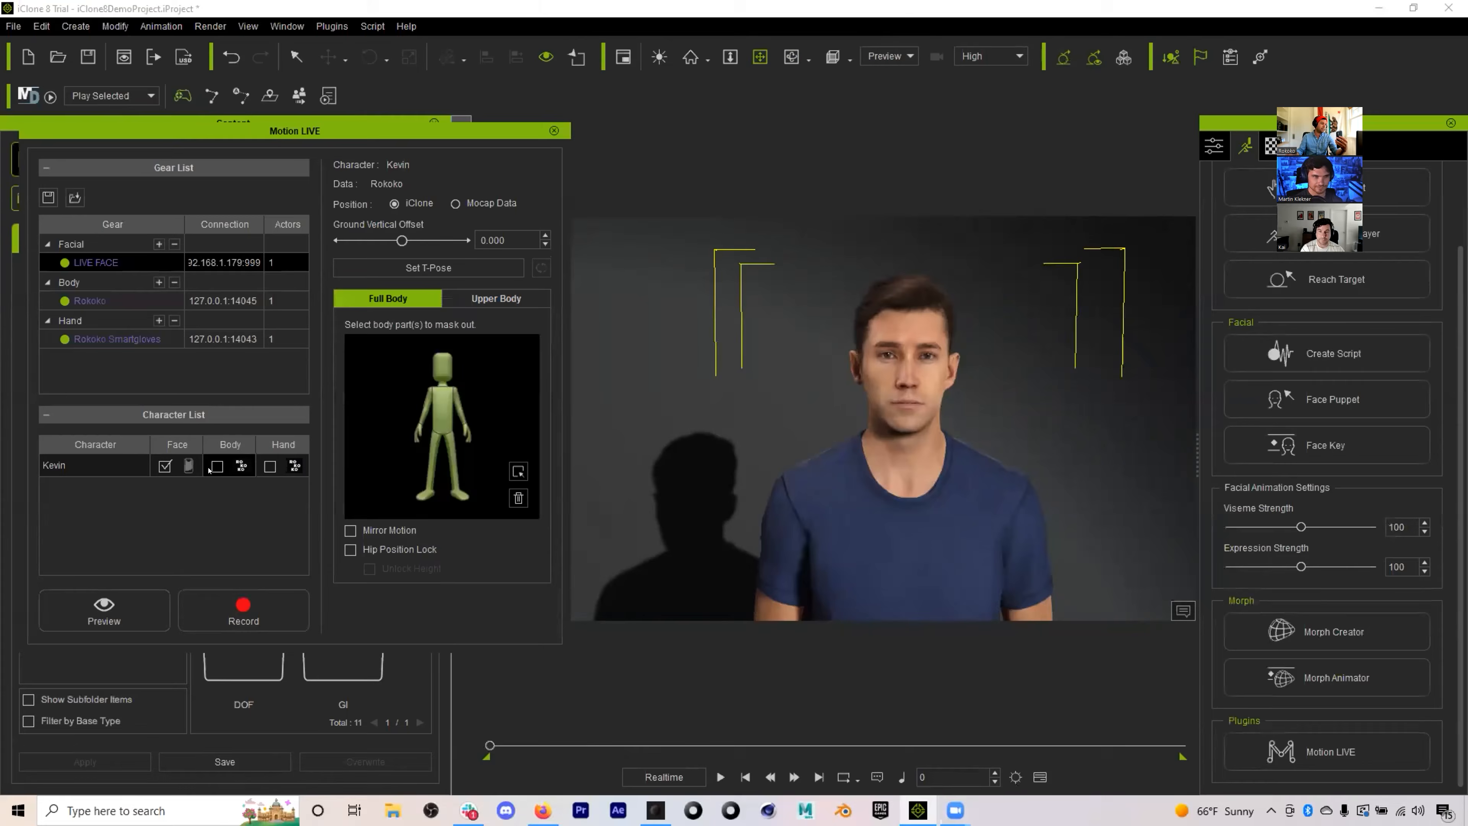
{"action": "left_click", "coordinate": [270, 466]}
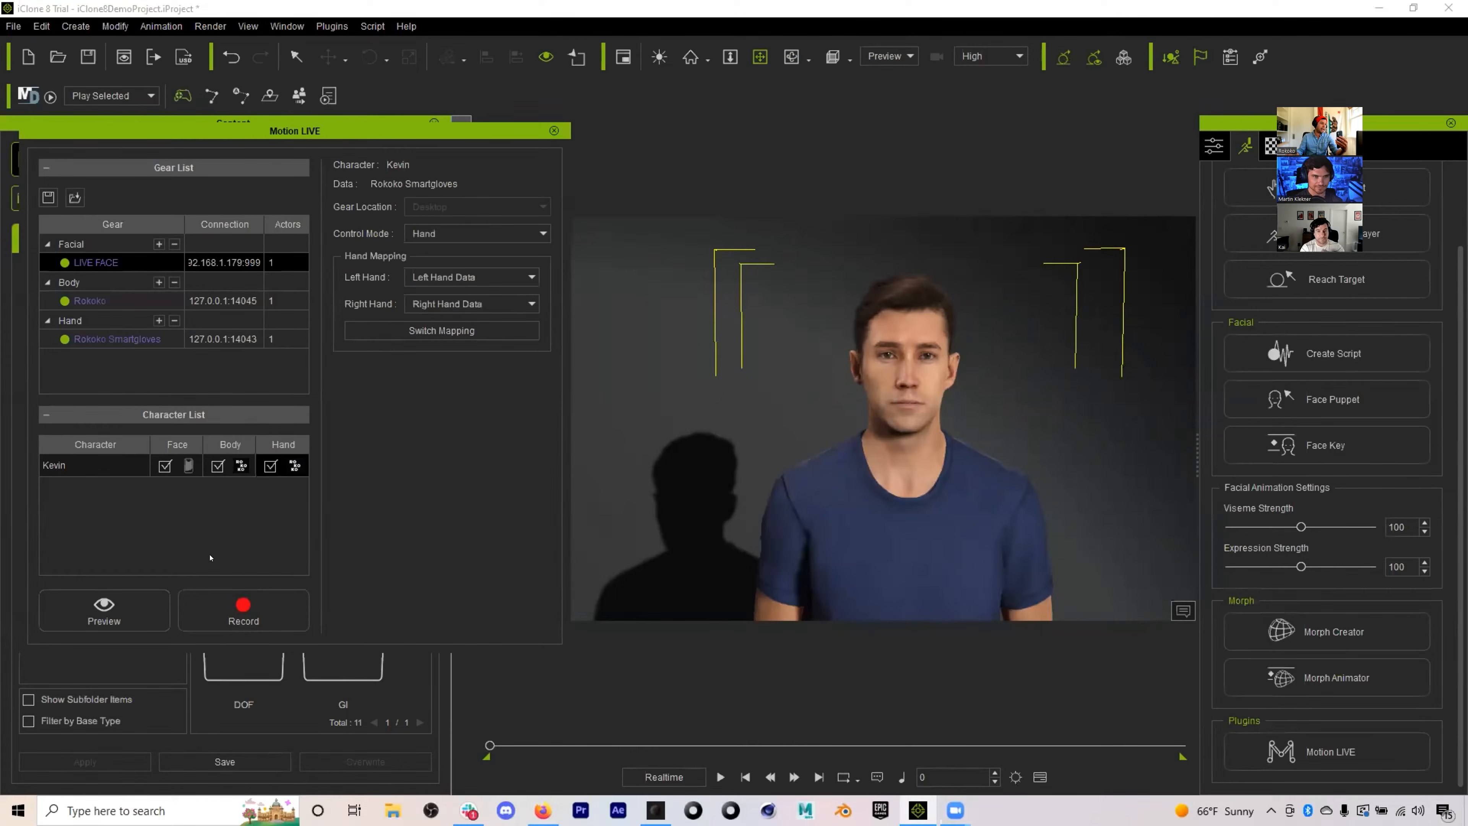
{"action": "scroll", "coordinate": [863, 475], "scroll_direction": "down", "scroll_amount": 3}
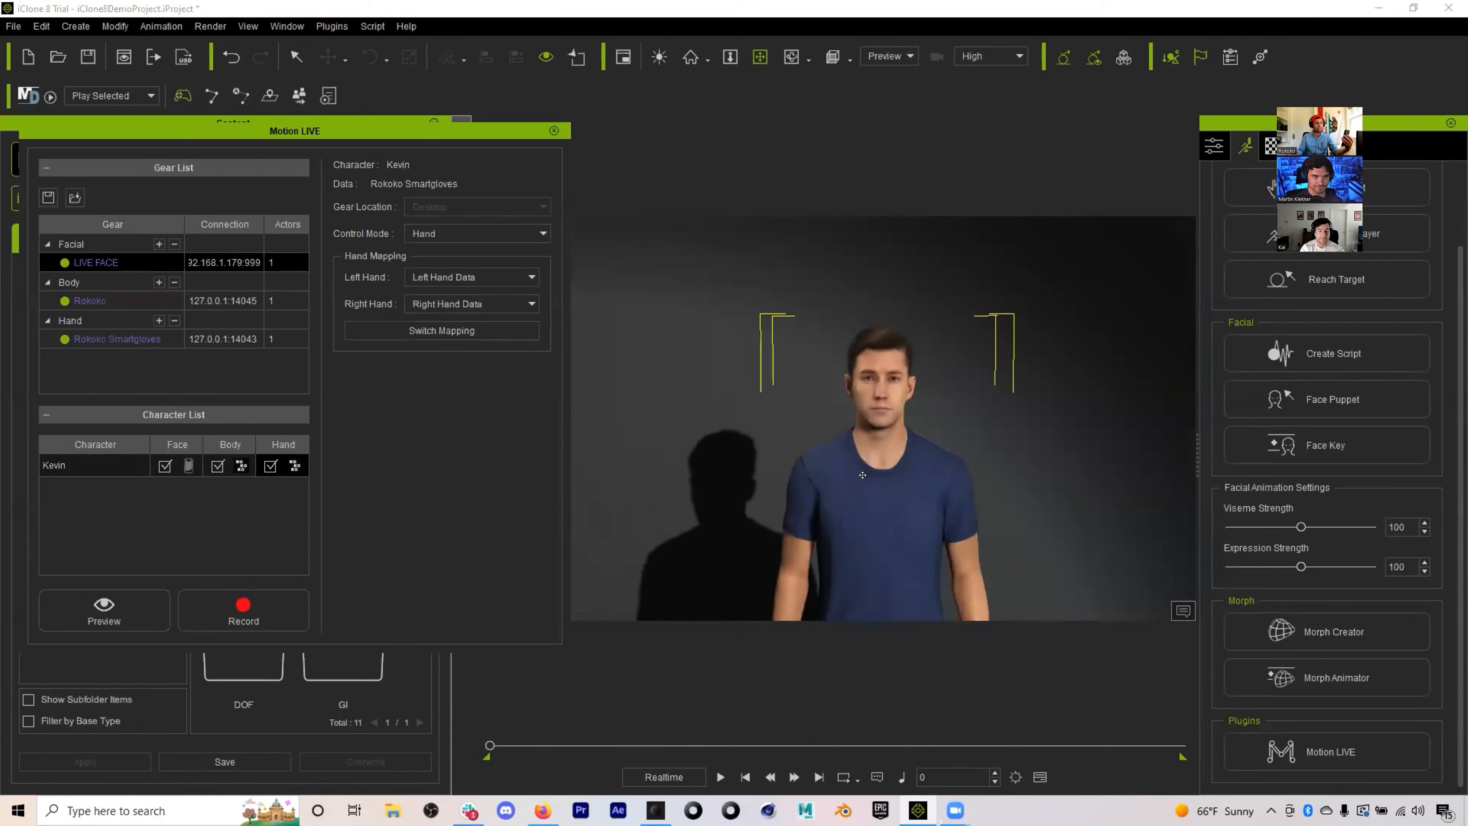
{"action": "scroll", "coordinate": [863, 475], "scroll_direction": "down", "scroll_amount": 1}
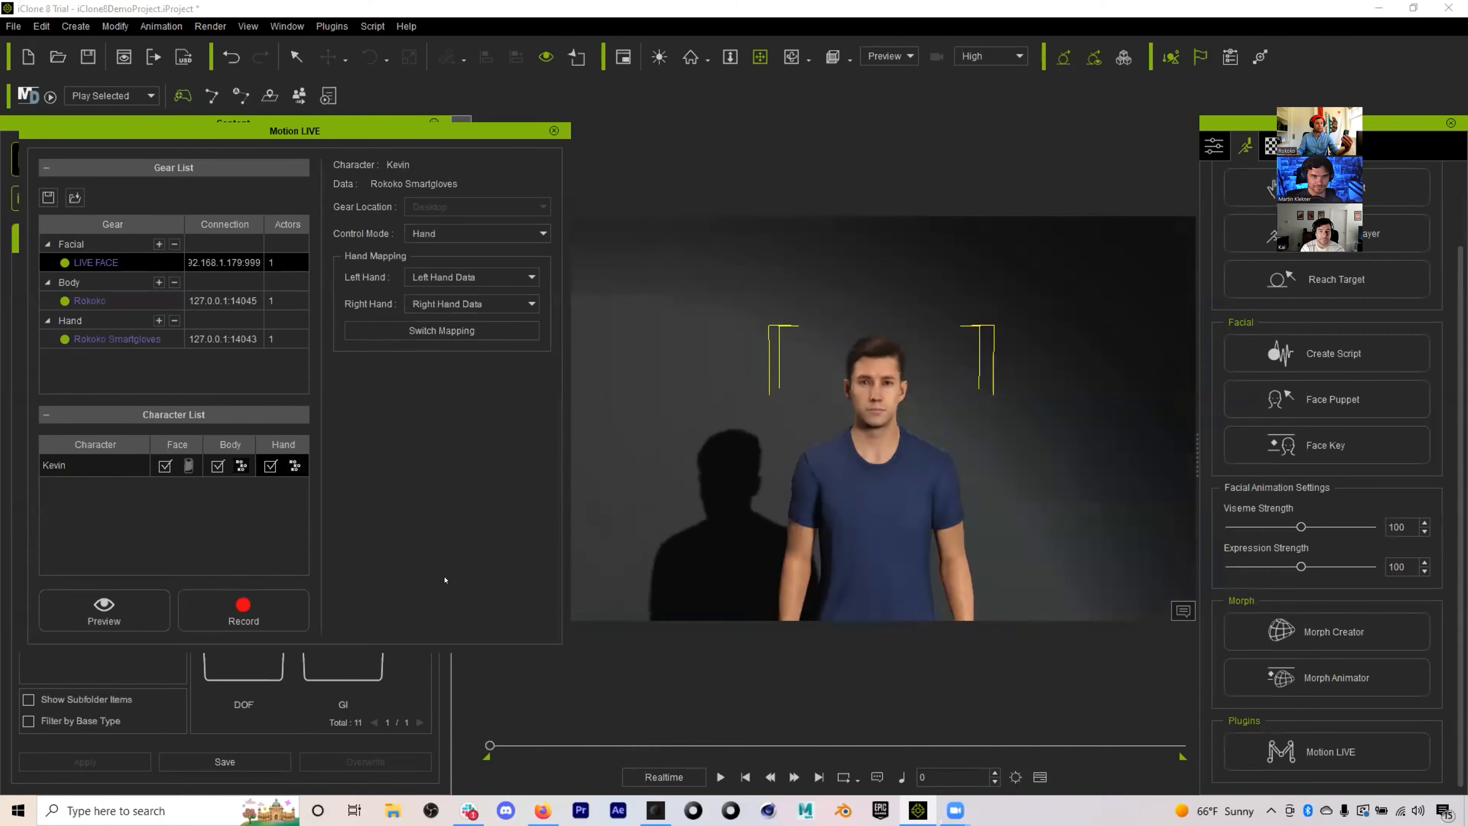
{"action": "left_click", "coordinate": [110, 618]}
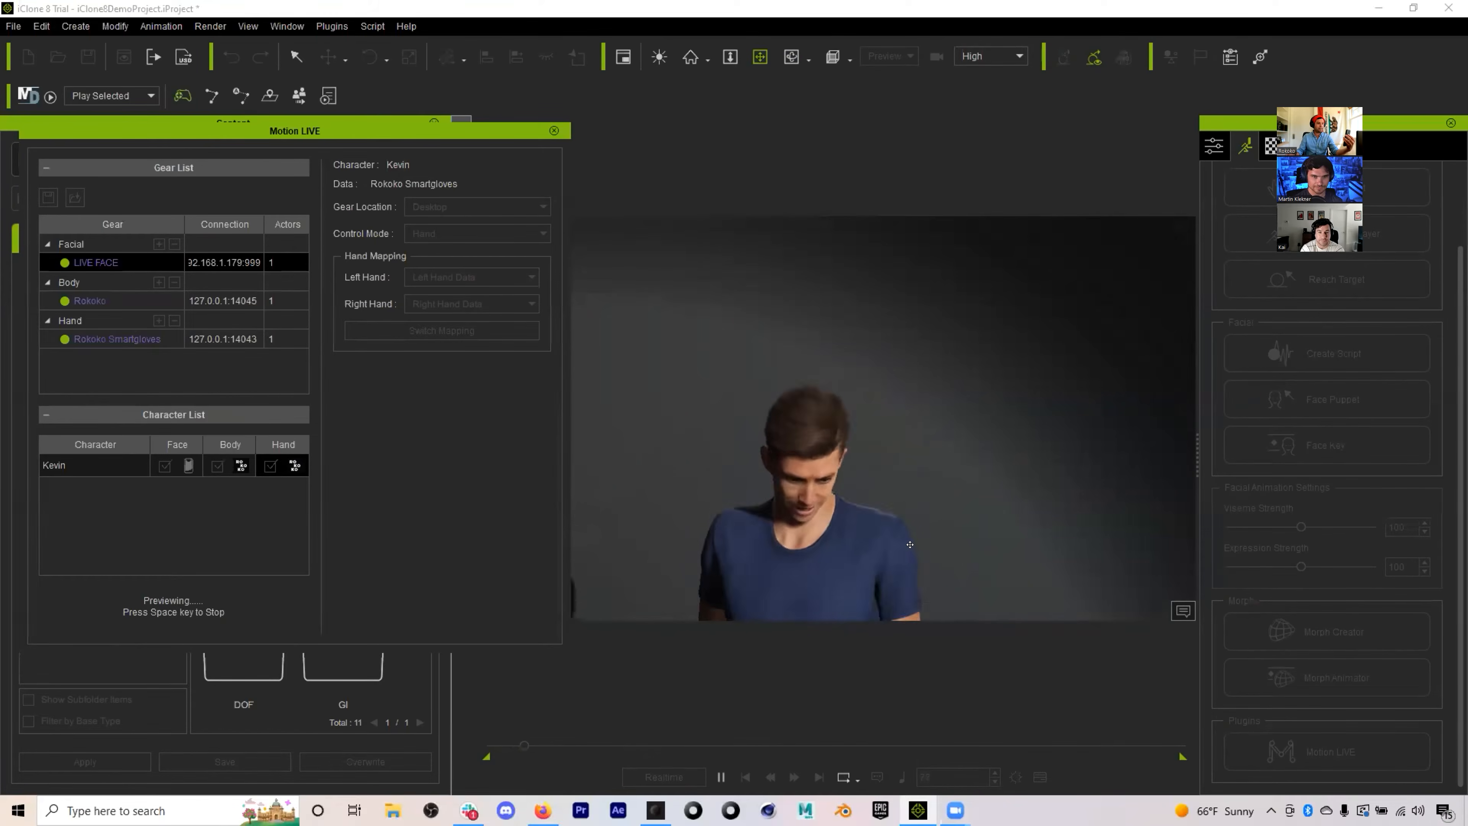
{"action": "left_click_drag", "start_coordinate": [836, 445], "coordinate": [852, 373]}
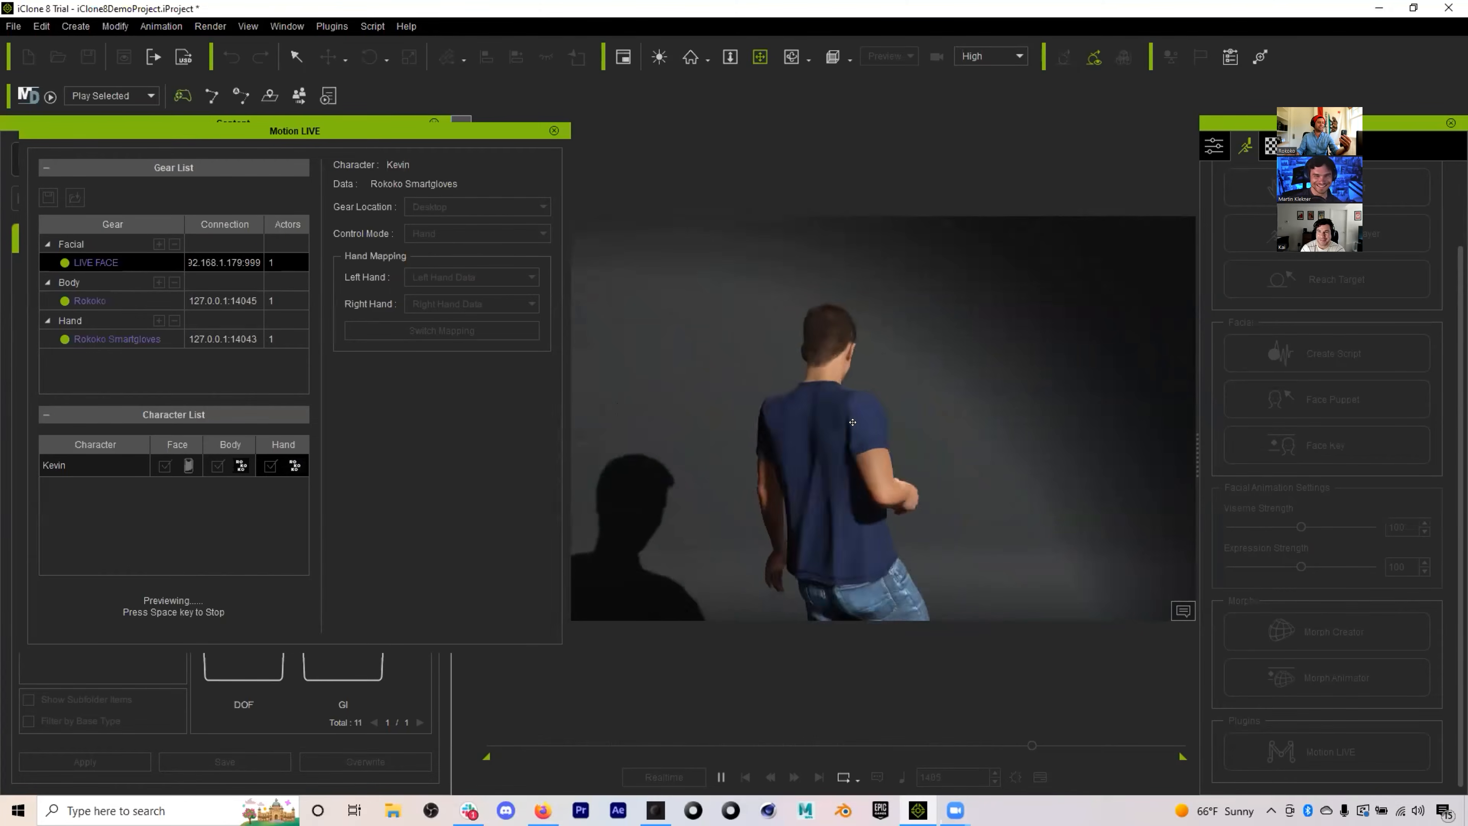
{"action": "key", "text": "space"}
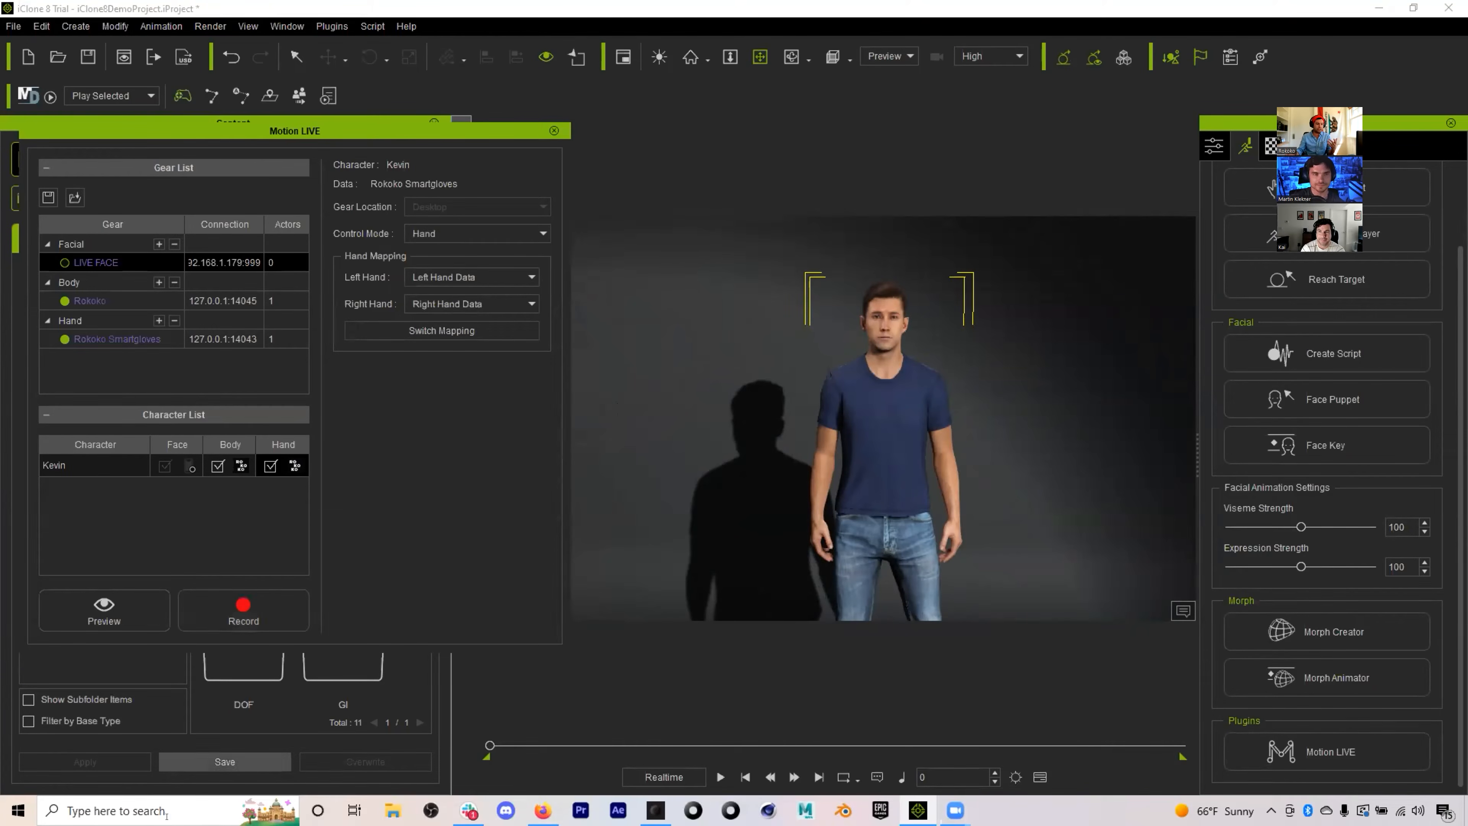
{"action": "key", "text": "alt+Tab"}
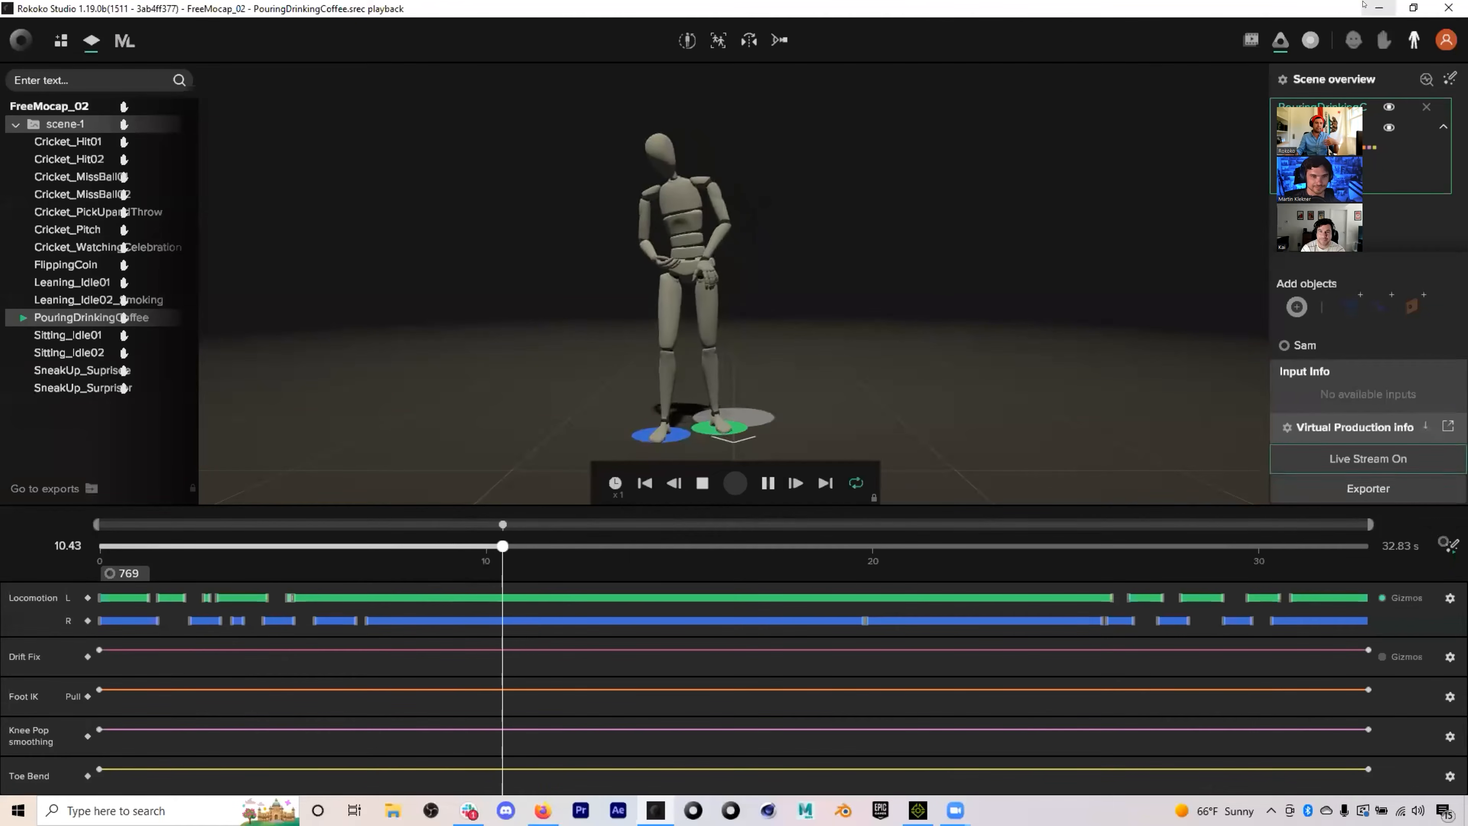
{"action": "key", "text": "alt+Tab"}
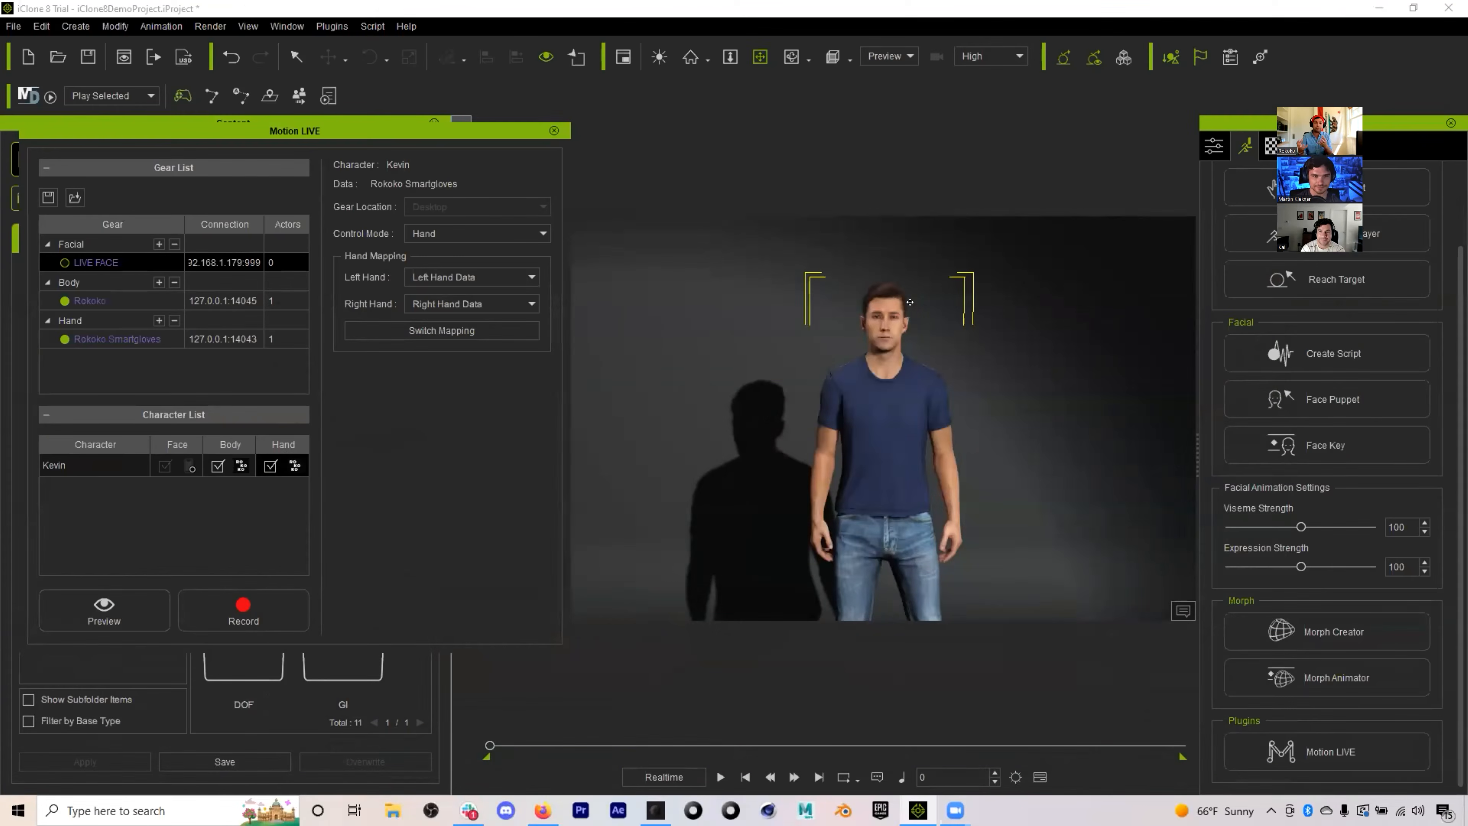
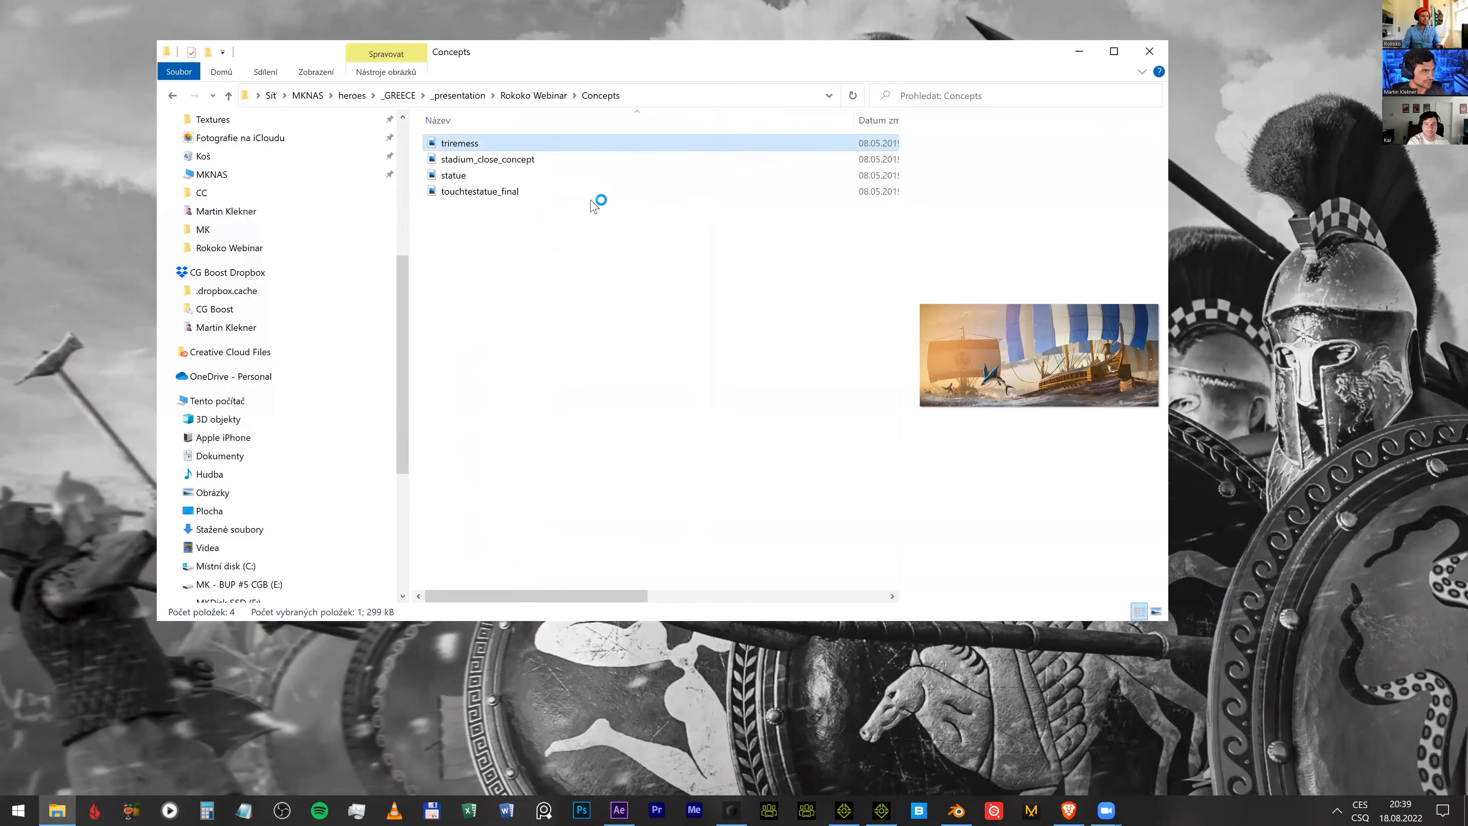
- View the triremess concept image up close, look through the other Concepts images, and return to the Rokoko Webinar folder
{"action": "double_click", "coordinate": [846, 146]}
{"action": "scroll", "coordinate": [755, 384], "scroll_direction": "up", "scroll_amount": 1}
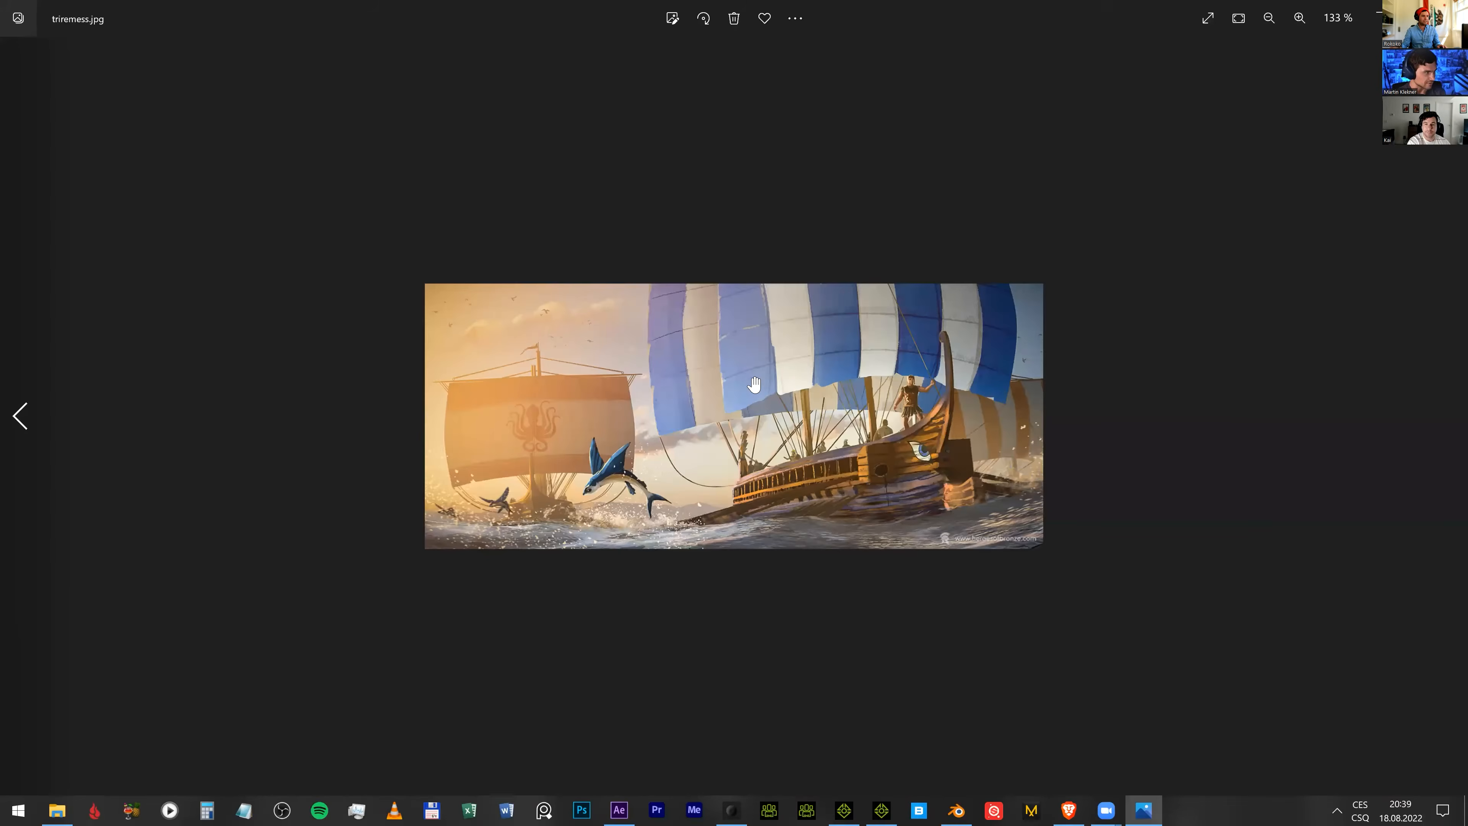
{"action": "scroll", "coordinate": [755, 384], "scroll_direction": "up", "scroll_amount": 1}
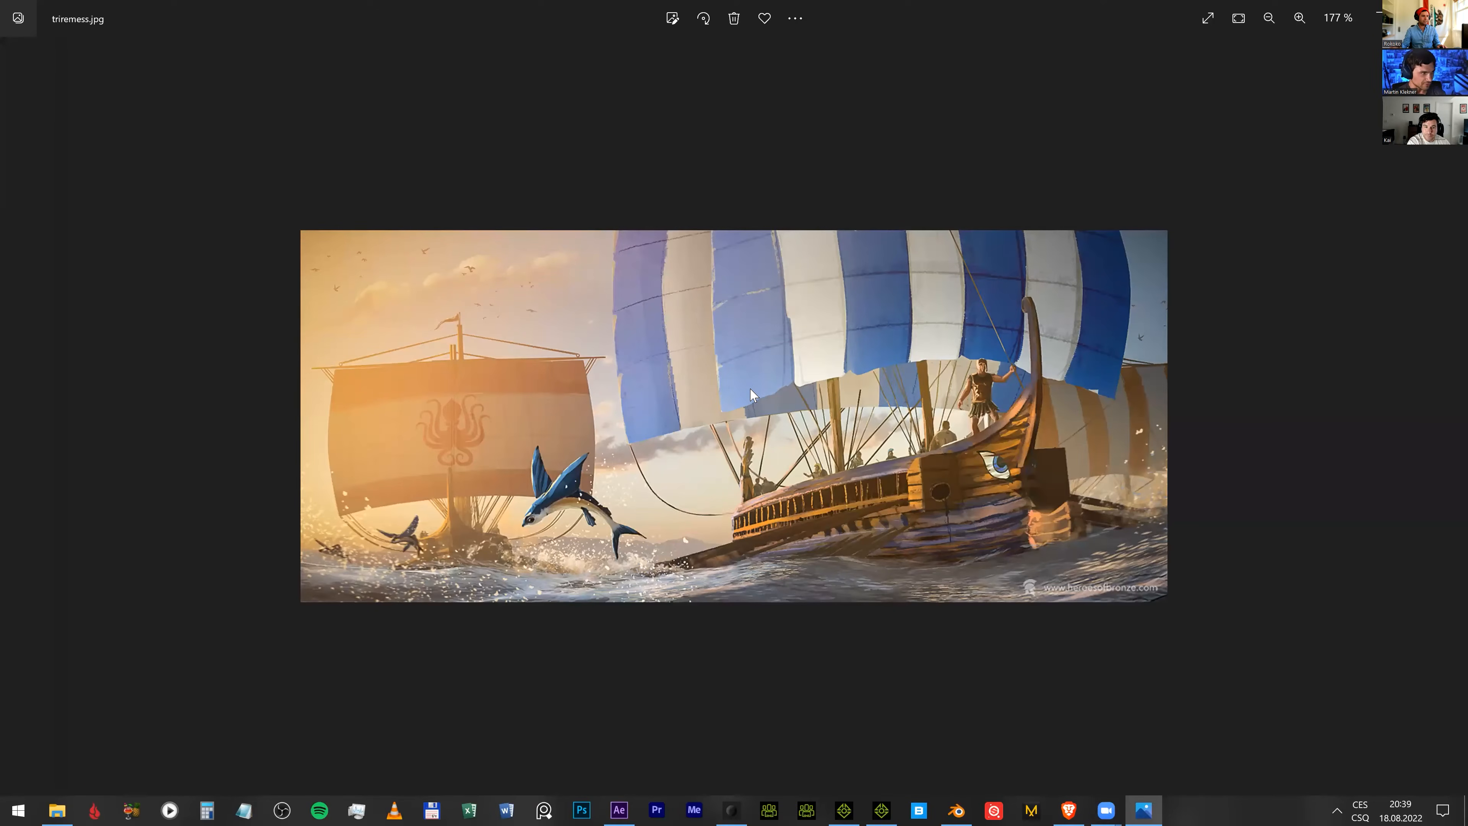
{"action": "scroll", "coordinate": [753, 393], "scroll_direction": "down", "scroll_amount": 2}
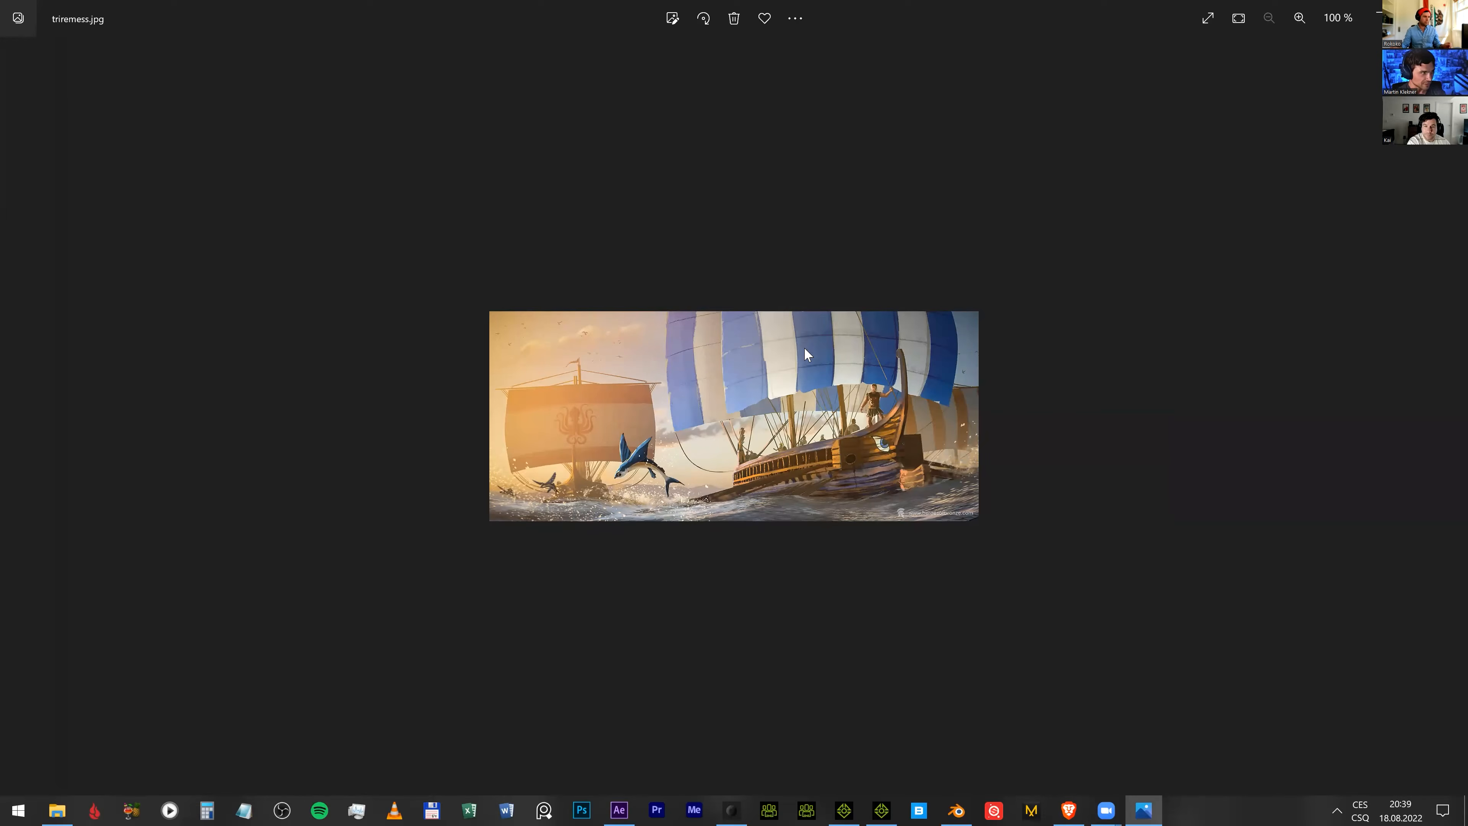
{"action": "key", "text": "Right"}
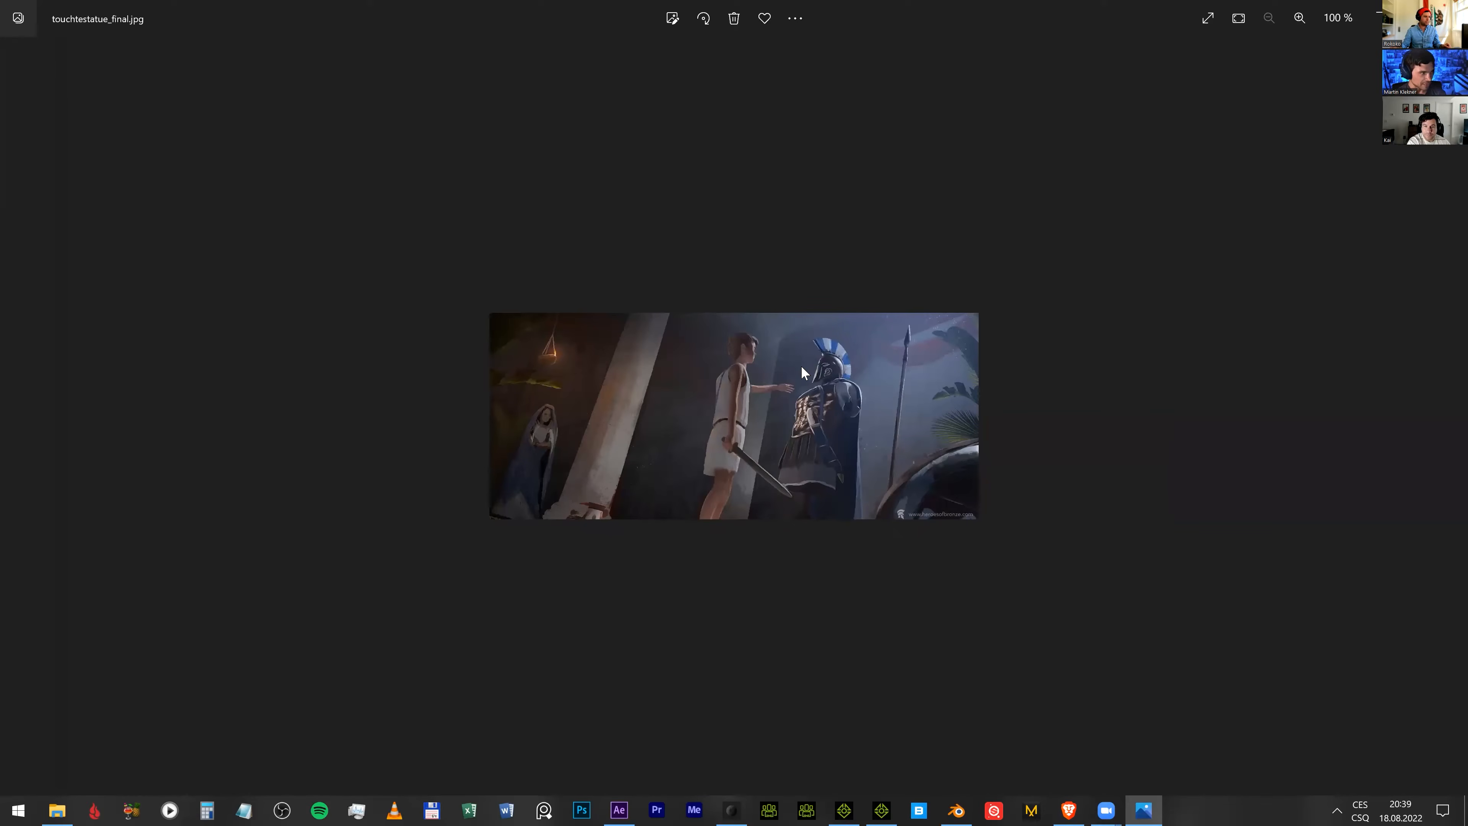
{"action": "key", "text": "Right"}
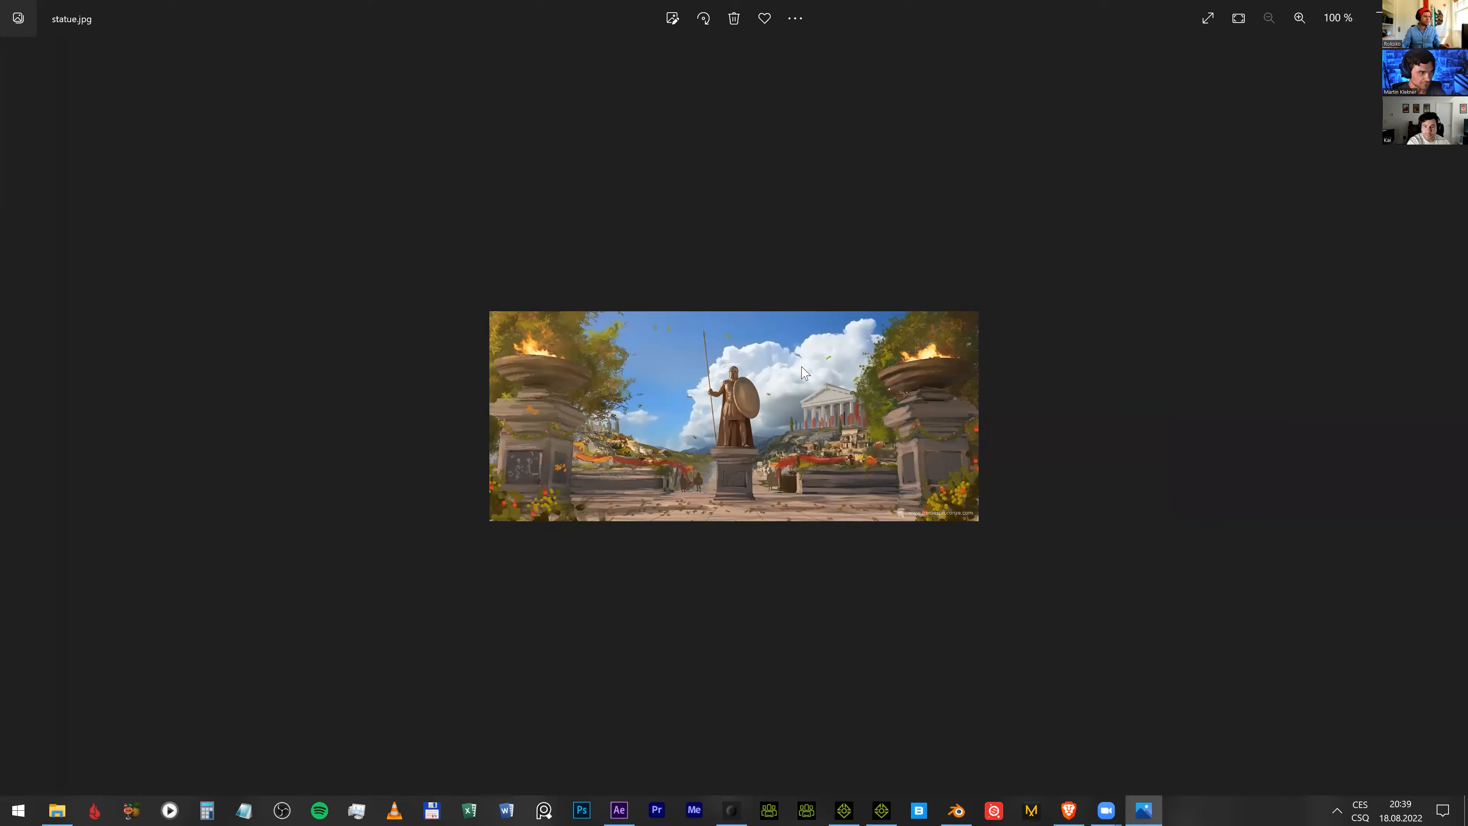
{"action": "key", "text": "Right"}
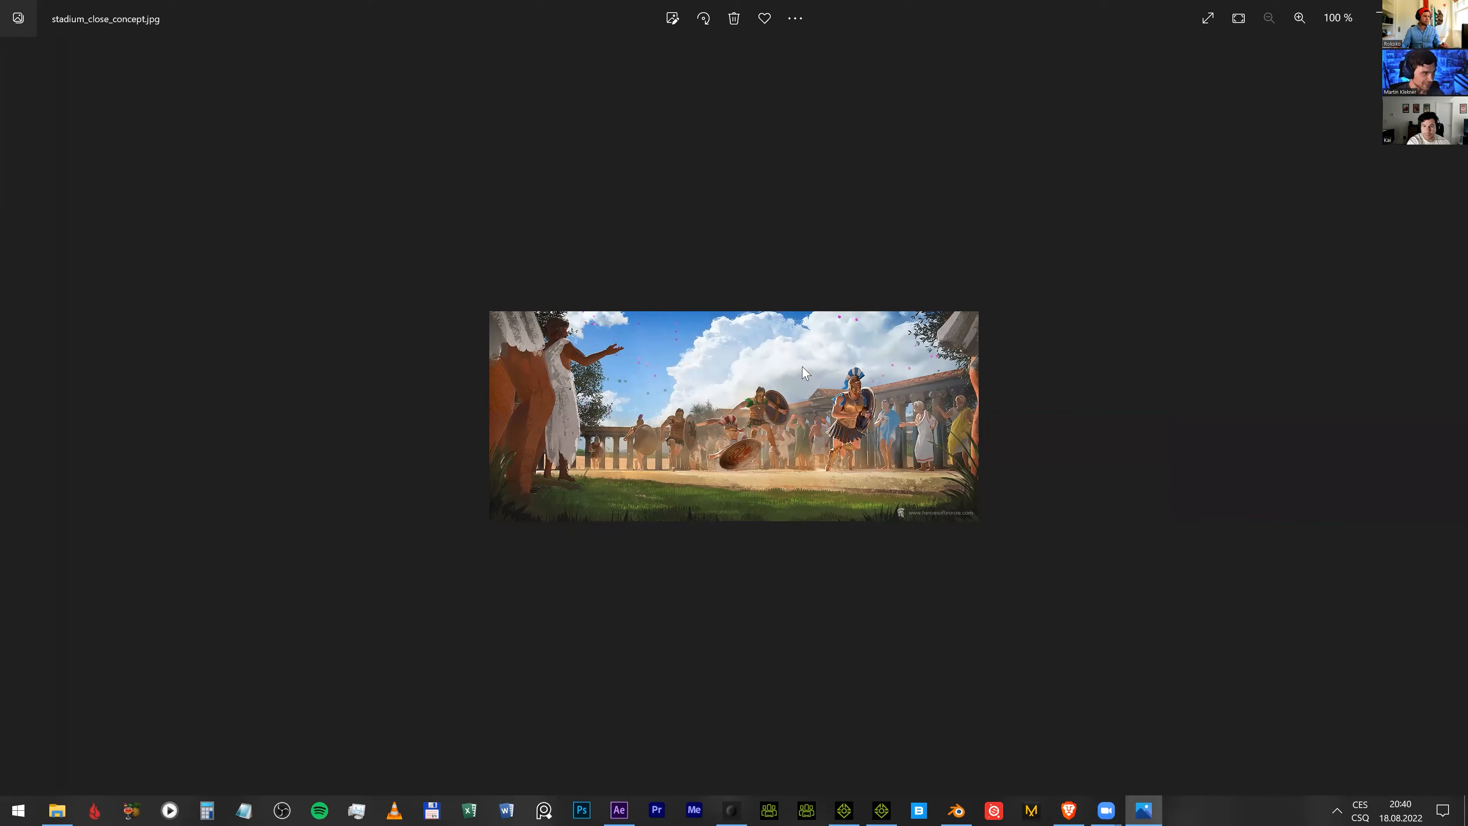
{"action": "key", "text": "Right"}
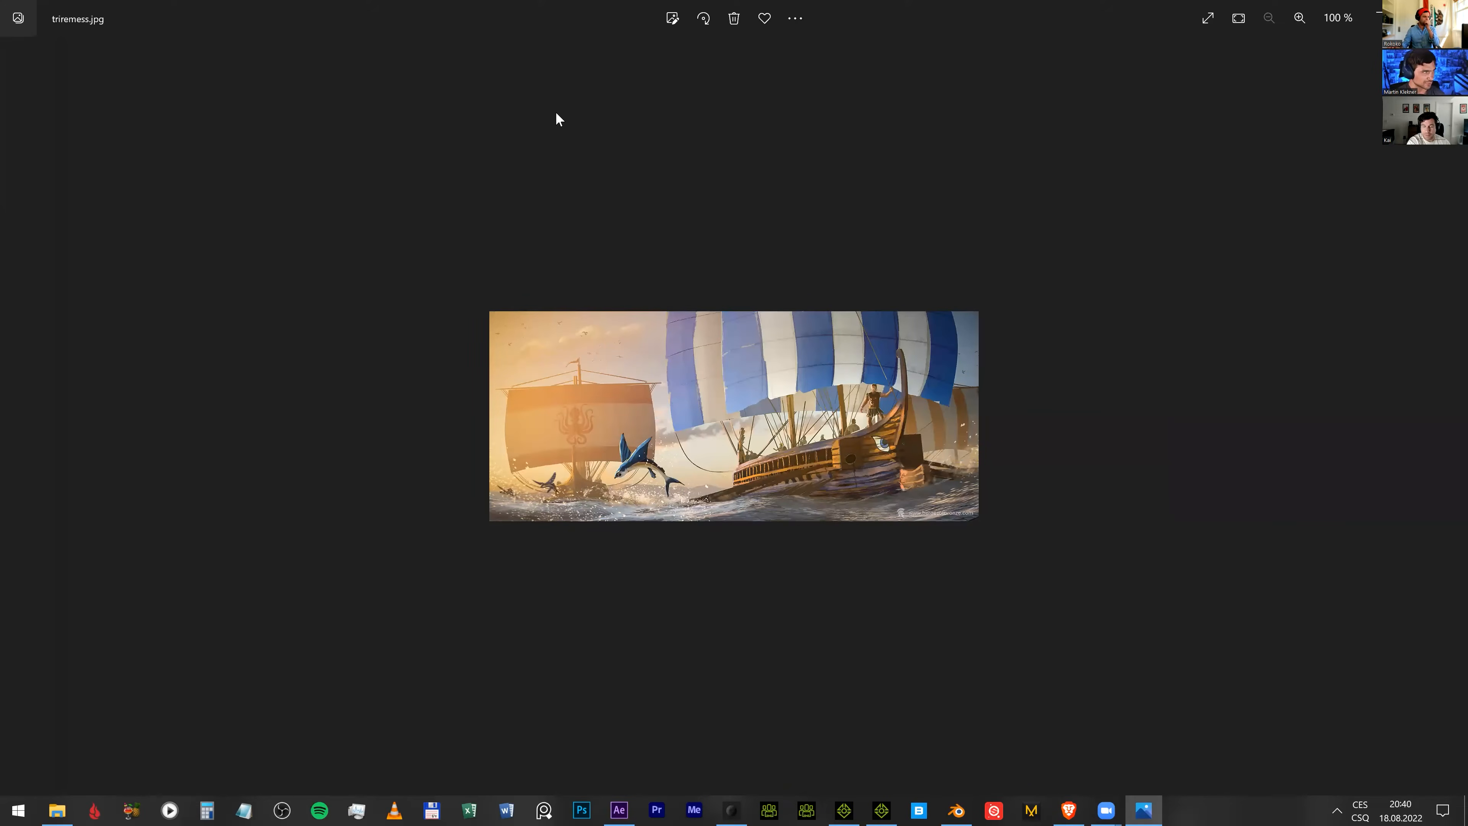
{"action": "key", "text": "Escape"}
{"action": "key", "text": "BackSpace"}
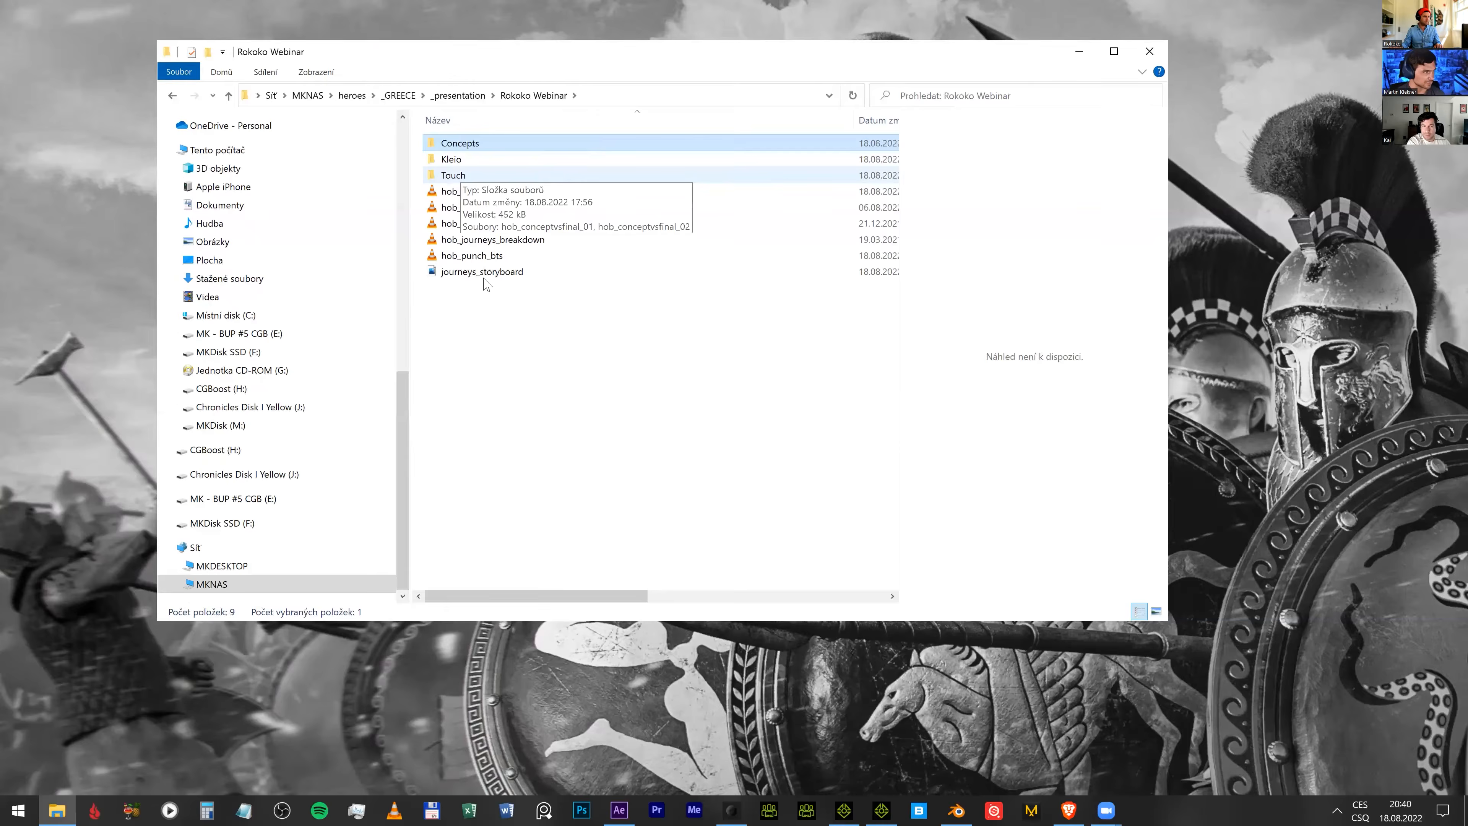
- Look through the Touch and Concepts subfolders and return to the Rokoko Webinar folder
{"action": "left_click", "coordinate": [474, 173]}
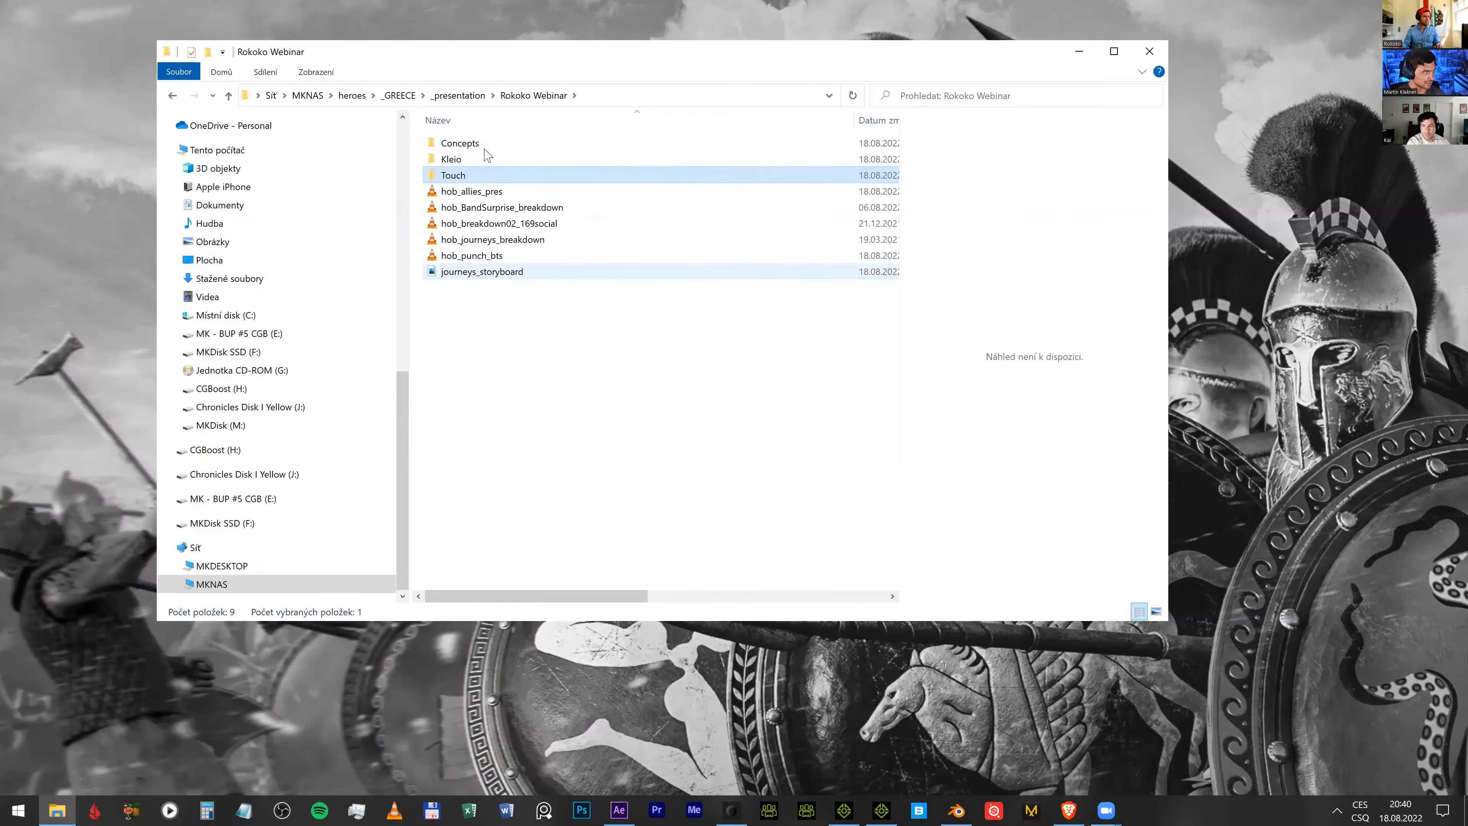
{"action": "key", "text": "End"}
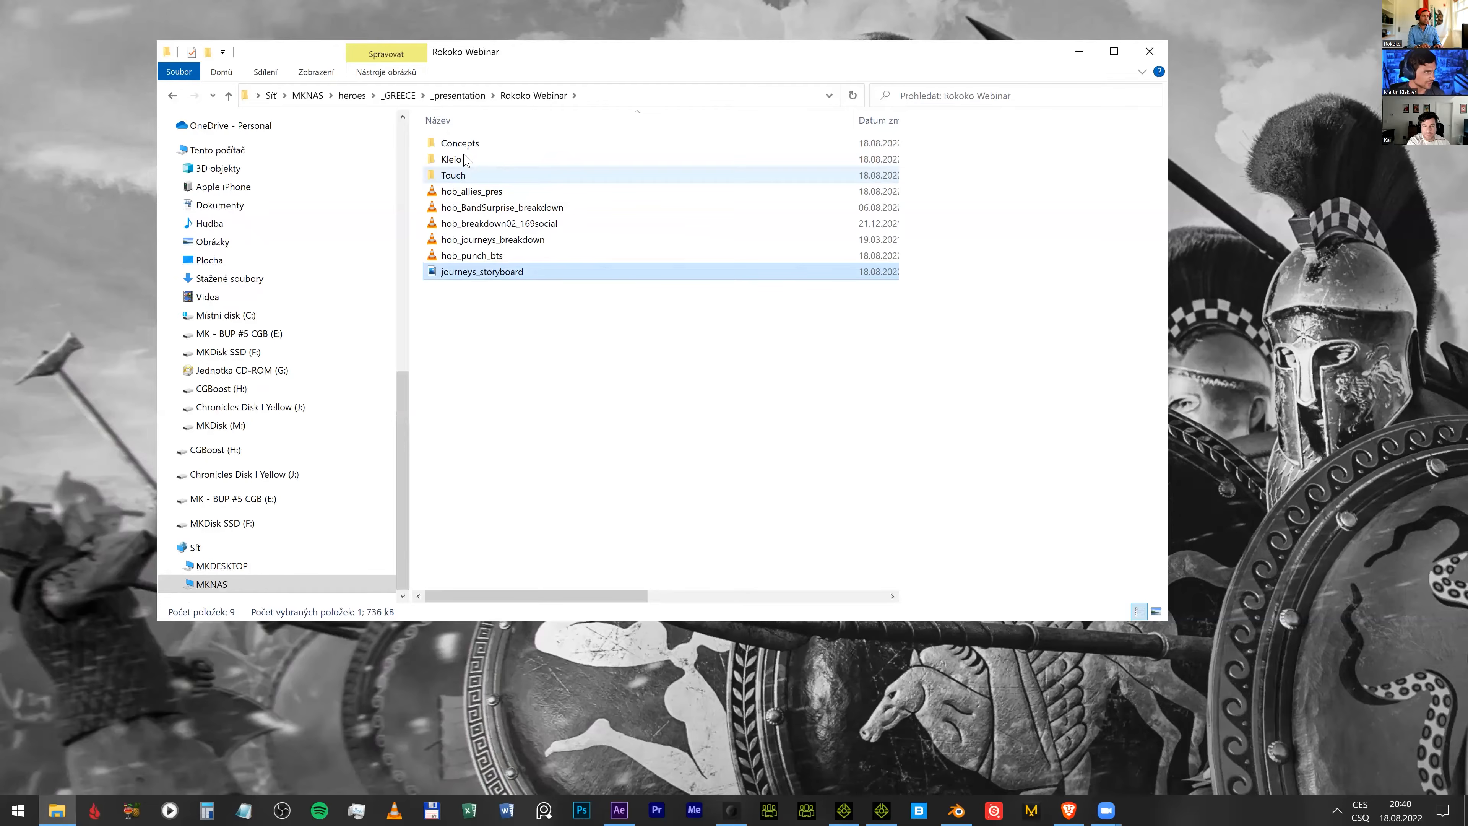
{"action": "double_click", "coordinate": [453, 175]}
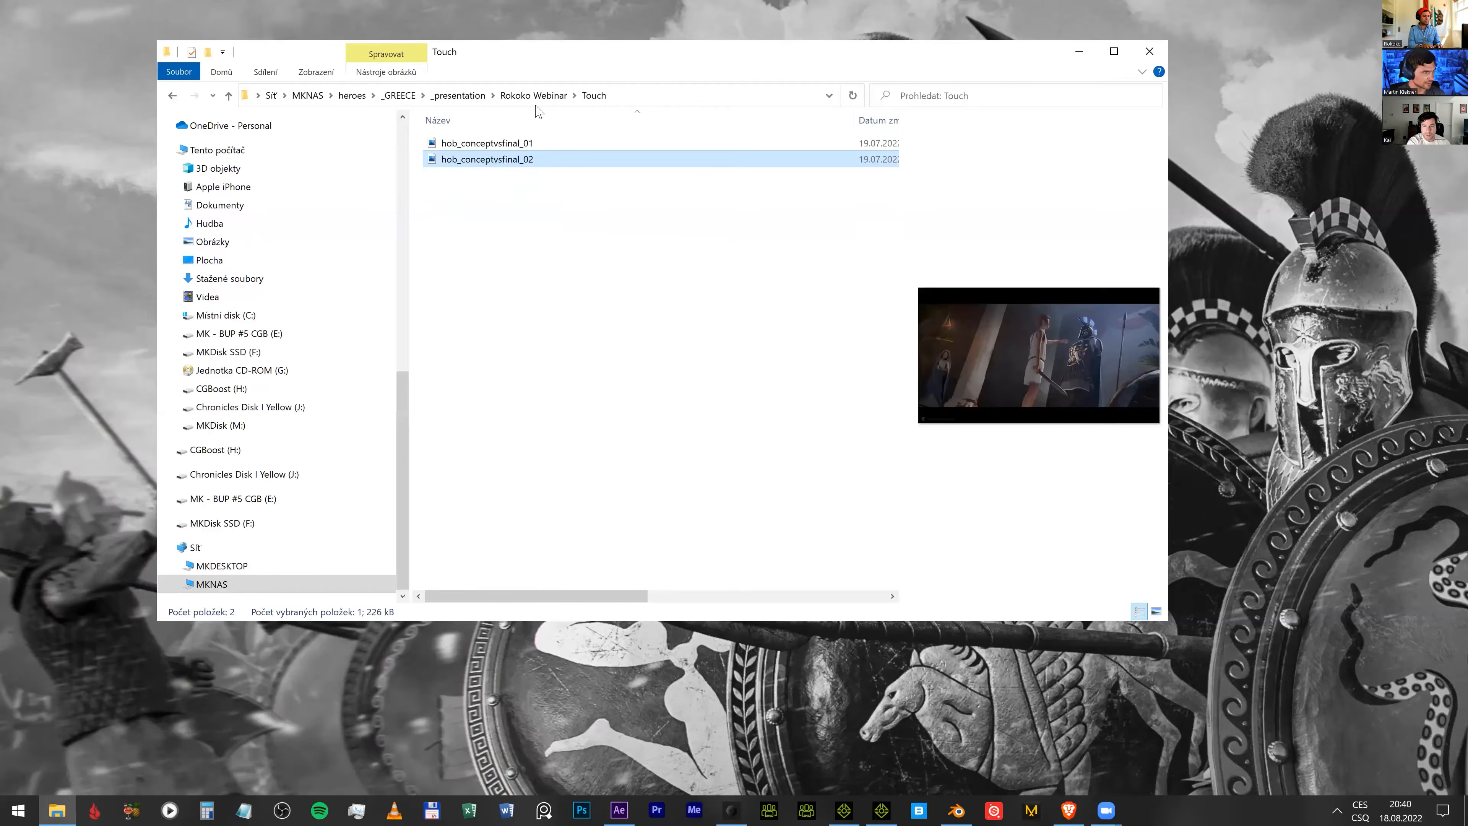
{"action": "left_click", "coordinate": [549, 99]}
{"action": "double_click", "coordinate": [463, 157]}
{"action": "key", "text": "BackSpace"}
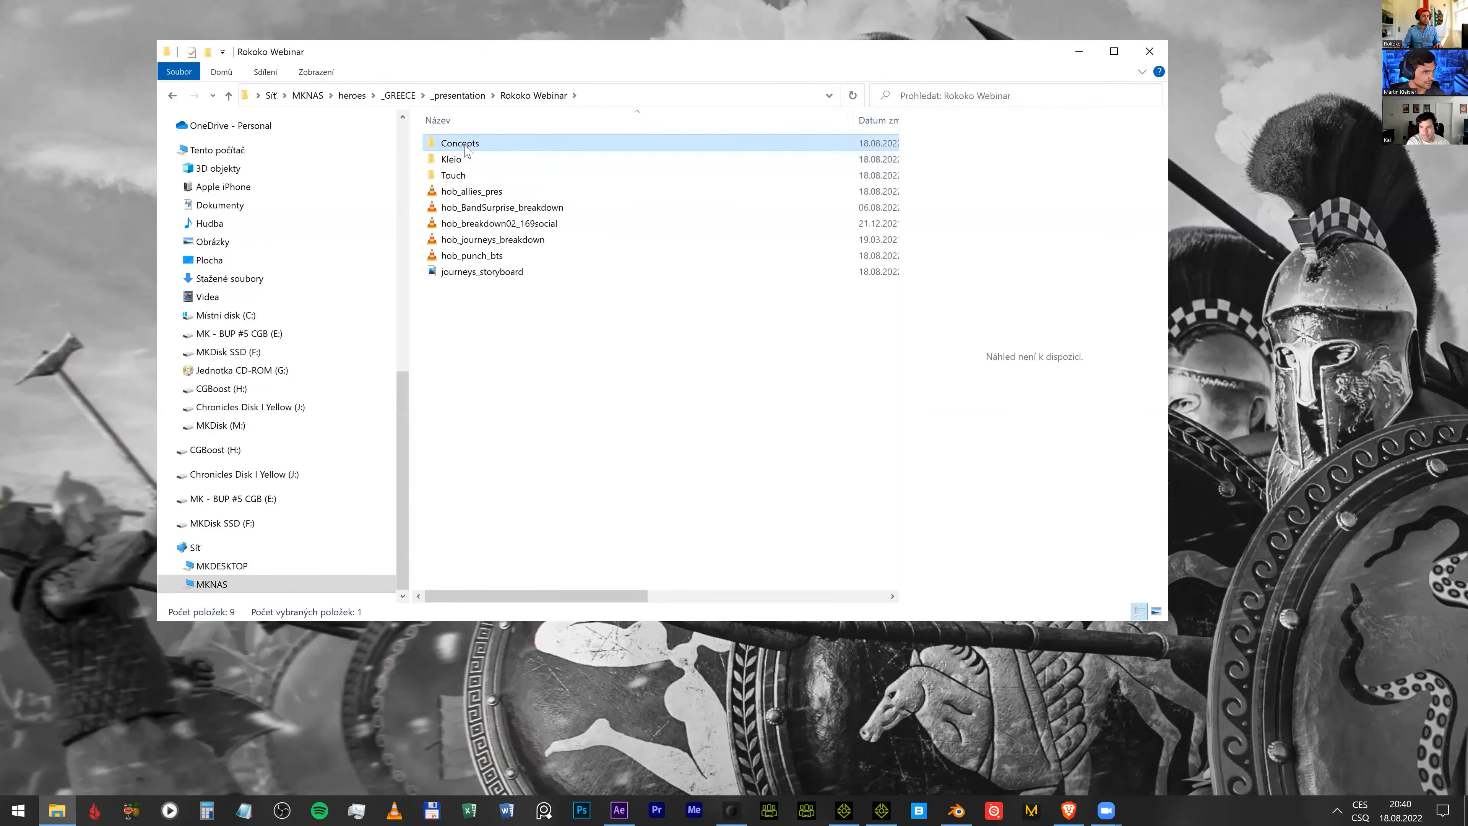
{"action": "double_click", "coordinate": [462, 145]}
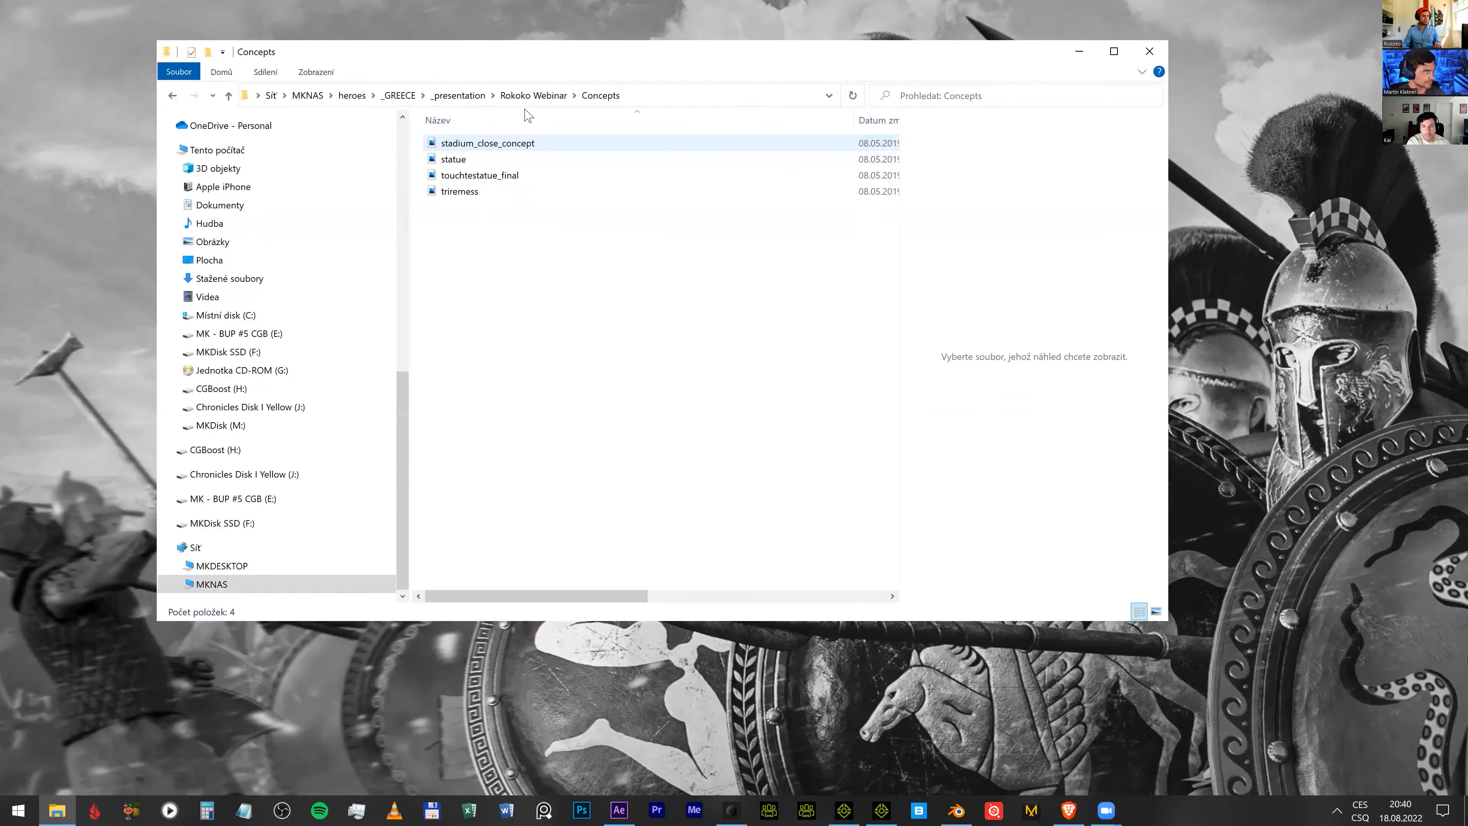
{"action": "key", "text": "Down"}
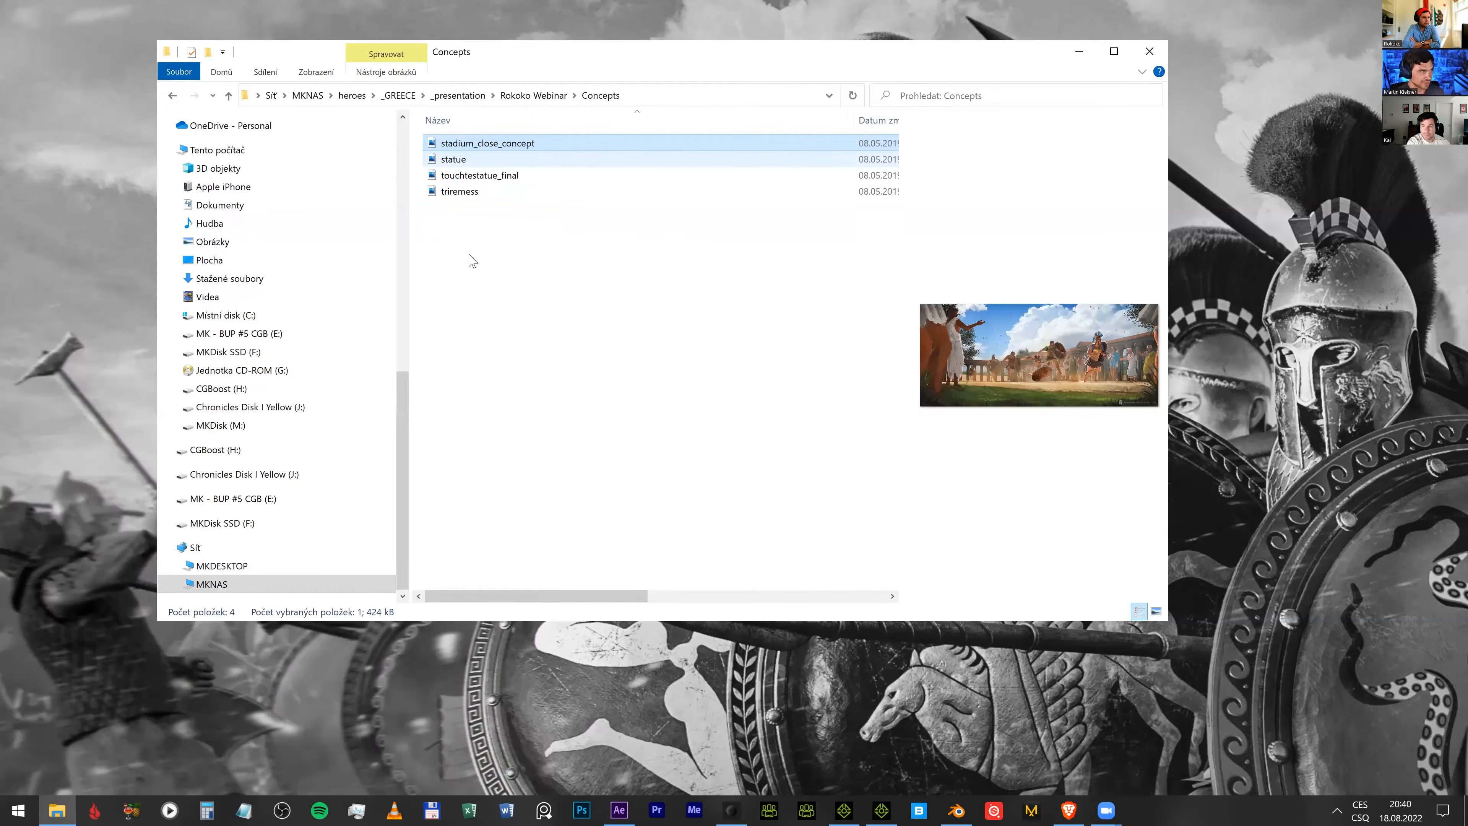
{"action": "key", "text": "BackSpace"}
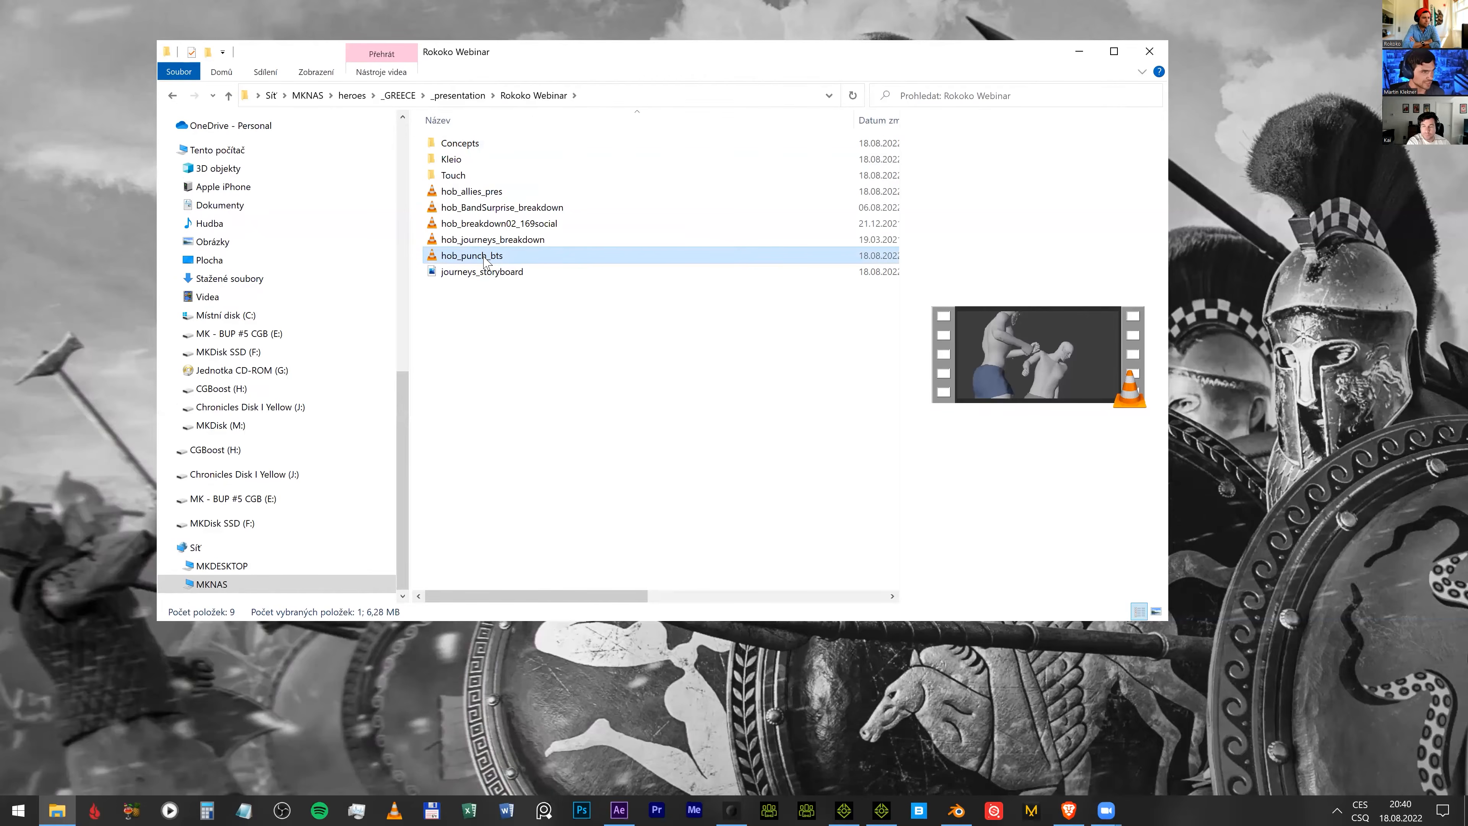
- Play the hob_punch_bts video and rewind it to the beginning
{"action": "double_click", "coordinate": [483, 256]}
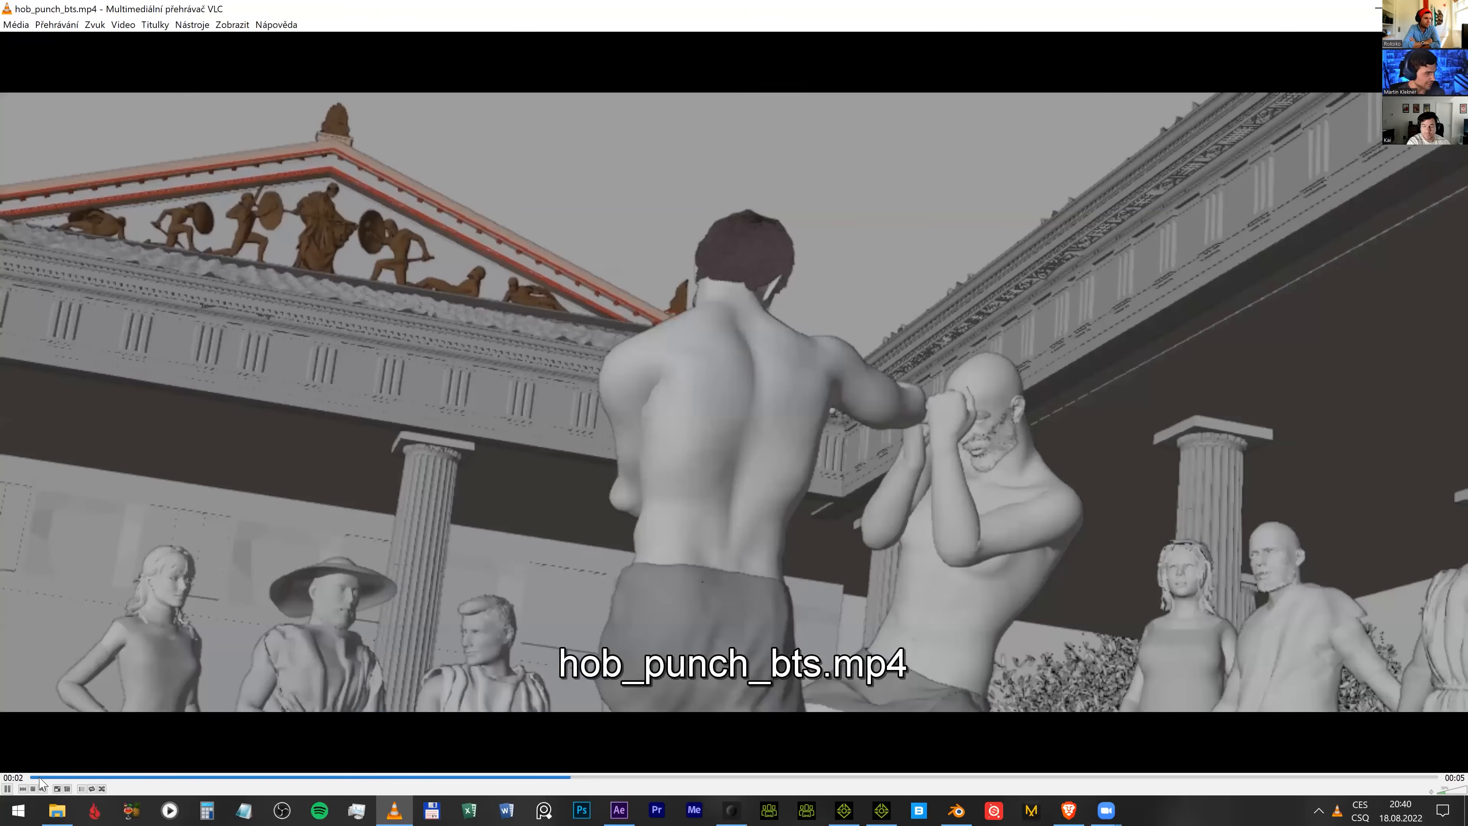
{"action": "key", "text": "shift+Left"}
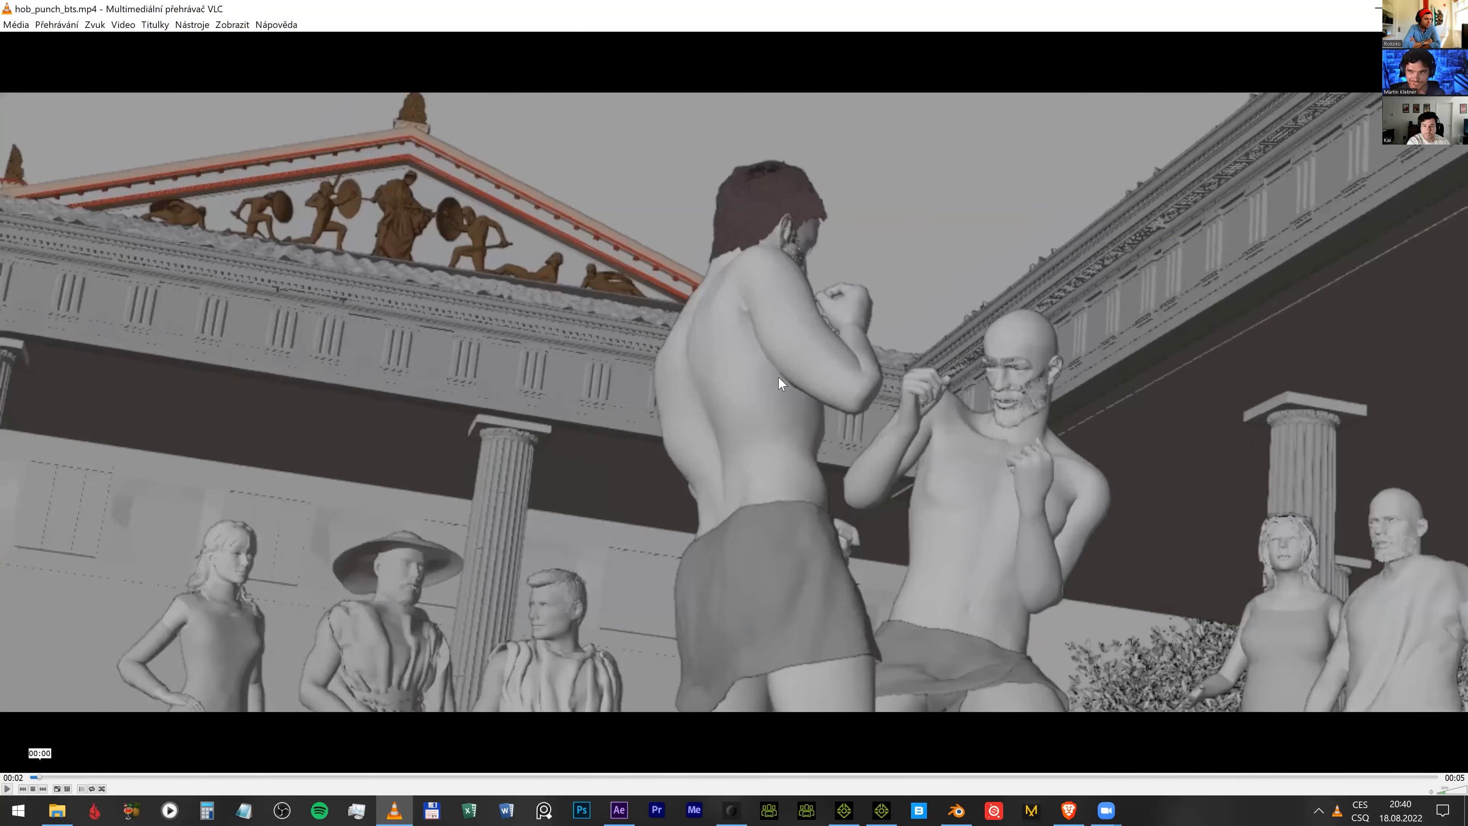
- Show the hob_punch_bts video full screen and play its opening, pausing about one second in
{"action": "key", "text": "space"}
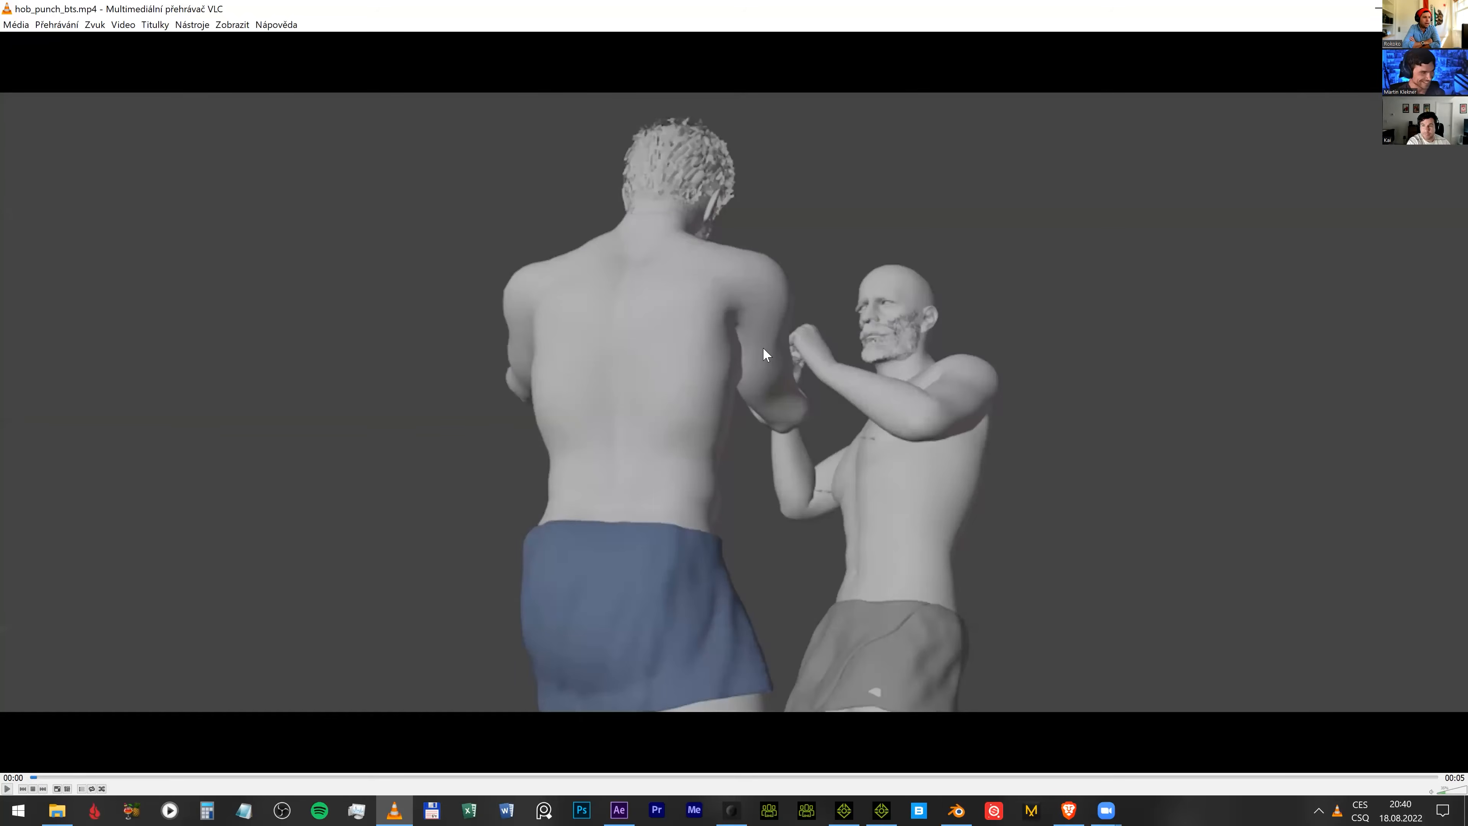
{"action": "double_click", "coordinate": [763, 348]}
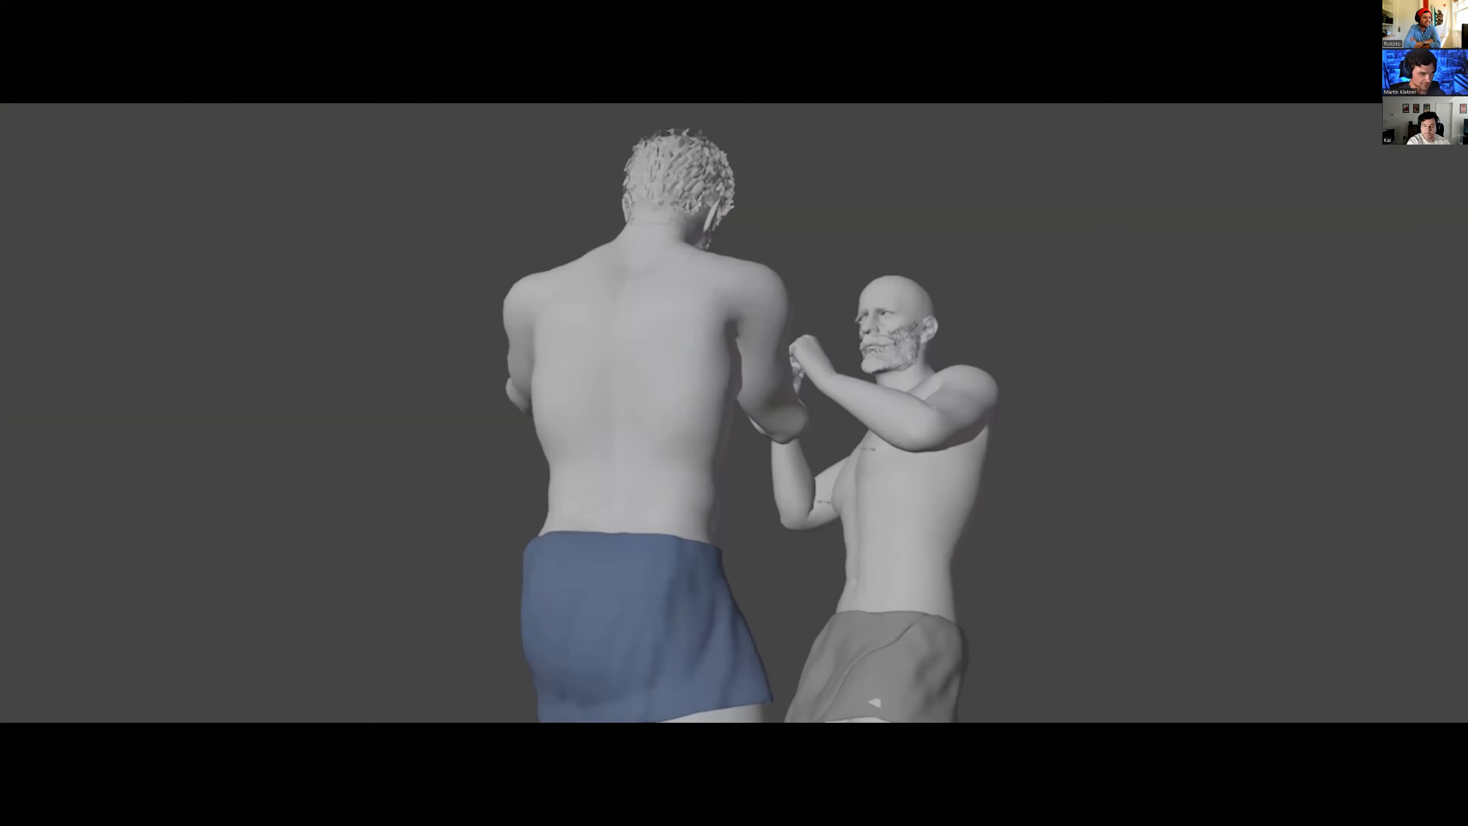
{"action": "key", "text": "space"}
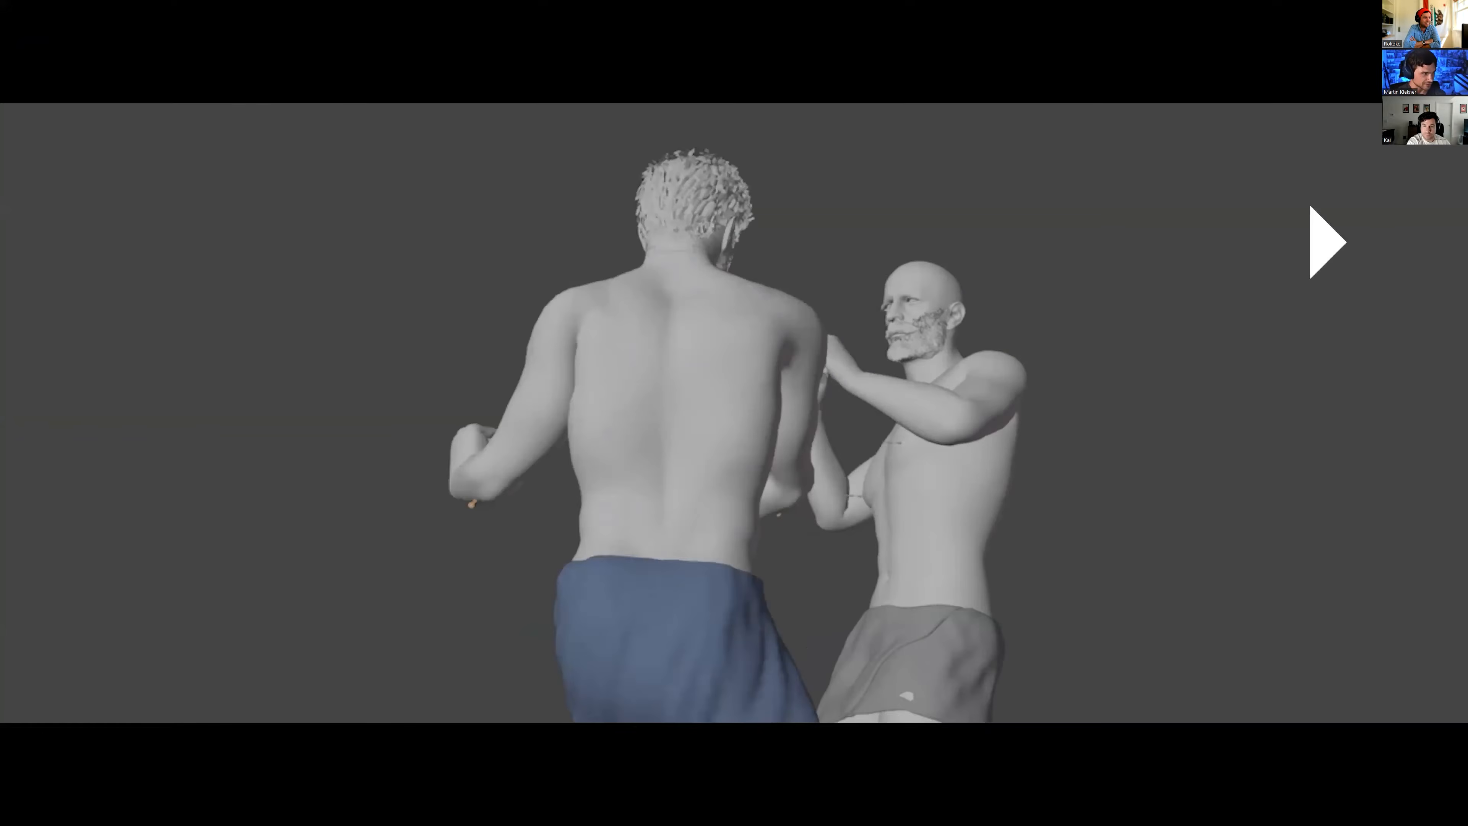
{"action": "key", "text": "space"}
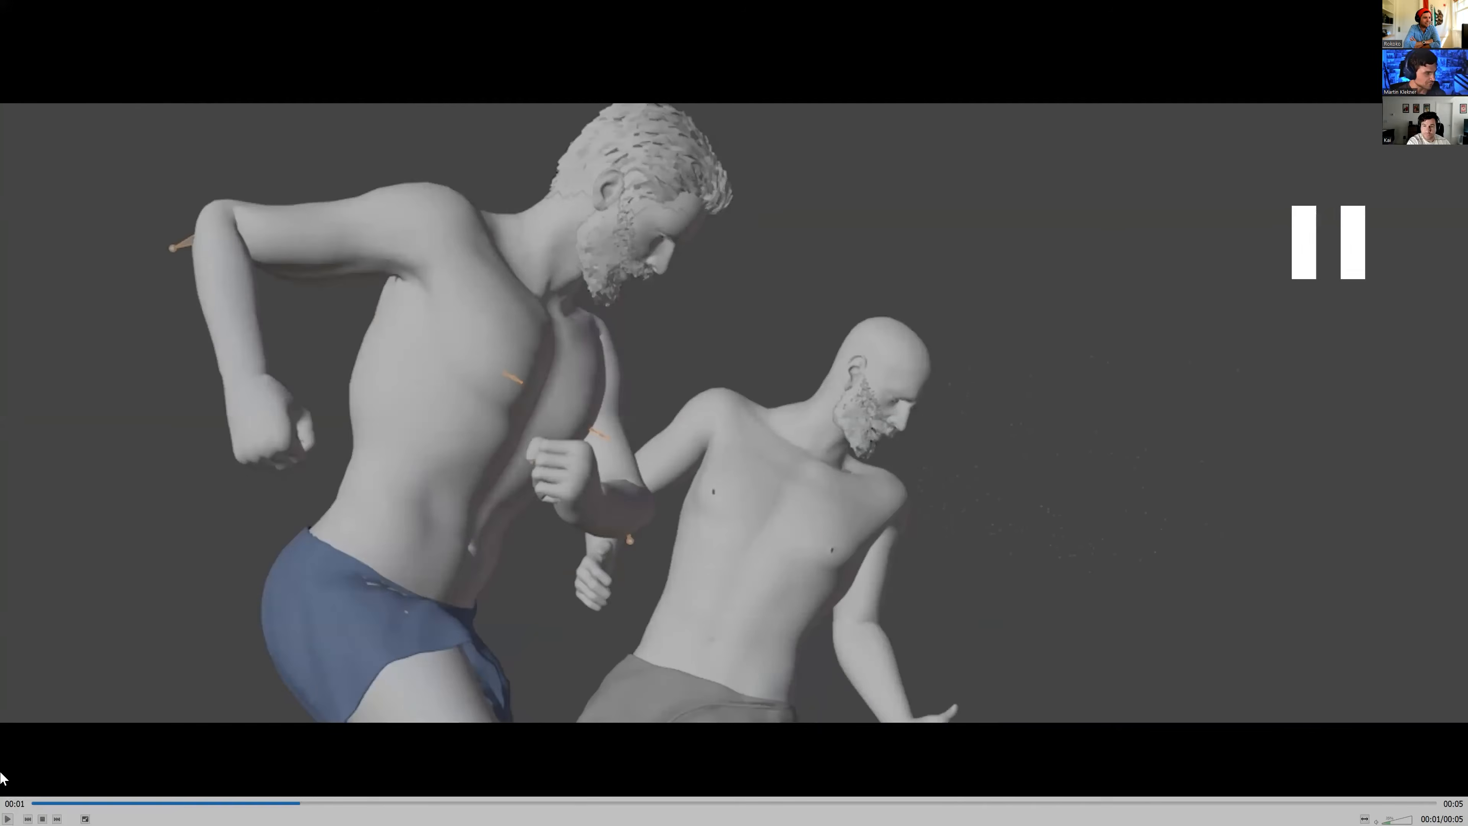
- Rewind the punch clip to the beginning and replay its opening punch twice
{"action": "left_click", "coordinate": [32, 802]}
{"action": "key", "text": "space"}
{"action": "key", "text": "space"}
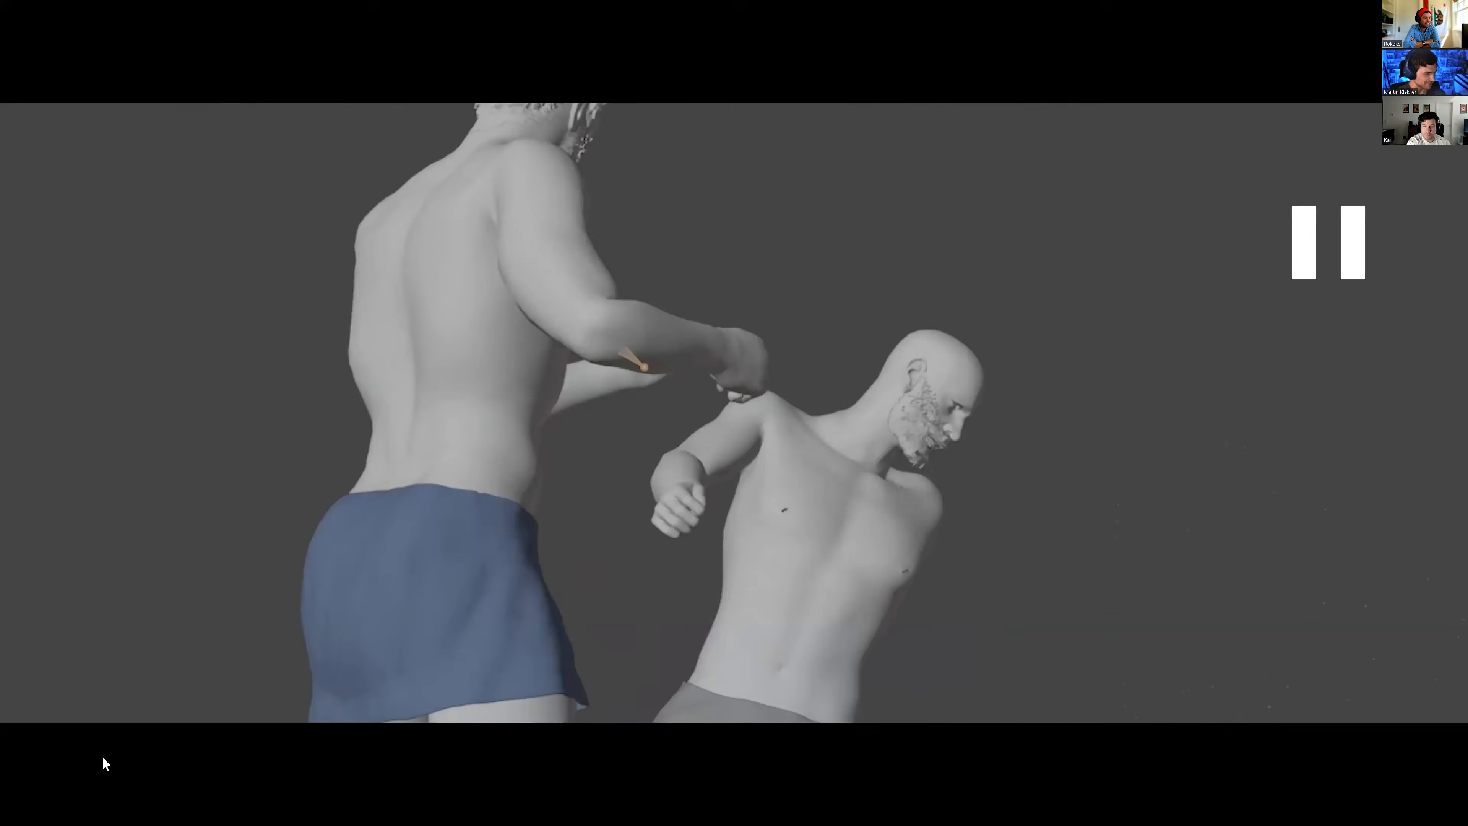
{"action": "left_click", "coordinate": [35, 804]}
{"action": "key", "text": "space"}
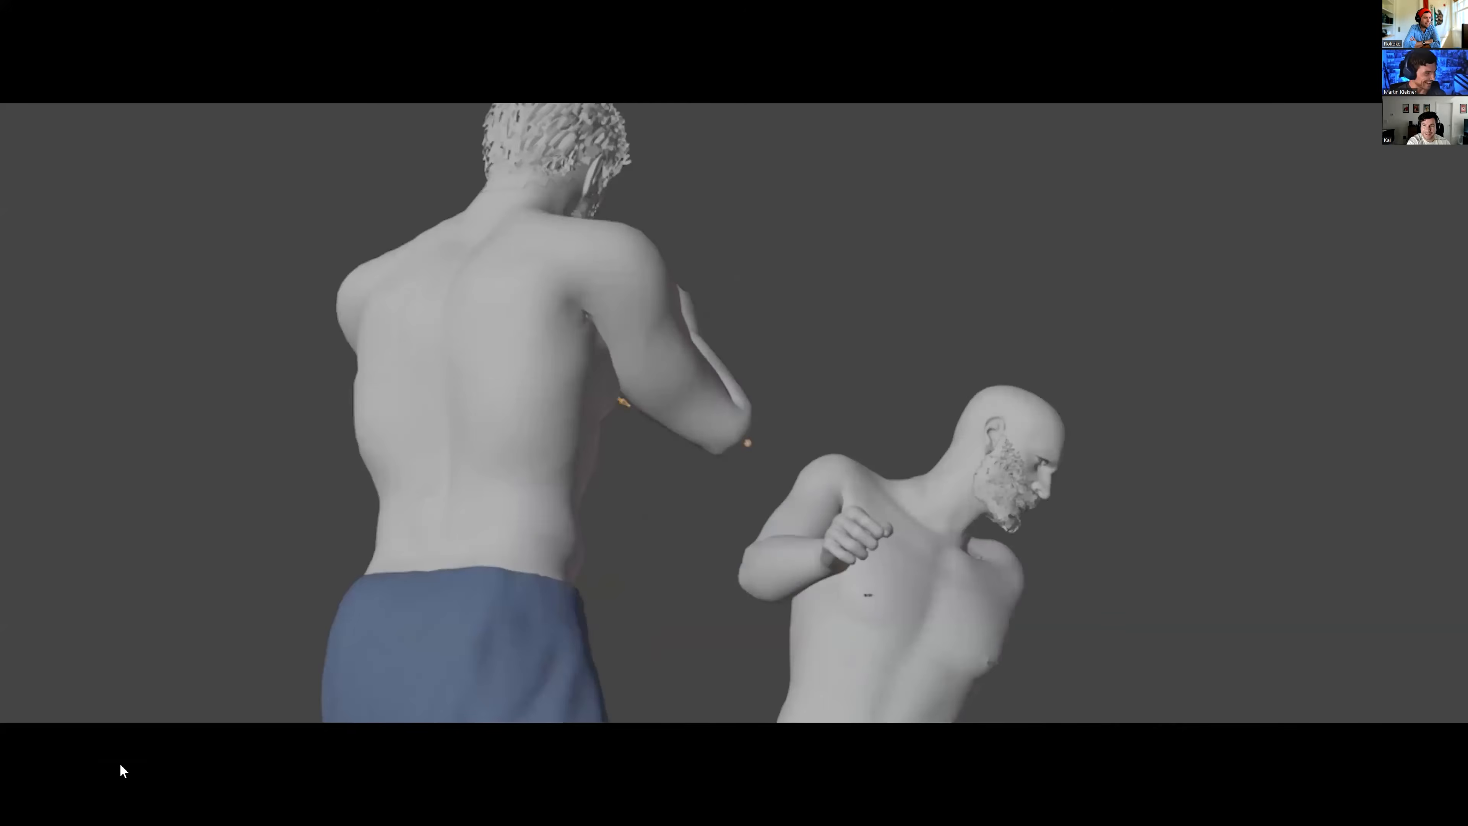
- Play the punch breakdown video full screen, pausing and skipping to the untextured viewport shots around one and two seconds
{"action": "key", "text": "space"}
{"action": "key", "text": "space"}
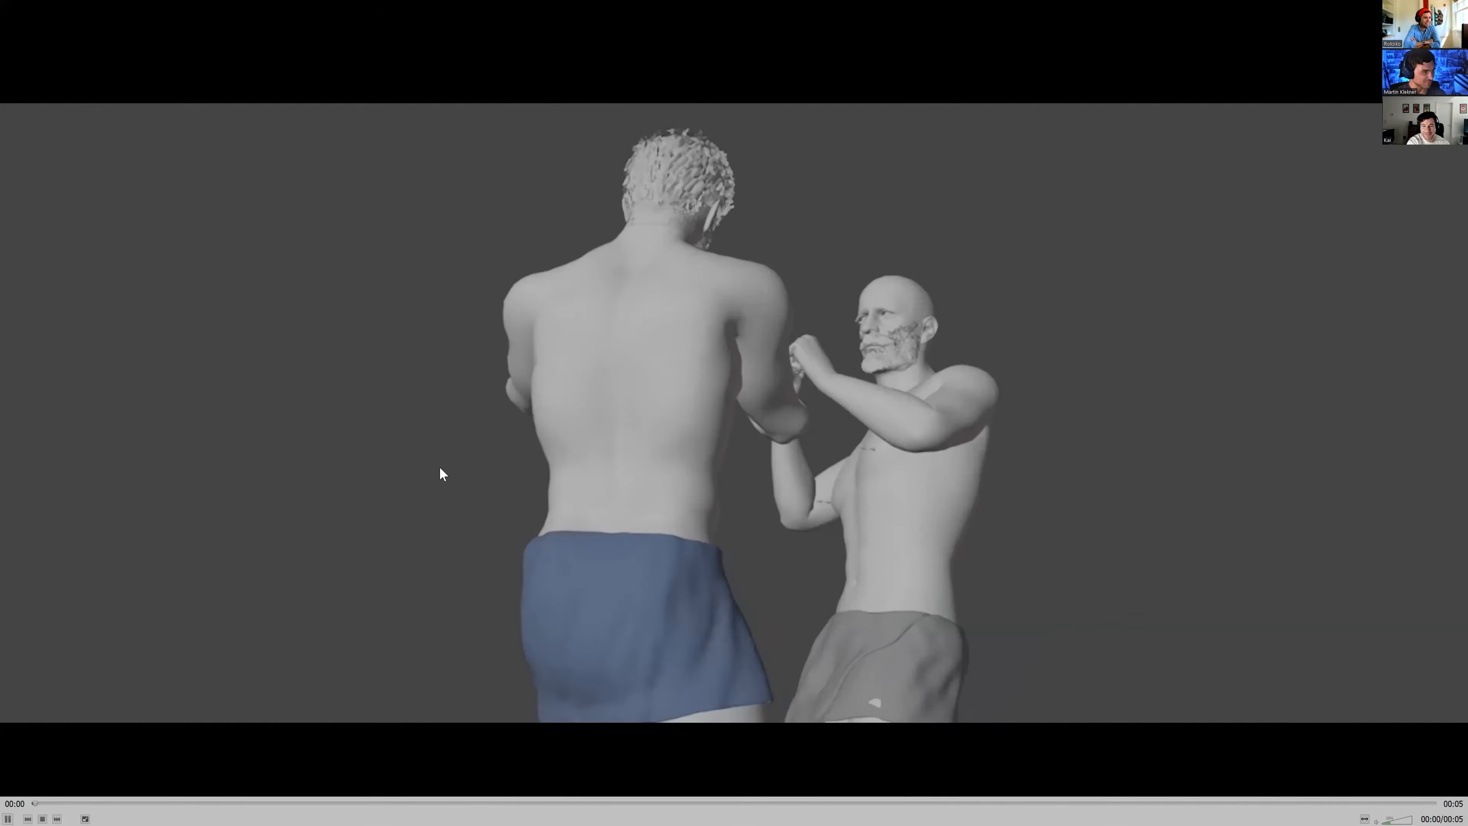
{"action": "key", "text": "space"}
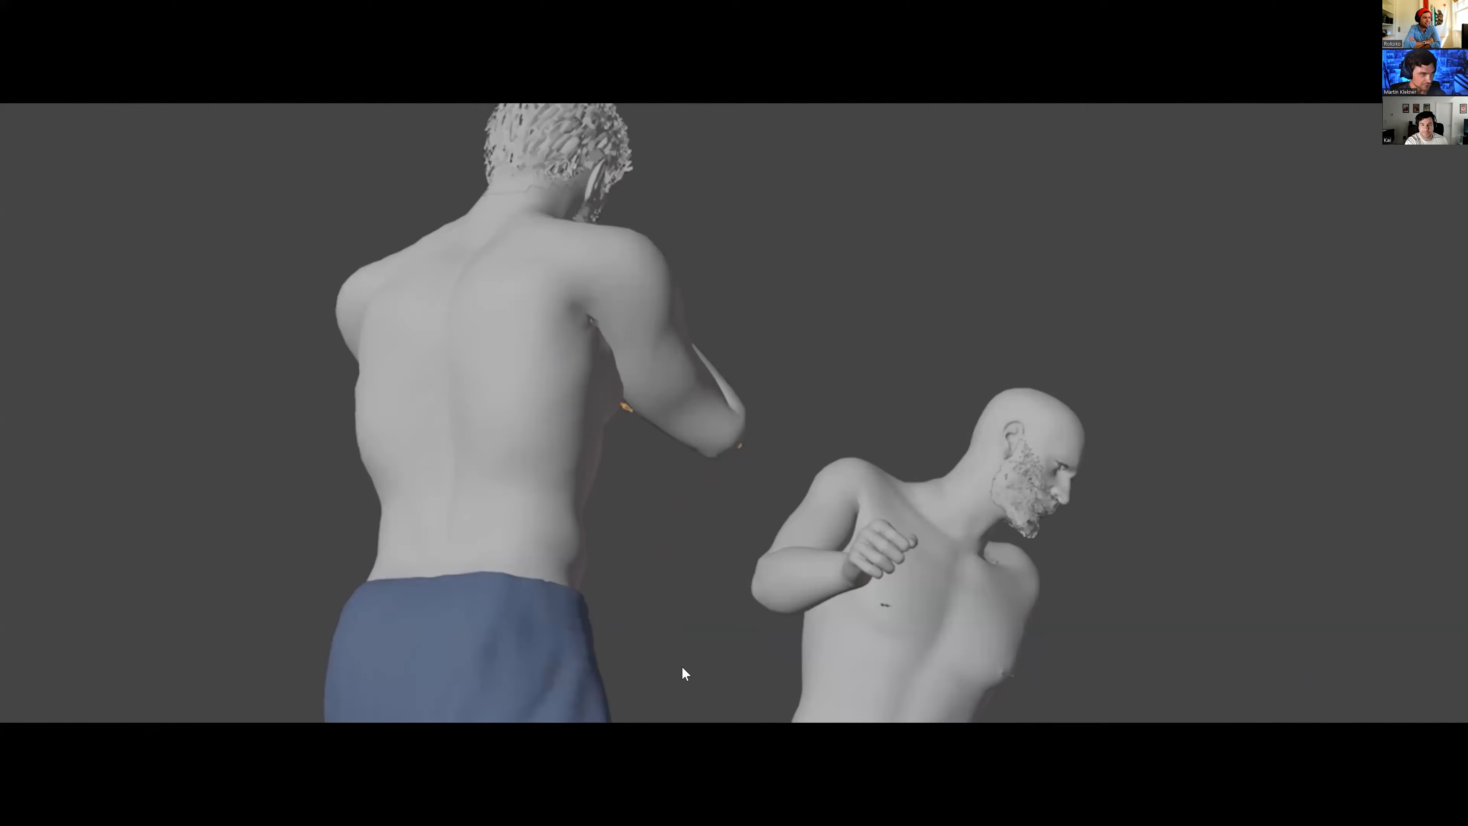
{"action": "left_click", "coordinate": [509, 803]}
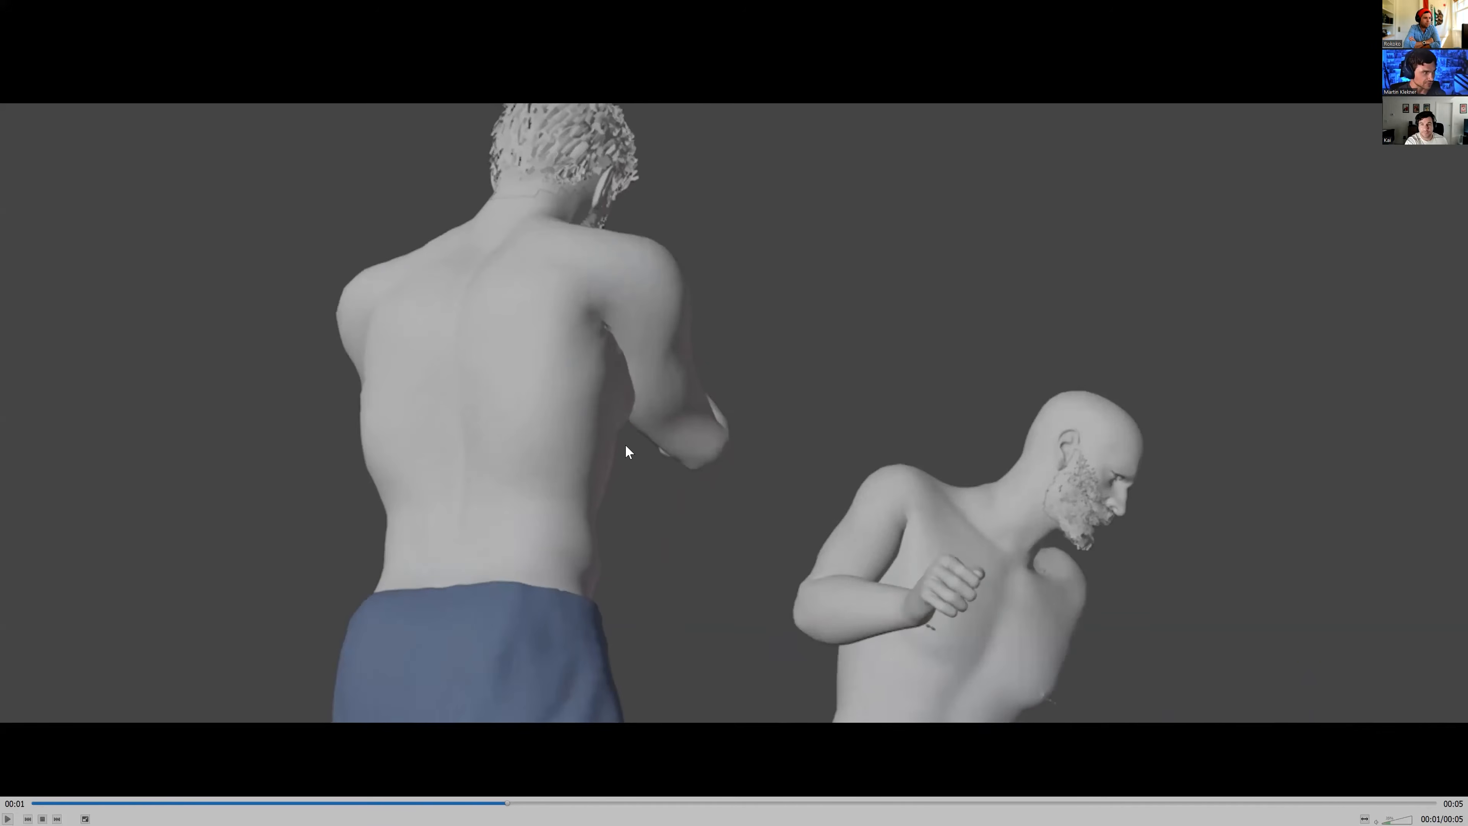
{"action": "left_click", "coordinate": [625, 445]}
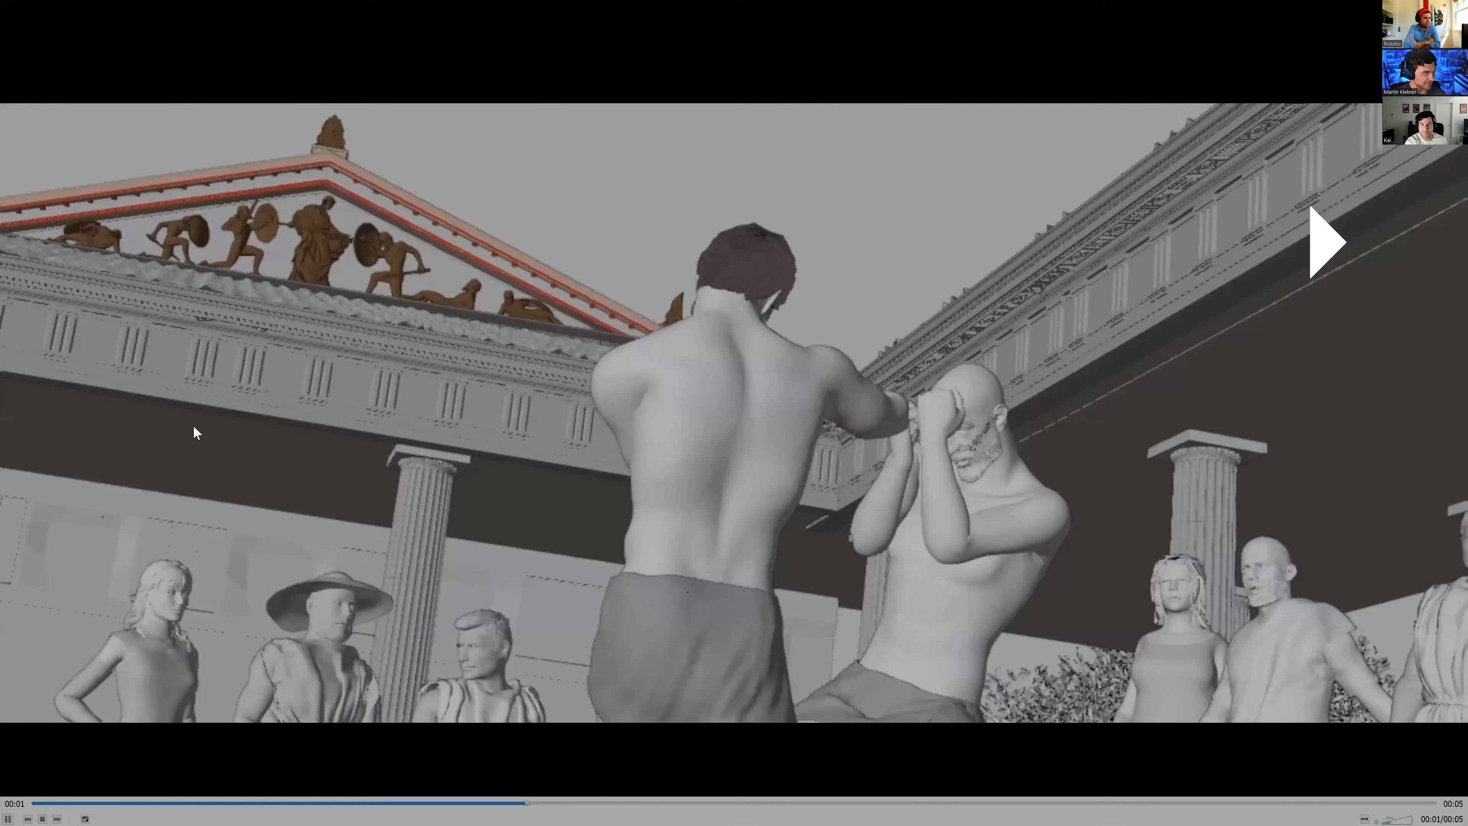
{"action": "left_click", "coordinate": [1205, 268]}
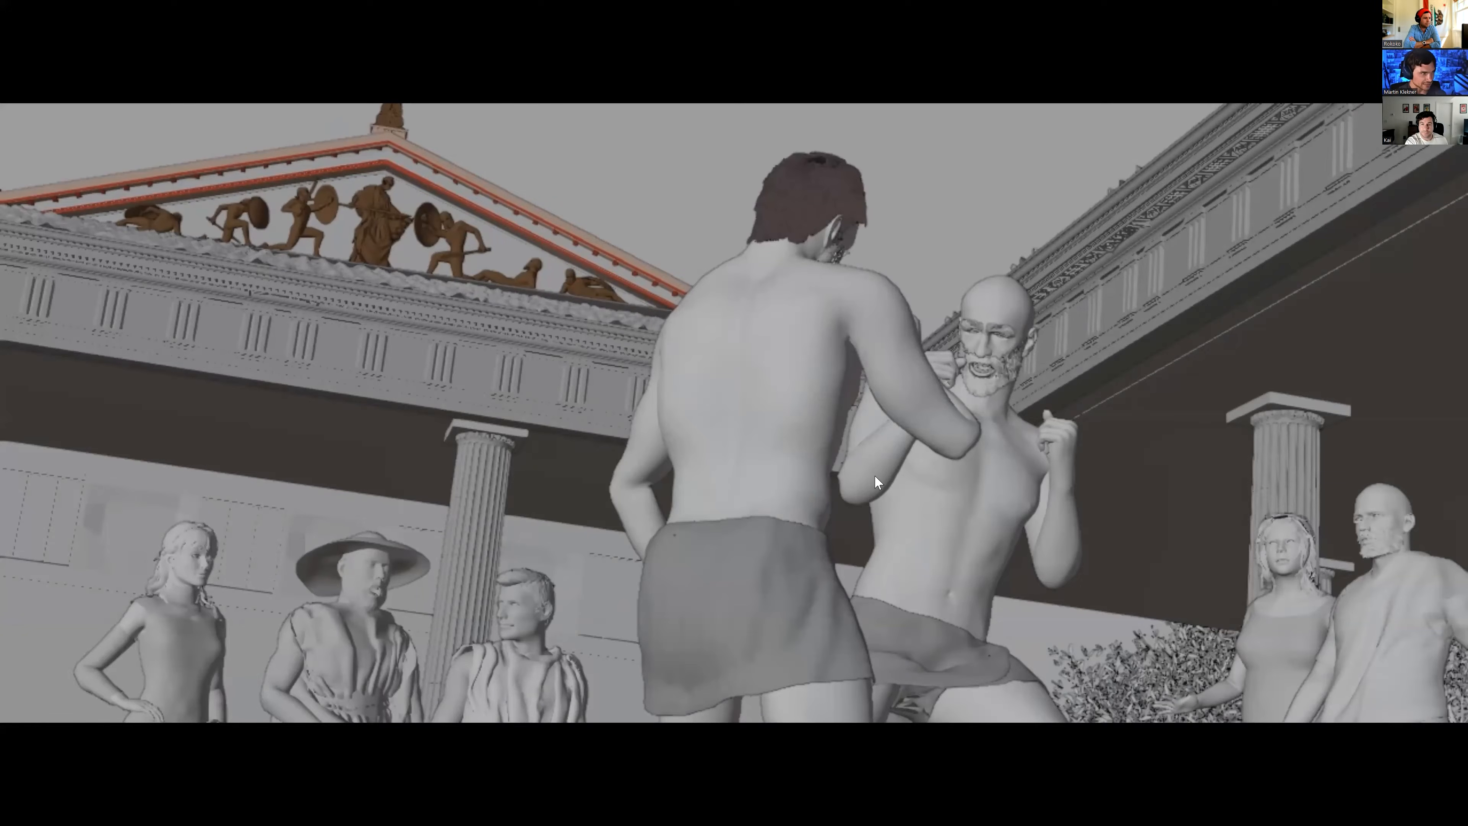
{"action": "key", "text": "space"}
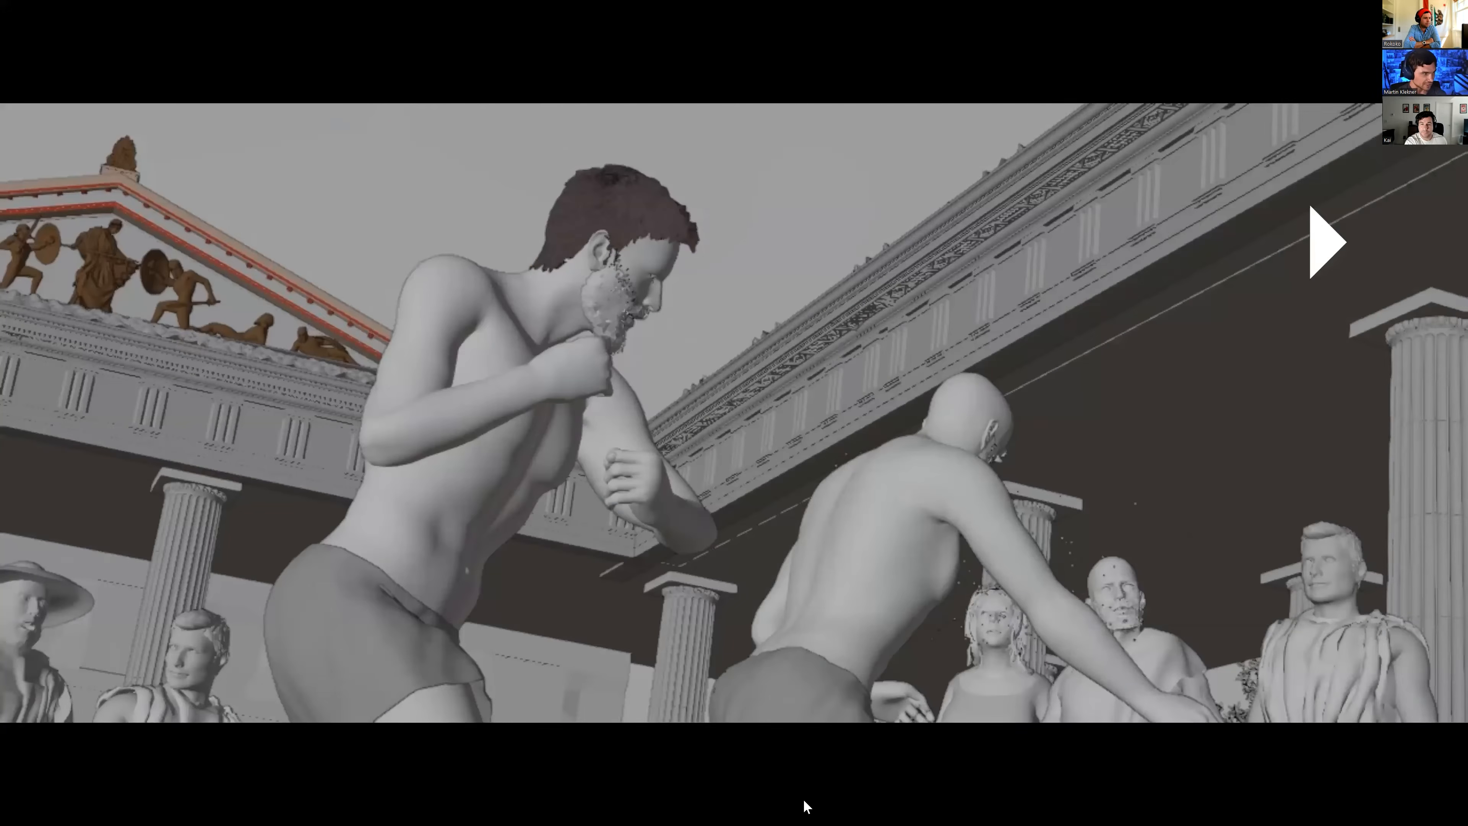
{"action": "left_click", "coordinate": [801, 803]}
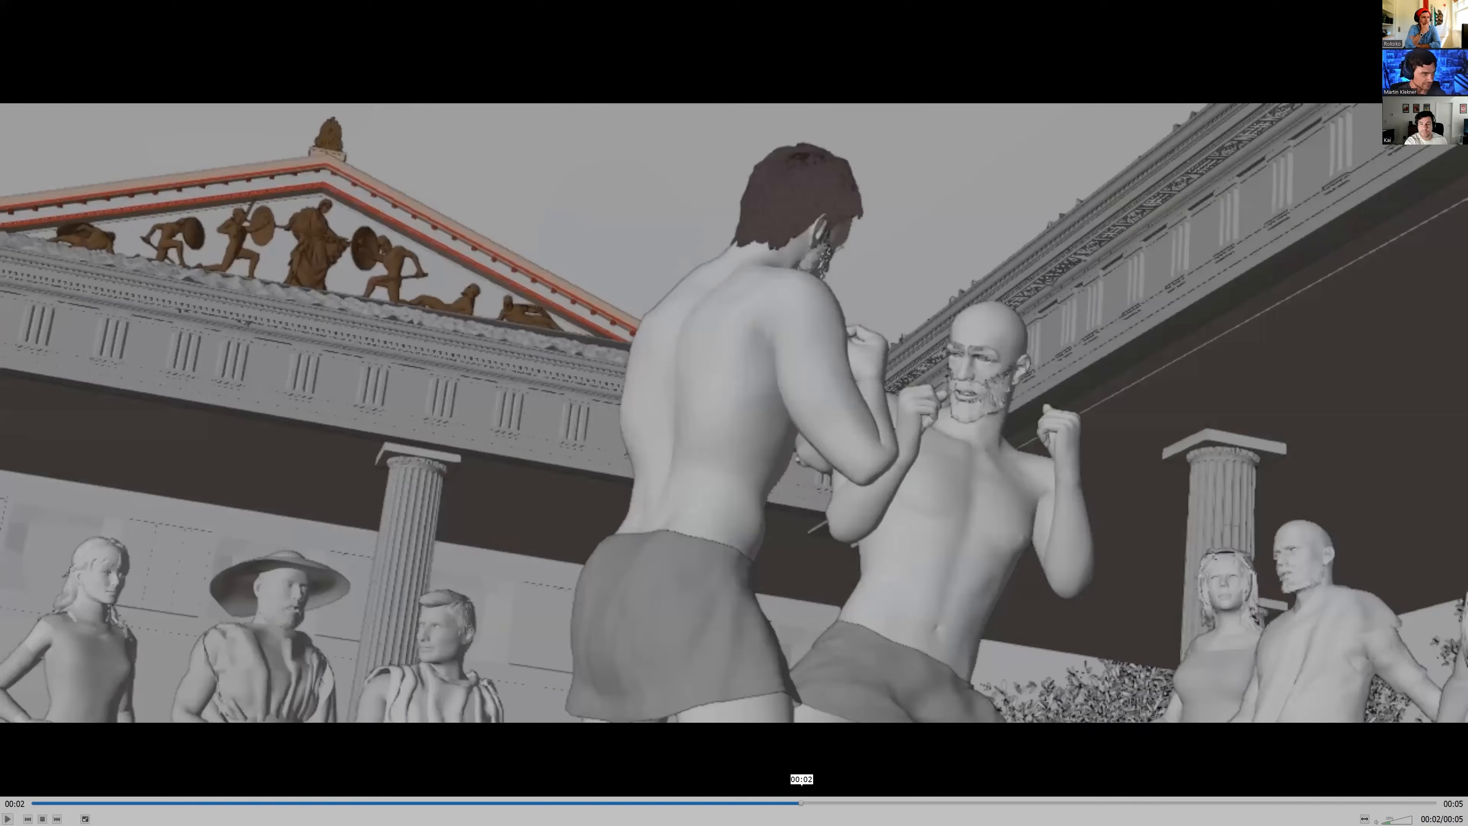
{"action": "key", "text": "space"}
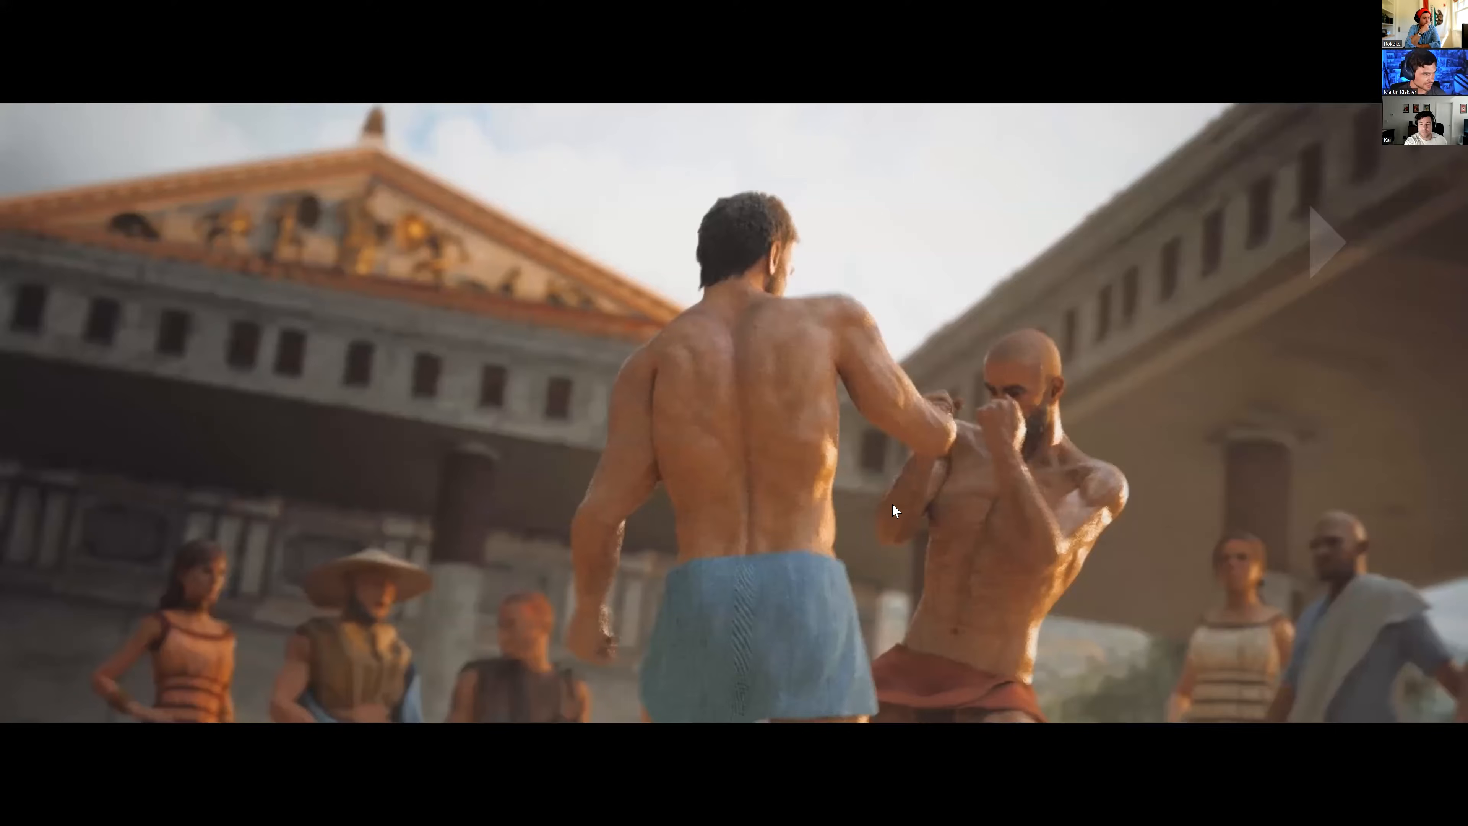
- Replay hob_punch_bts.mp4 in the windowed player, jumping back to compare the animation stages, and close the video
{"action": "key", "text": "space"}
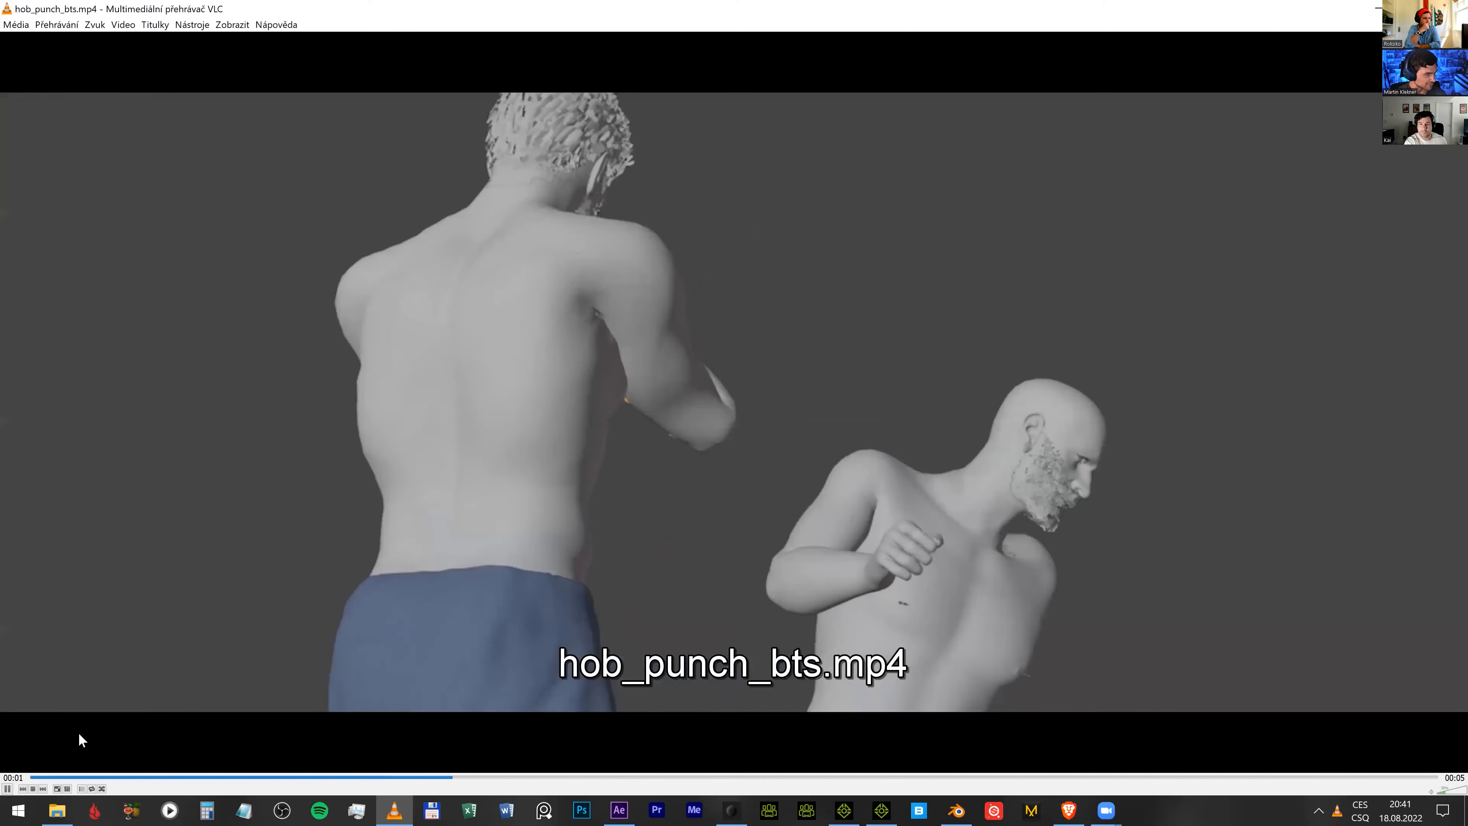
{"action": "left_click", "coordinate": [717, 340]}
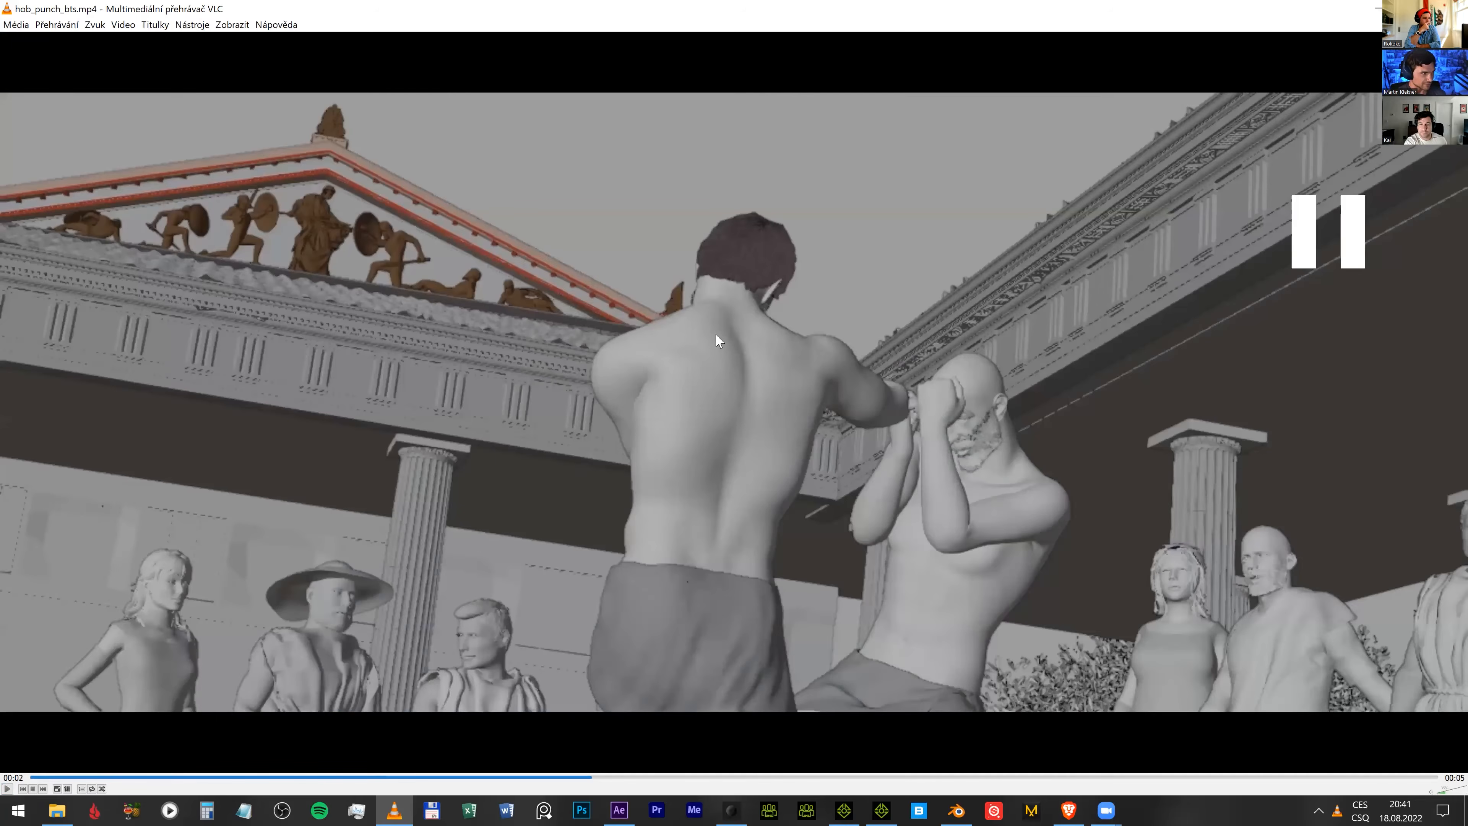
{"action": "key", "text": "shift+Left"}
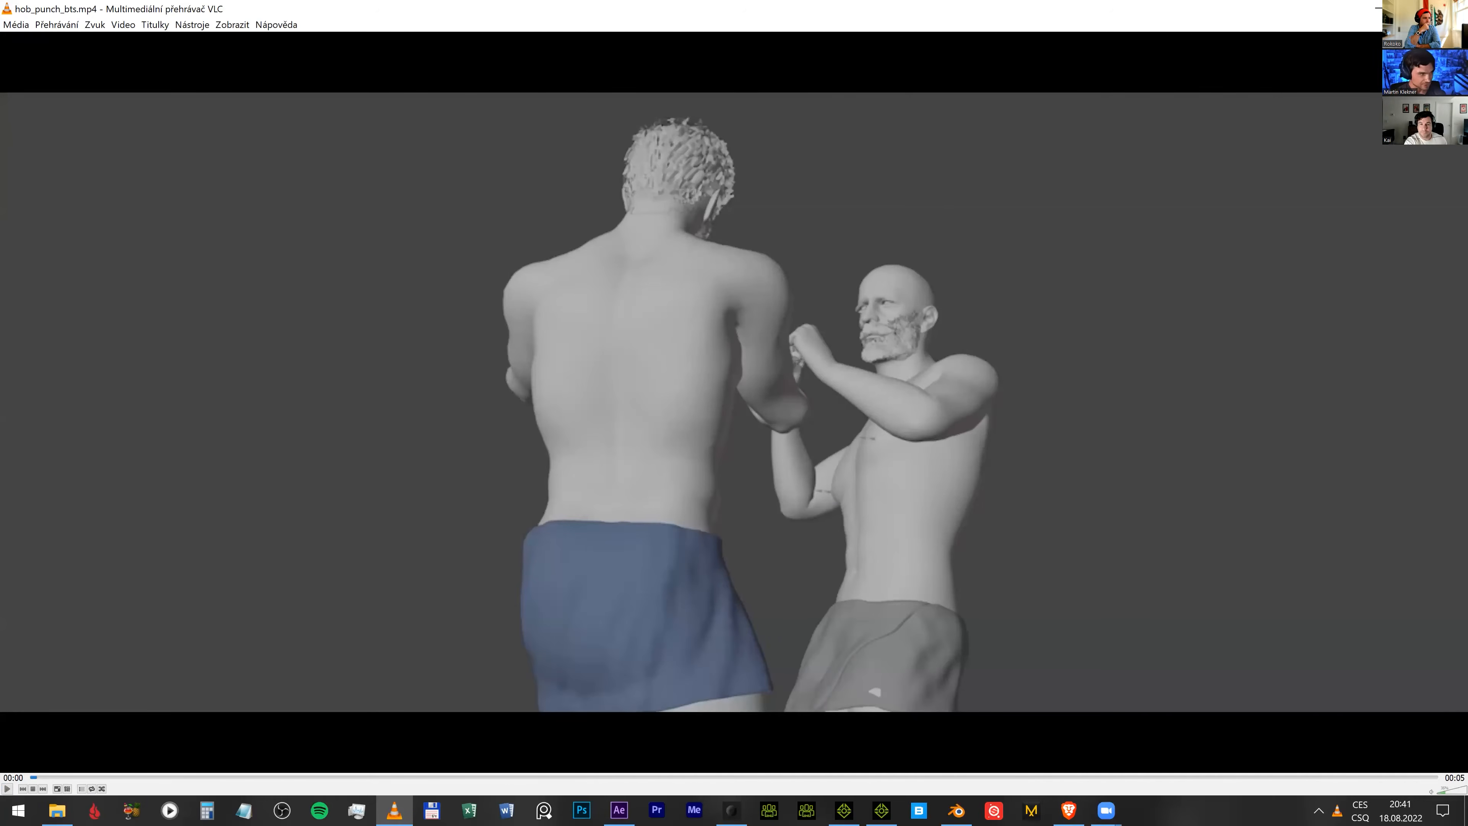
{"action": "key", "text": "space"}
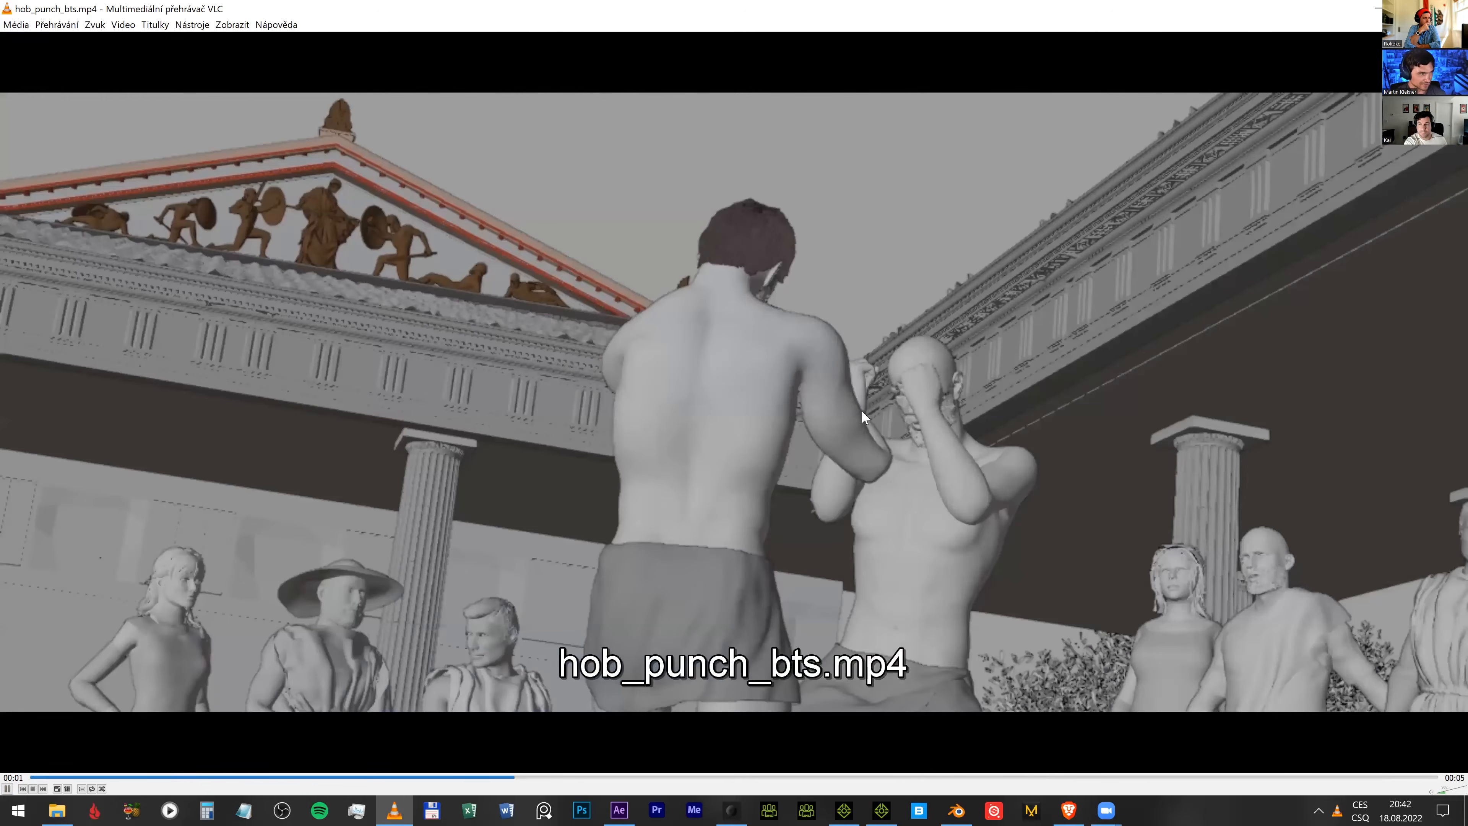
{"action": "key", "text": "alt+F4"}
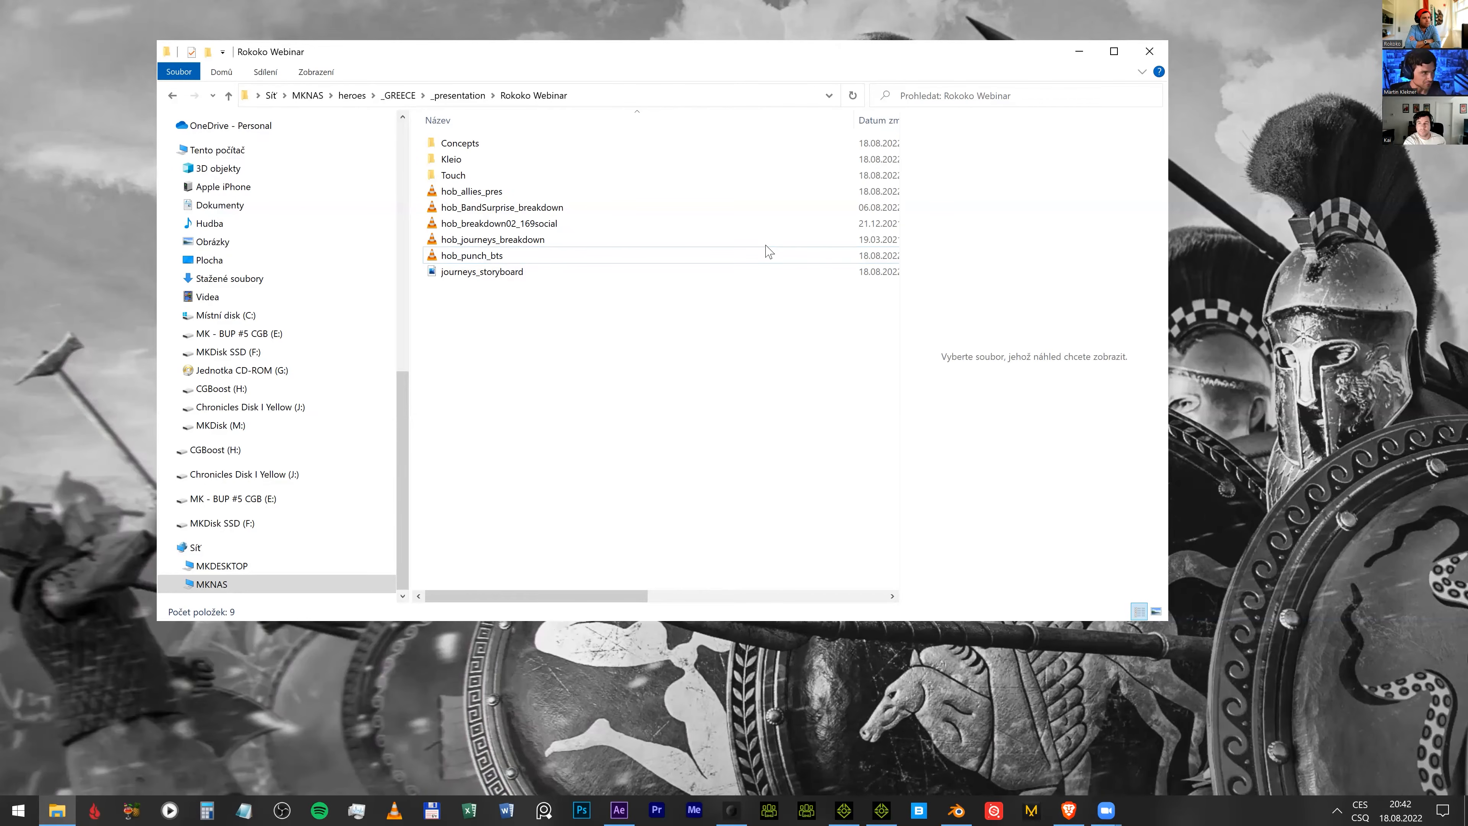
- Switch to Rokoko Studio and play the "boxing nik" take from about 3.2 s
{"action": "key", "text": "alt+Tab"}
{"action": "left_click_drag", "start_coordinate": [499, 626], "coordinate": [177, 633]}
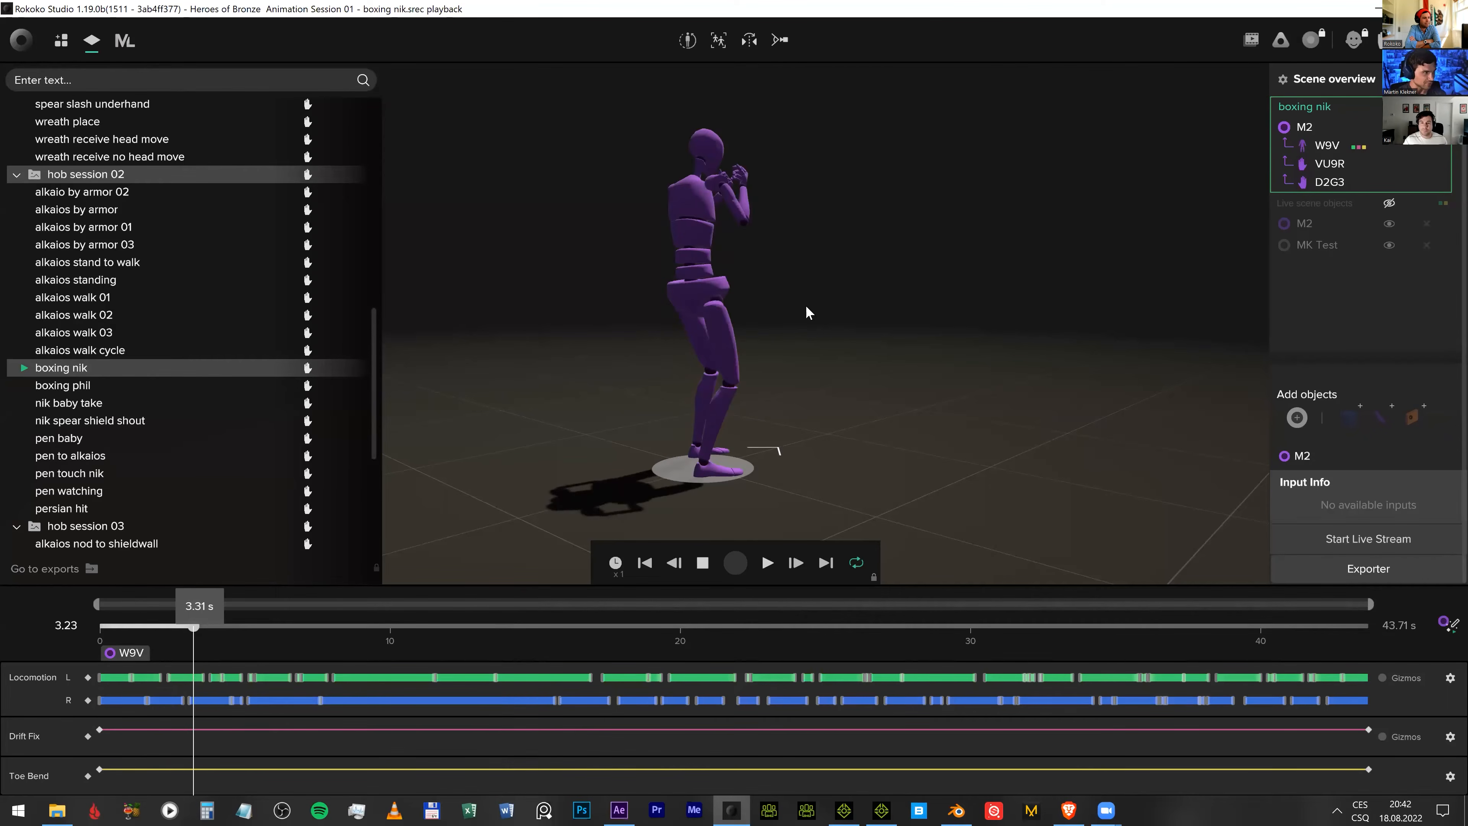
{"action": "key", "text": "space"}
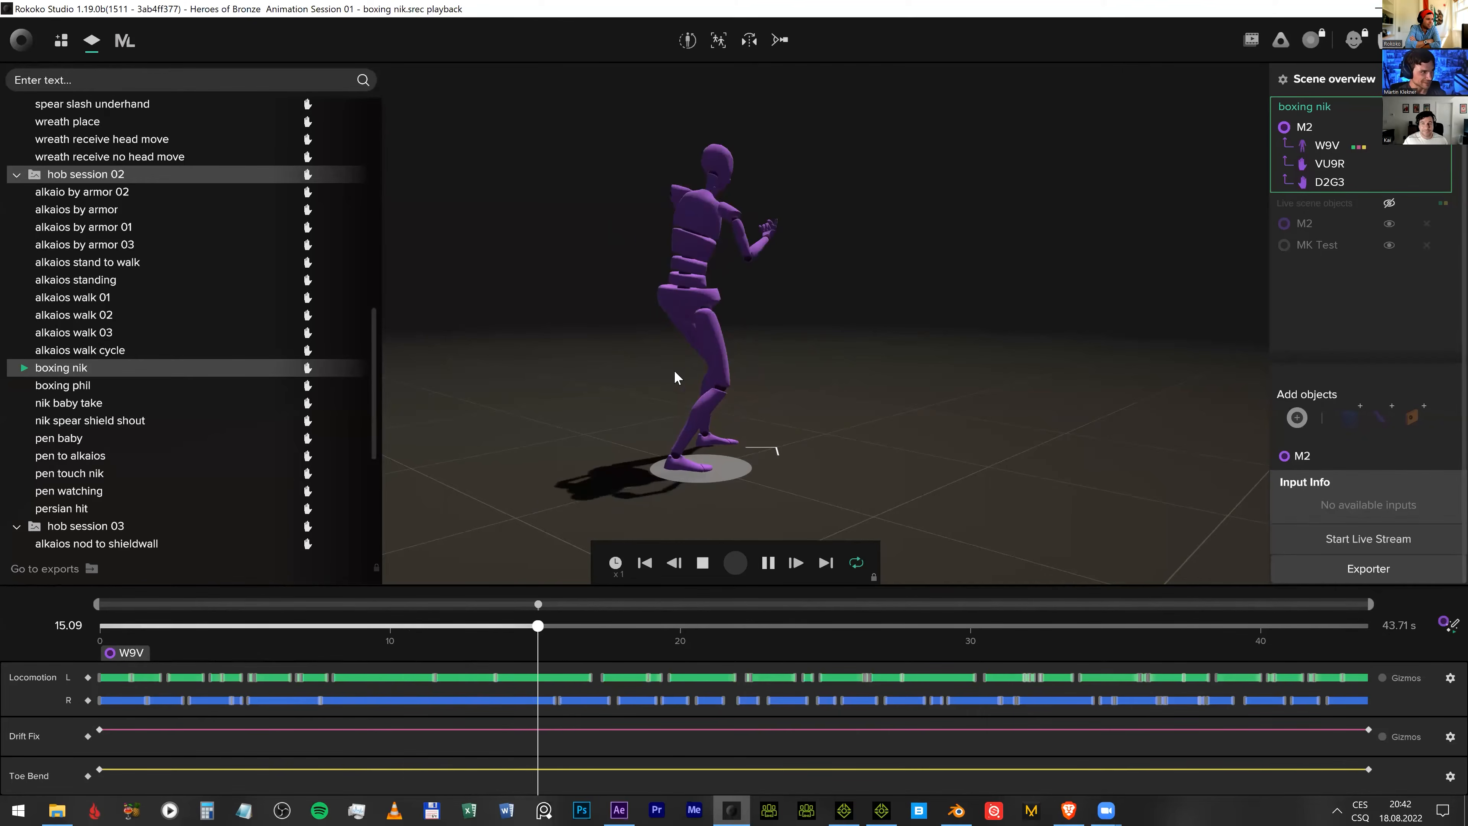
- Load the "boxing phil" take from hob session 02, play it from another viewing angle, and pause playback
{"action": "left_click", "coordinate": [78, 385]}
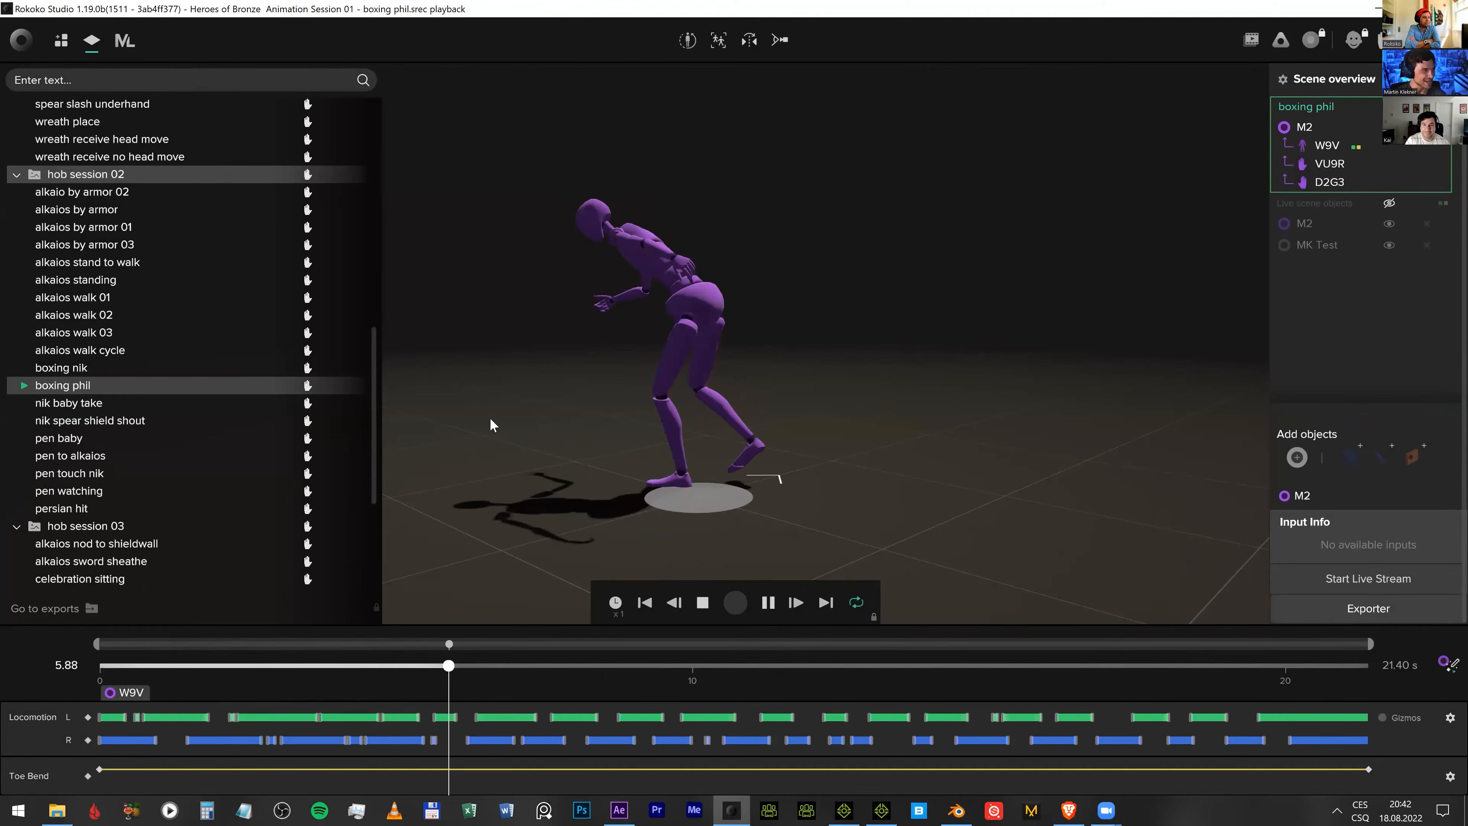
{"action": "key", "text": "space"}
{"action": "right_click_drag", "start_coordinate": [725, 299], "coordinate": [265, 290]}
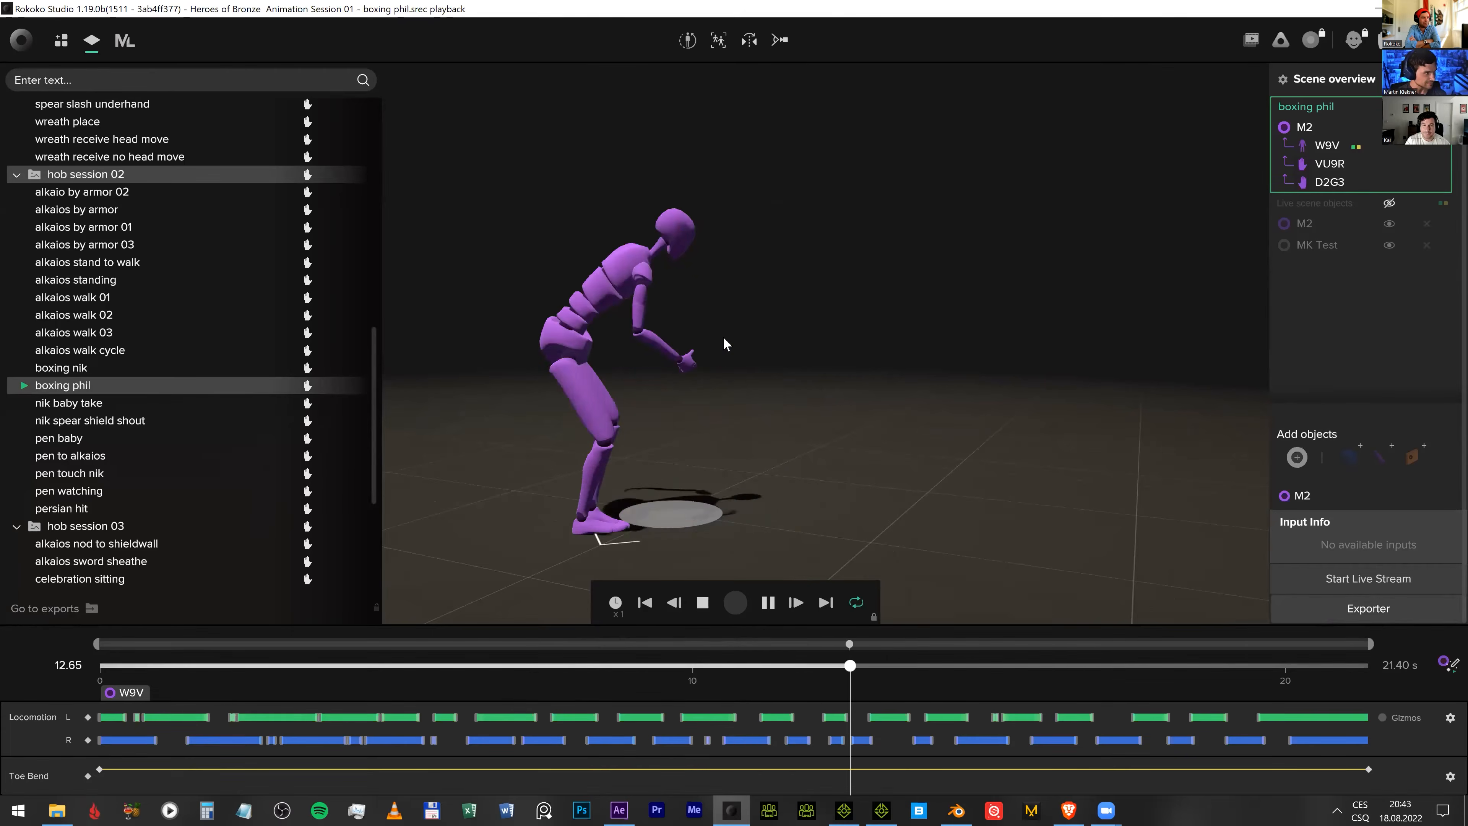
{"action": "key", "text": "space"}
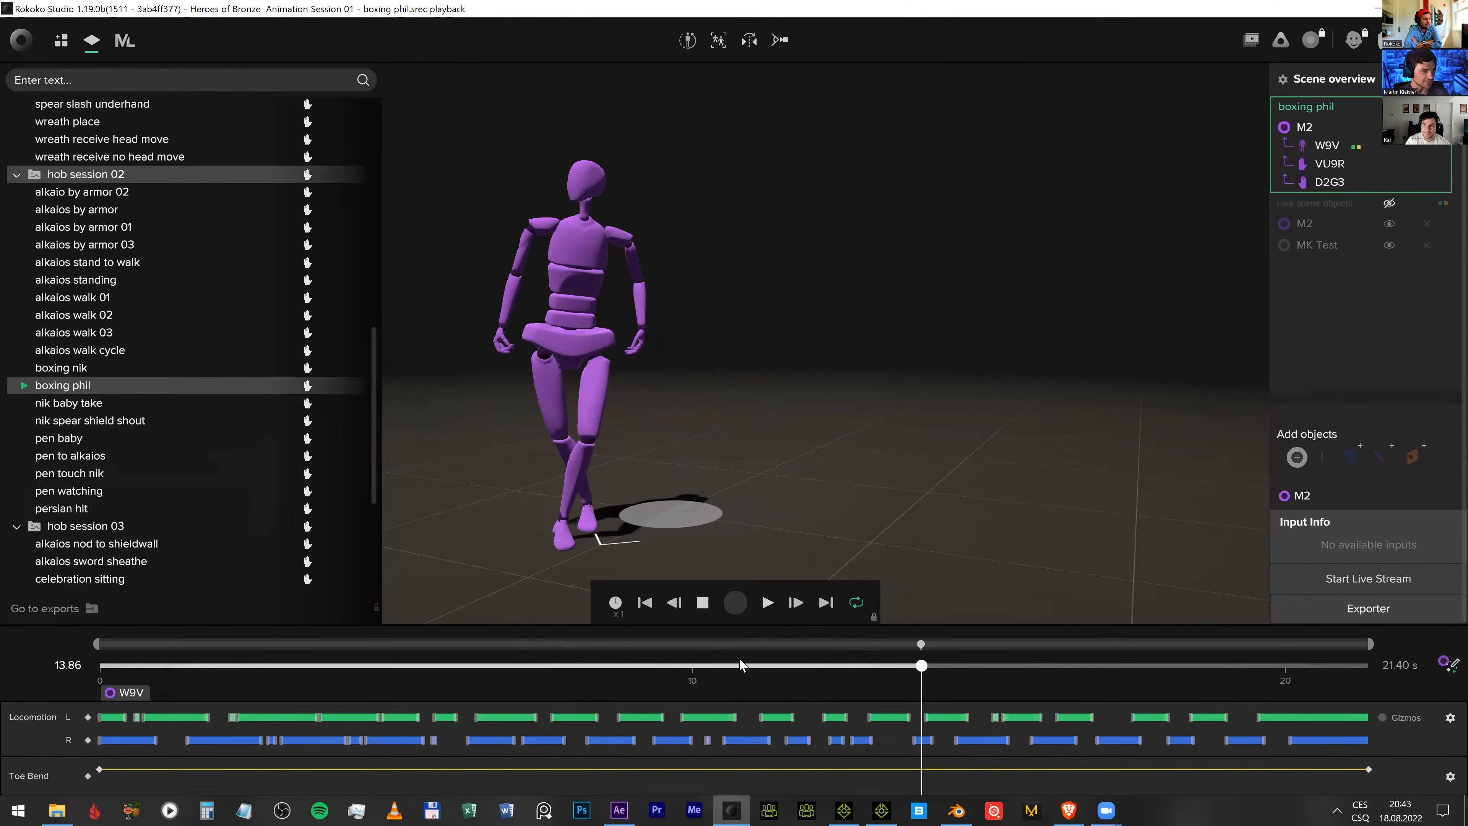
- Scrub the "boxing phil" take back to the bent-over hit reaction at about 12.5 s
{"action": "left_click_drag", "start_coordinate": [733, 663], "coordinate": [797, 661]}
{"action": "left_click", "coordinate": [828, 660]}
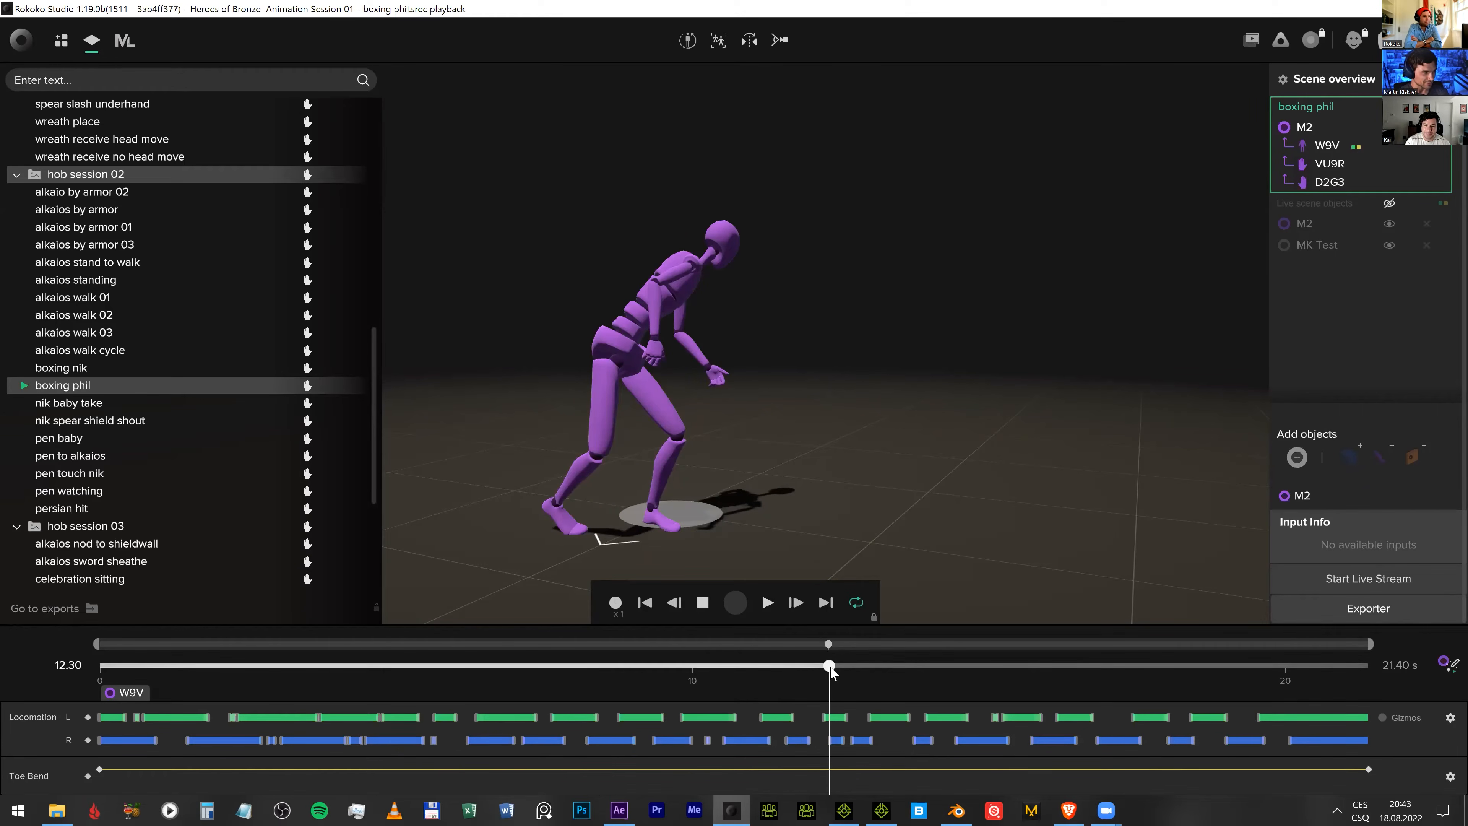
{"action": "left_click", "coordinate": [842, 667]}
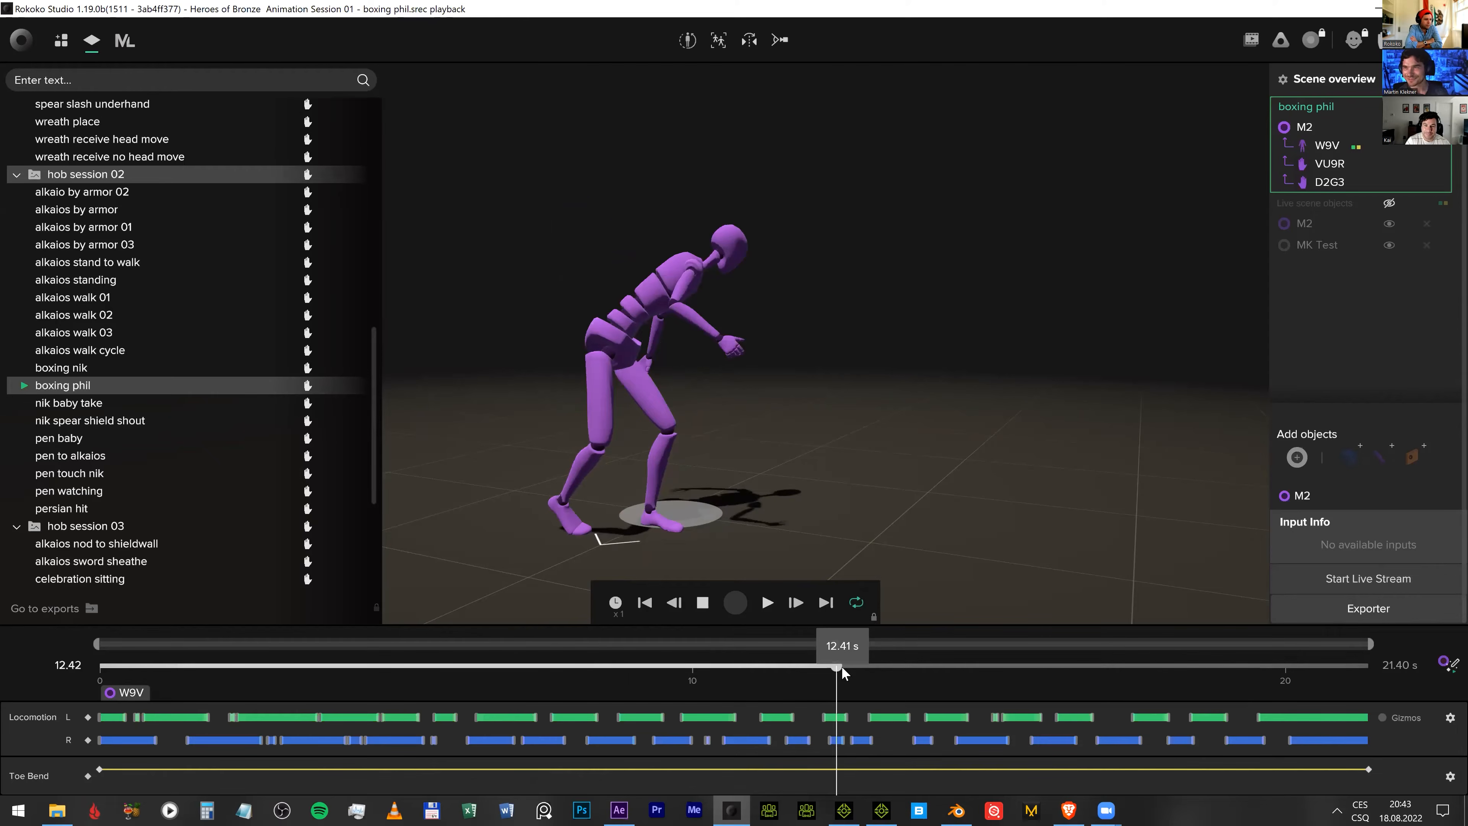
{"action": "left_click", "coordinate": [842, 667]}
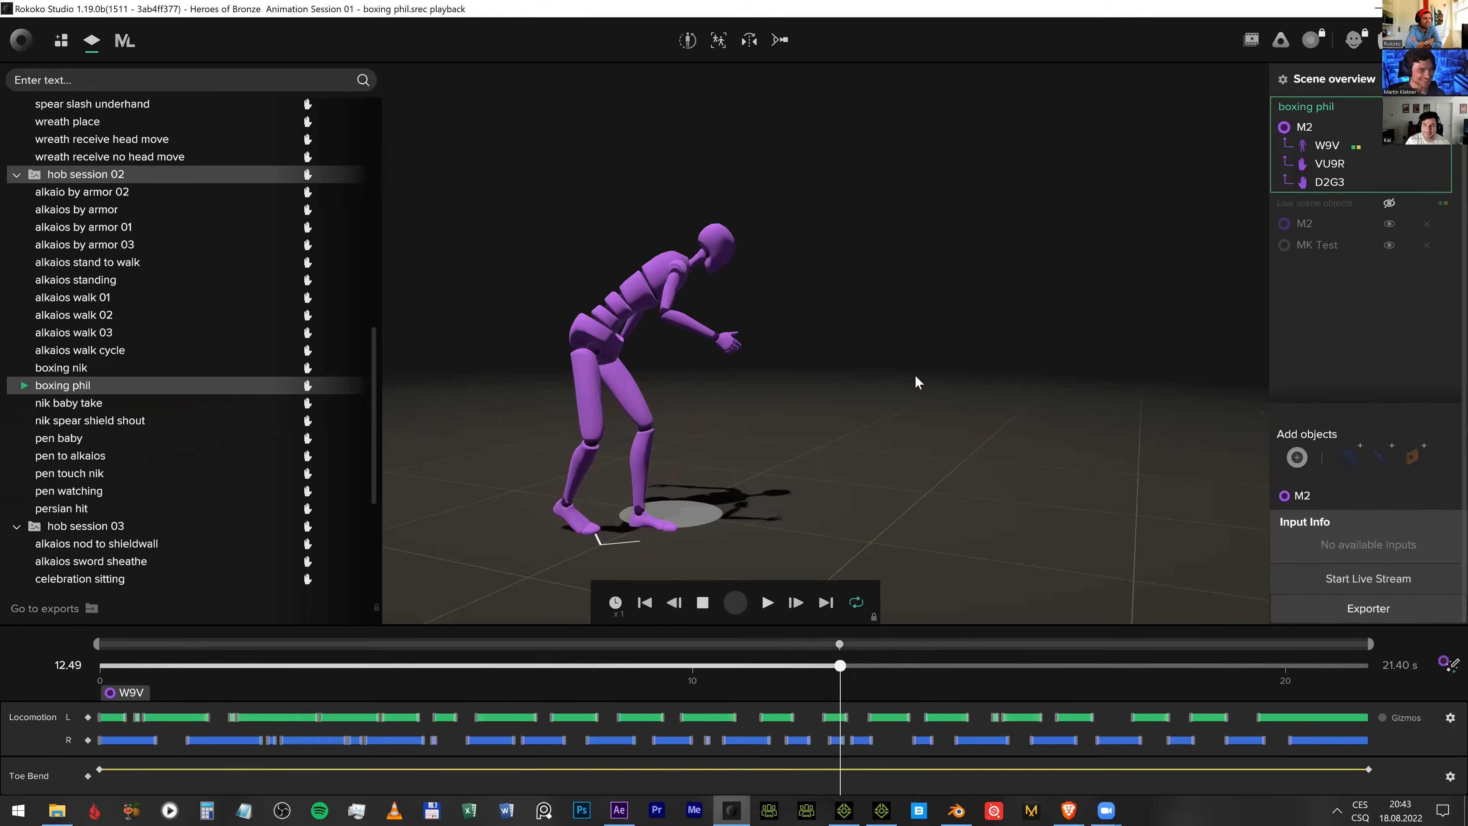
{"action": "left_click_drag", "start_coordinate": [772, 663], "coordinate": [821, 663]}
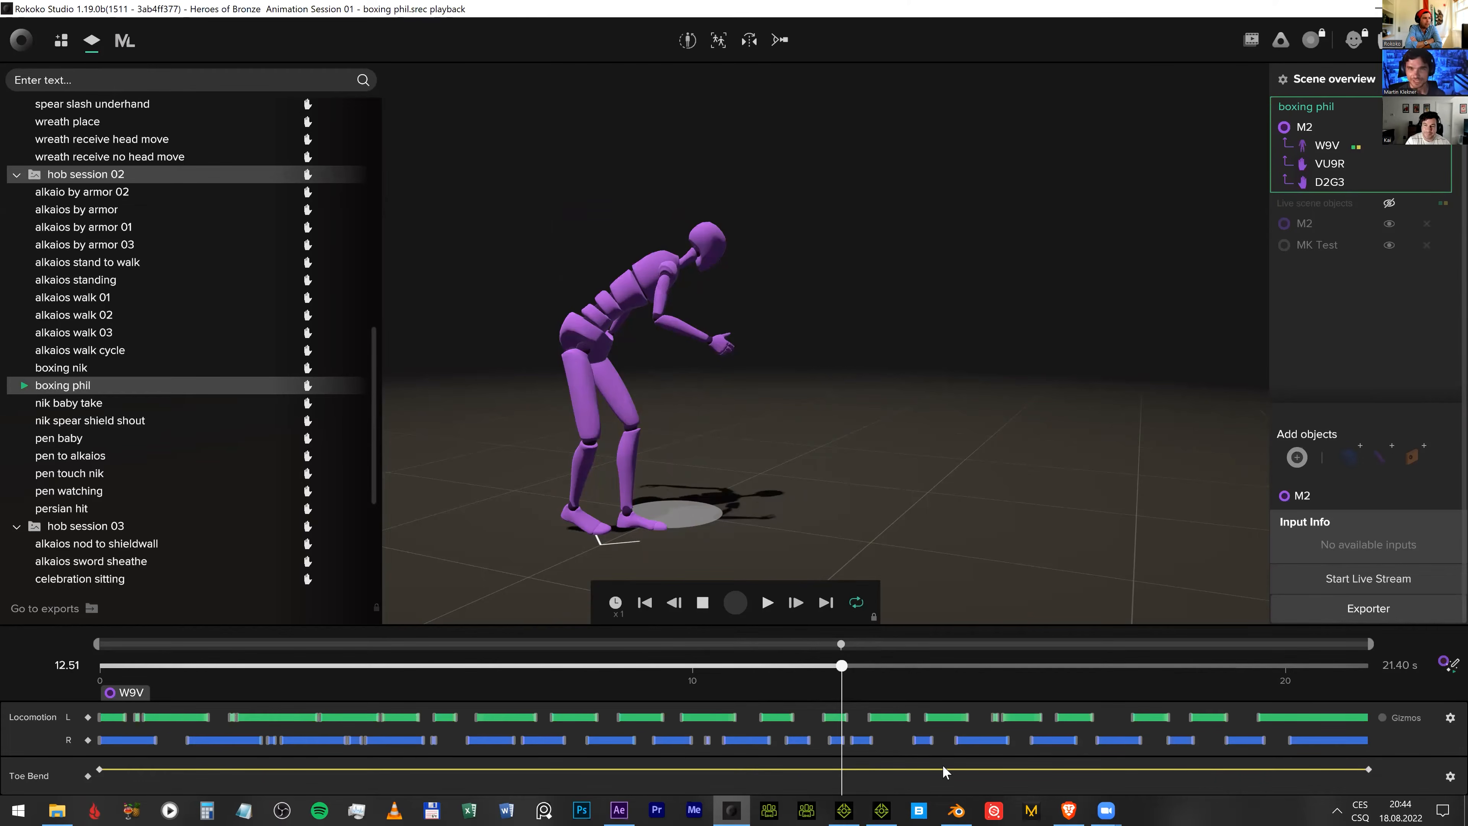
{"action": "left_click", "coordinate": [587, 387]}
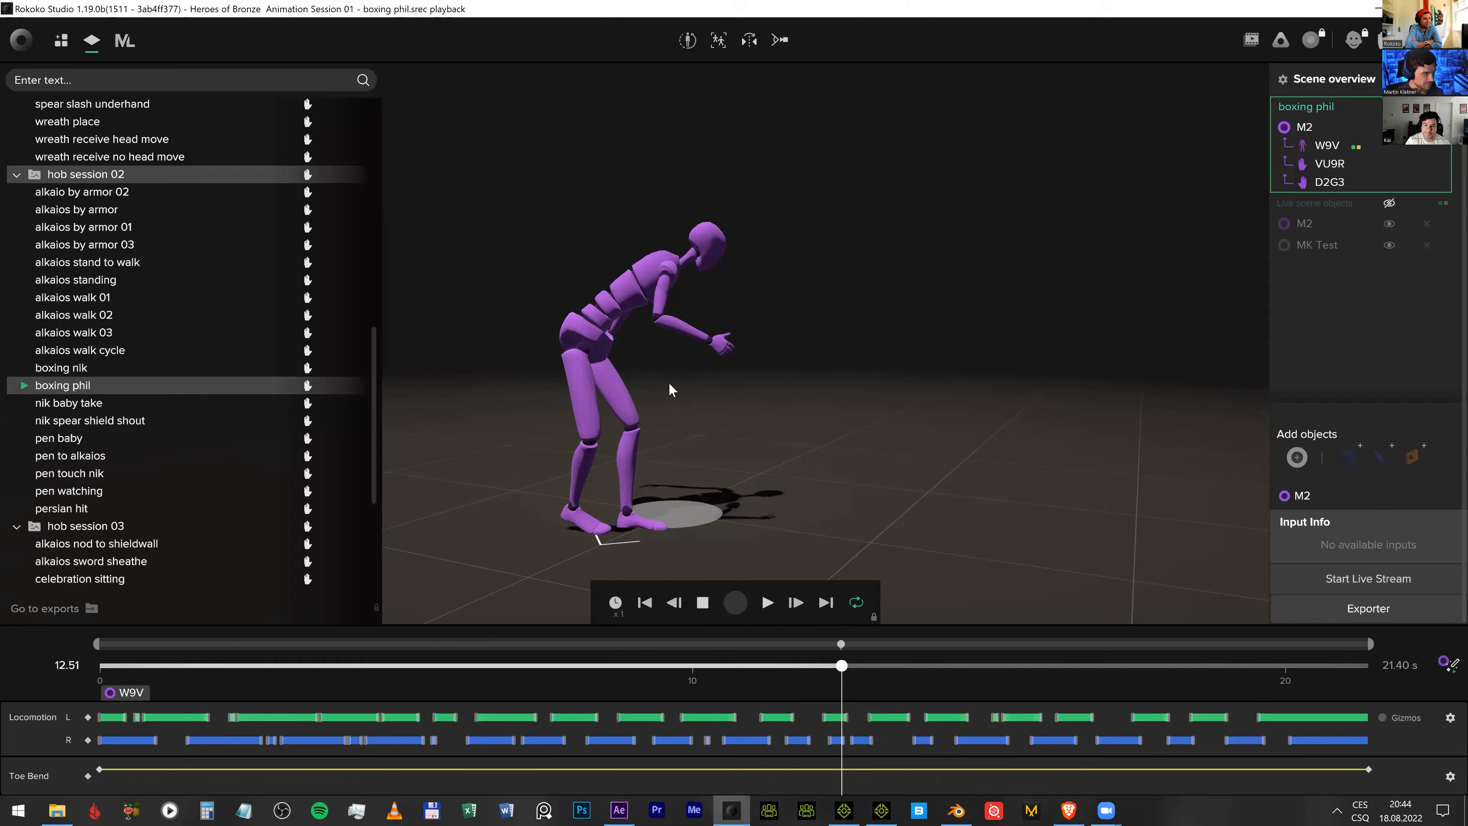
- Play the "boxing phil" take in close-up from 9.80 s, pause it, and scrub to about 12.95 s
{"action": "scroll", "coordinate": [662, 347], "scroll_direction": "up", "scroll_amount": 8}
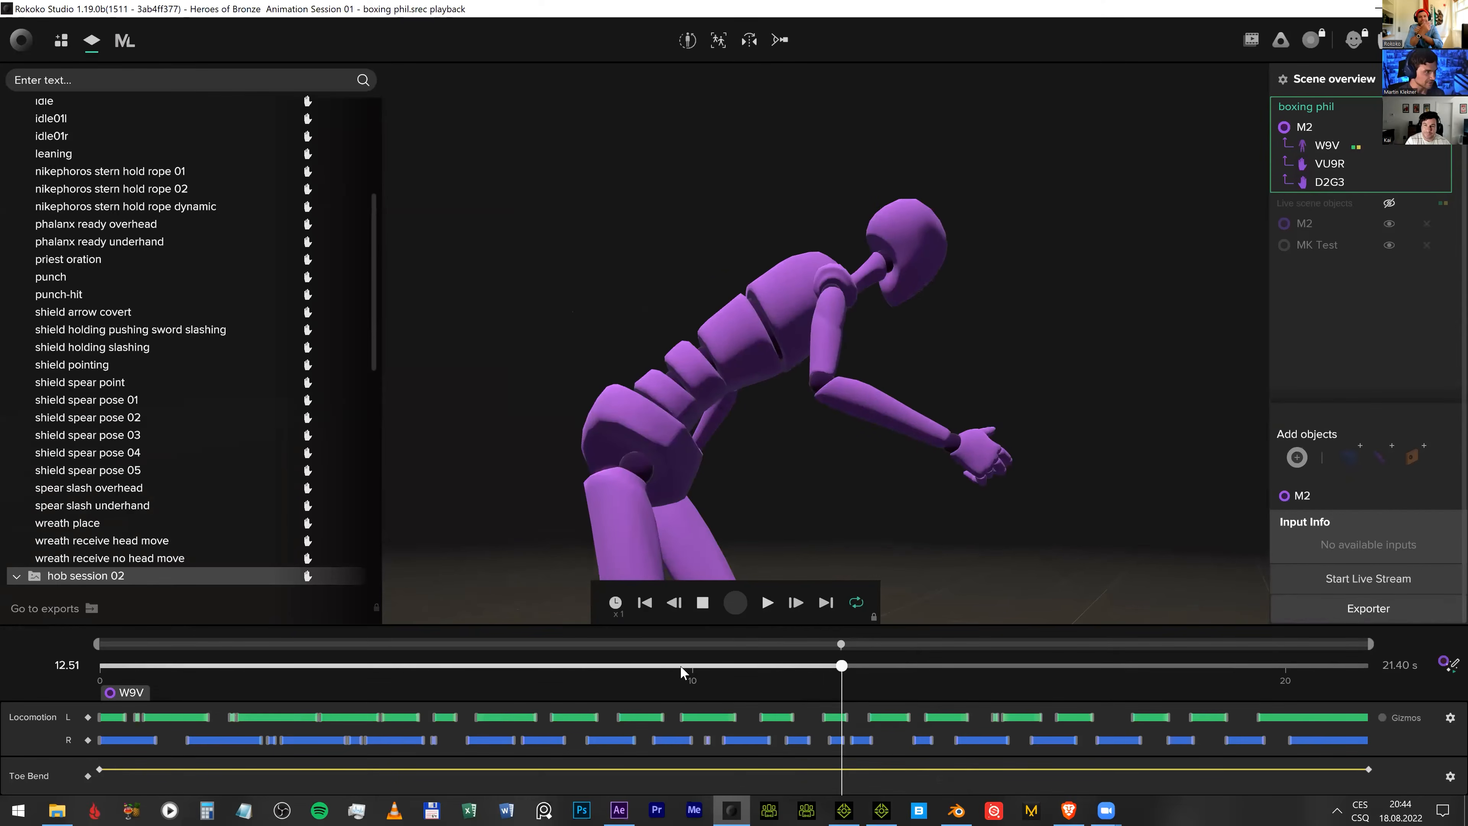
{"action": "left_click", "coordinate": [681, 665]}
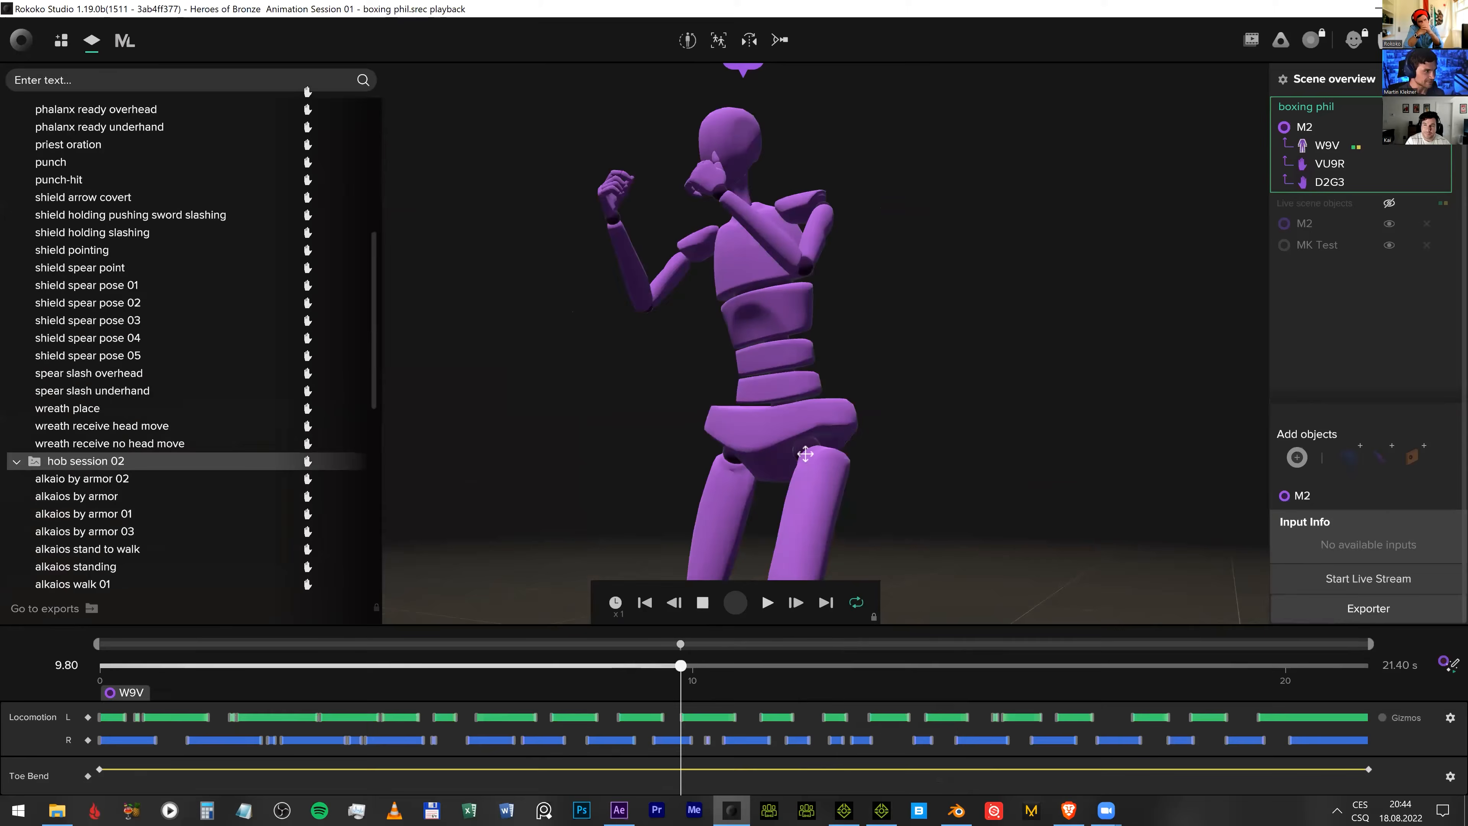
{"action": "scroll", "coordinate": [795, 448], "scroll_direction": "down", "scroll_amount": 4}
{"action": "key", "text": "space"}
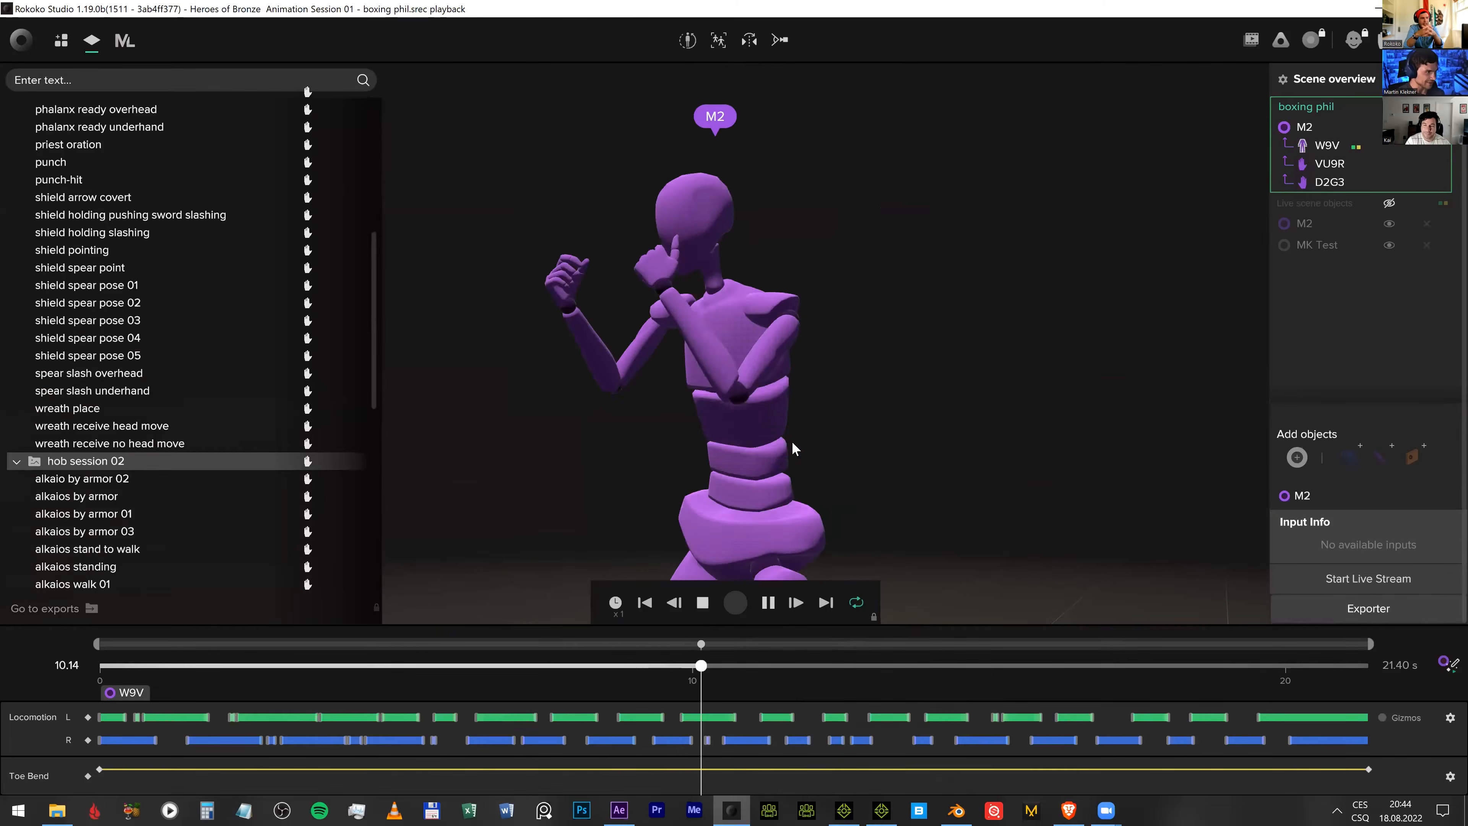
{"action": "left_click", "coordinate": [764, 600]}
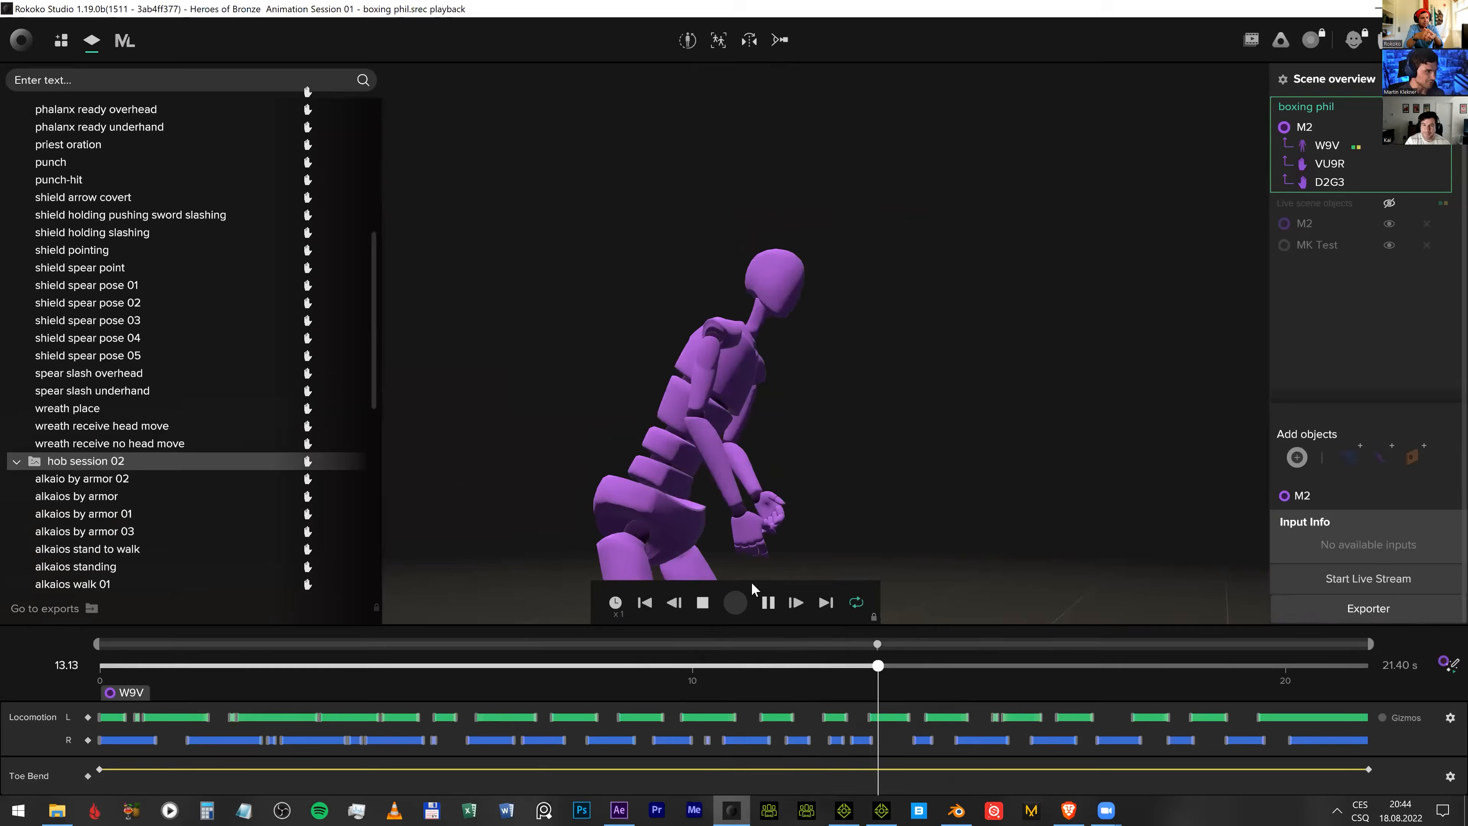
{"action": "mouse_move", "coordinate": [850, 669]}
{"action": "left_mouse_down"}
{"action": "mouse_move", "coordinate": [819, 667]}
{"action": "mouse_move", "coordinate": [864, 666]}
{"action": "left_mouse_up"}
{"action": "left_click_drag", "start_coordinate": [865, 598], "coordinate": [864, 594]}
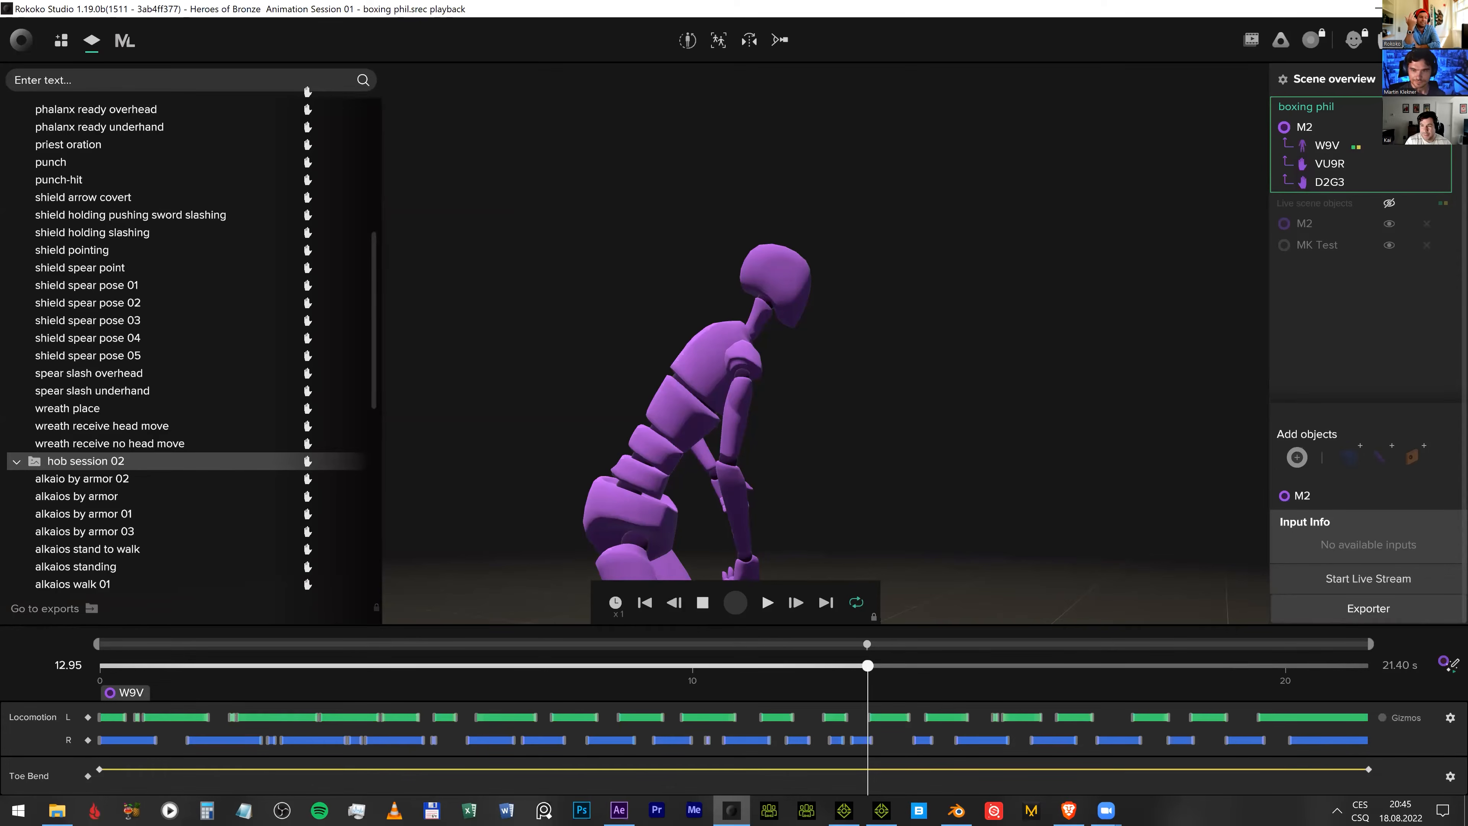
- Switch to iClone 7 and open the Motion LIVE plugin for the Motion_Dummy_Male avatar
{"action": "key", "text": "alt+Tab"}
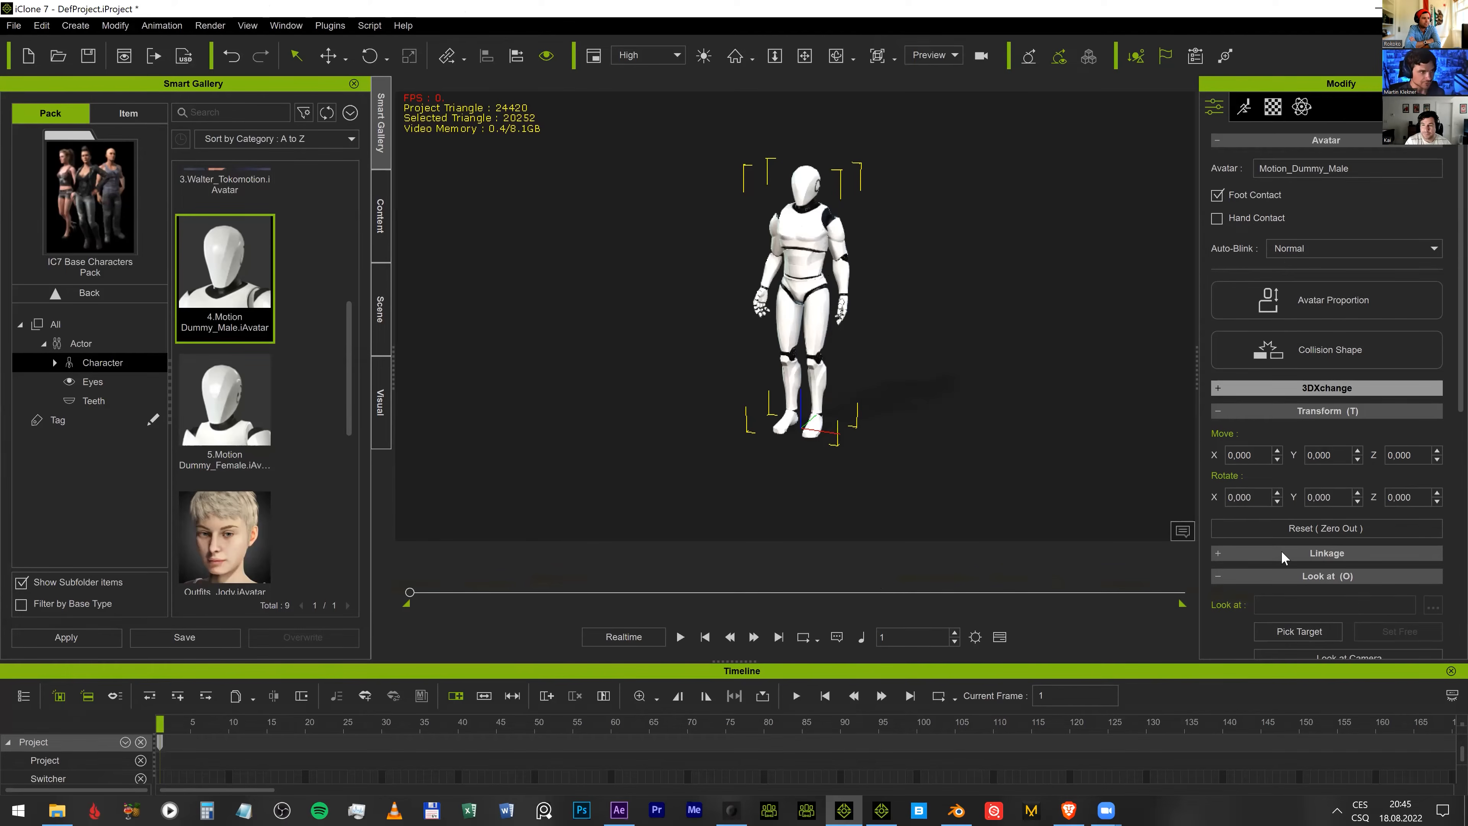
{"action": "scroll", "coordinate": [1286, 554], "scroll_direction": "down", "scroll_amount": 1}
{"action": "key", "text": "t"}
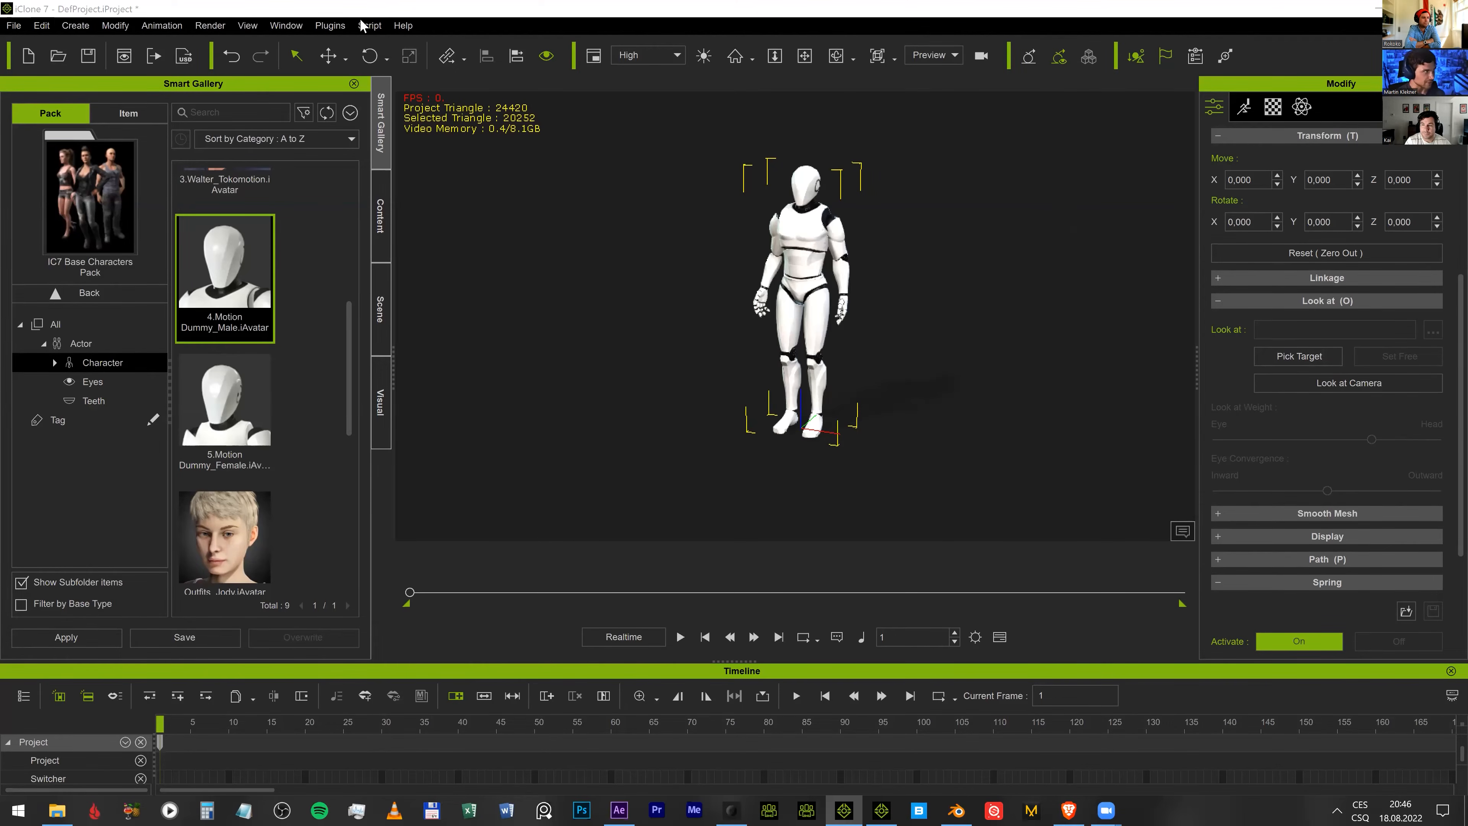
{"action": "left_click", "coordinate": [325, 27]}
{"action": "mouse_move", "coordinate": [449, 125]}
{"action": "left_click", "coordinate": [584, 127]}
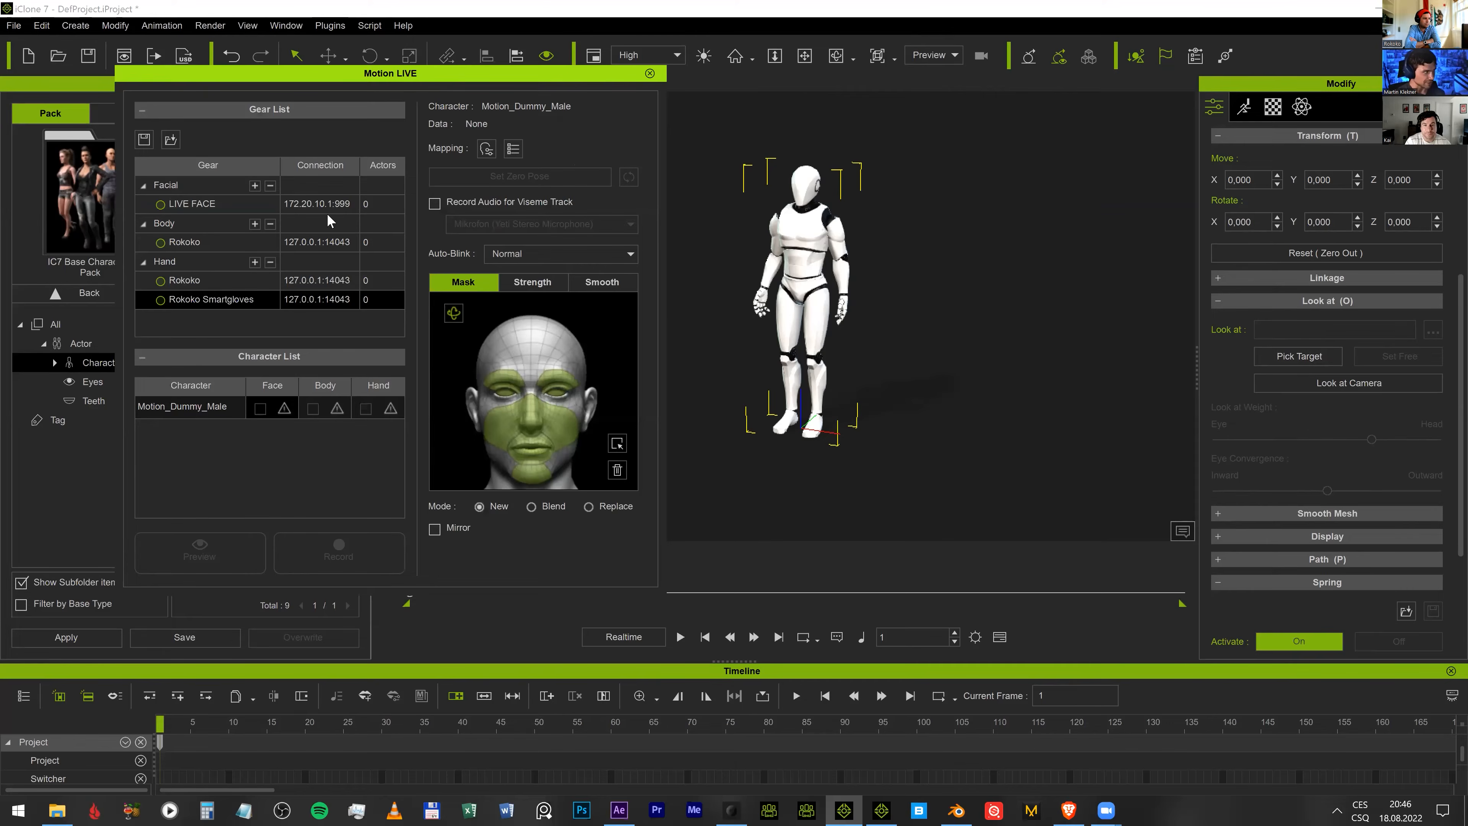
- Switch to Rokoko Studio, turn on live streaming to iClone, and check the port numbers in the iClone stream settings
{"action": "left_click", "coordinate": [731, 810]}
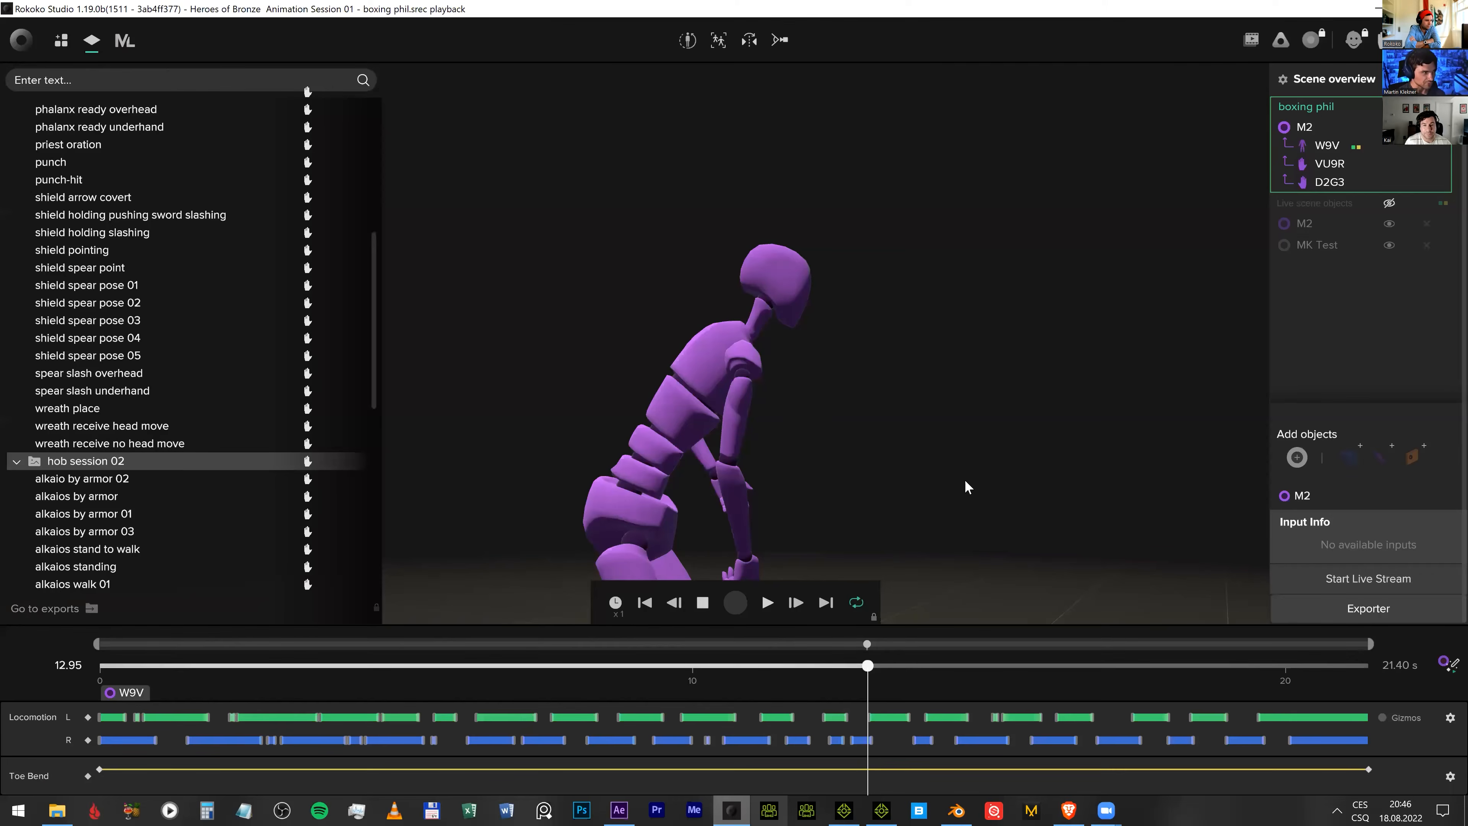
{"action": "left_click", "coordinate": [1389, 583]}
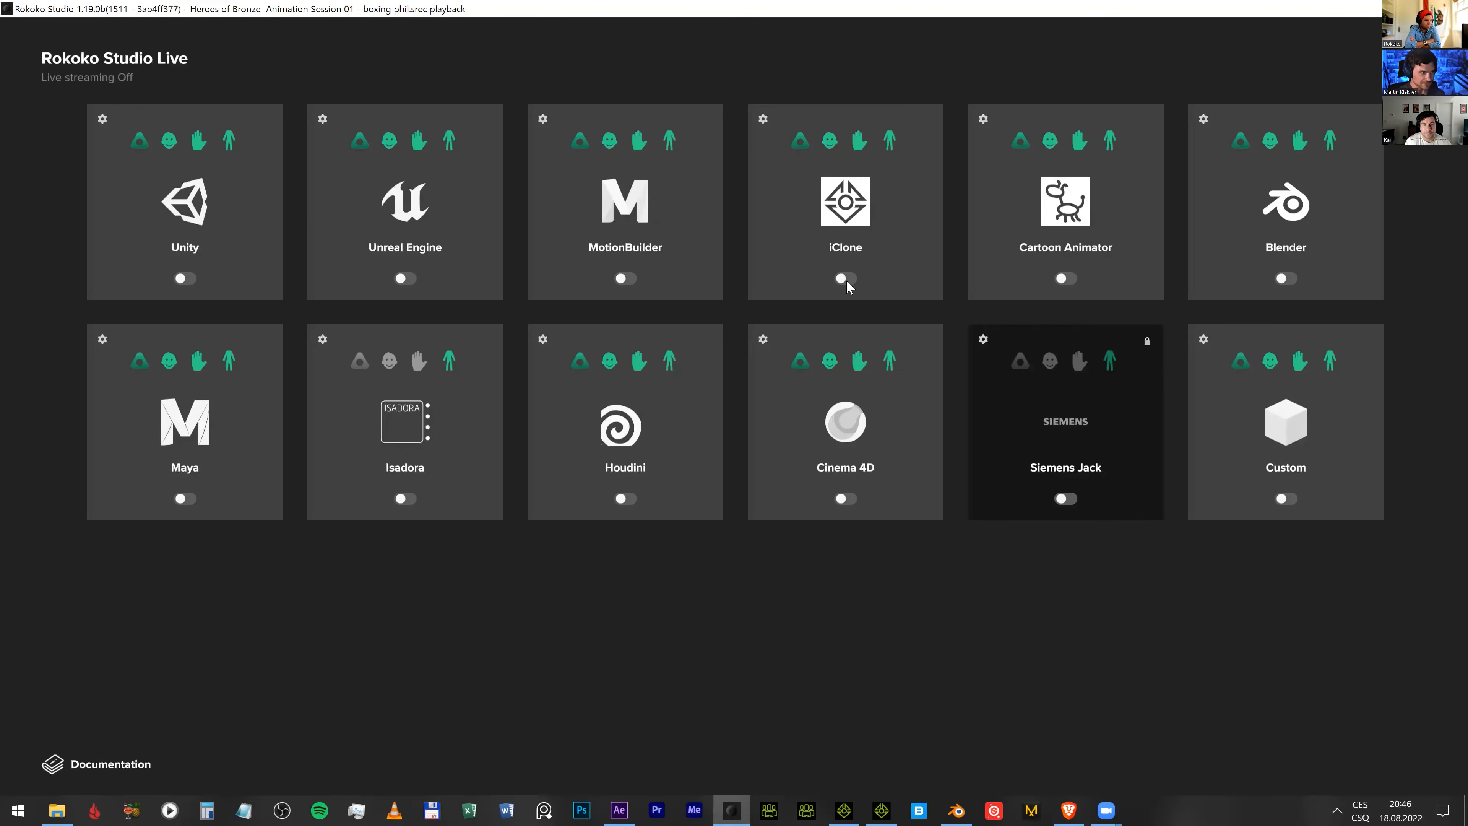
{"action": "left_click", "coordinate": [846, 279]}
{"action": "left_click", "coordinate": [763, 118]}
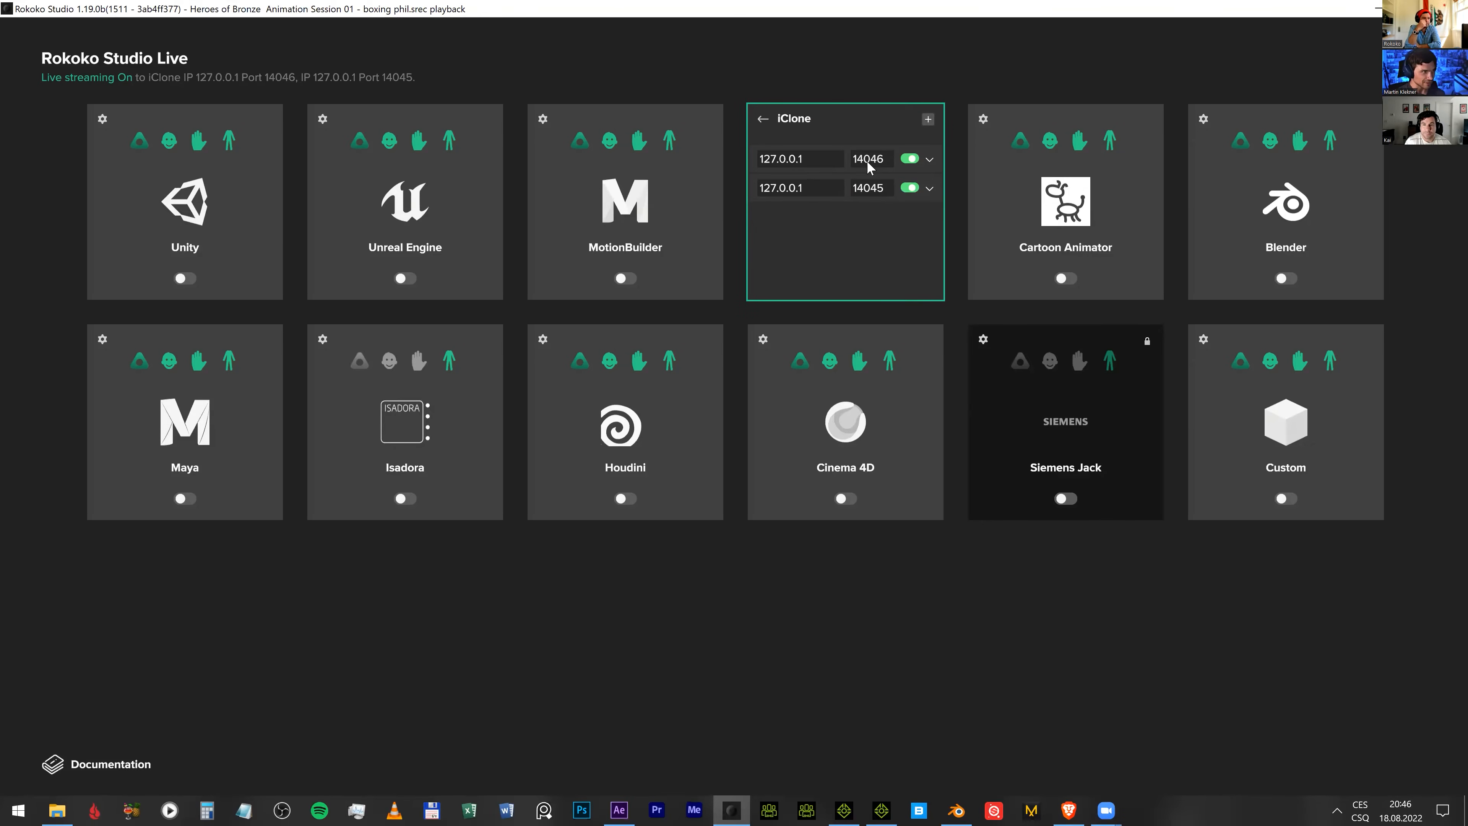
{"action": "double_click", "coordinate": [855, 156]}
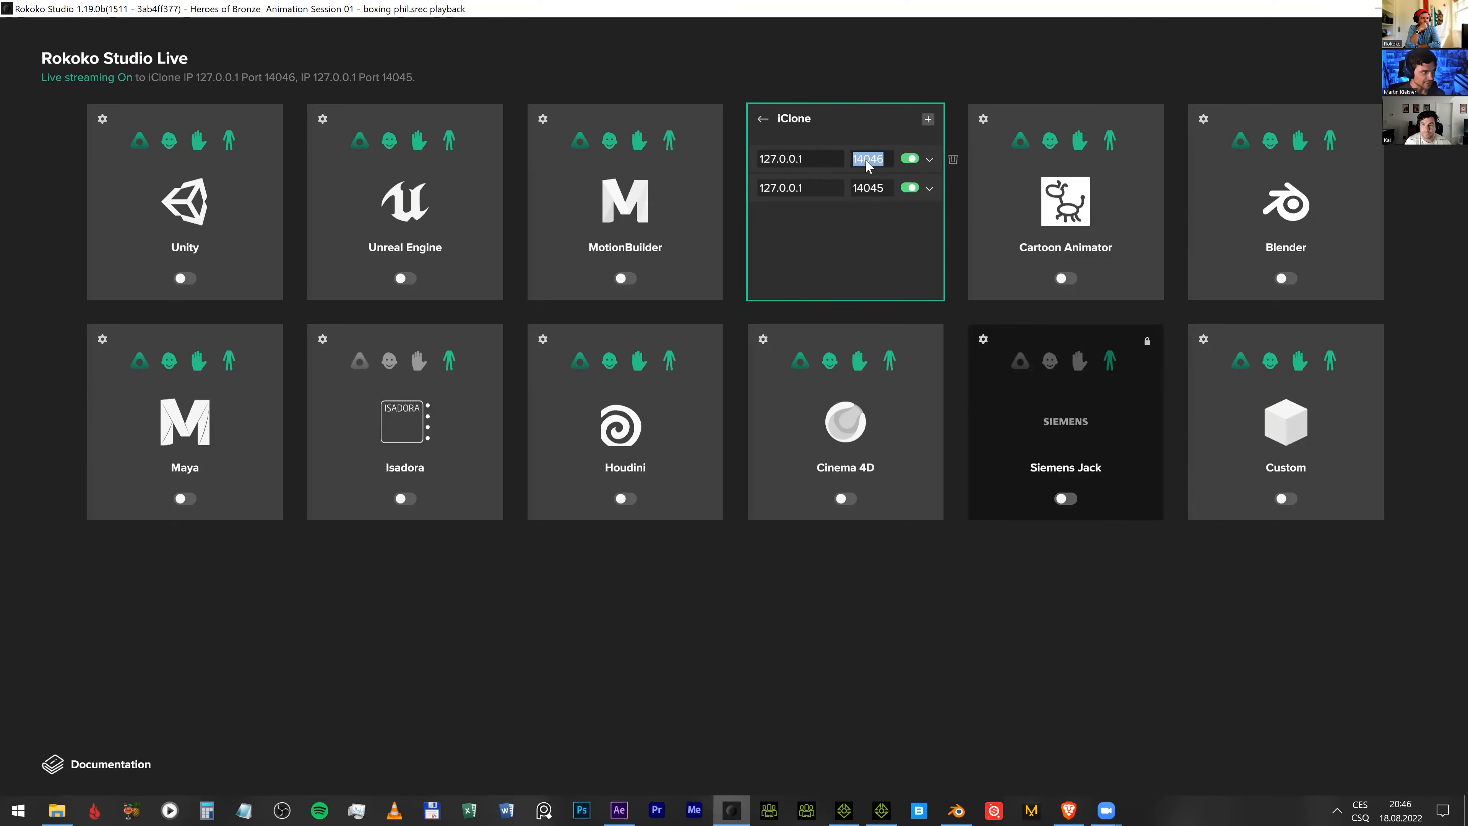
{"action": "left_click", "coordinate": [872, 199]}
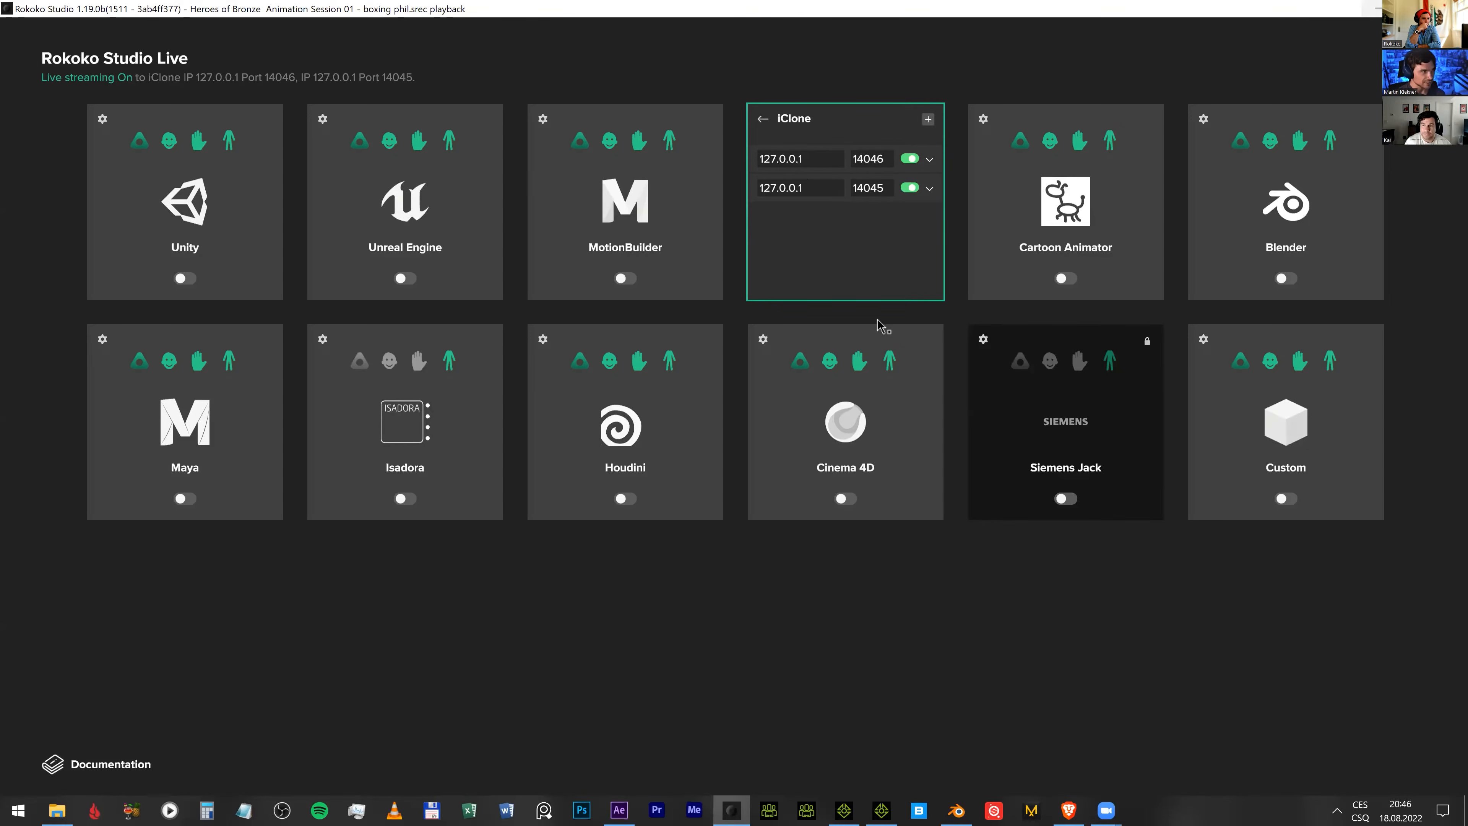
- Switch to iClone 7 and set the Rokoko body gear's port to 14045 and the Rokoko hand gear's port to 14046
{"action": "key", "text": "alt+Tab"}
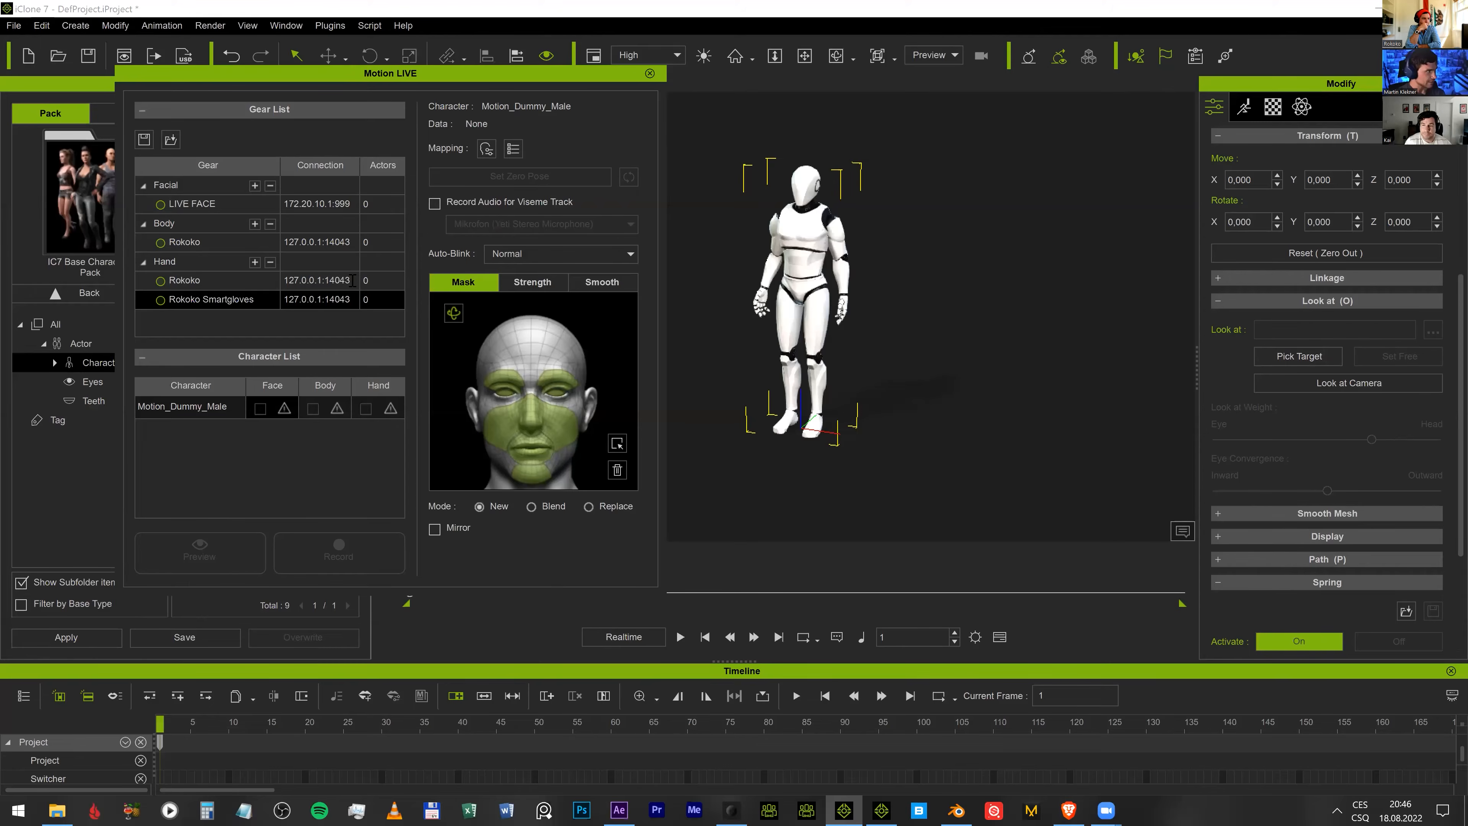
{"action": "left_click", "coordinate": [162, 243]}
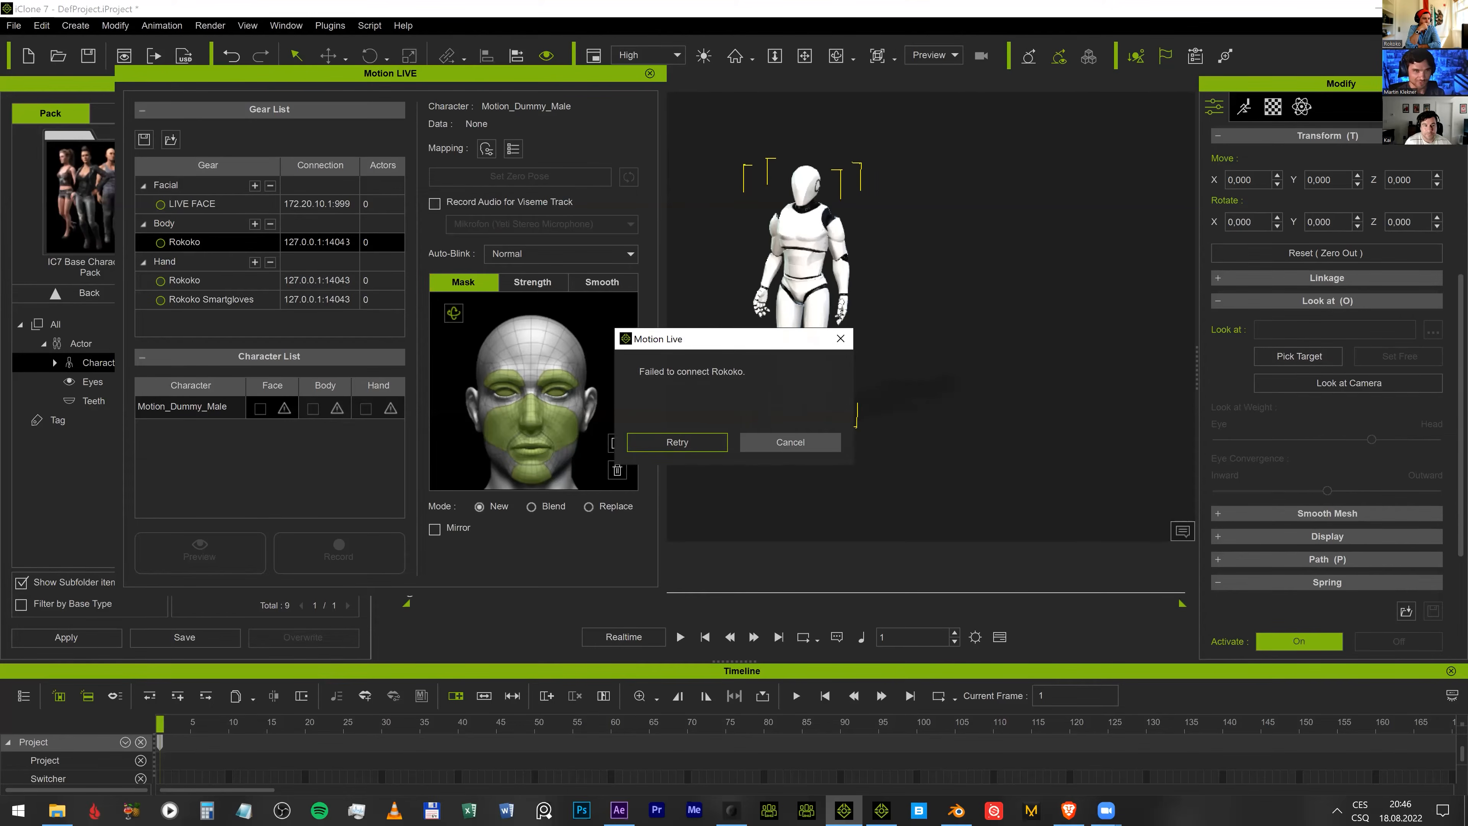
{"action": "key", "text": "Escape"}
{"action": "left_click_drag", "start_coordinate": [346, 242], "coordinate": [356, 246]}
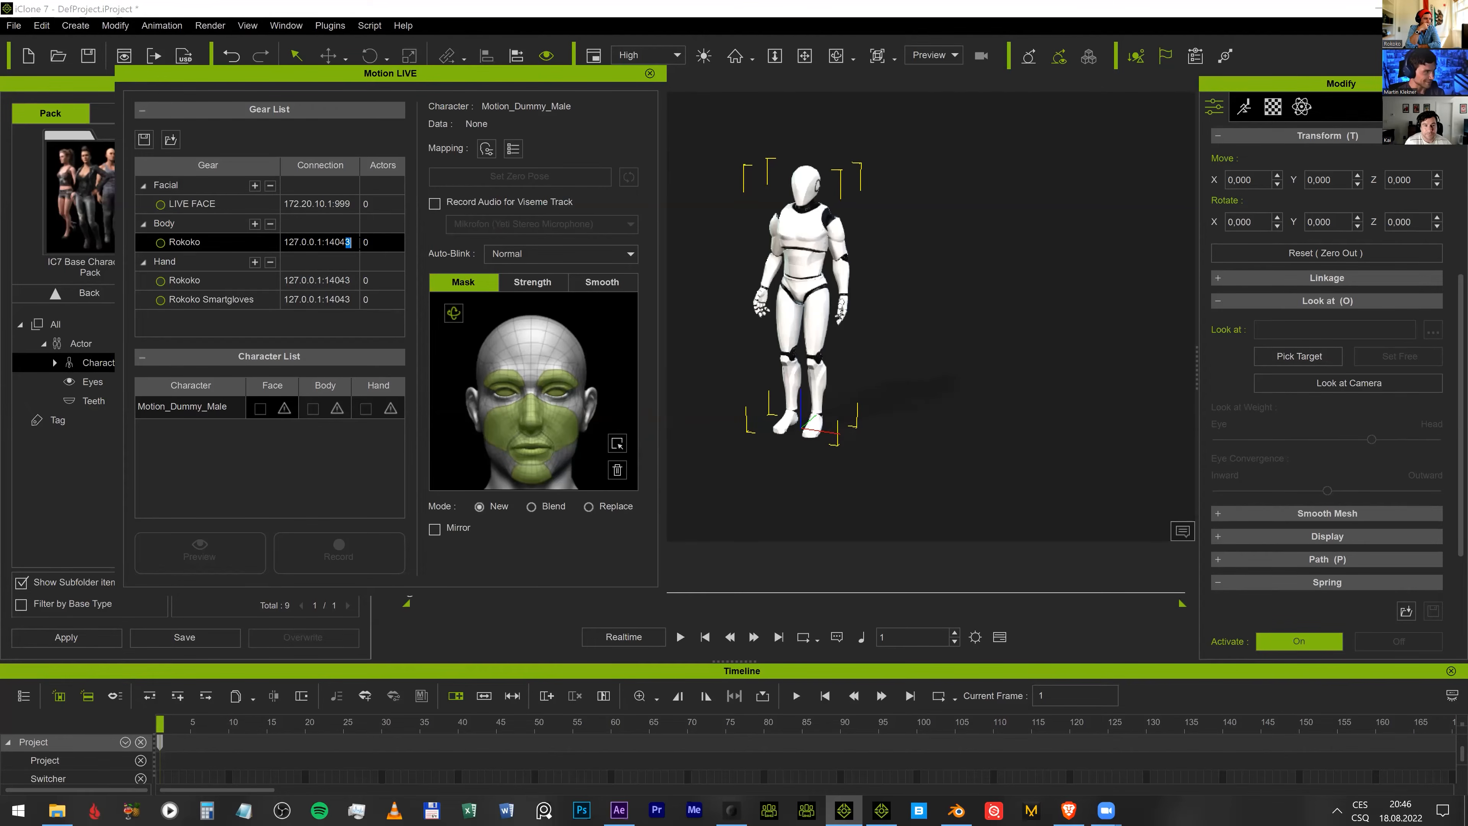
{"action": "type", "text": "5"}
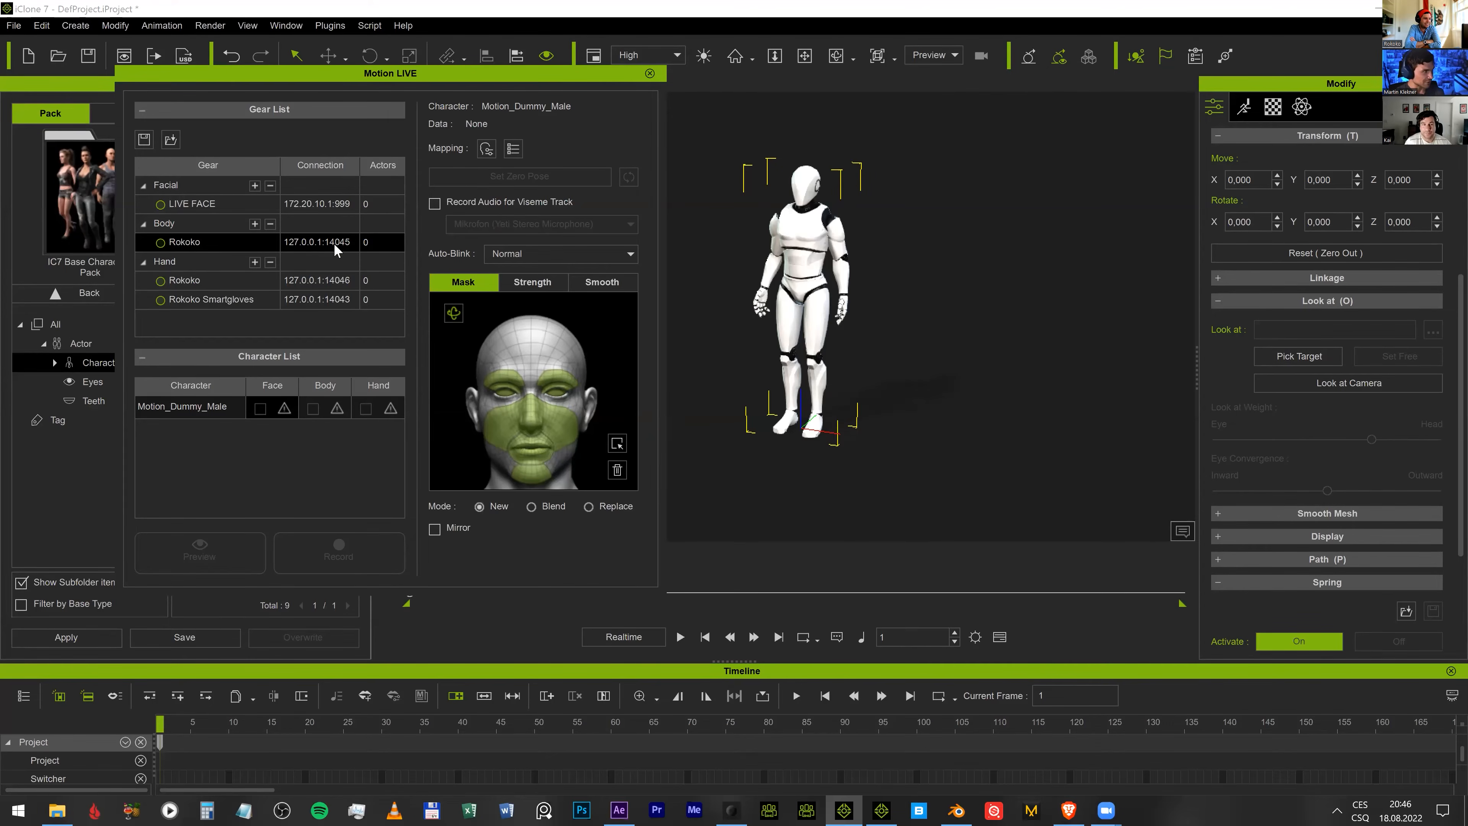
- Connect the Rokoko body and hand gears and assign their data to Motion_Dummy_Male's body and hands
{"action": "left_click", "coordinate": [399, 283]}
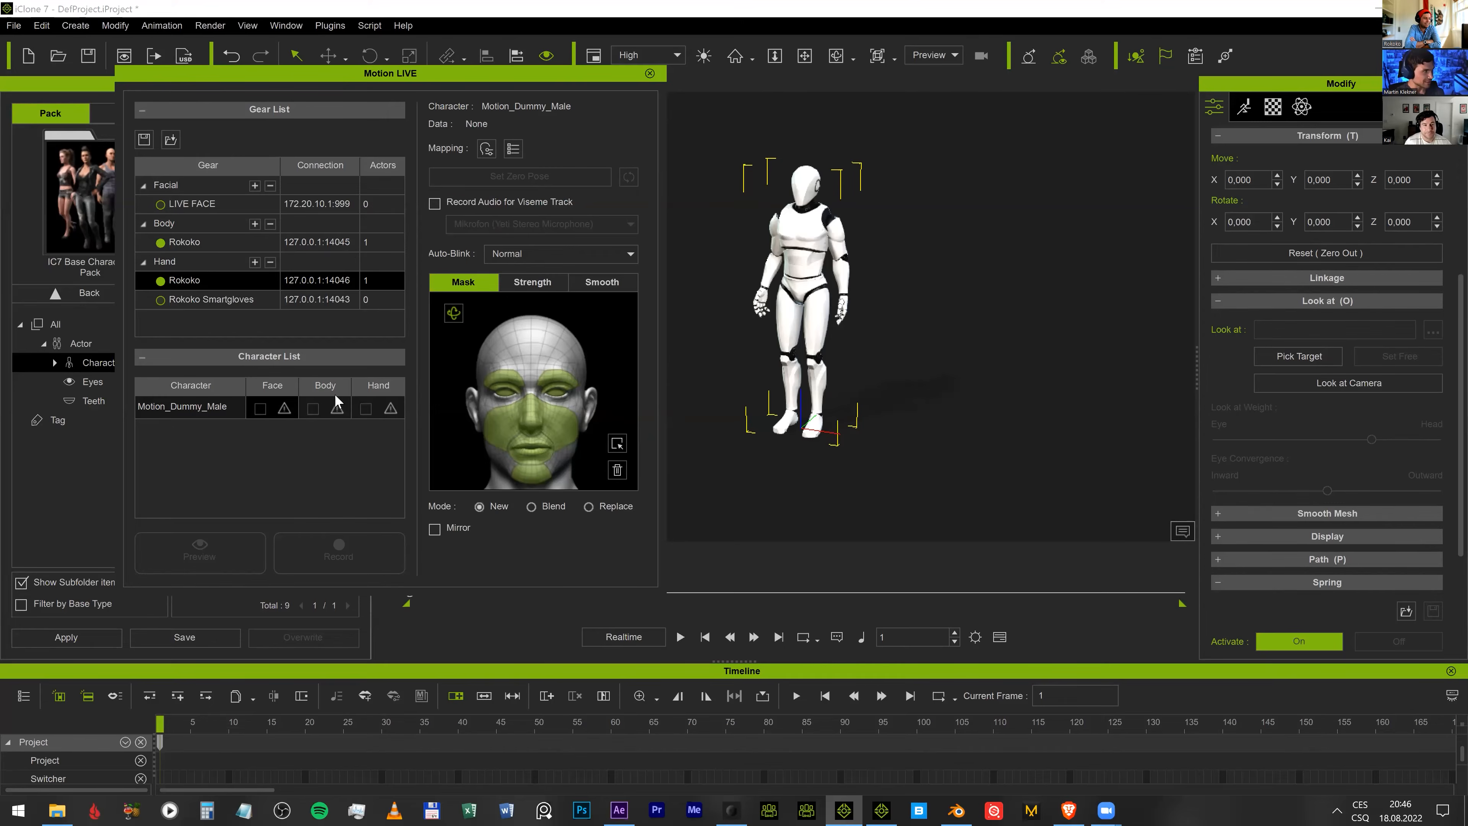
{"action": "left_click", "coordinate": [381, 410]}
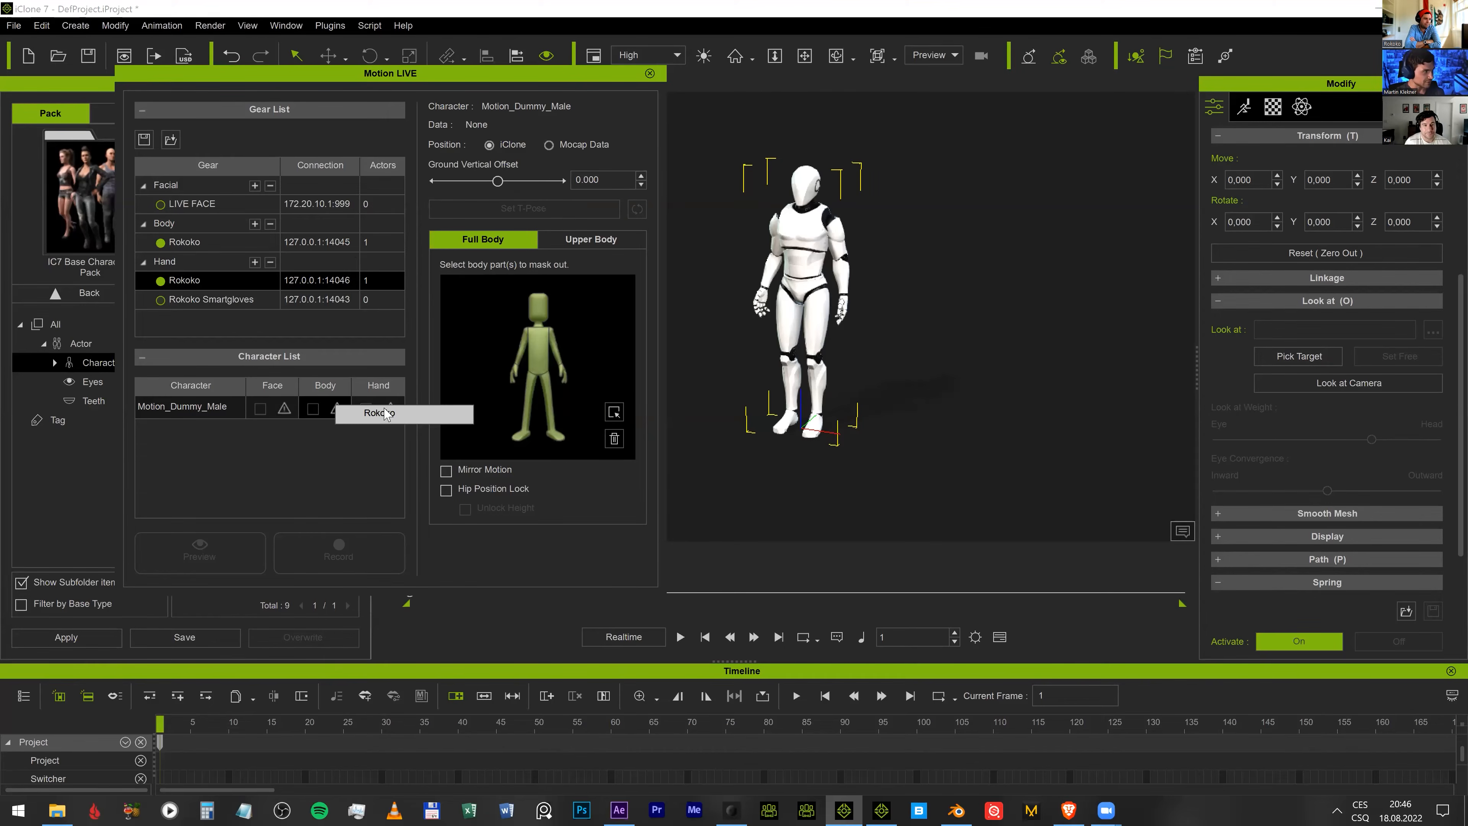
{"action": "left_click", "coordinate": [408, 425]}
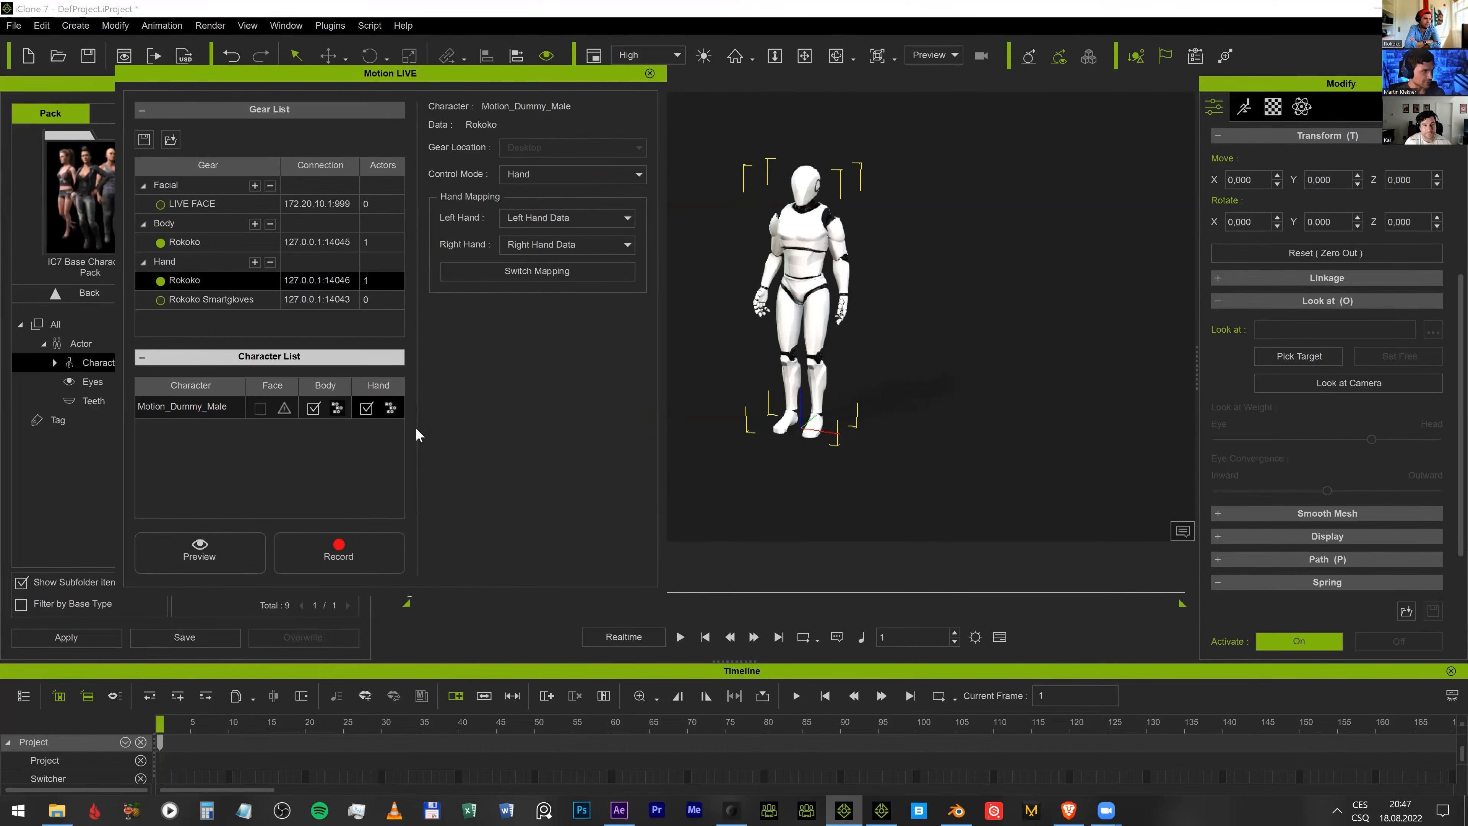
- Switch to Rokoko Studio and play the "boxing phil" take from the beginning
{"action": "left_click", "coordinate": [738, 809]}
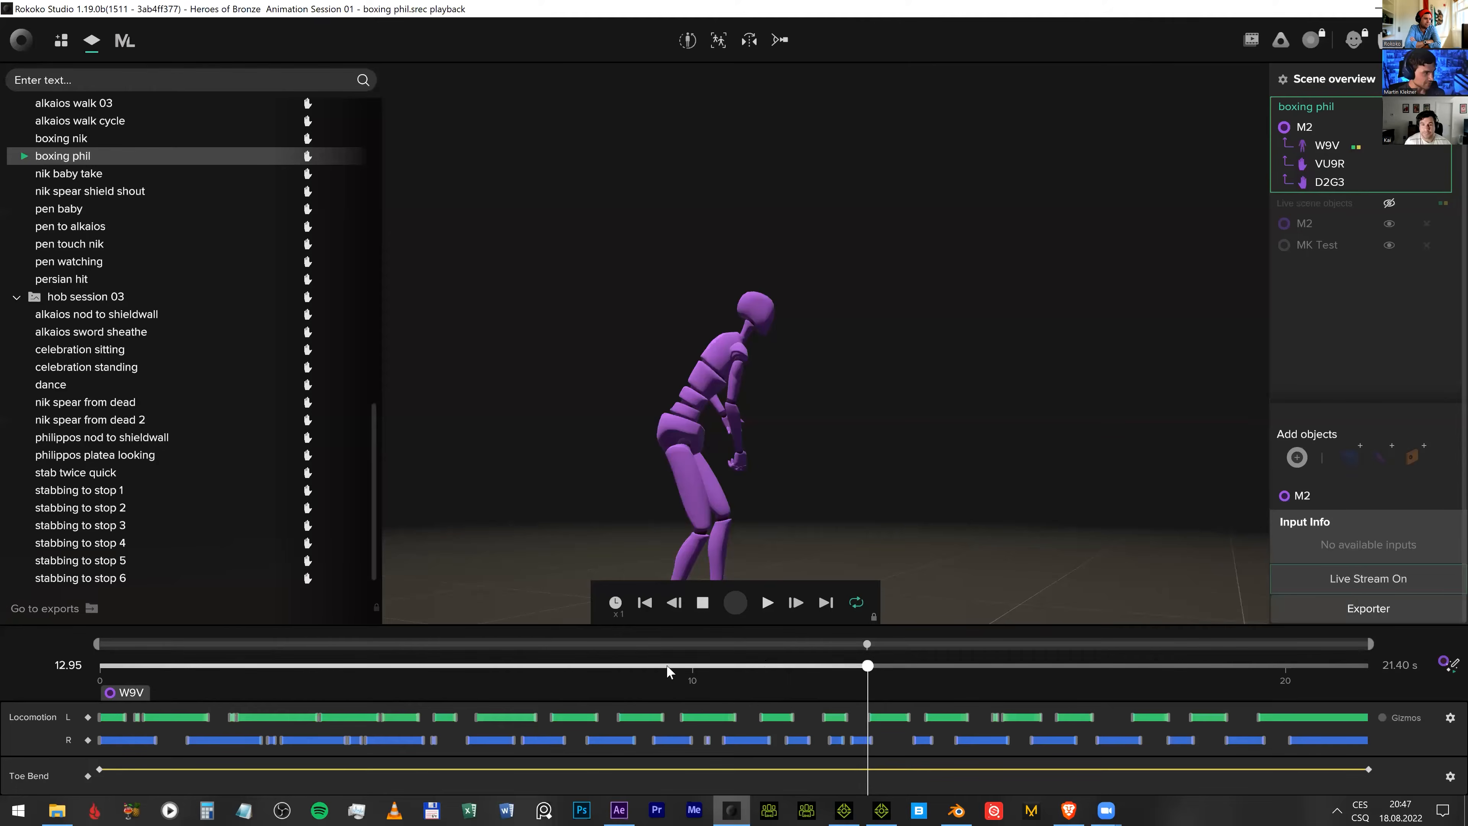
{"action": "left_click", "coordinate": [103, 663]}
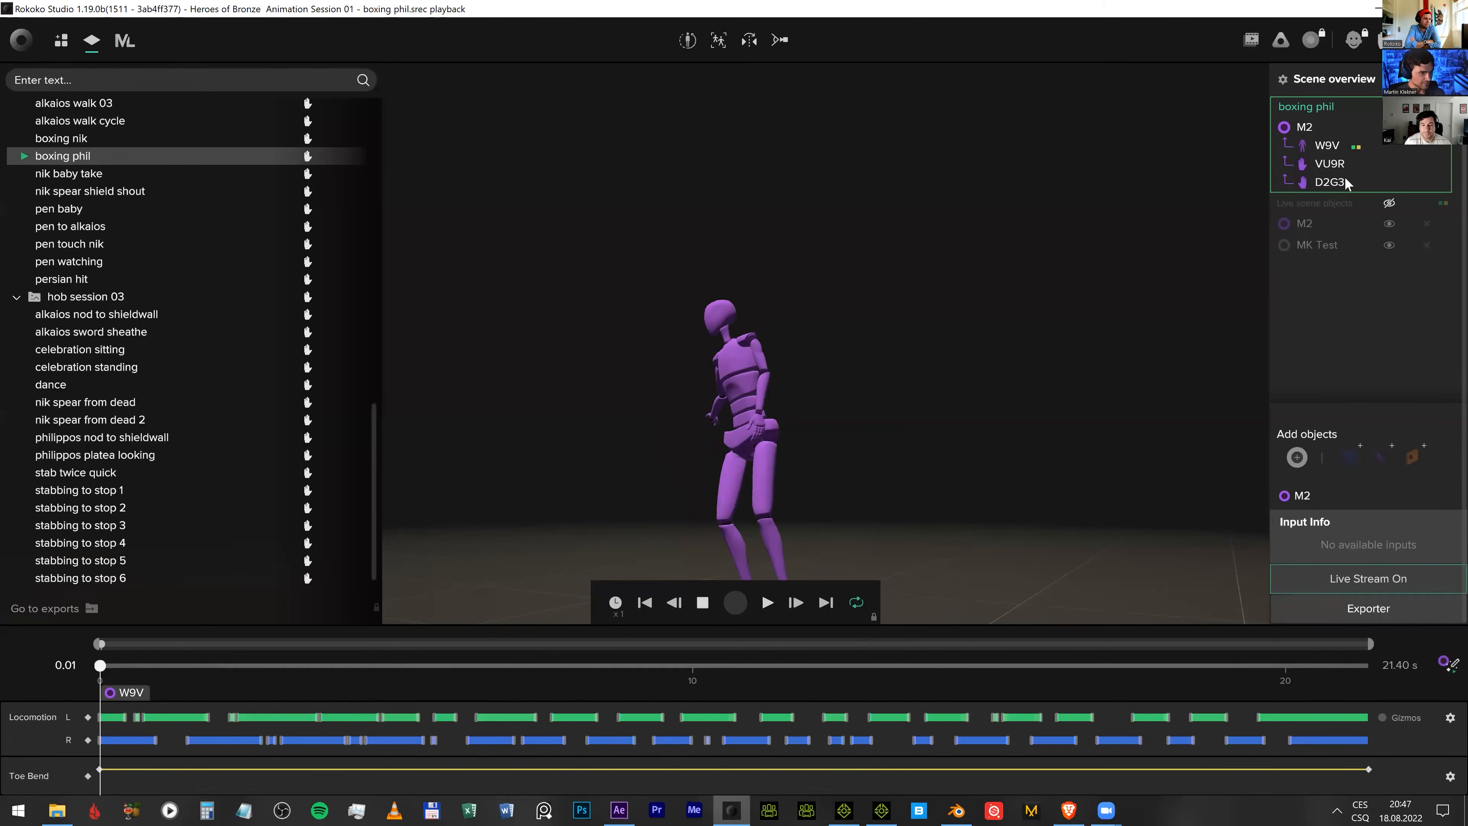
{"action": "key", "text": "space"}
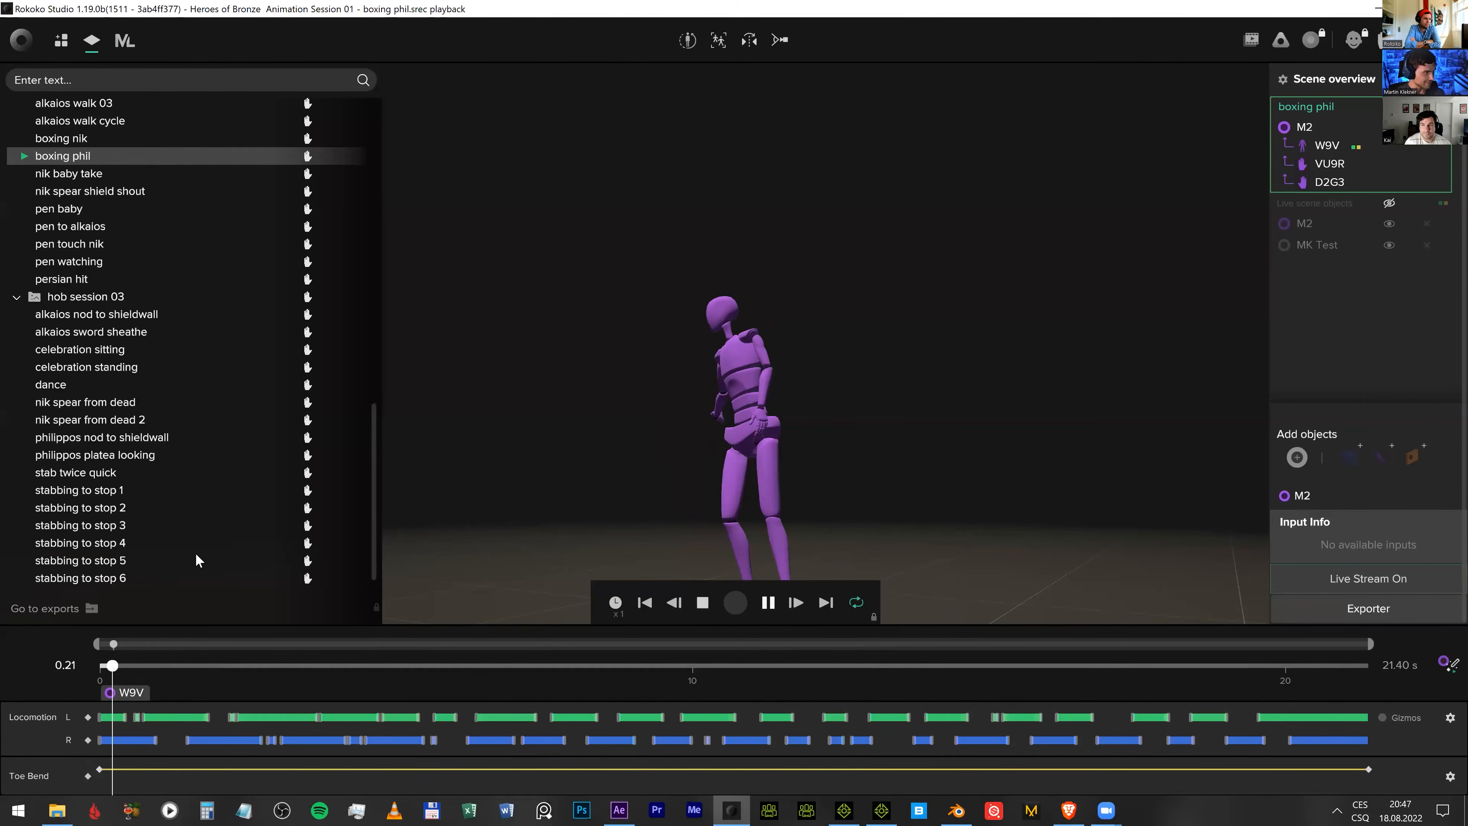
- Switch to iClone 7 and preview the streamed Rokoko motion live on the Motion_Dummy_Male avatar
{"action": "key", "text": "alt+Tab"}
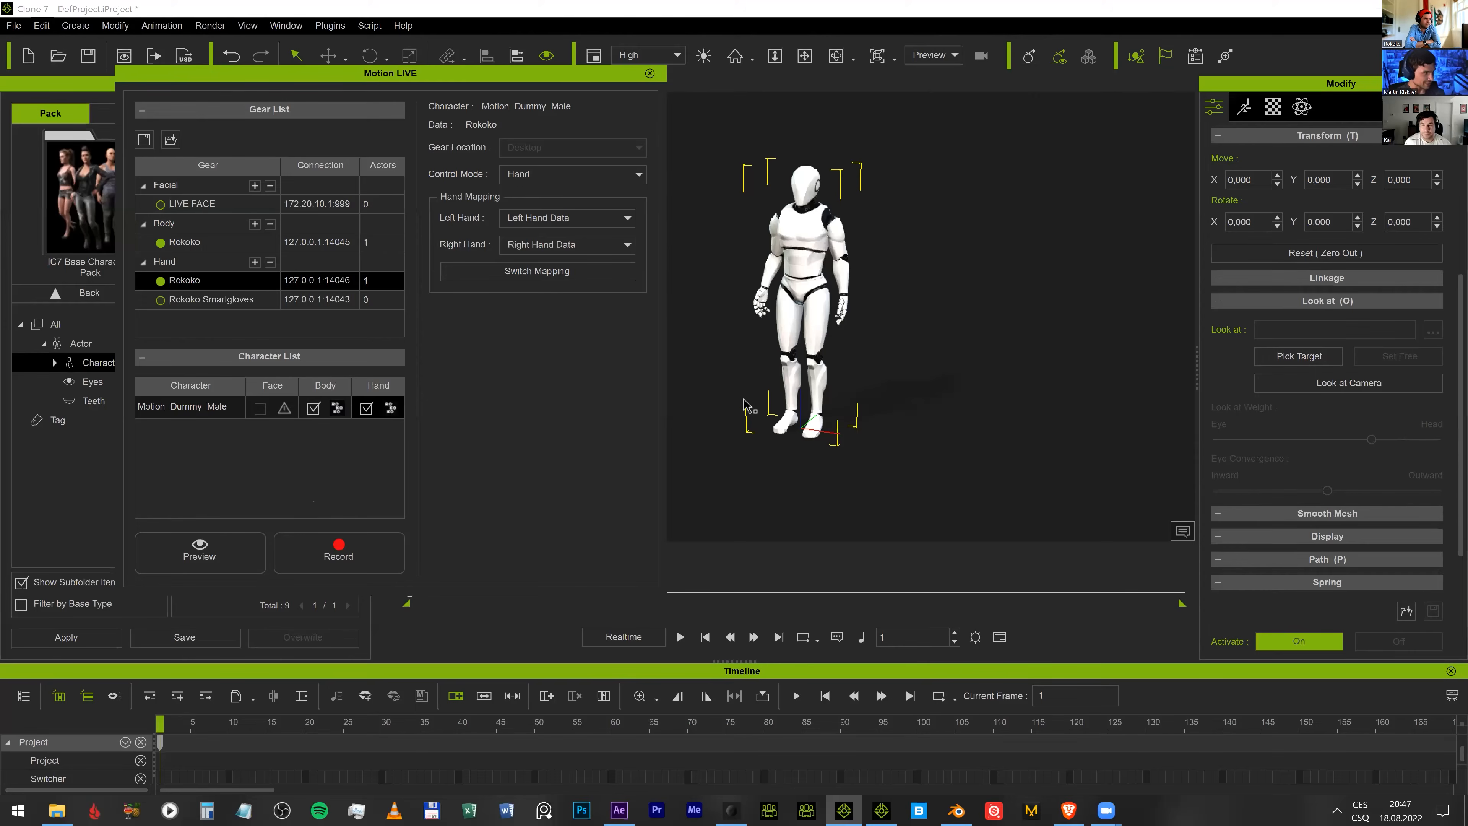
{"action": "key", "text": "space"}
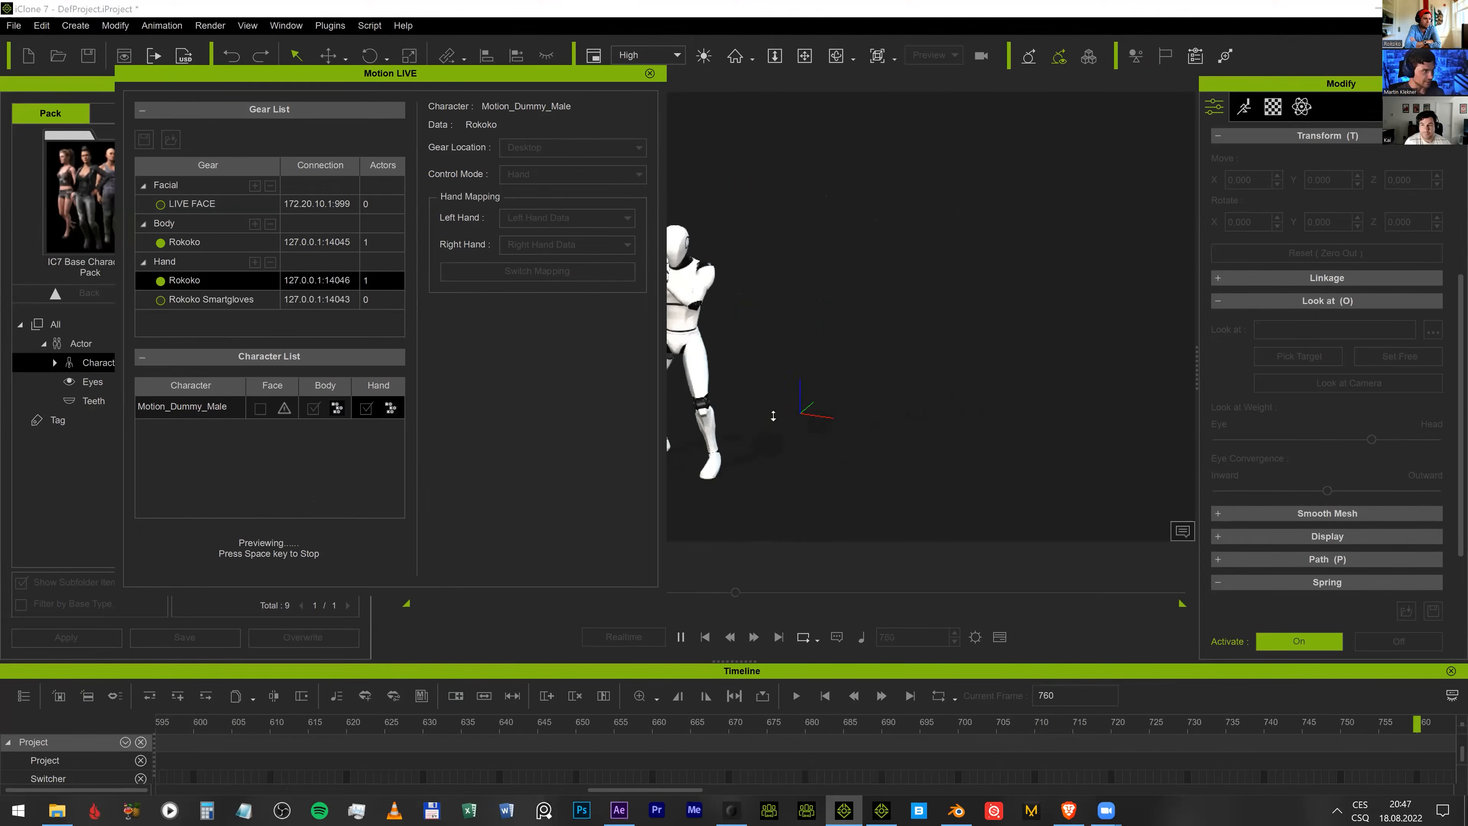
{"action": "key", "text": "o"}
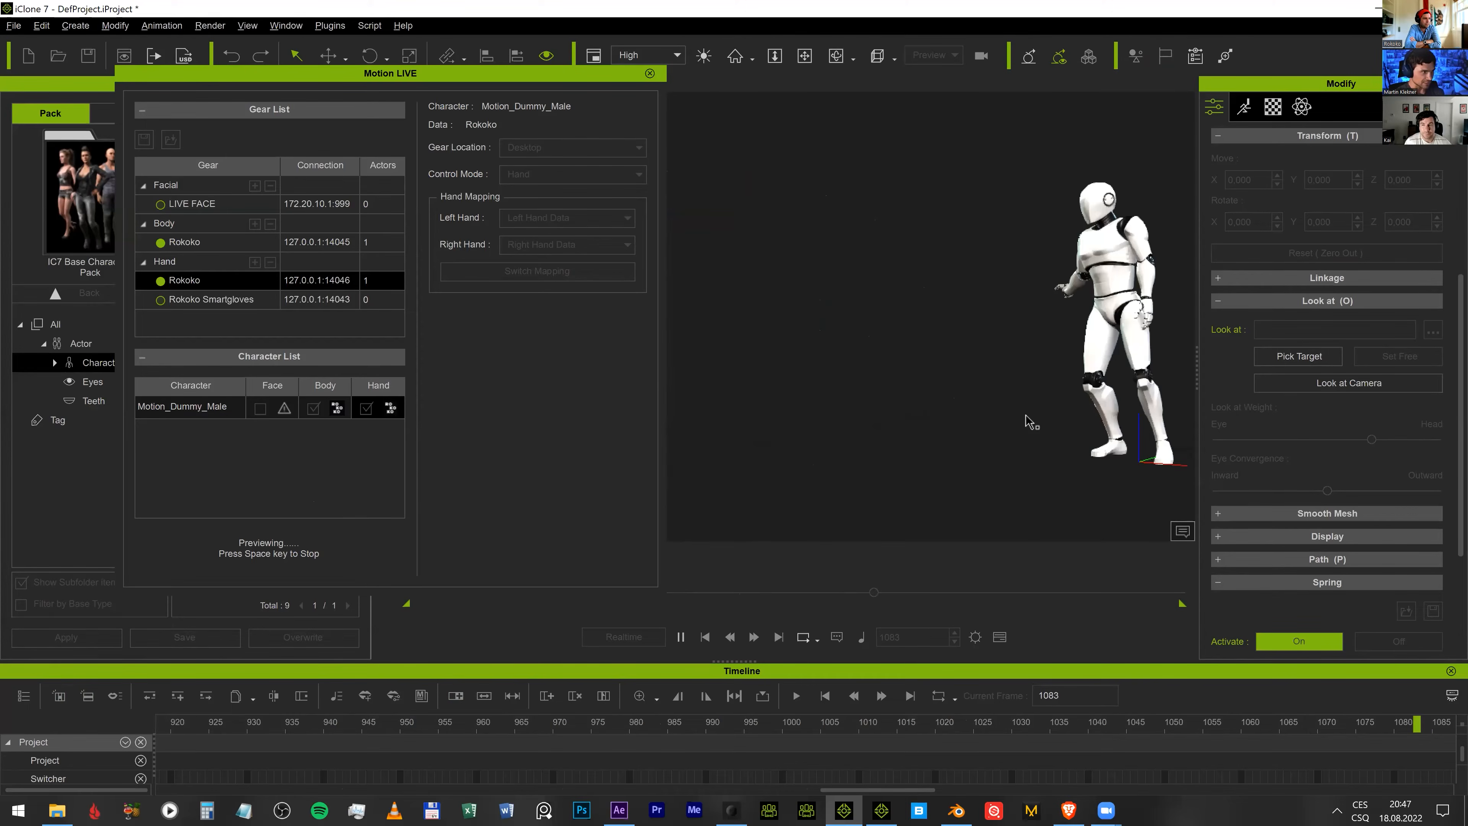
- Stop the Motion LIVE preview and close iClone 7 without saving the project
{"action": "key", "text": "space"}
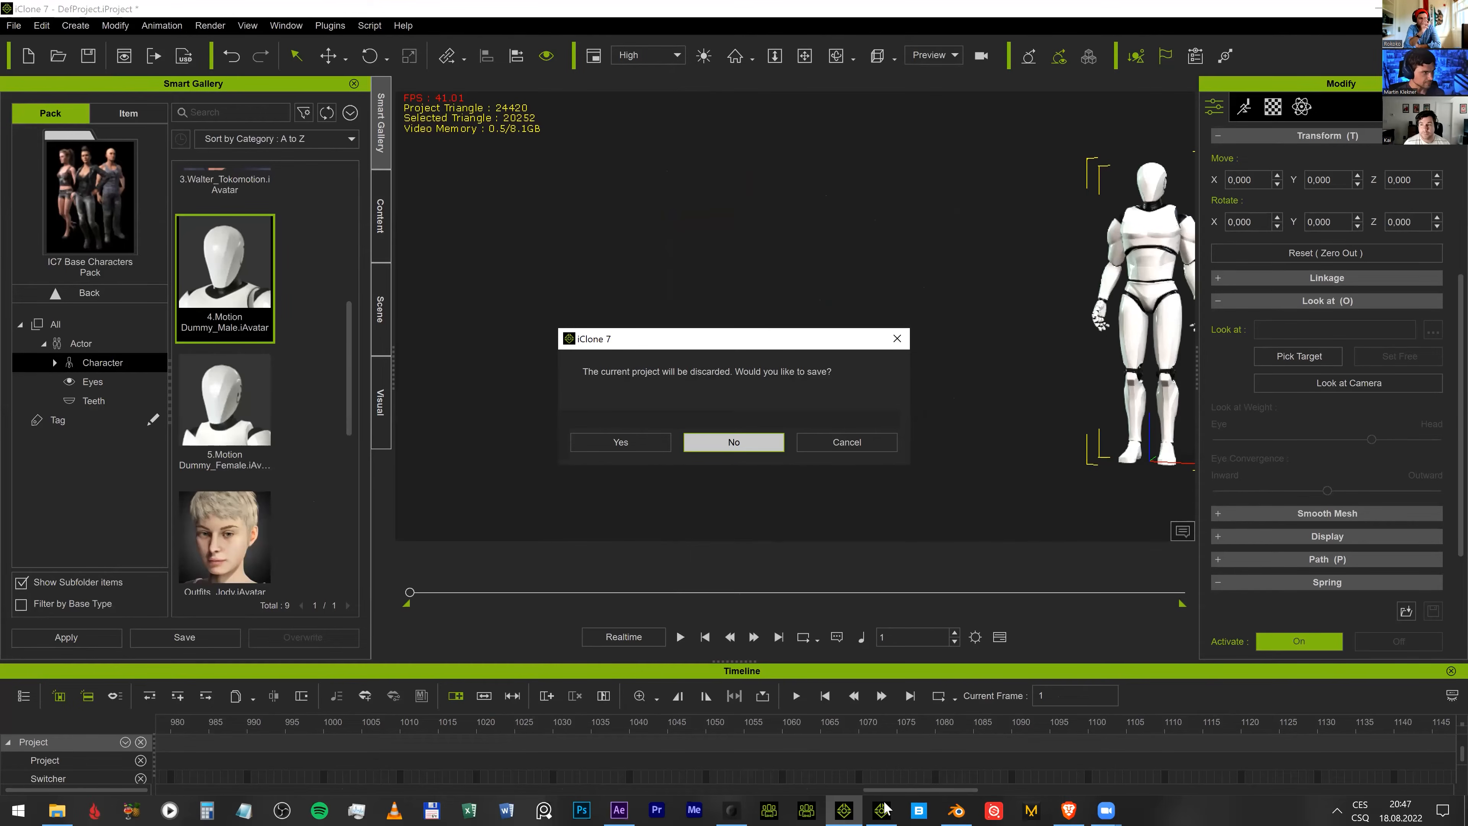
{"action": "key", "text": "Return"}
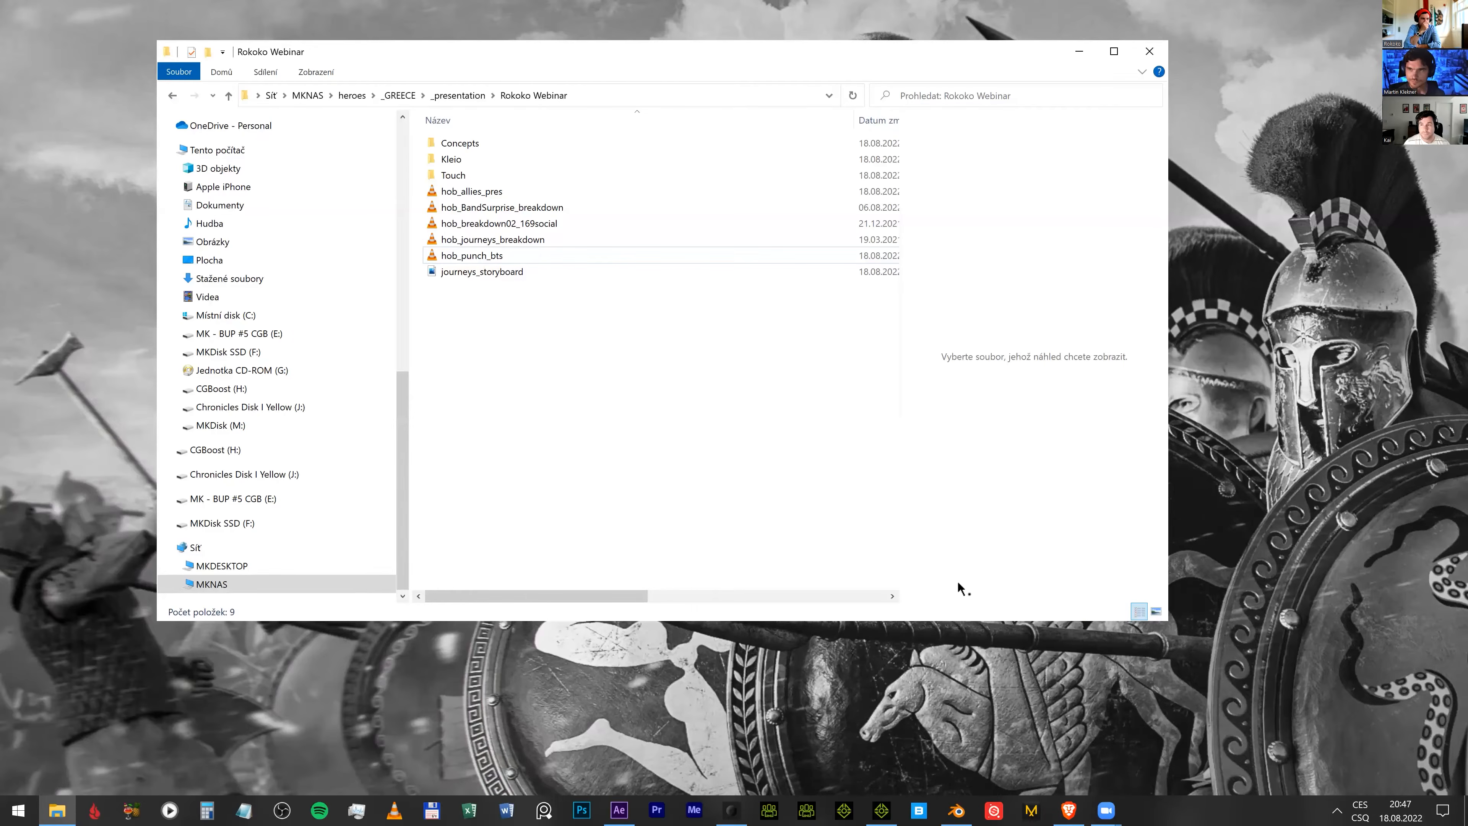
- Switch to the boxing project in iClone 8, play the two fighters' animation from frame 0, and stop it at frame 66
{"action": "key", "text": "alt+Tab"}
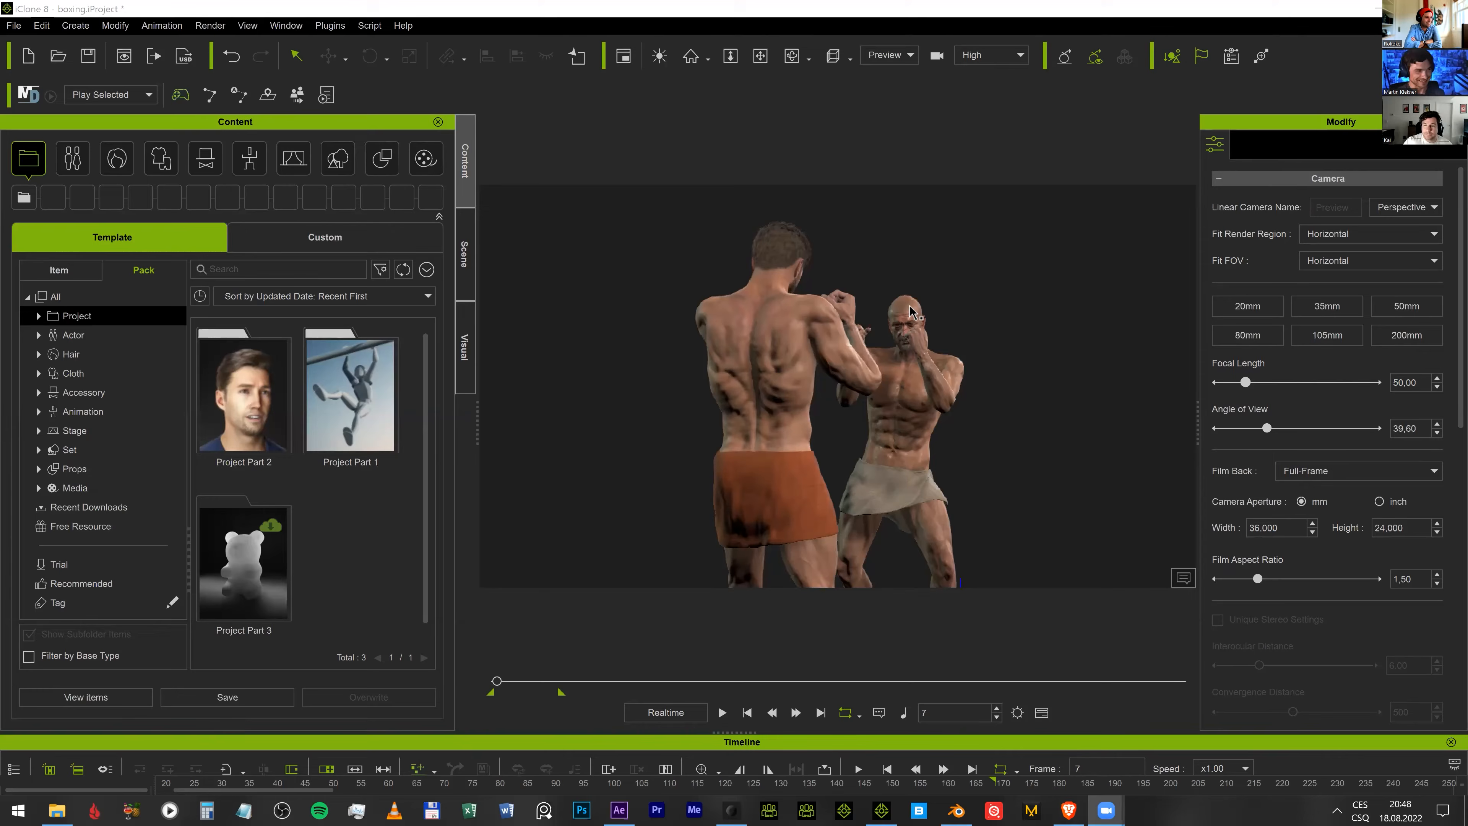
{"action": "left_click", "coordinate": [776, 339]}
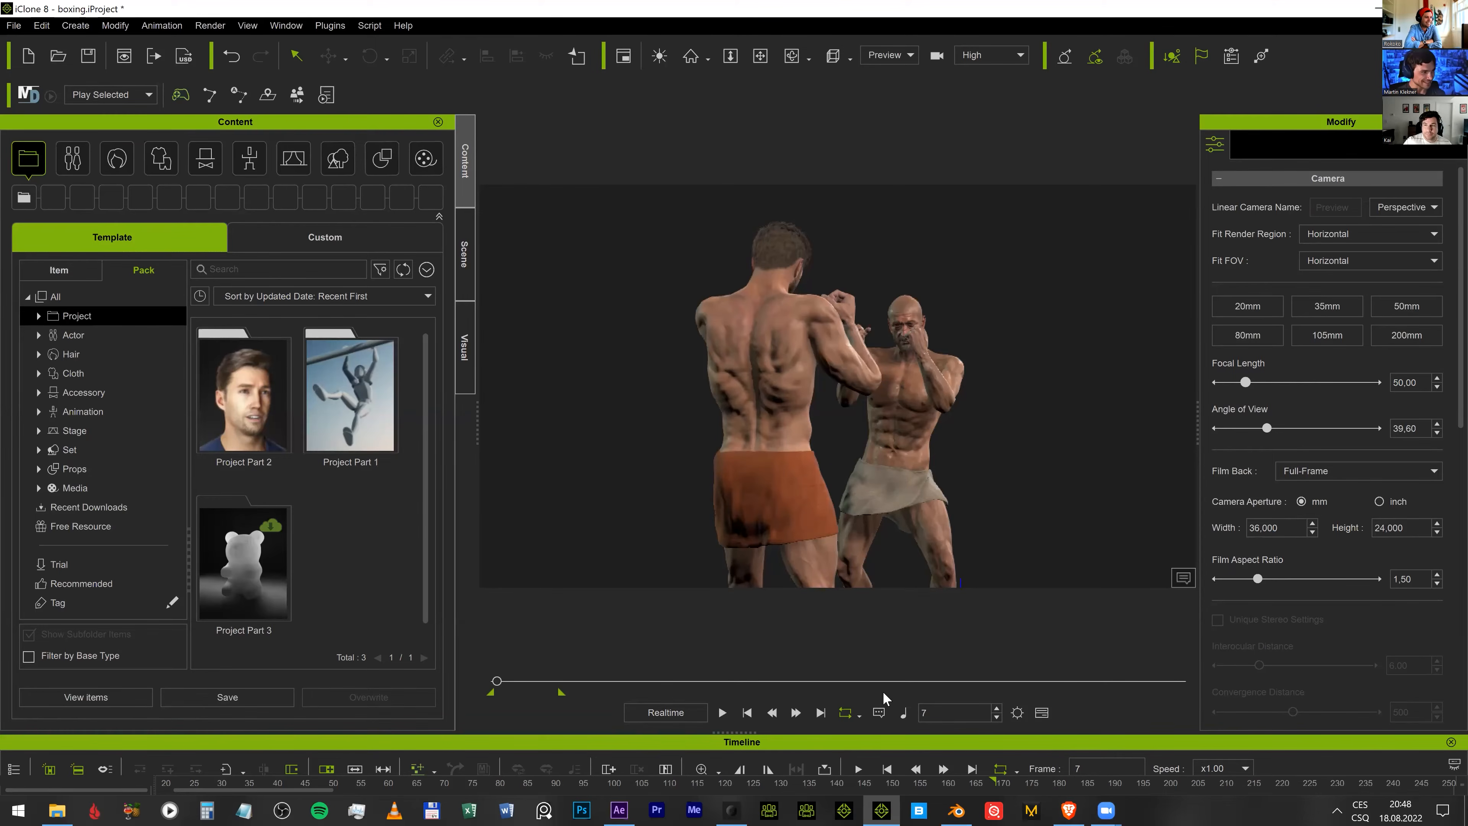
{"action": "left_click", "coordinate": [496, 683]}
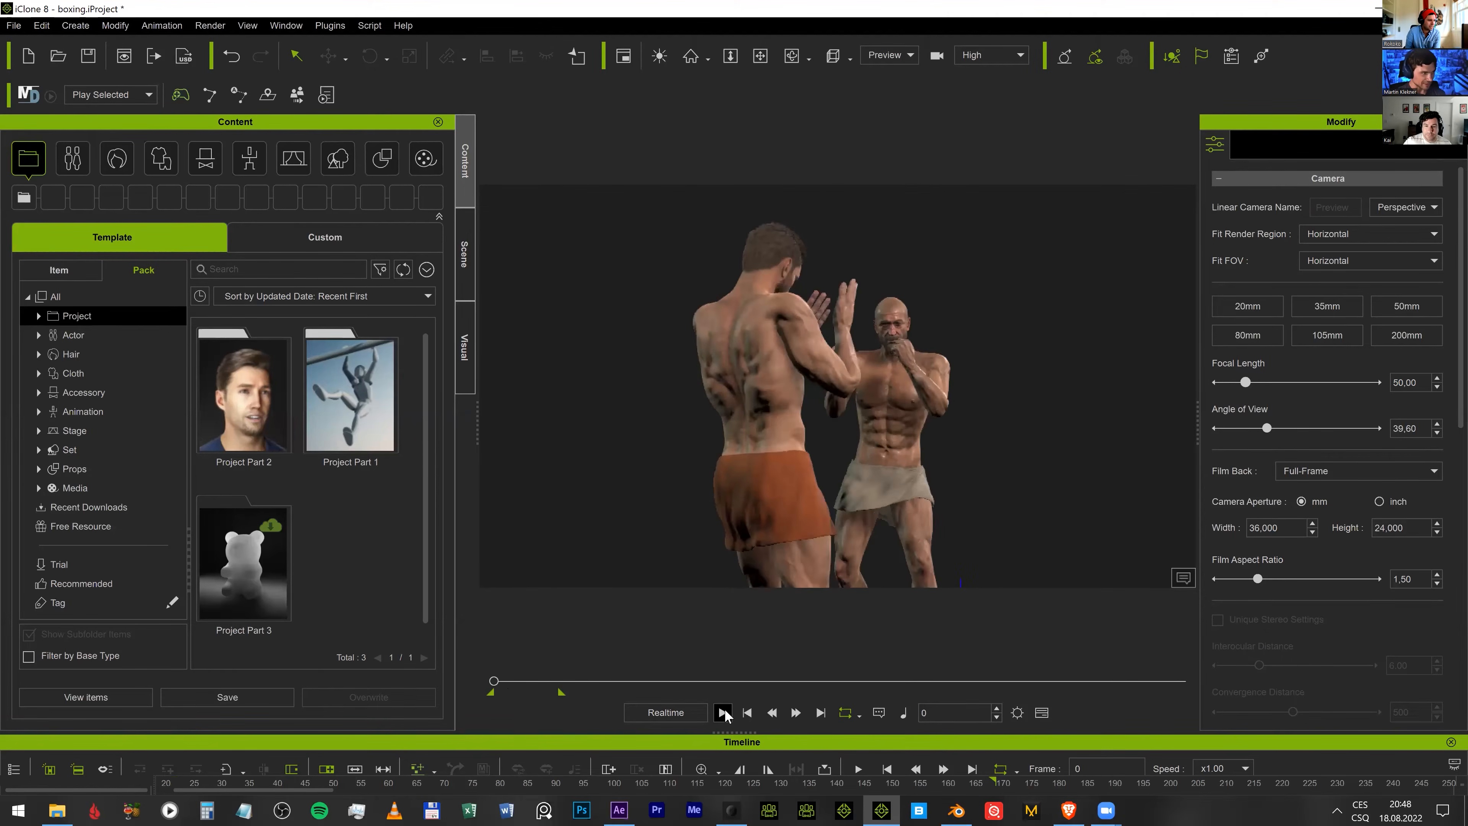
{"action": "left_click", "coordinate": [723, 713]}
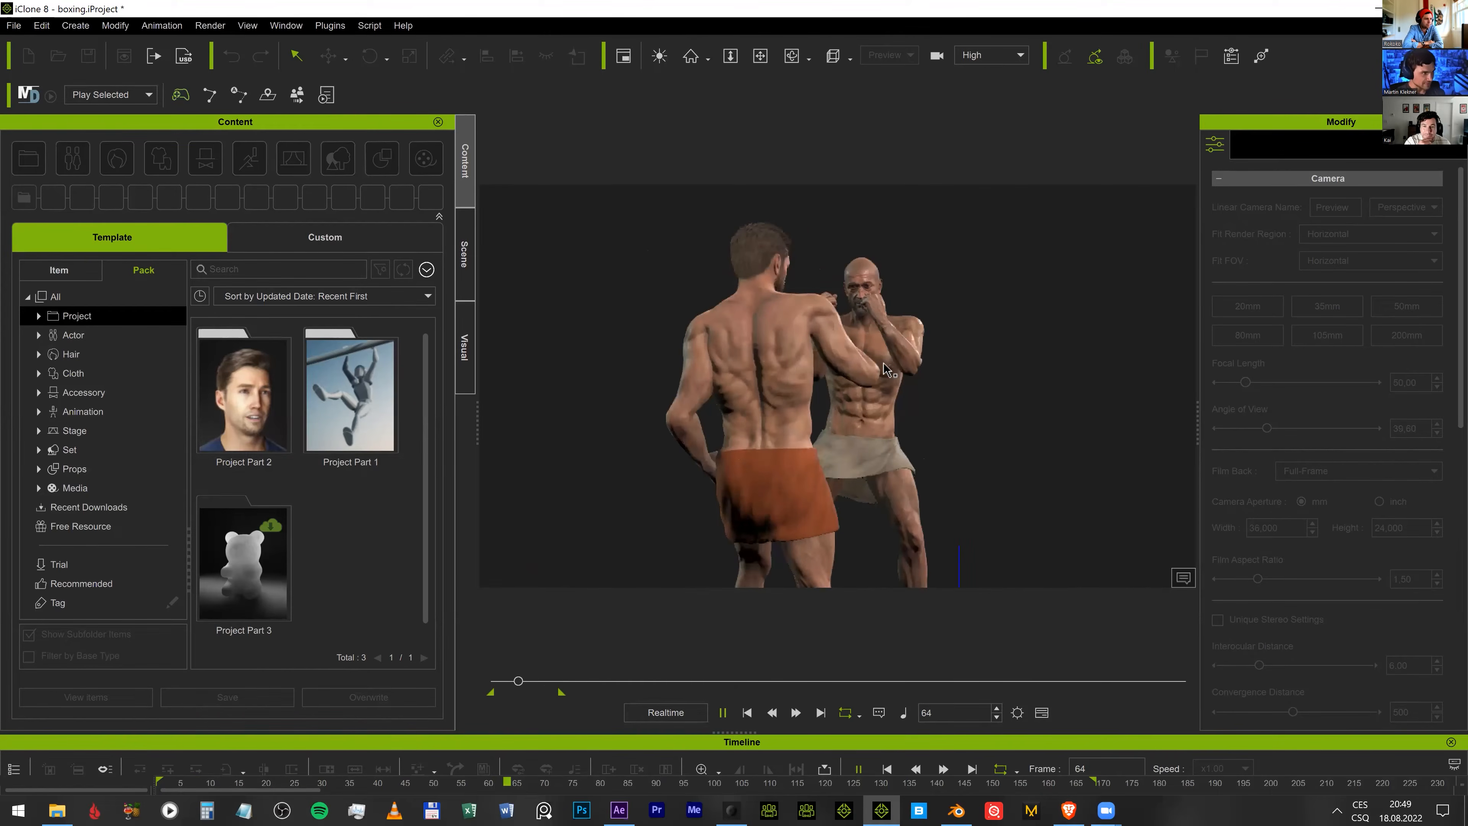
{"action": "key", "text": "space"}
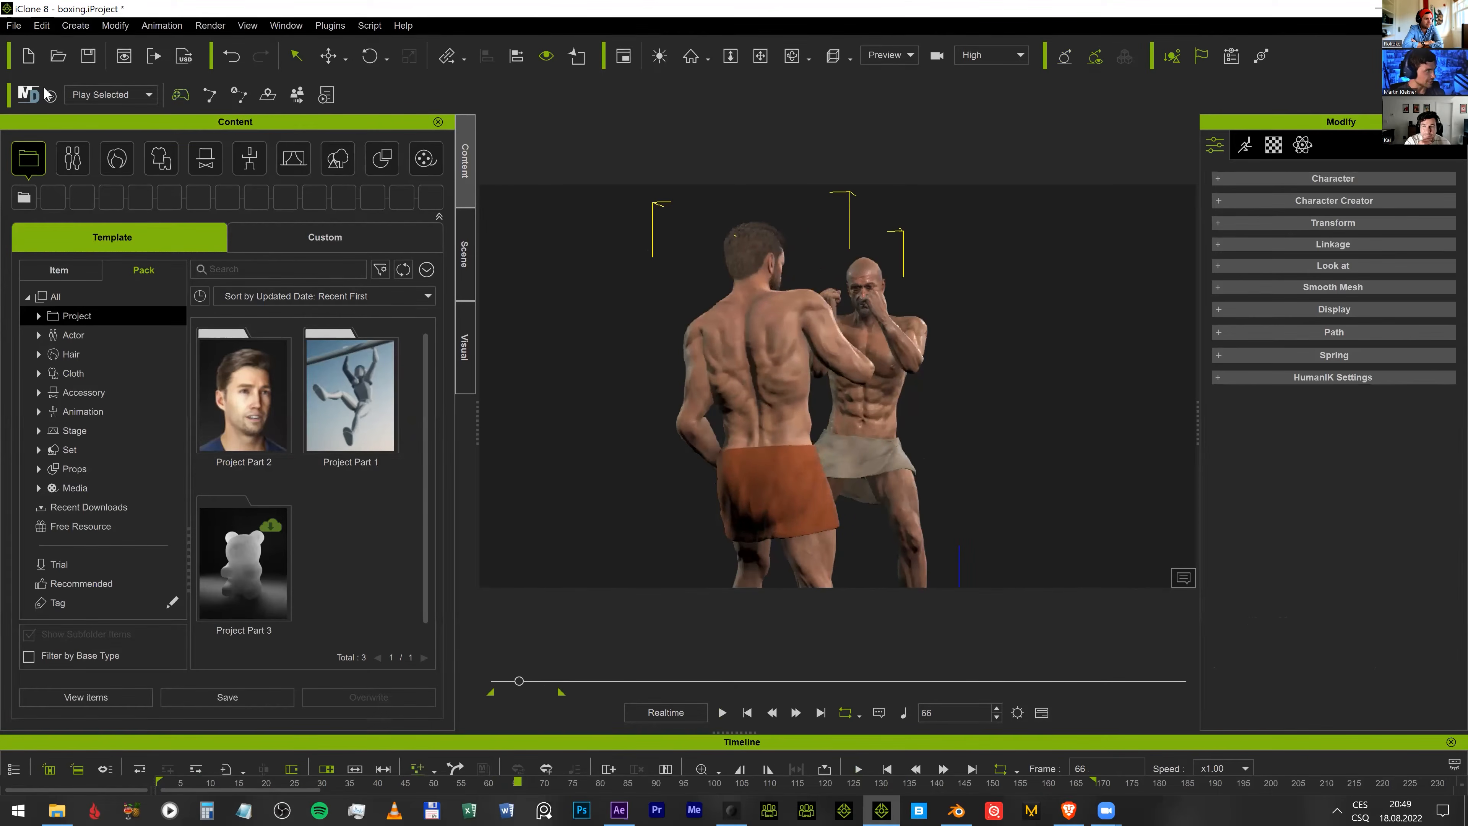
- Examine the export formats available for the selected fighter, including Alembic, FBX and USD (Omniverse)
{"action": "left_click", "coordinate": [13, 26]}
{"action": "mouse_move", "coordinate": [53, 73]}
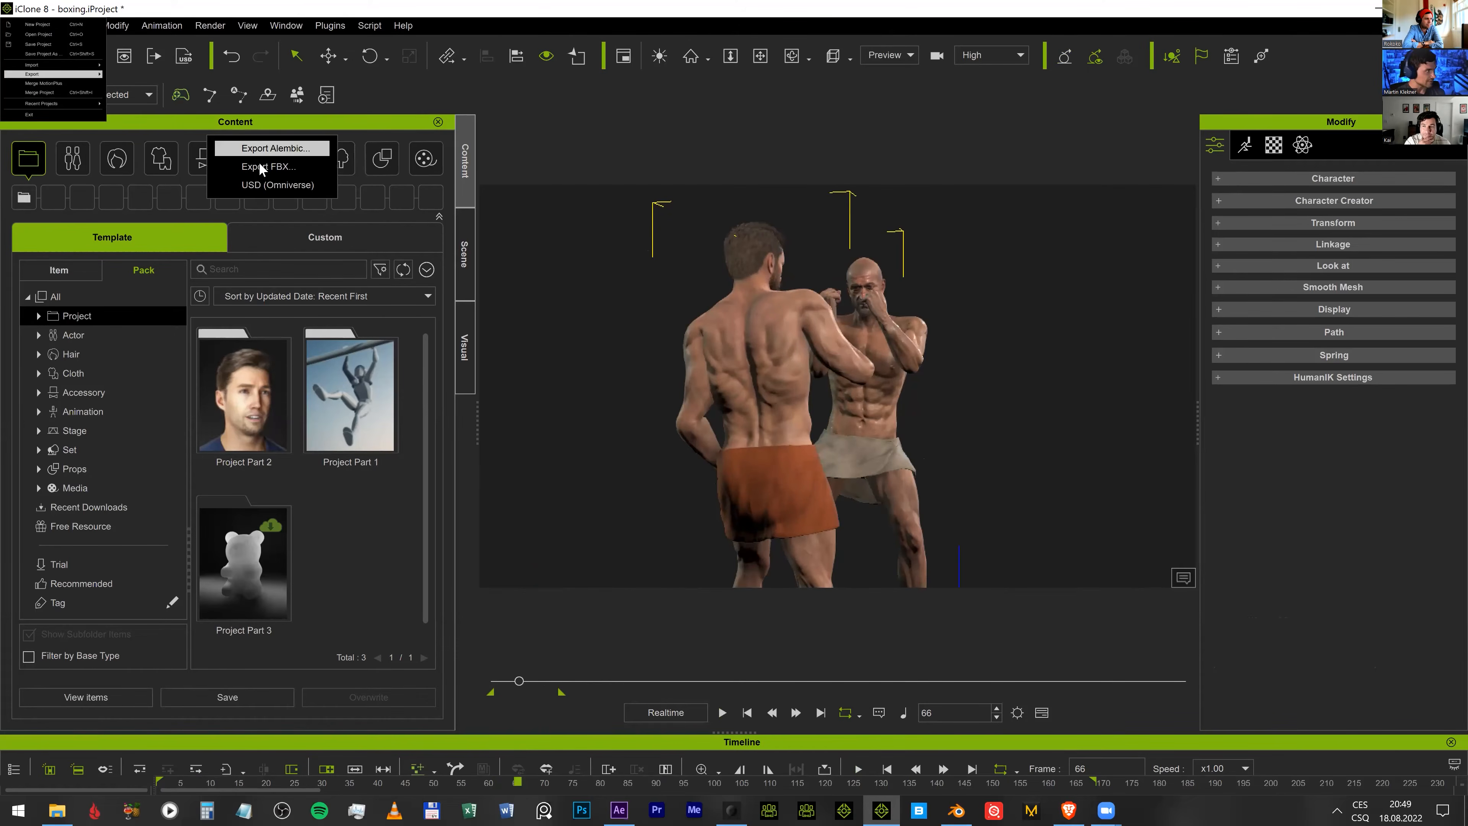
{"action": "left_click", "coordinate": [271, 170]}
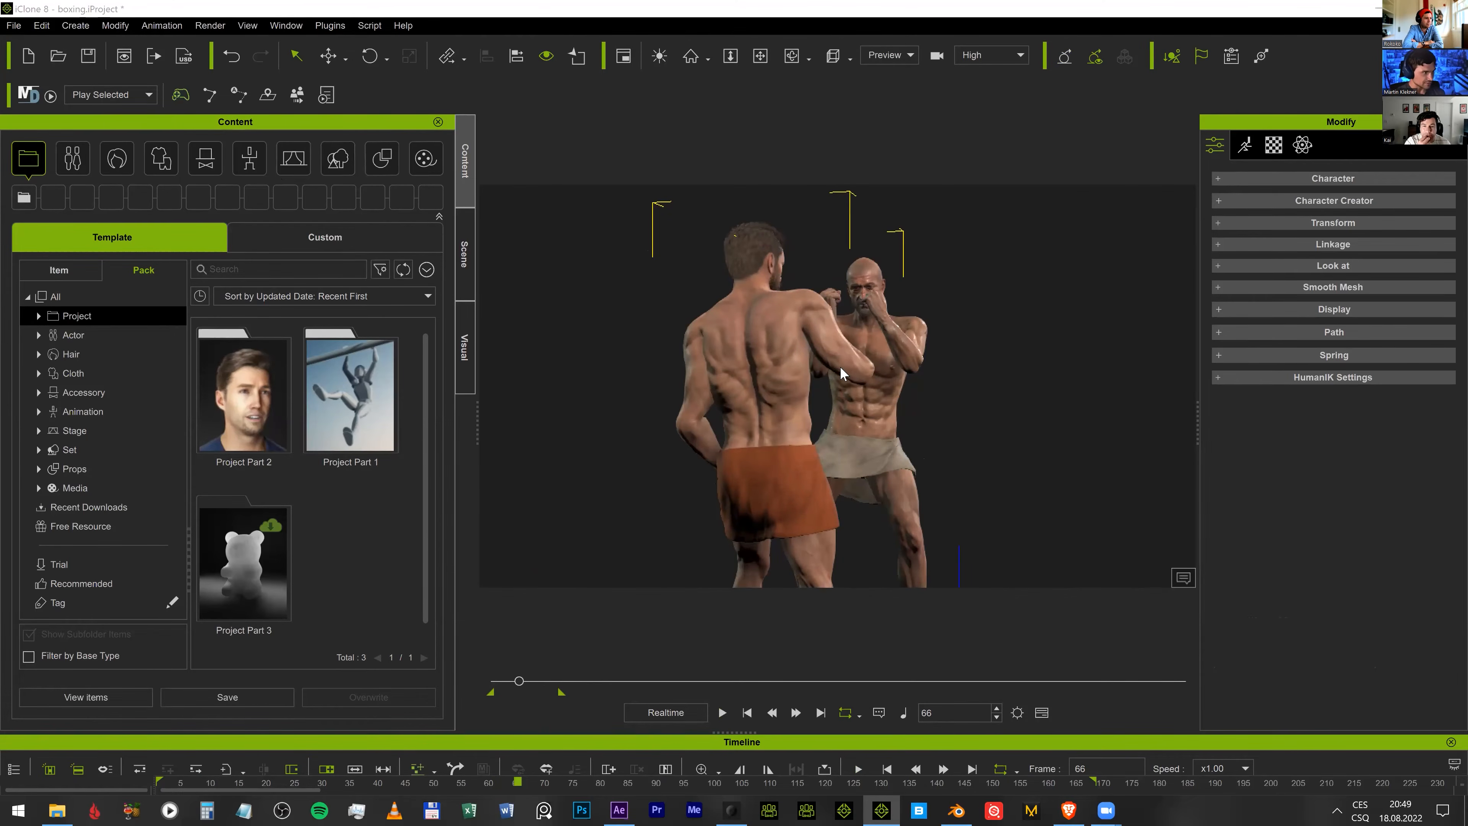
{"action": "left_click", "coordinate": [885, 809]}
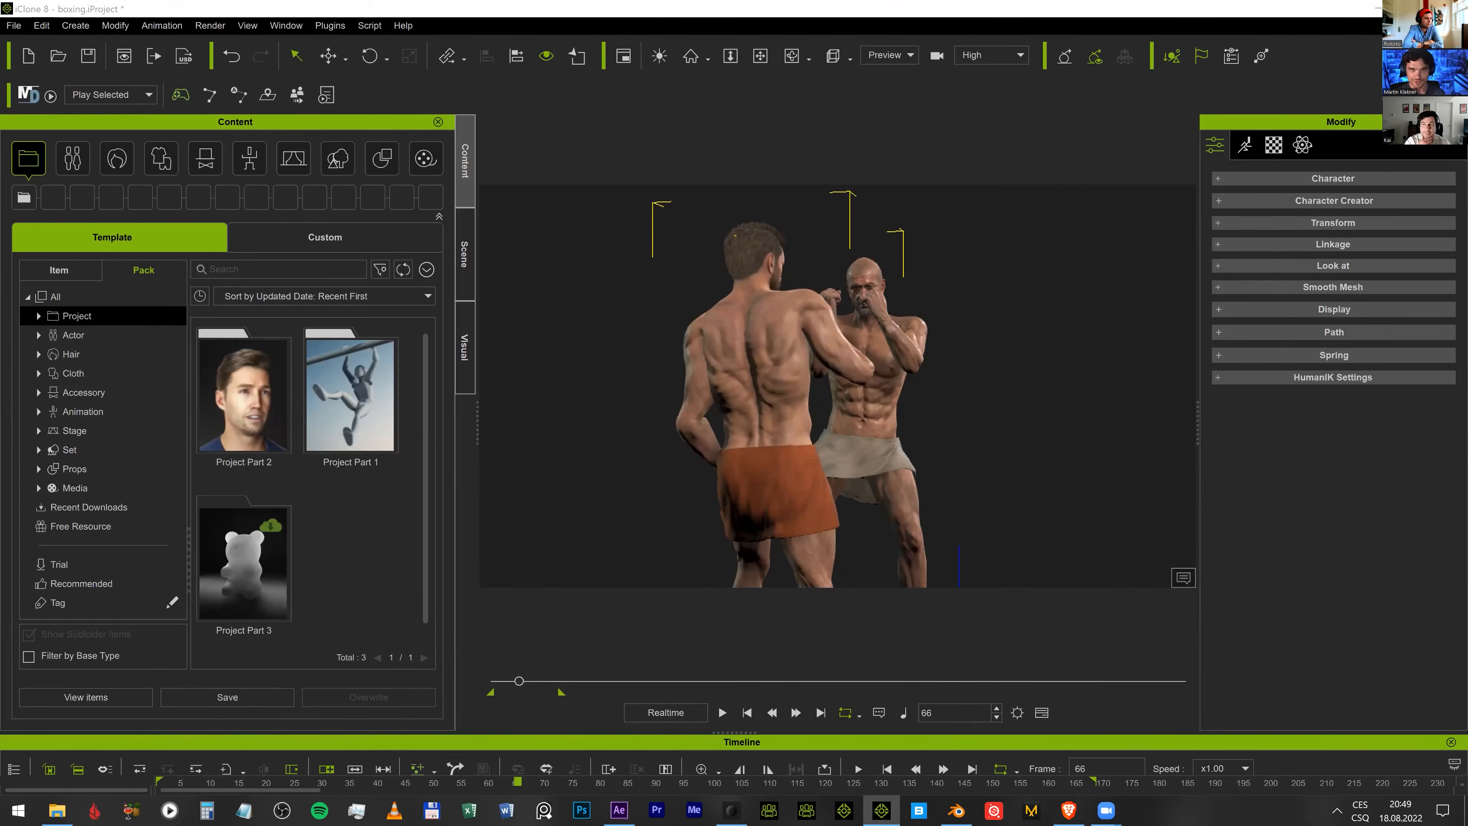
{"action": "left_click", "coordinate": [1105, 810]}
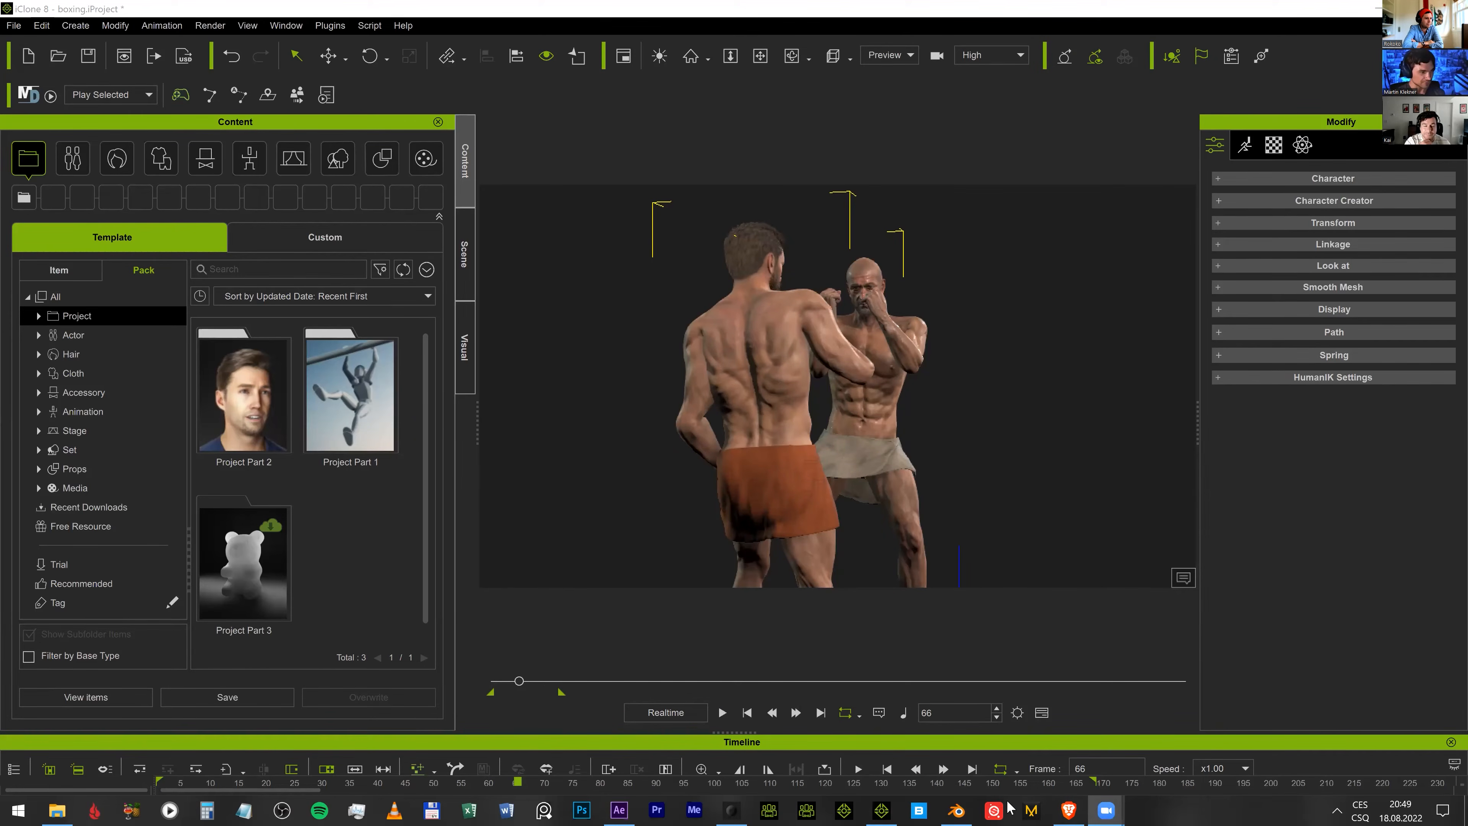
{"action": "left_click", "coordinate": [881, 809]}
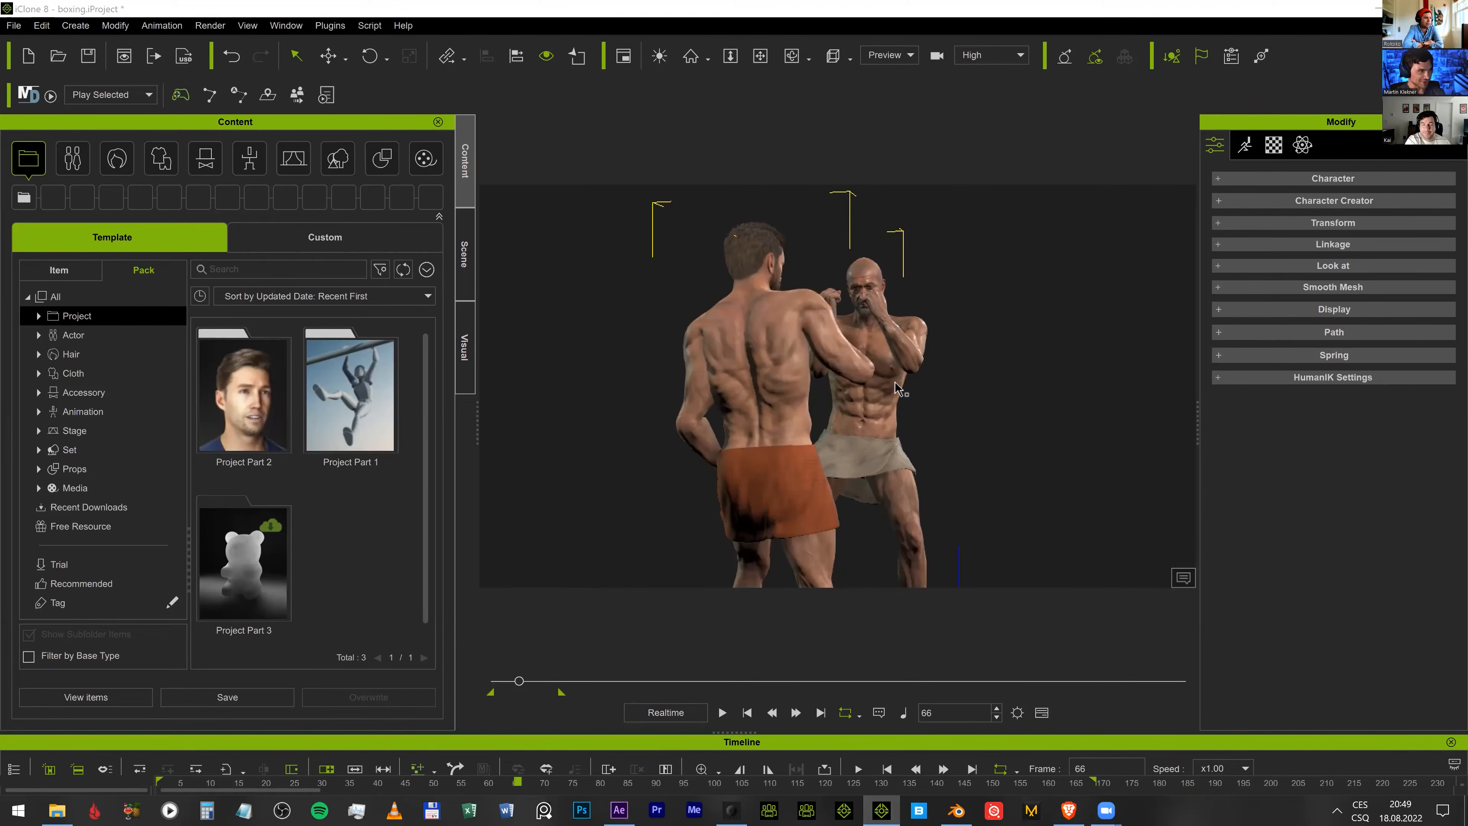
{"action": "left_click", "coordinate": [14, 25]}
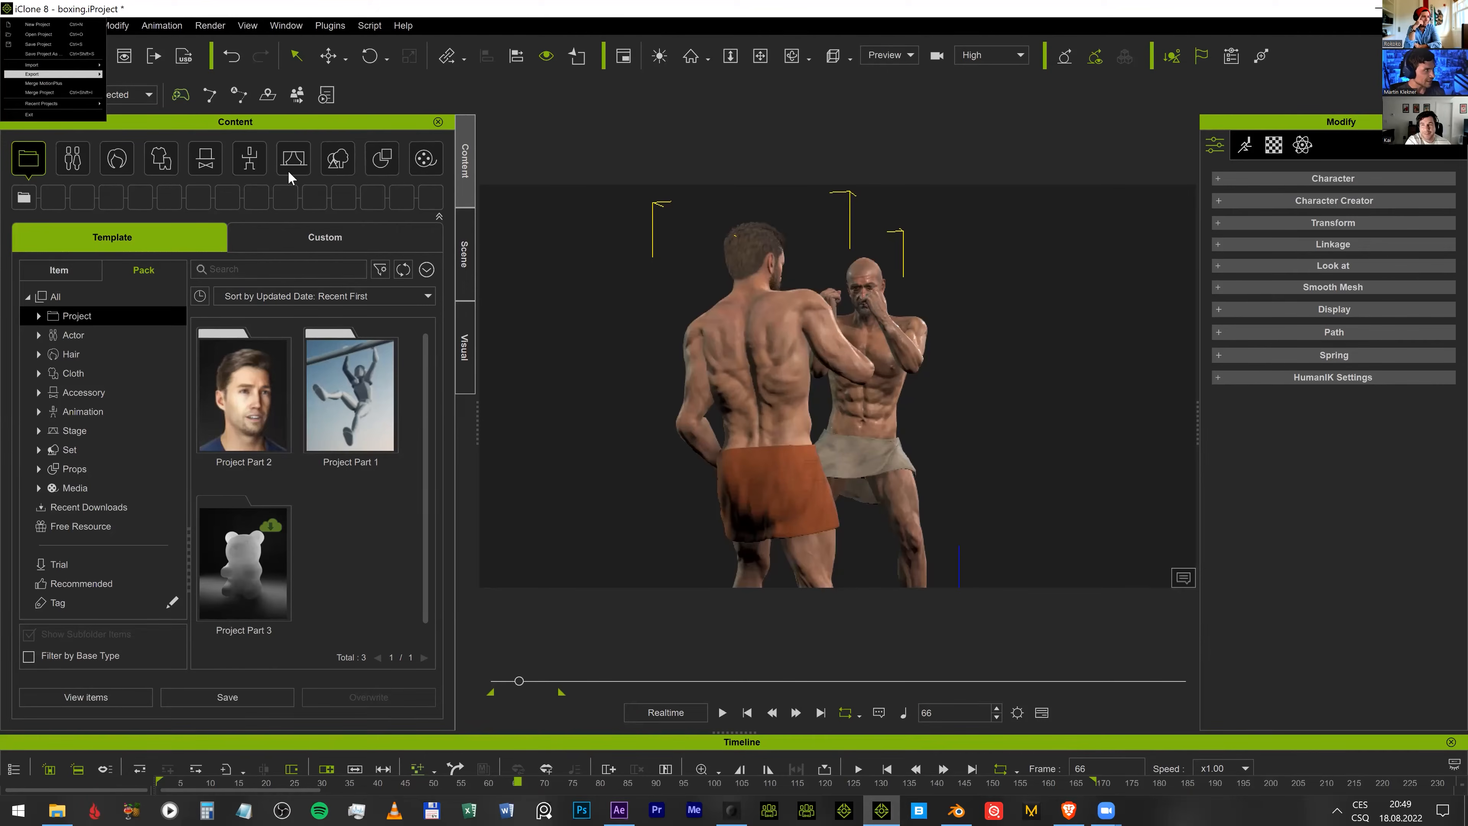
{"action": "mouse_move", "coordinate": [289, 170]}
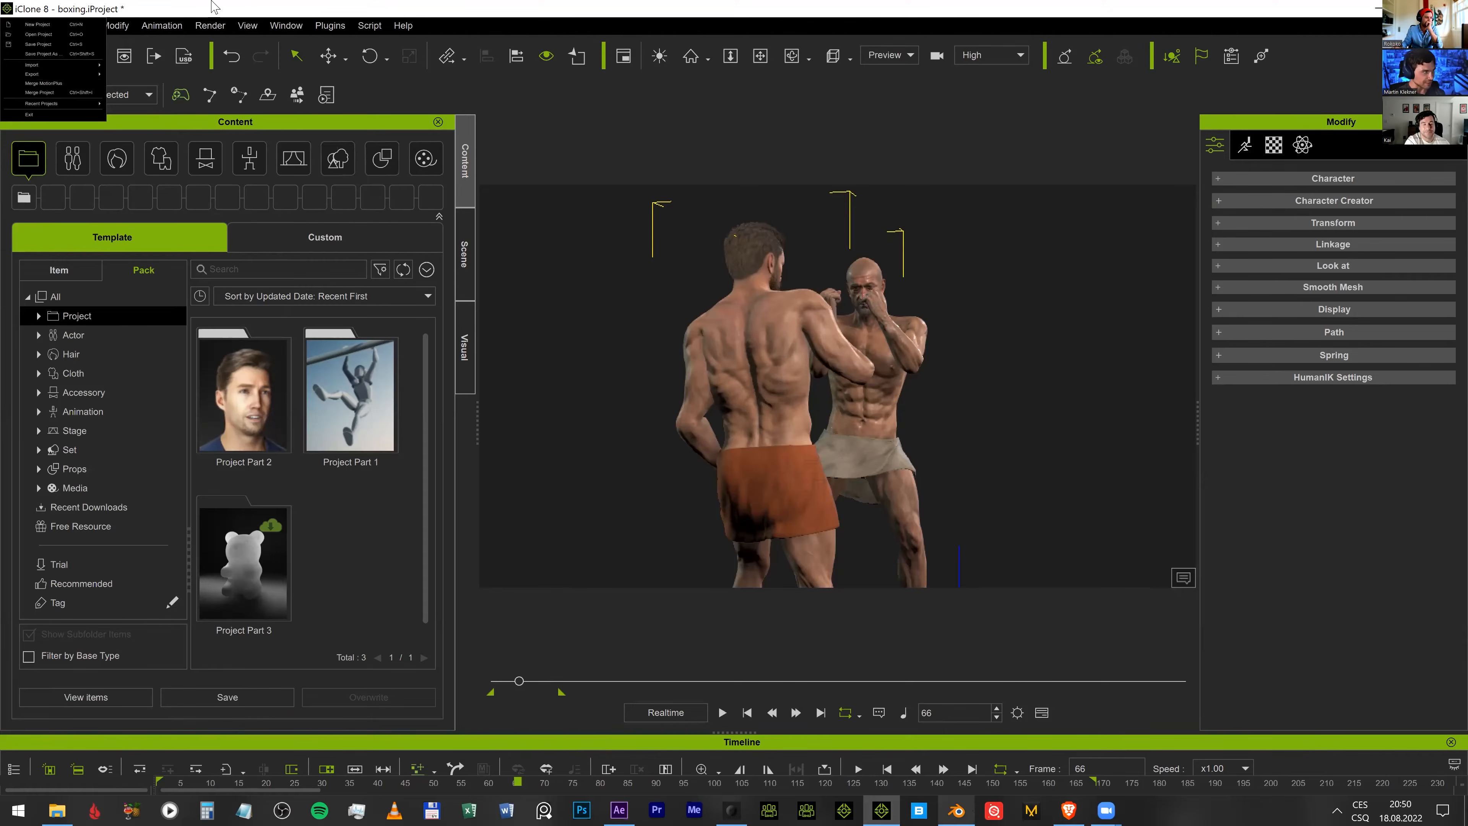
- View the hob_punch_005 scene in Blender, return to iClone 8, and close it without saving the boxing project
{"action": "left_click", "coordinate": [964, 810]}
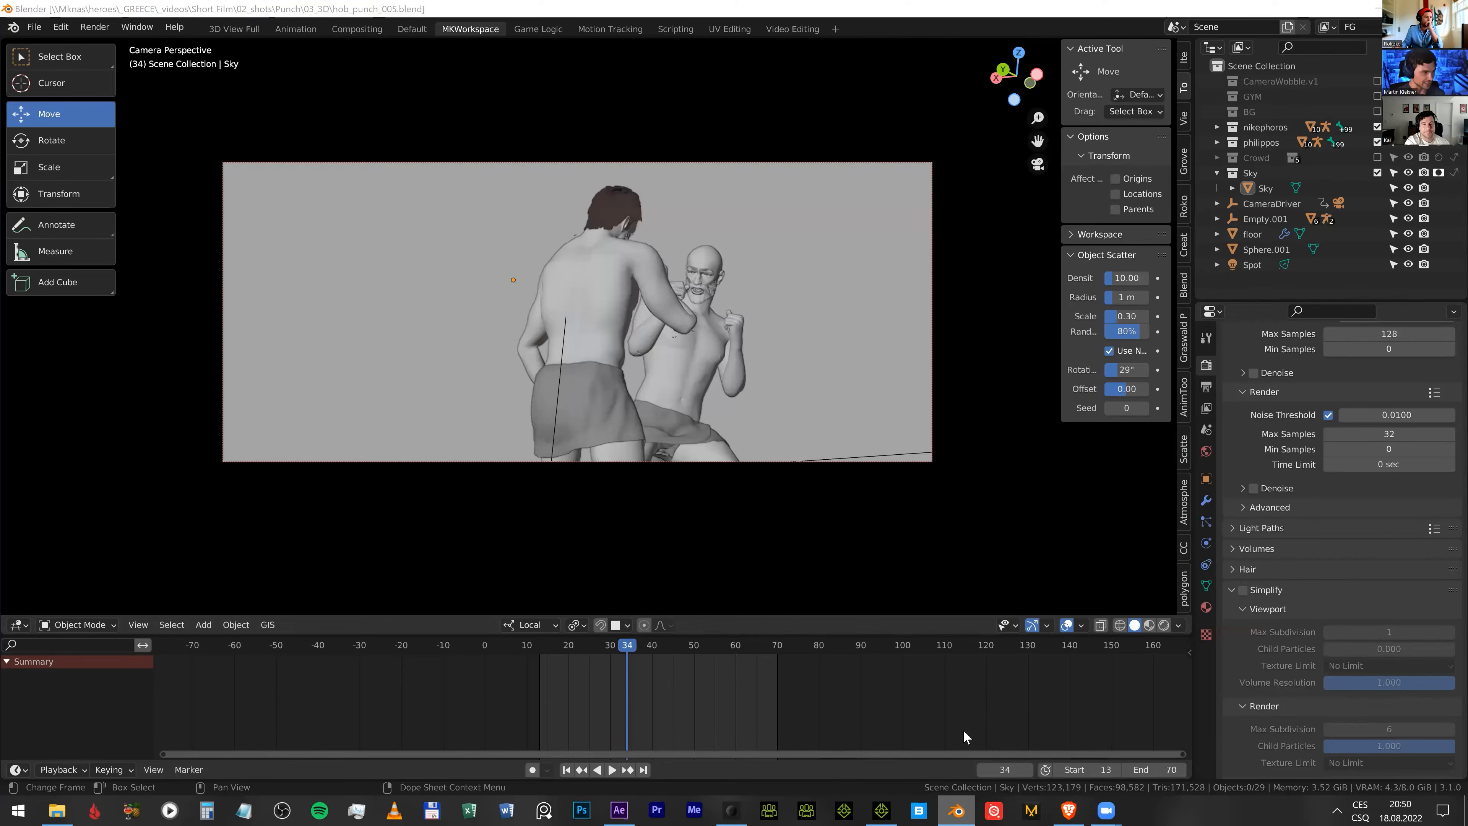
{"action": "left_click", "coordinate": [928, 727]}
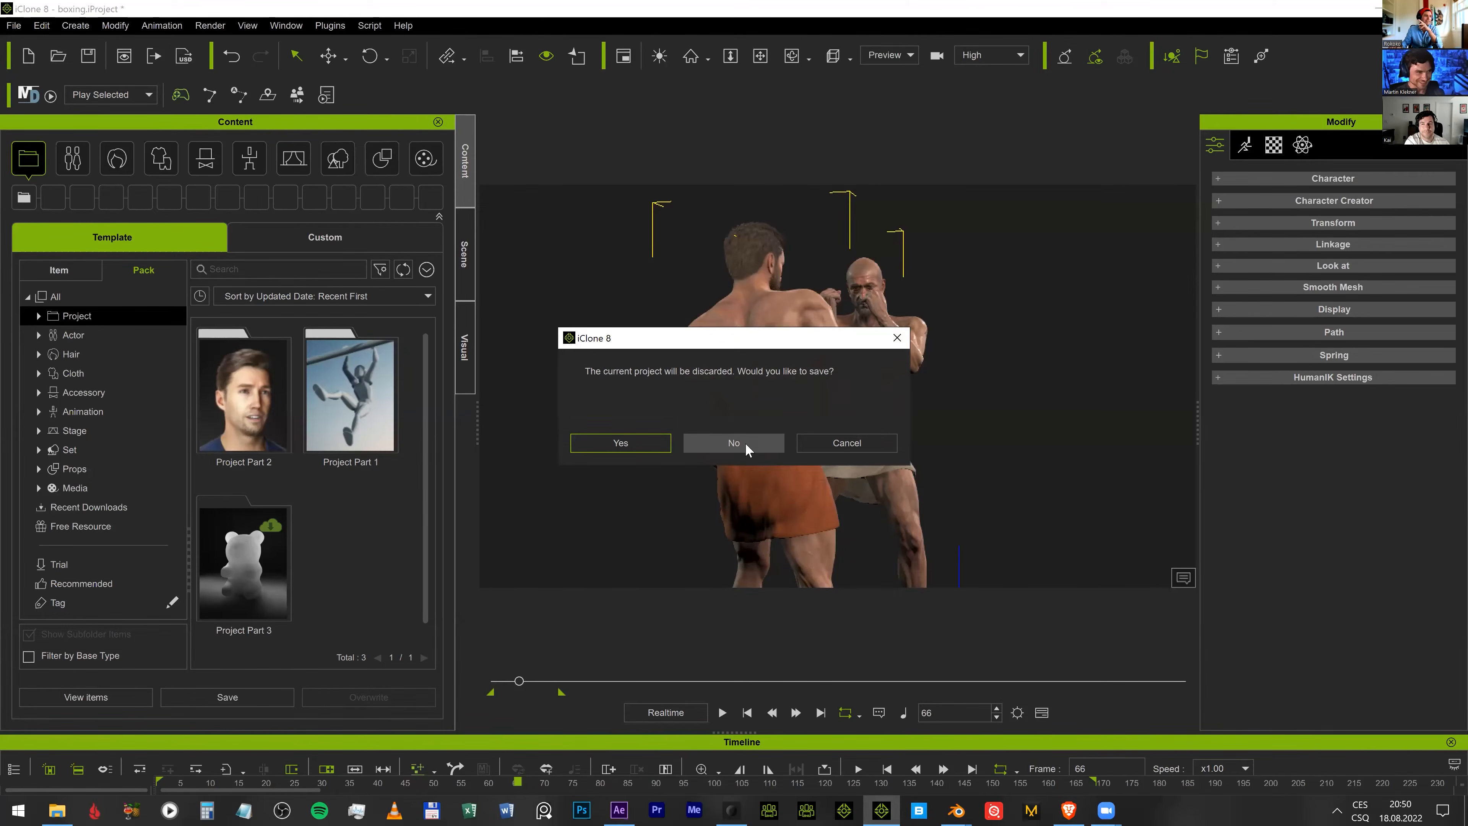
{"action": "left_click", "coordinate": [746, 443]}
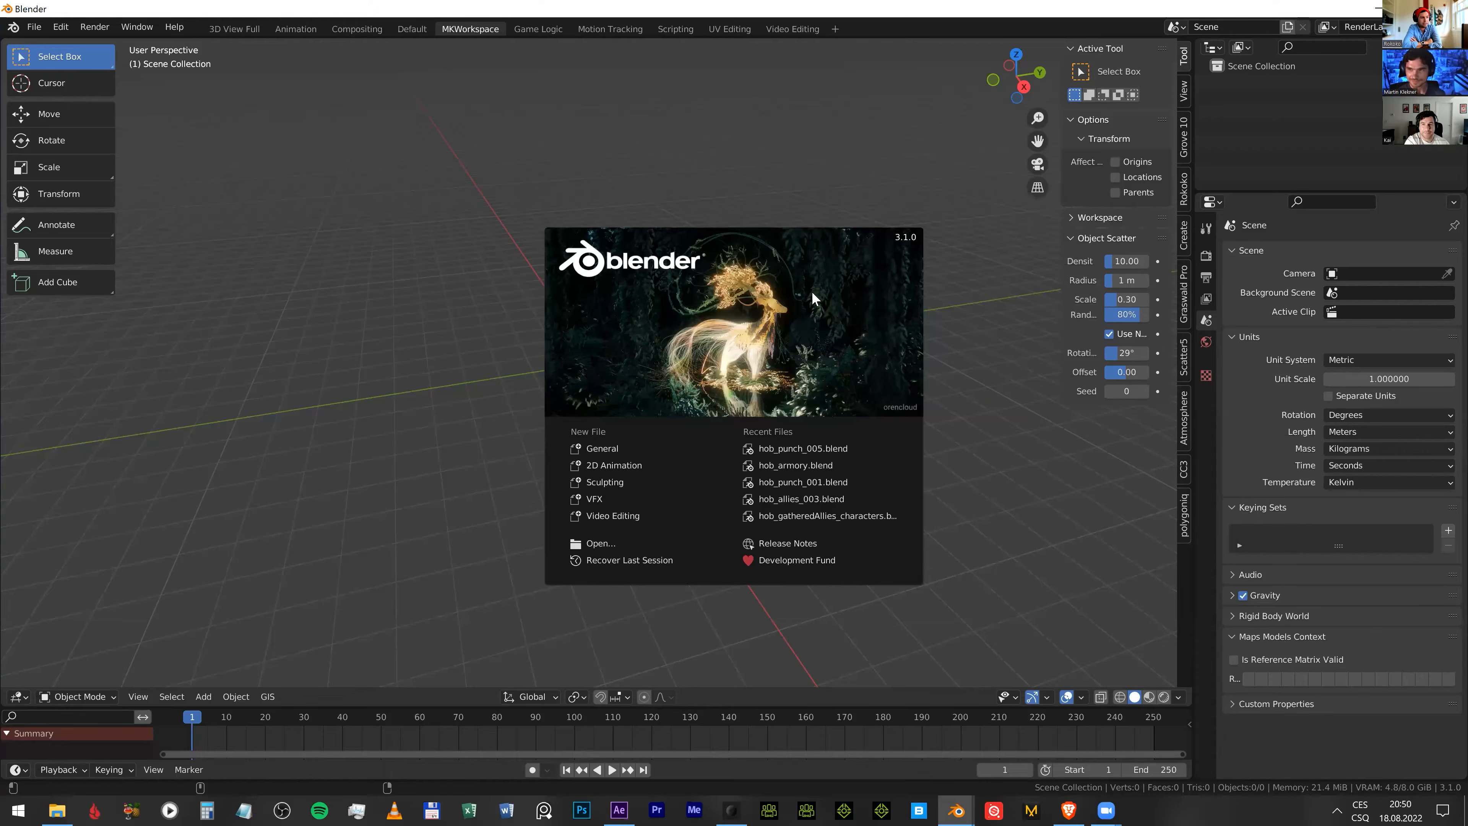
- Examine the character animation FBX files in the Desktop folder available for animation import, and cancel without importing any
{"action": "left_click", "coordinate": [812, 298]}
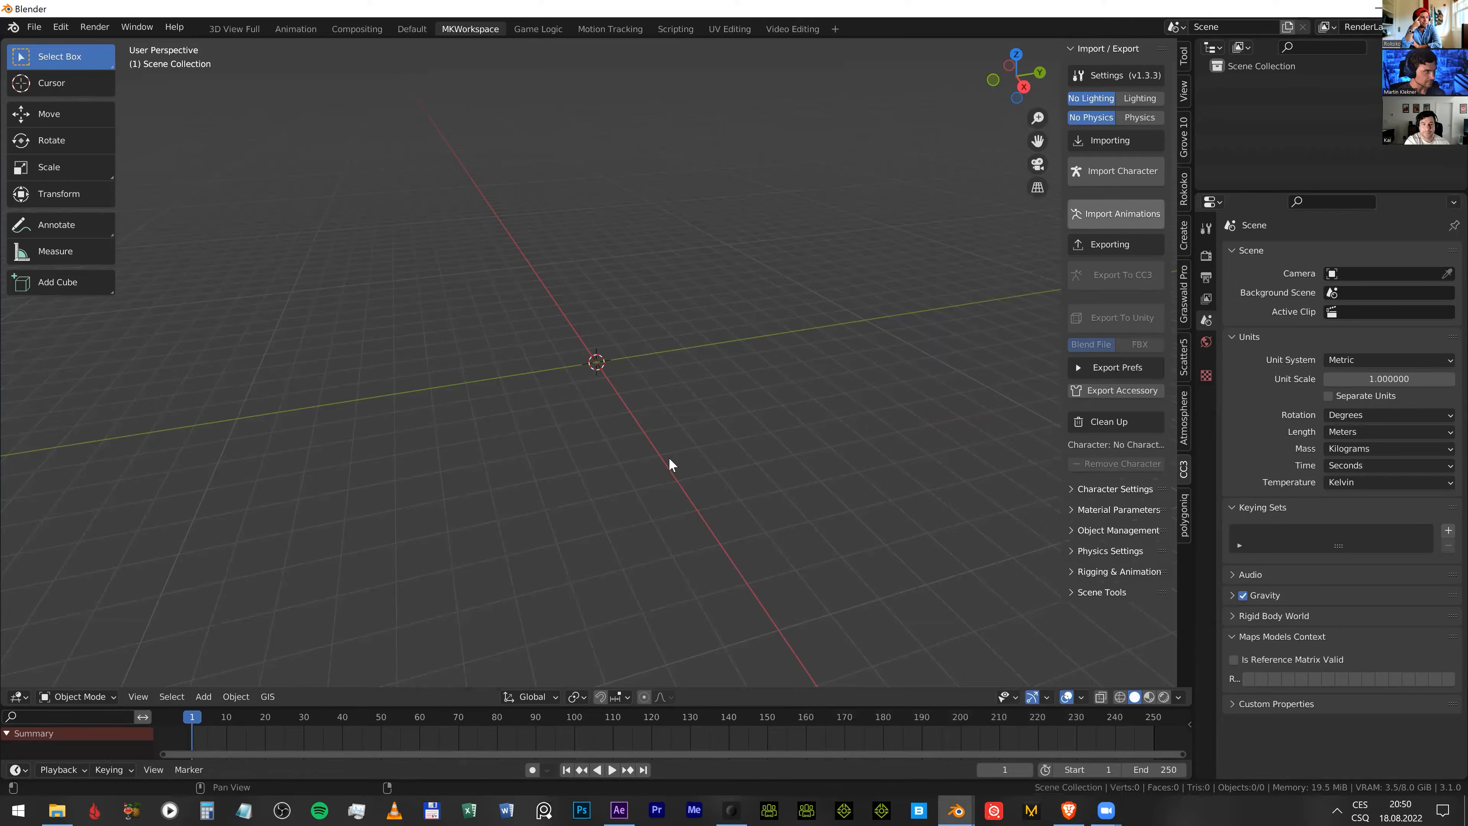
{"action": "left_click", "coordinate": [388, 435]}
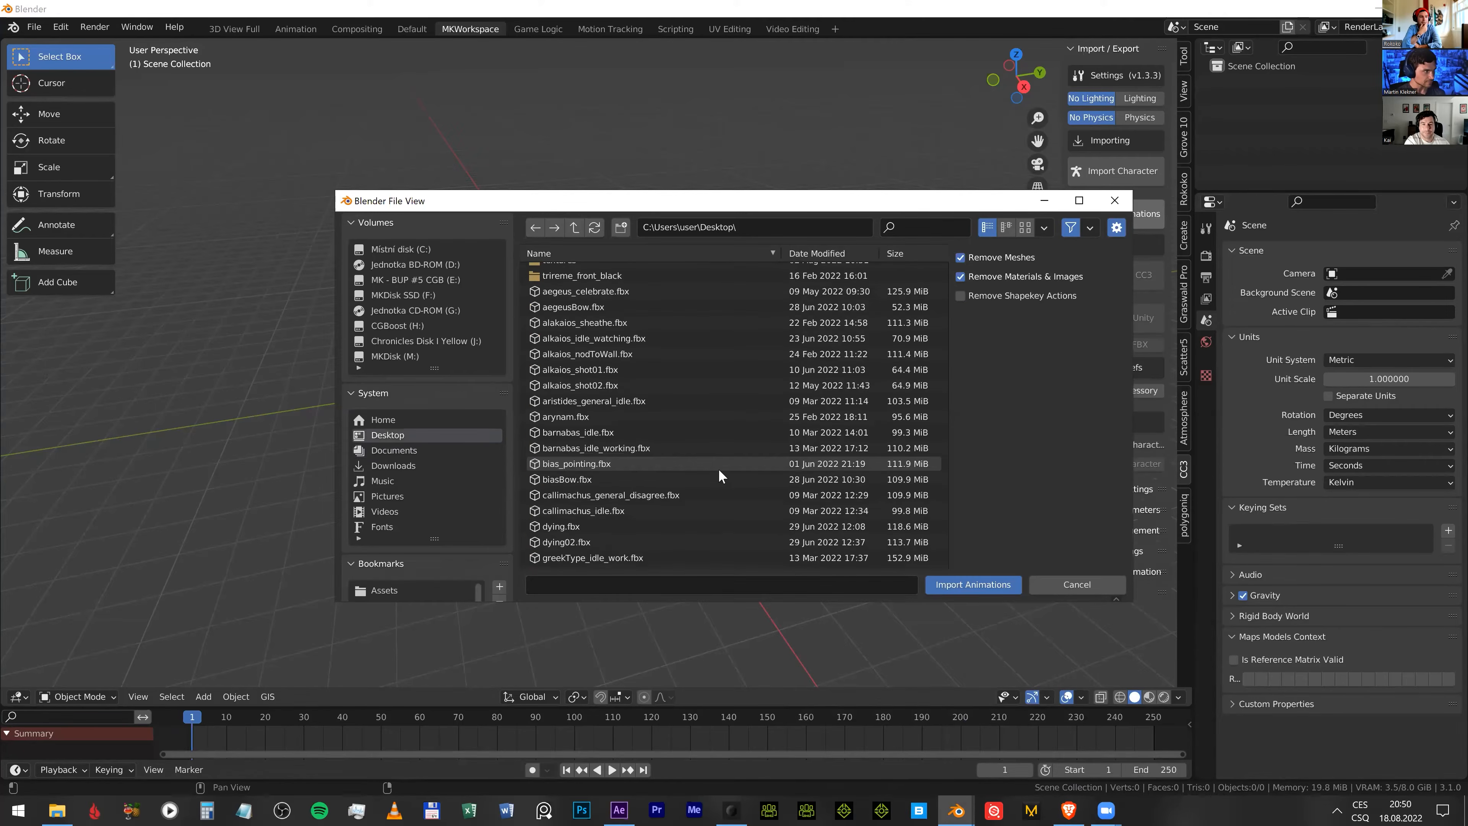
{"action": "left_click", "coordinate": [627, 342]}
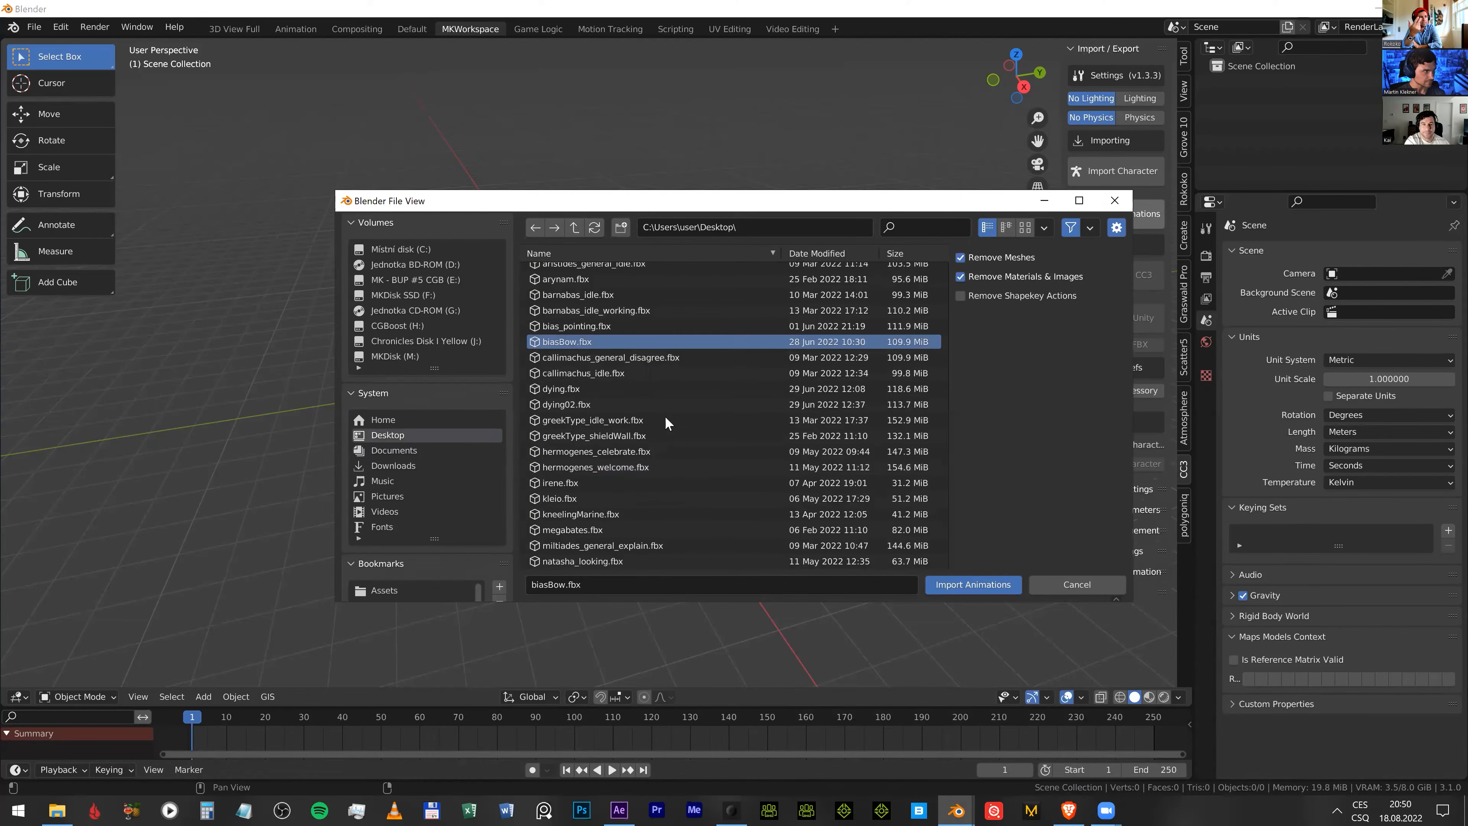
{"action": "scroll", "coordinate": [668, 422], "scroll_direction": "down", "scroll_amount": 2}
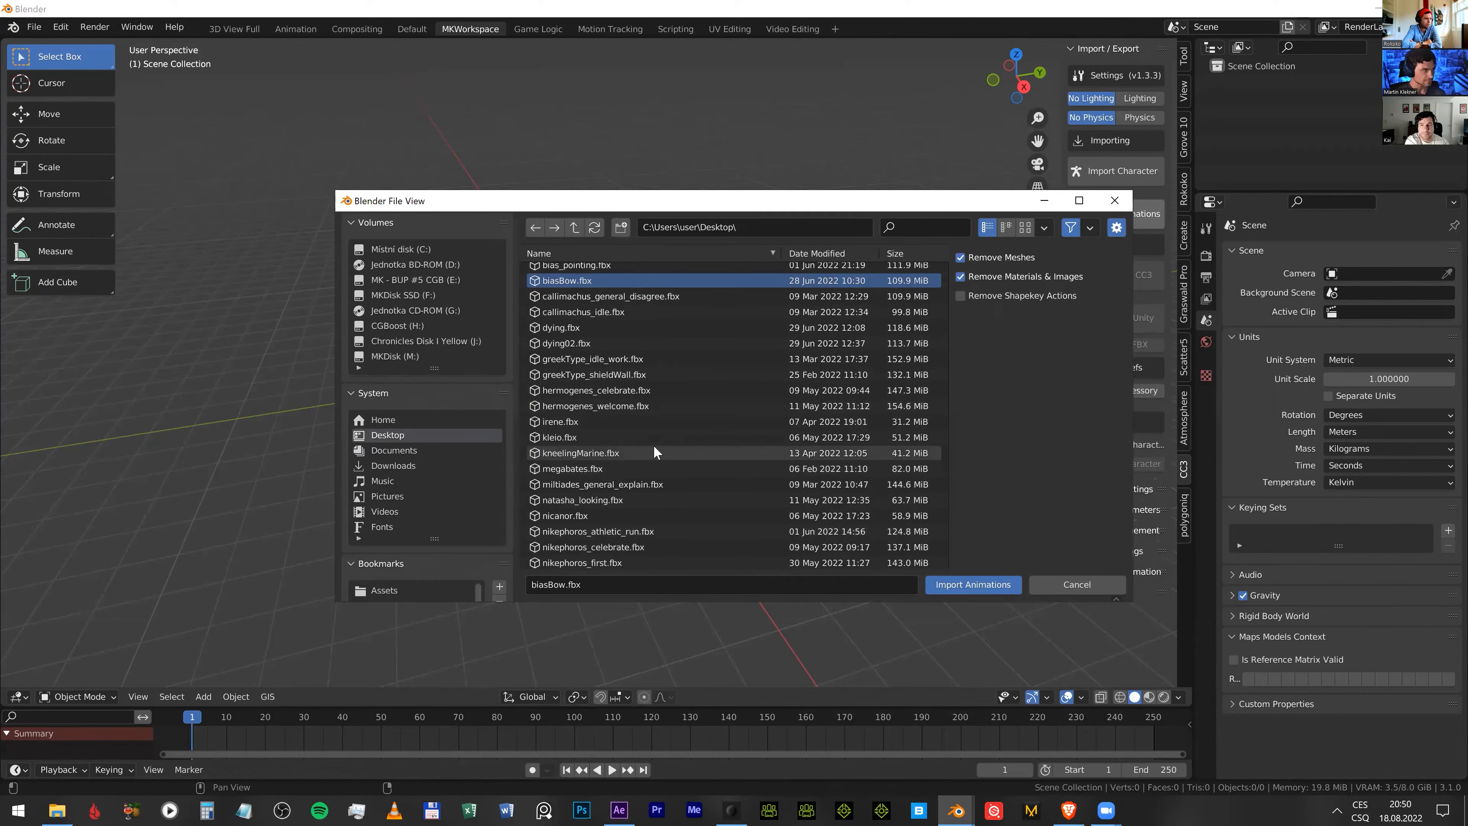
{"action": "scroll", "coordinate": [653, 452], "scroll_direction": "down", "scroll_amount": 5}
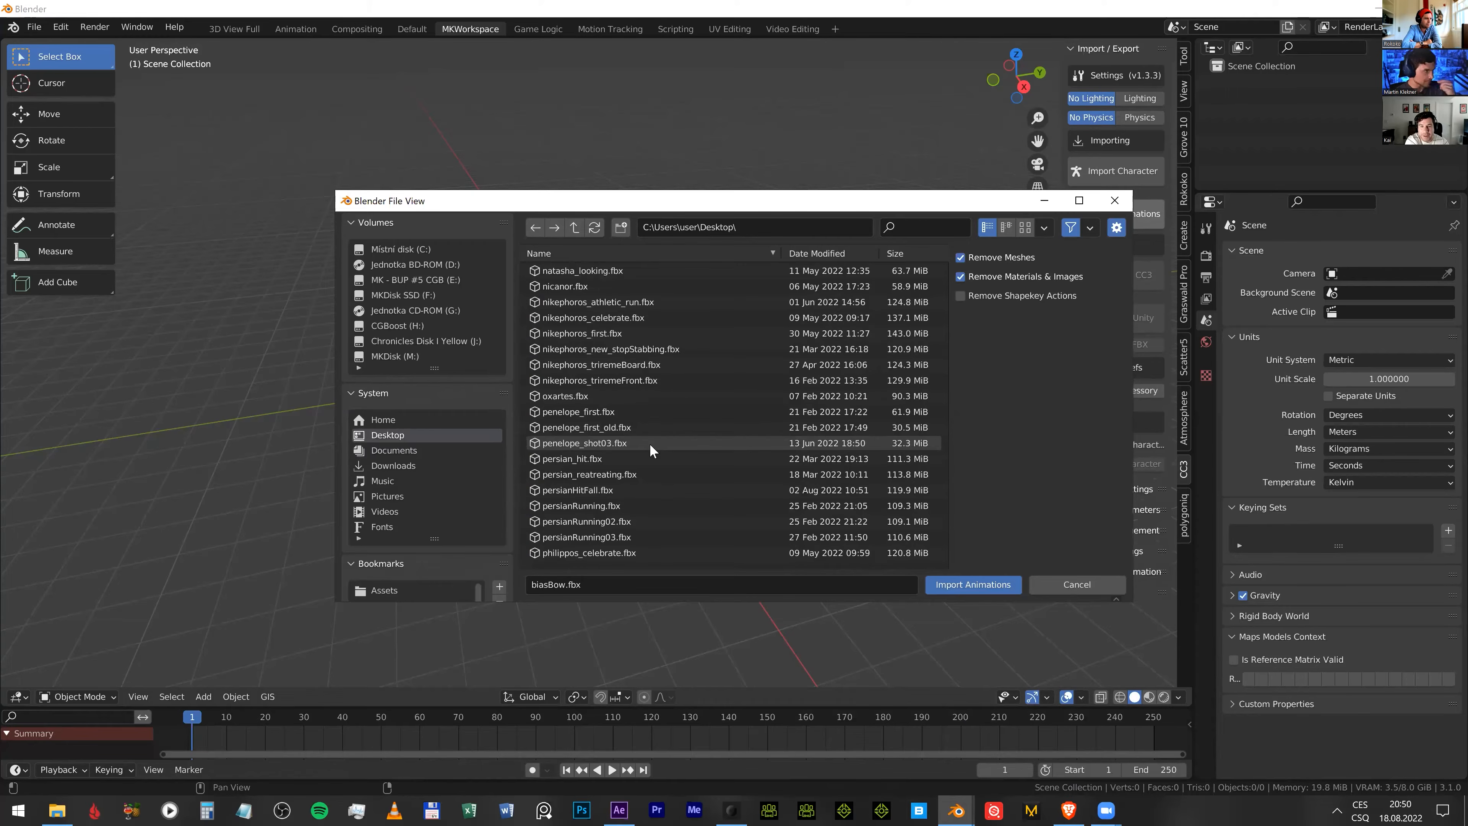
{"action": "scroll", "coordinate": [662, 464], "scroll_direction": "down", "scroll_amount": 5}
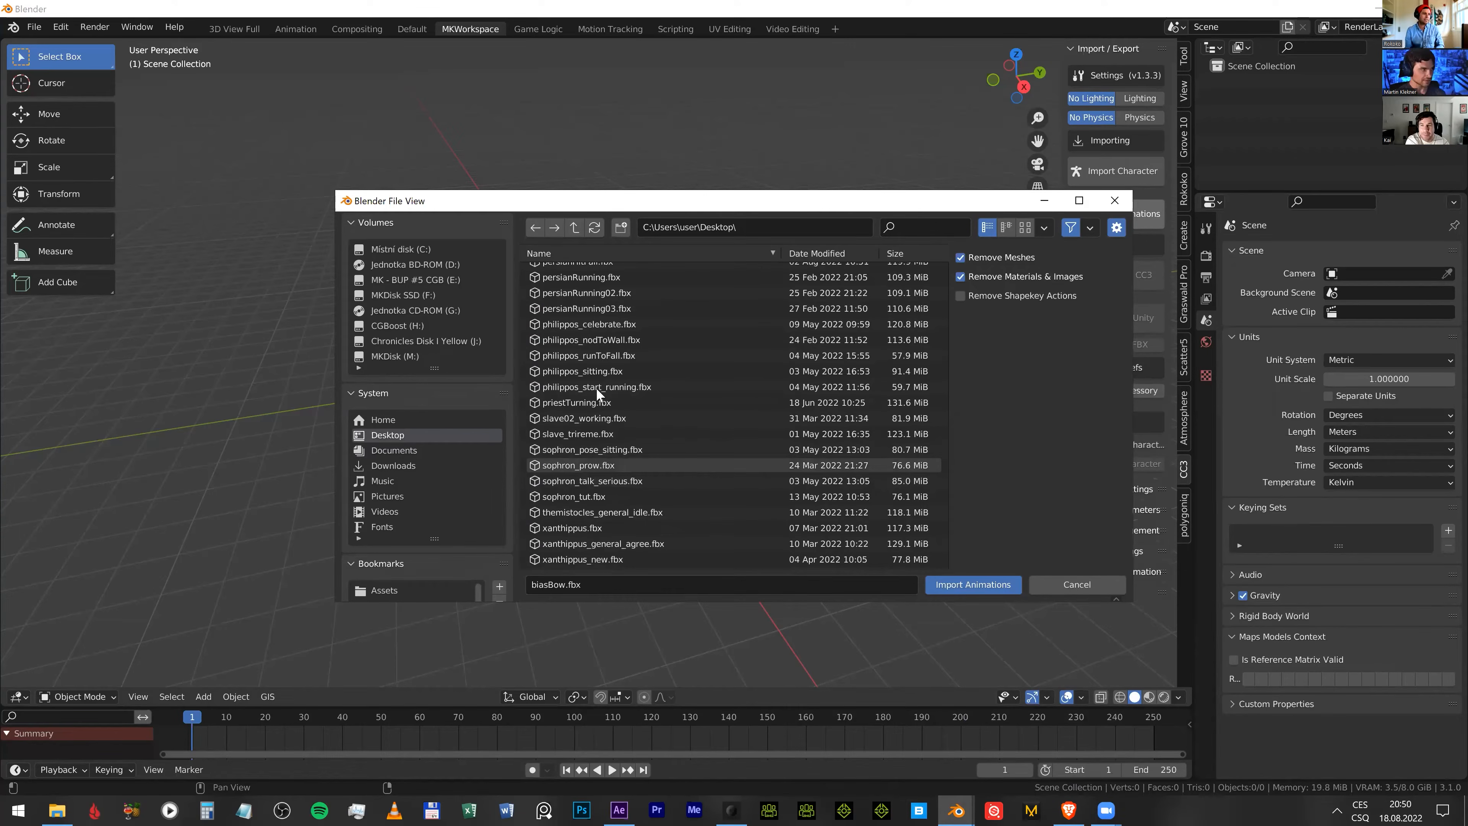
{"action": "scroll", "coordinate": [597, 388], "scroll_direction": "up", "scroll_amount": 1}
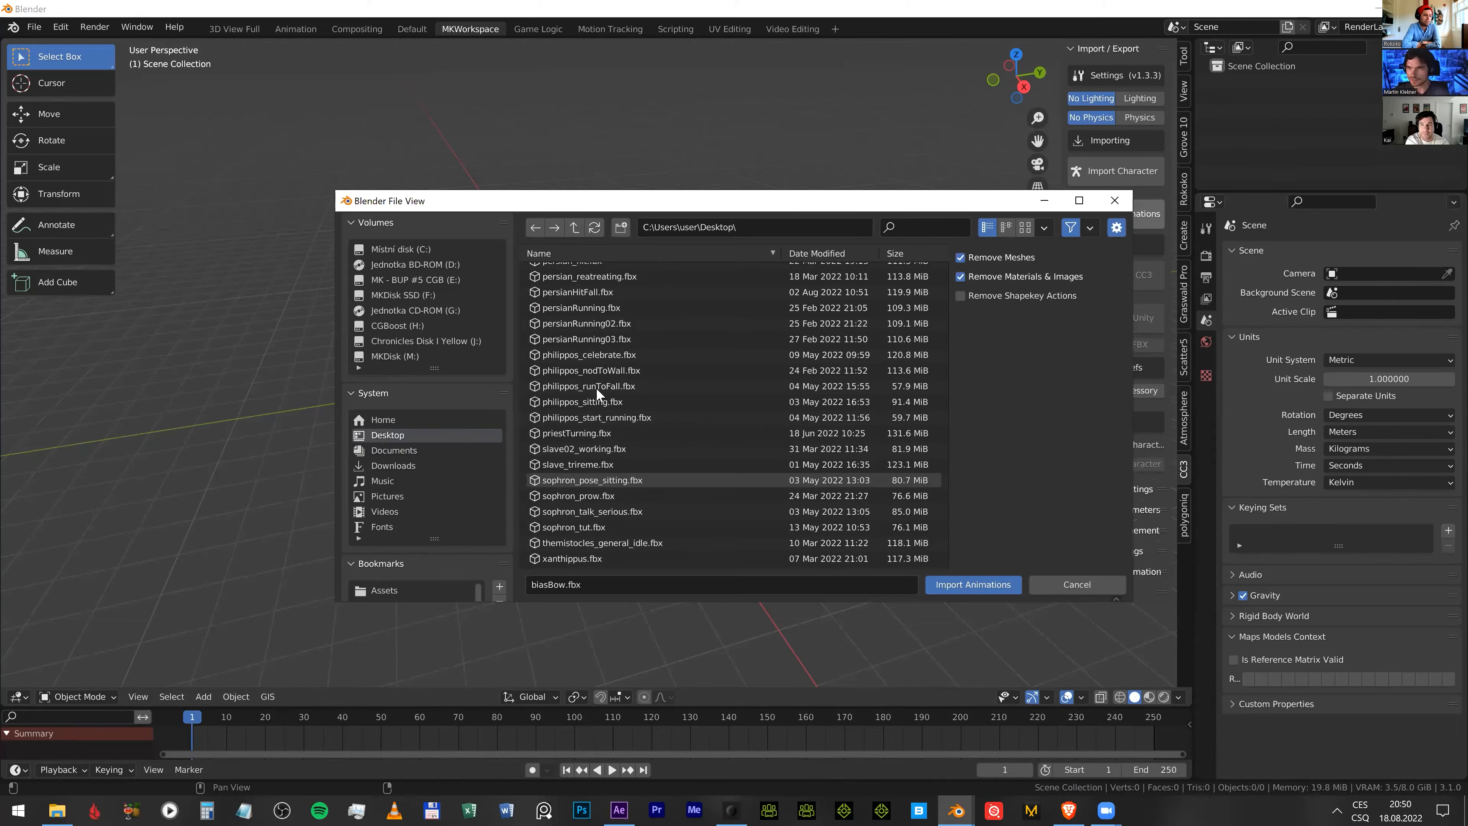
{"action": "scroll", "coordinate": [597, 388], "scroll_direction": "up", "scroll_amount": 8}
{"action": "left_click", "coordinate": [597, 388]}
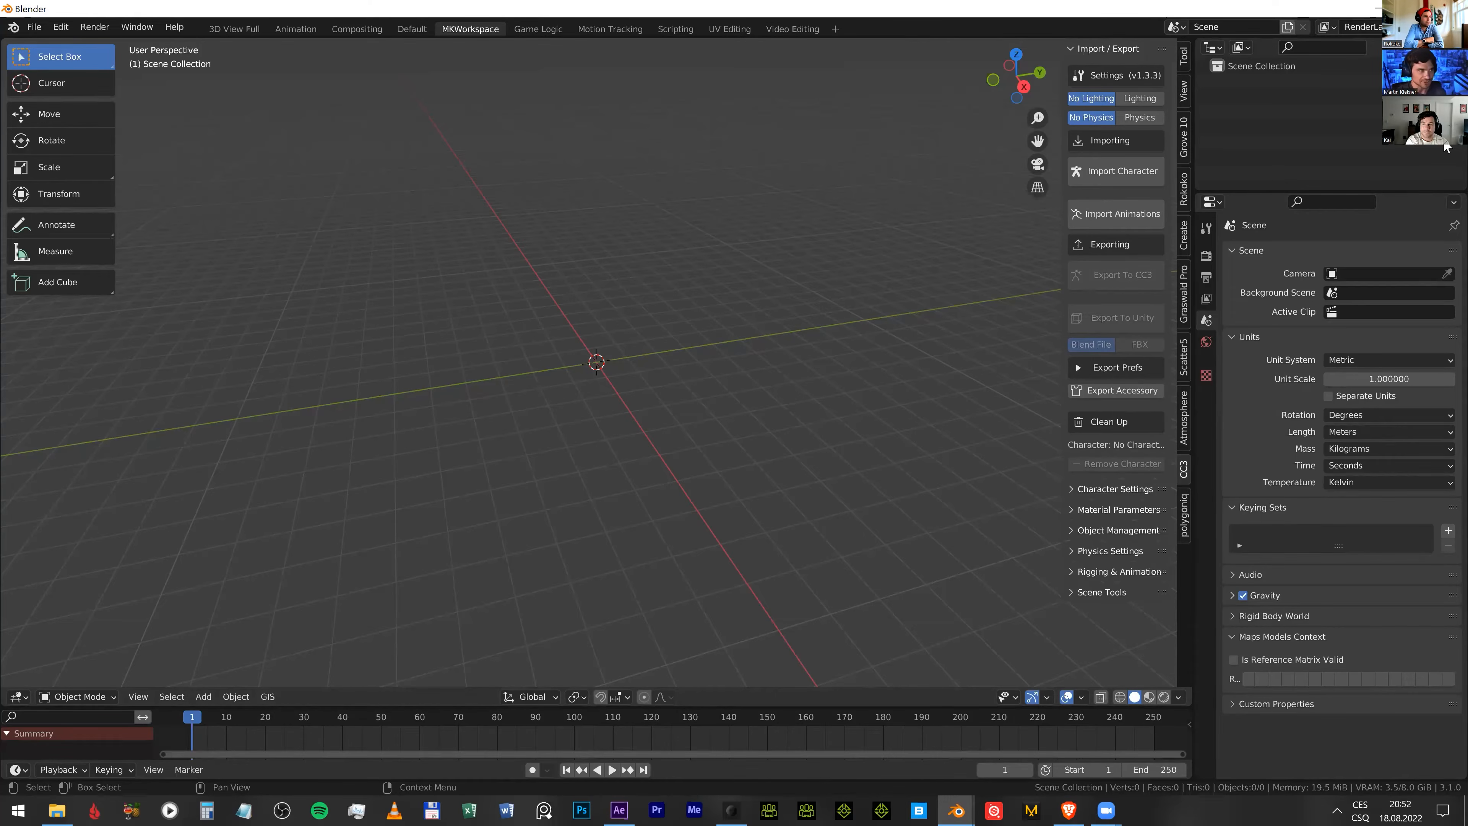
- Start a character import from the Desktop folder and select oxartes.fbx
{"action": "left_click", "coordinate": [1103, 179]}
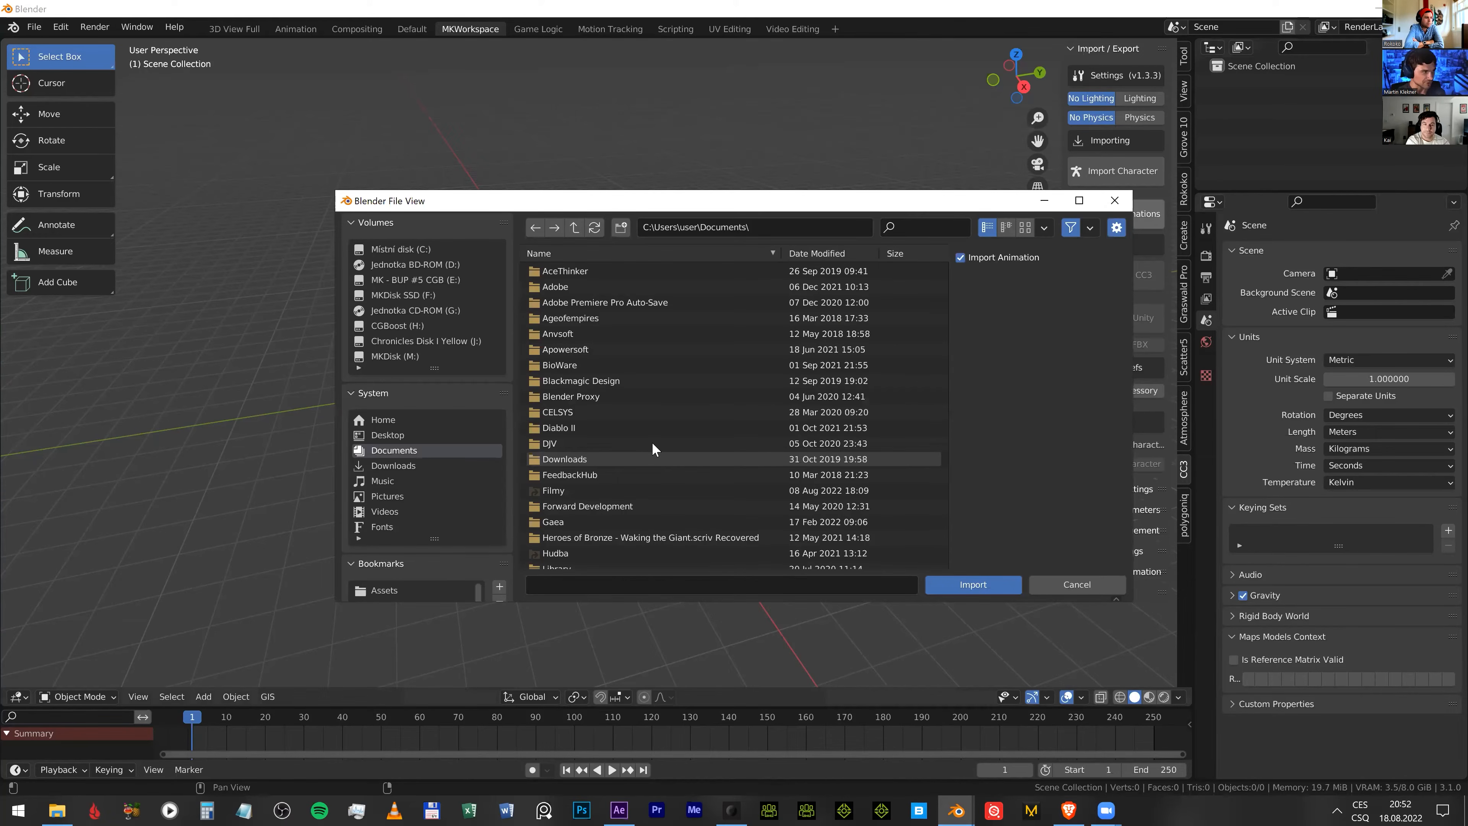
{"action": "scroll", "coordinate": [636, 433], "scroll_direction": "down", "scroll_amount": 3}
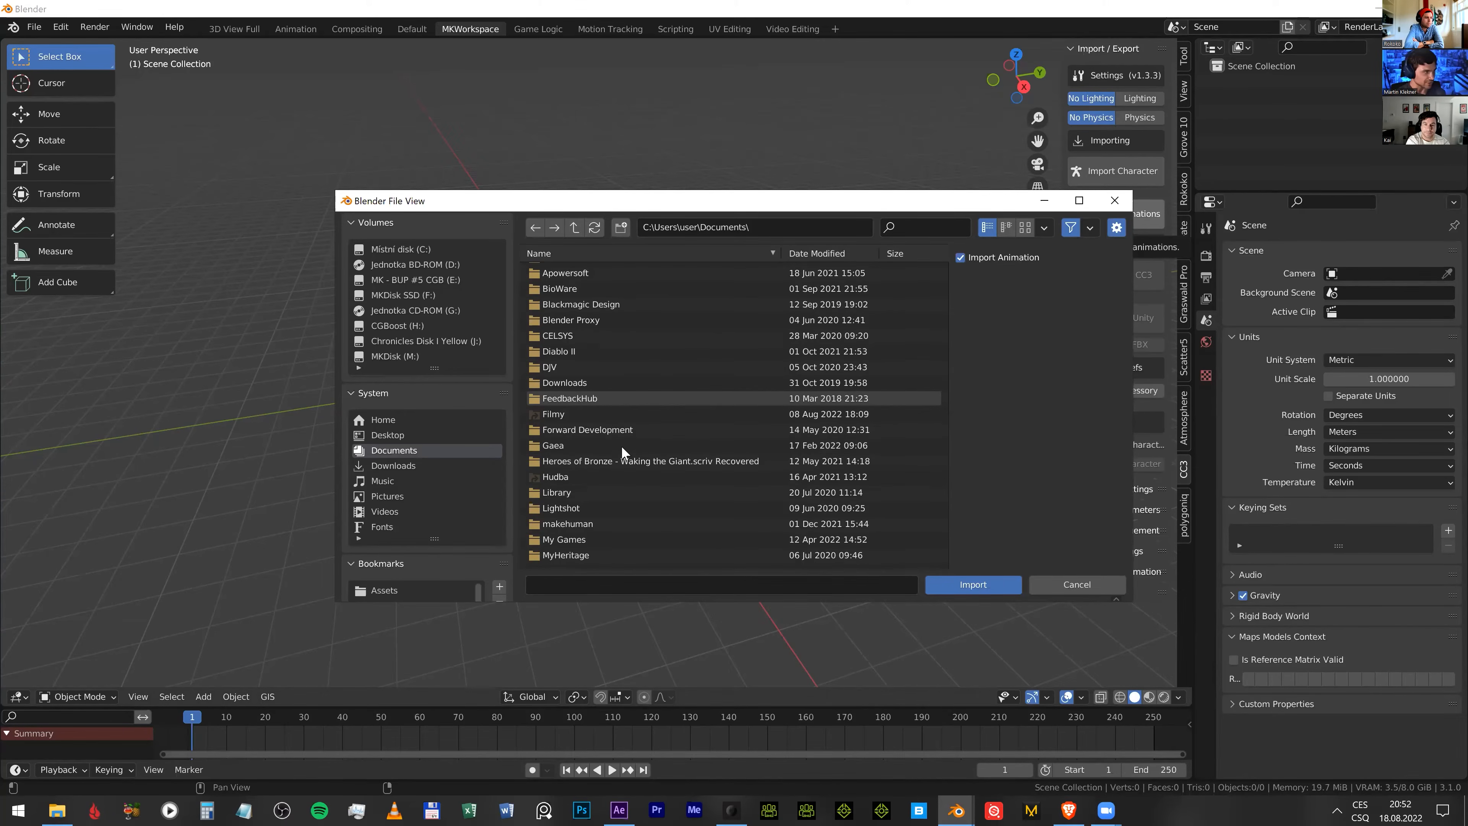
{"action": "key", "text": "BackSpace"}
{"action": "scroll", "coordinate": [719, 265], "scroll_direction": "down", "scroll_amount": 2}
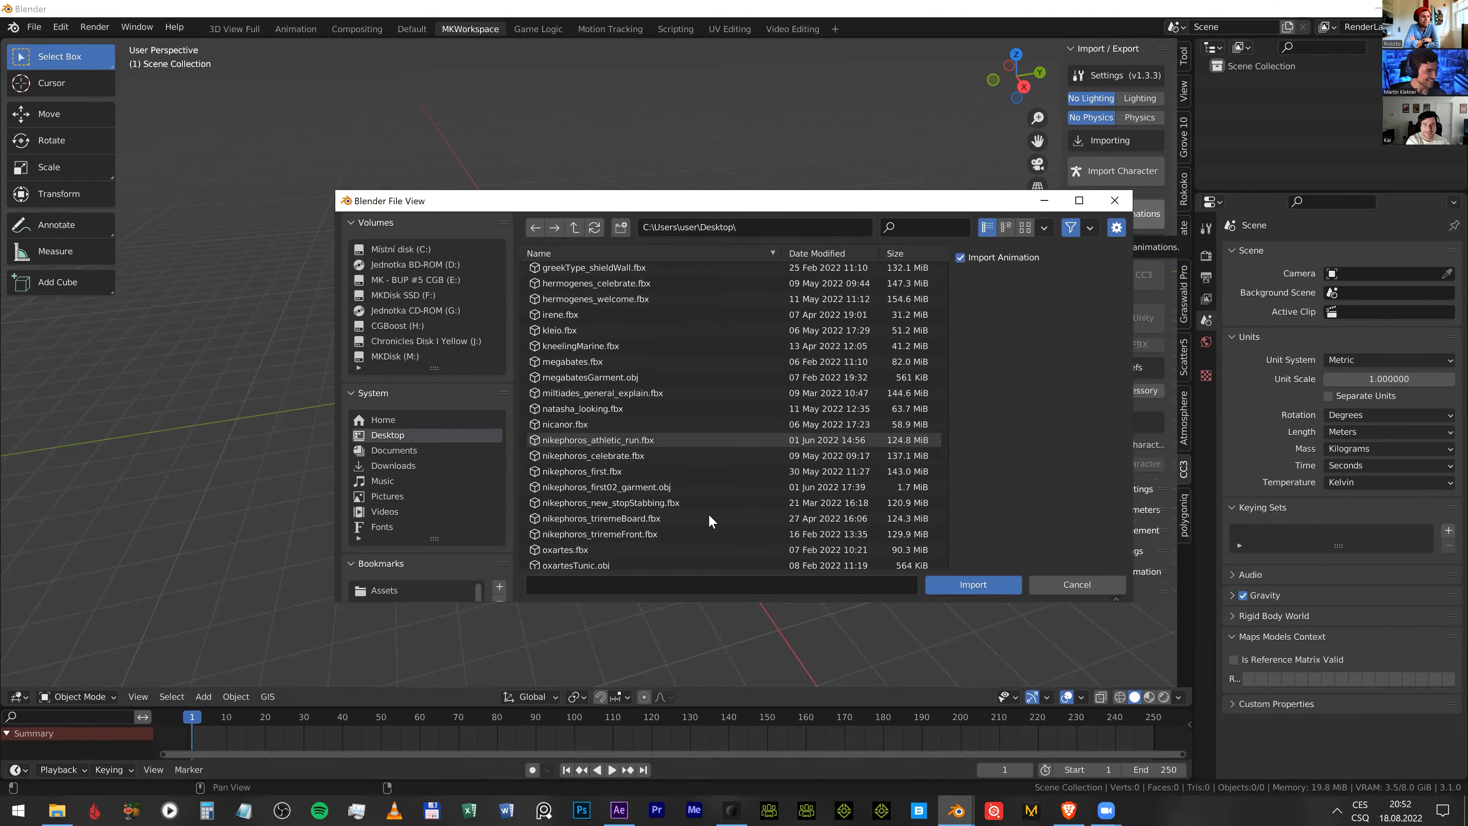
{"action": "scroll", "coordinate": [608, 508], "scroll_direction": "down", "scroll_amount": 3}
{"action": "left_click", "coordinate": [607, 503]}
- Examine the other character files available for import in the Desktop folder, including nicanor.fbx
{"action": "scroll", "coordinate": [608, 496], "scroll_direction": "down", "scroll_amount": 4}
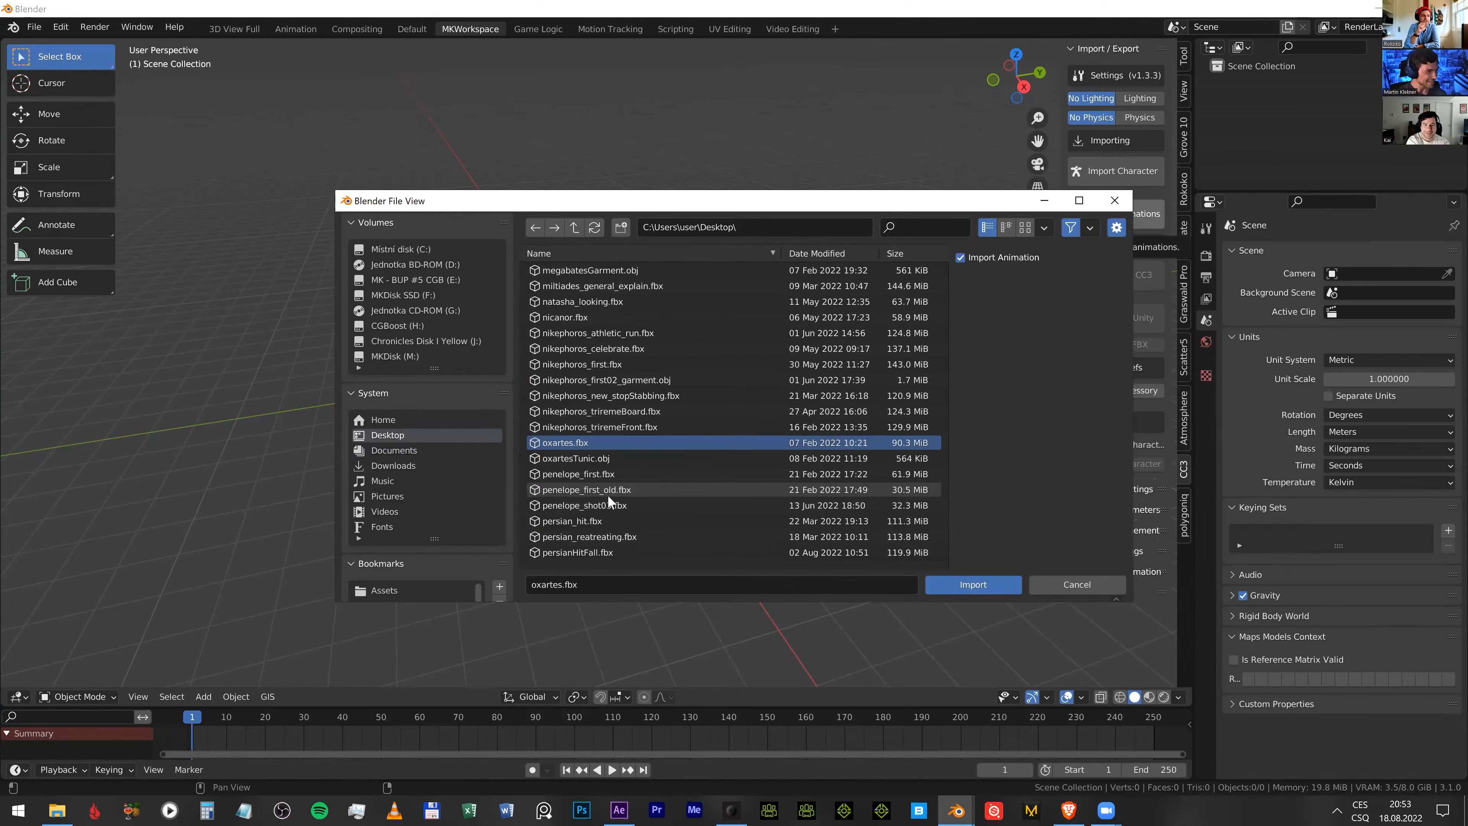
{"action": "scroll", "coordinate": [613, 482], "scroll_direction": "down", "scroll_amount": 8}
{"action": "scroll", "coordinate": [710, 347], "scroll_direction": "up", "scroll_amount": 5}
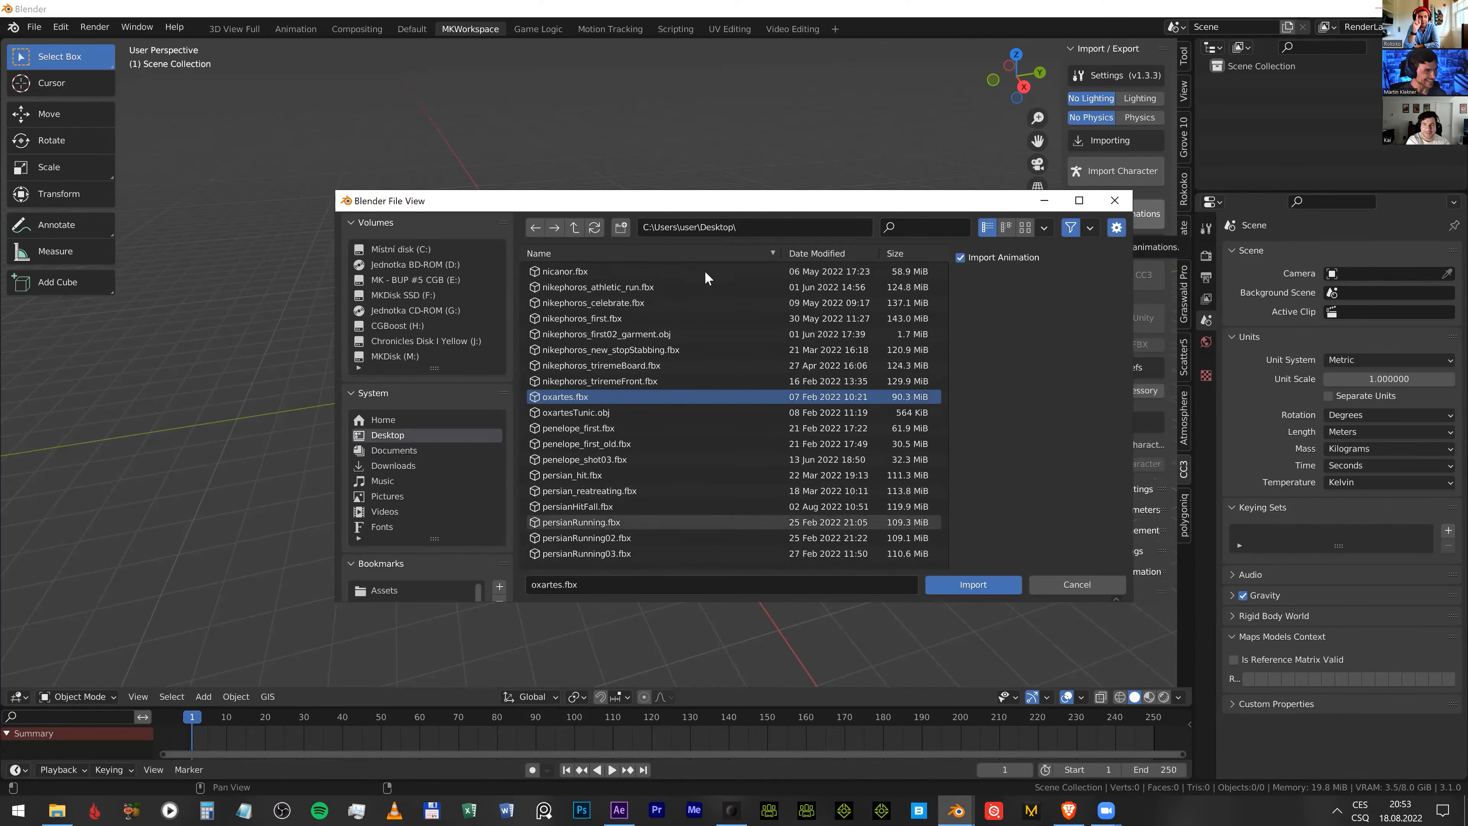
{"action": "scroll", "coordinate": [933, 468], "scroll_direction": "up", "scroll_amount": 8}
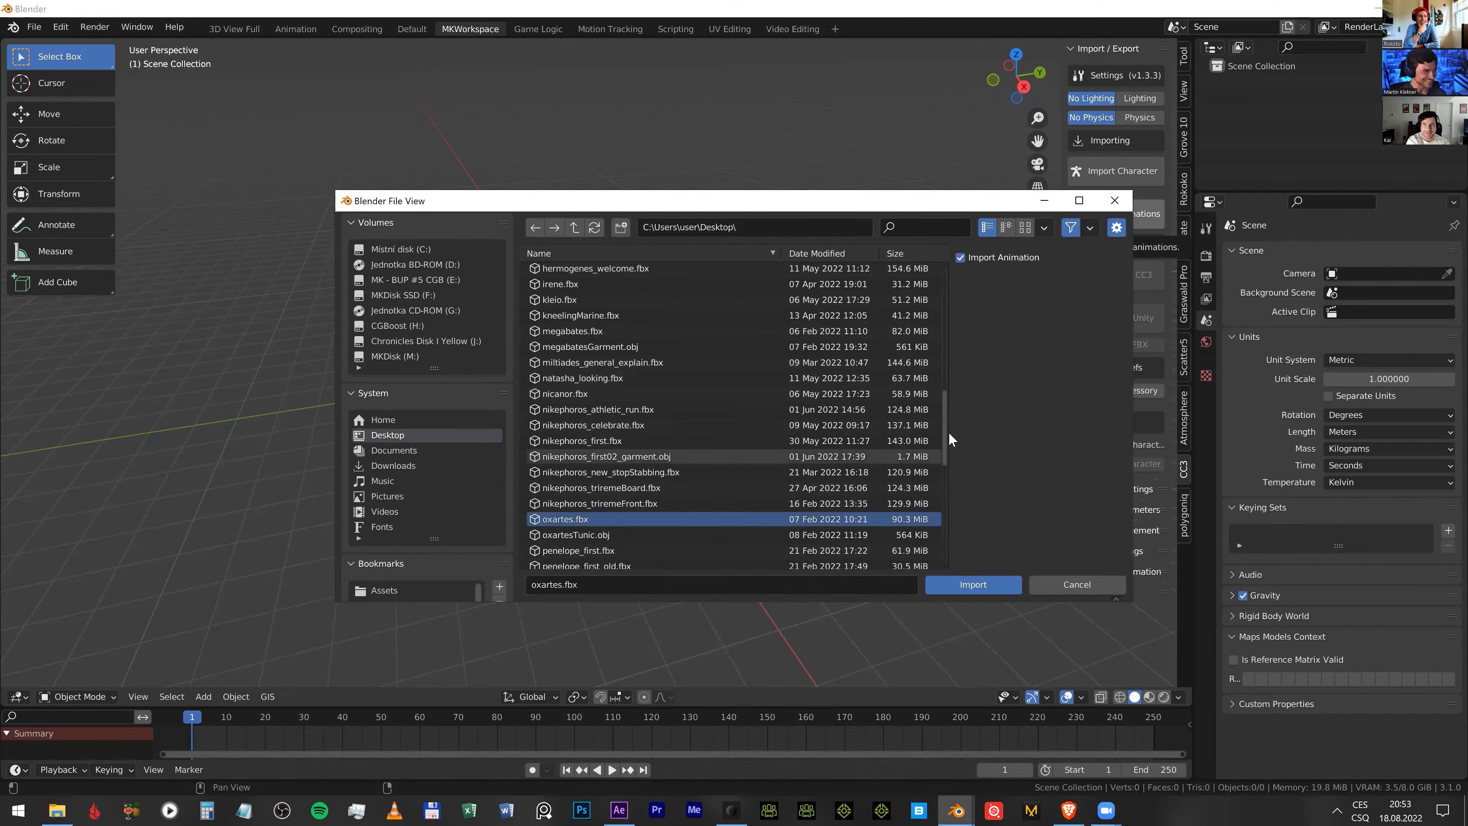
{"action": "left_click", "coordinate": [945, 265]}
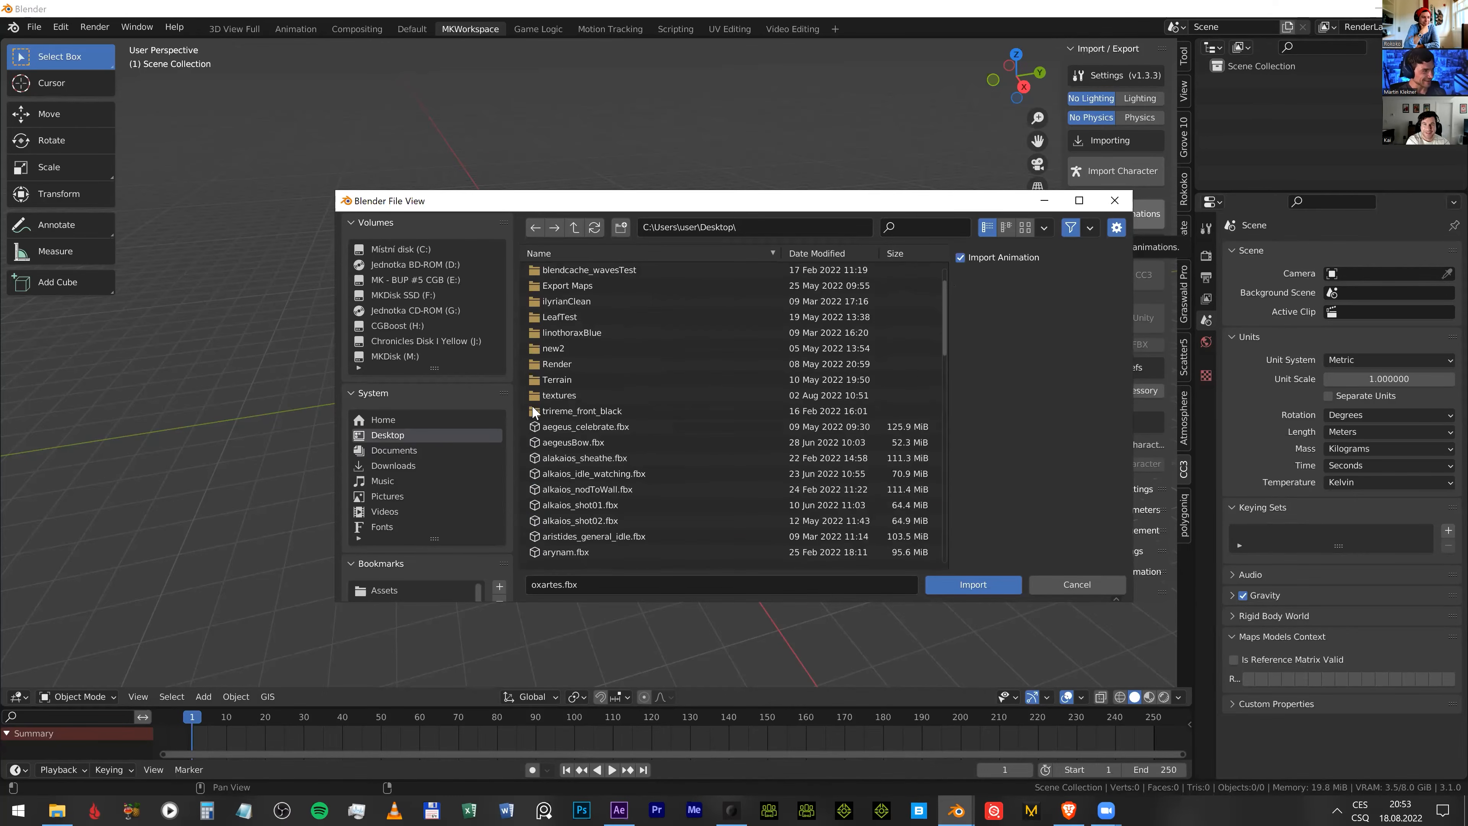
{"action": "scroll", "coordinate": [566, 358], "scroll_direction": "up", "scroll_amount": 3}
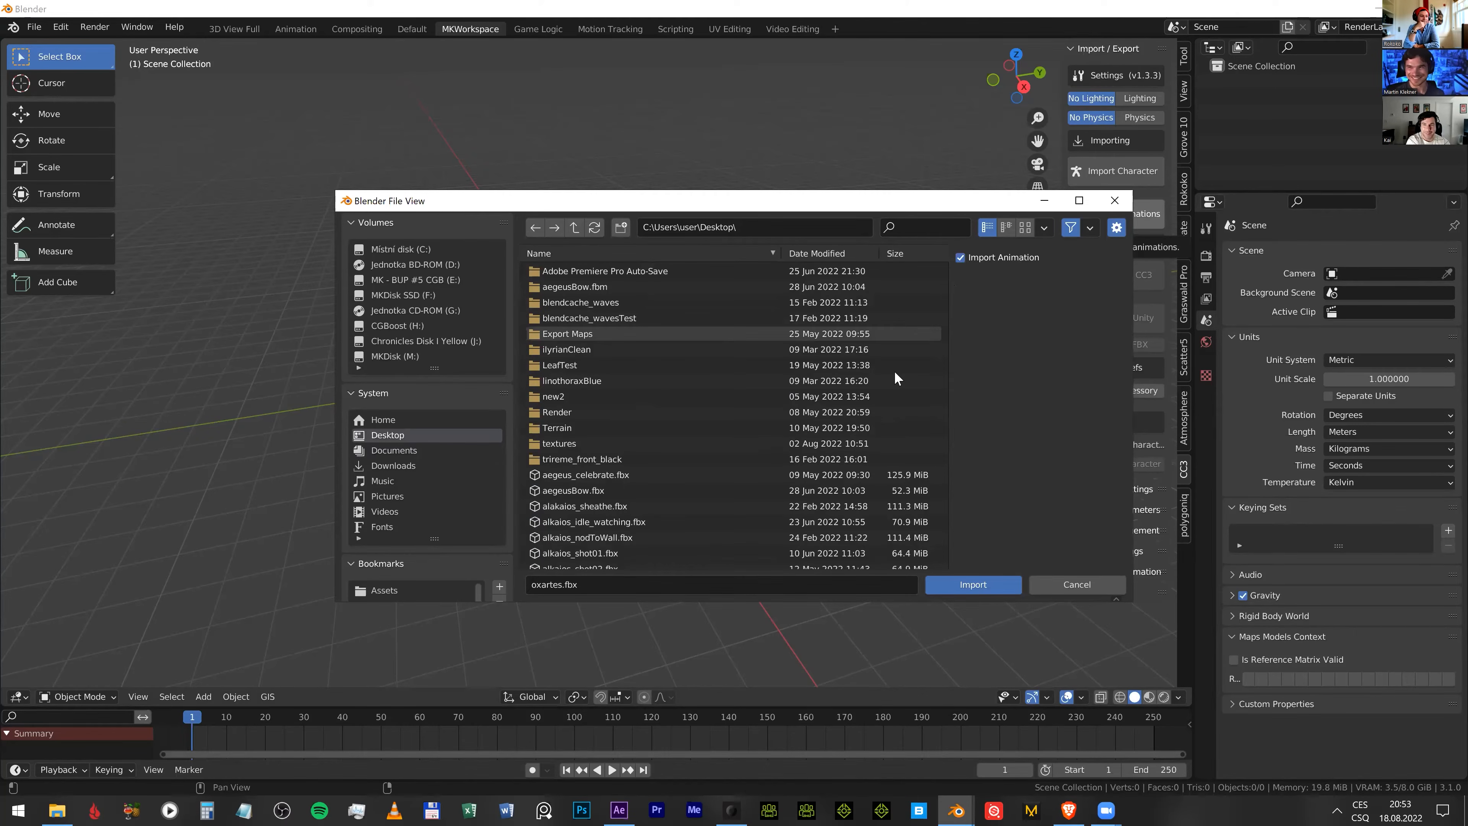
{"action": "scroll", "coordinate": [895, 379], "scroll_direction": "down", "scroll_amount": 10}
{"action": "left_click", "coordinate": [600, 466]}
{"action": "scroll", "coordinate": [575, 362], "scroll_direction": "up", "scroll_amount": 3}
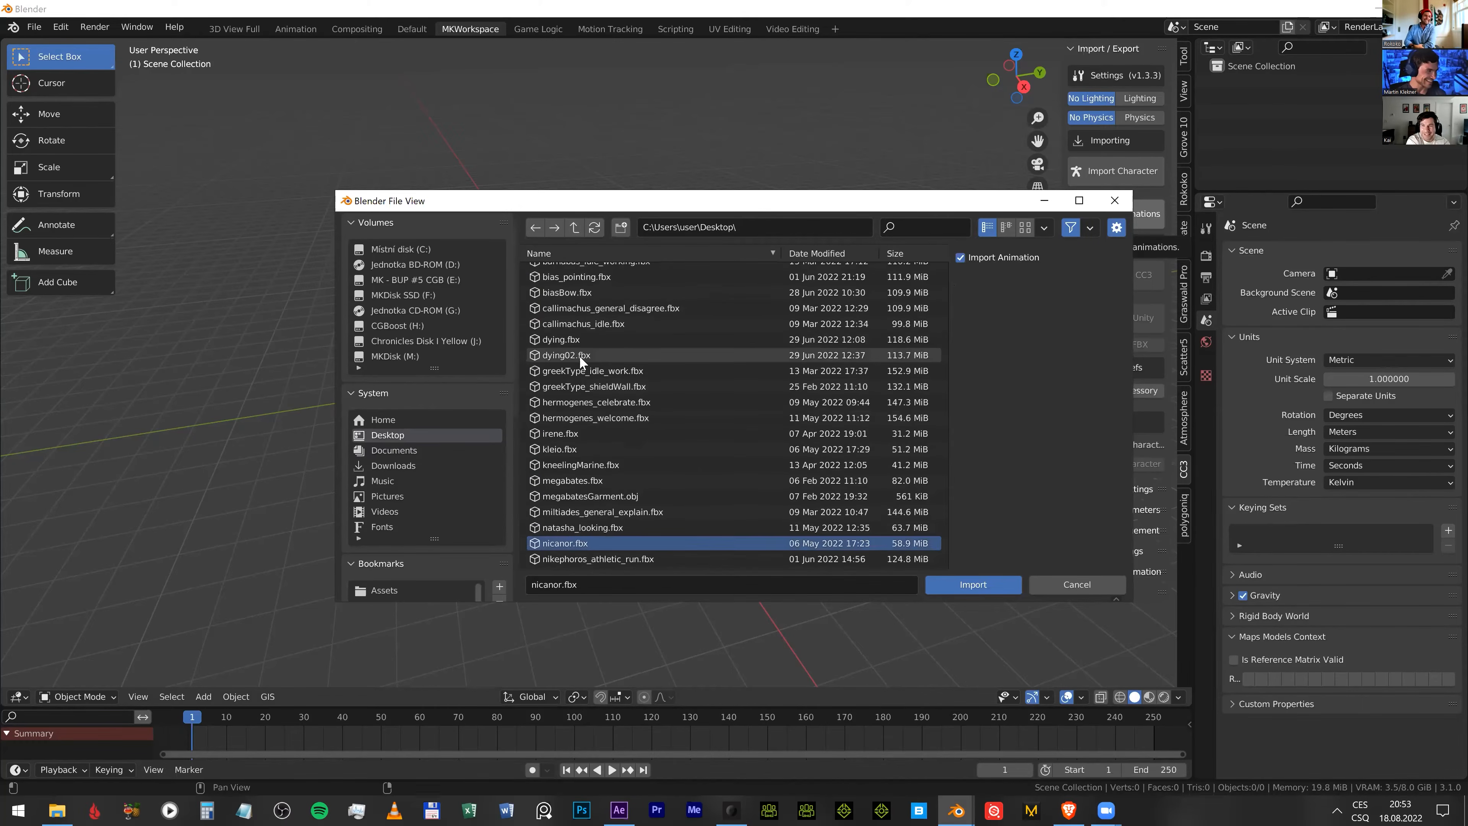
{"action": "scroll", "coordinate": [577, 365], "scroll_direction": "up", "scroll_amount": 2}
{"action": "scroll", "coordinate": [636, 405], "scroll_direction": "up", "scroll_amount": 2}
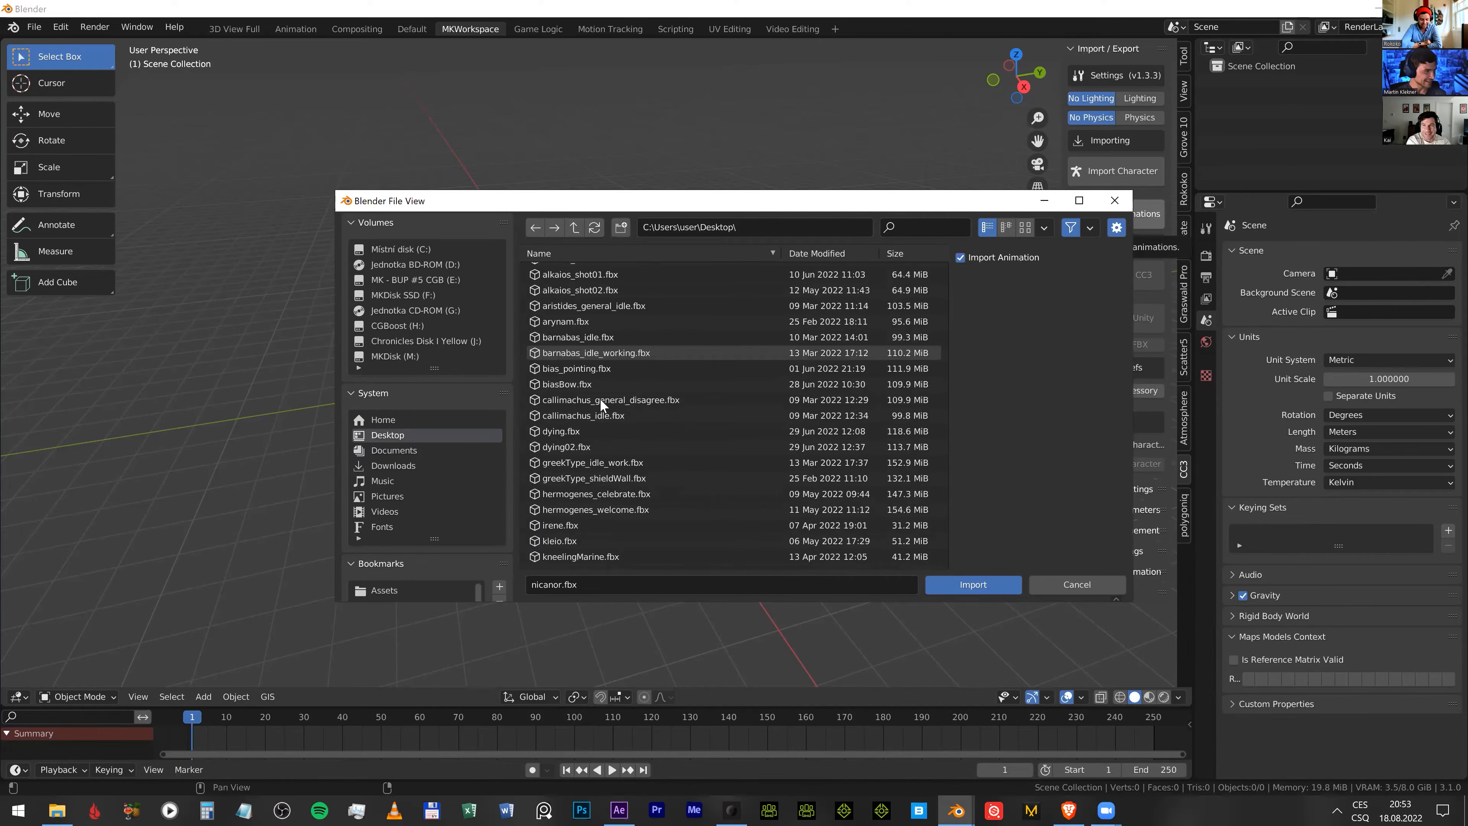
{"action": "scroll", "coordinate": [819, 398], "scroll_direction": "down", "scroll_amount": 3}
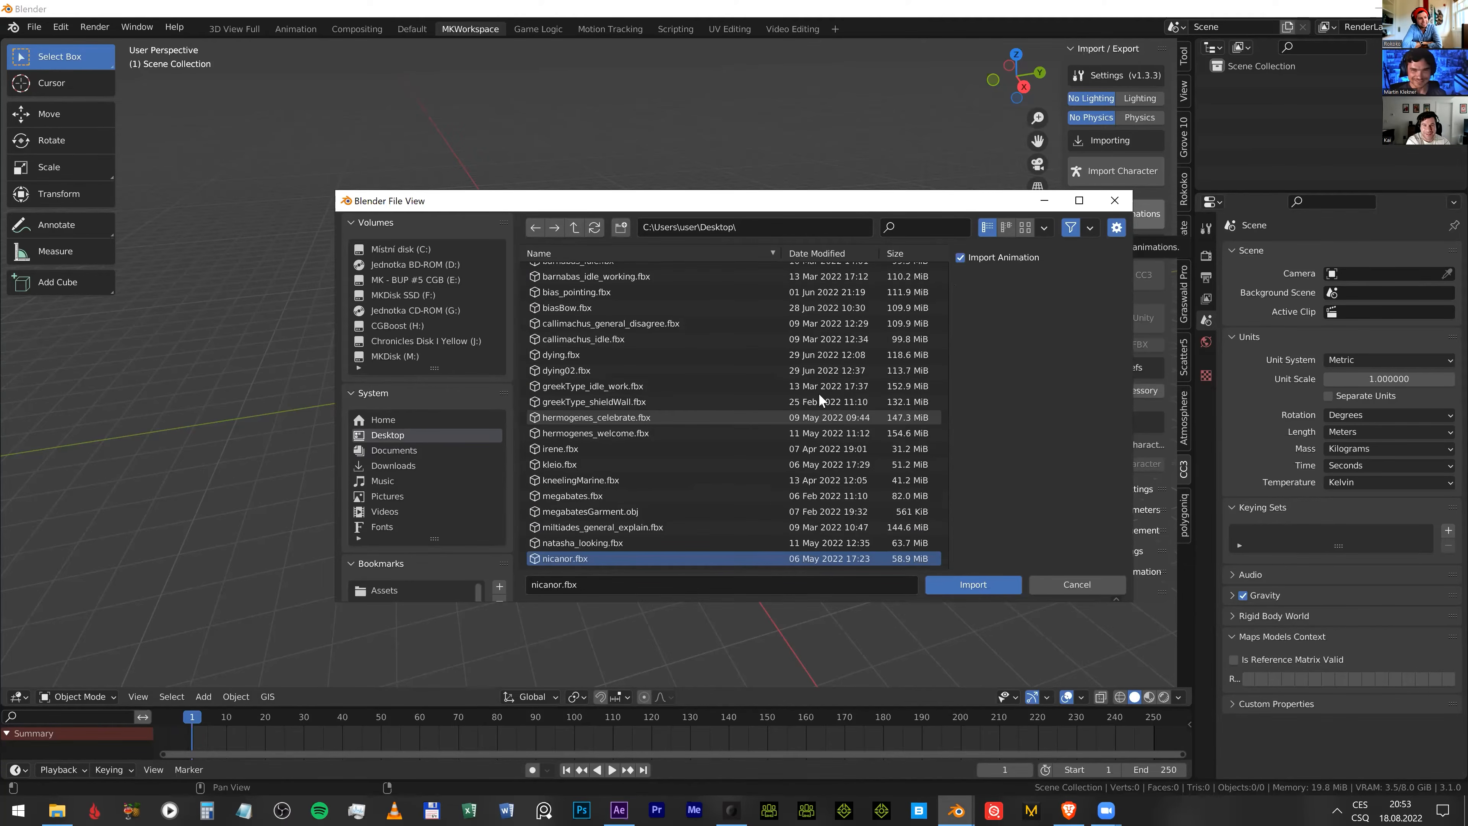
- Import the oxartes.fbx character with its animation and deselect it in the viewport
{"action": "key", "text": "Return"}
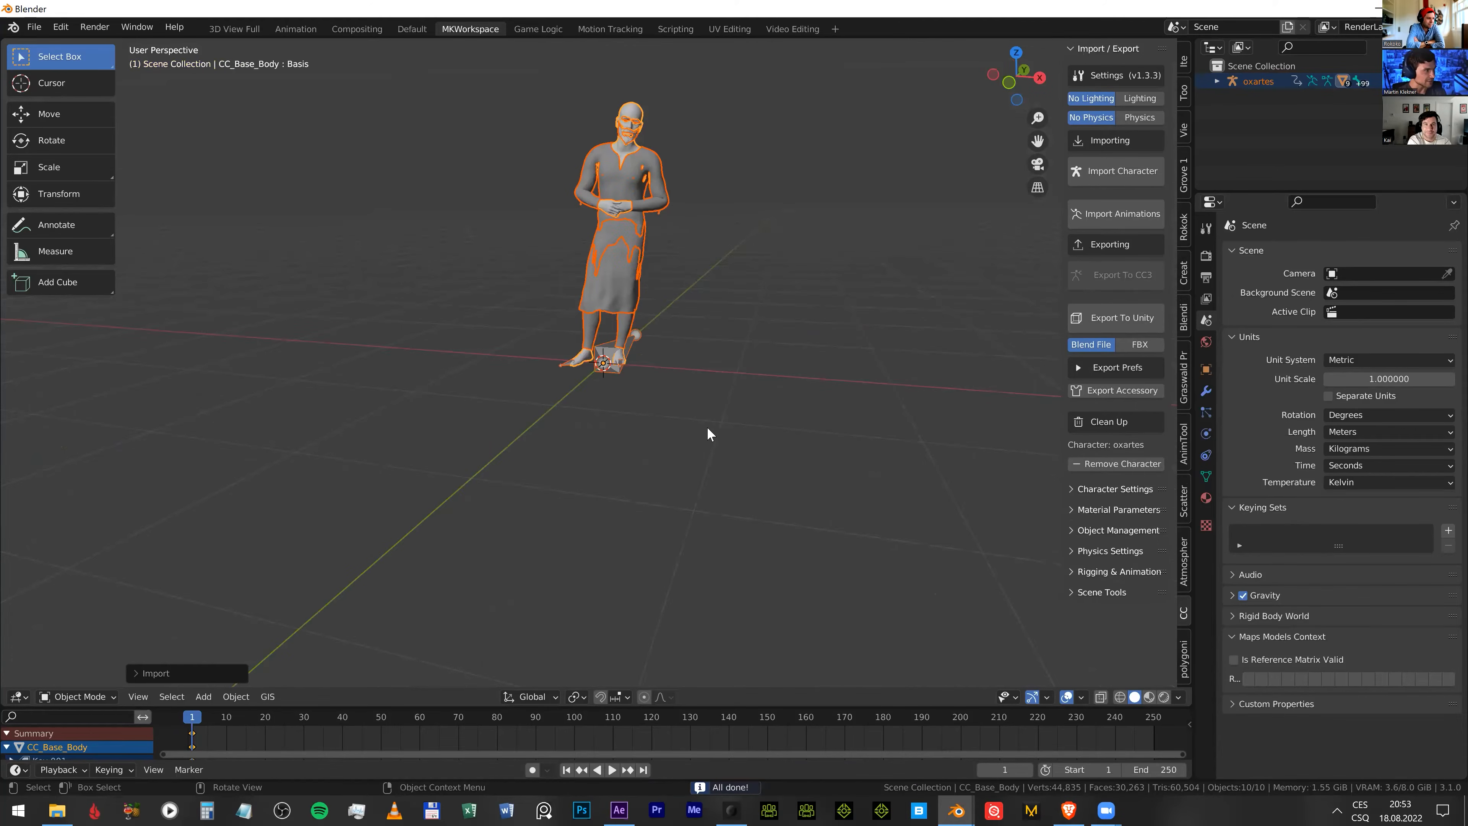
{"action": "left_click", "coordinate": [728, 417]}
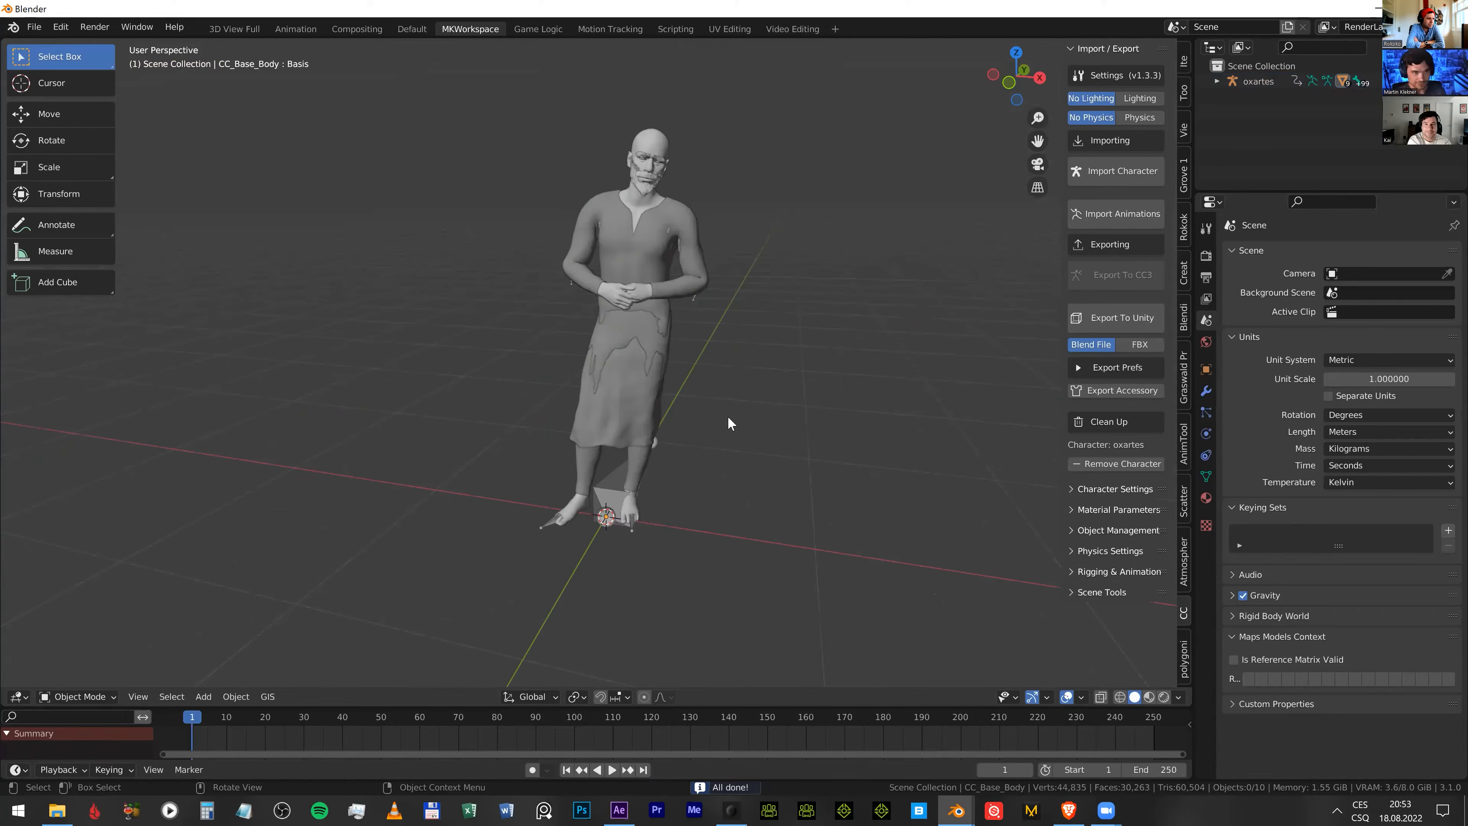
{"action": "middle_click_drag", "start_coordinate": [728, 415], "coordinate": [617, 418]}
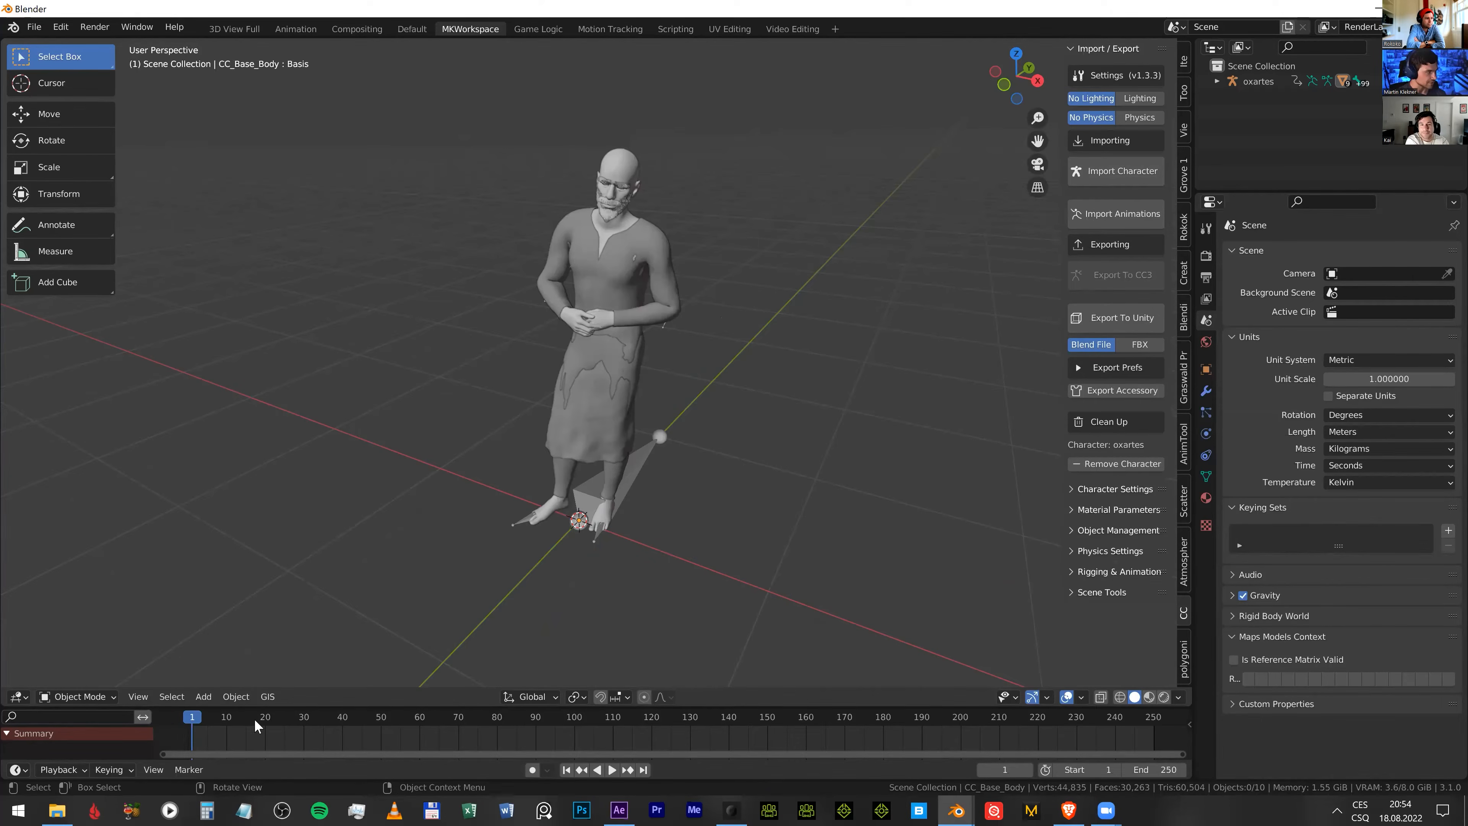
- Move the playhead to frame 2 and briefly play the imported character's animation
{"action": "scroll", "coordinate": [427, 716], "scroll_direction": "down", "scroll_amount": 9}
{"action": "mouse_move", "coordinate": [441, 716]}
{"action": "left_mouse_down"}
{"action": "mouse_move", "coordinate": [518, 719]}
{"action": "mouse_move", "coordinate": [400, 703]}
{"action": "mouse_move", "coordinate": [546, 717]}
{"action": "mouse_move", "coordinate": [436, 725]}
{"action": "left_mouse_up"}
{"action": "key", "text": "space"}
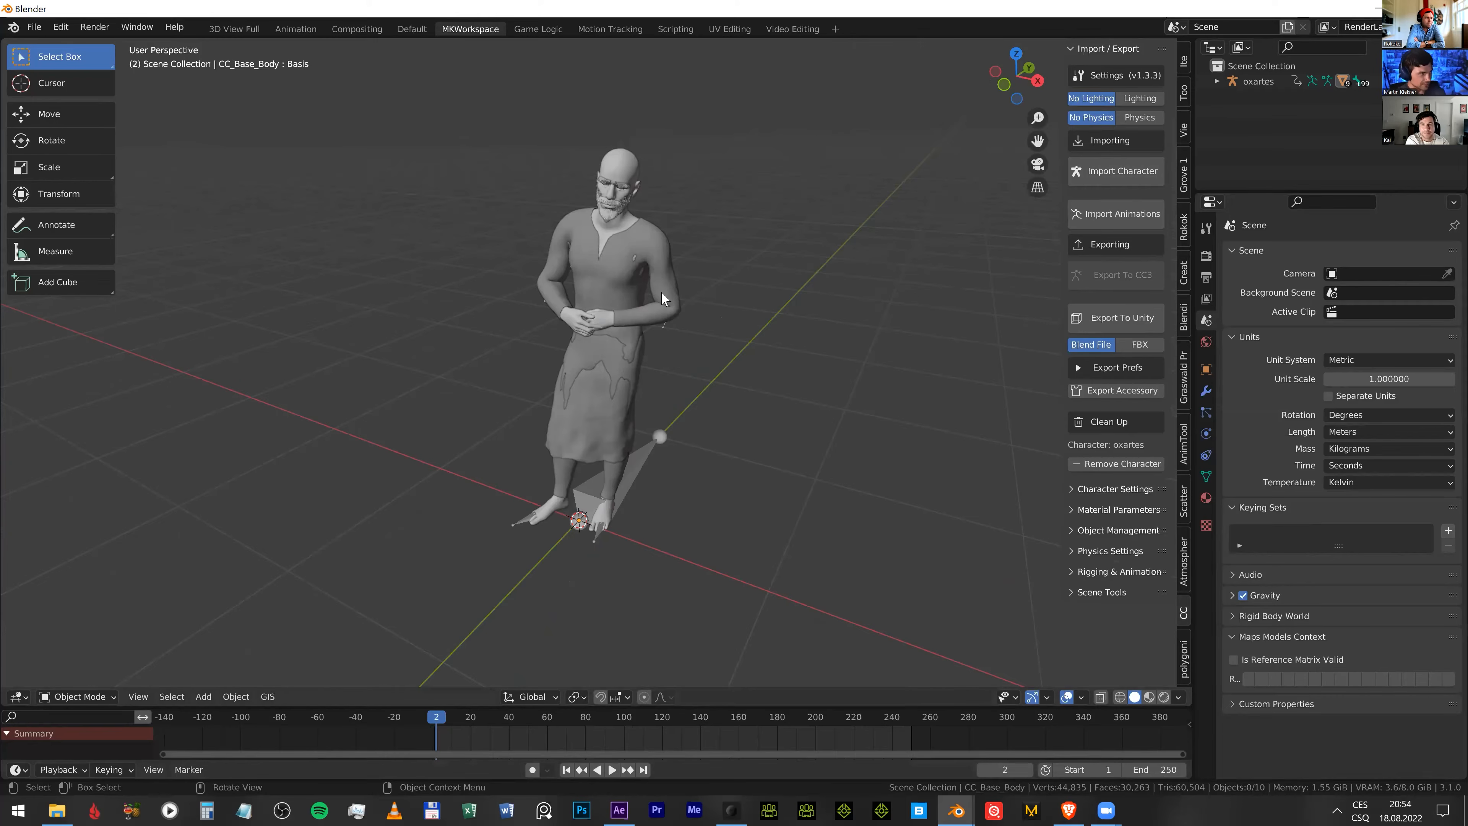
- Set the render engine to Eevee and delete the character's Robe_Short garment
{"action": "left_click", "coordinate": [648, 267]}
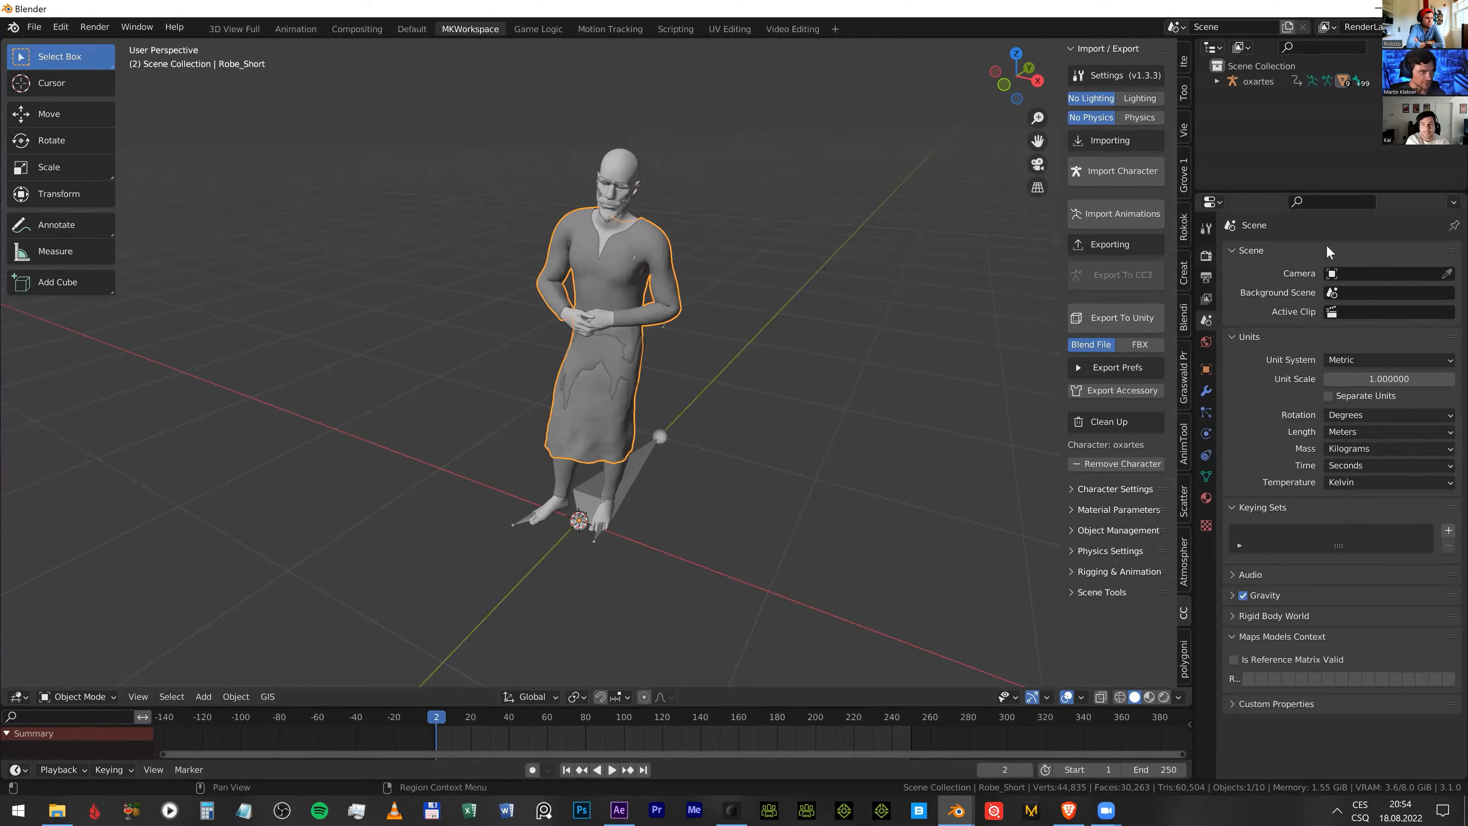
{"action": "left_click", "coordinate": [1206, 255]}
{"action": "left_click", "coordinate": [1360, 255]}
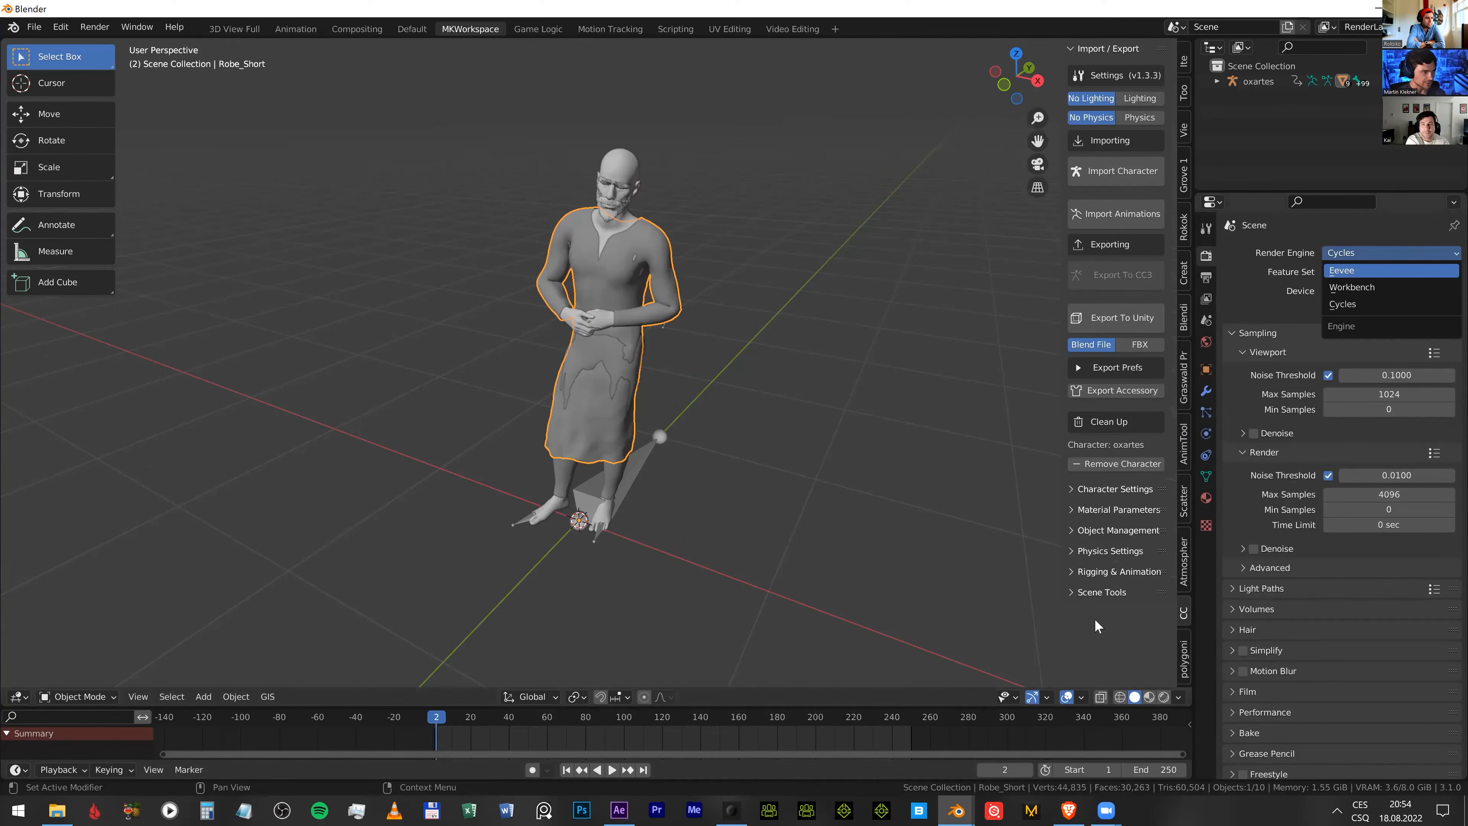
{"action": "key", "text": "Return"}
{"action": "scroll", "coordinate": [630, 371], "scroll_direction": "up", "scroll_amount": 3}
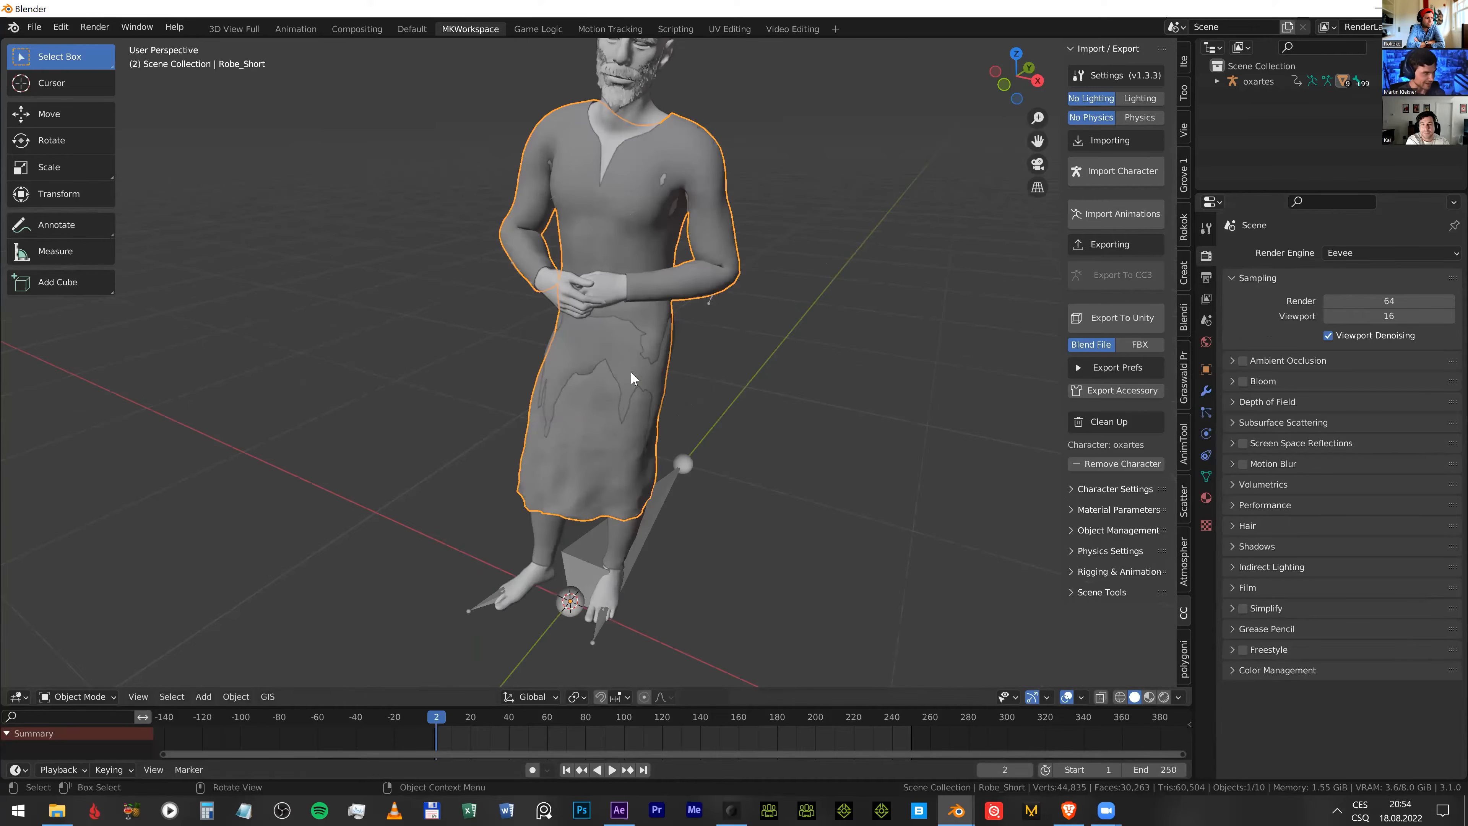
{"action": "key", "text": "Delete"}
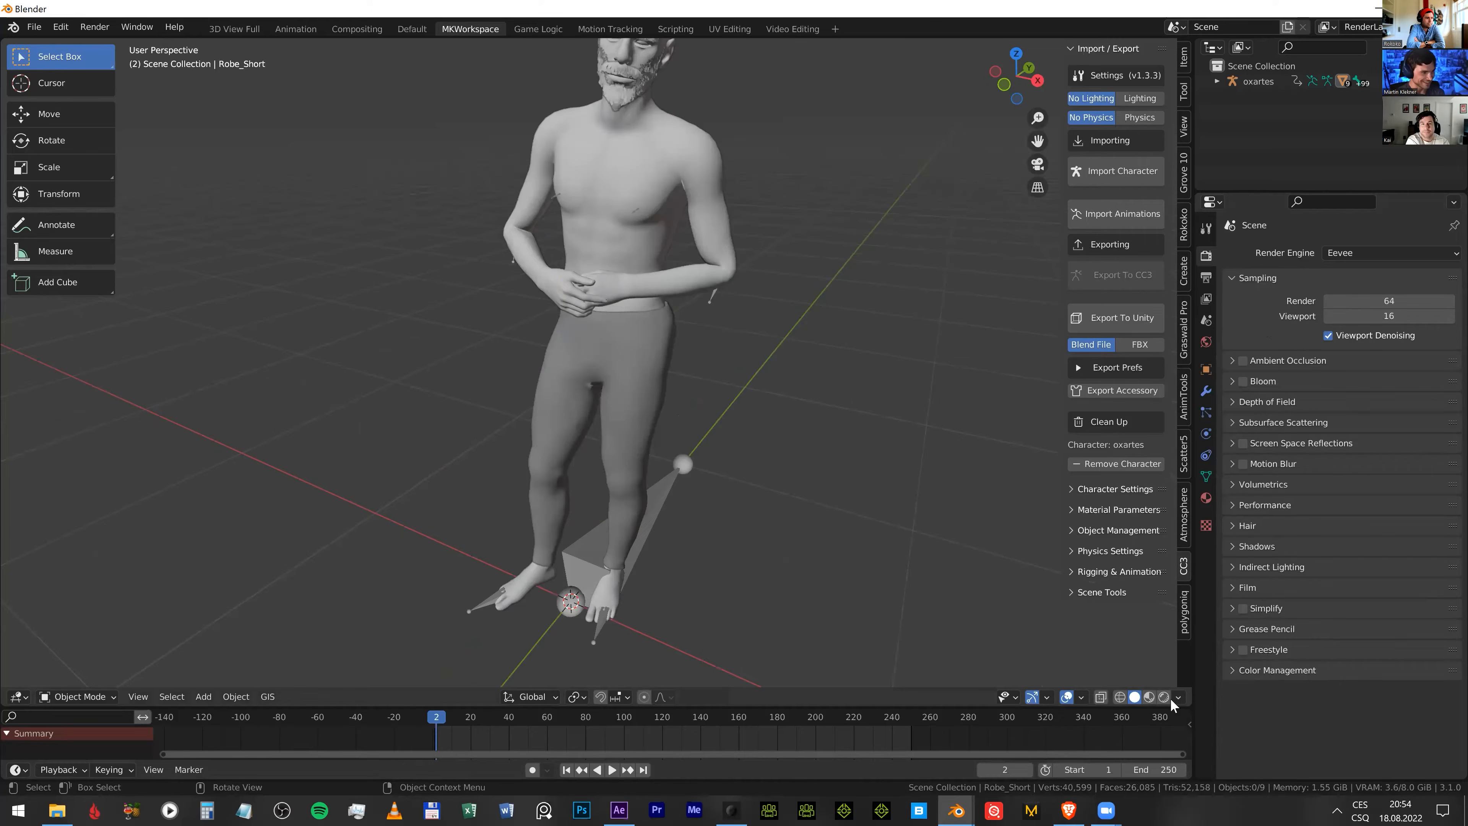
- Switch the viewport to rendered shading and hide the overlays, keeping Eevee as the render engine
{"action": "scroll", "coordinate": [930, 480], "scroll_direction": "down", "scroll_amount": 4}
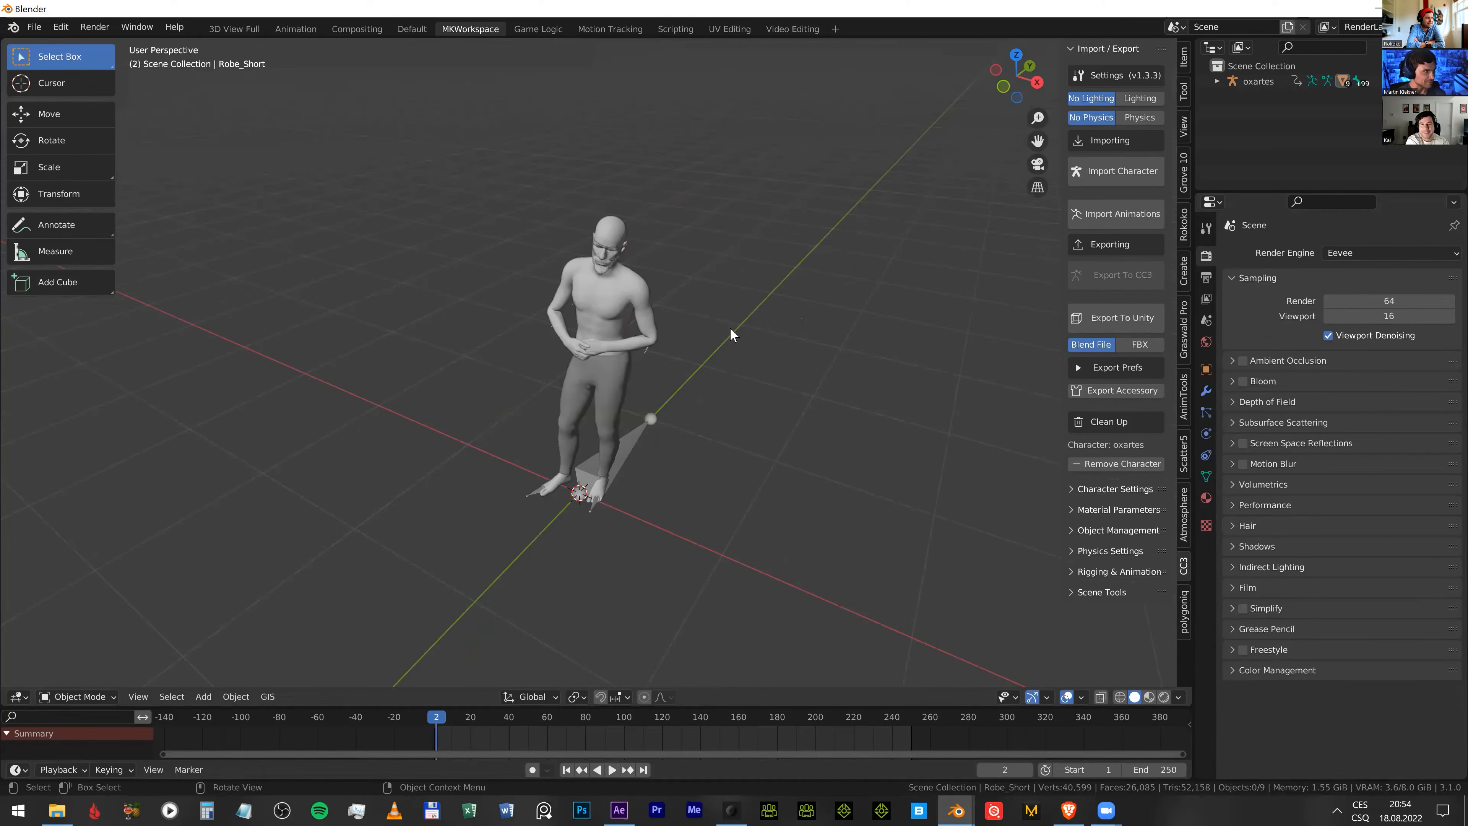
{"action": "left_click", "coordinate": [1164, 696]}
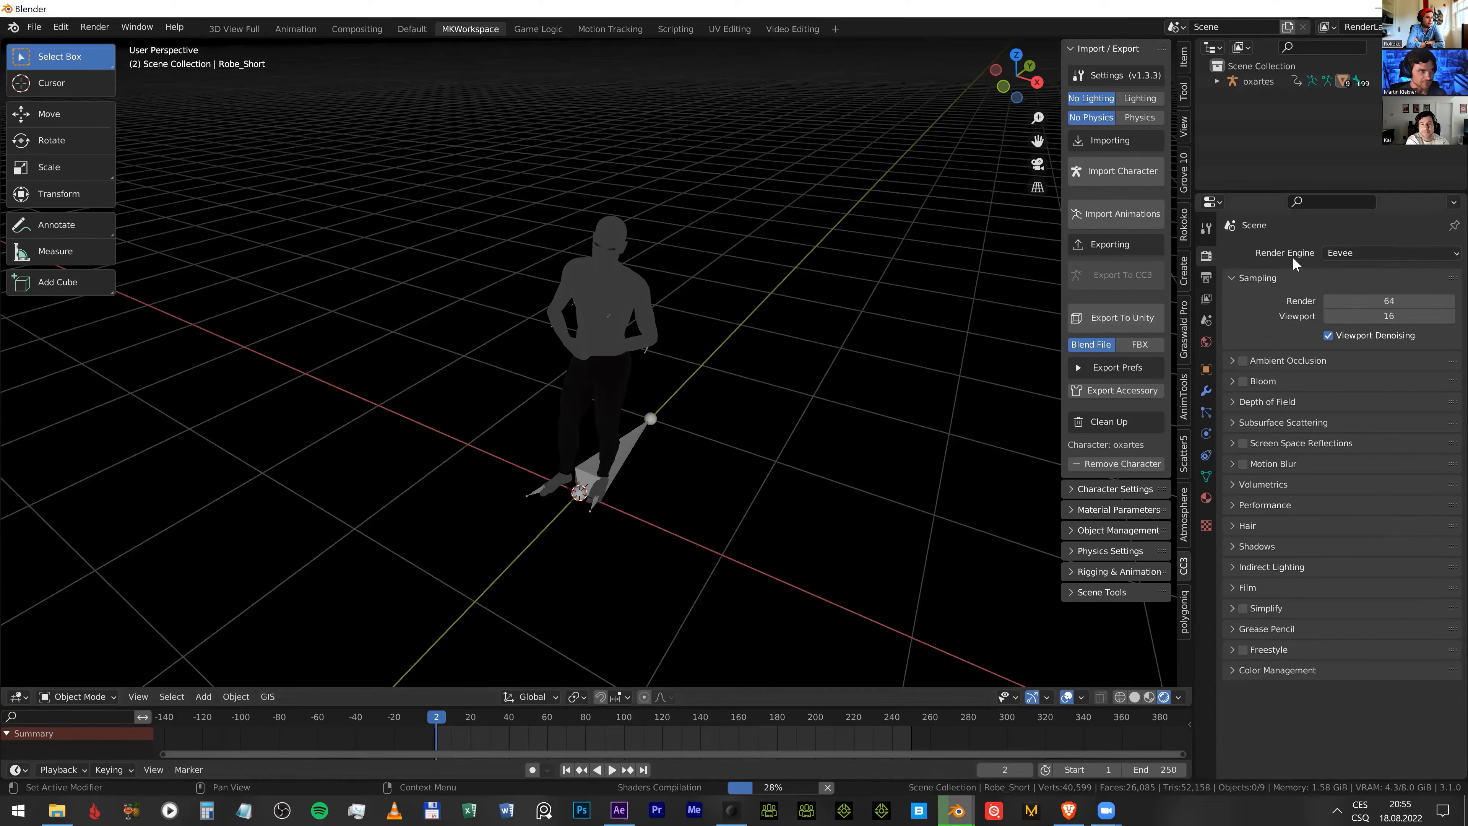
{"action": "left_click", "coordinate": [1068, 697]}
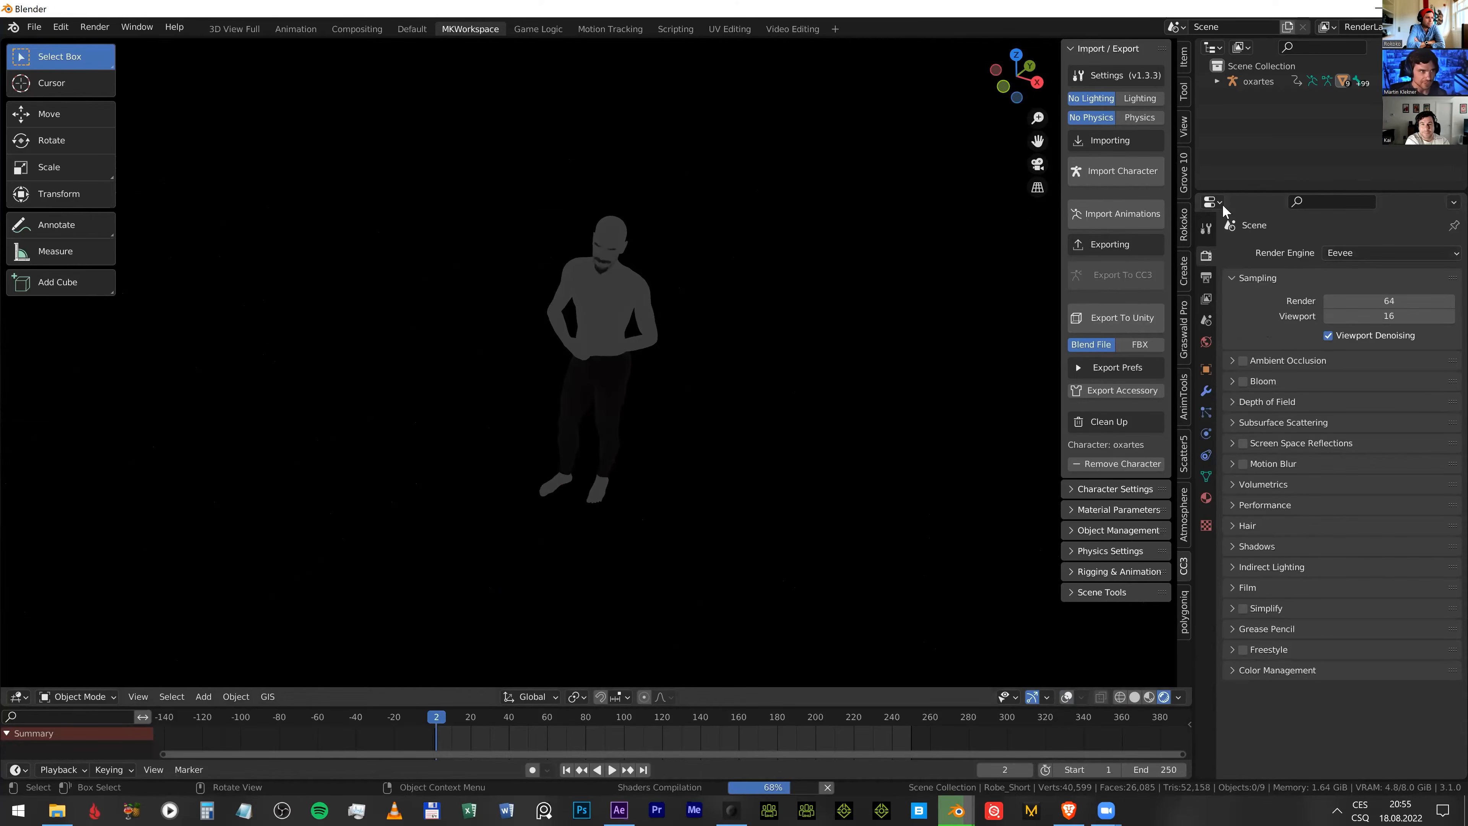
{"action": "left_click", "coordinate": [1375, 255]}
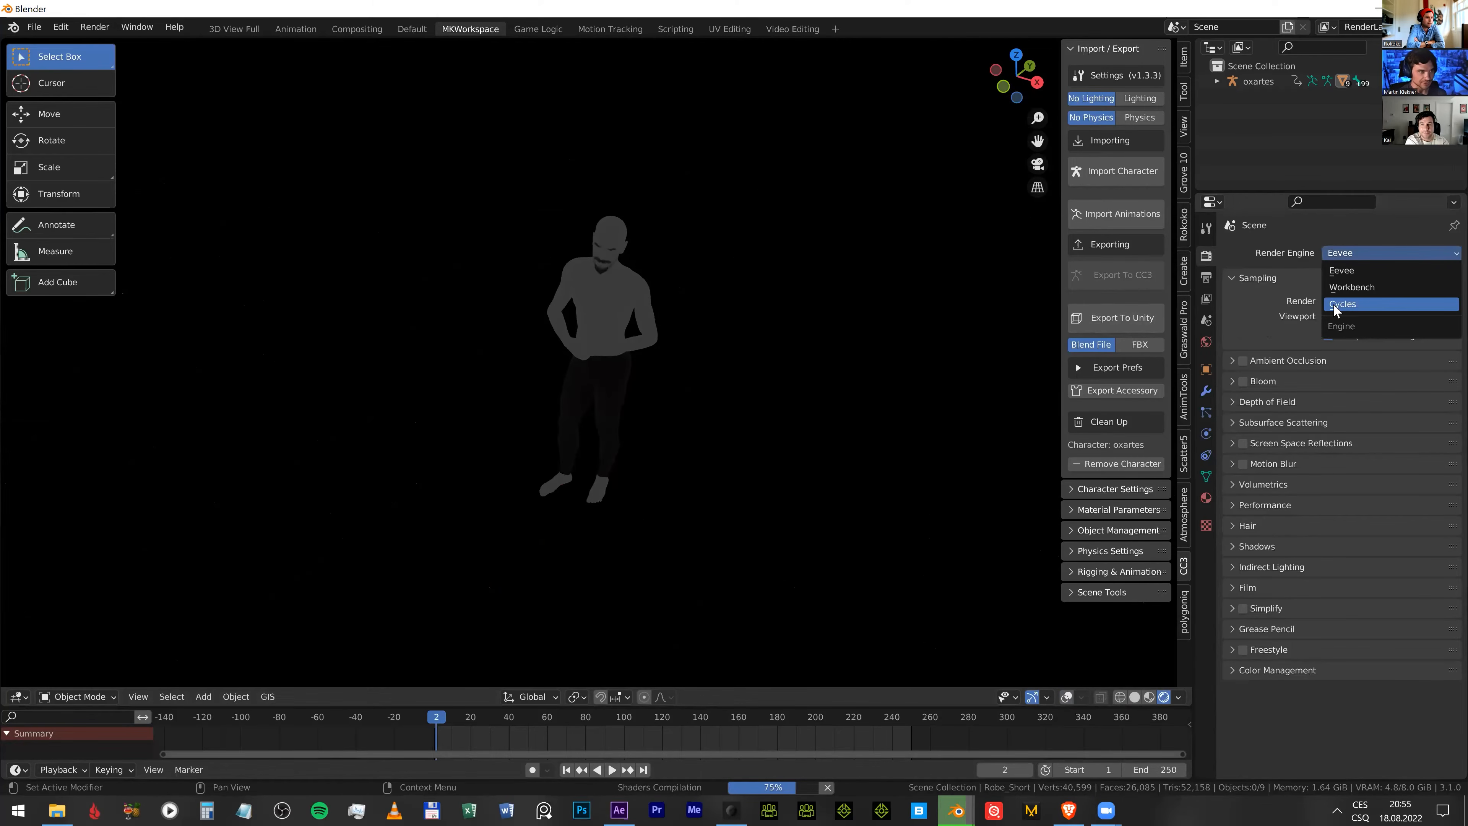
{"action": "left_click", "coordinate": [1285, 232]}
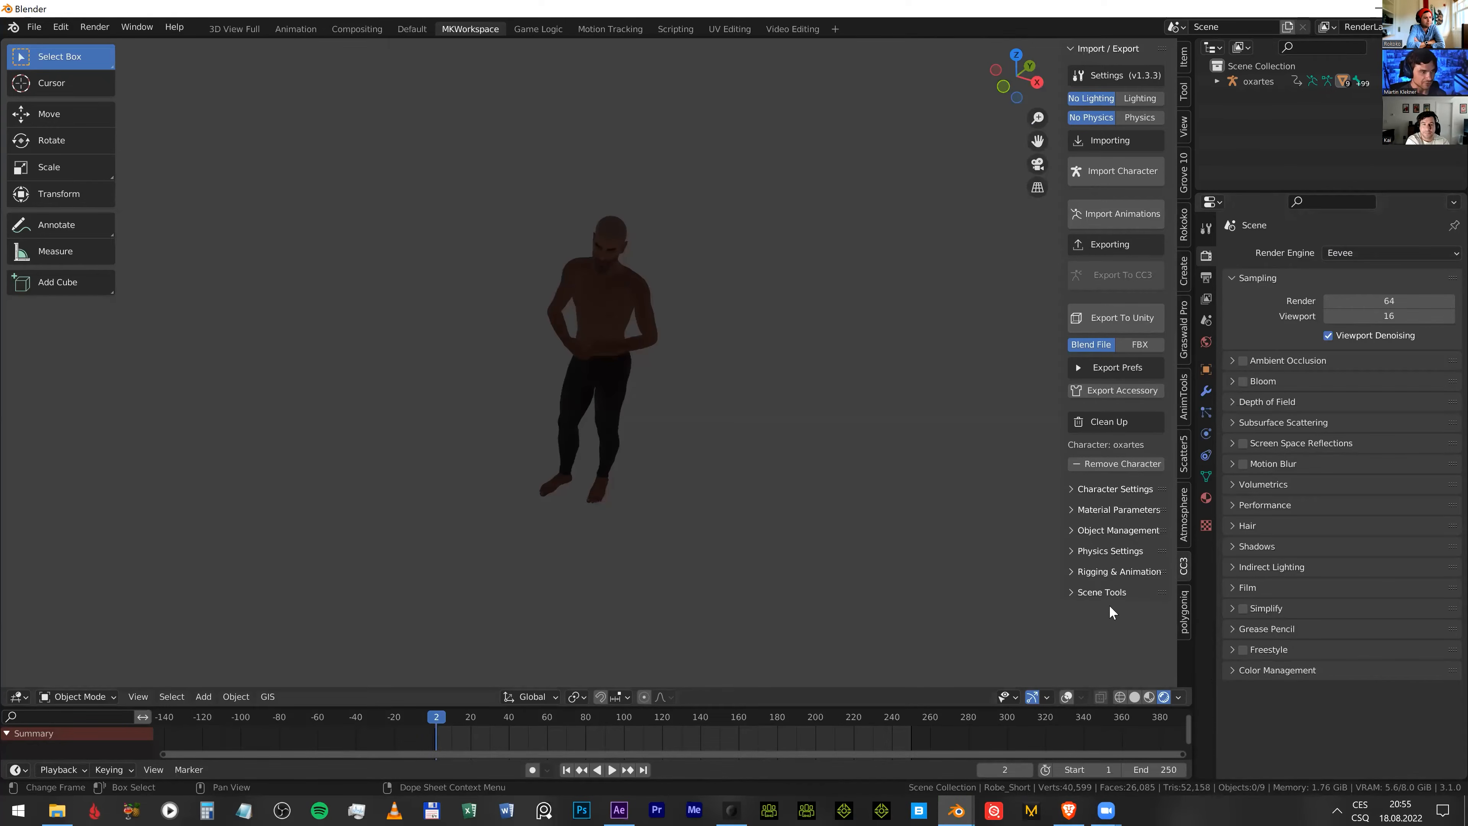
- Turn off Scene World in the rendered viewport shading so the HDRI environment lights the character
{"action": "left_click", "coordinate": [1178, 697]}
{"action": "left_click", "coordinate": [1125, 665]}
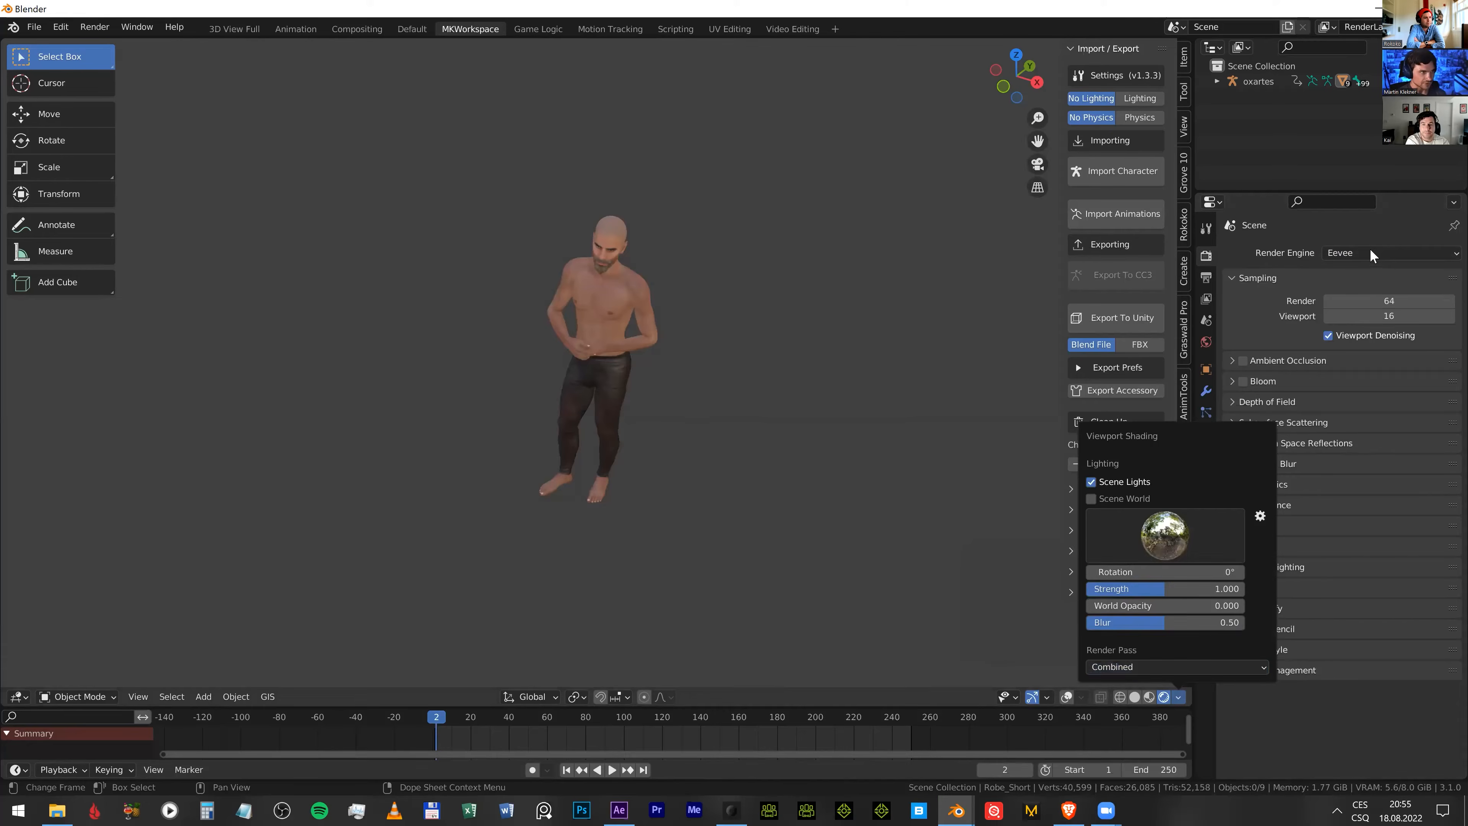
{"action": "left_click", "coordinate": [1344, 253]}
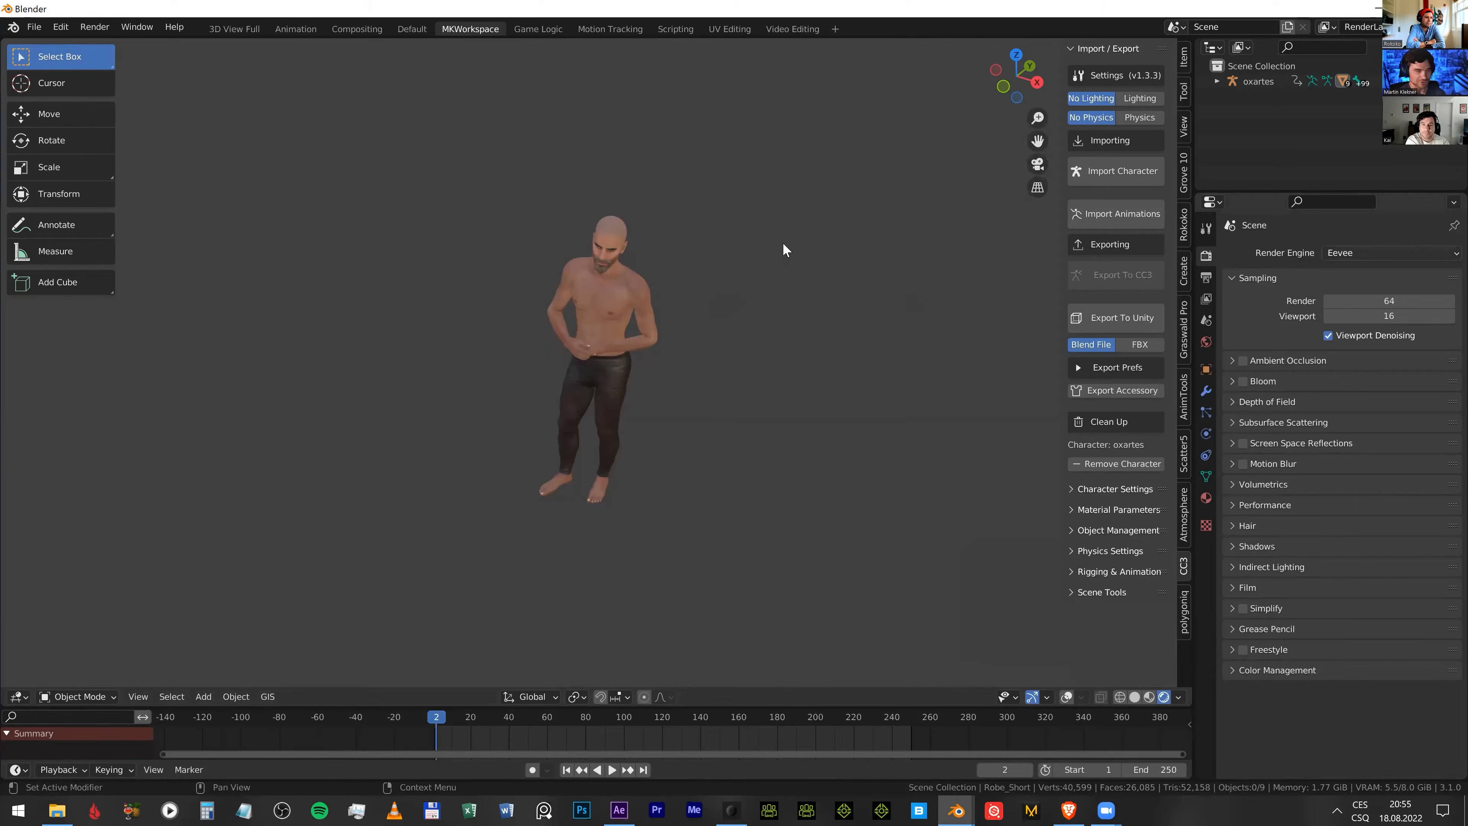
{"action": "scroll", "coordinate": [674, 241], "scroll_direction": "up", "scroll_amount": 5}
{"action": "middle_click_drag", "start_coordinate": [638, 493], "coordinate": [647, 405], "text": "shift"}
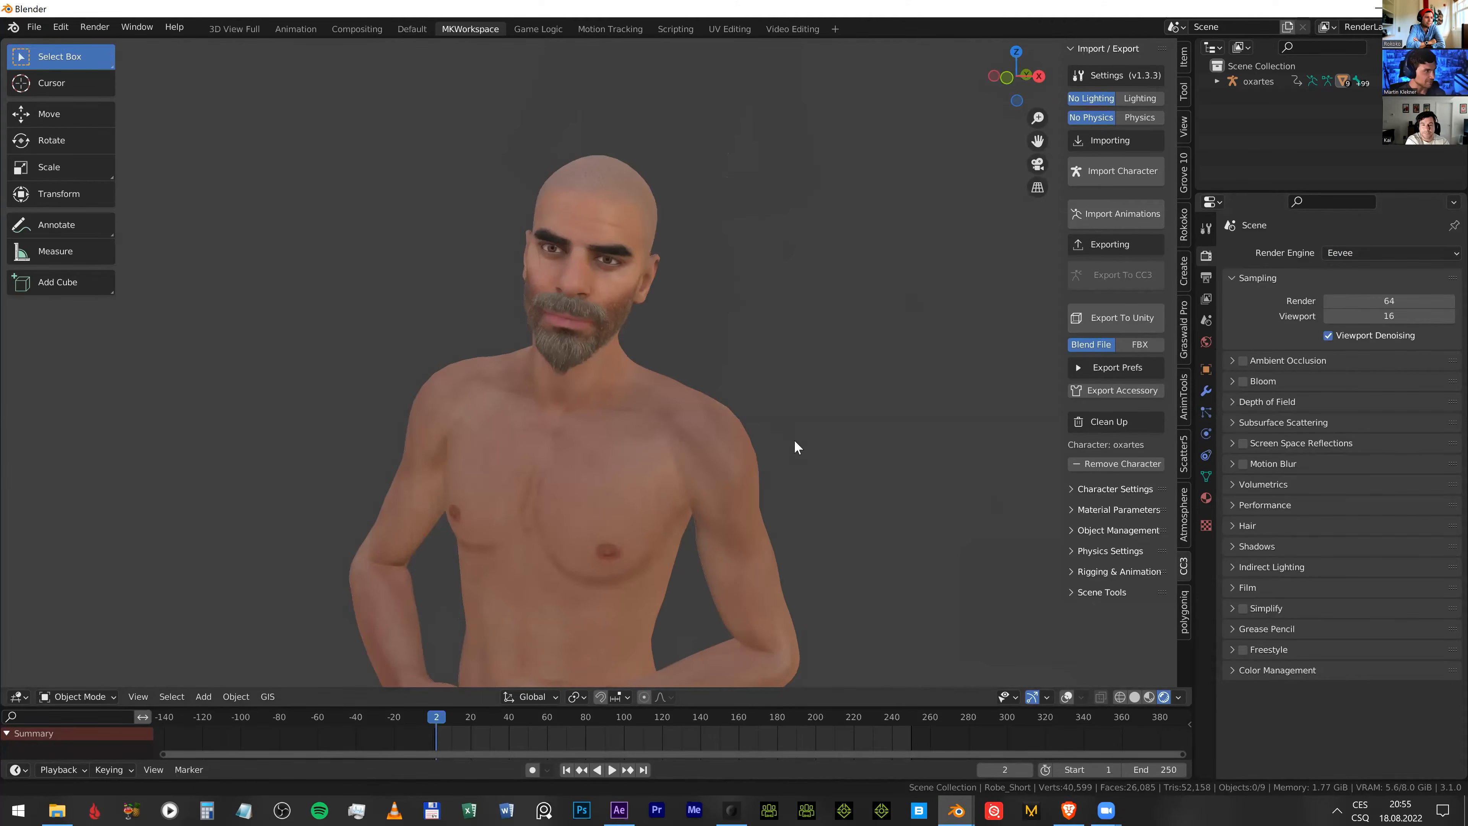
- Enable Ambient Occlusion and Screen Space Reflections in the Eevee render settings after inspecting the character's face
{"action": "scroll", "coordinate": [810, 422], "scroll_direction": "up", "scroll_amount": 6}
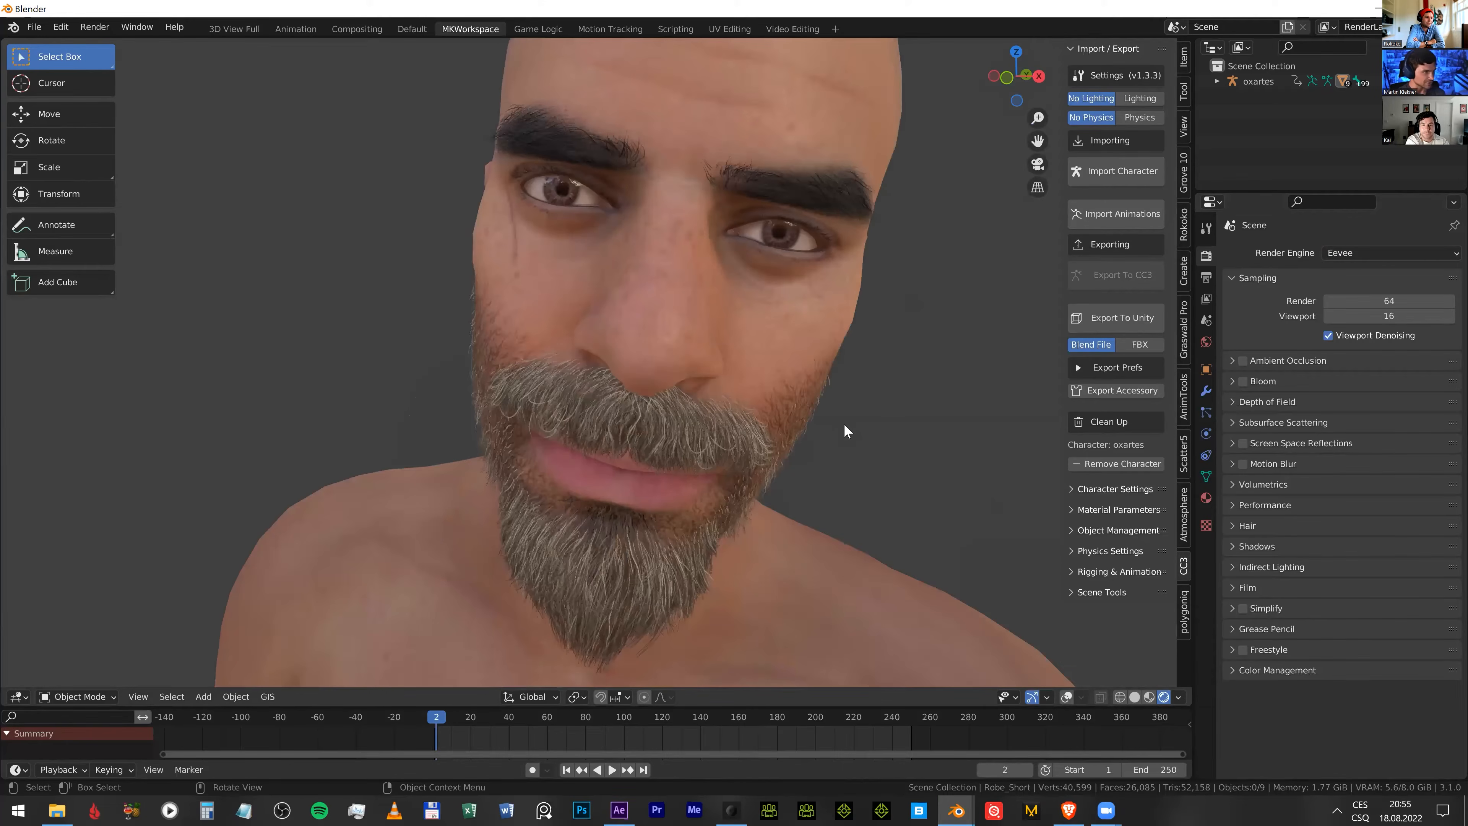
{"action": "scroll", "coordinate": [845, 431], "scroll_direction": "down", "scroll_amount": 6}
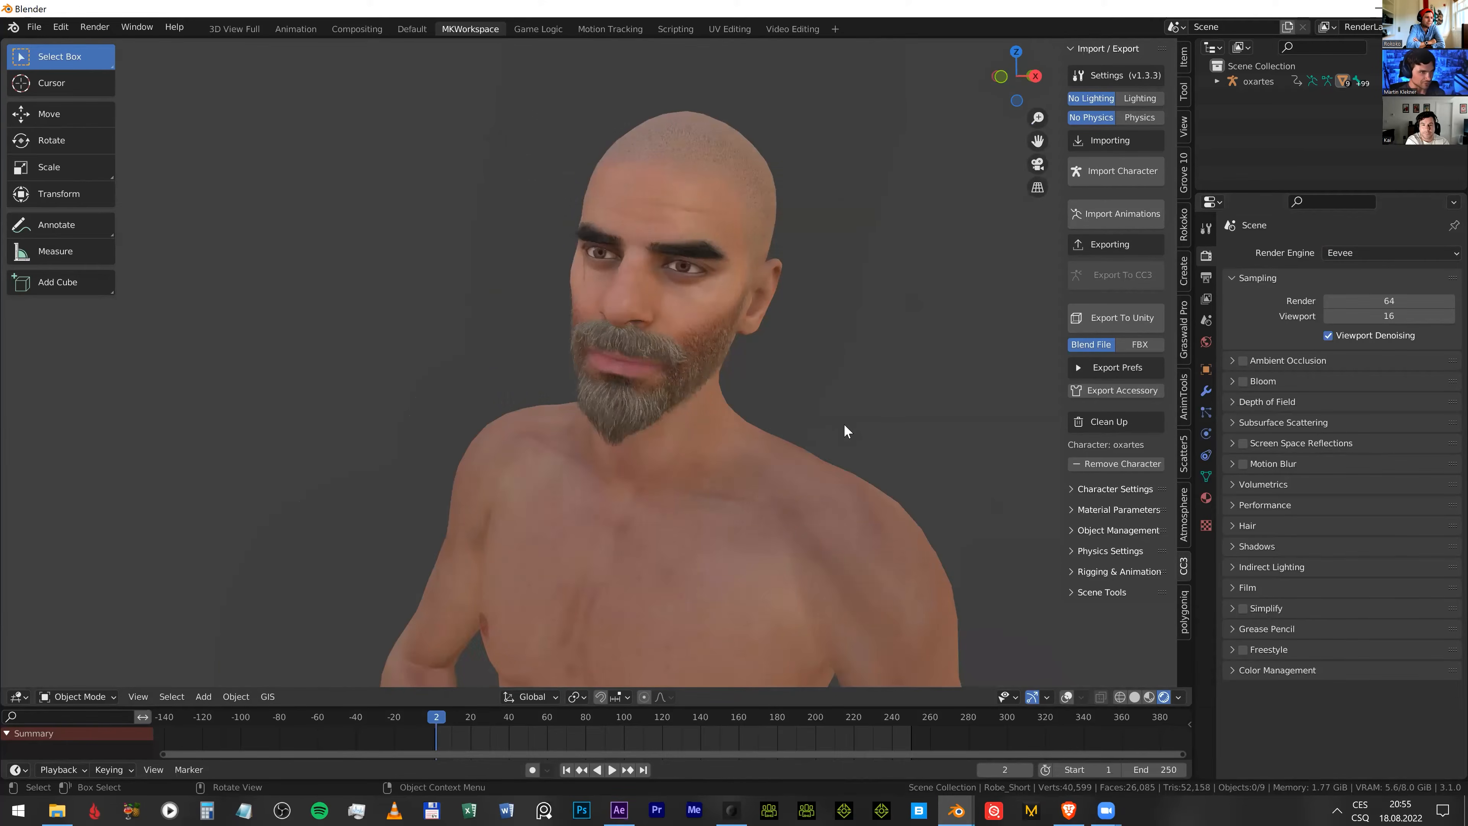
{"action": "left_click", "coordinate": [1242, 360]}
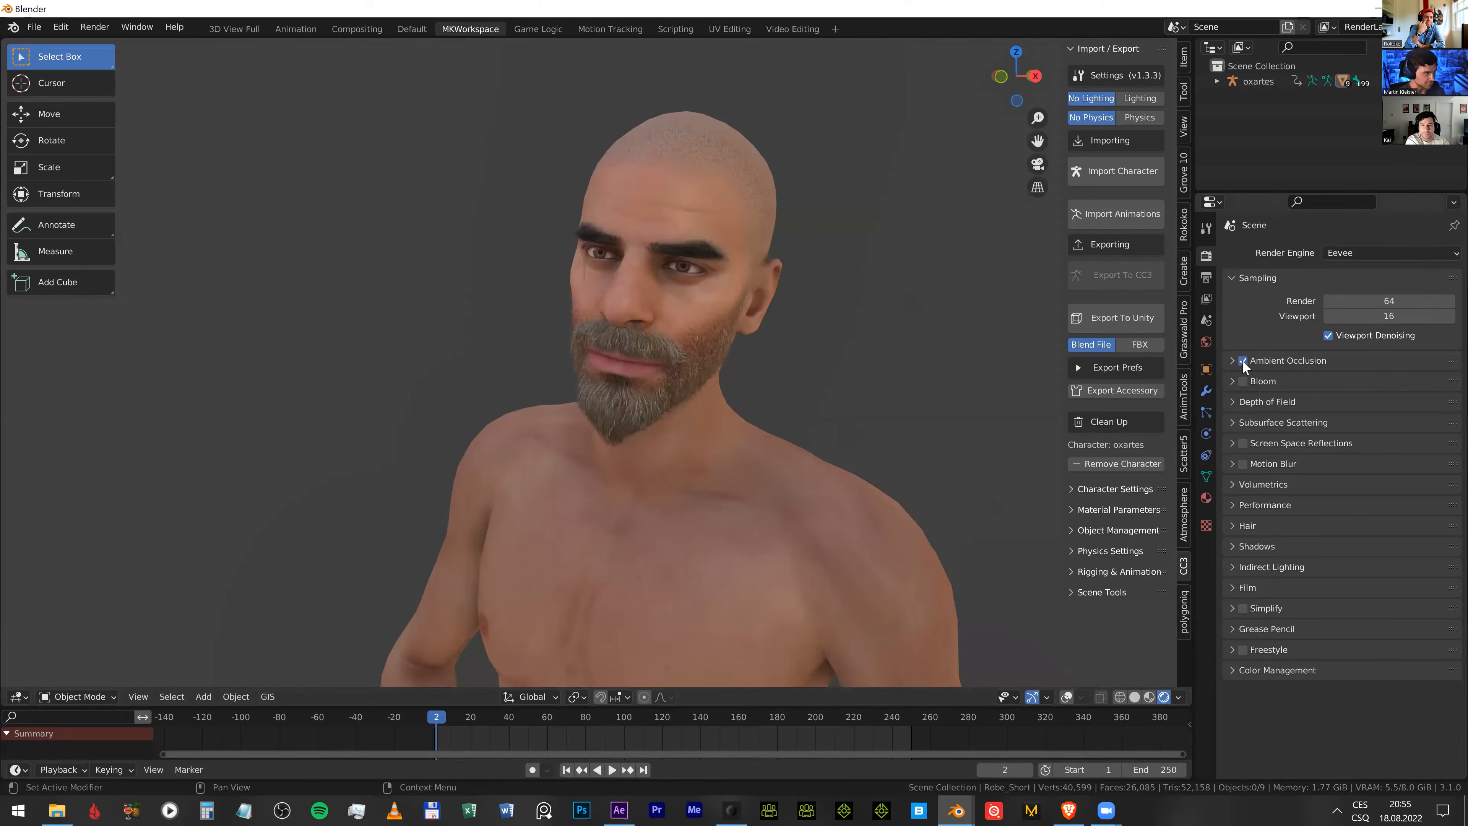
{"action": "left_click", "coordinate": [1243, 443]}
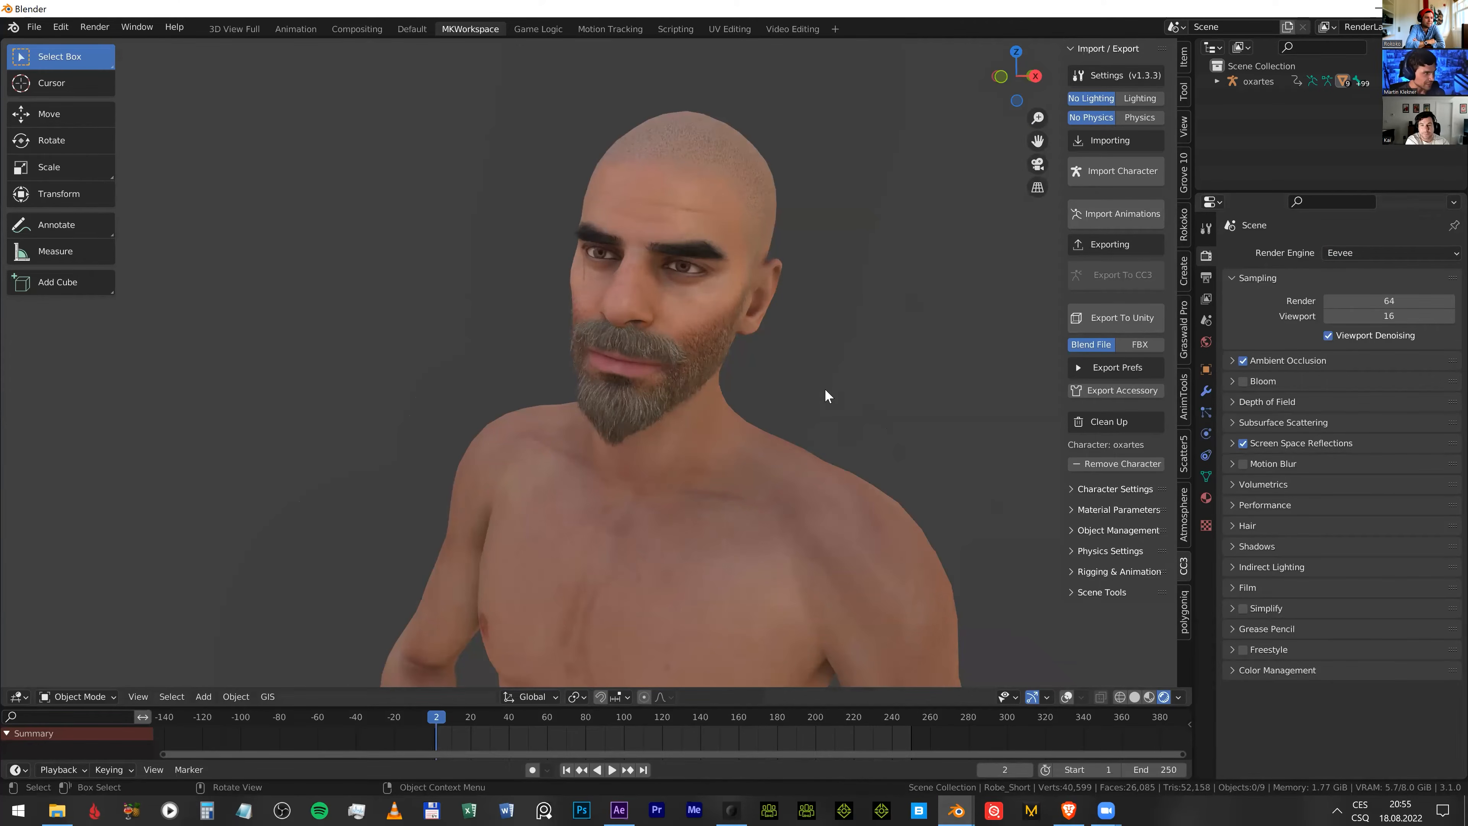
- Try the sunny field HDRI for the rendered viewport lighting and settle on the dark tunnel-like environment
{"action": "scroll", "coordinate": [825, 387], "scroll_direction": "down", "scroll_amount": 2}
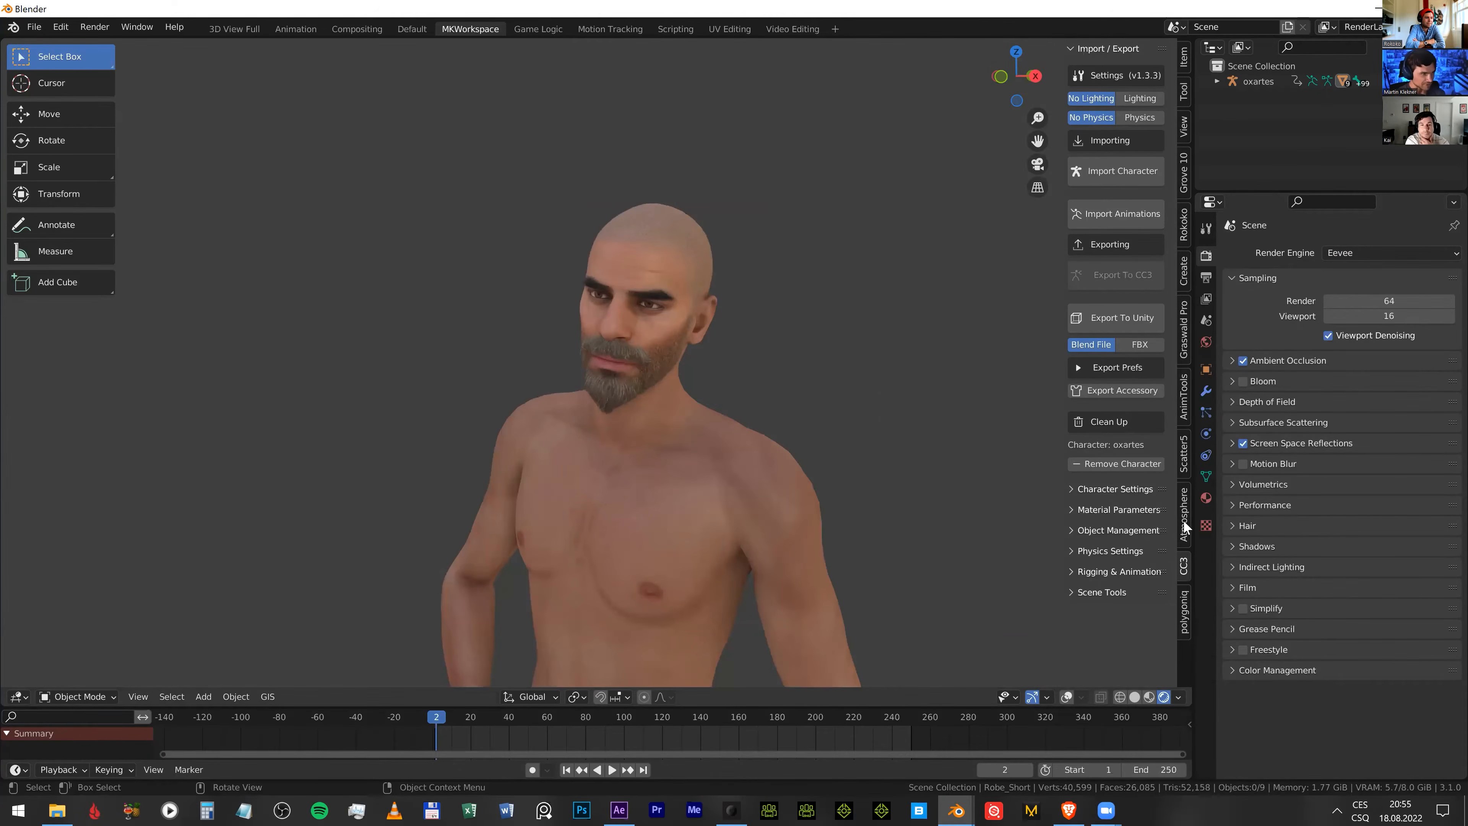
{"action": "left_click", "coordinate": [1179, 697]}
{"action": "left_click", "coordinate": [1164, 535]}
{"action": "left_click", "coordinate": [1216, 591]}
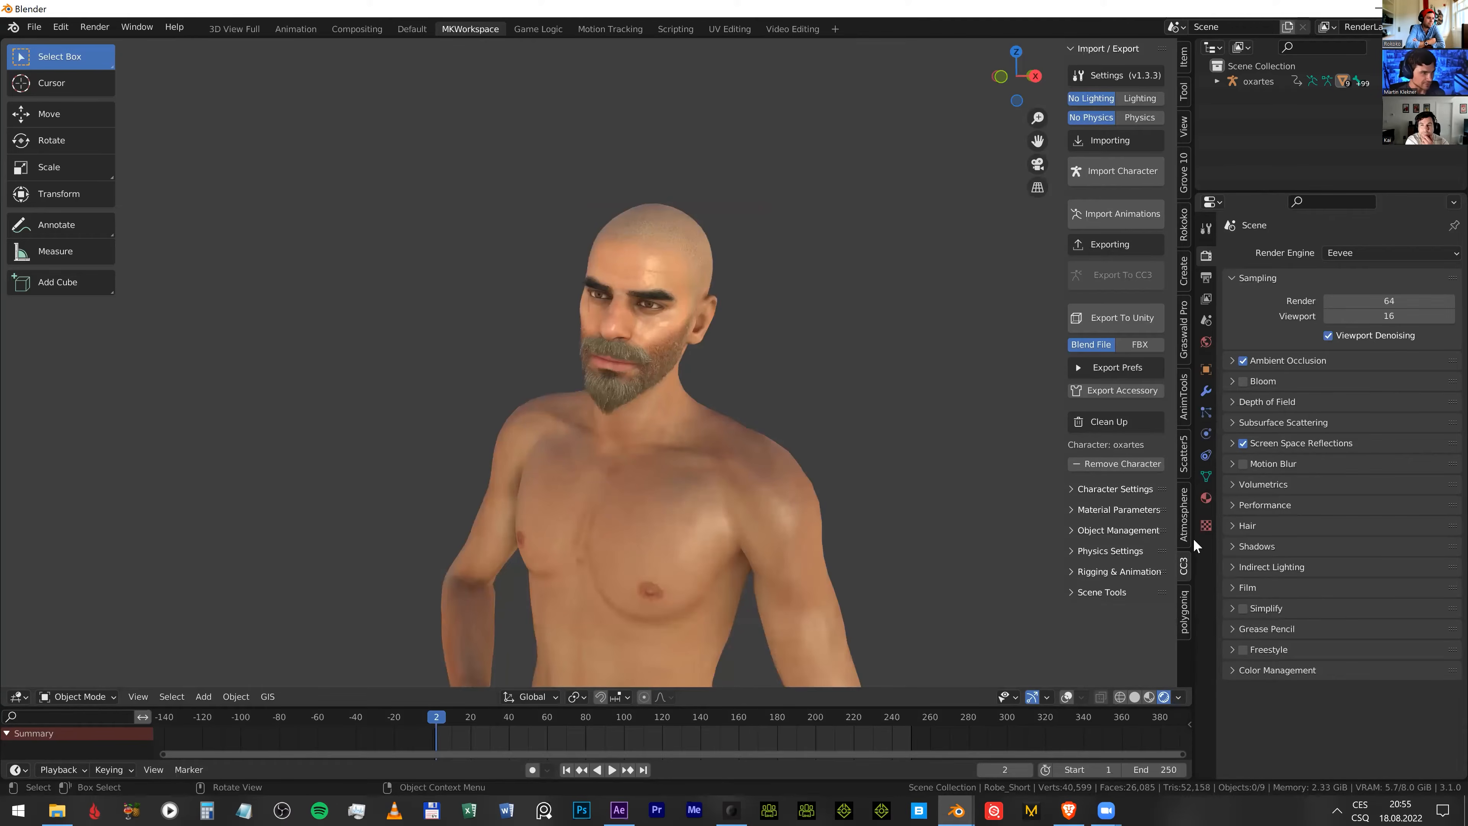
{"action": "left_click", "coordinate": [1178, 697]}
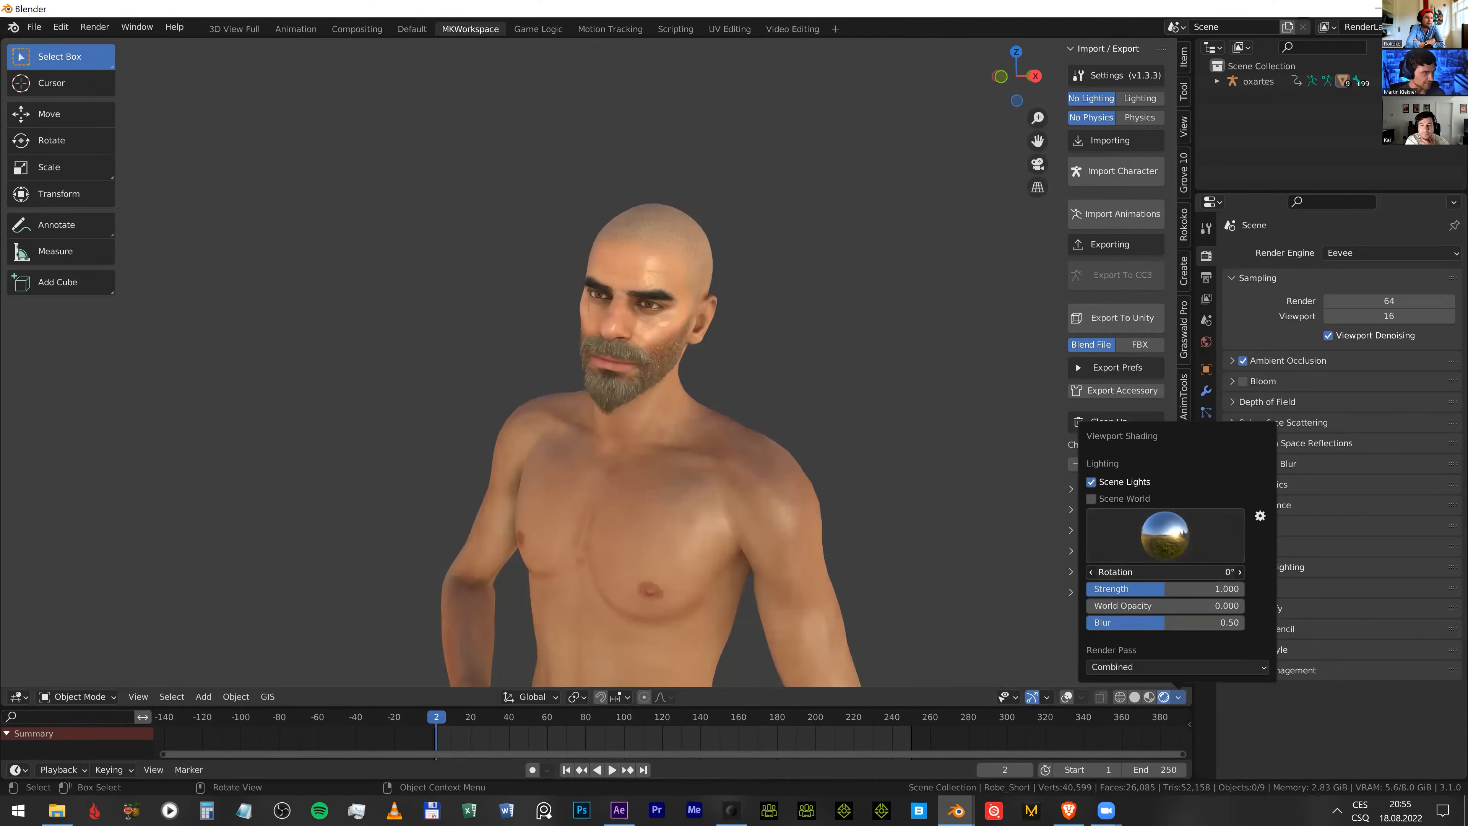
{"action": "left_click", "coordinate": [1165, 535]}
{"action": "left_click", "coordinate": [1173, 590]}
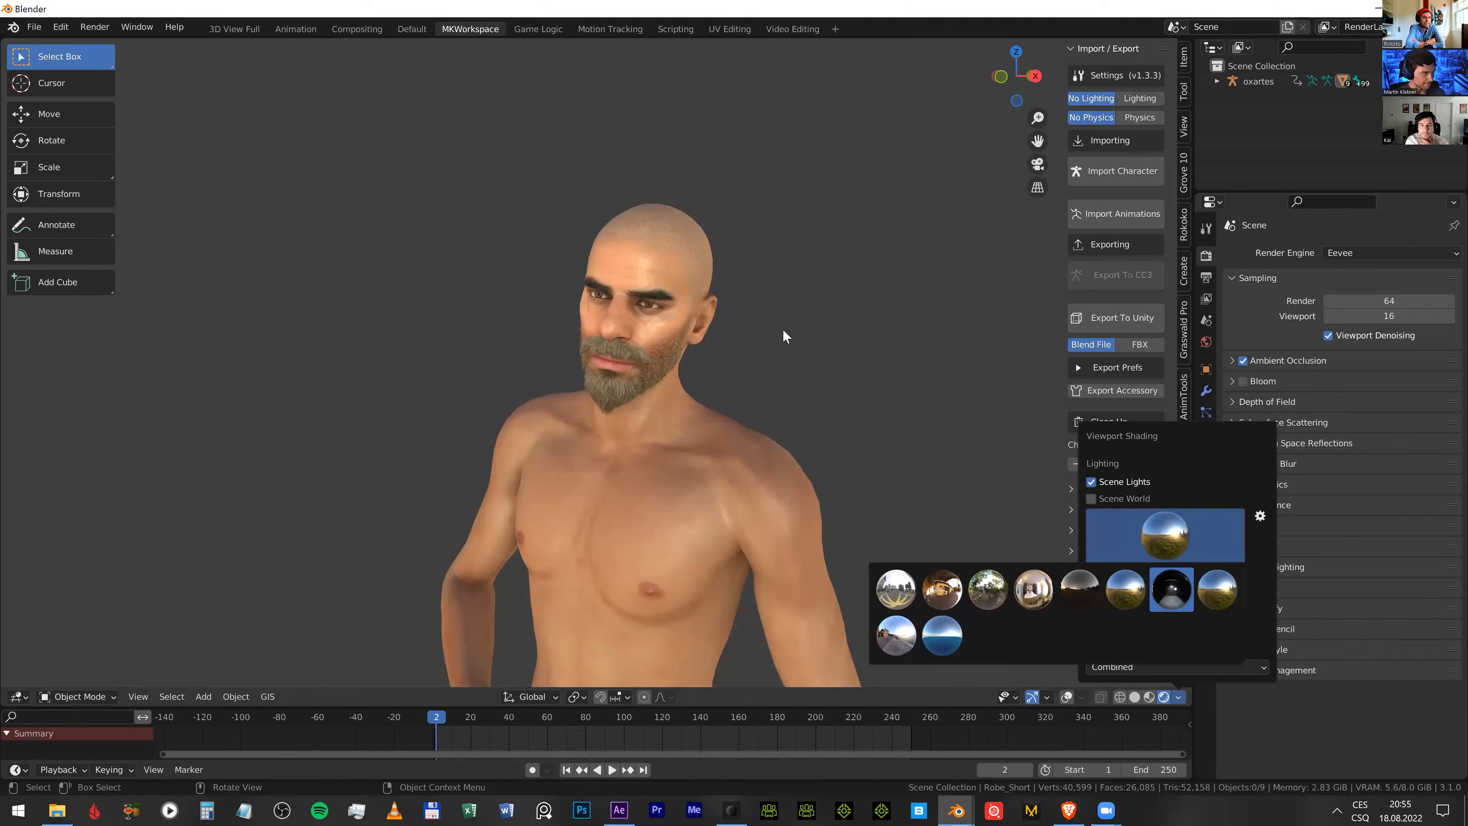
- Add a Sun light, rotate it about 17° and set its strength to 2
{"action": "key", "text": "shift+a"}
{"action": "mouse_move", "coordinate": [752, 515]}
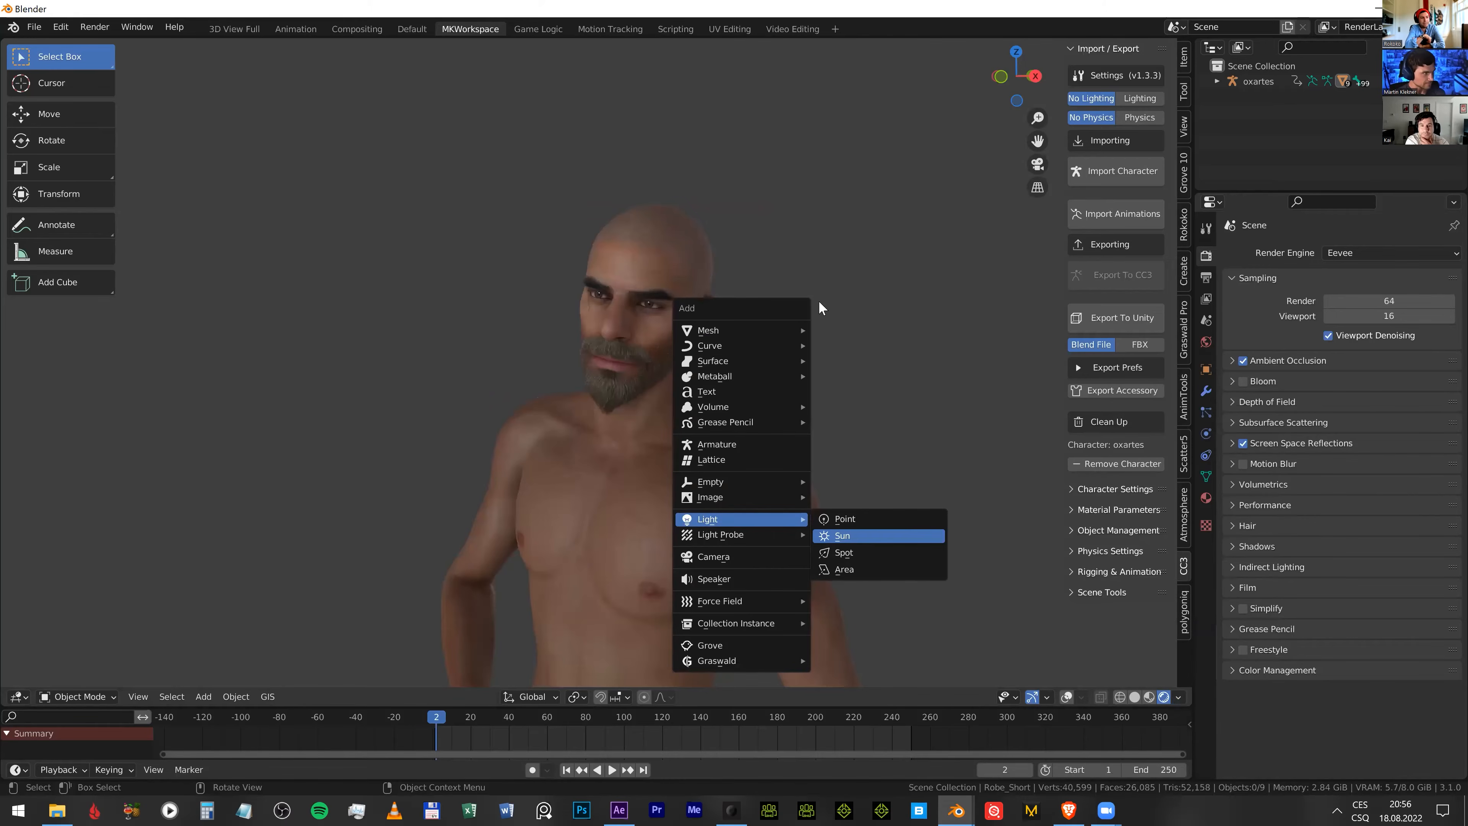
{"action": "left_click", "coordinate": [885, 532]}
{"action": "key", "text": "r"}
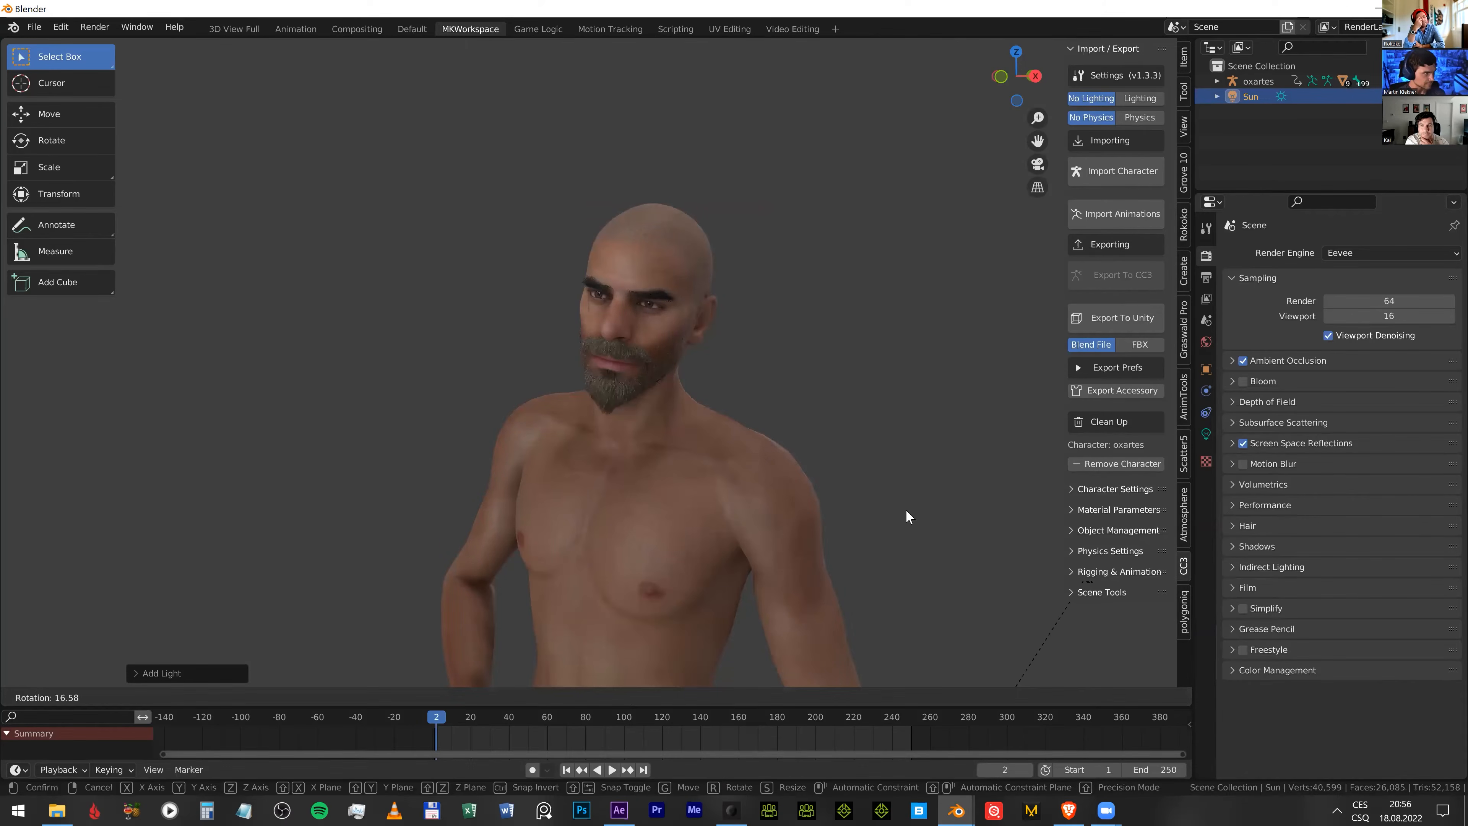
{"action": "left_click", "coordinate": [907, 515]}
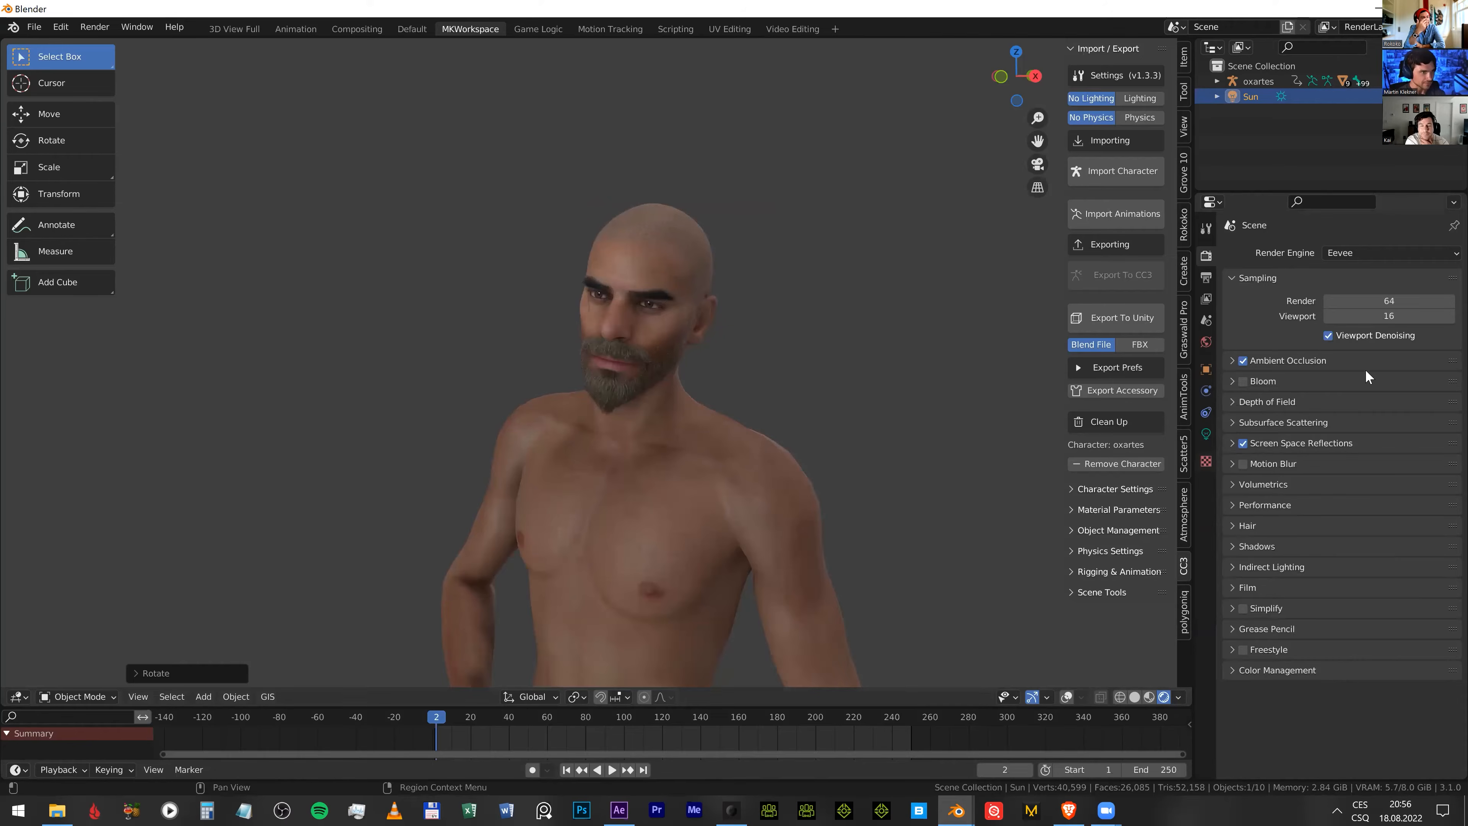
{"action": "left_click", "coordinate": [1207, 434]}
{"action": "scroll", "coordinate": [888, 442], "scroll_direction": "up", "scroll_amount": 2}
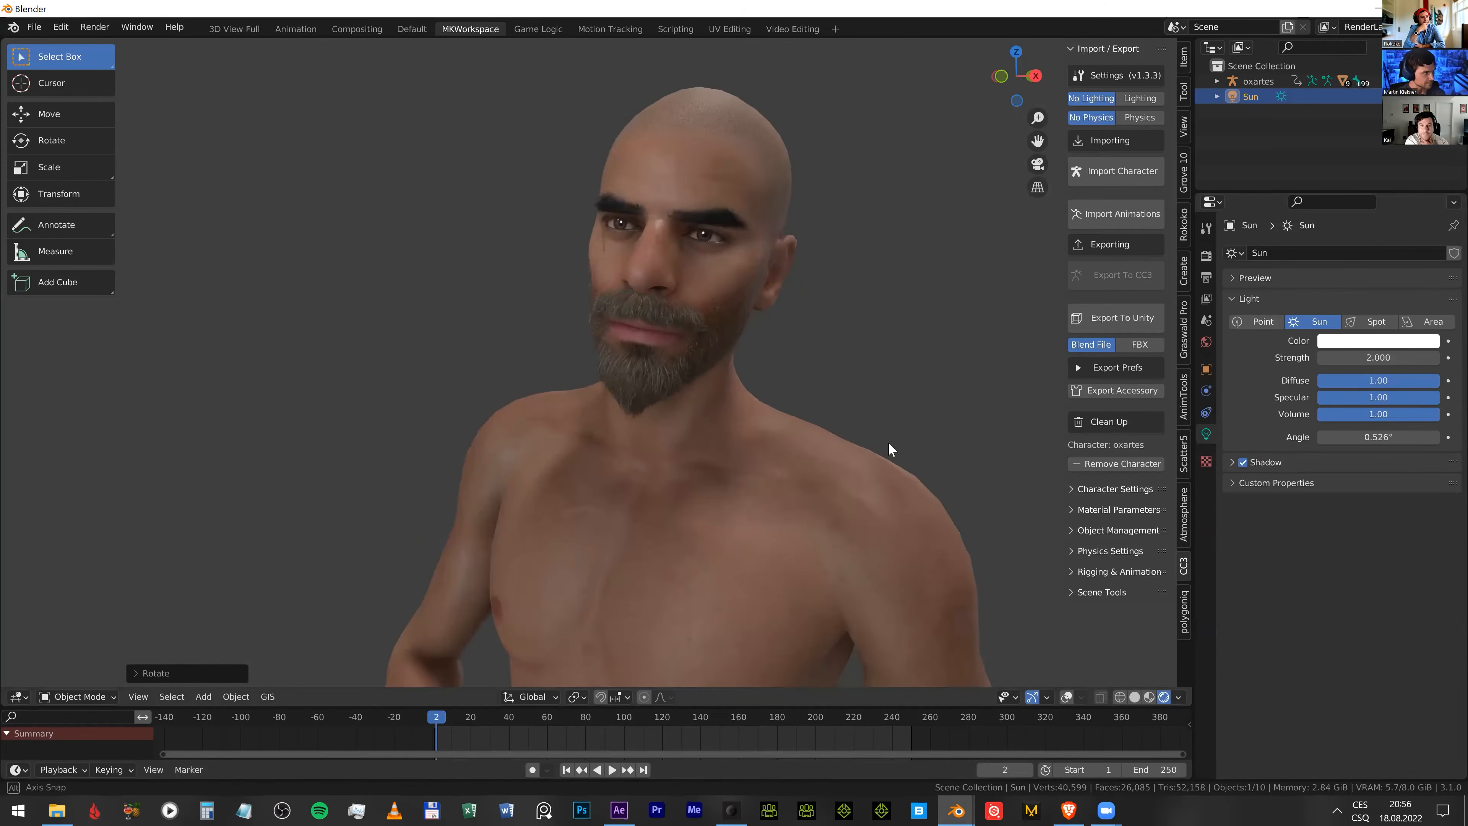
- Select the character's body and examine the lit character both close up and at nearly full length
{"action": "left_click", "coordinate": [889, 444]}
{"action": "scroll", "coordinate": [889, 444], "scroll_direction": "up", "scroll_amount": 3}
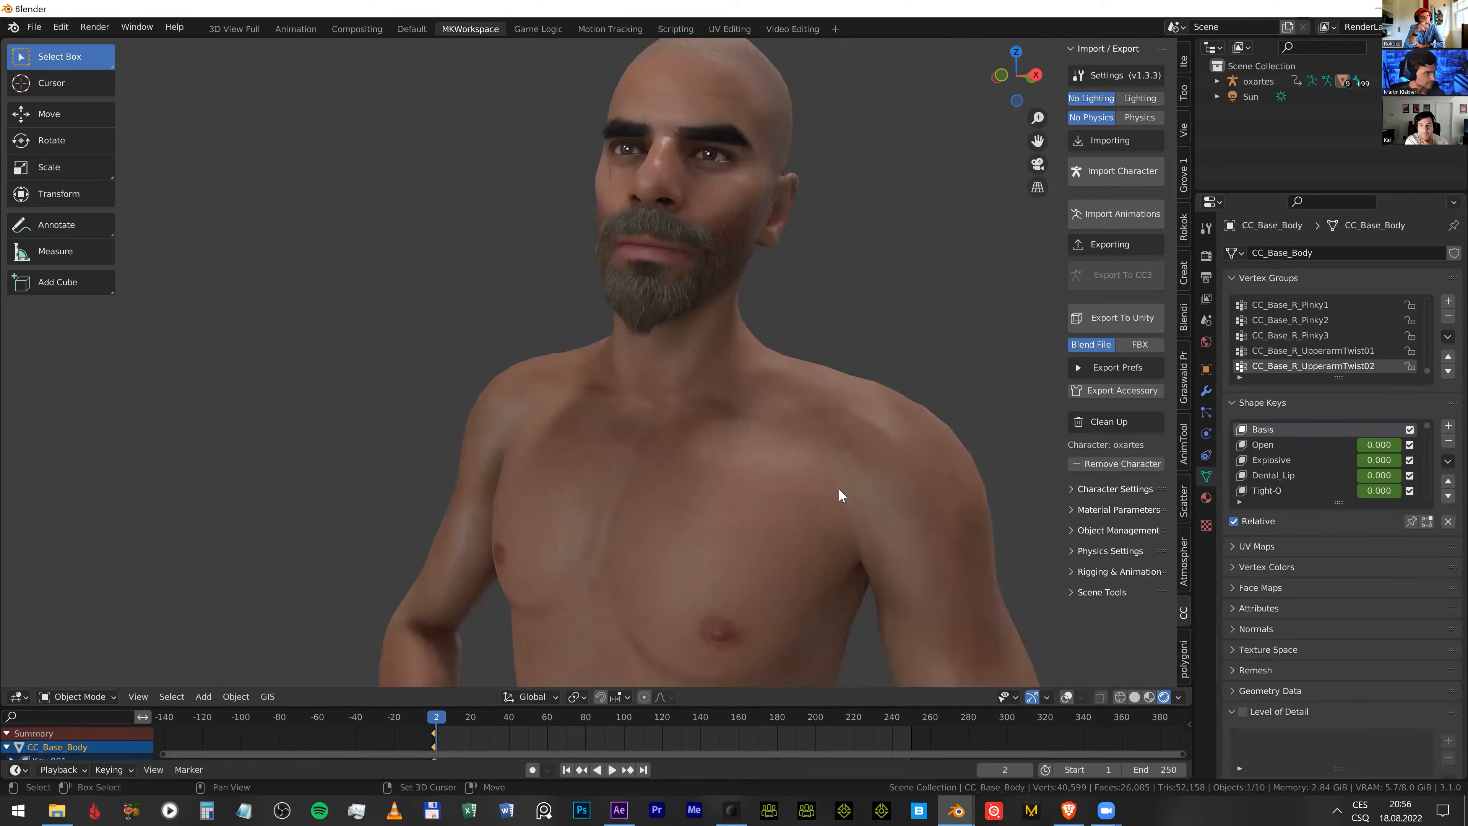
{"action": "scroll", "coordinate": [843, 483], "scroll_direction": "down", "scroll_amount": 6}
{"action": "scroll", "coordinate": [824, 485], "scroll_direction": "down", "scroll_amount": 2}
{"action": "scroll", "coordinate": [833, 451], "scroll_direction": "up", "scroll_amount": 2}
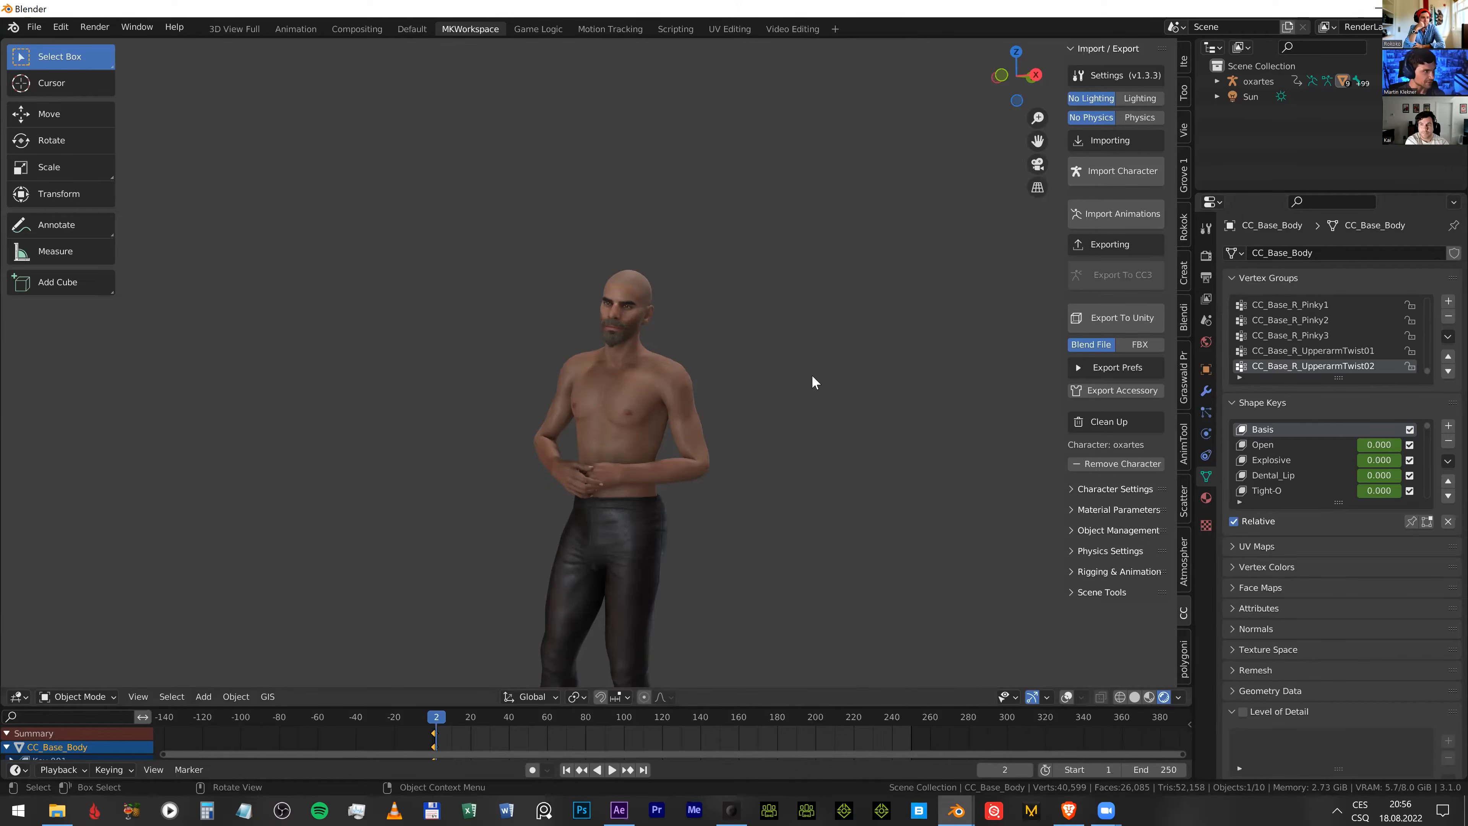
{"action": "middle_click_drag", "start_coordinate": [852, 379], "coordinate": [802, 368]}
{"action": "scroll", "coordinate": [803, 367], "scroll_direction": "up", "scroll_amount": 3}
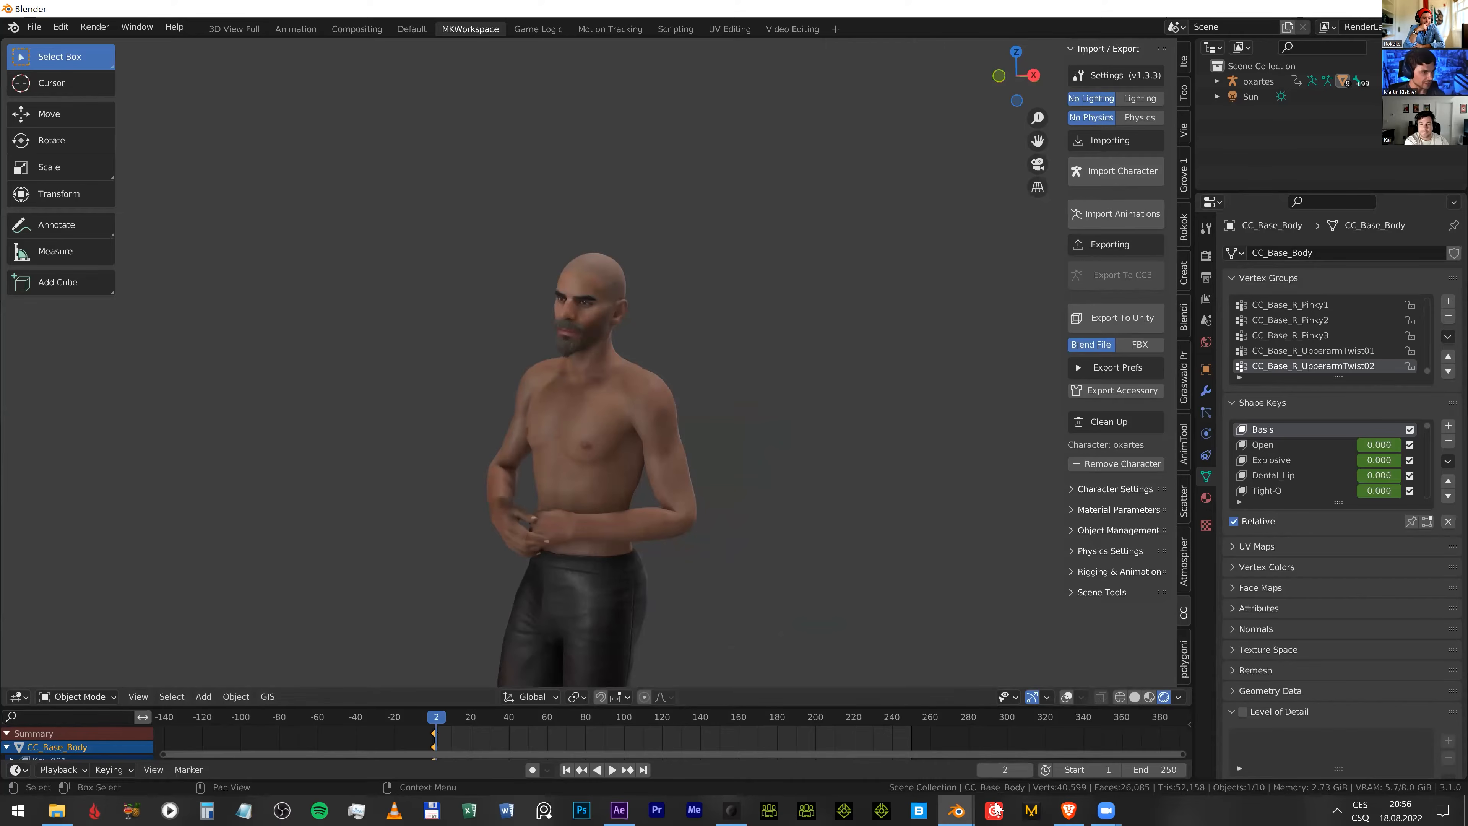
- Switch to the hob_punch_005.blend scene and preview the two fighters in rendered shading with the overlays hidden
{"action": "mouse_move", "coordinate": [958, 808]}
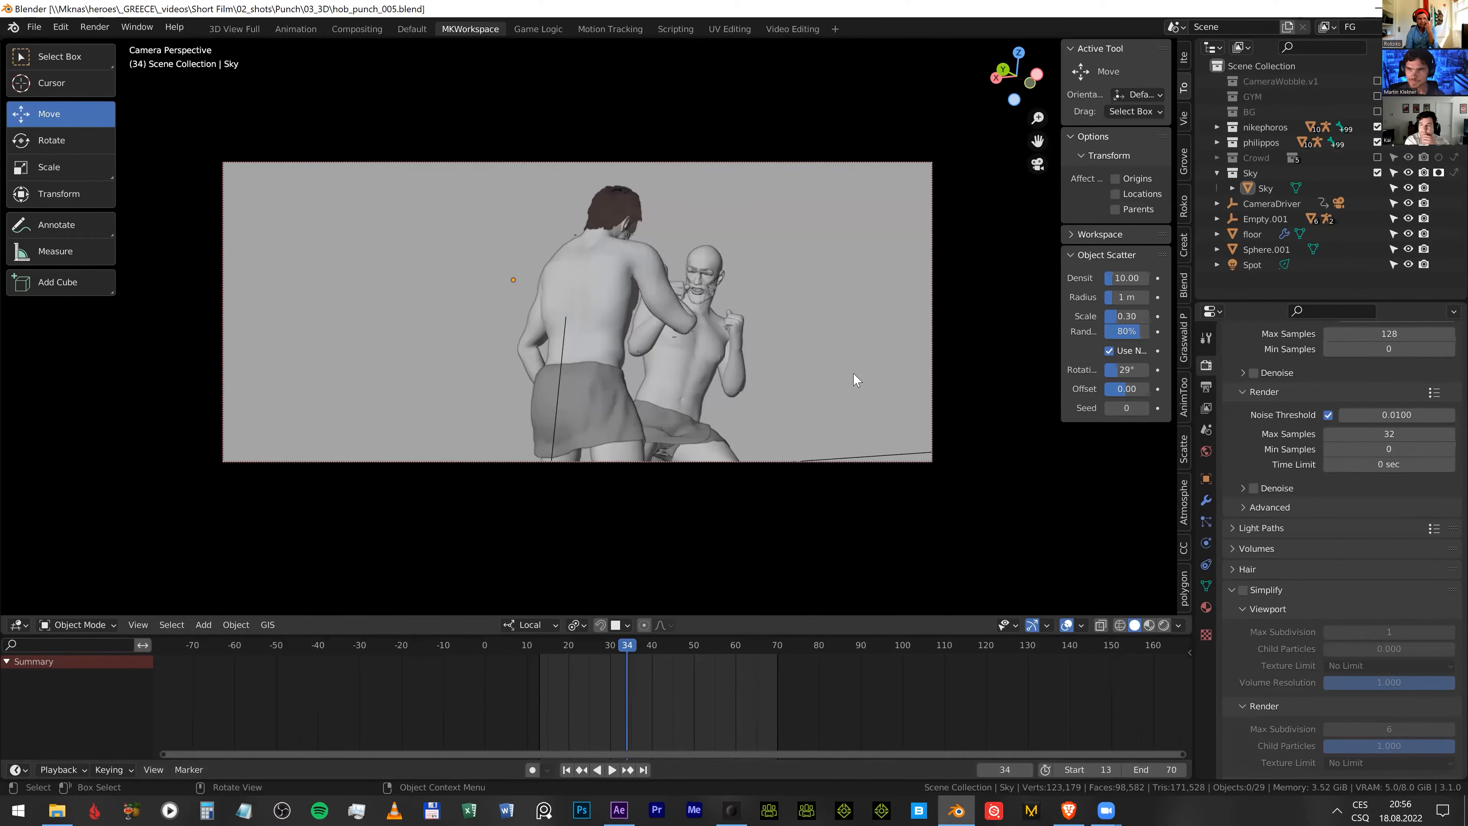
{"action": "scroll", "coordinate": [855, 380], "scroll_direction": "up", "scroll_amount": 1}
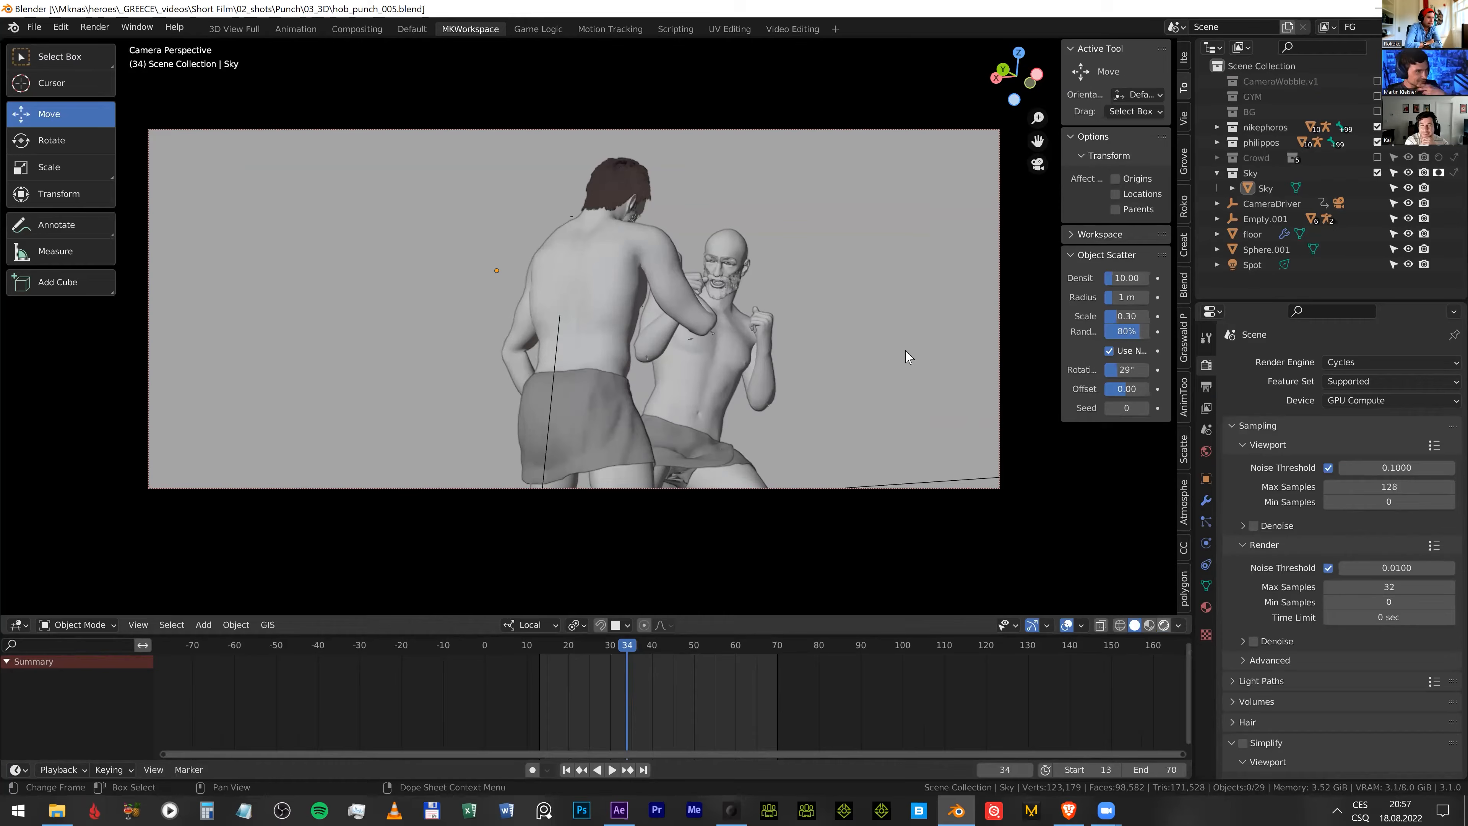
{"action": "key", "text": "shift+z"}
{"action": "left_click", "coordinate": [1045, 625]}
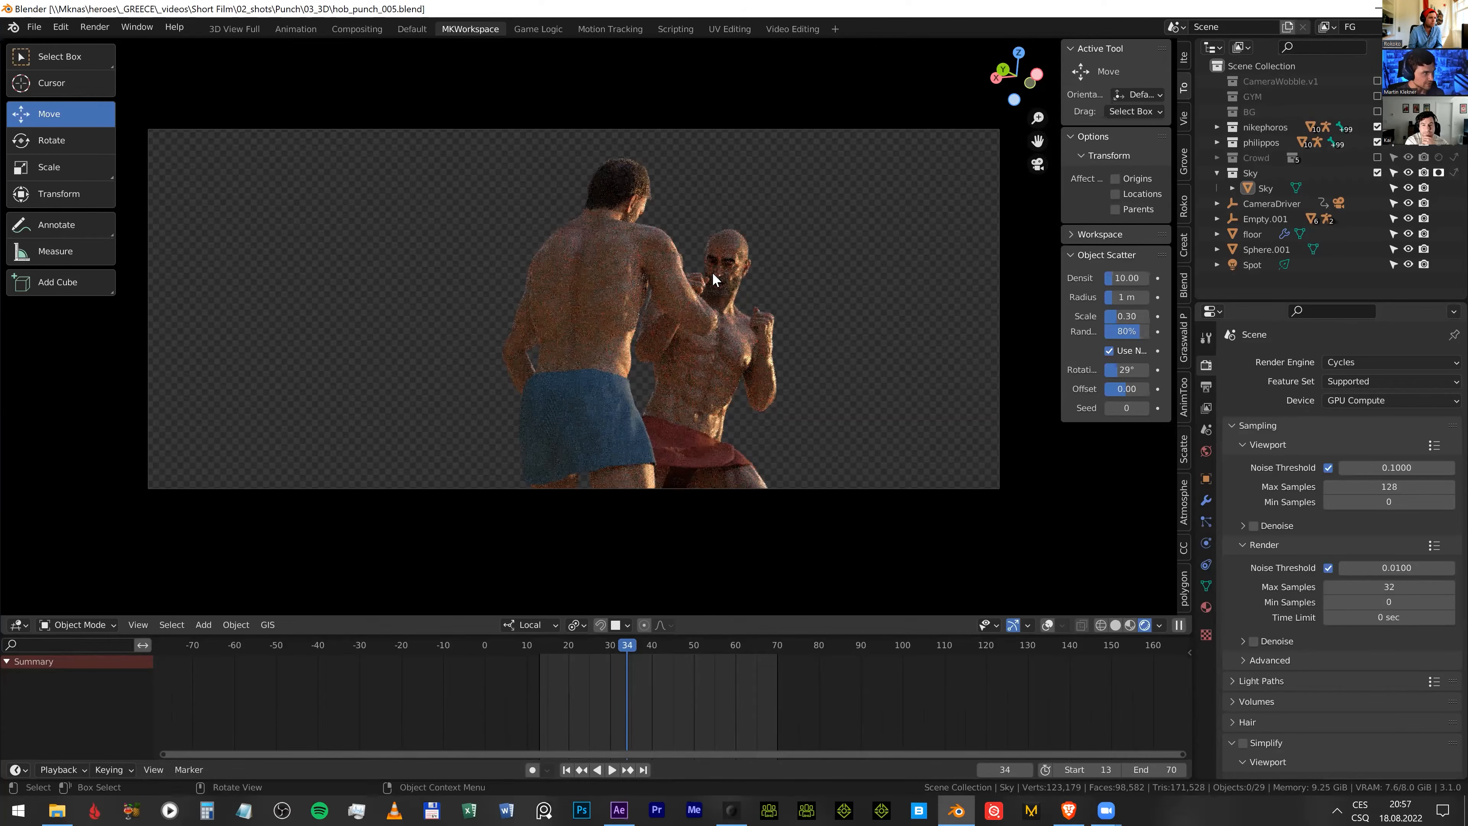
{"action": "middle_click_drag", "start_coordinate": [712, 272], "coordinate": [766, 280]}
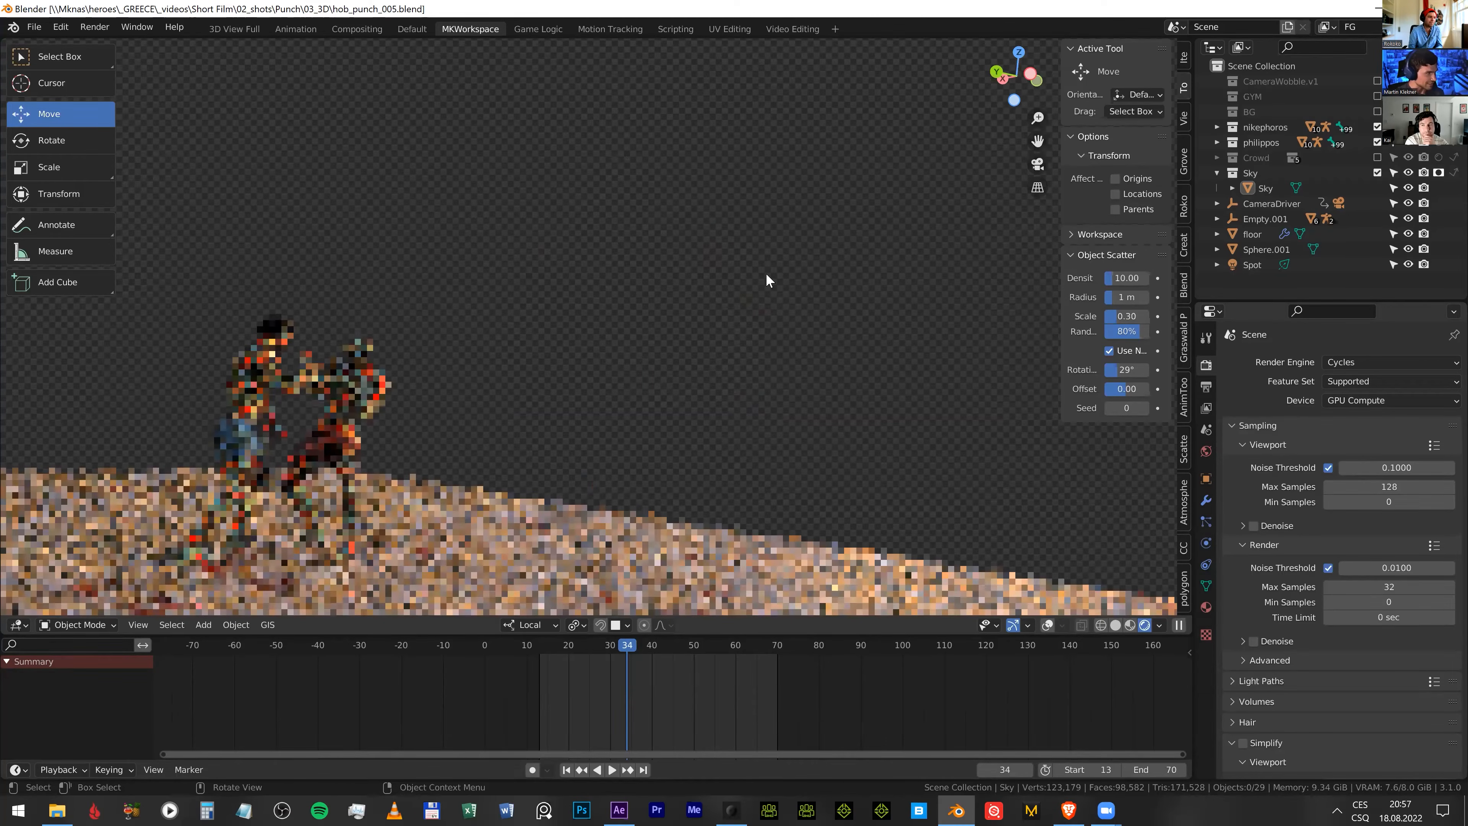
{"action": "scroll", "coordinate": [767, 280], "scroll_direction": "up", "scroll_amount": 3}
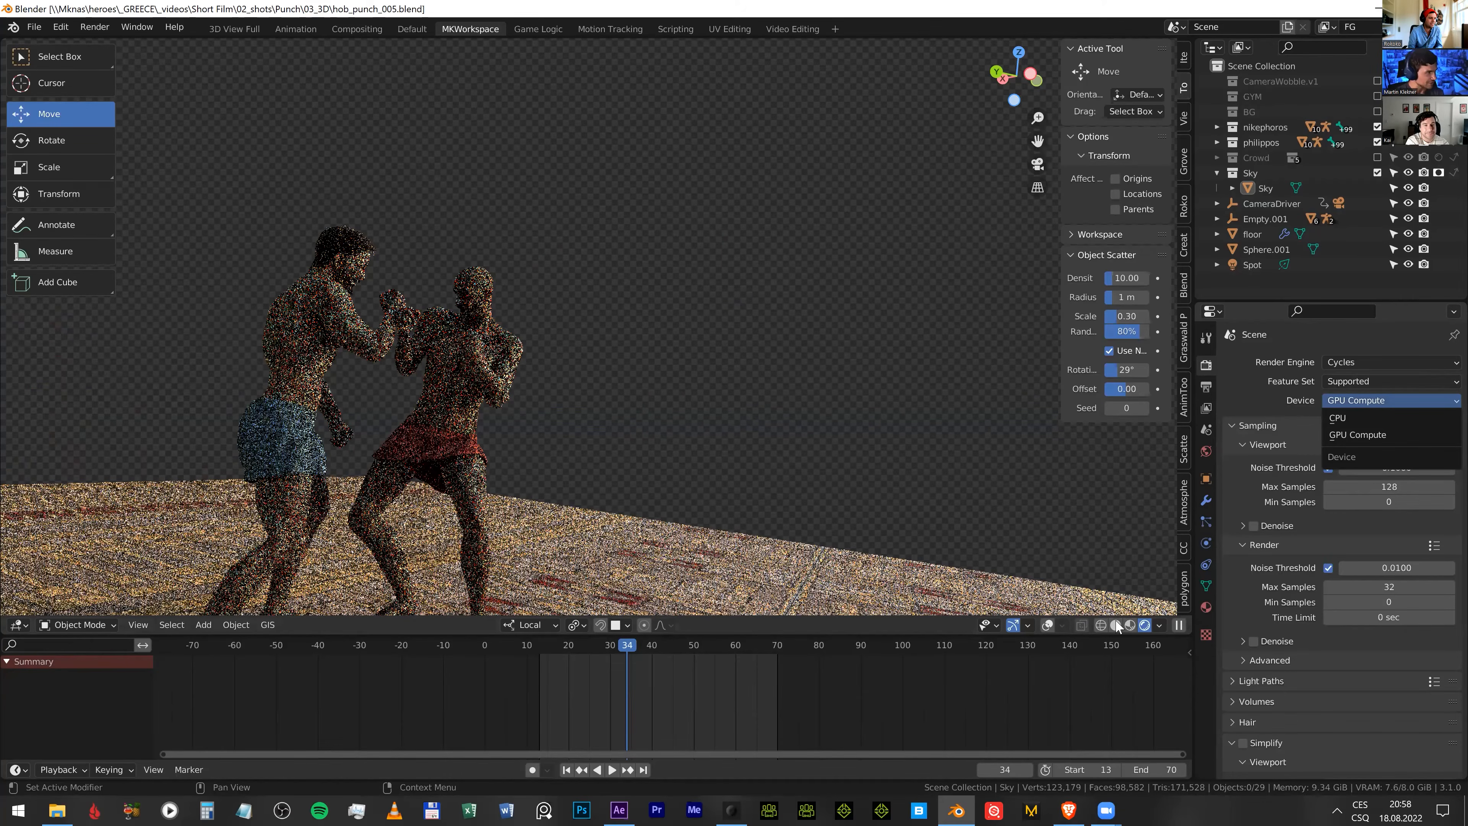
- Show the All view layer in solid shading and briefly play the punch shot through the camera
{"action": "left_click", "coordinate": [998, 479]}
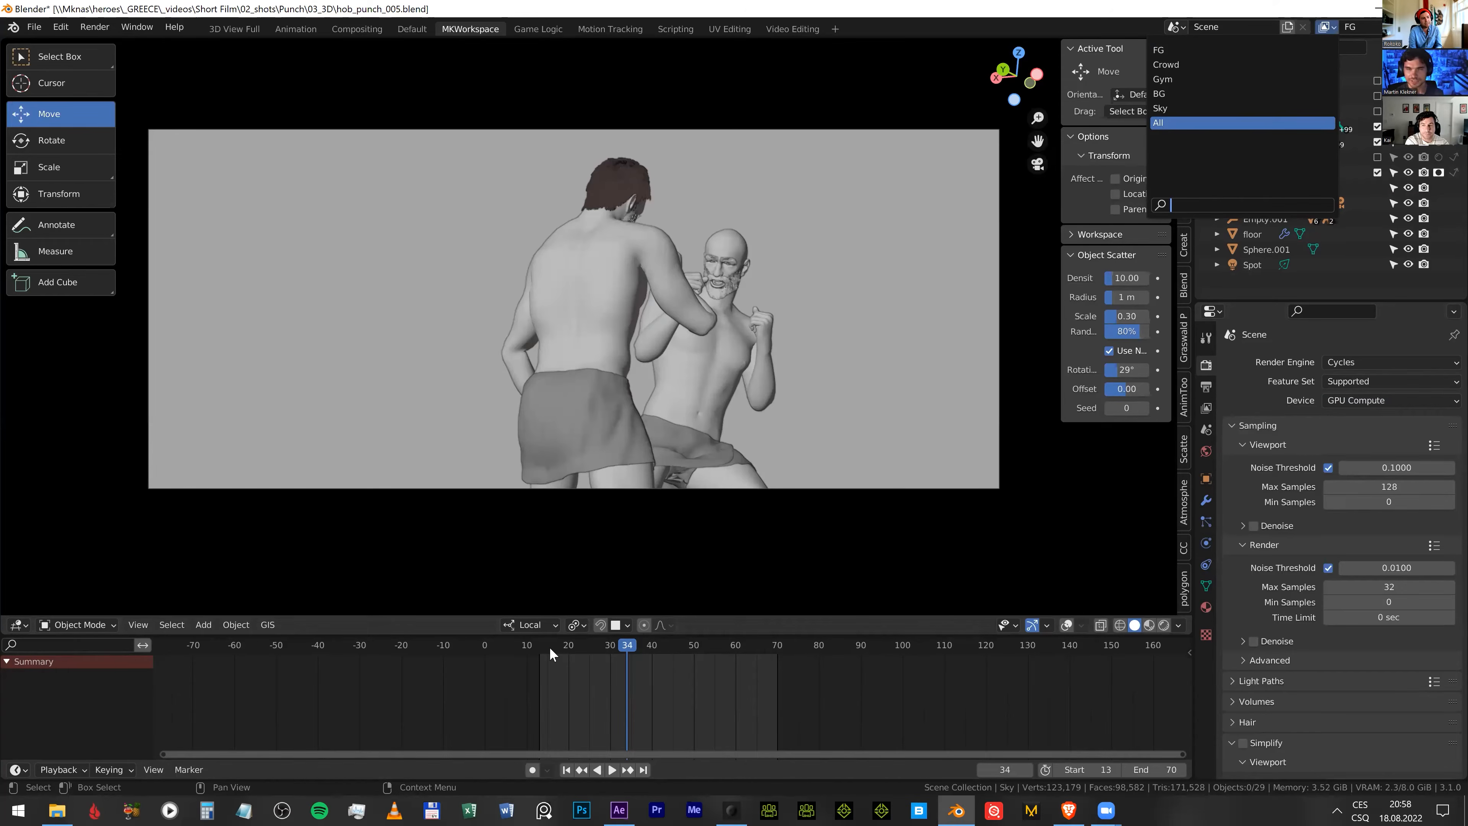
{"action": "key", "text": "Return"}
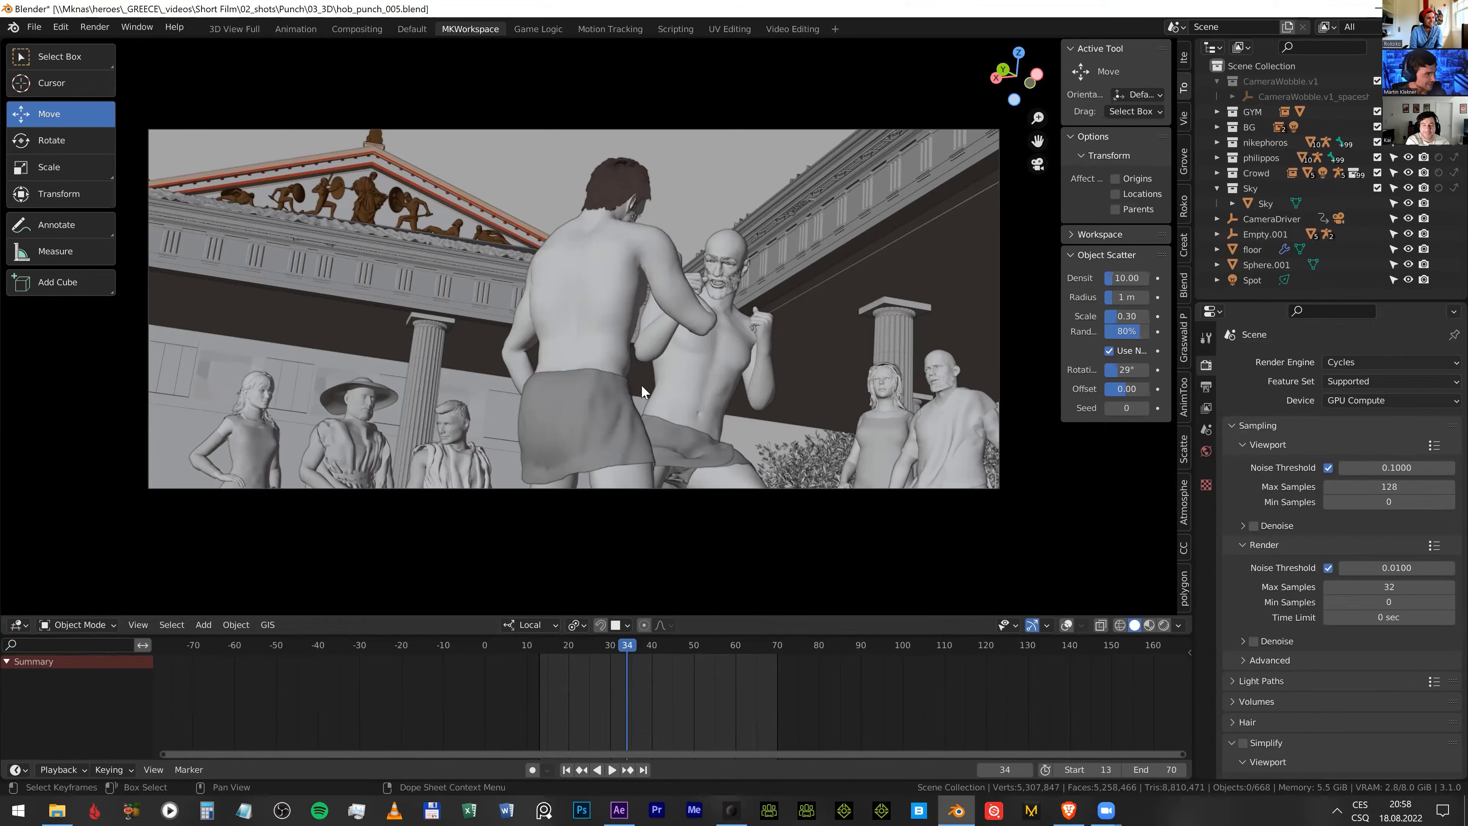
{"action": "key", "text": "space"}
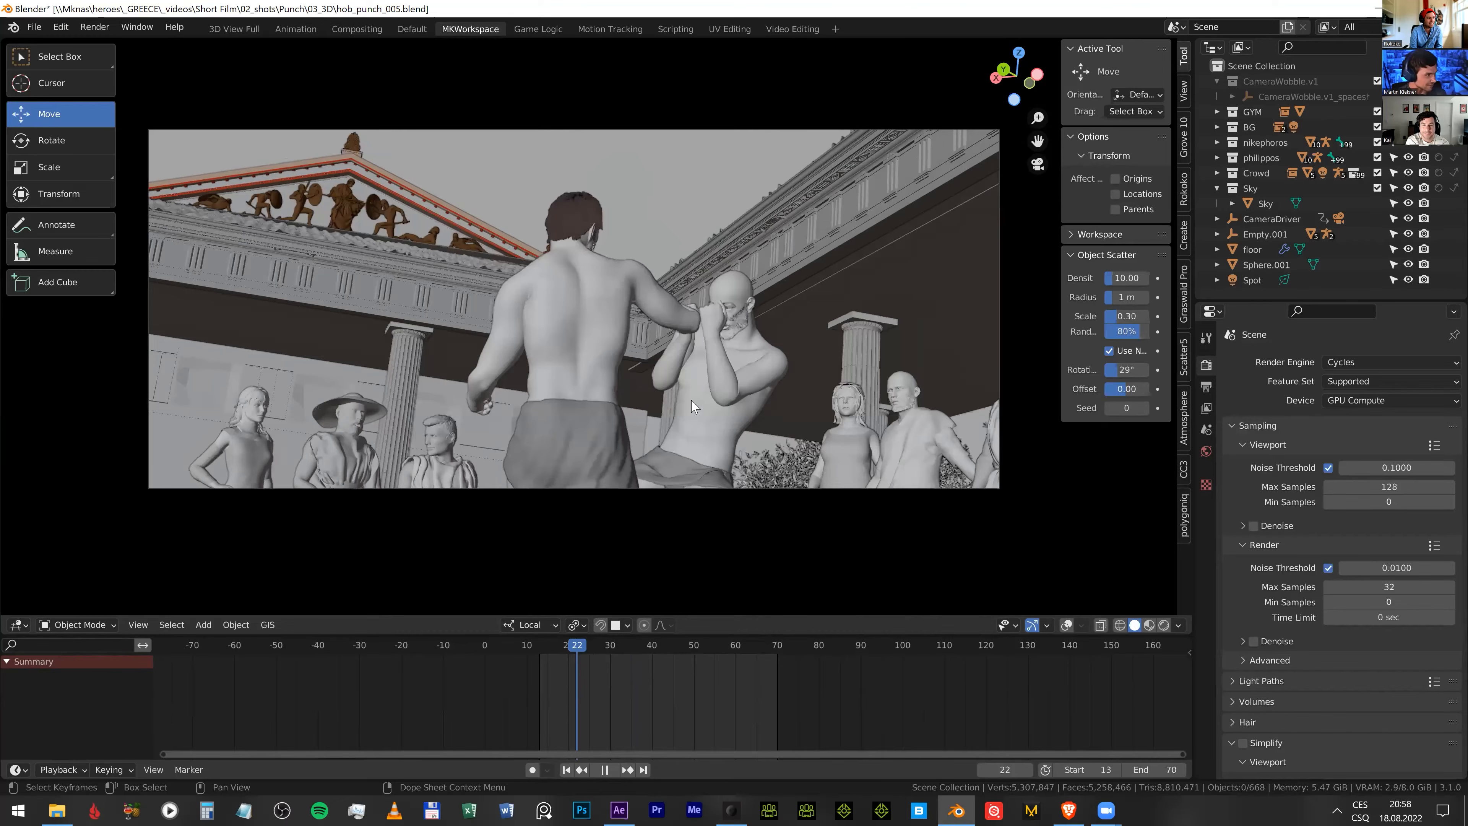
{"action": "key", "text": "space"}
- Look around the courtyard set, examining the crowd figures, the columns and the two fighters from several angles
{"action": "middle_click_drag", "start_coordinate": [676, 351], "coordinate": [751, 351]}
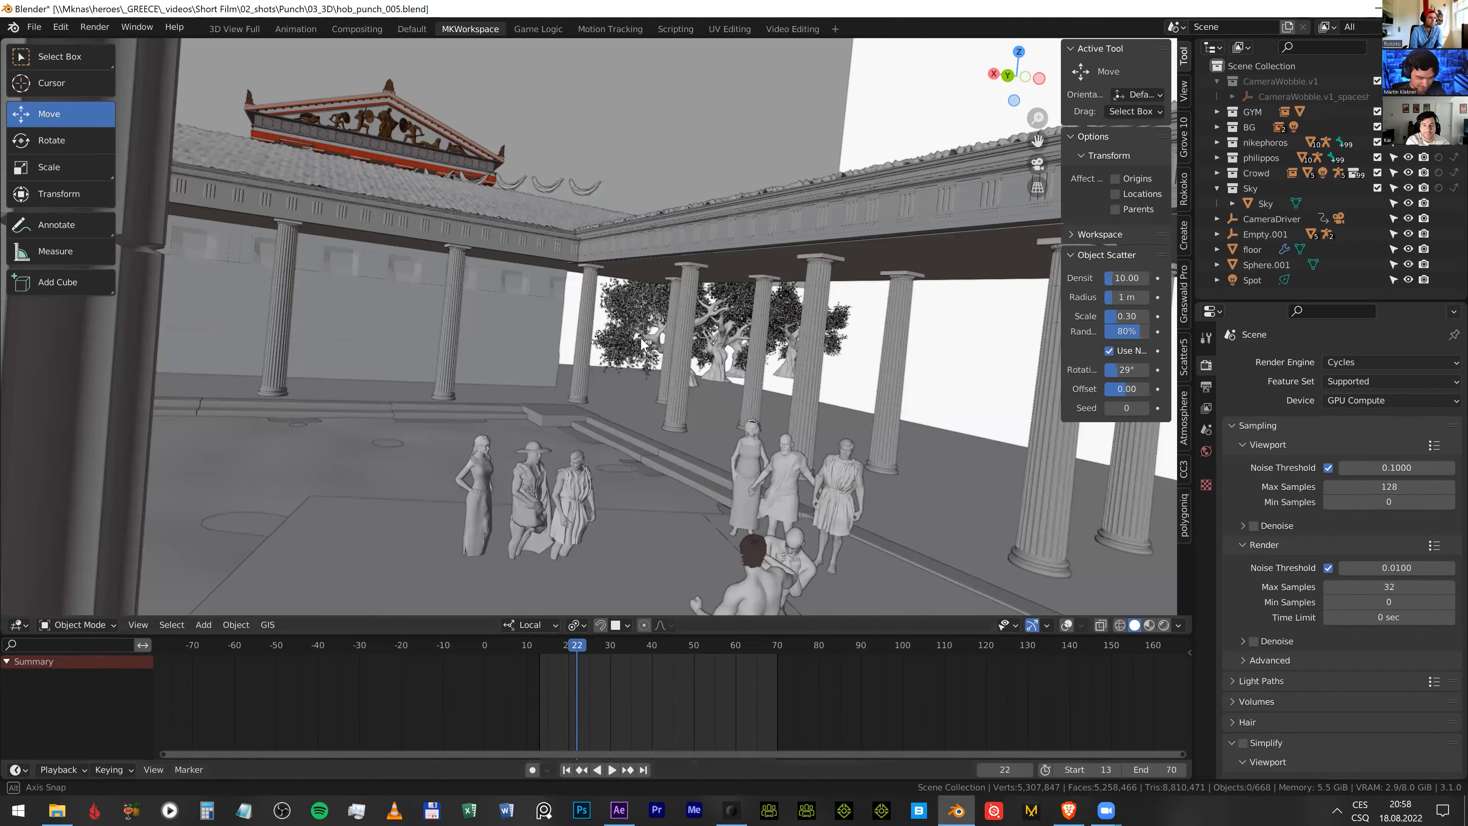
{"action": "middle_click_drag", "start_coordinate": [644, 344], "coordinate": [629, 311]}
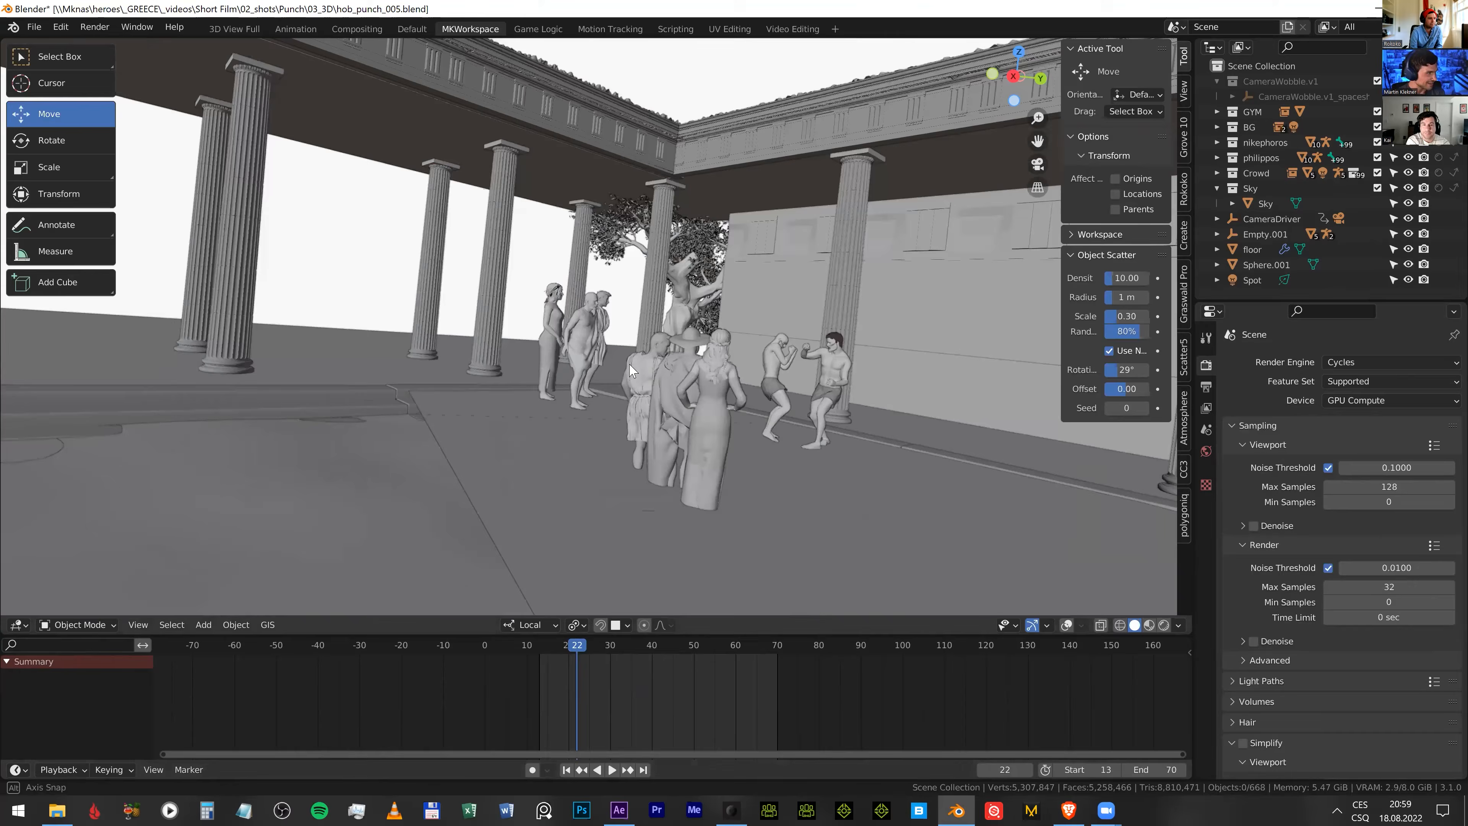
{"action": "middle_click_drag", "start_coordinate": [632, 370], "coordinate": [542, 355]}
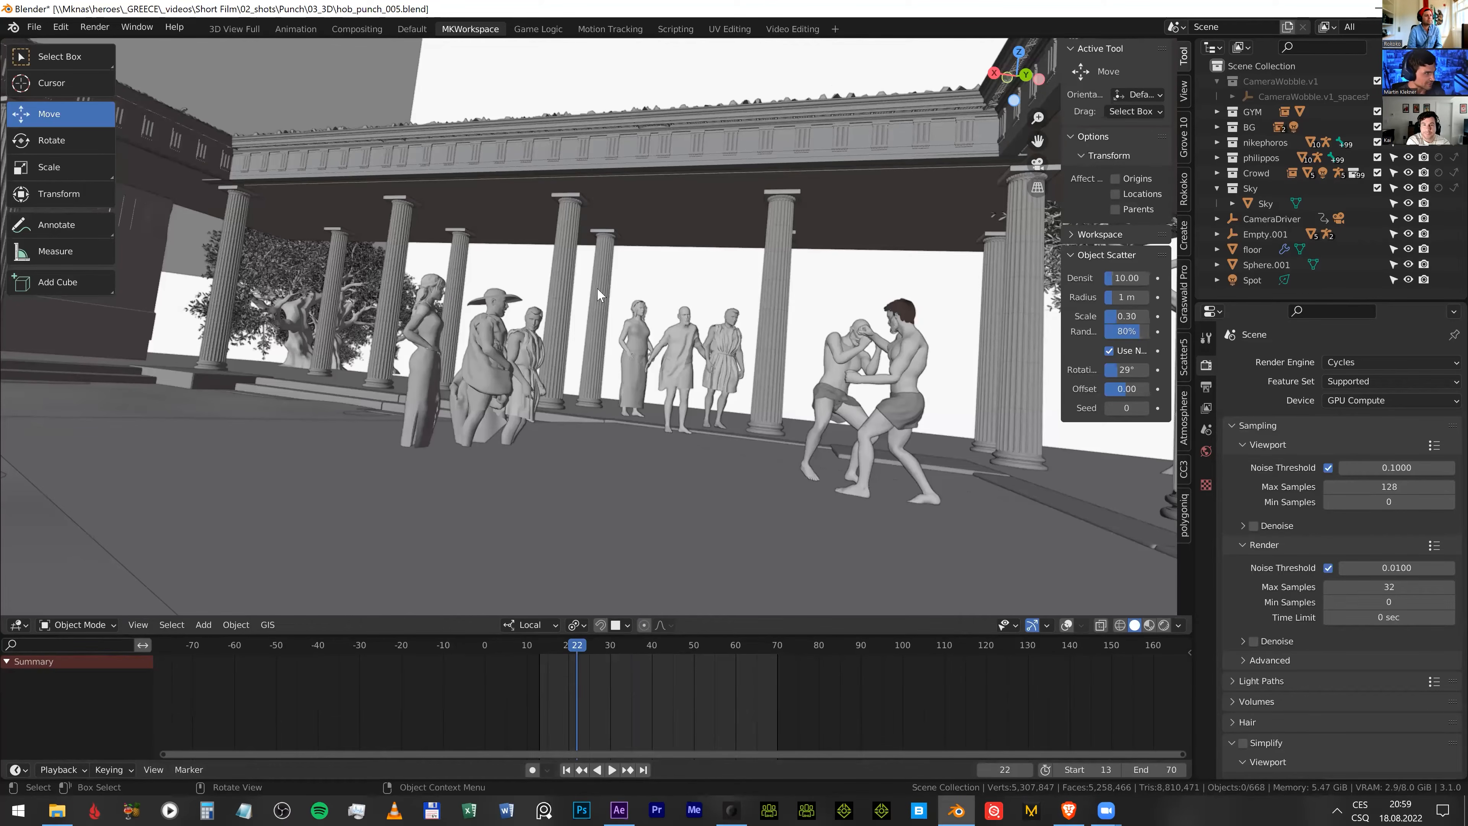
{"action": "middle_click_drag", "start_coordinate": [72, 358], "coordinate": [254, 257]}
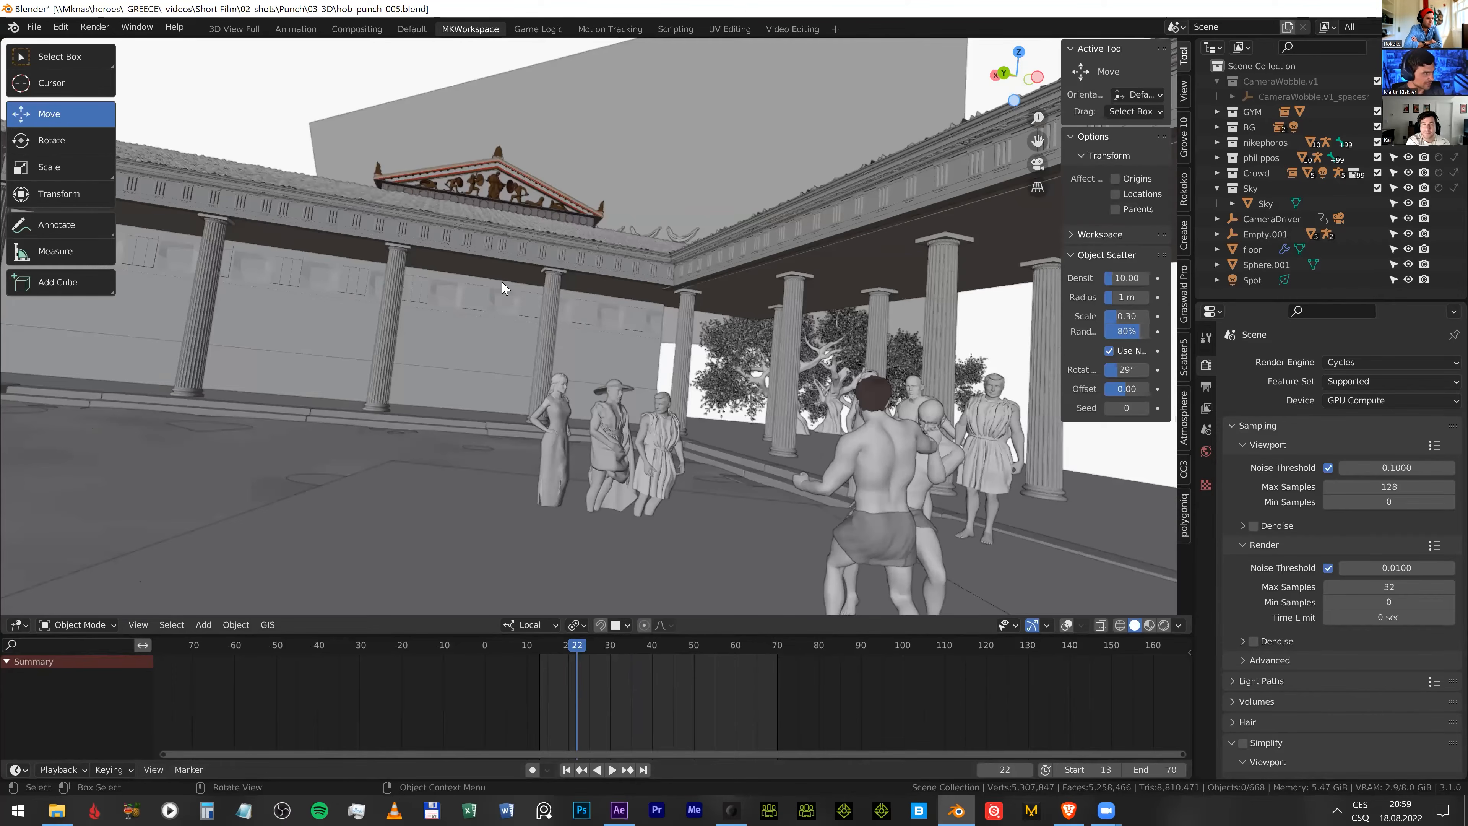
- Select and frame the gymnasium and the temple, clear the selection and examine the layout of the whole set
{"action": "left_click", "coordinate": [527, 323]}
{"action": "key", "text": "KP_Decimal"}
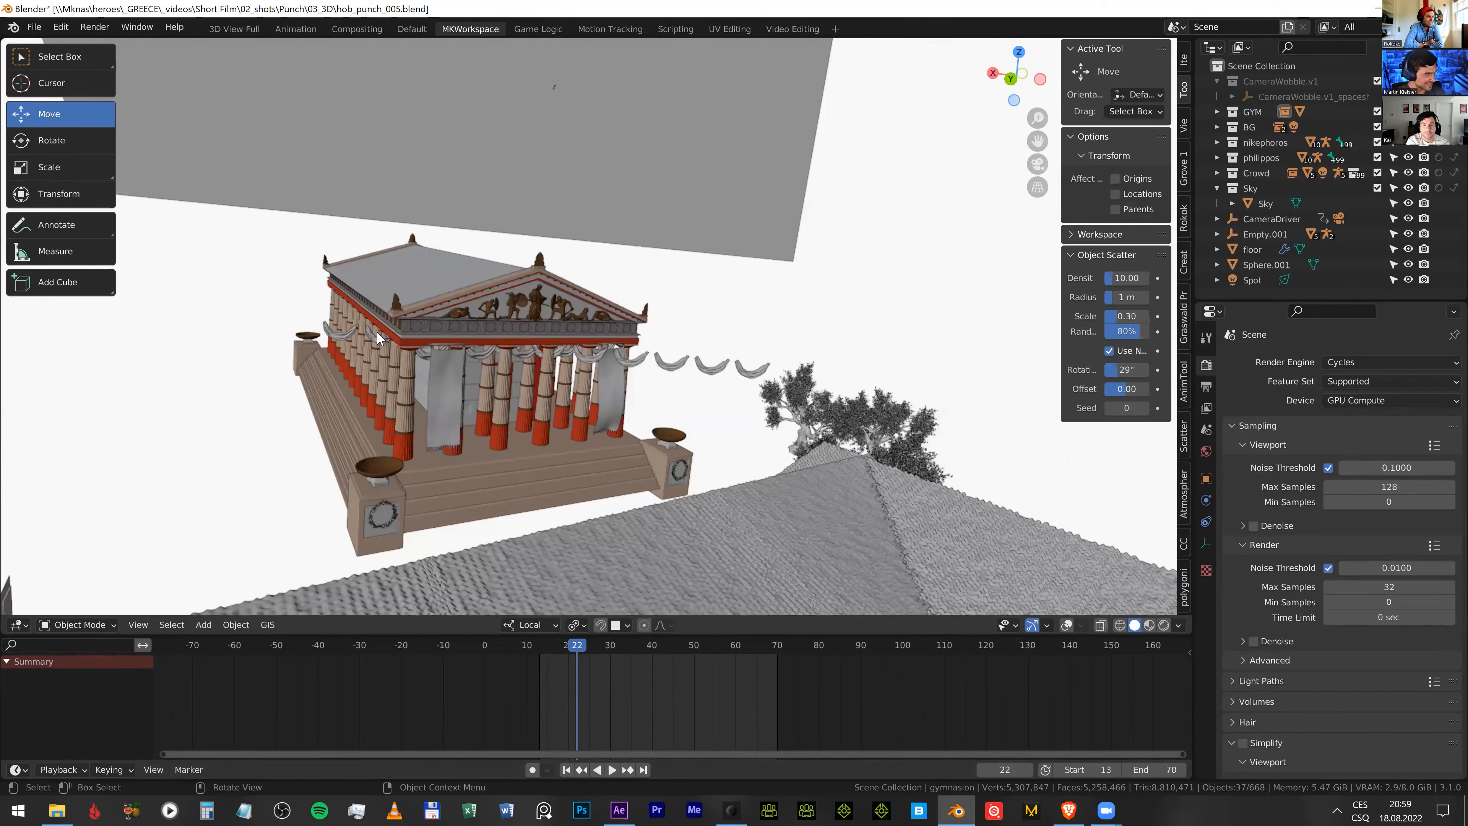
{"action": "left_click", "coordinate": [286, 183]}
{"action": "key", "text": "KP_Decimal"}
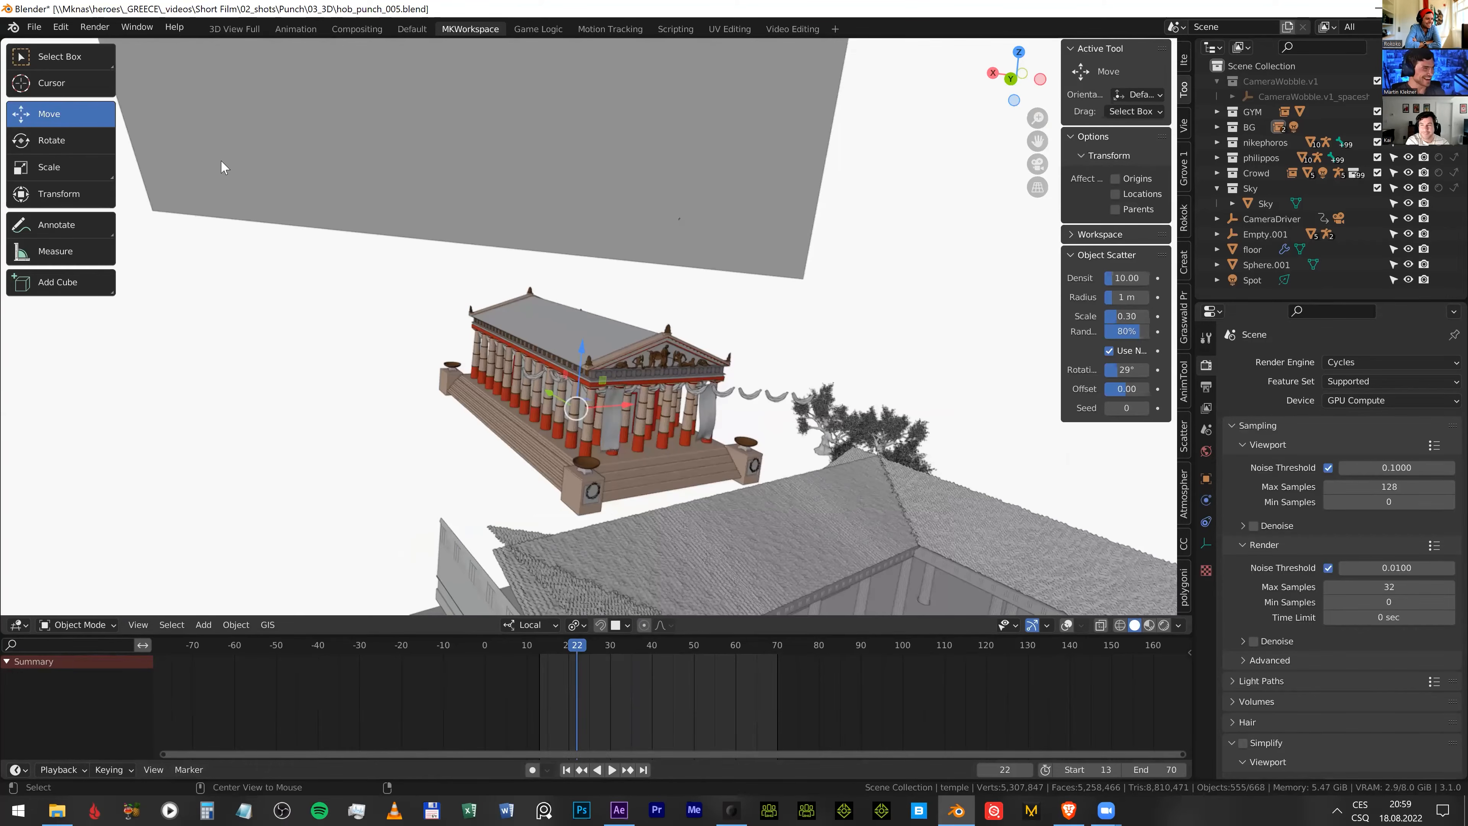
{"action": "key", "text": "alt+a"}
{"action": "middle_click_drag", "start_coordinate": [539, 195], "coordinate": [523, 226]}
{"action": "scroll", "coordinate": [539, 196], "scroll_direction": "down", "scroll_amount": 3}
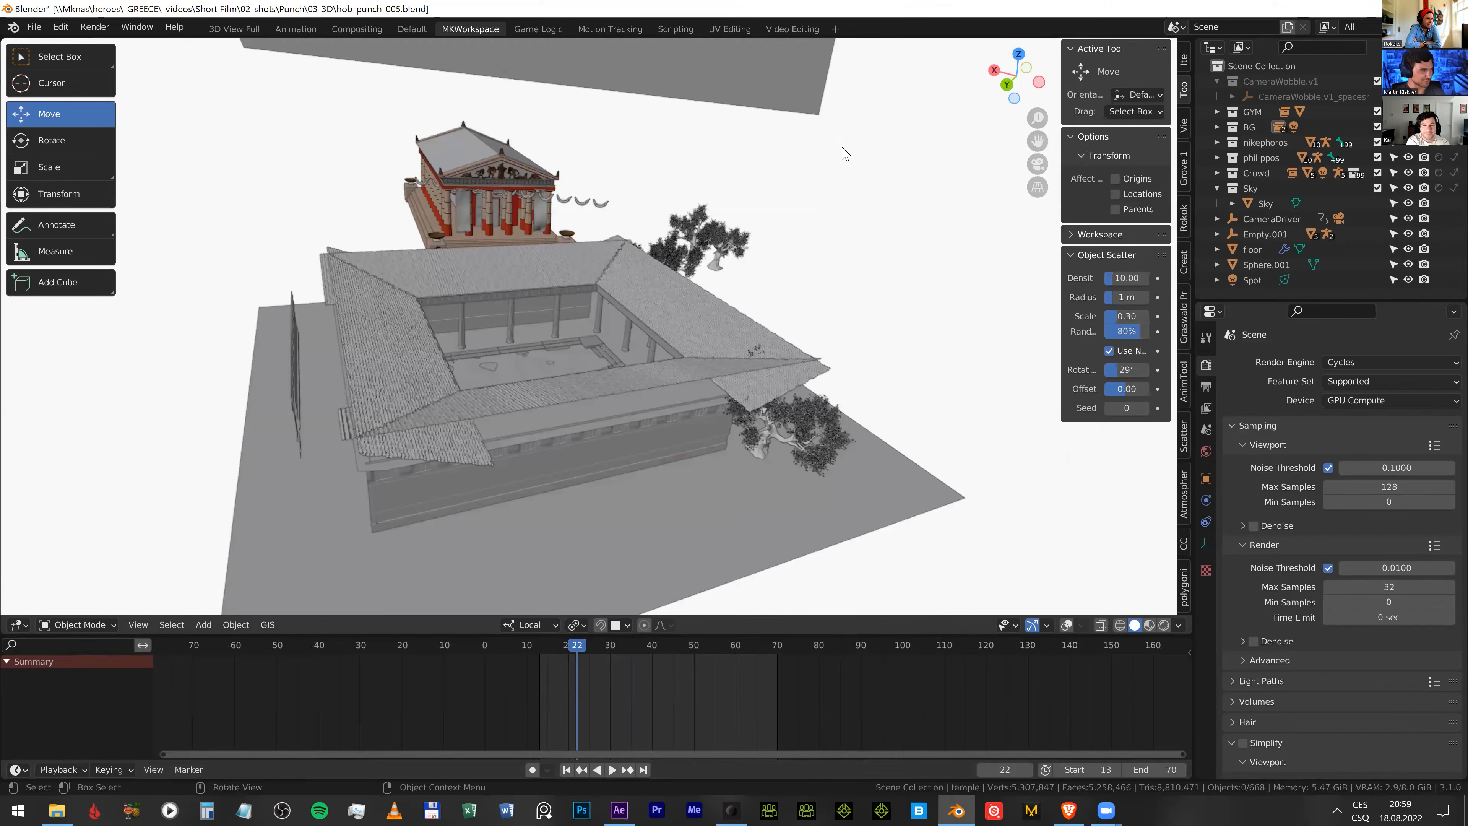
{"action": "middle_click_drag", "start_coordinate": [788, 208], "coordinate": [691, 197]}
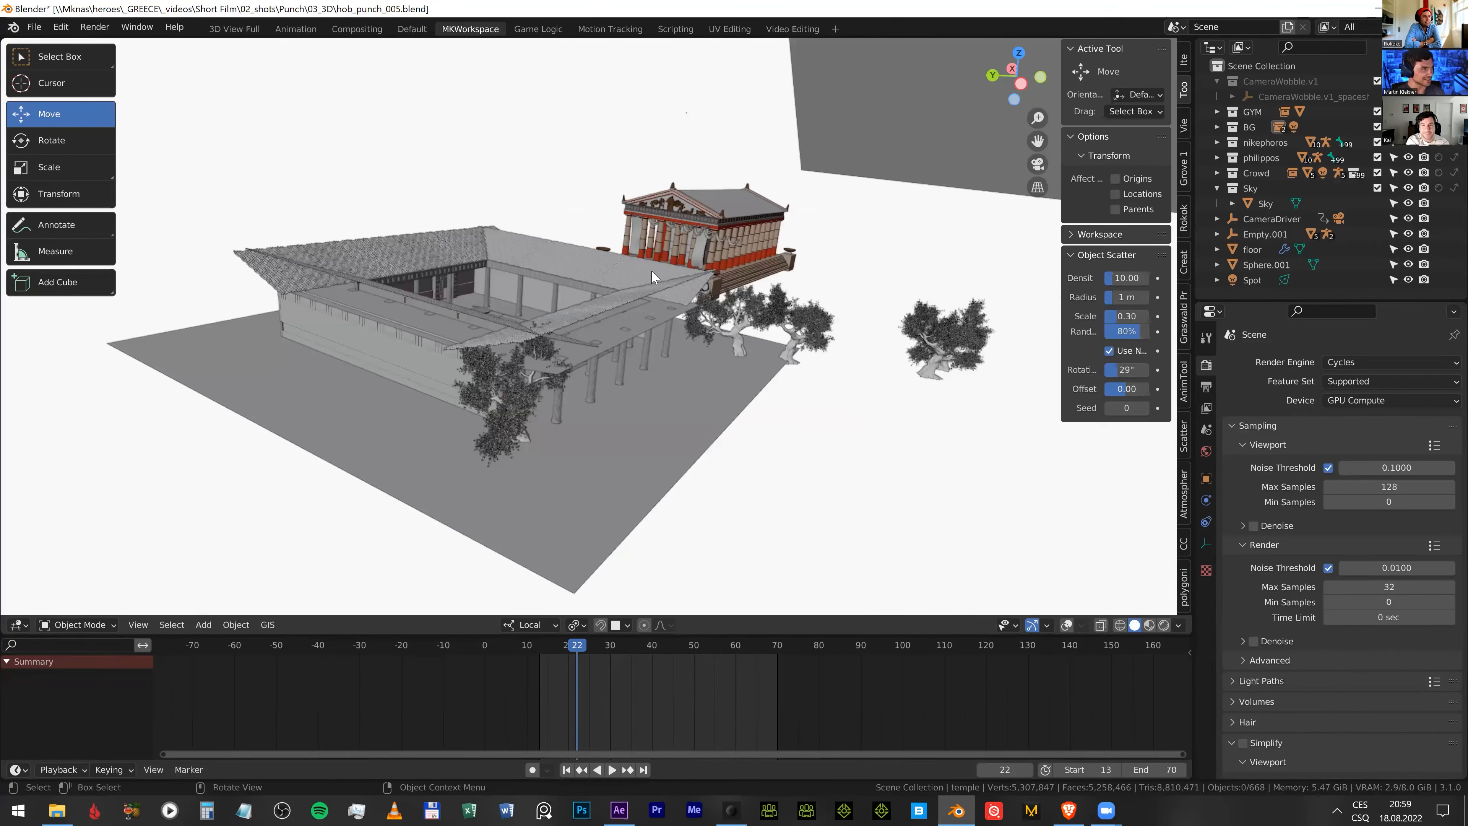
{"action": "middle_click_drag", "start_coordinate": [398, 427], "coordinate": [527, 246]}
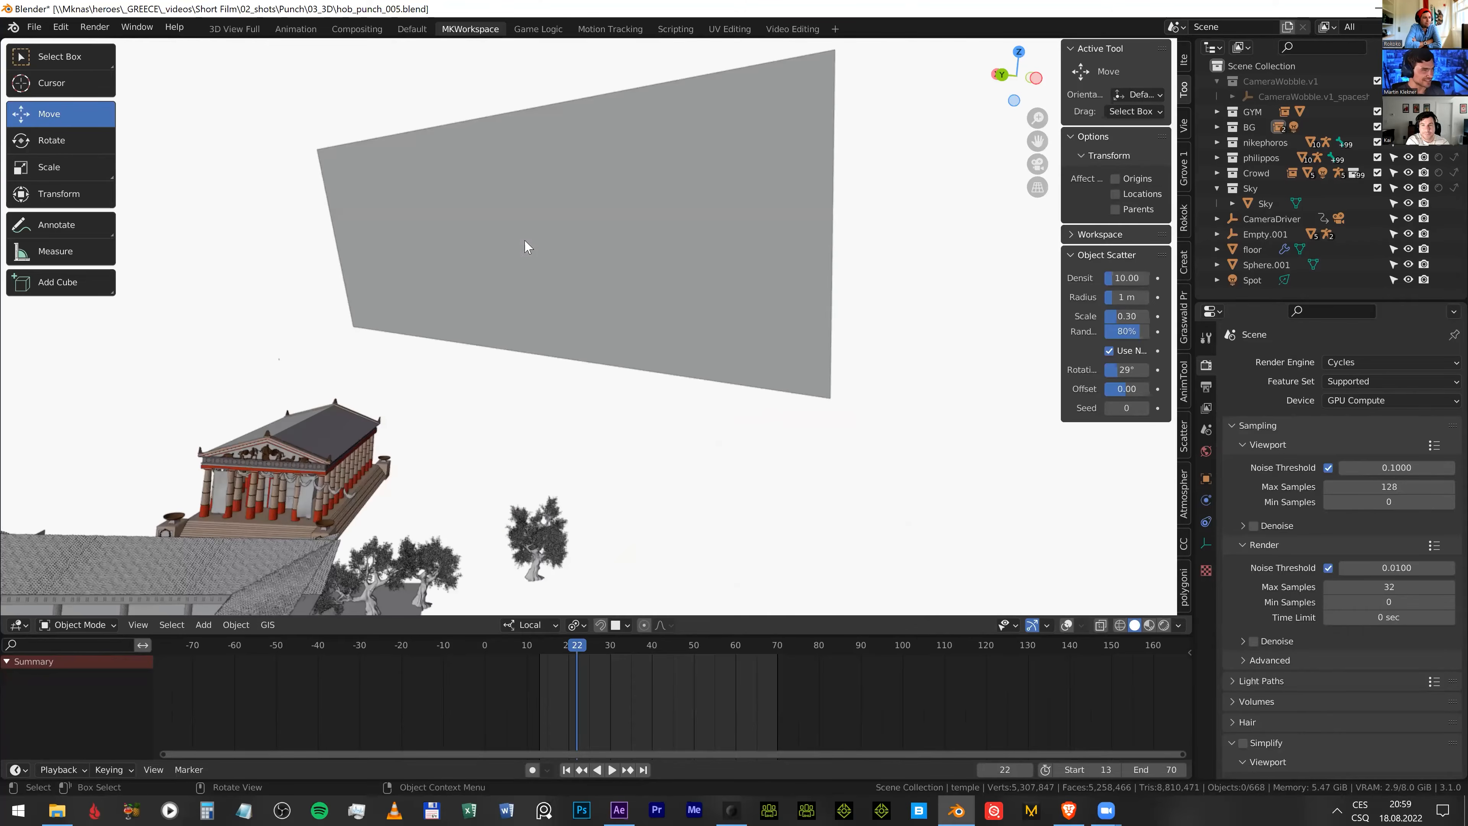
- Select the Sky plane and preview the Sky view layer through the camera in rendered shading
{"action": "left_click", "coordinate": [526, 246]}
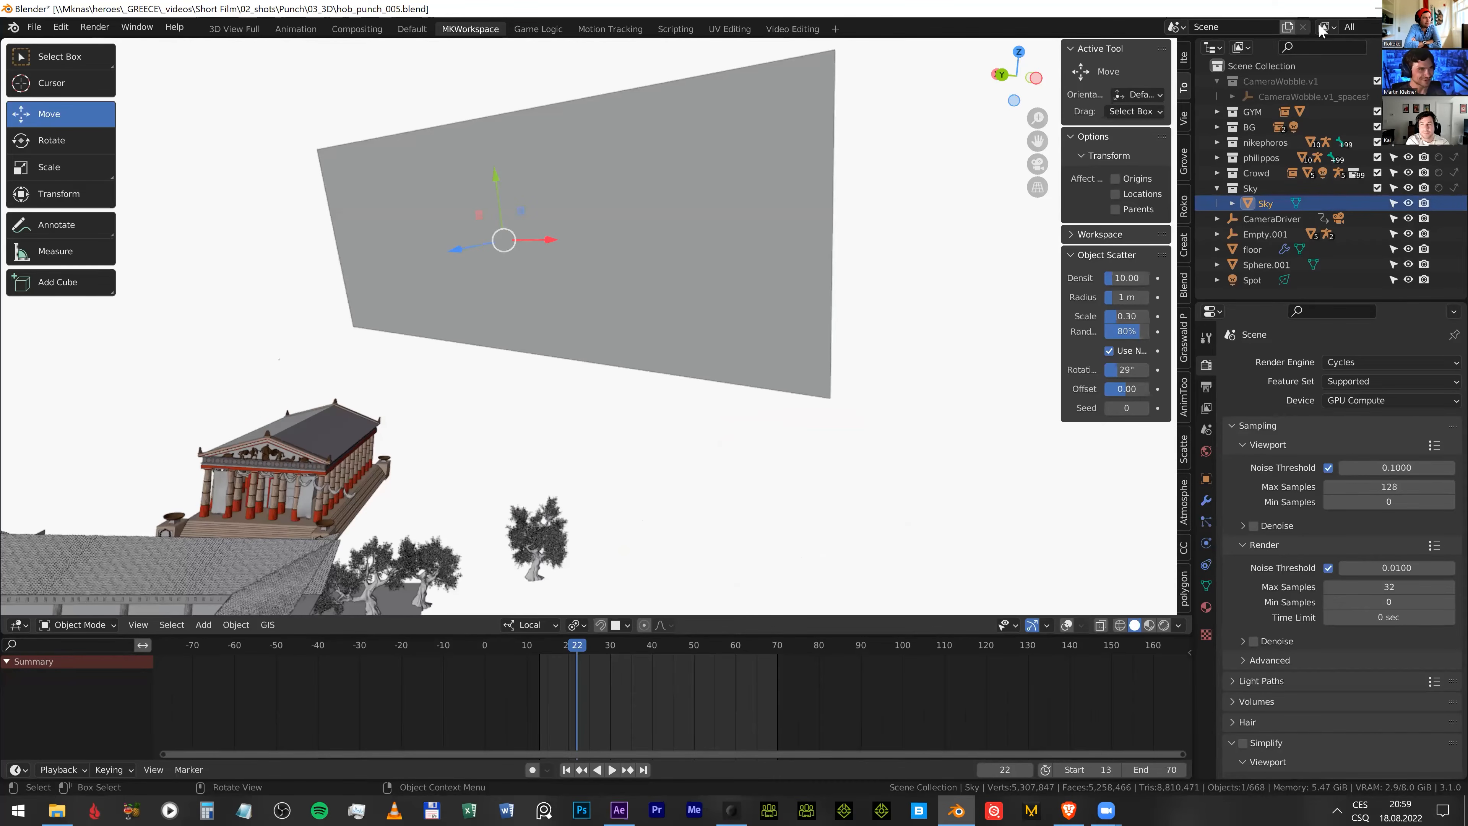
{"action": "key", "text": "KP_0"}
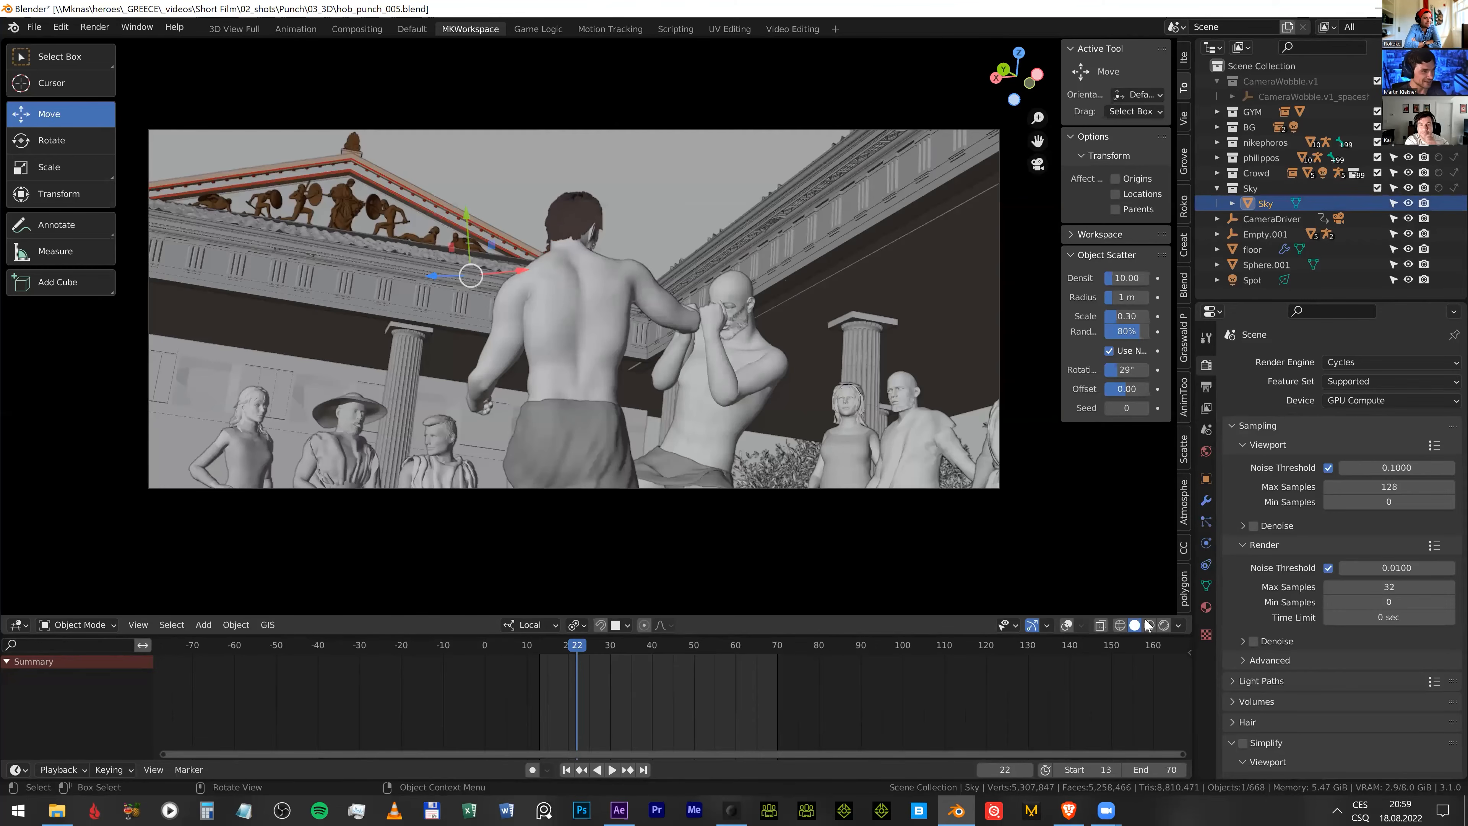
{"action": "key", "text": "Page_Down"}
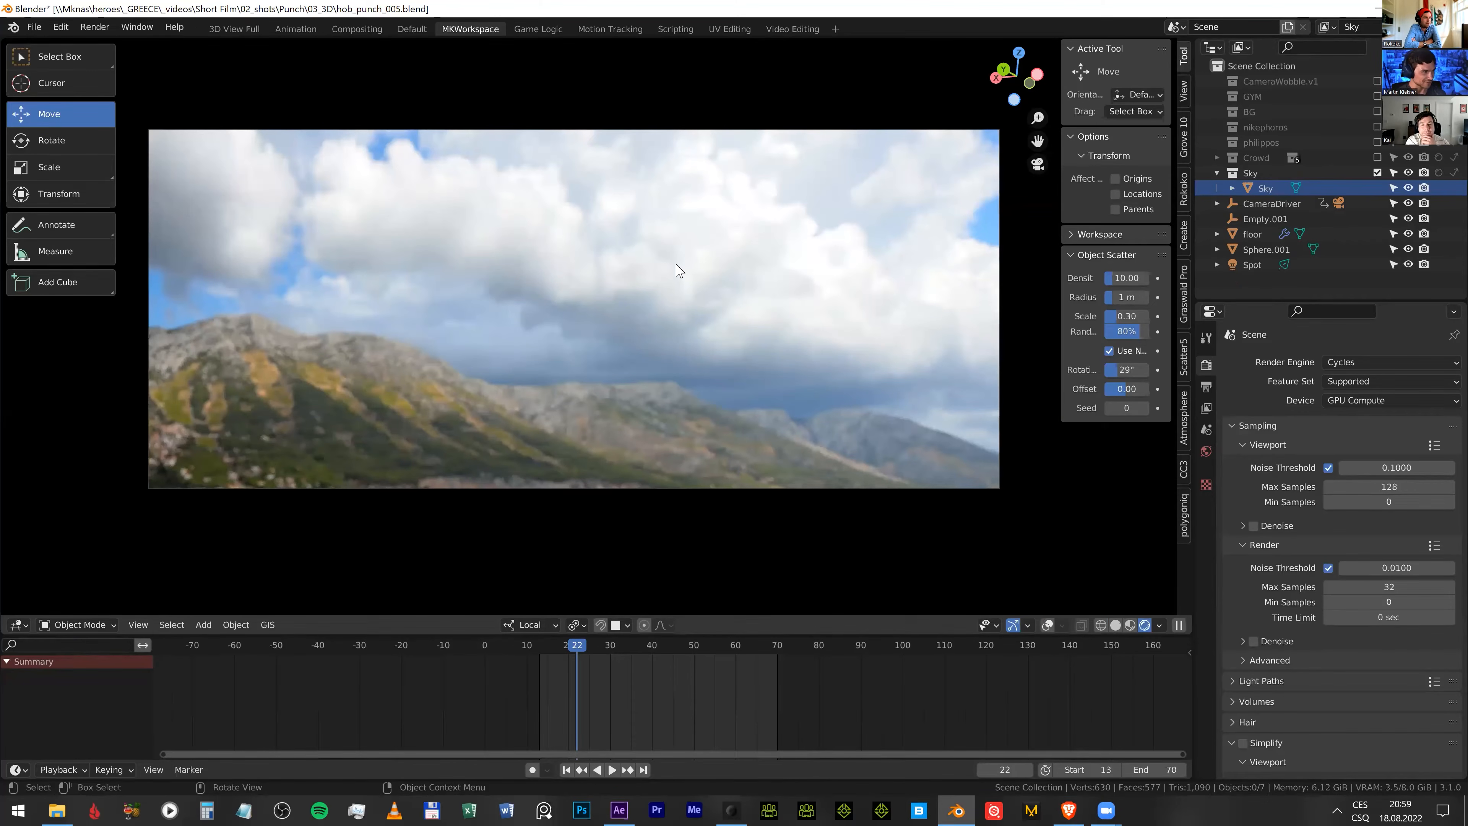
- View the sky plane from outside and through the camera, and show the All view layer in solid shading
{"action": "key", "text": "KP_0"}
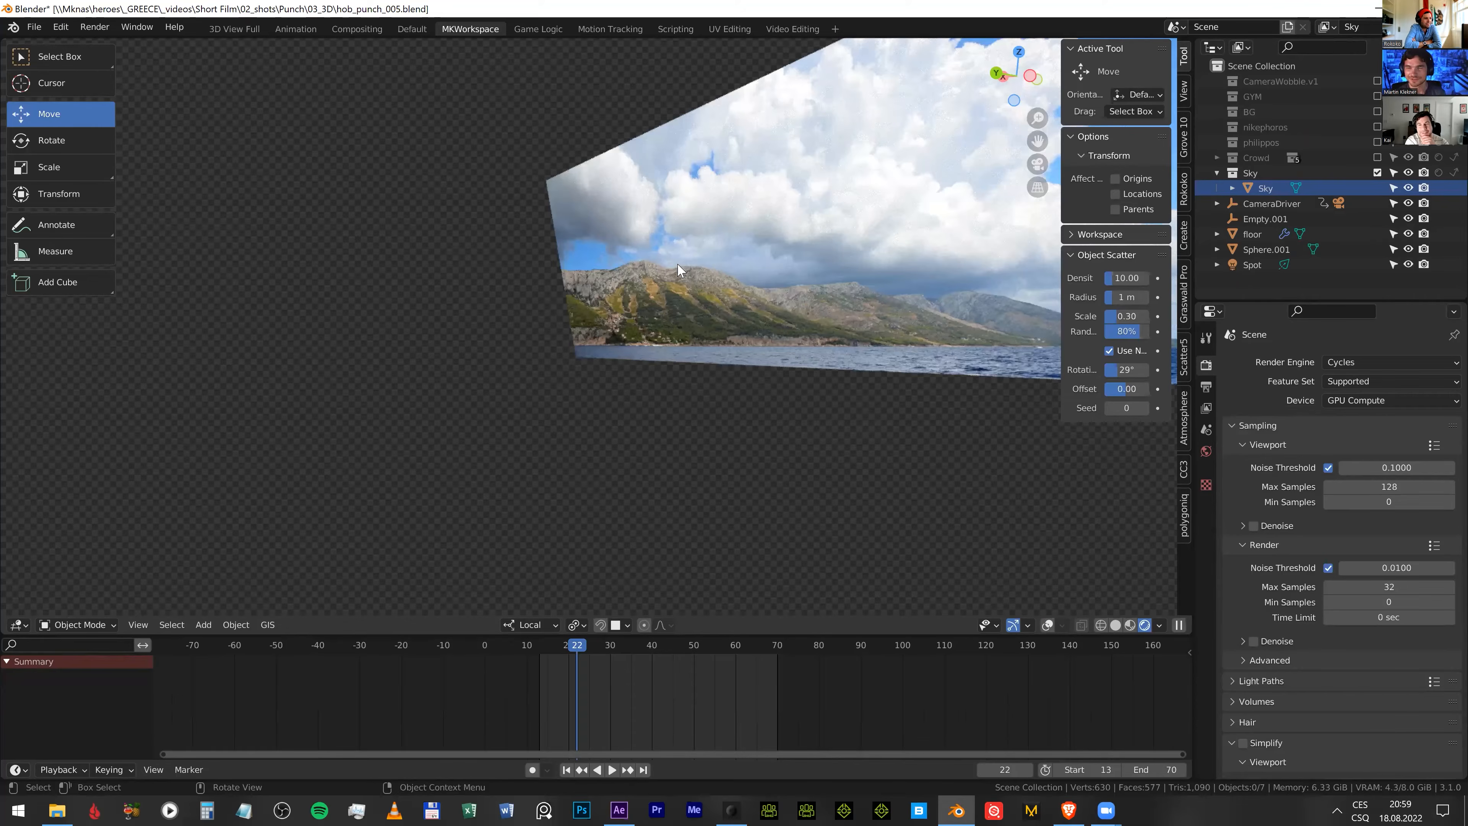
{"action": "key", "text": "KP_0"}
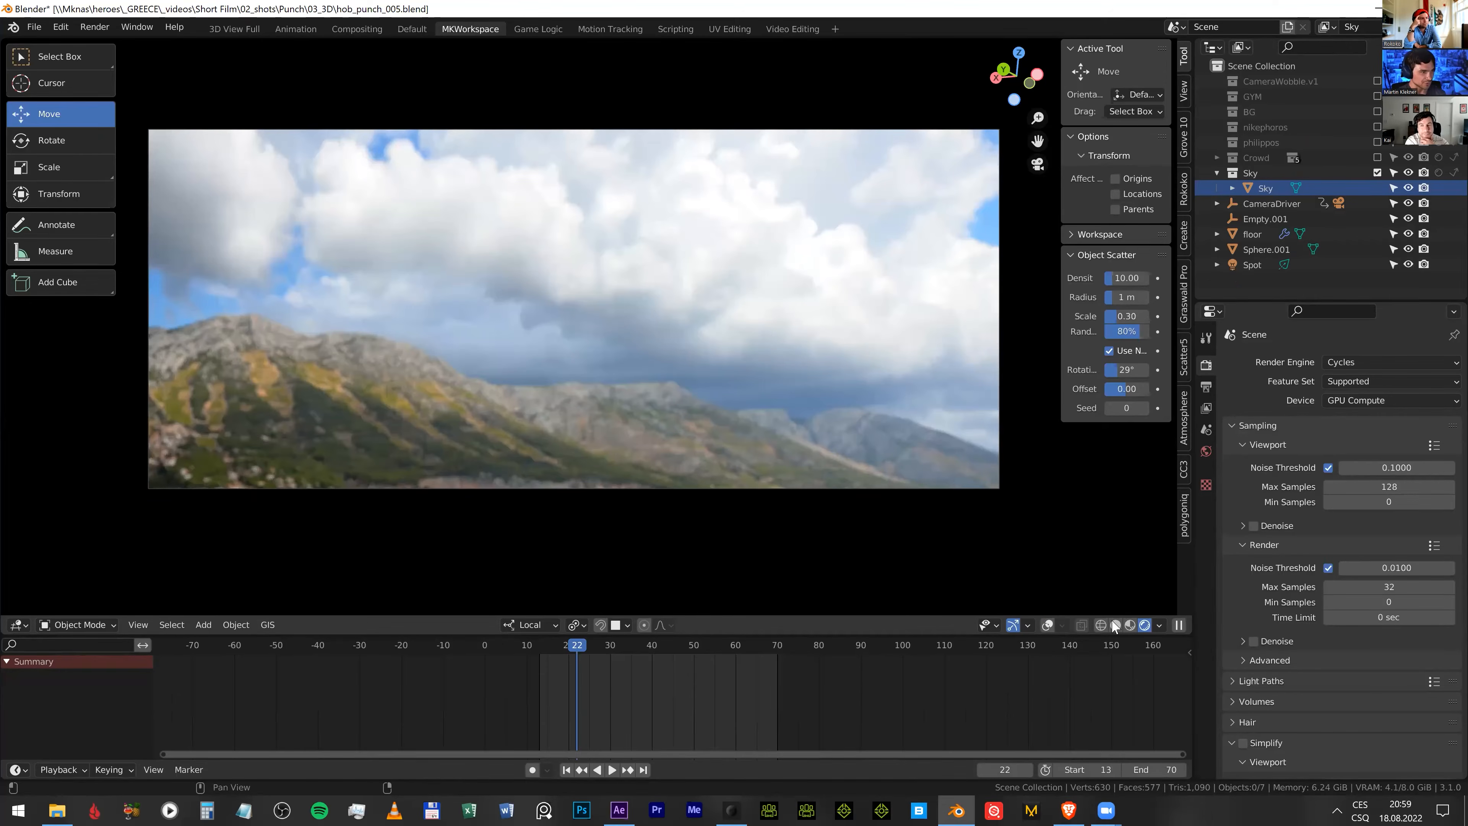
{"action": "left_click", "coordinate": [1324, 27]}
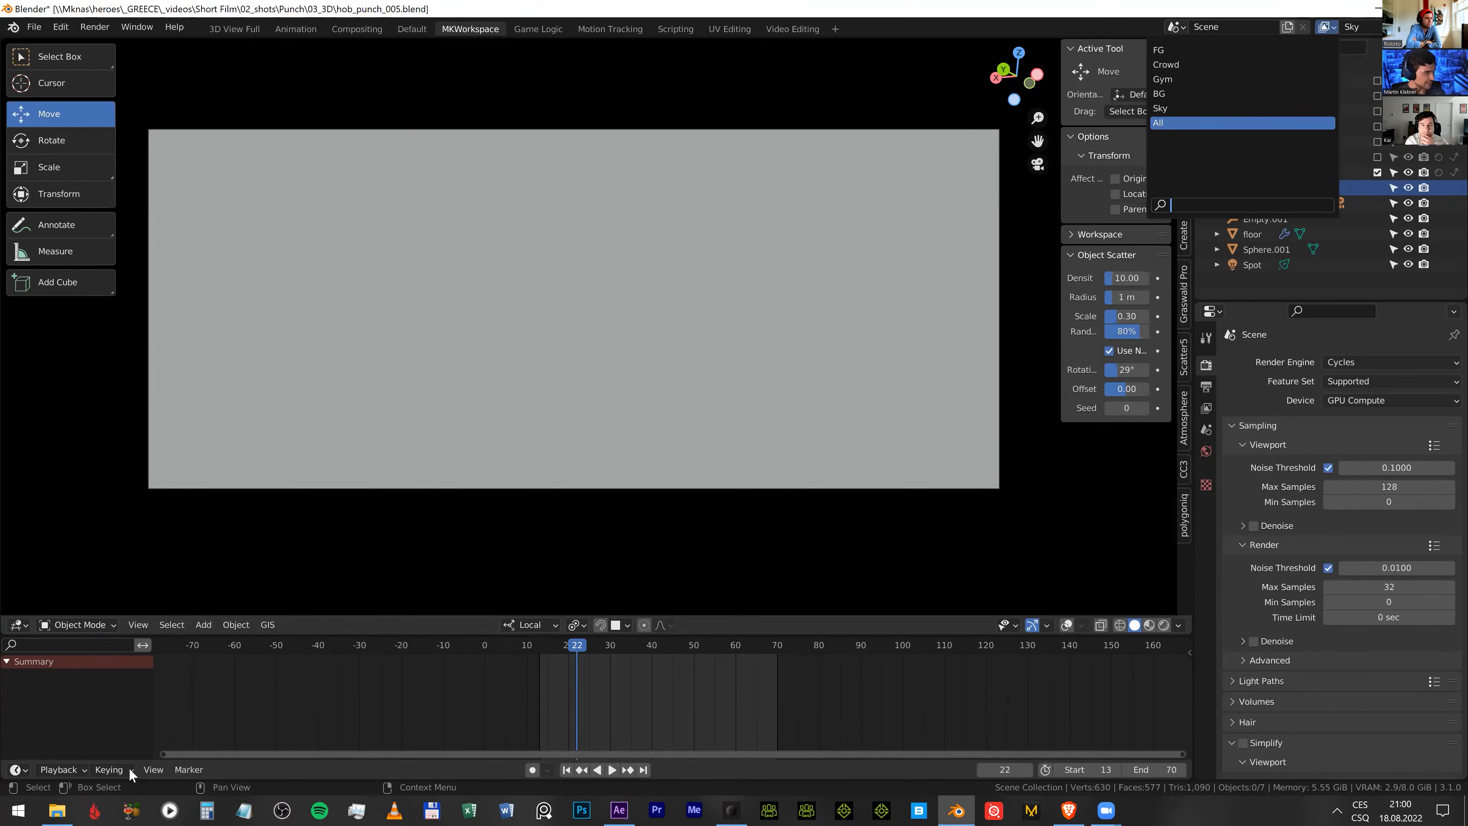
{"action": "key", "text": "Return"}
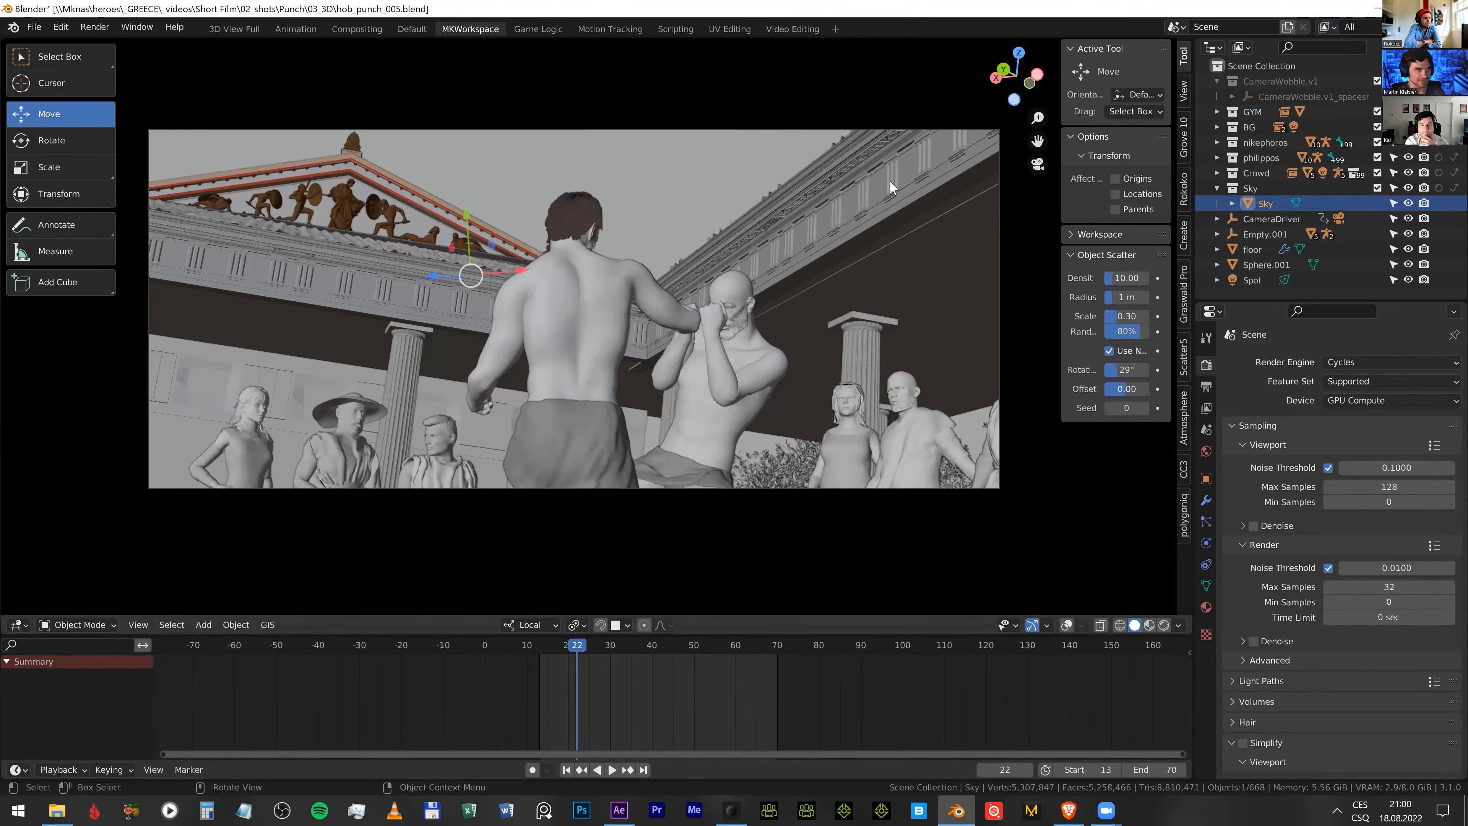
- Show the FG, Crowd, Gym, BG and Sky view layers one after another through the camera
{"action": "left_click", "coordinate": [1324, 27]}
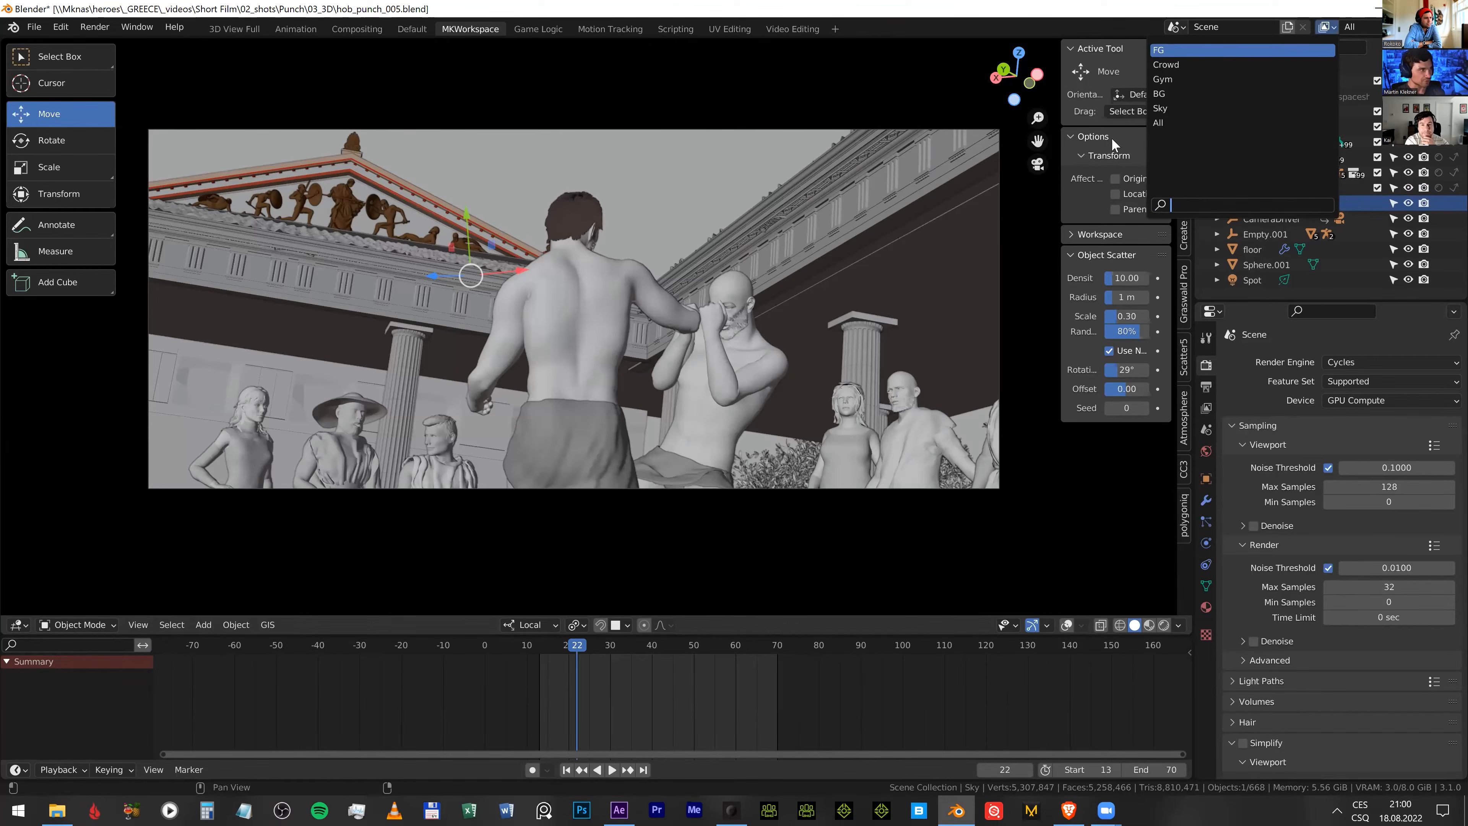
{"action": "key", "text": "Return"}
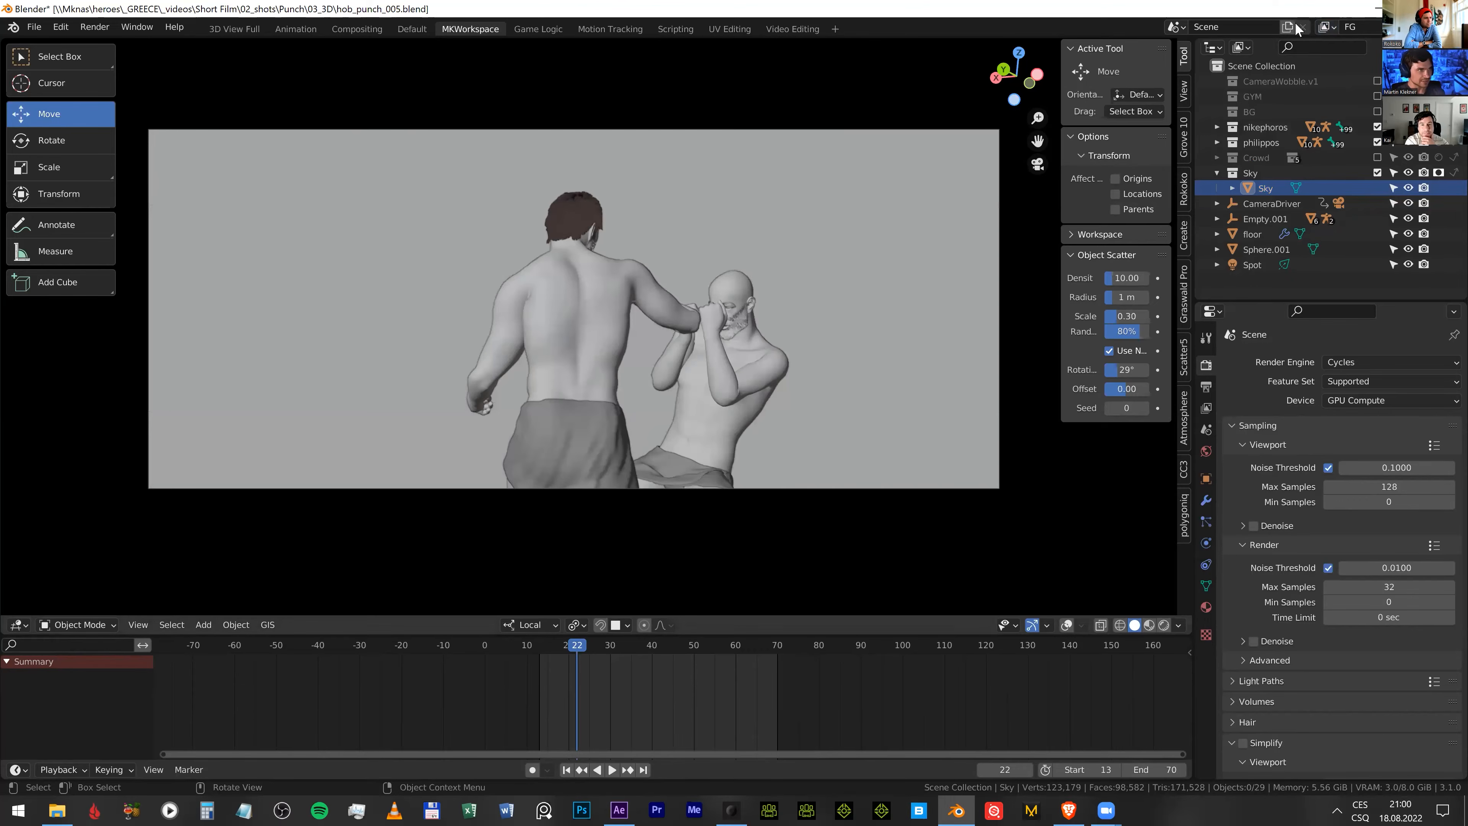
{"action": "left_click", "coordinate": [1325, 27]}
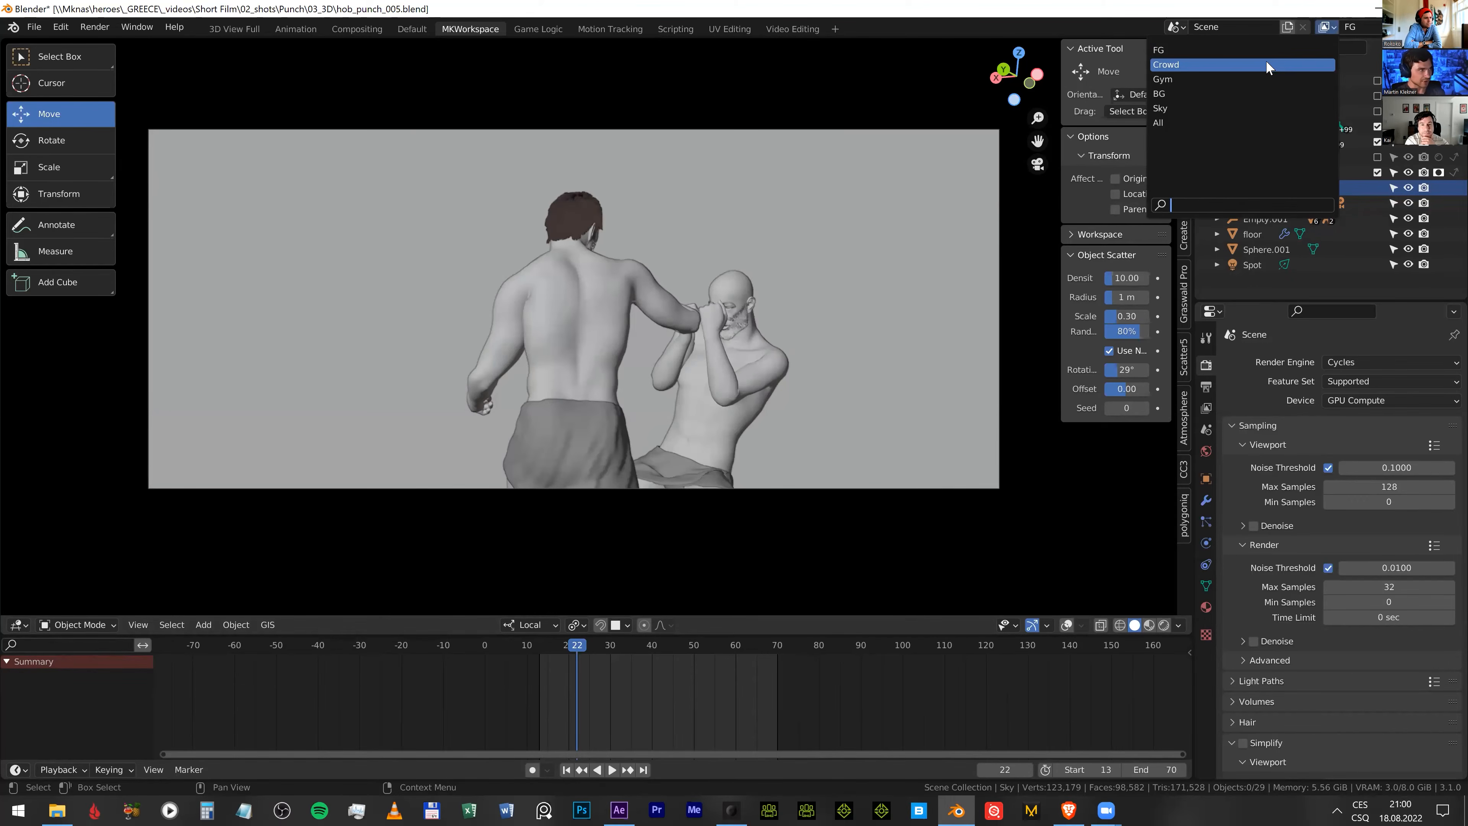
{"action": "left_click", "coordinate": [1267, 61]}
{"action": "left_click", "coordinate": [1325, 27]}
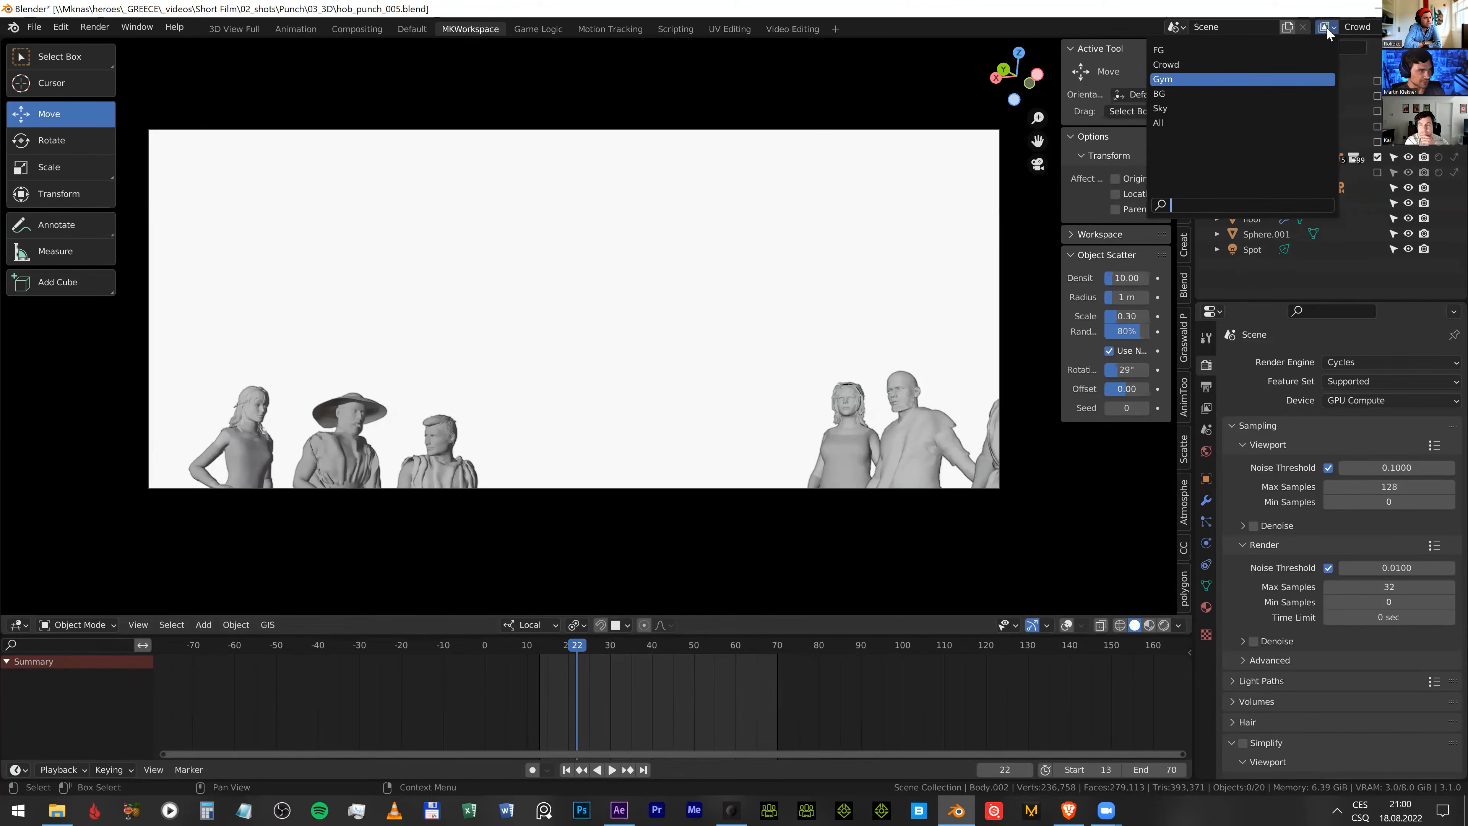
{"action": "key", "text": "Return"}
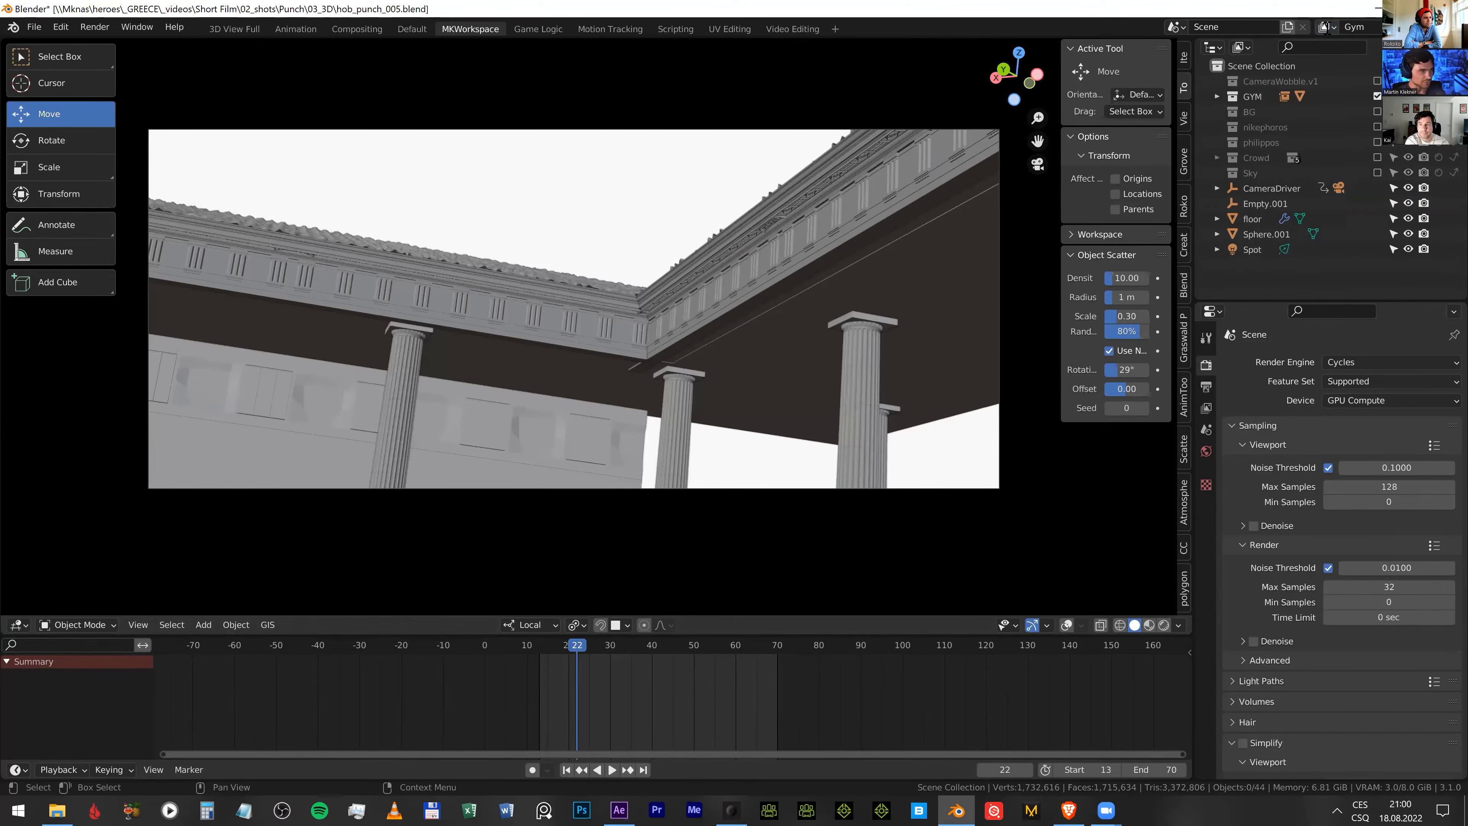
{"action": "left_click", "coordinate": [1325, 27]}
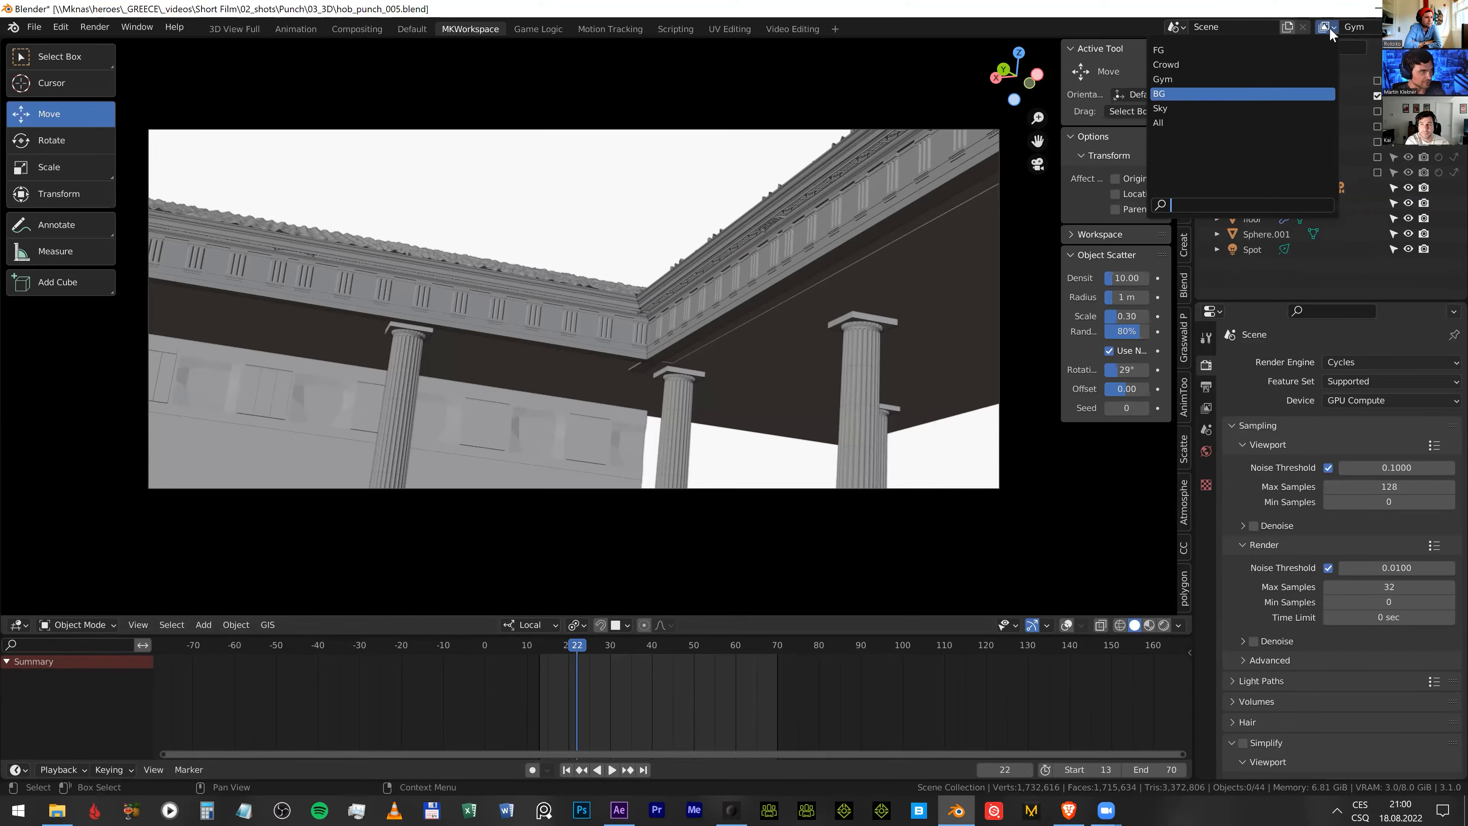
{"action": "left_click", "coordinate": [1260, 95]}
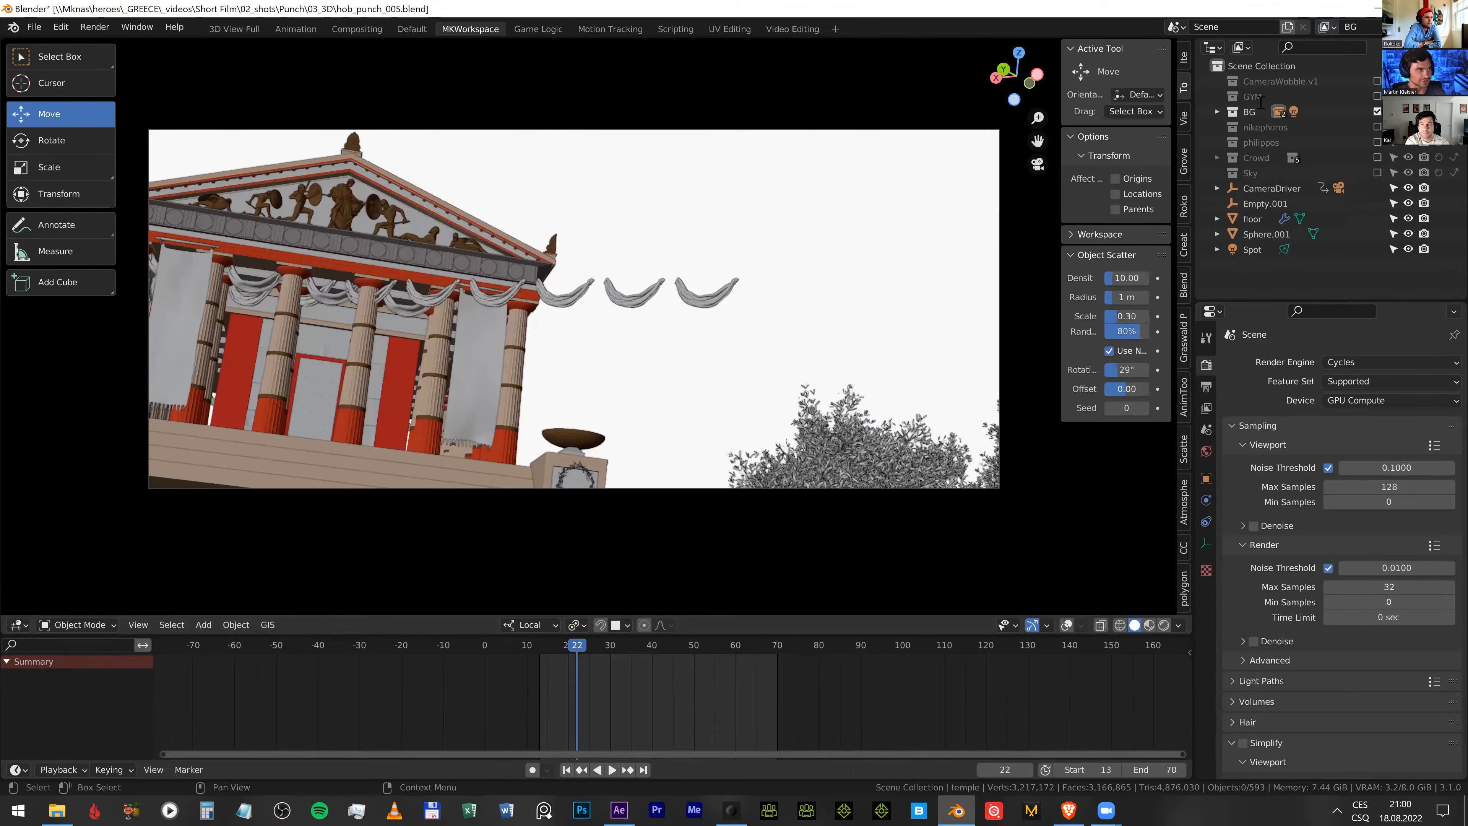
{"action": "left_click", "coordinate": [1260, 102]}
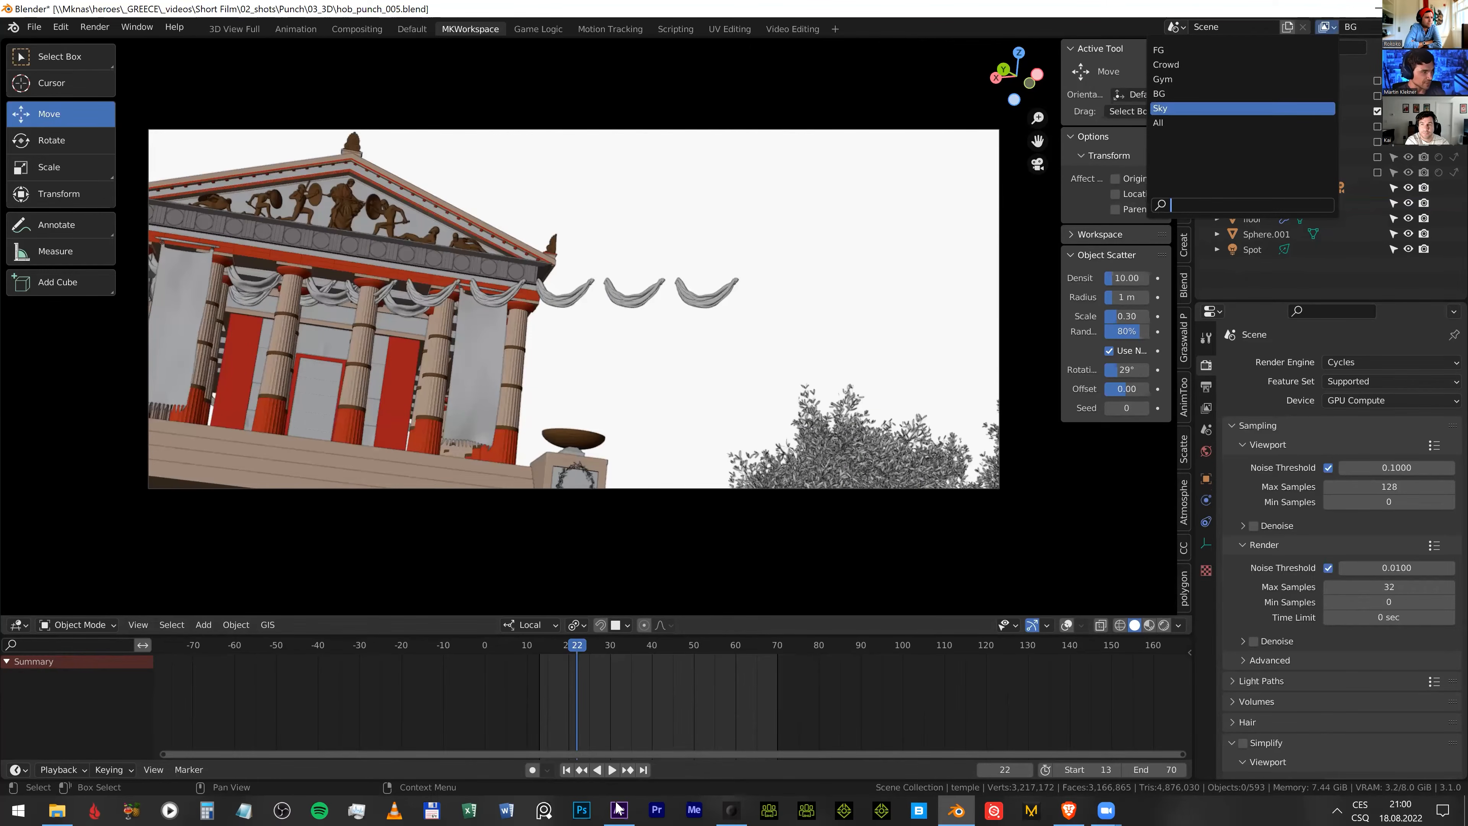
- Switch to After Effects and solo the base, crowd, bg and sky render layers of the hob_punch_base composition
{"action": "left_click", "coordinate": [617, 809]}
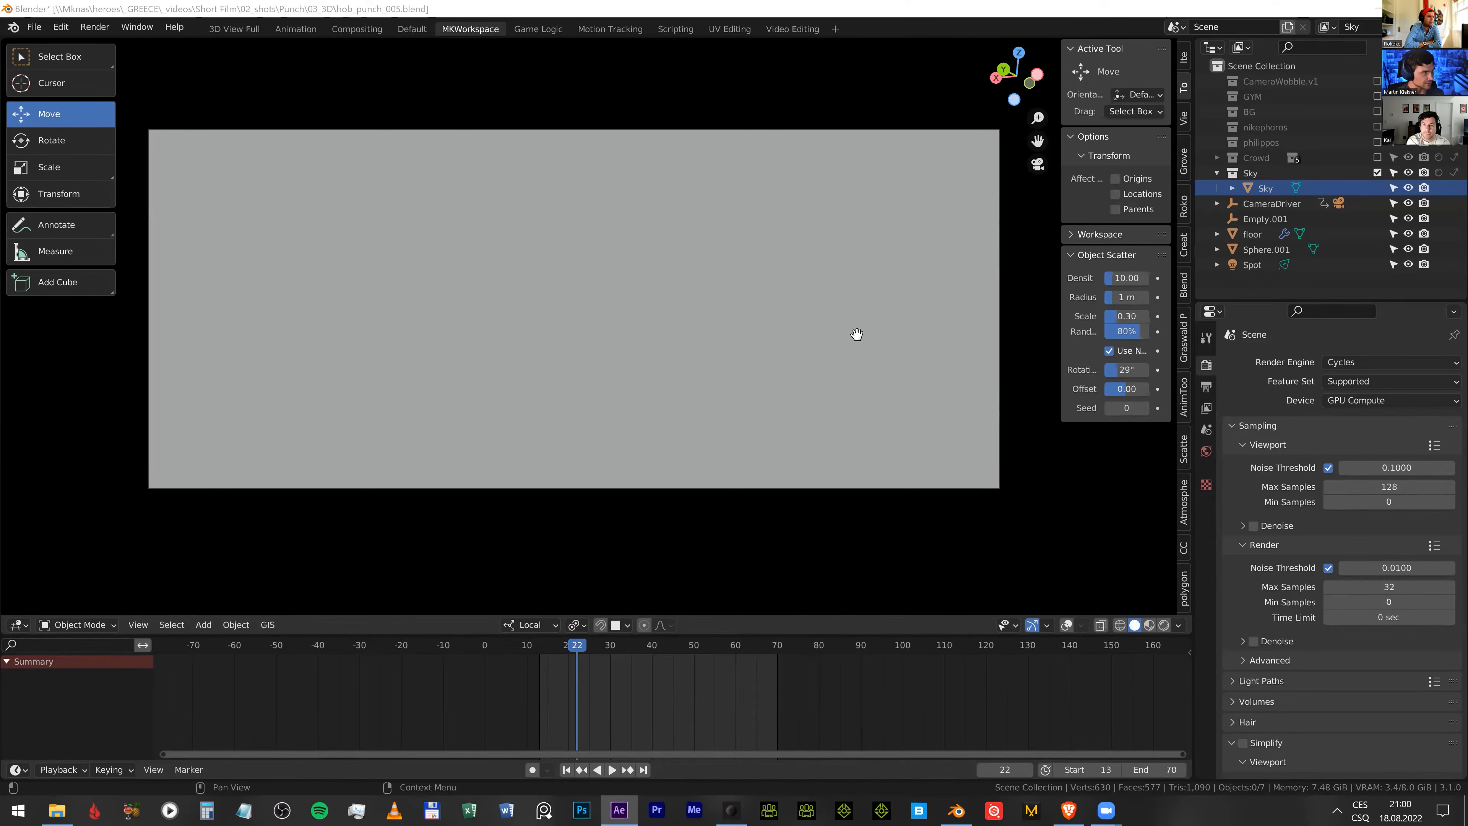
{"action": "key", "text": "alt+Tab"}
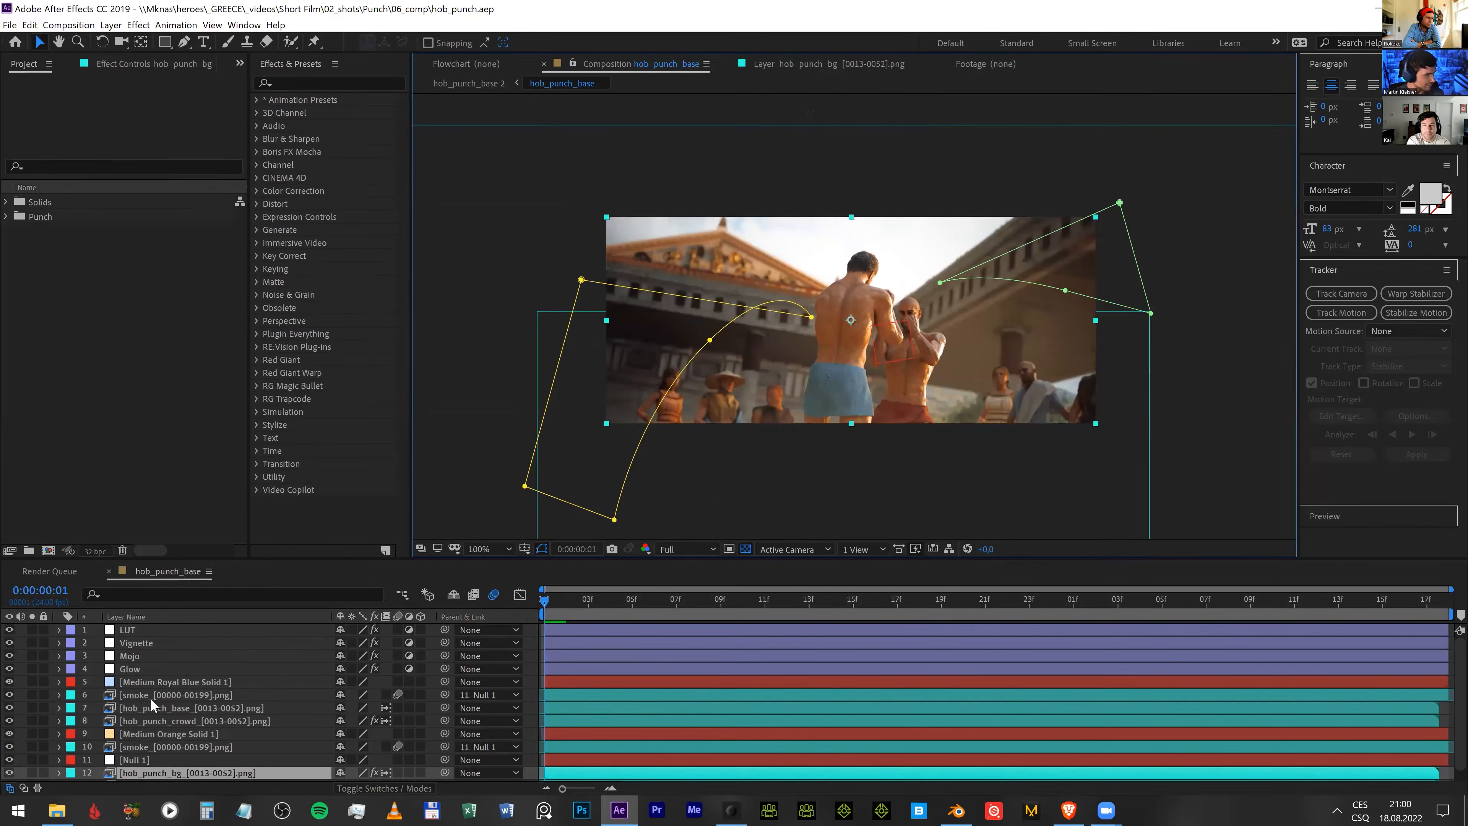
{"action": "scroll", "coordinate": [158, 763], "scroll_direction": "down", "scroll_amount": 1}
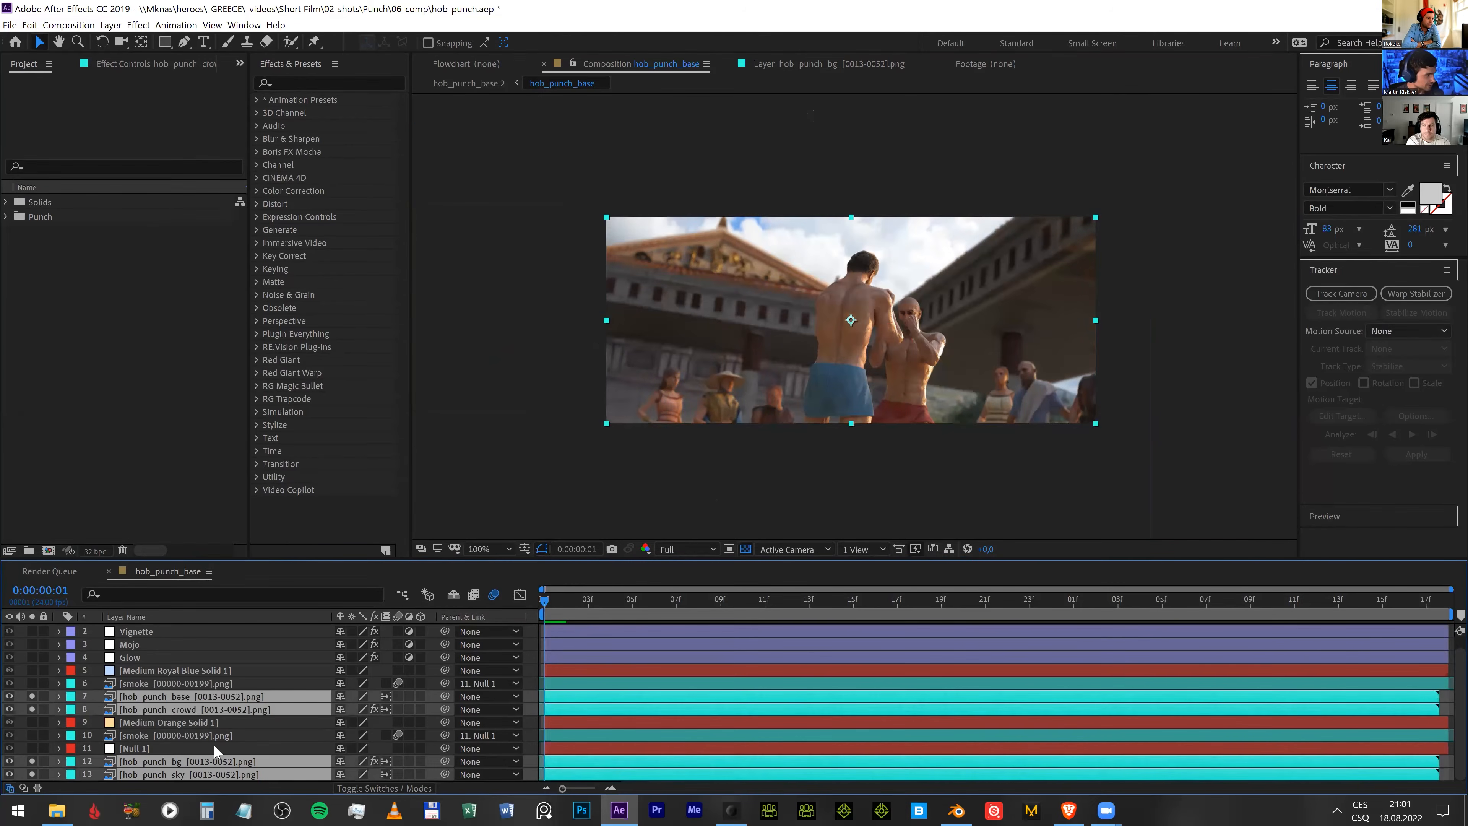
{"action": "left_click", "coordinate": [168, 735]}
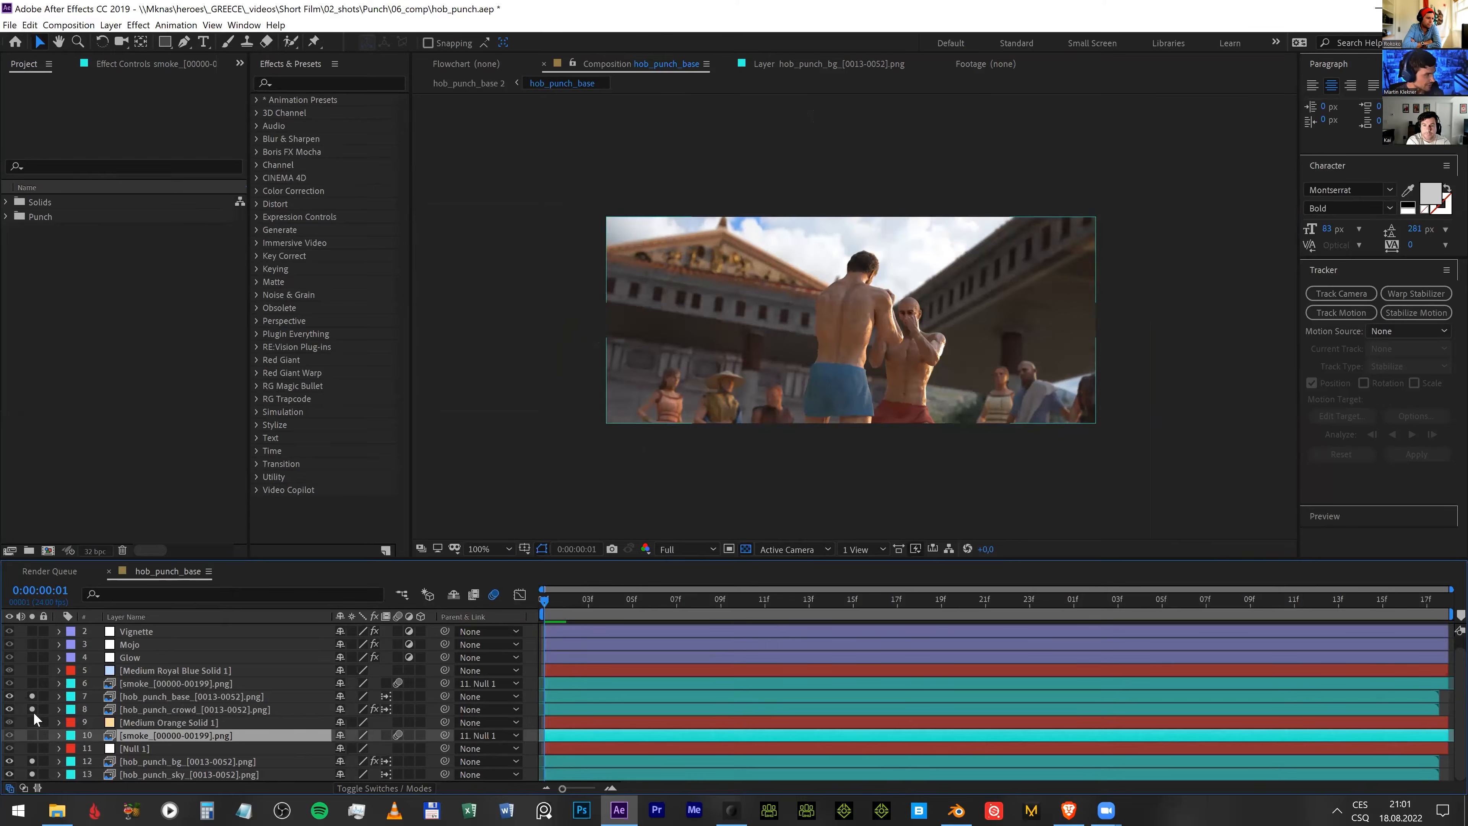
- Reduce the soloed layers to the sky alone and rebuild the shot by soloing the bg, crowd and base layers again
{"action": "left_click_drag", "start_coordinate": [32, 710], "coordinate": [32, 759]}
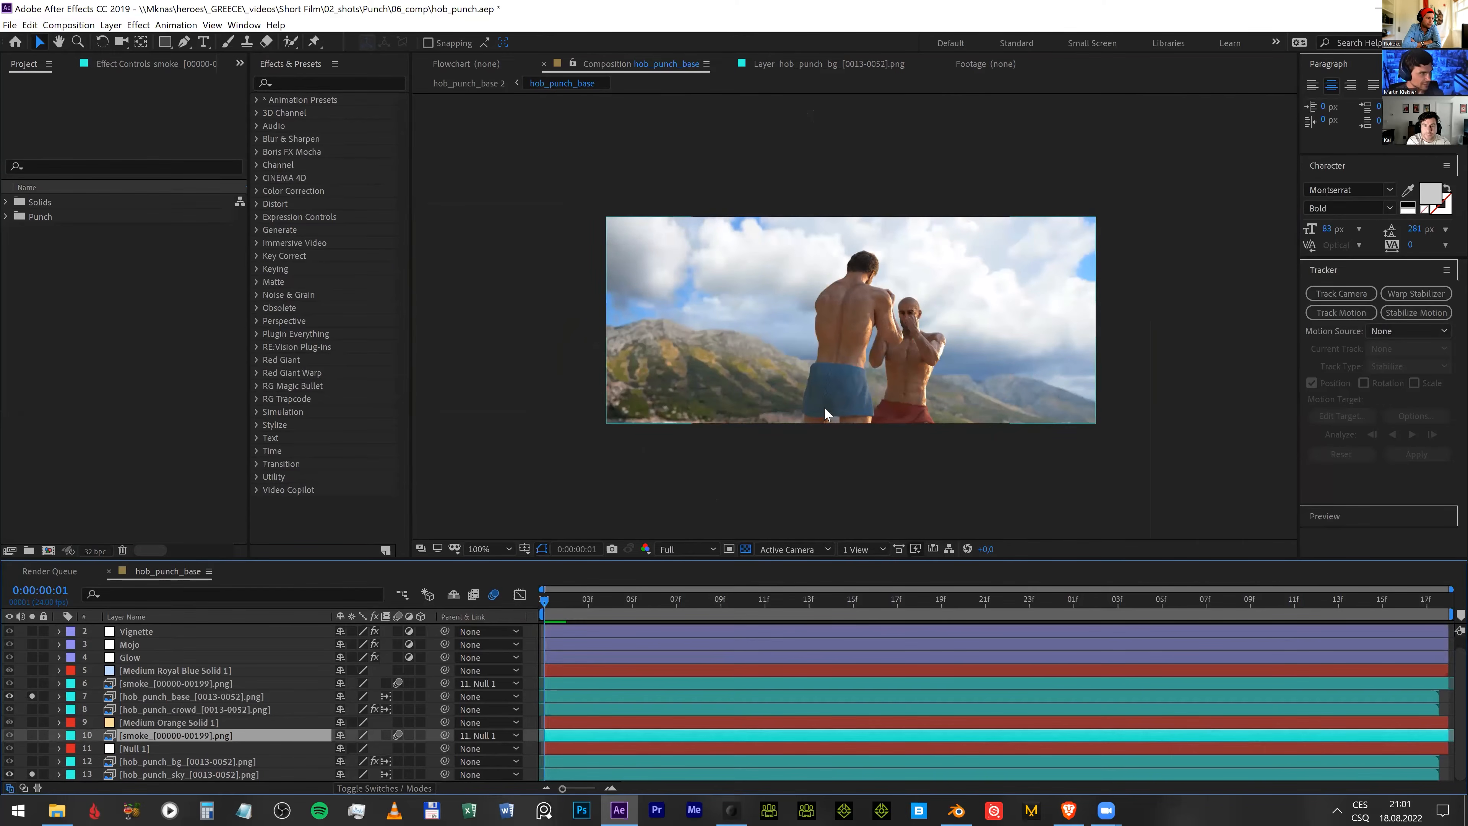
{"action": "left_click", "coordinate": [32, 696]}
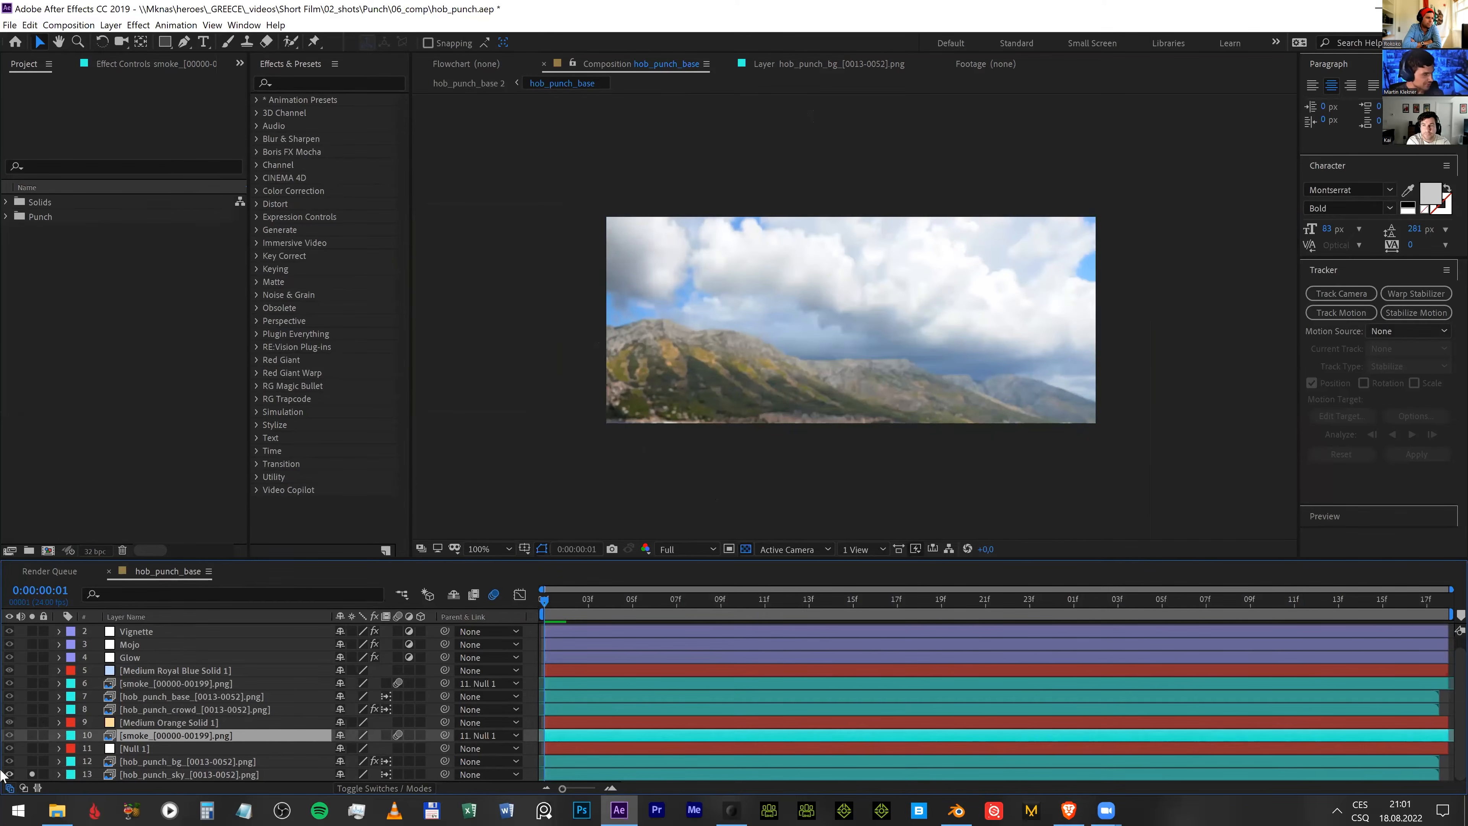
{"action": "left_click", "coordinate": [32, 761]}
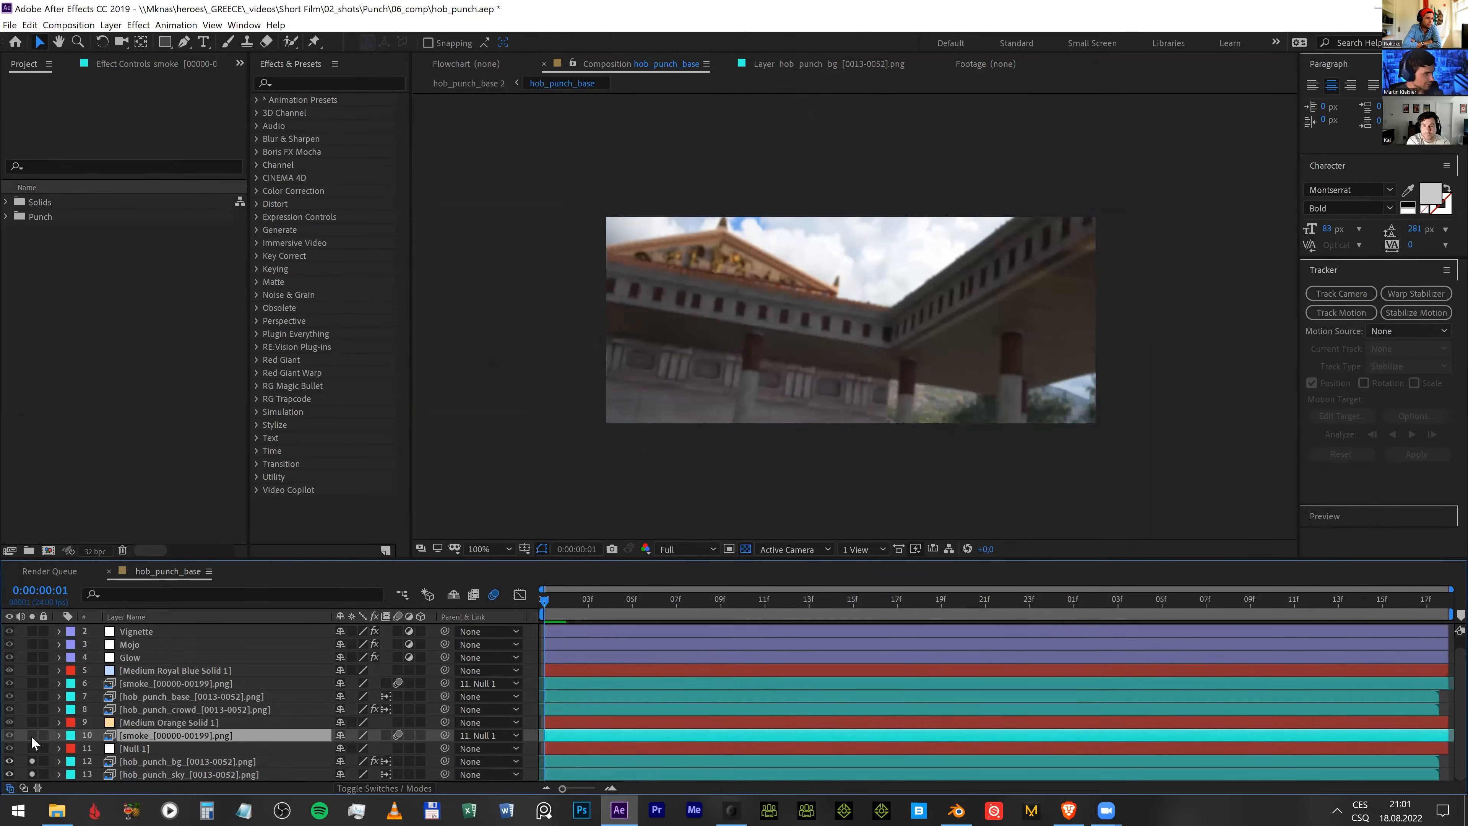
{"action": "left_click", "coordinate": [31, 708]}
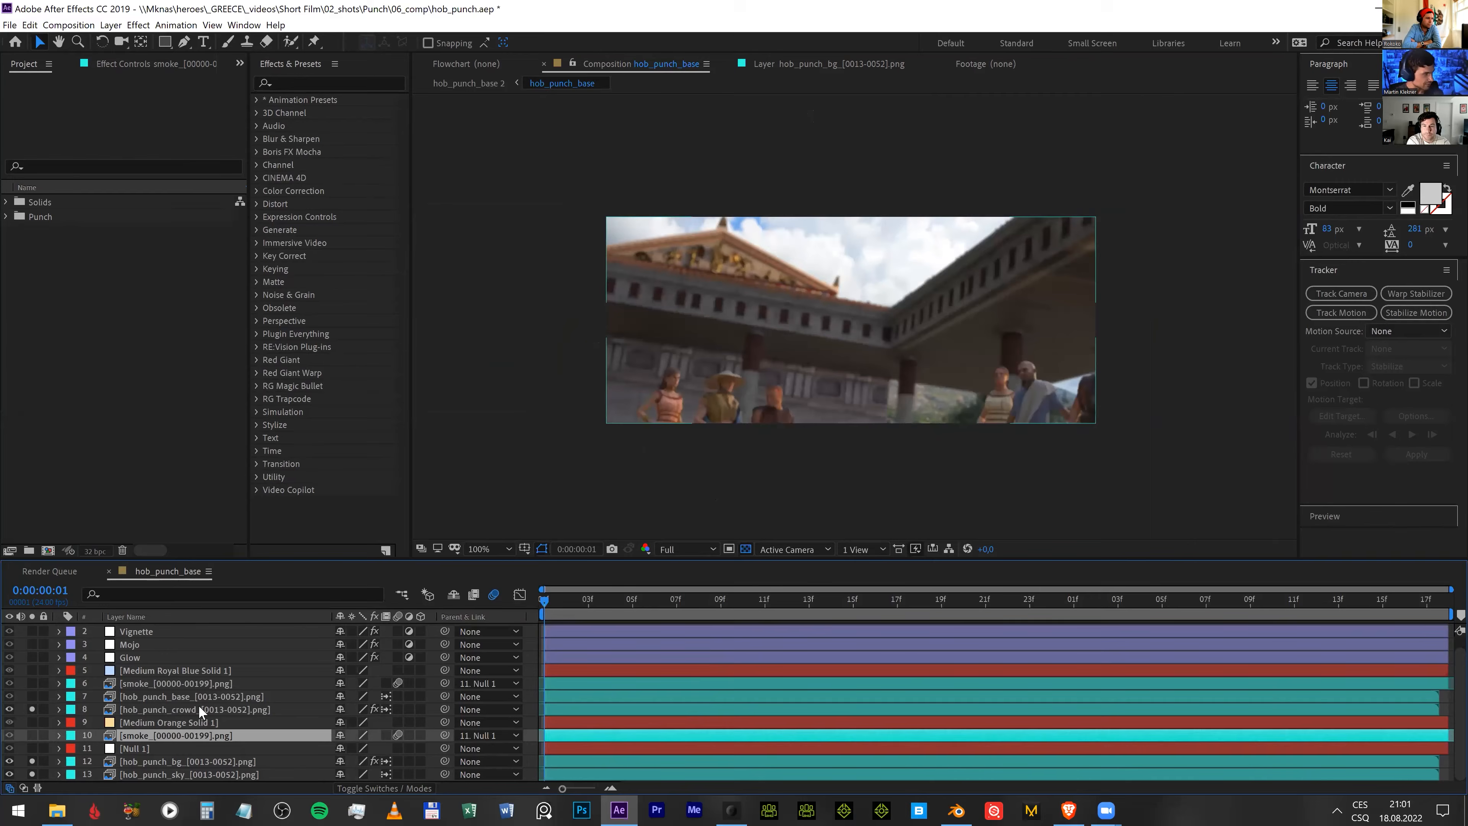
{"action": "left_click", "coordinate": [68, 695]}
{"action": "left_click", "coordinate": [32, 696]}
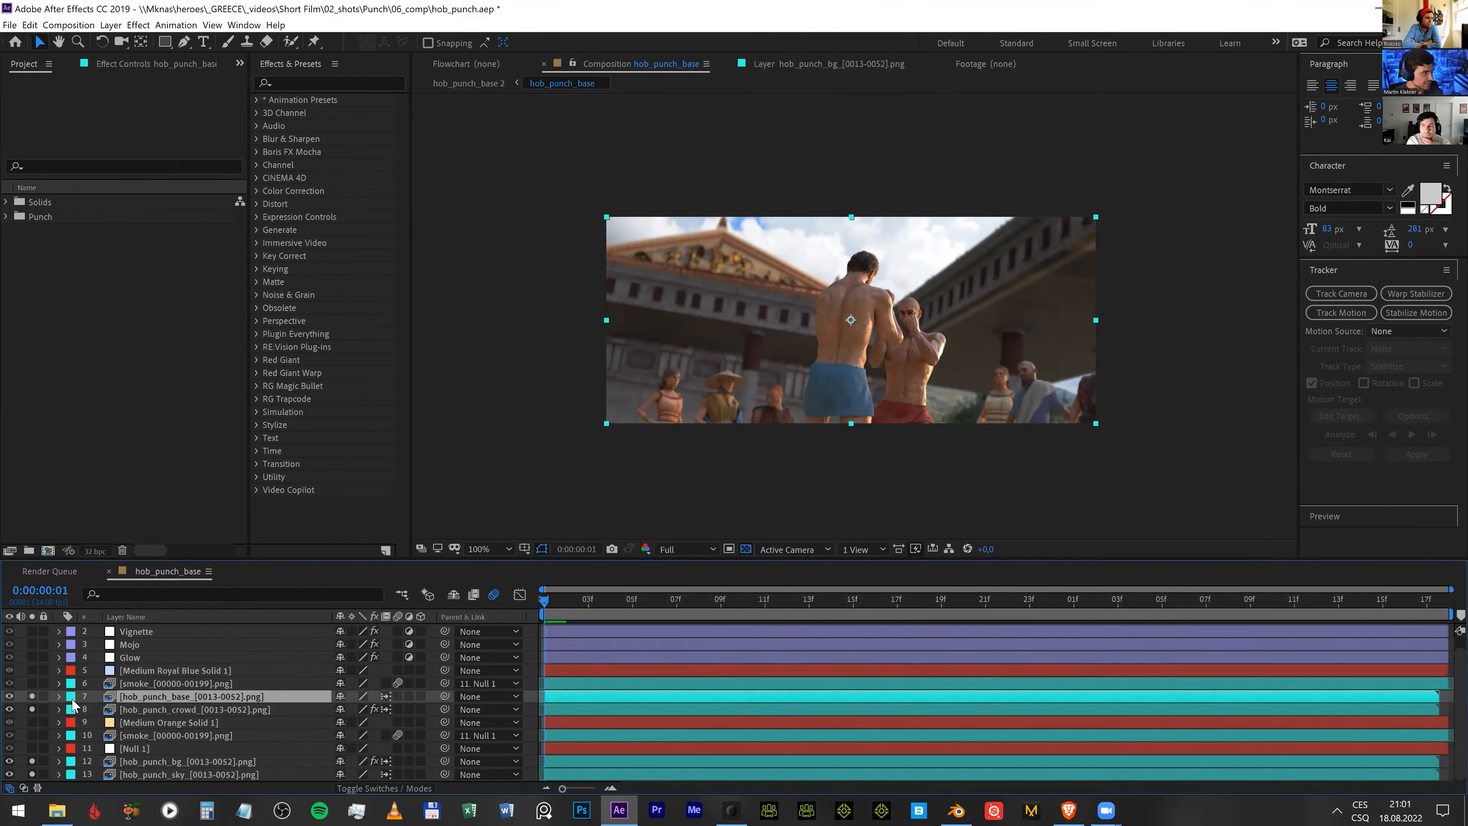
- Add Medium Orange Solid 1, the smoke layer above the base render and Medium Royal Blue Solid 1 to the soloed layers
{"action": "left_click", "coordinate": [173, 709]}
{"action": "left_click", "coordinate": [173, 723]}
{"action": "left_click", "coordinate": [33, 723]}
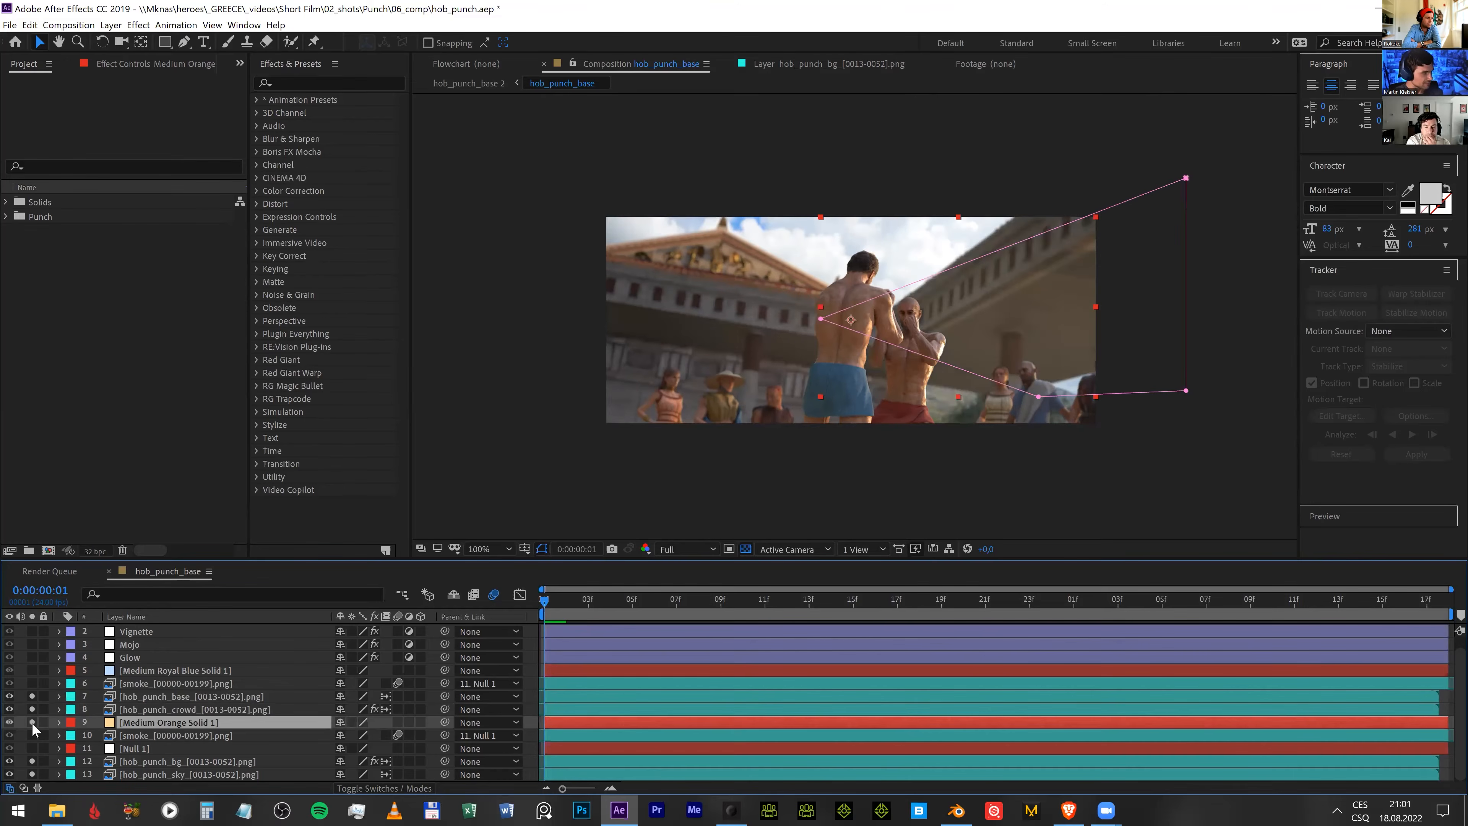
{"action": "left_click", "coordinate": [32, 684]}
{"action": "left_click", "coordinate": [114, 671]}
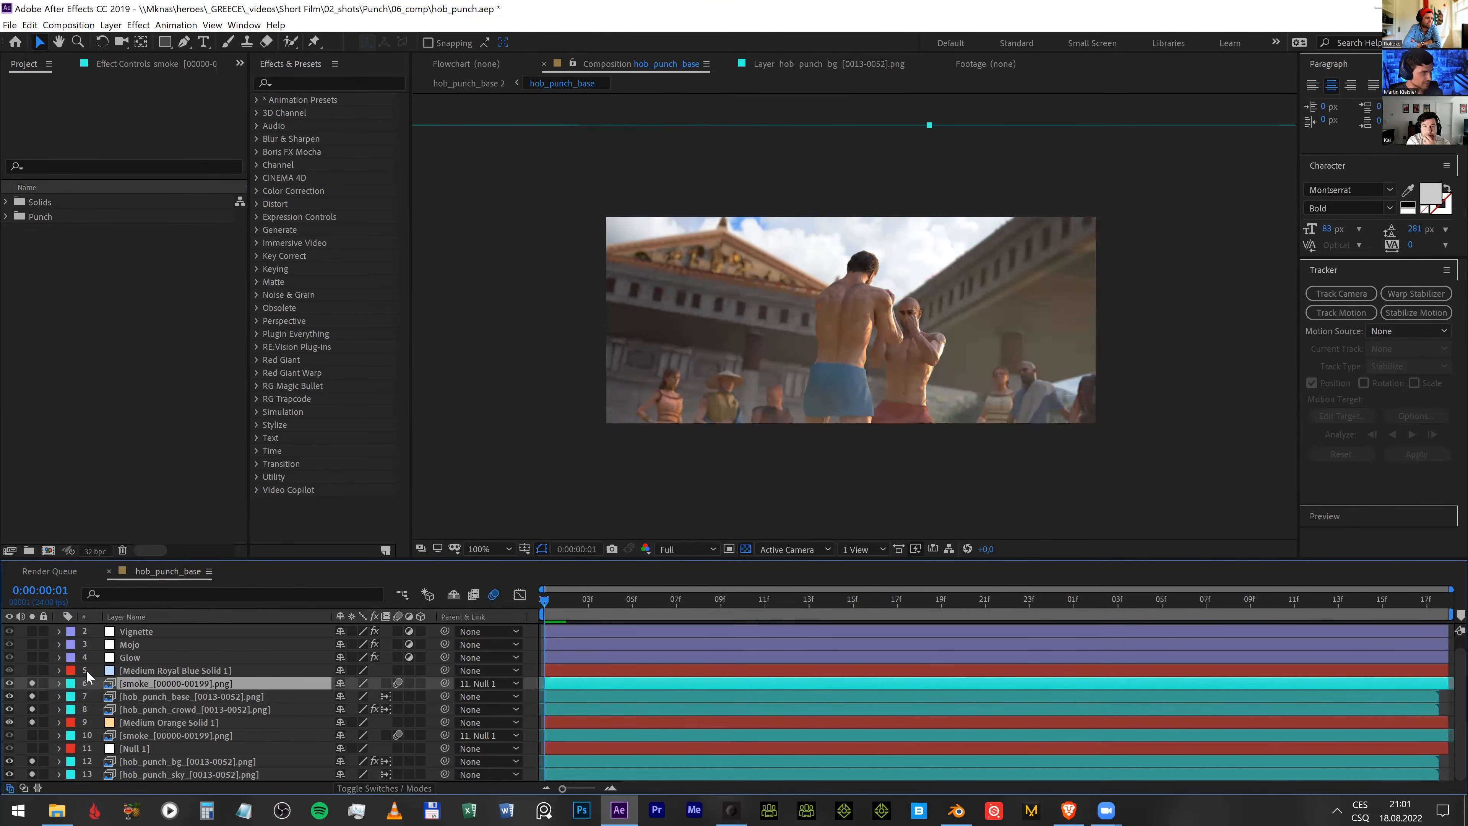
{"action": "left_click", "coordinate": [33, 671]}
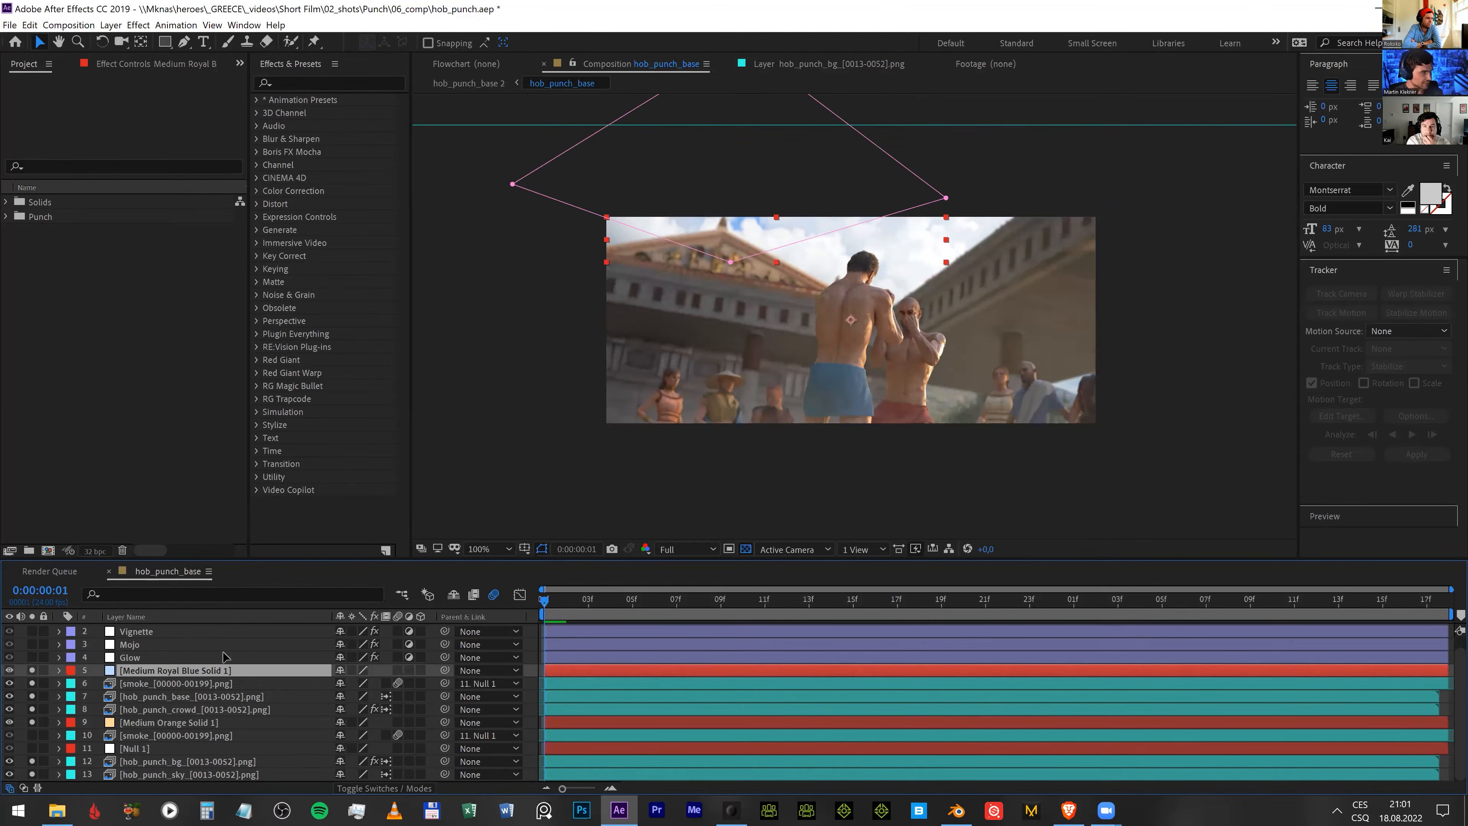
- Examine the mask of Medium Royal Blue Solid 1 and its effect on the temple and fighters
{"action": "left_click", "coordinate": [731, 264]}
{"action": "left_click", "coordinate": [730, 264]}
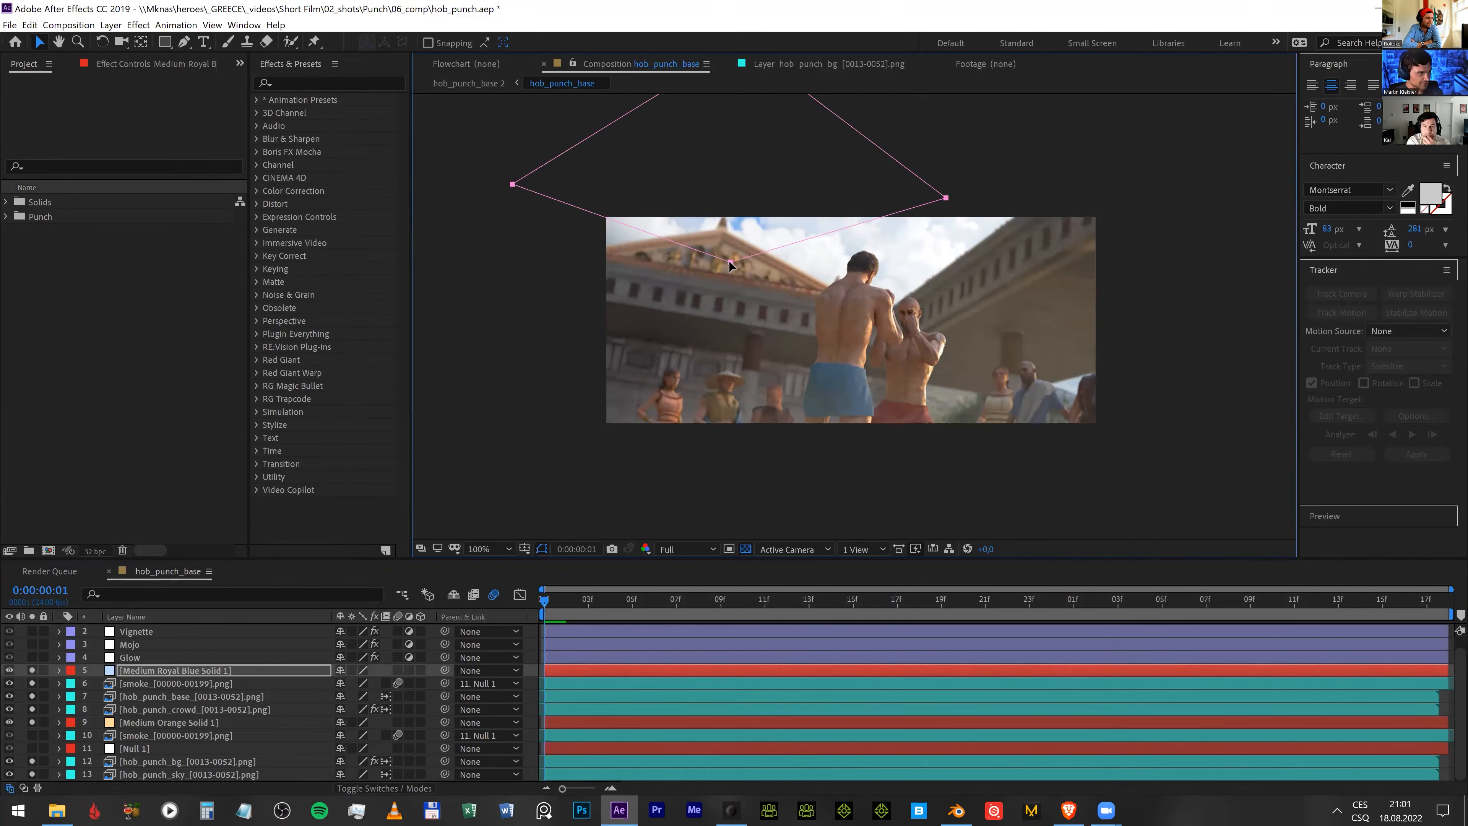
{"action": "left_click_drag", "start_coordinate": [824, 338], "coordinate": [859, 395]}
{"action": "left_click_drag", "start_coordinate": [739, 226], "coordinate": [752, 259]}
- Add the Glow, Mojo and Vignette adjustment layers to the soloed layers and save the hob_punch.aep project
{"action": "left_click", "coordinate": [127, 654]}
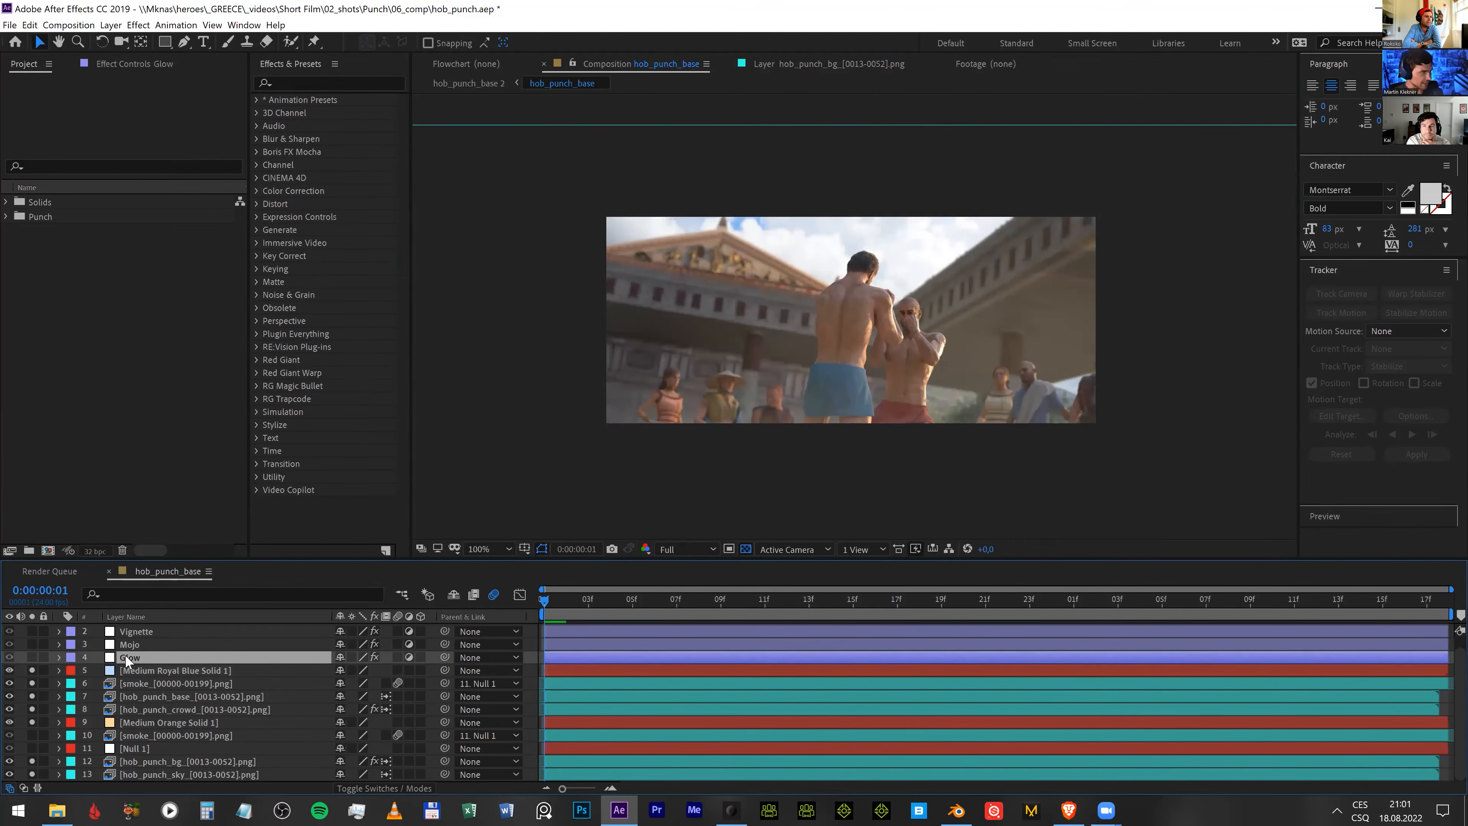
{"action": "left_click", "coordinate": [33, 644]}
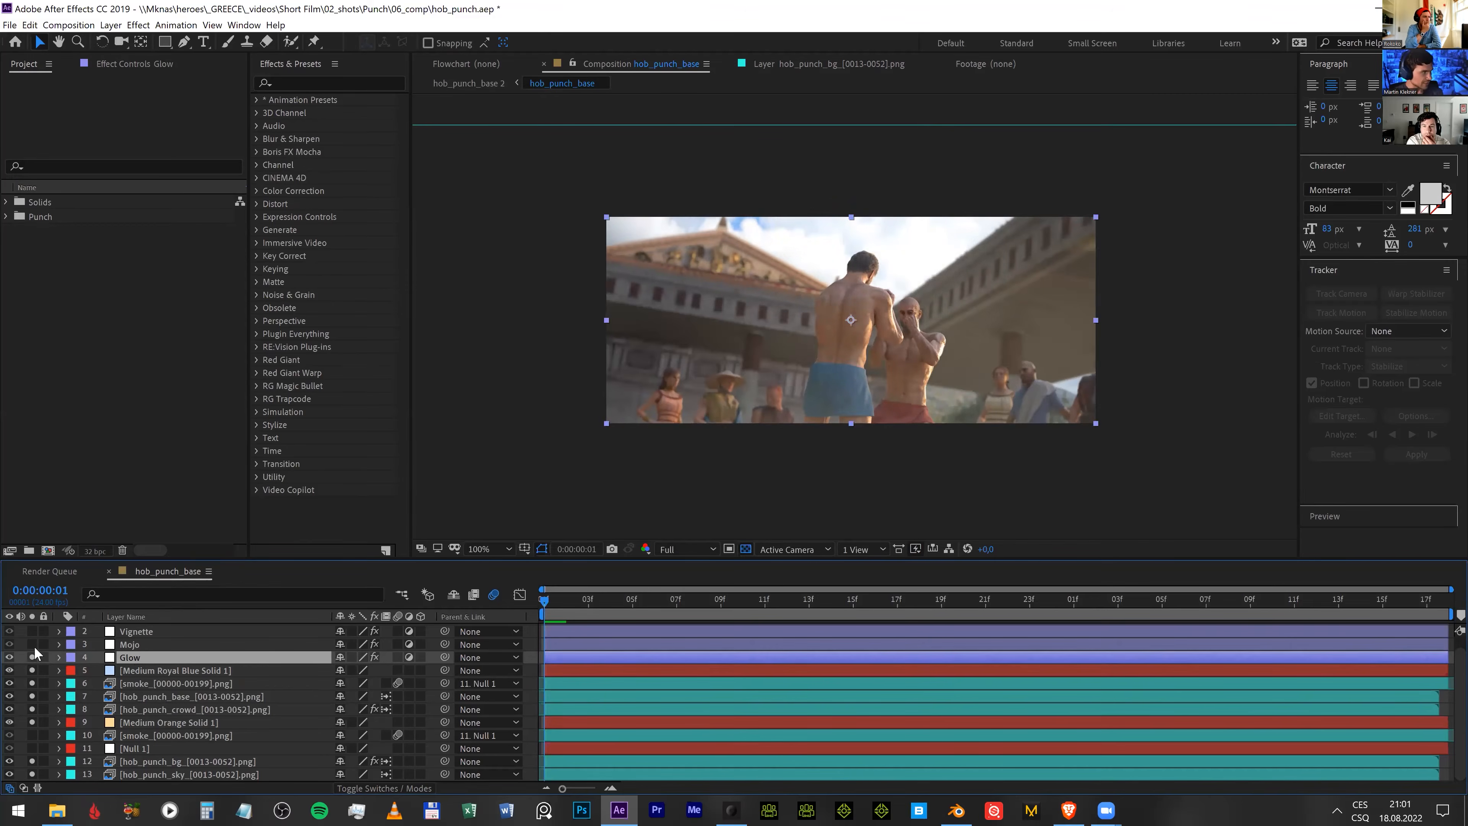
{"action": "left_click", "coordinate": [26, 645]}
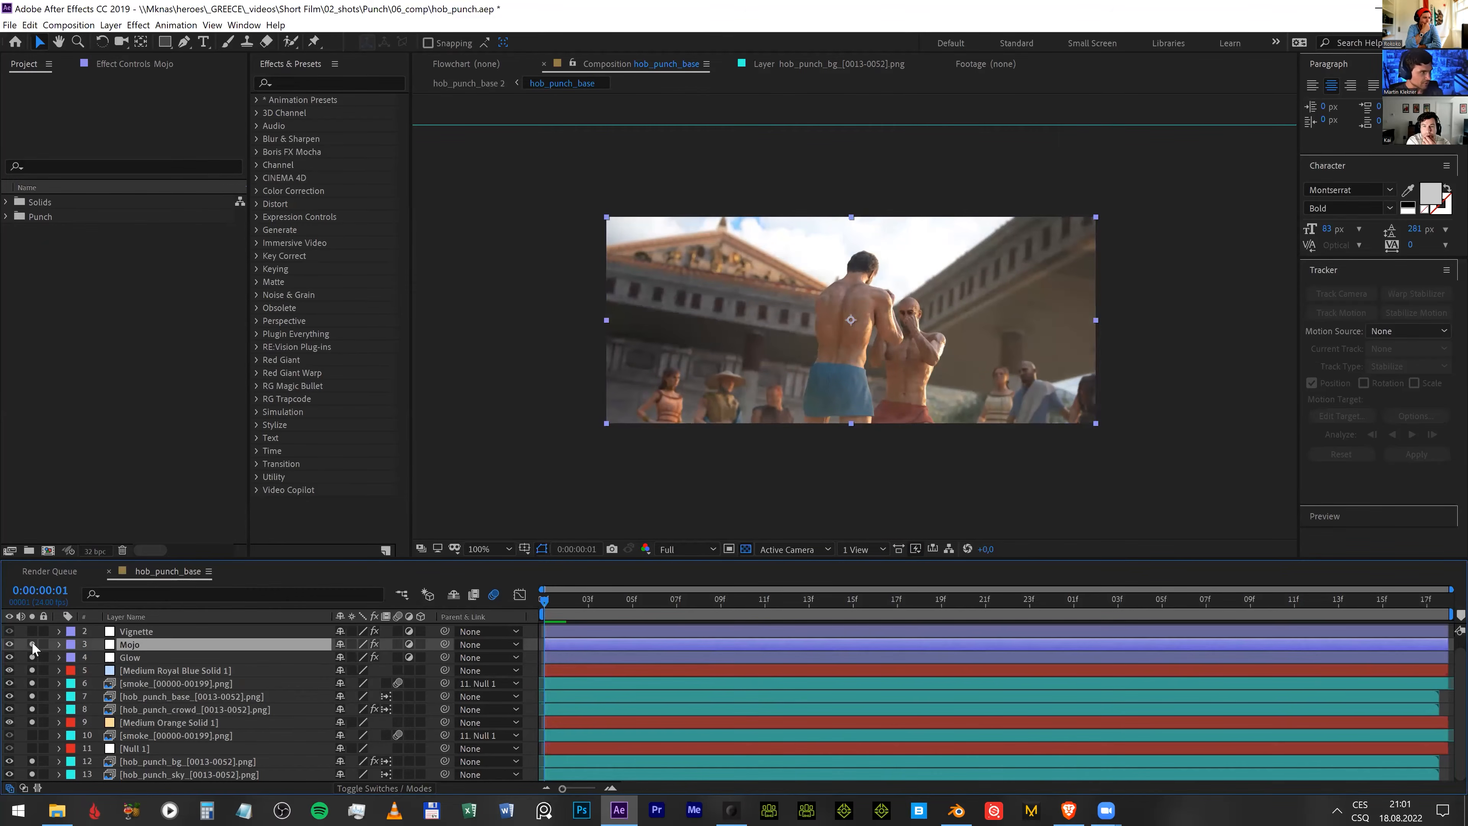
{"action": "left_click", "coordinate": [32, 630]}
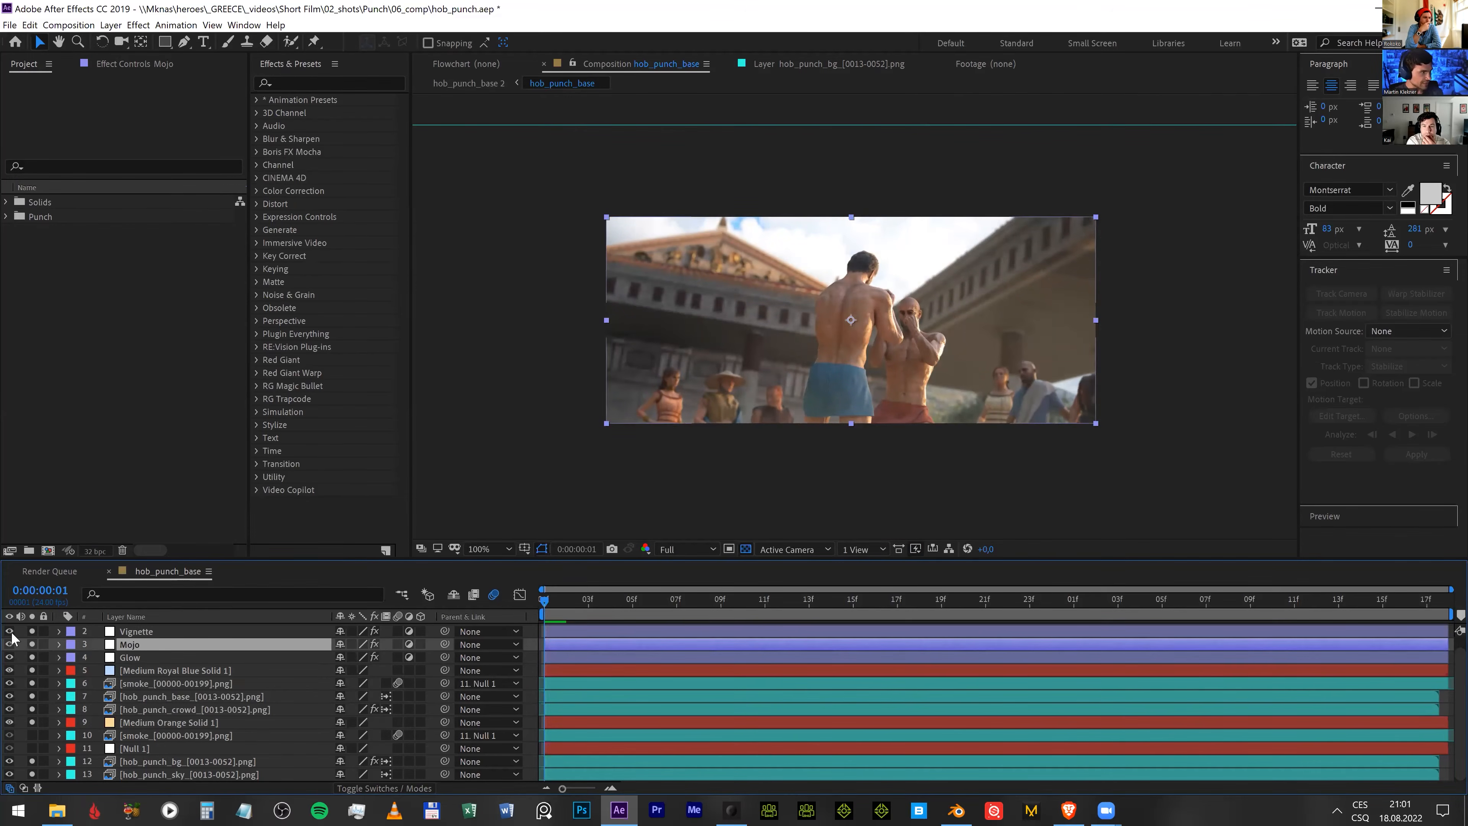
{"action": "left_click", "coordinate": [32, 632]}
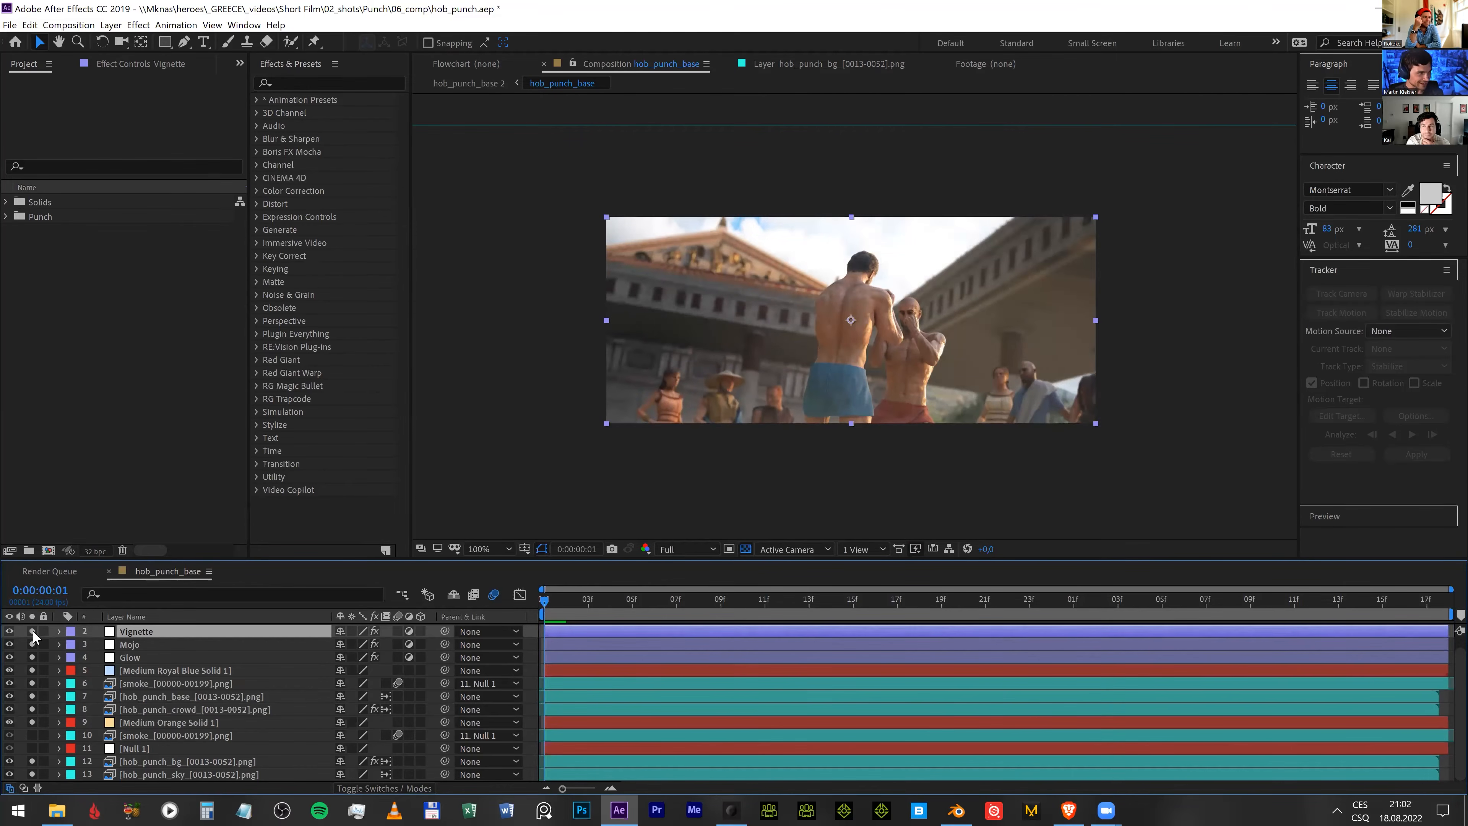
{"action": "left_click", "coordinate": [33, 631]}
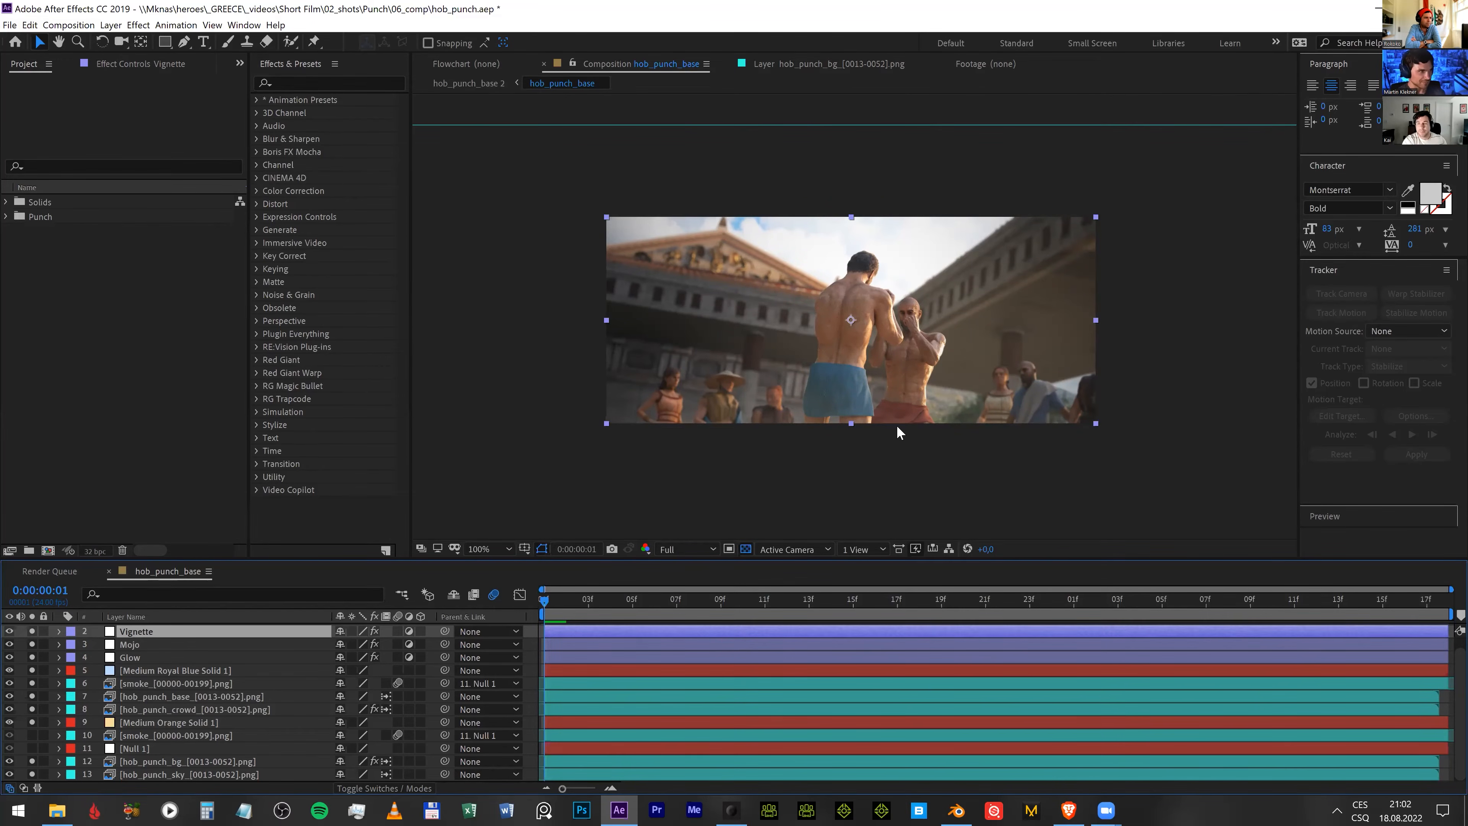
{"action": "key", "text": "ctrl+s"}
{"action": "left_click", "coordinate": [743, 424]}
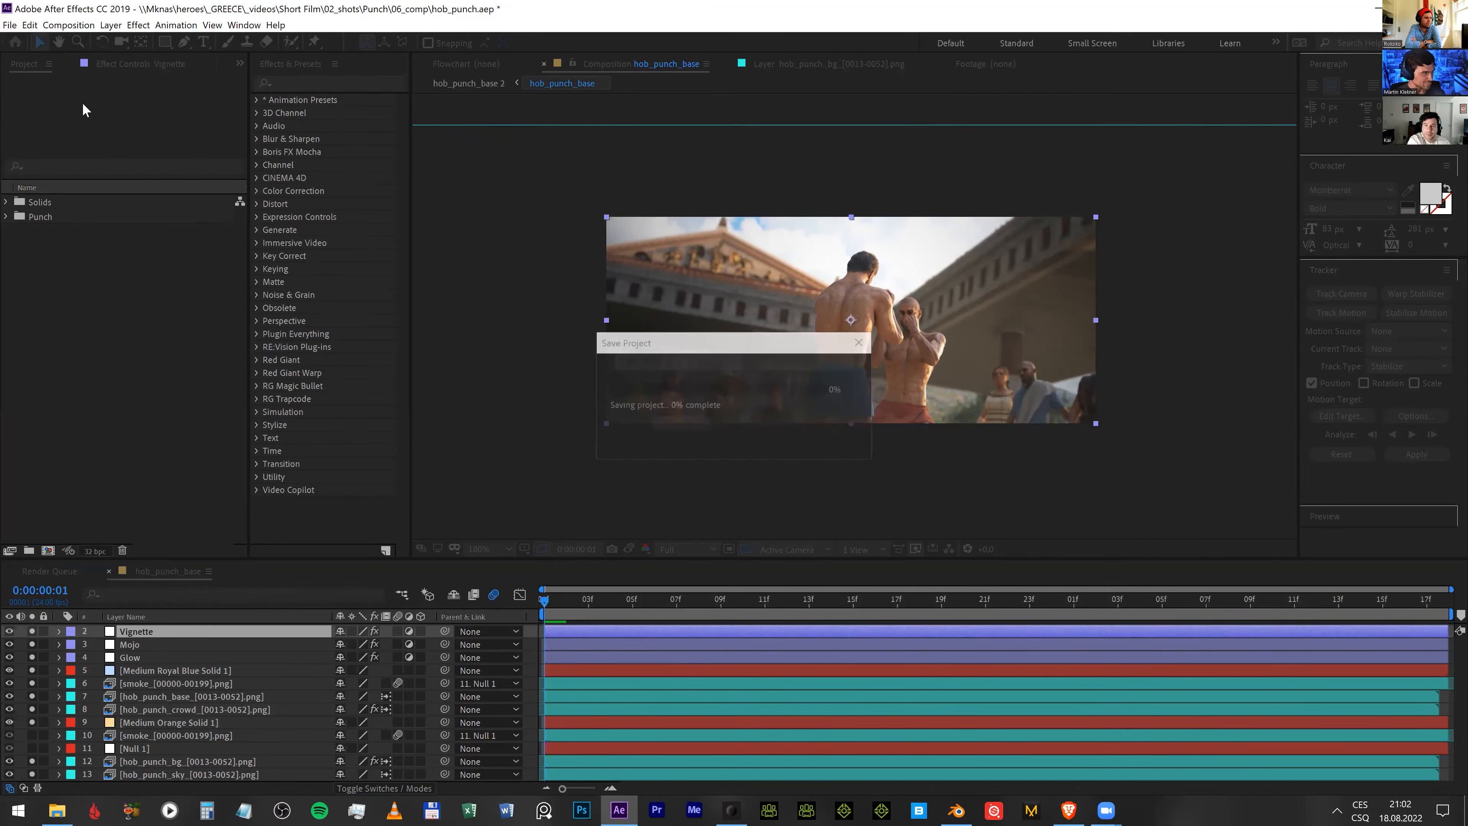
- Switch to Blender and open the recent file hob_allies_003.blend, saving the changes to hob_punch_005.blend
{"action": "key", "text": "alt+Tab"}
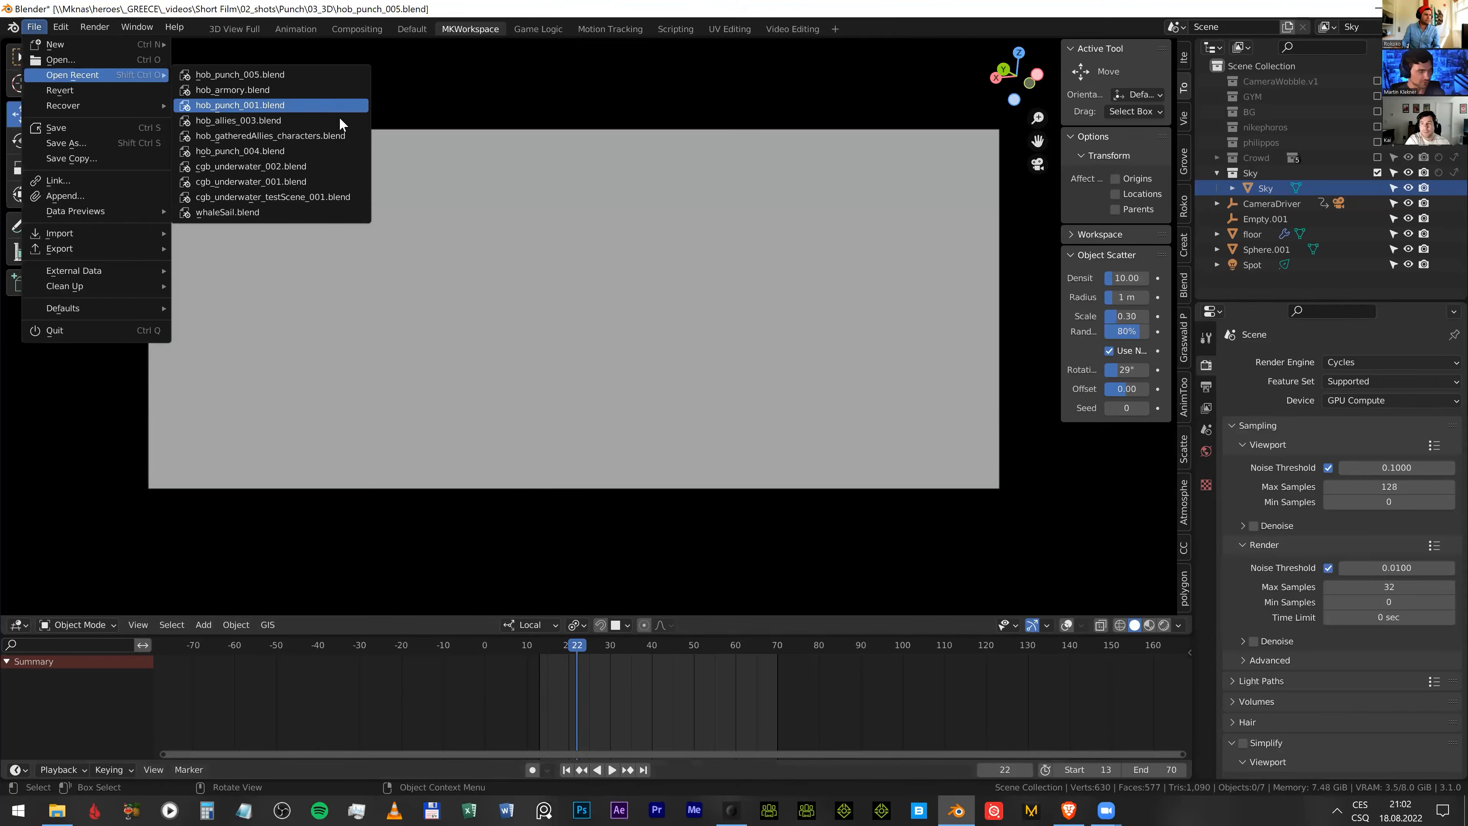
{"action": "left_click", "coordinate": [341, 121]}
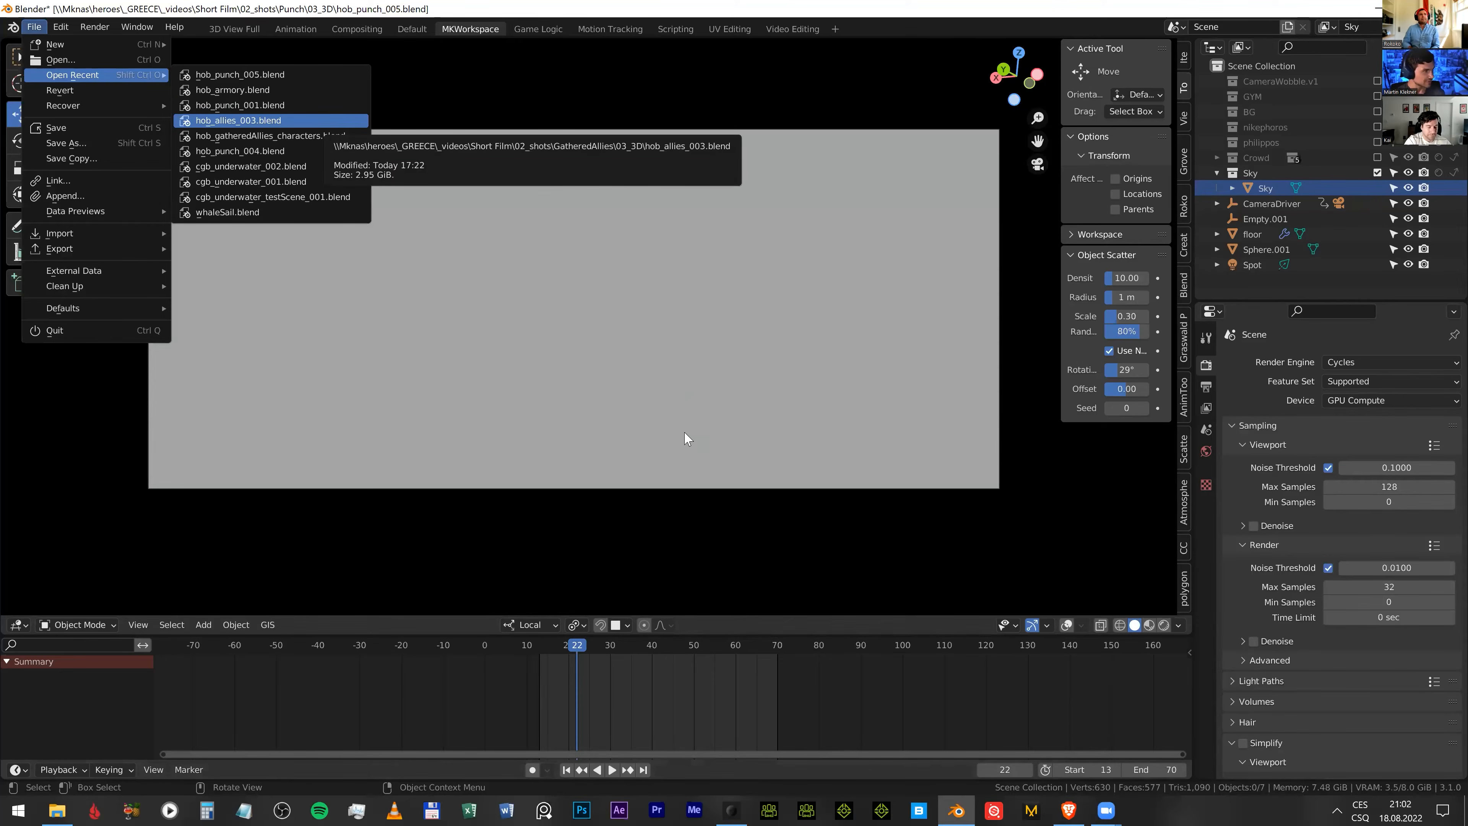
{"action": "key", "text": "Escape"}
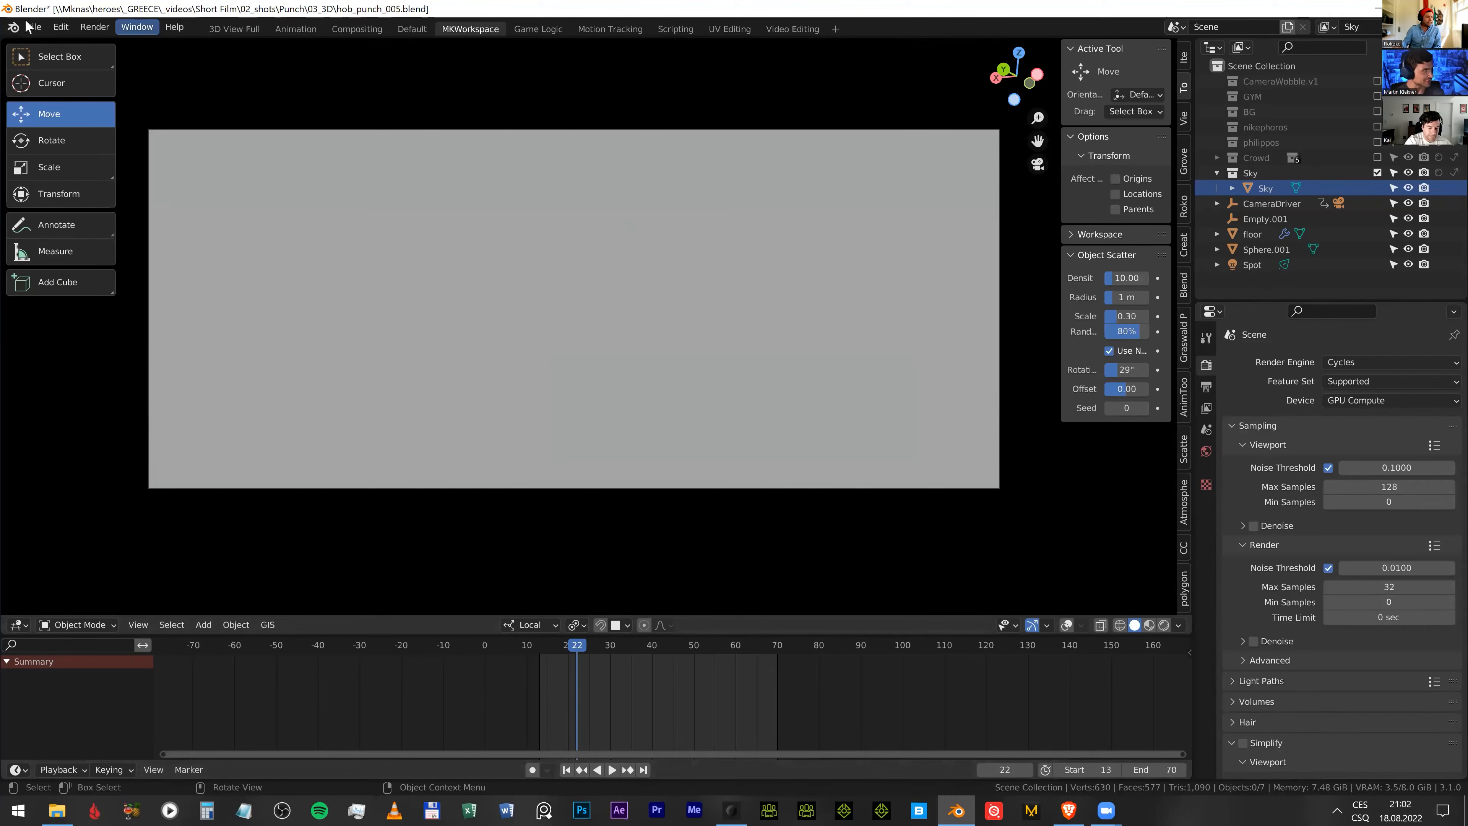
{"action": "left_click", "coordinate": [32, 26]}
{"action": "mouse_move", "coordinate": [96, 74]}
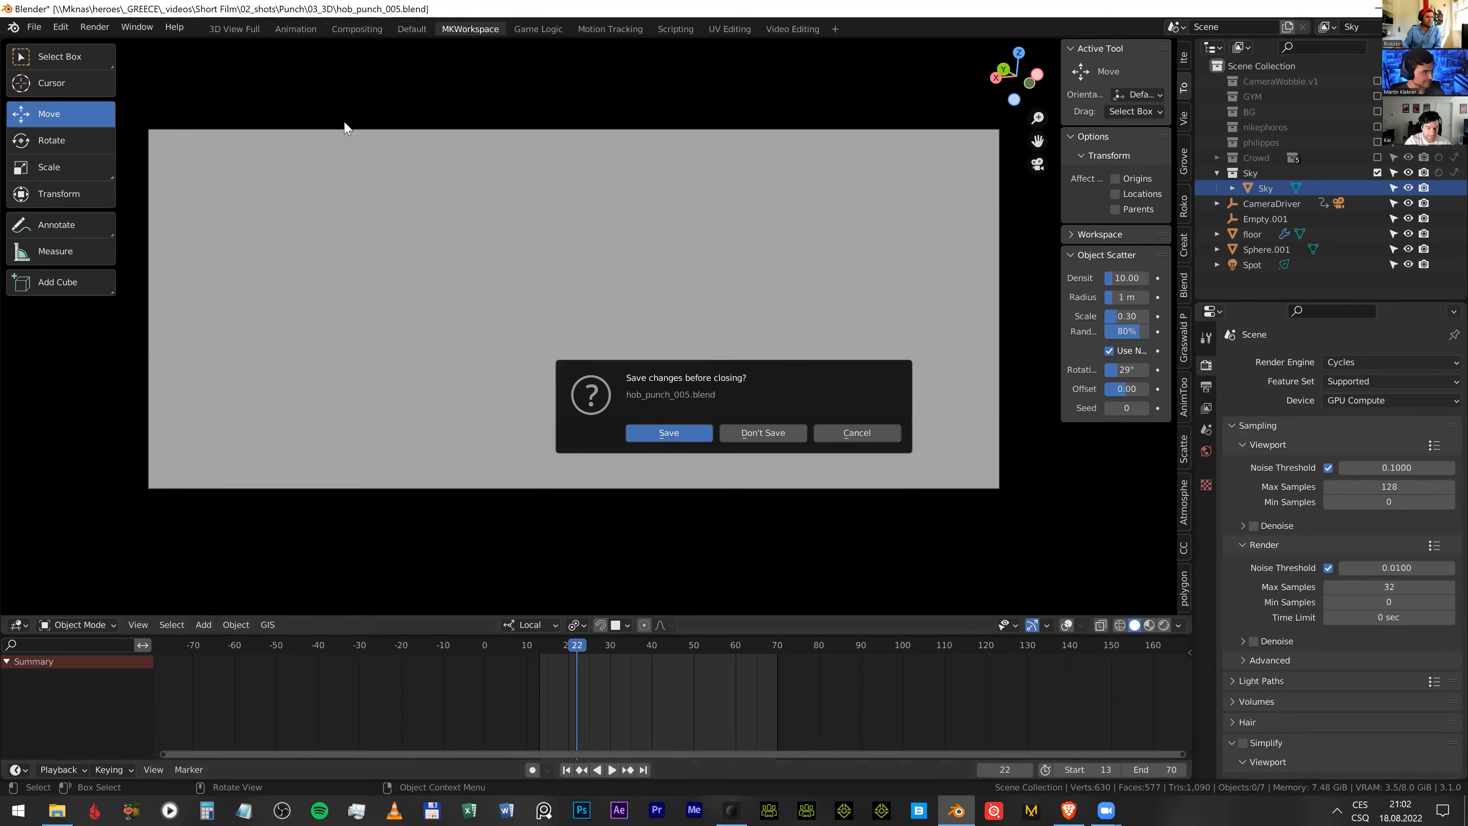
{"action": "left_click", "coordinate": [690, 433]}
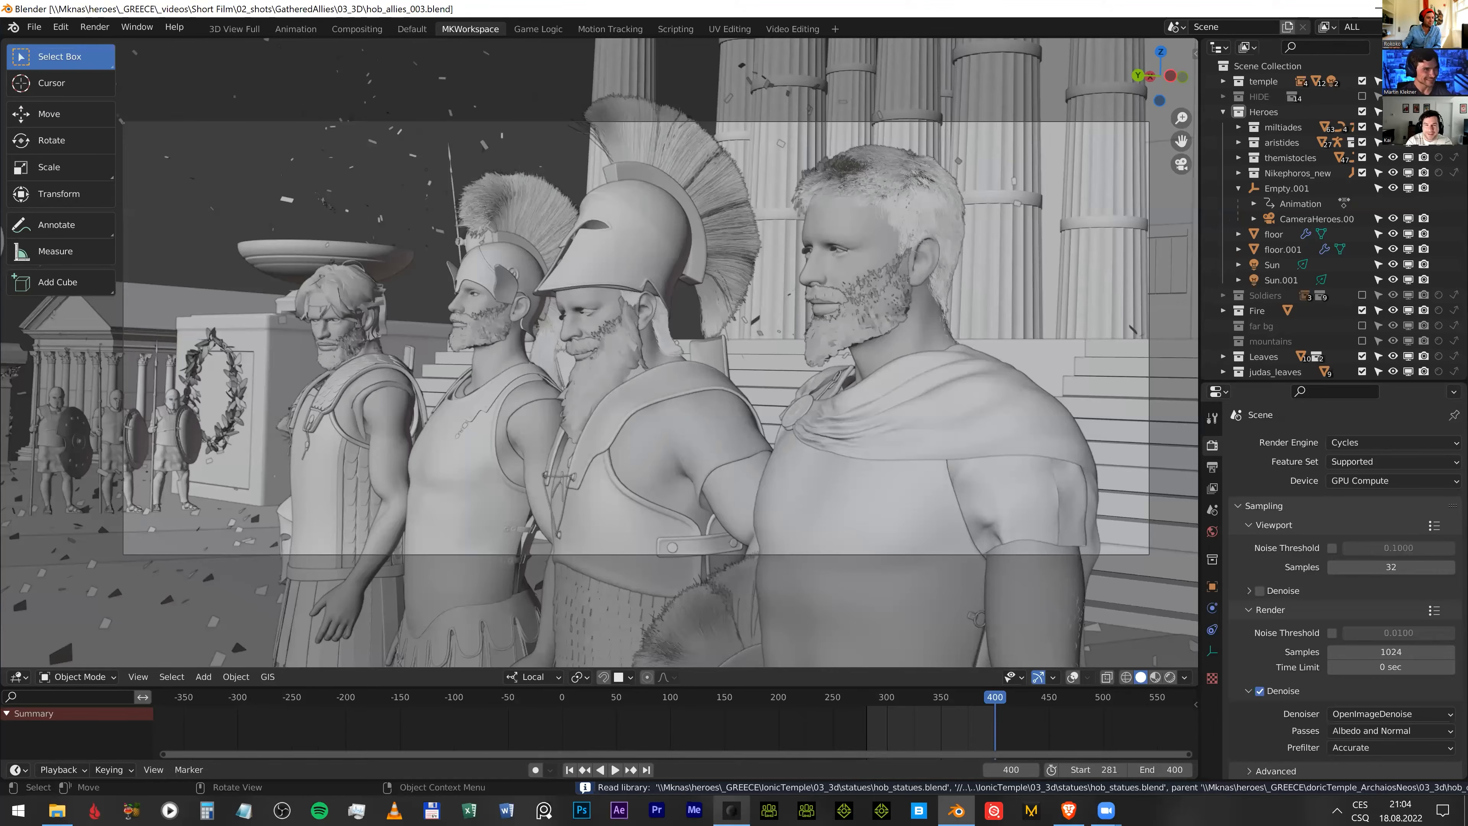
{"action": "left_click", "coordinate": [921, 810]}
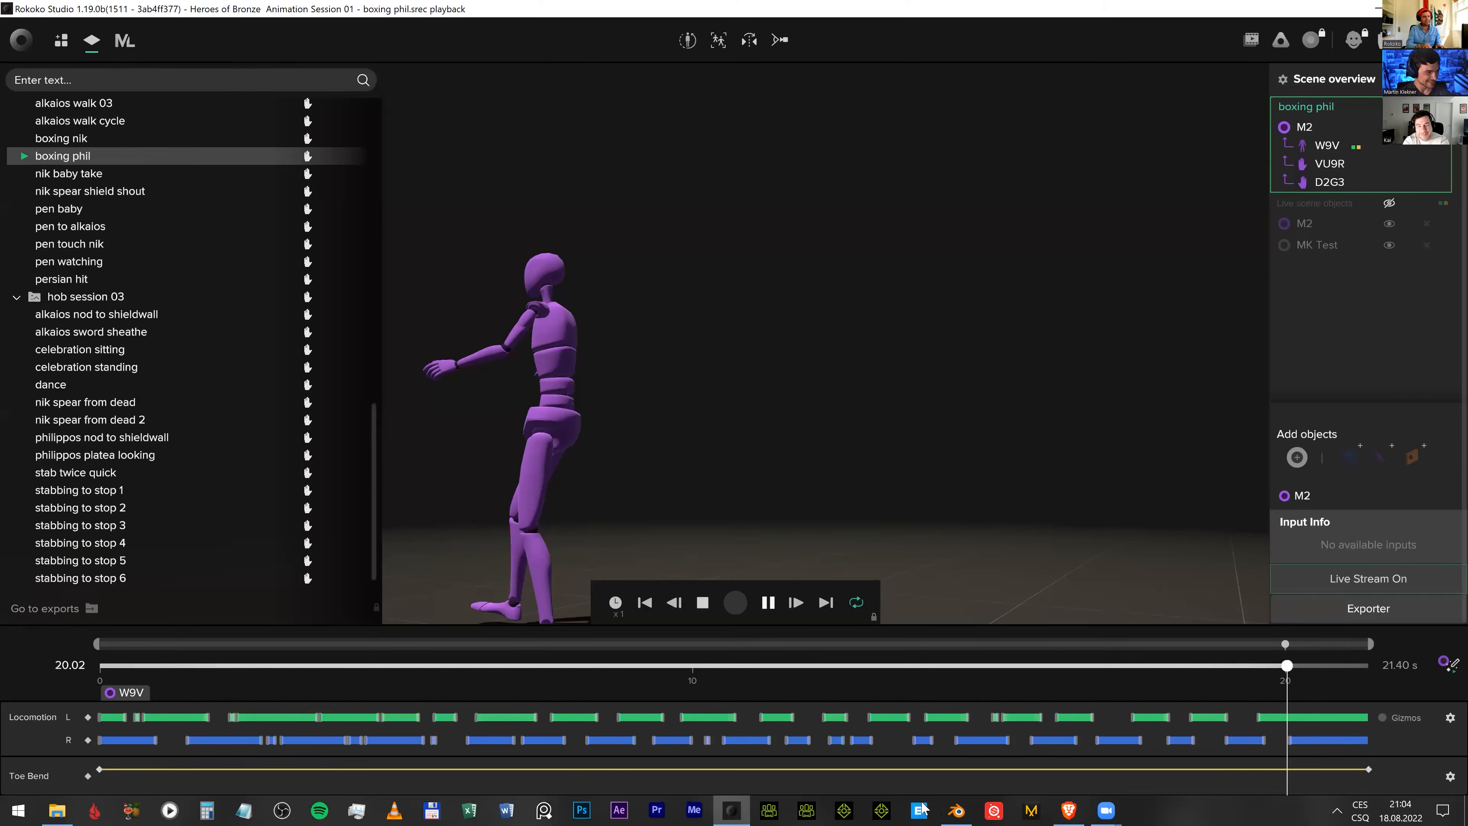
{"action": "left_click", "coordinate": [948, 810]}
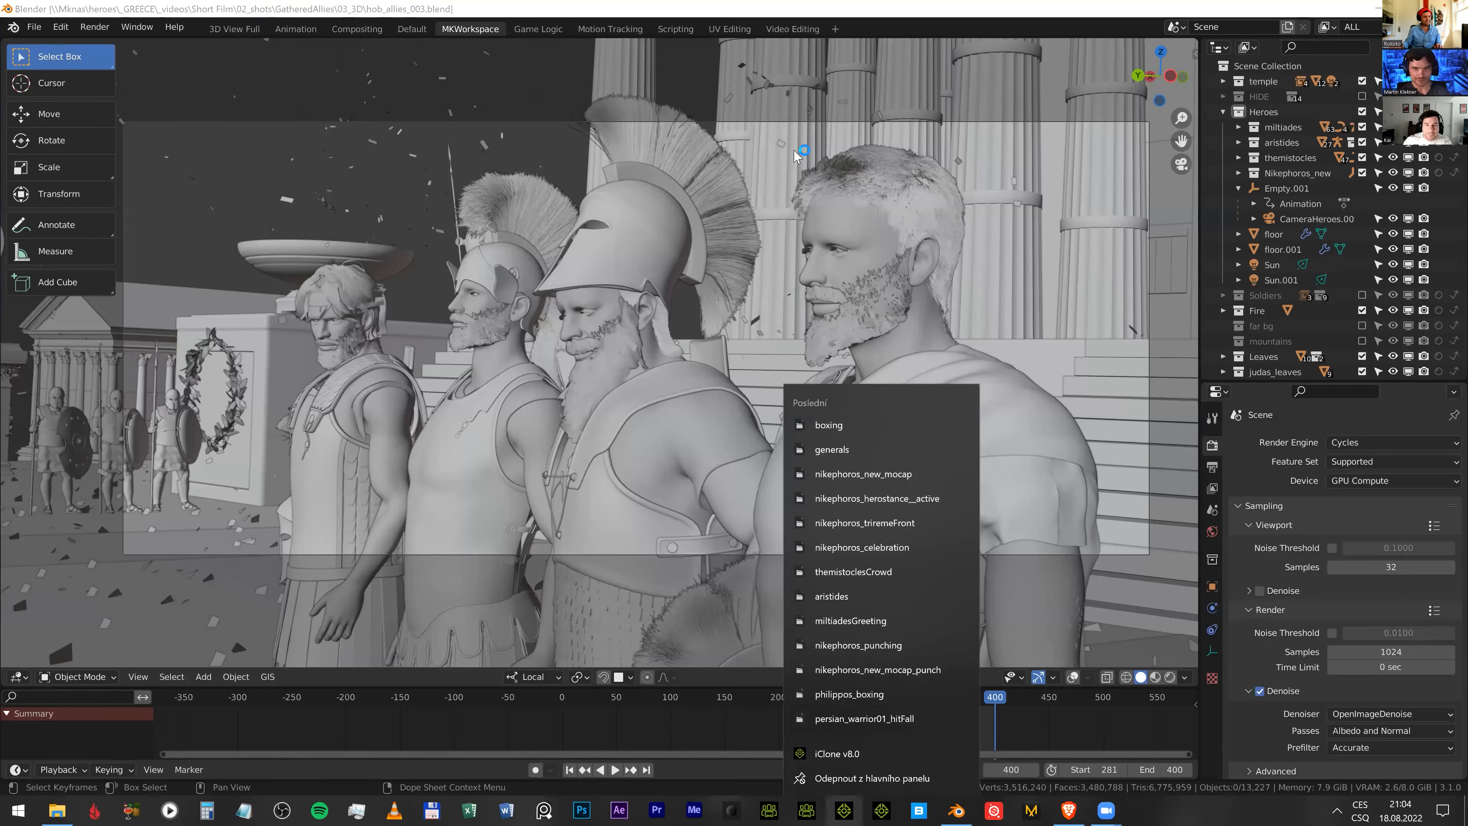
{"action": "key", "text": "Escape"}
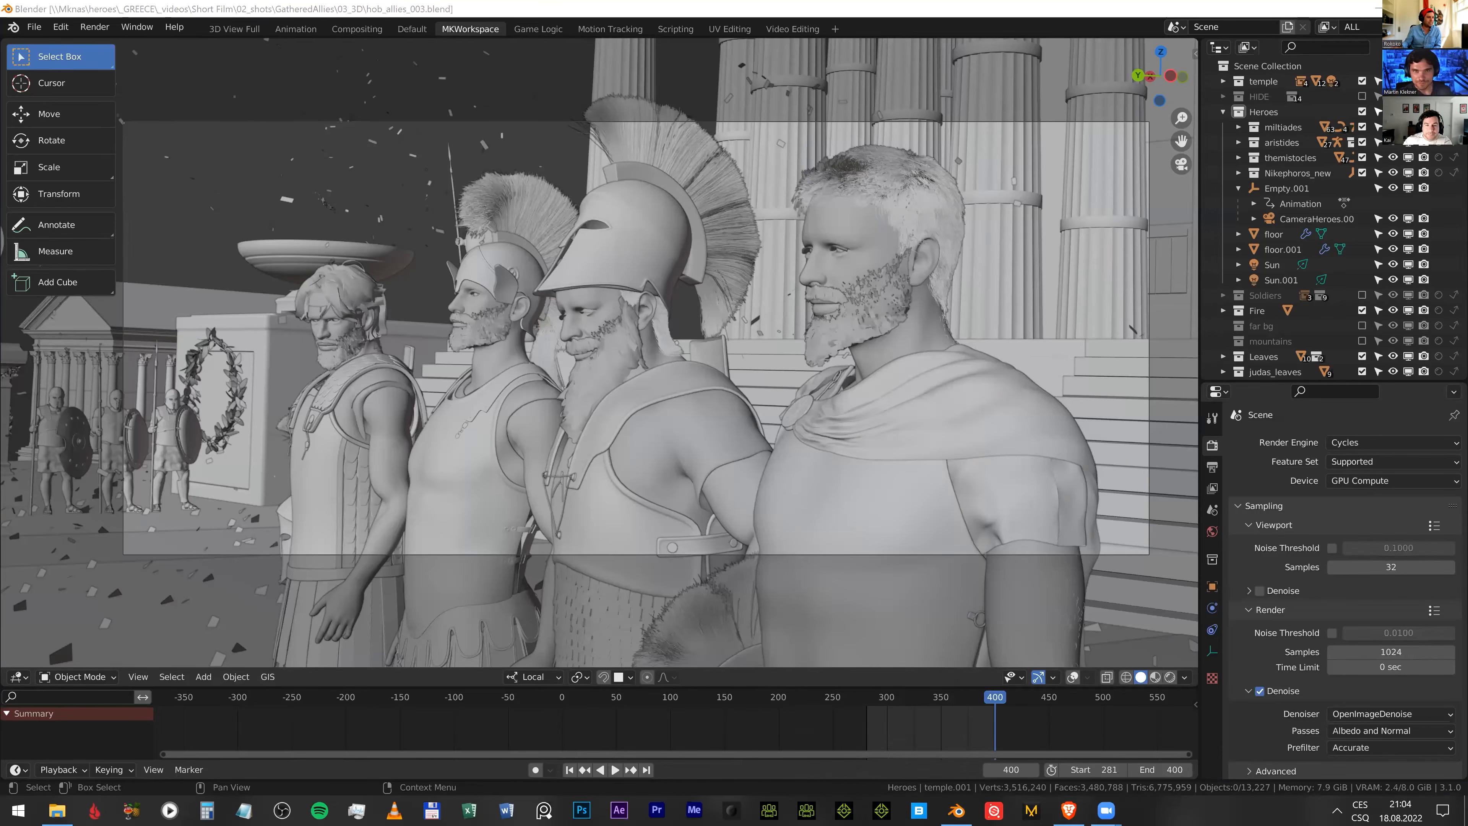
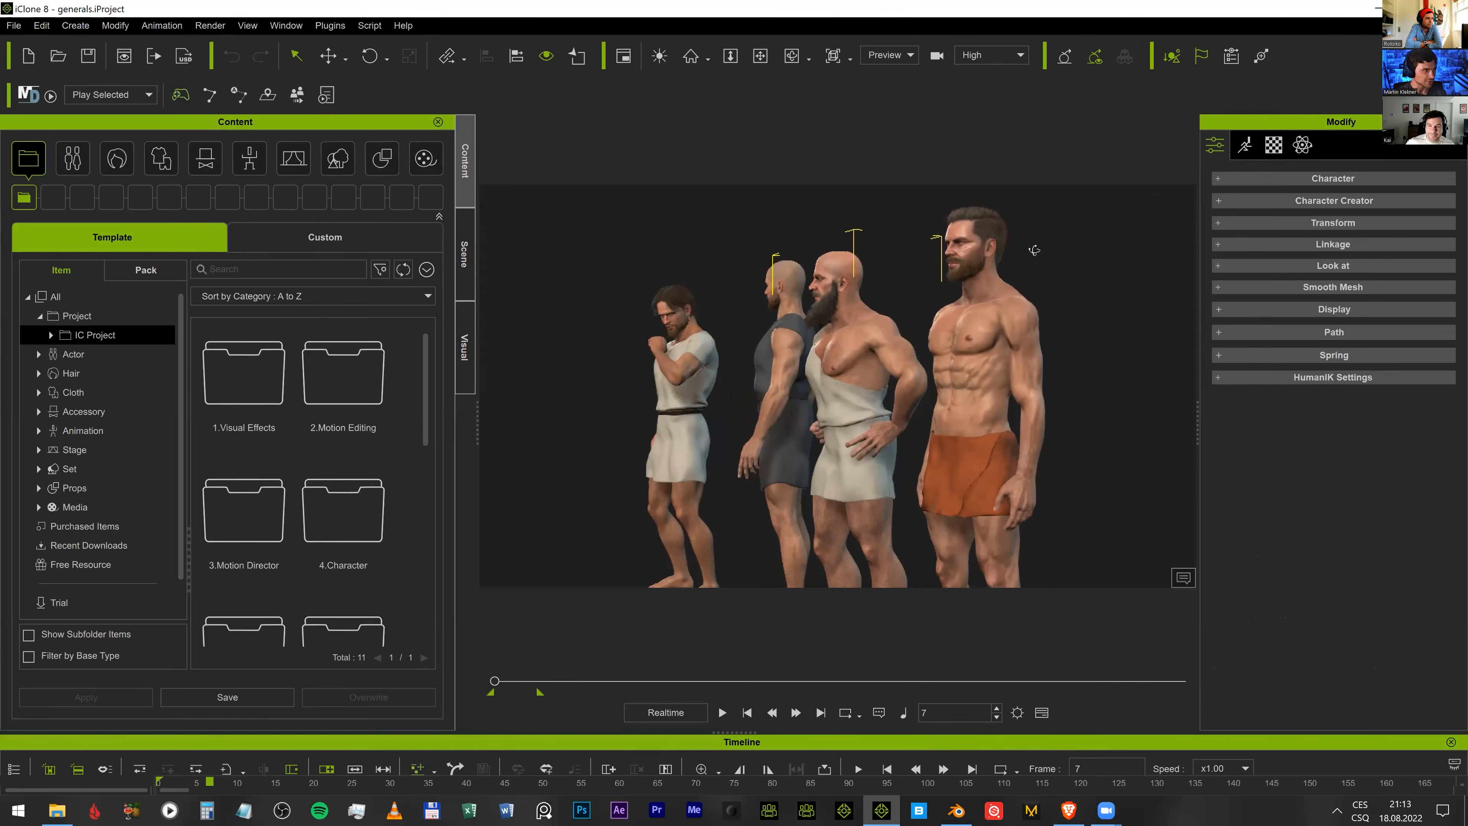
- Play back the body motion of the four characters in iClone's generals.iProject and stop the playback
{"action": "scroll", "coordinate": [1098, 275], "scroll_direction": "up", "scroll_amount": 2}
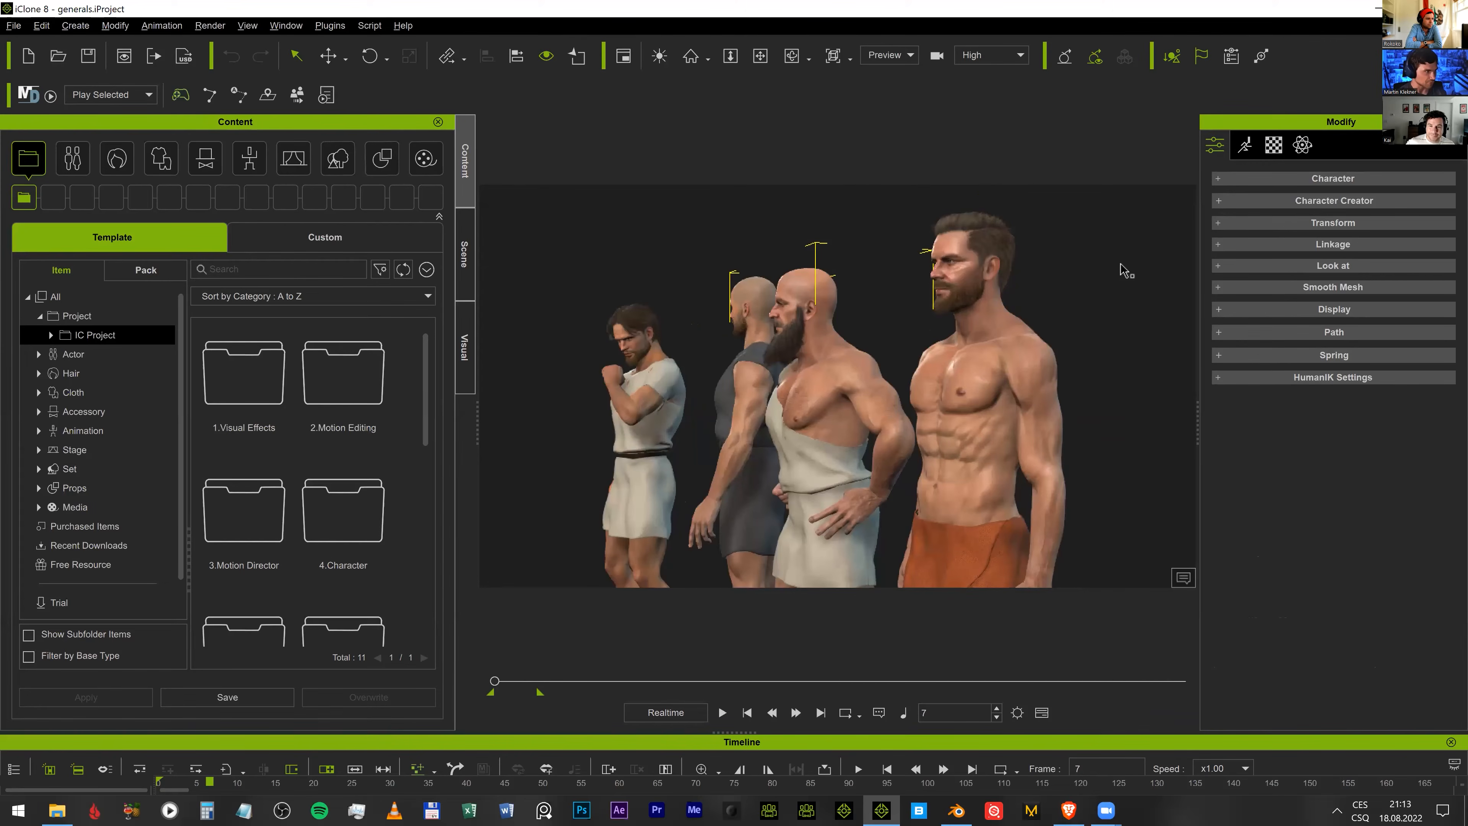
{"action": "key", "text": "space"}
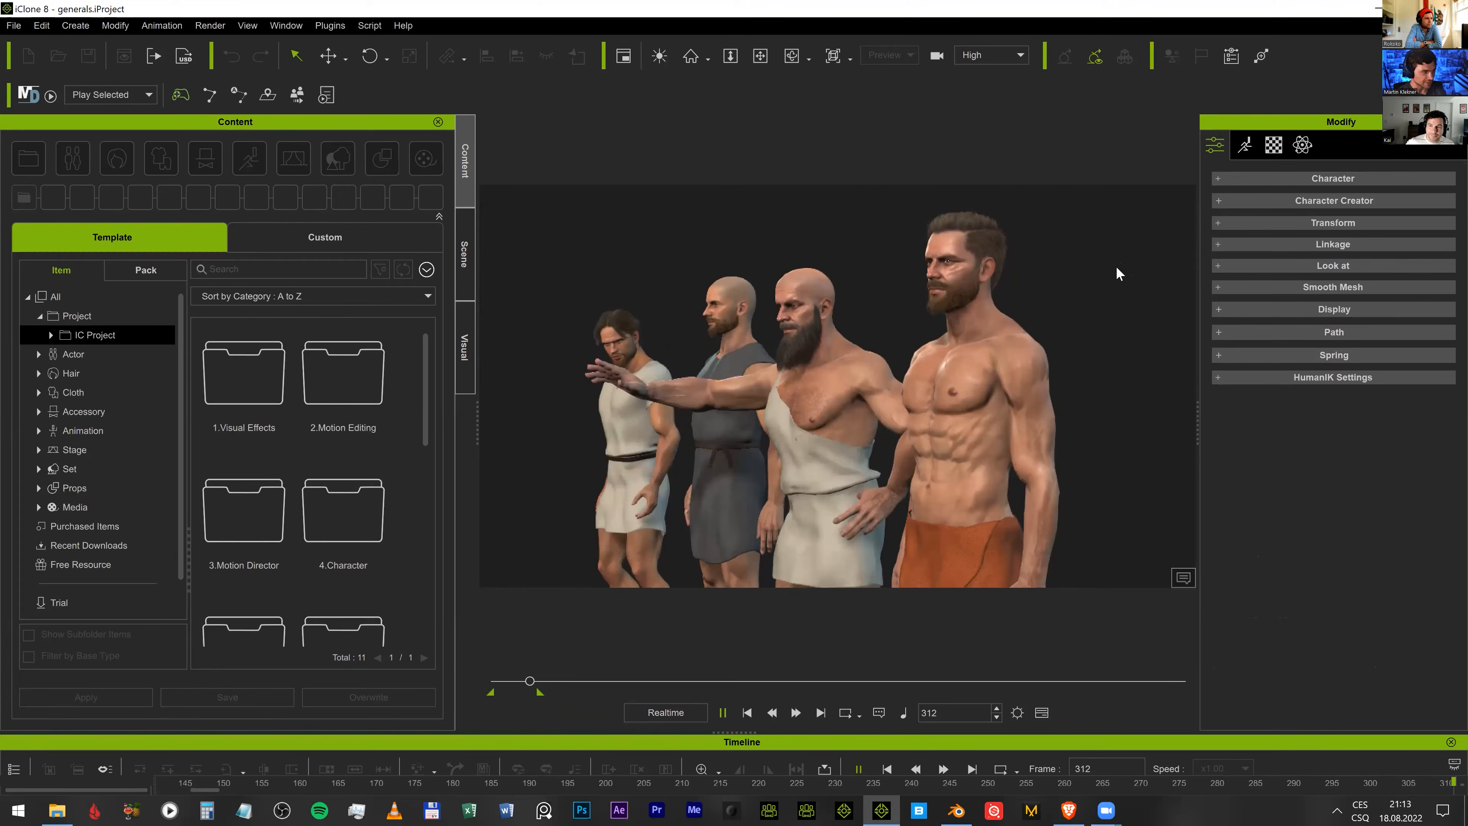
{"action": "left_click", "coordinate": [727, 713]}
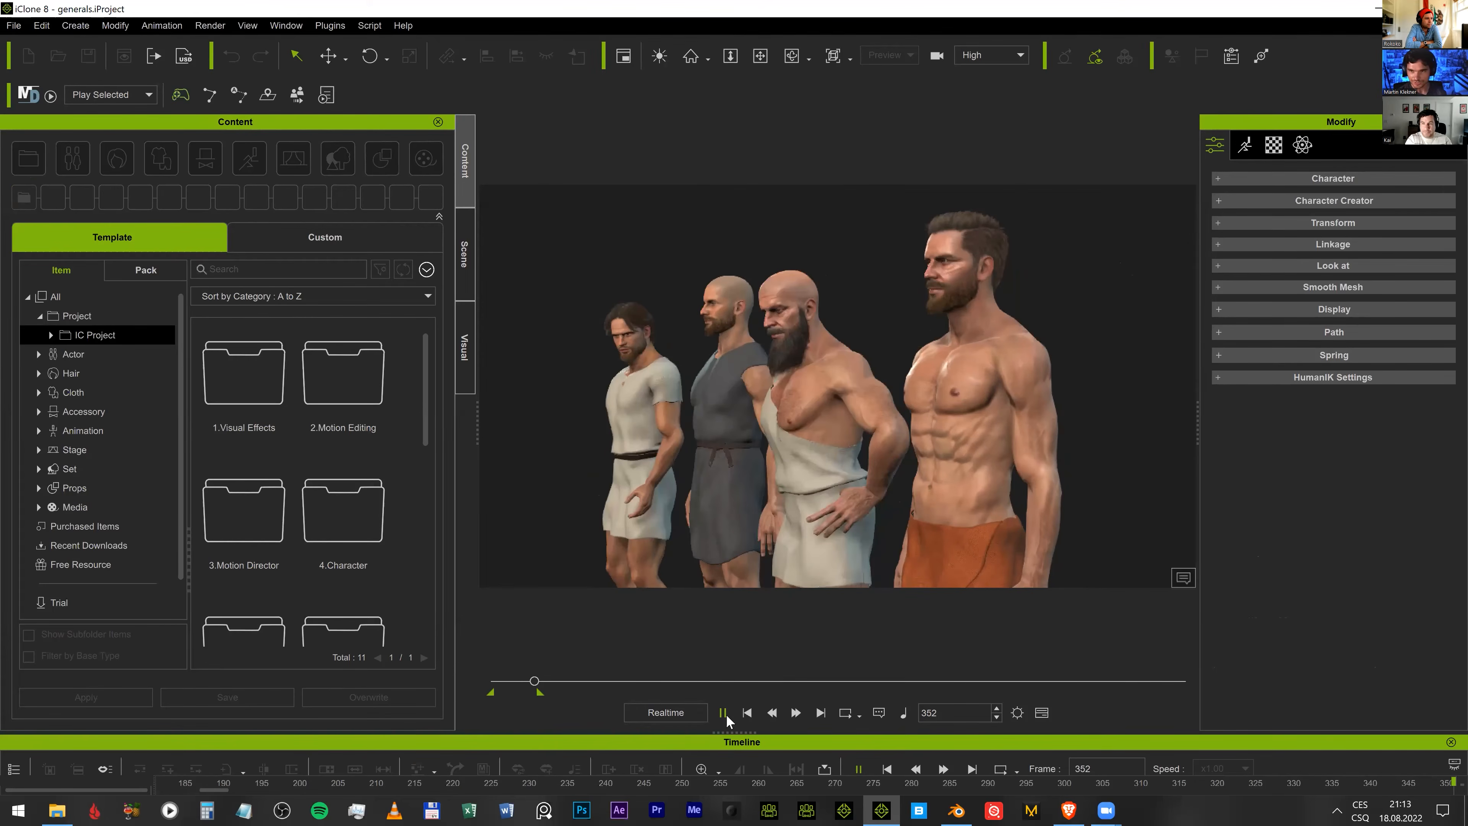
{"action": "left_click", "coordinate": [727, 714]}
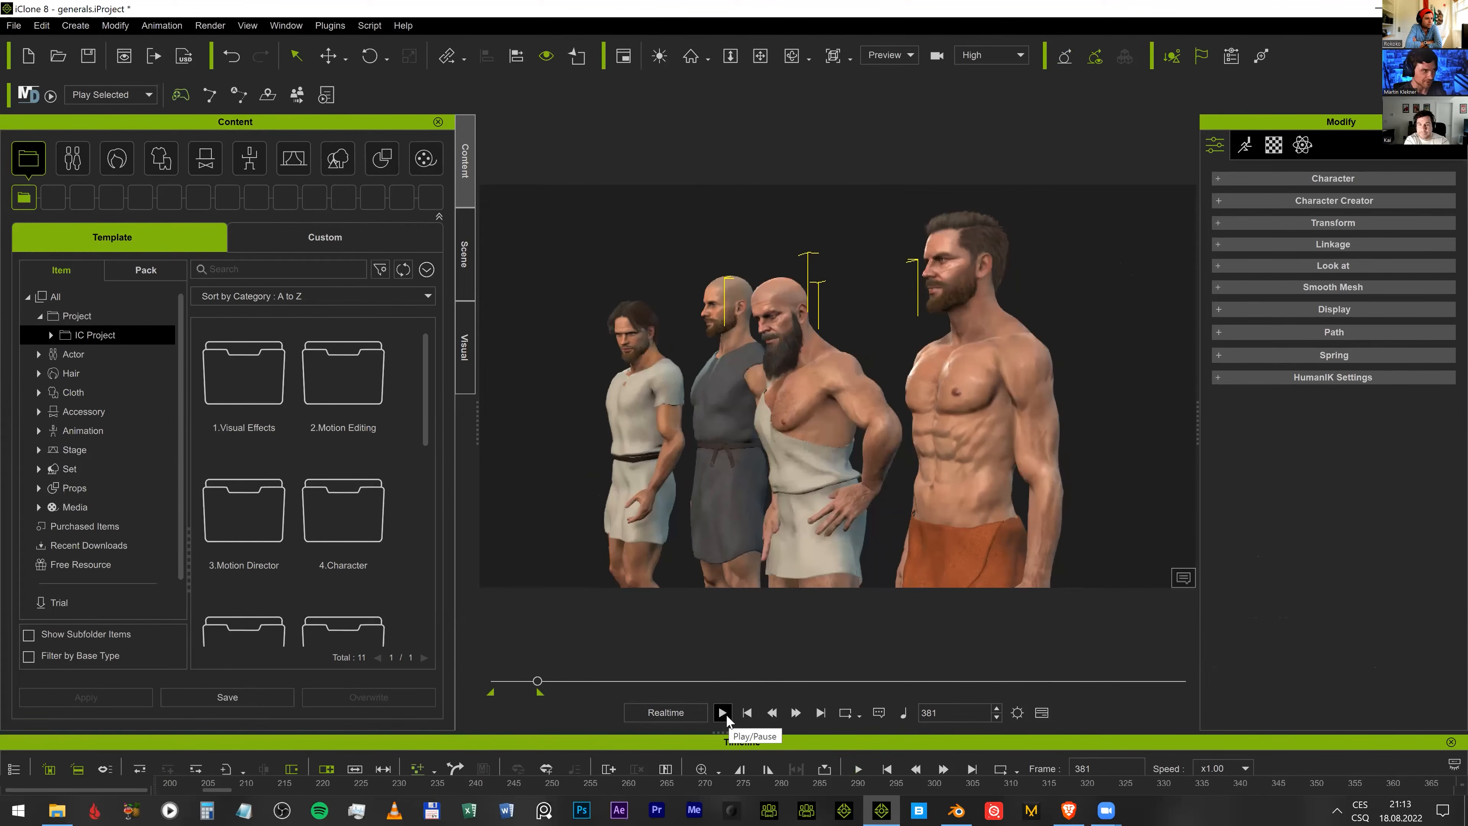
{"action": "left_click", "coordinate": [722, 712]}
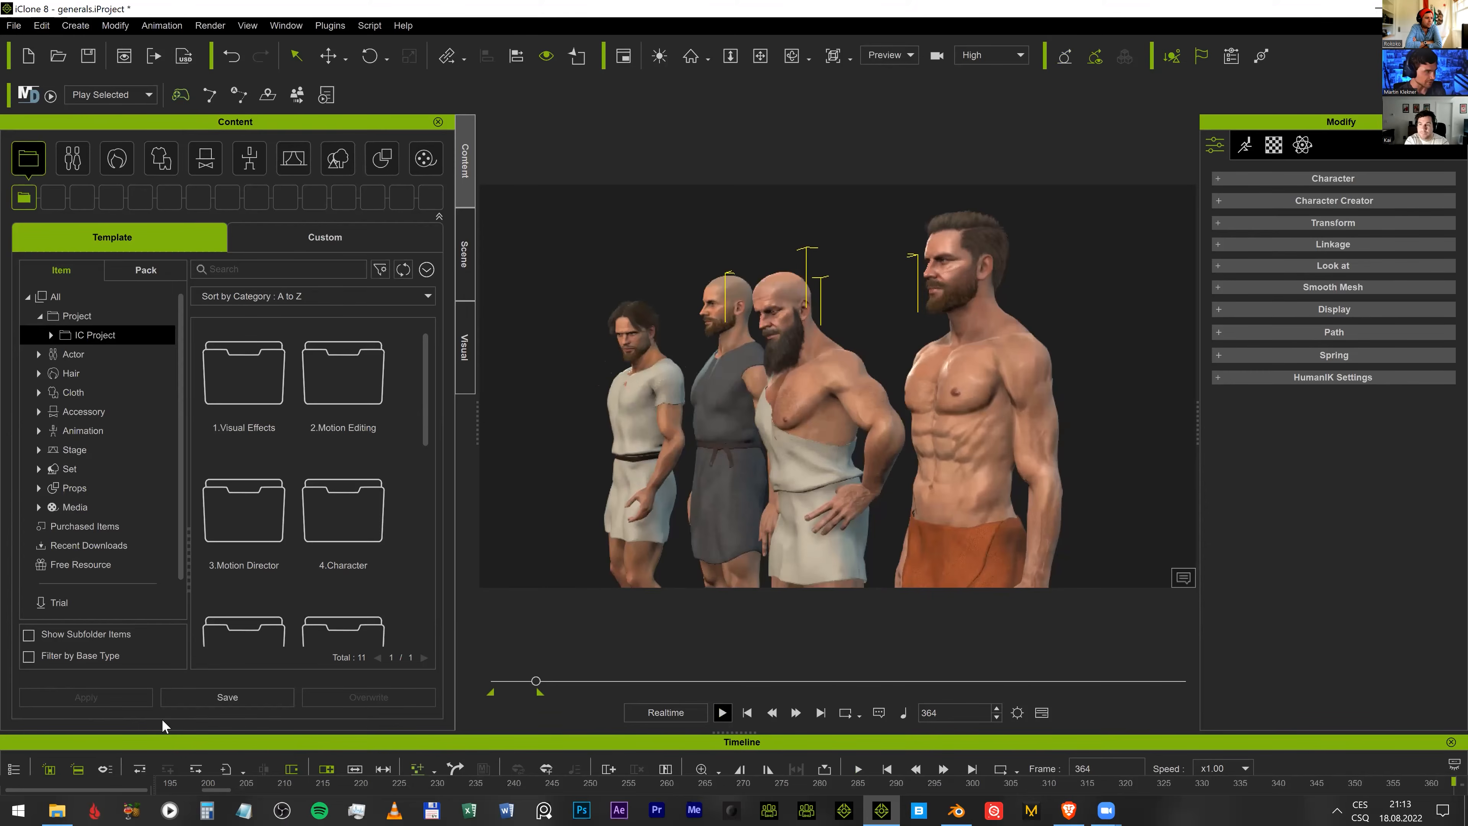
- Return to Blender, activate the BG view layer and inspect the whole temple set from outside the camera view
{"action": "left_click", "coordinate": [61, 808]}
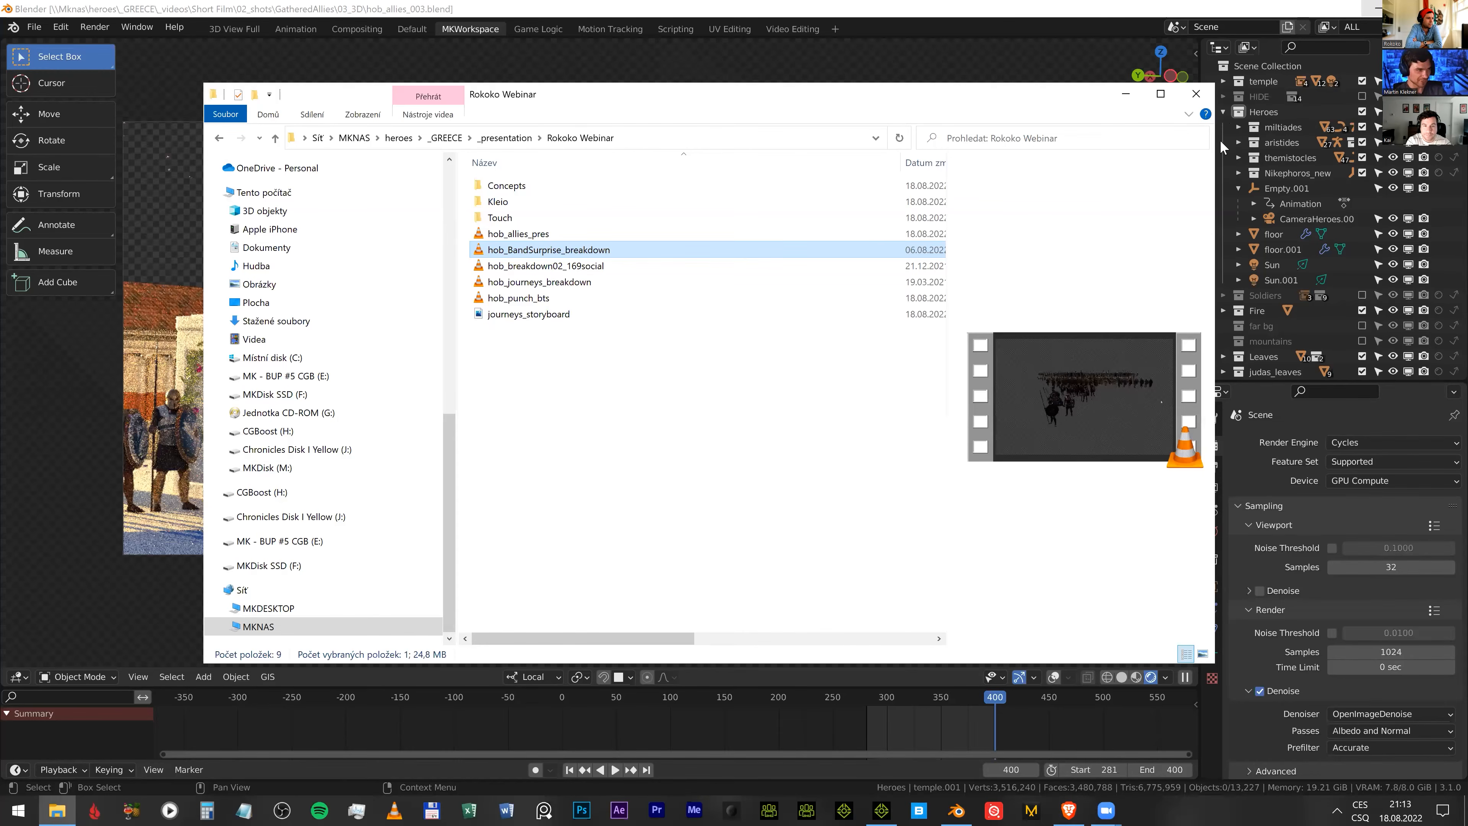
{"action": "key", "text": "alt+Tab"}
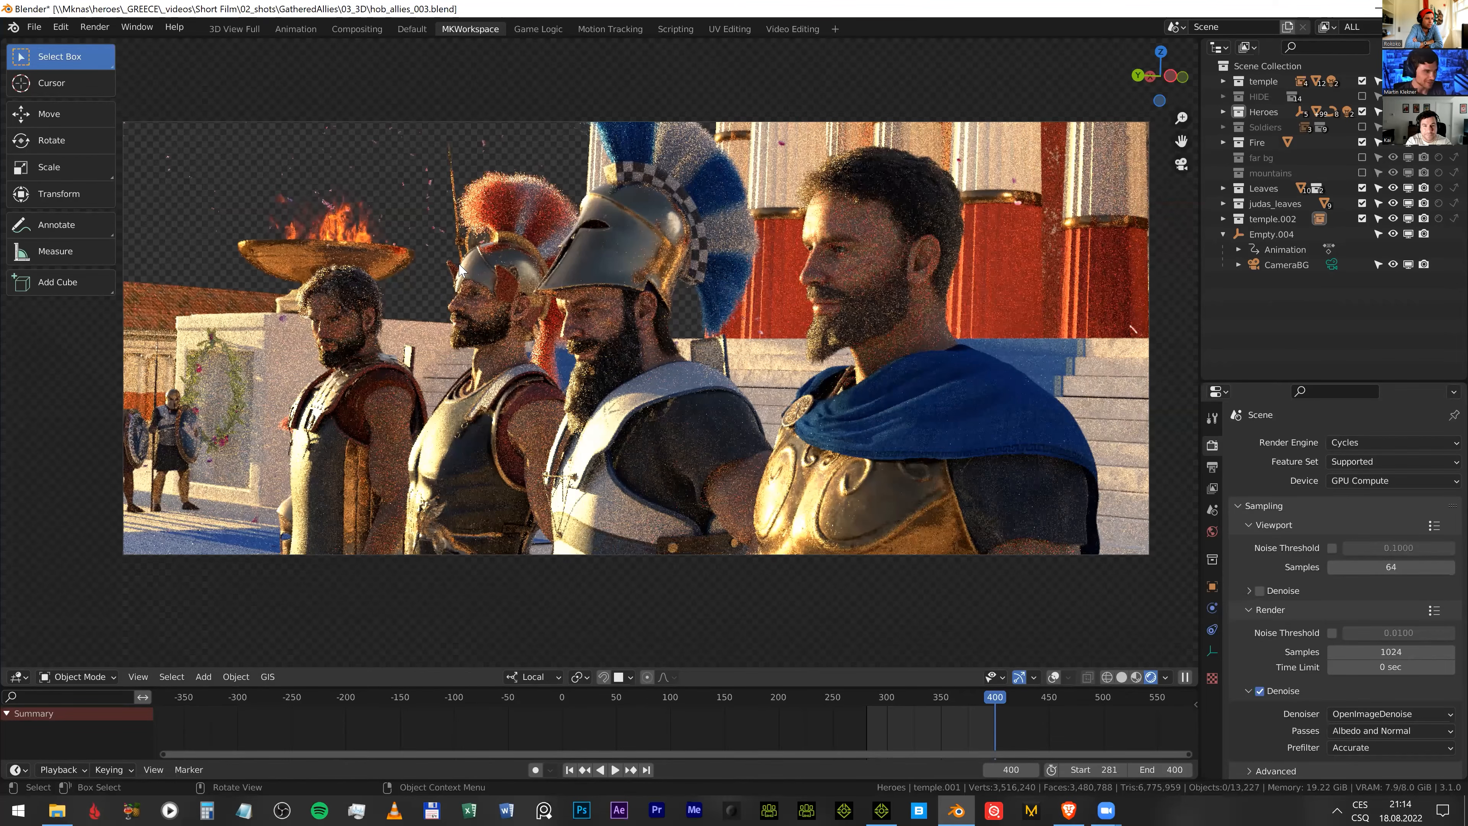
{"action": "left_click", "coordinate": [1334, 32]}
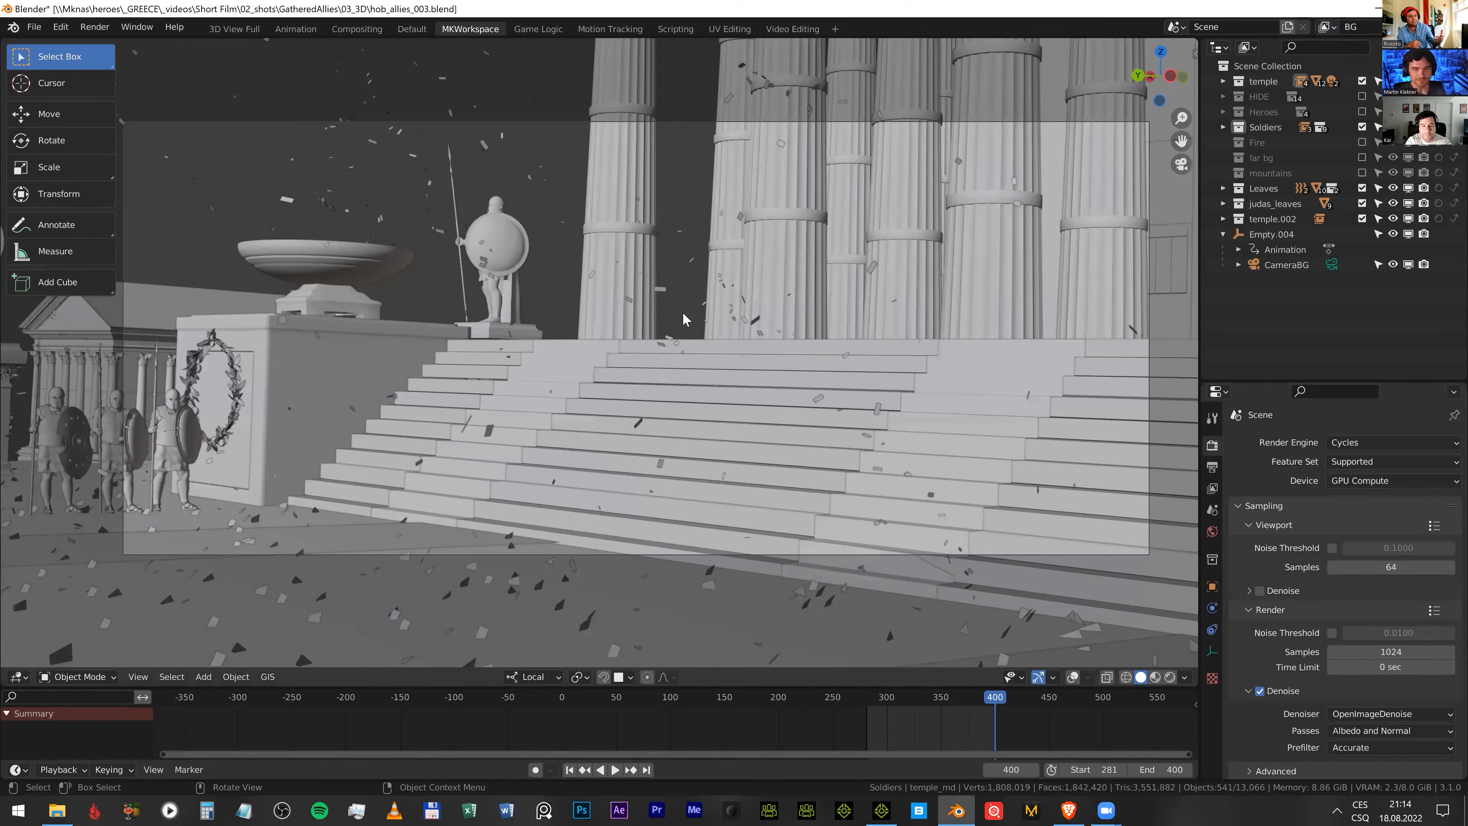
{"action": "middle_click_drag", "start_coordinate": [836, 216], "coordinate": [855, 226]}
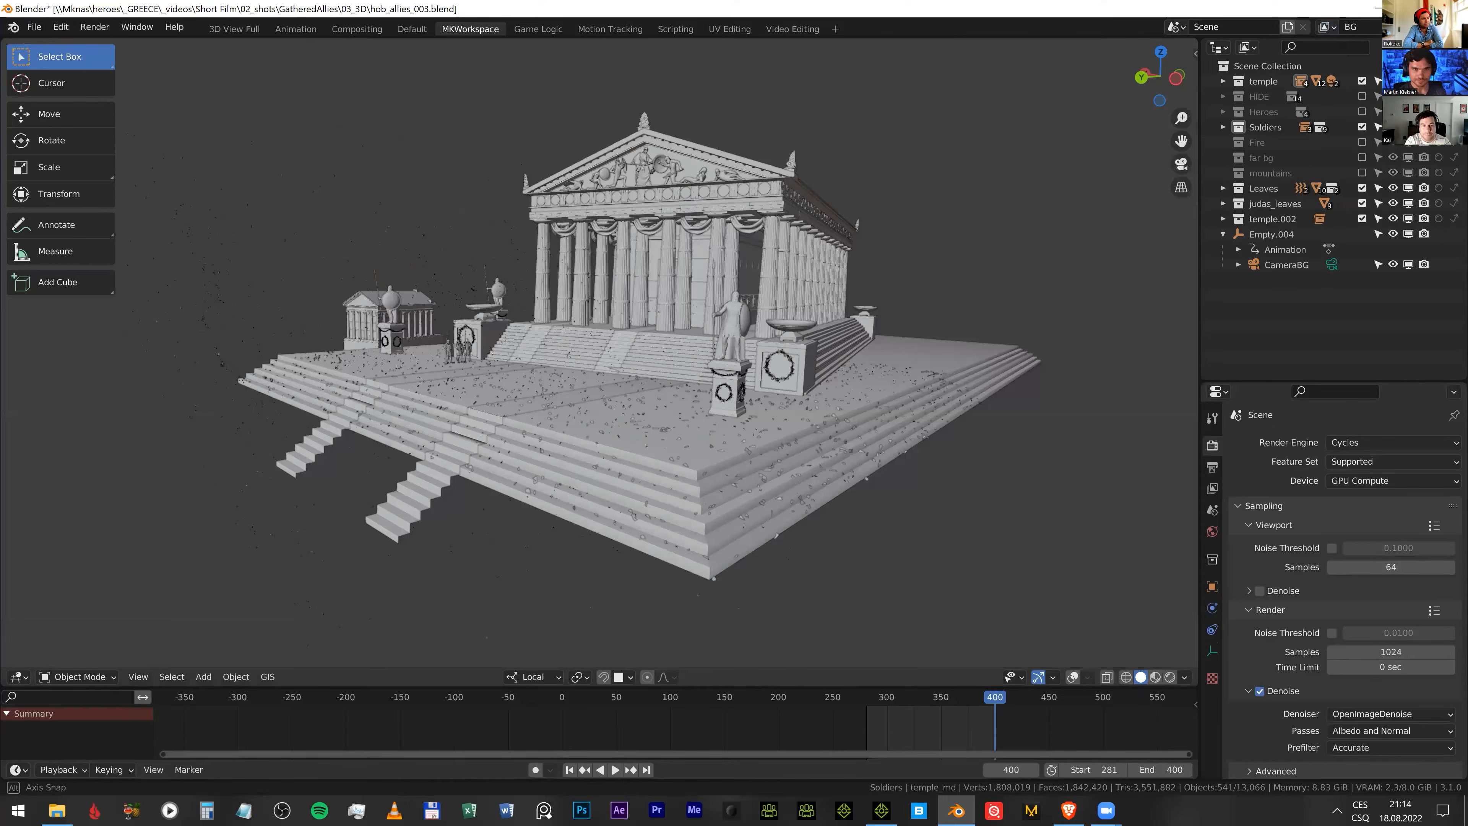
{"action": "key", "text": "KP_0"}
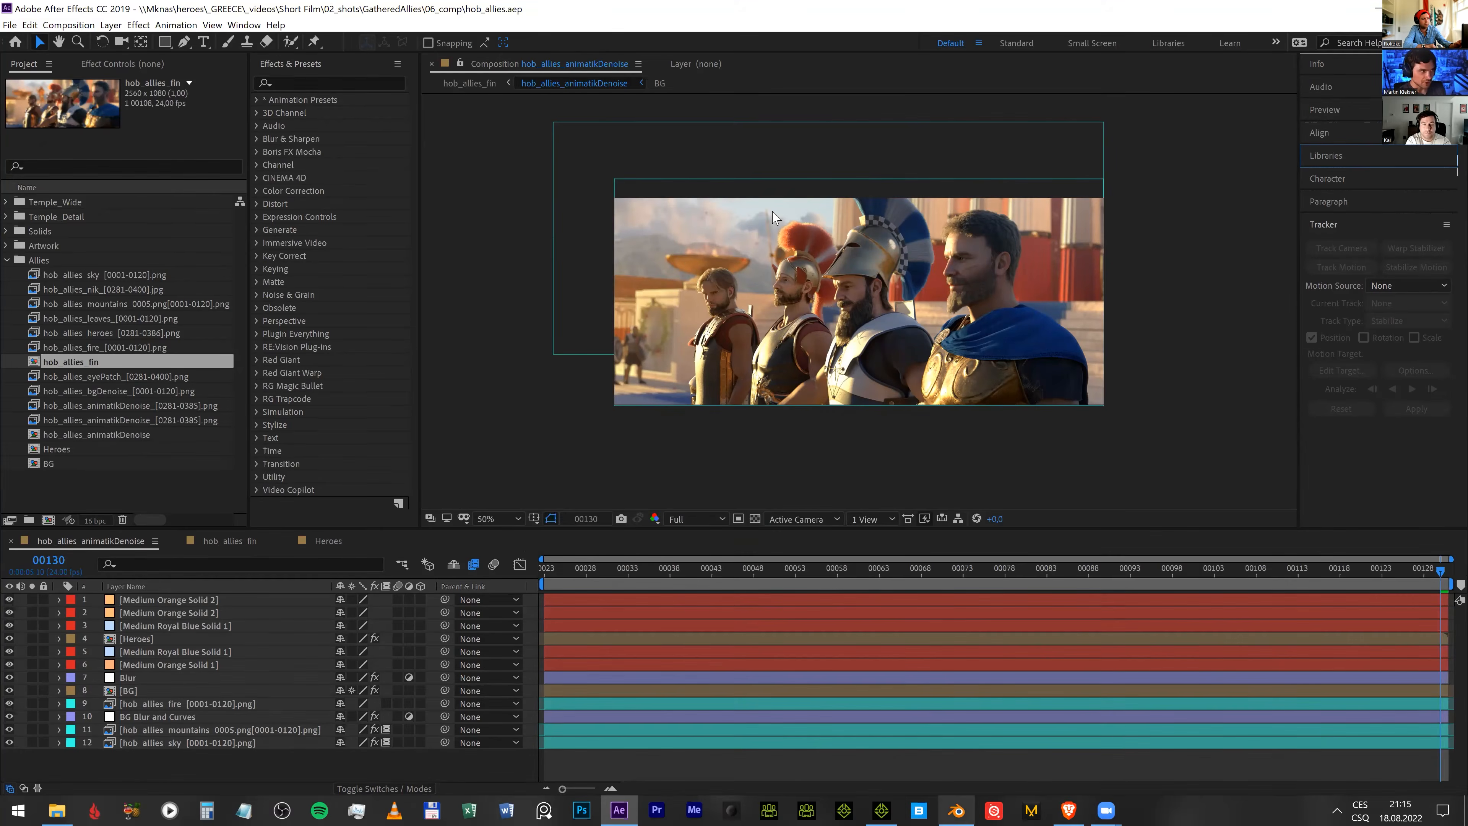
- Switch to iClone and scrub the generals animation to the bearded general's outstretched-arm pose at frame 181
{"action": "key", "text": "alt+Tab"}
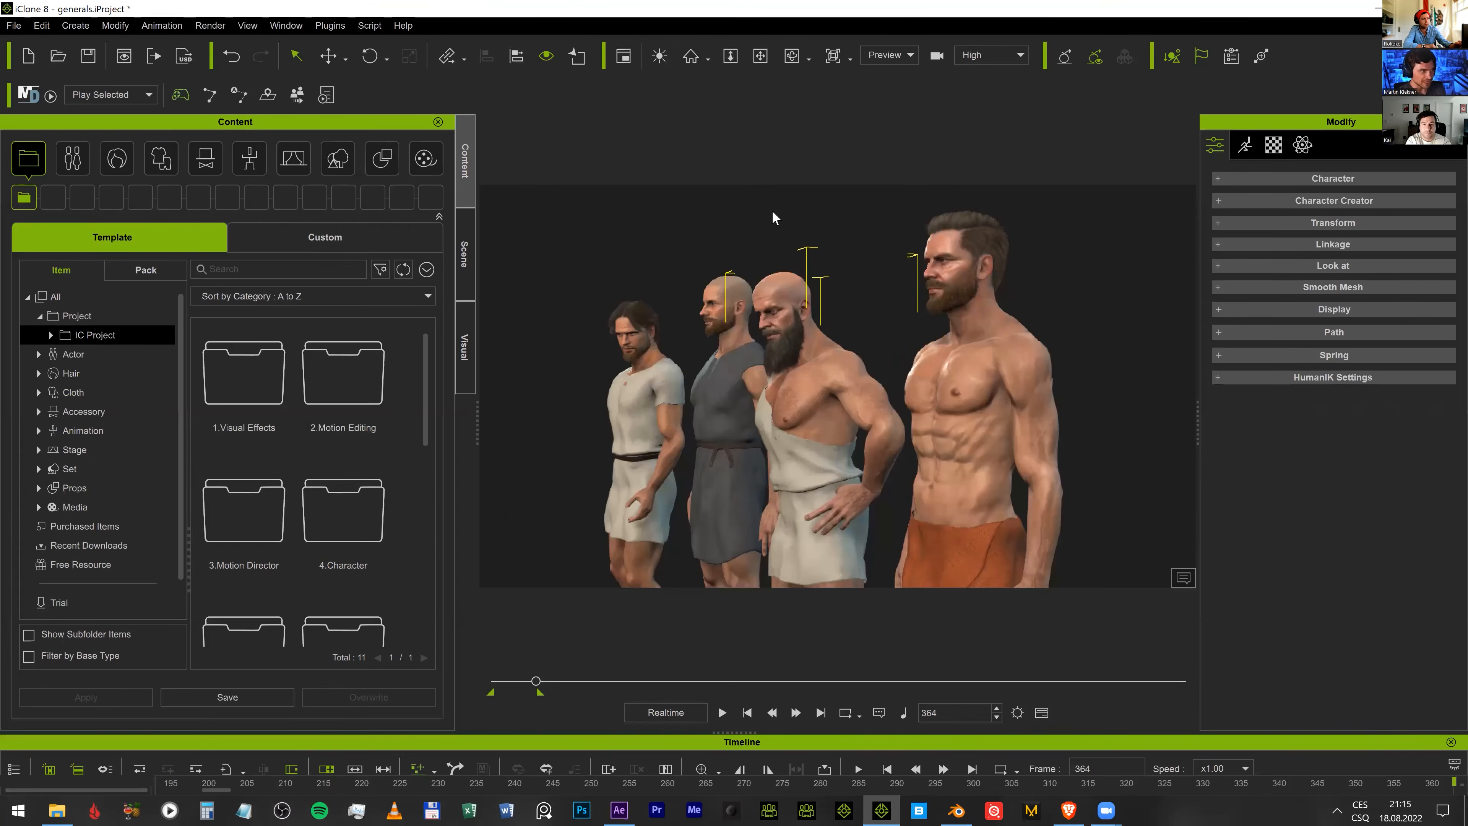
{"action": "left_click", "coordinate": [996, 452], "text": "ctrl"}
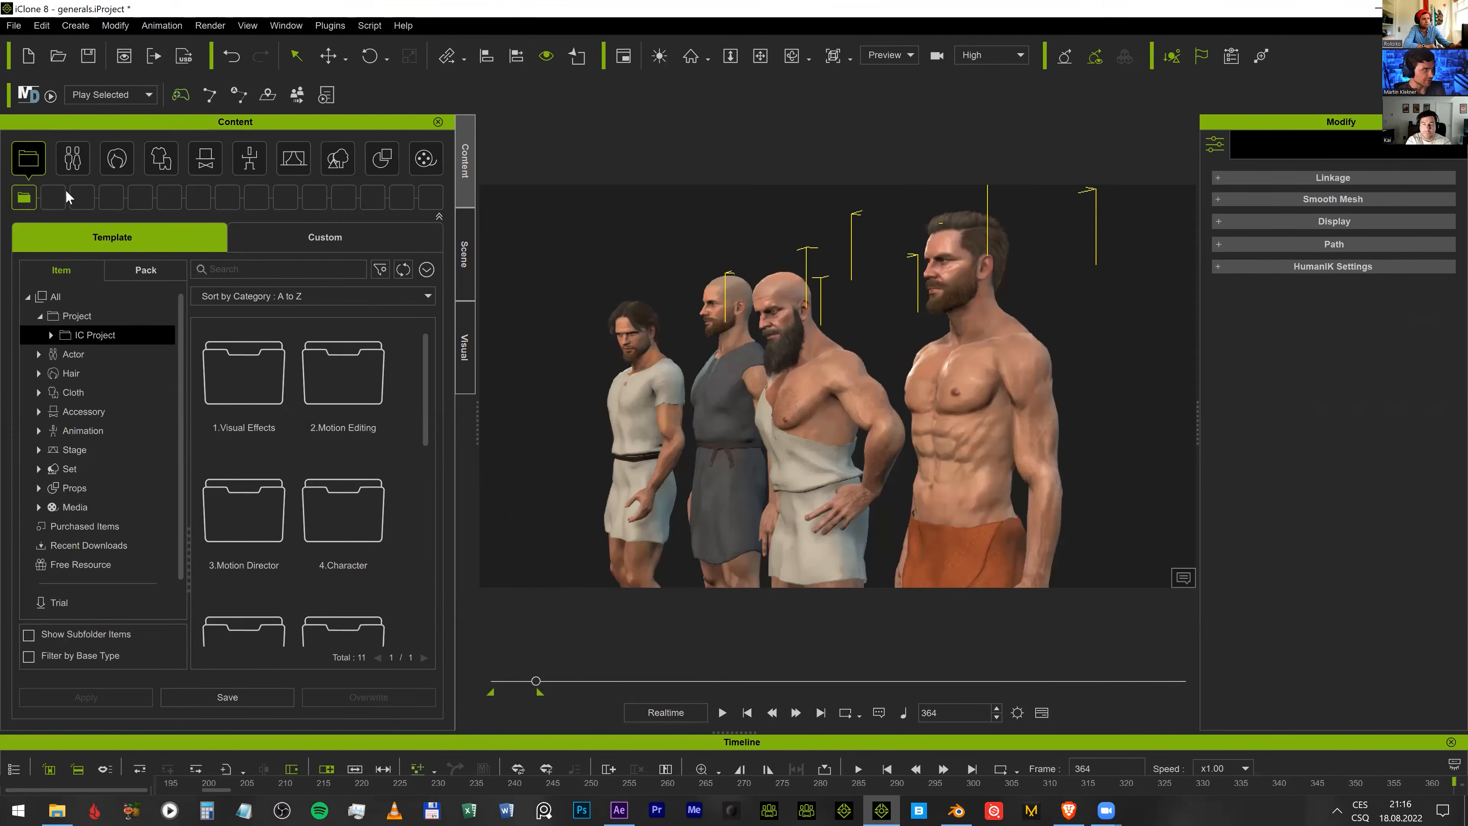
{"action": "key", "text": "alt"}
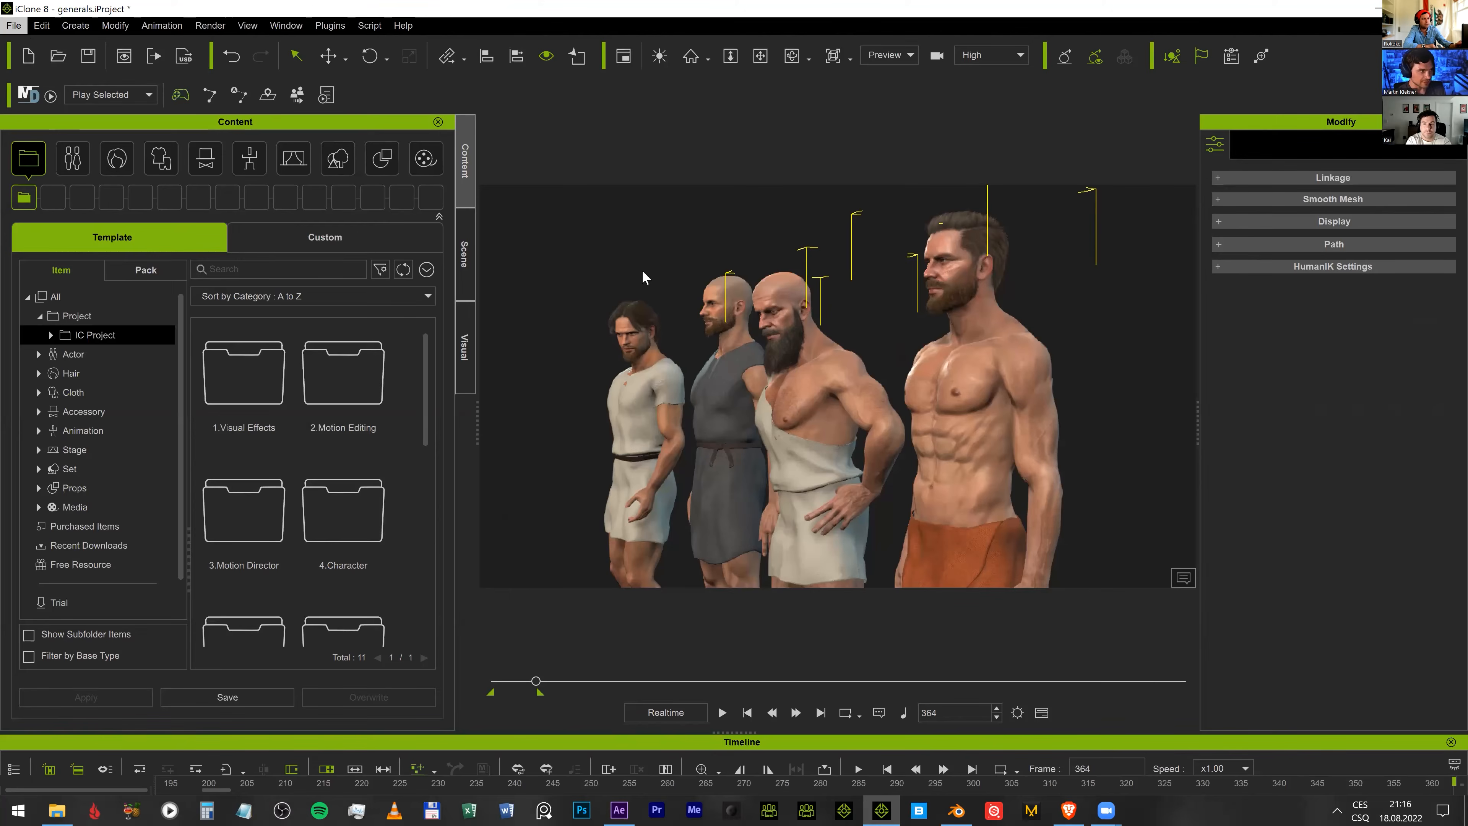
{"action": "key", "text": "Down"}
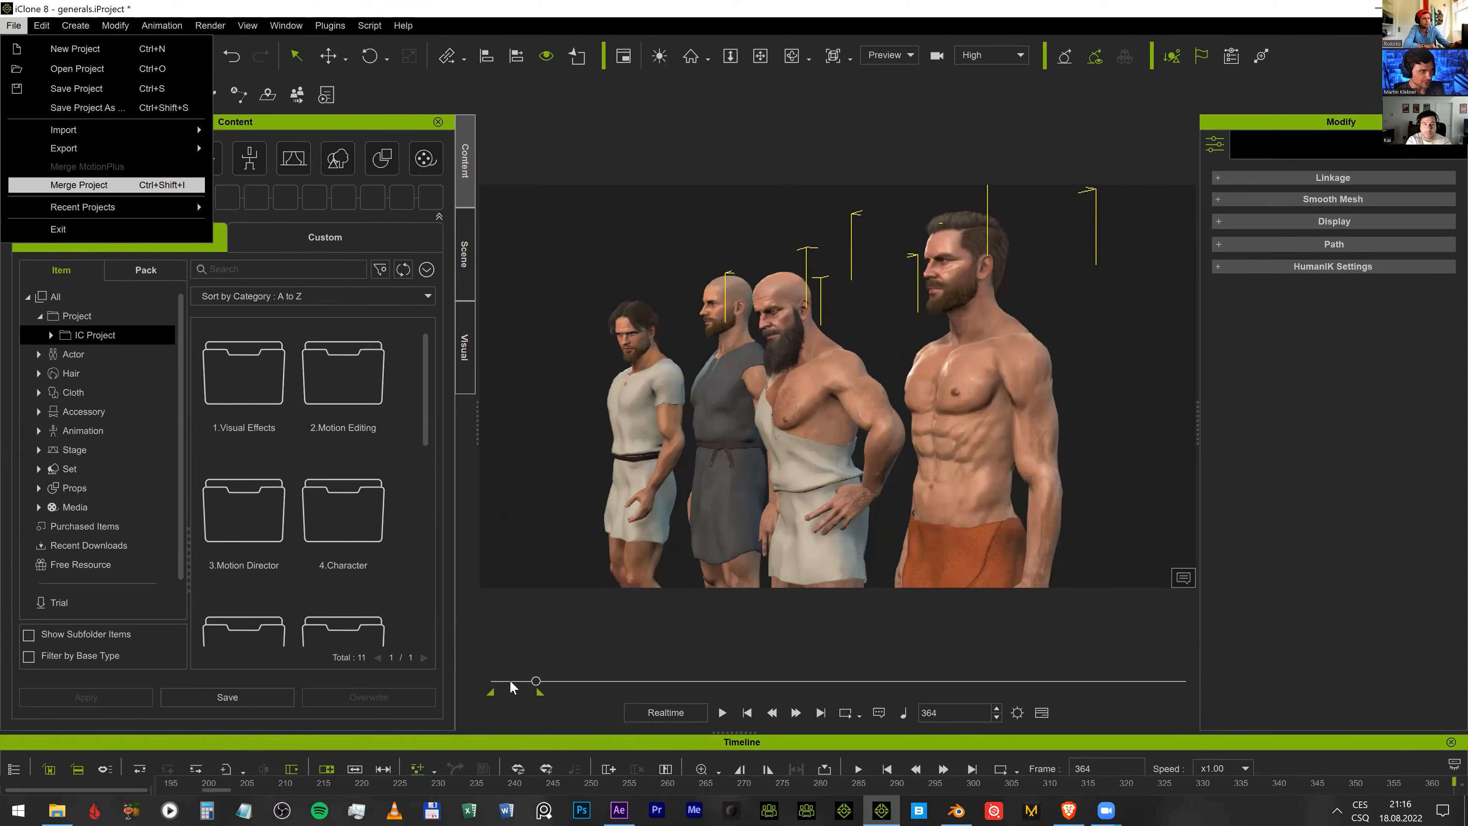
{"action": "left_click_drag", "start_coordinate": [529, 684], "coordinate": [517, 686]}
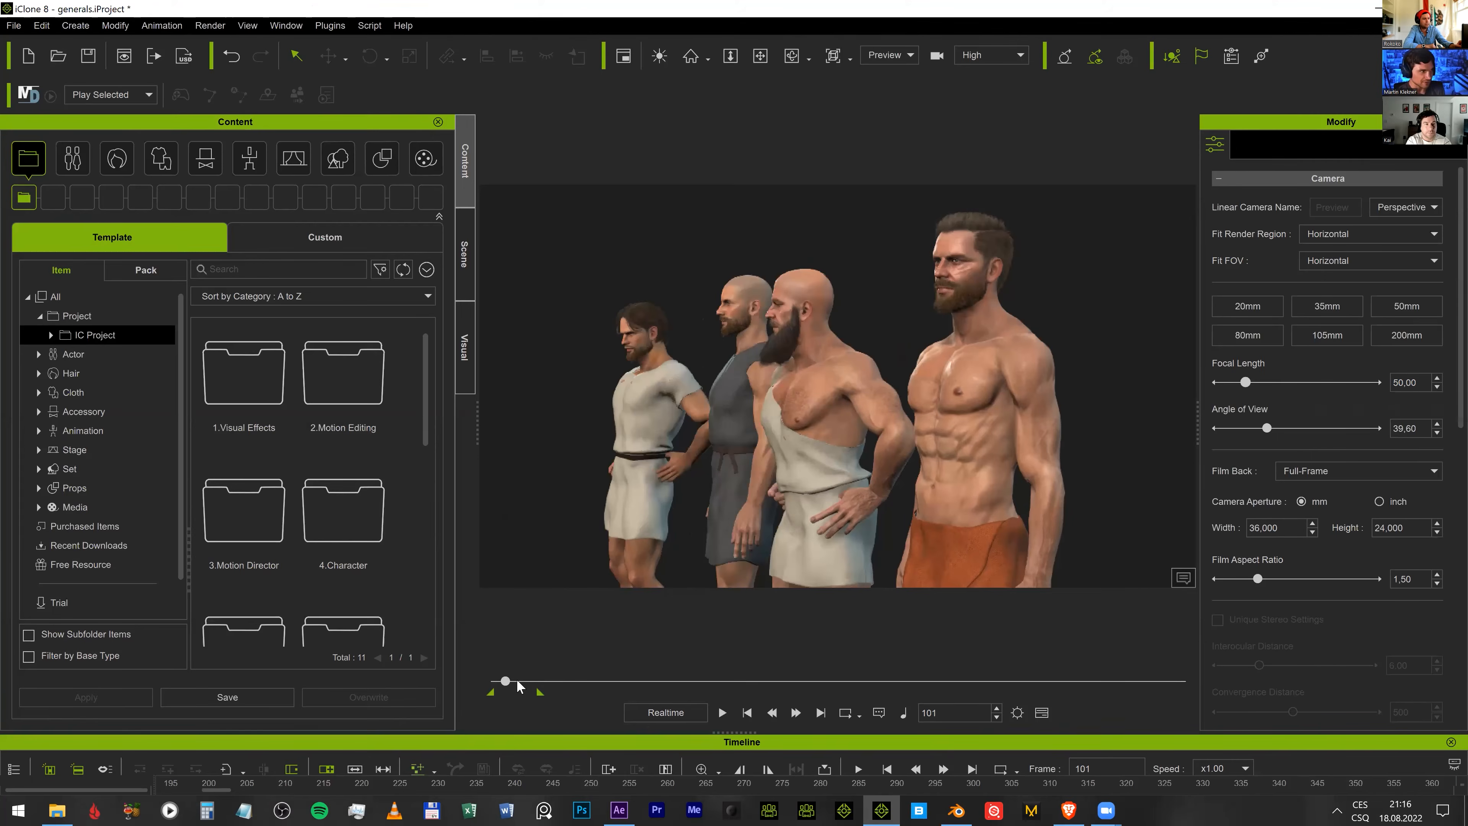
{"action": "left_click", "coordinate": [517, 684]}
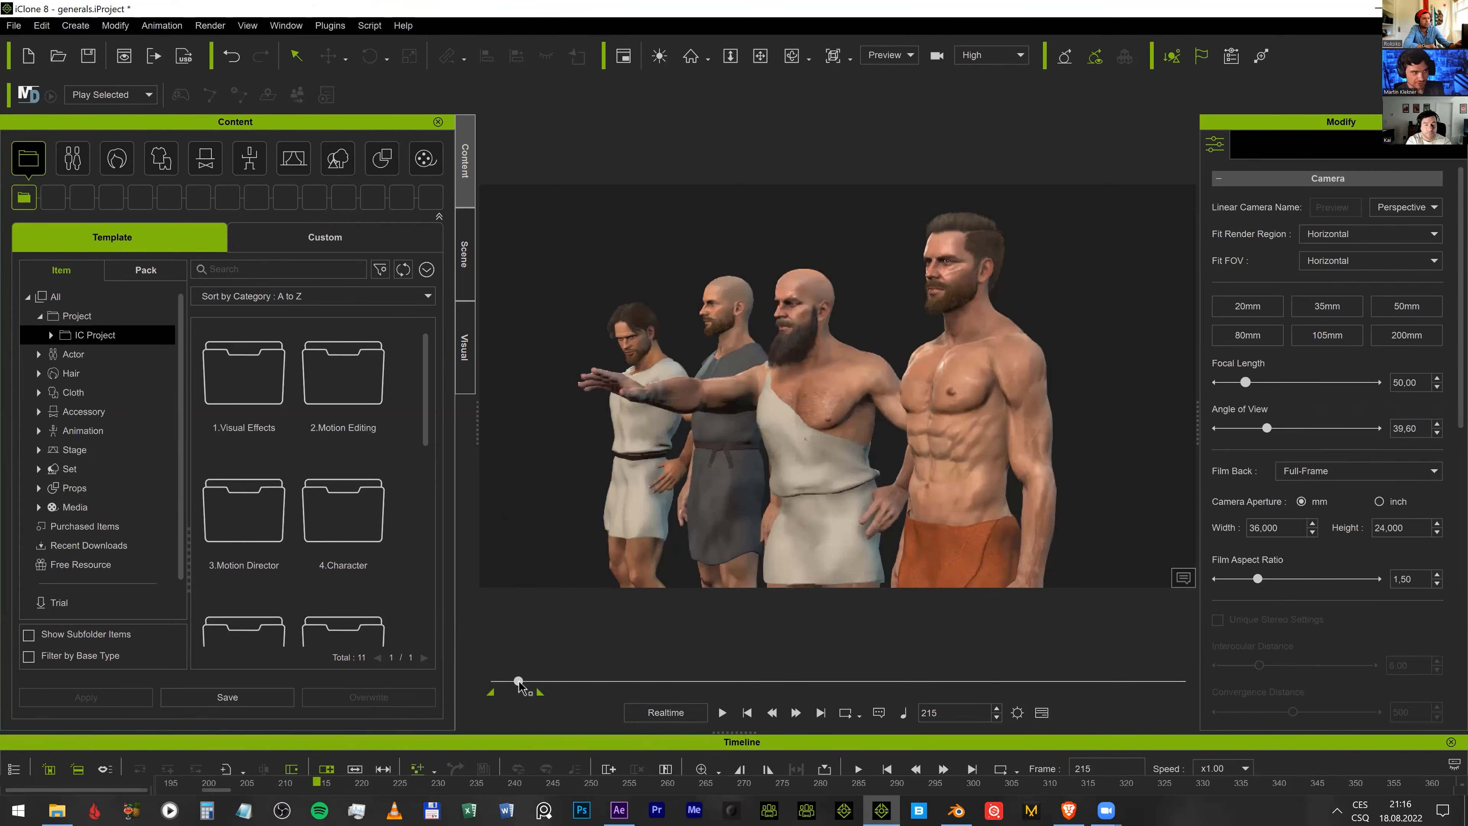
{"action": "left_click_drag", "start_coordinate": [518, 683], "coordinate": [514, 681]}
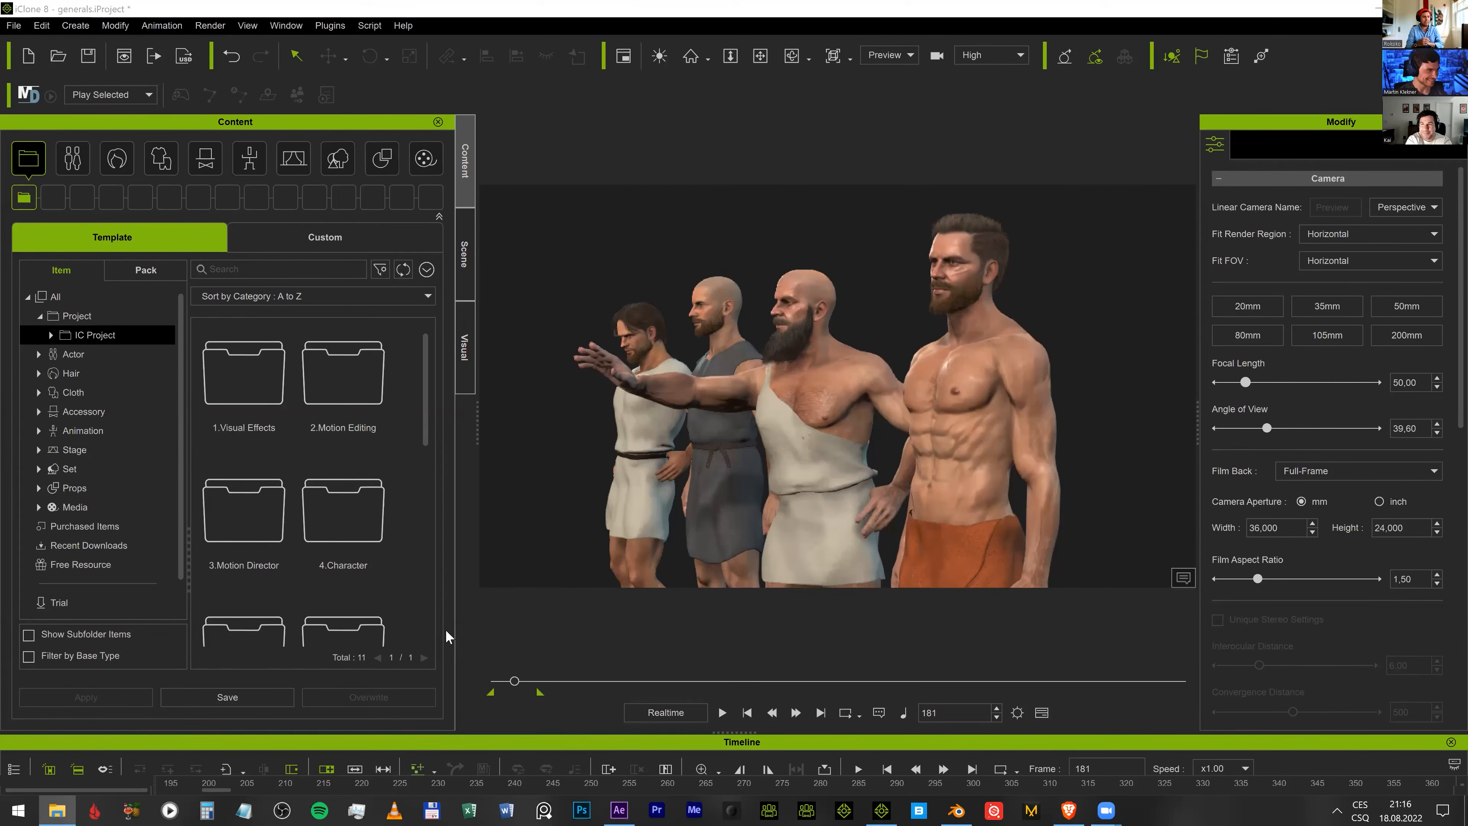
- Switch to After Effects and solo the sky, mountains, BG Blur and Curves and fire layers of hob_allies_animatikDenoise
{"action": "key", "text": "alt+Tab"}
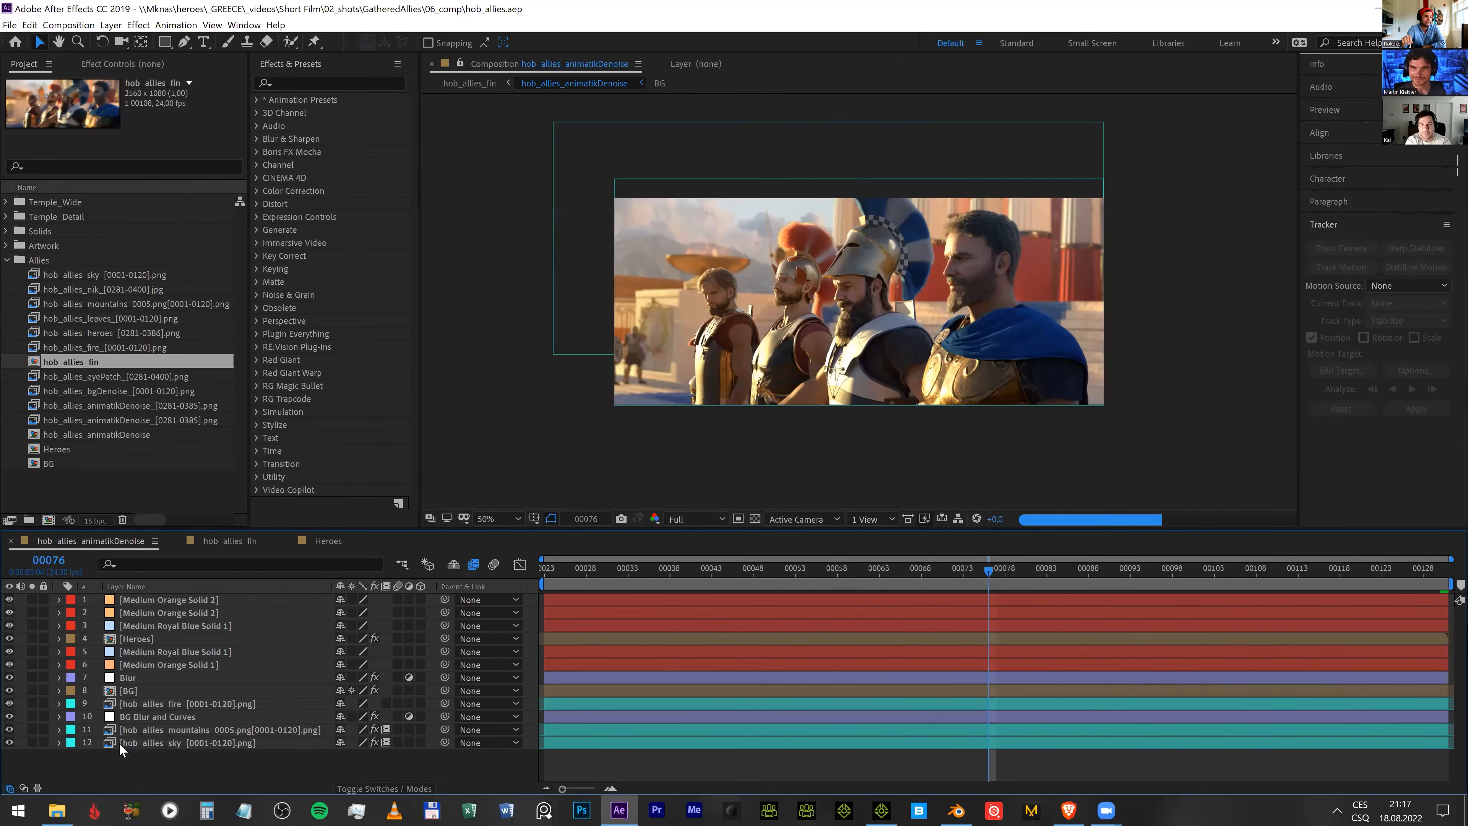
{"action": "key", "text": "period"}
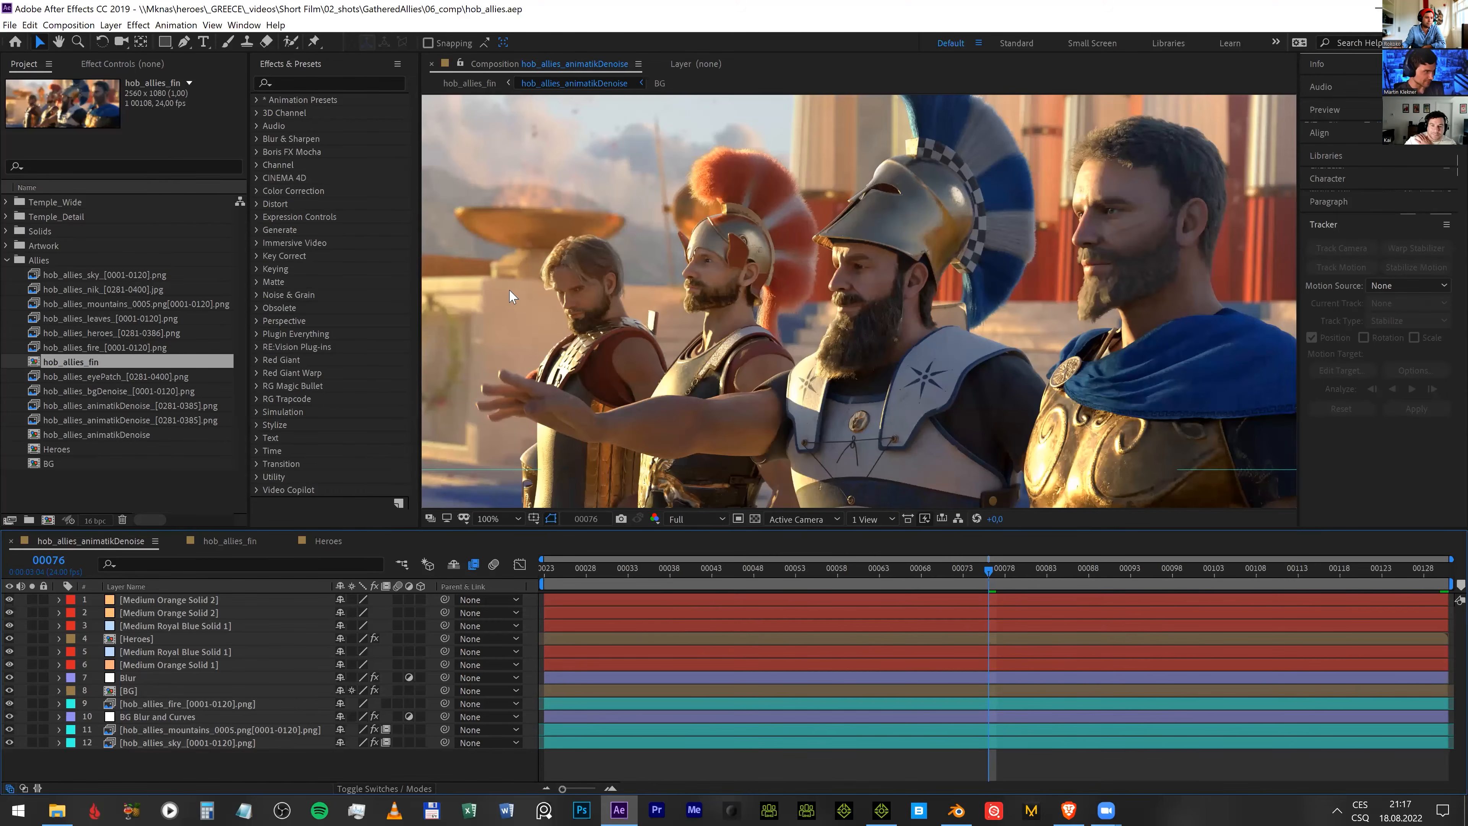
{"action": "left_click", "coordinate": [35, 743]}
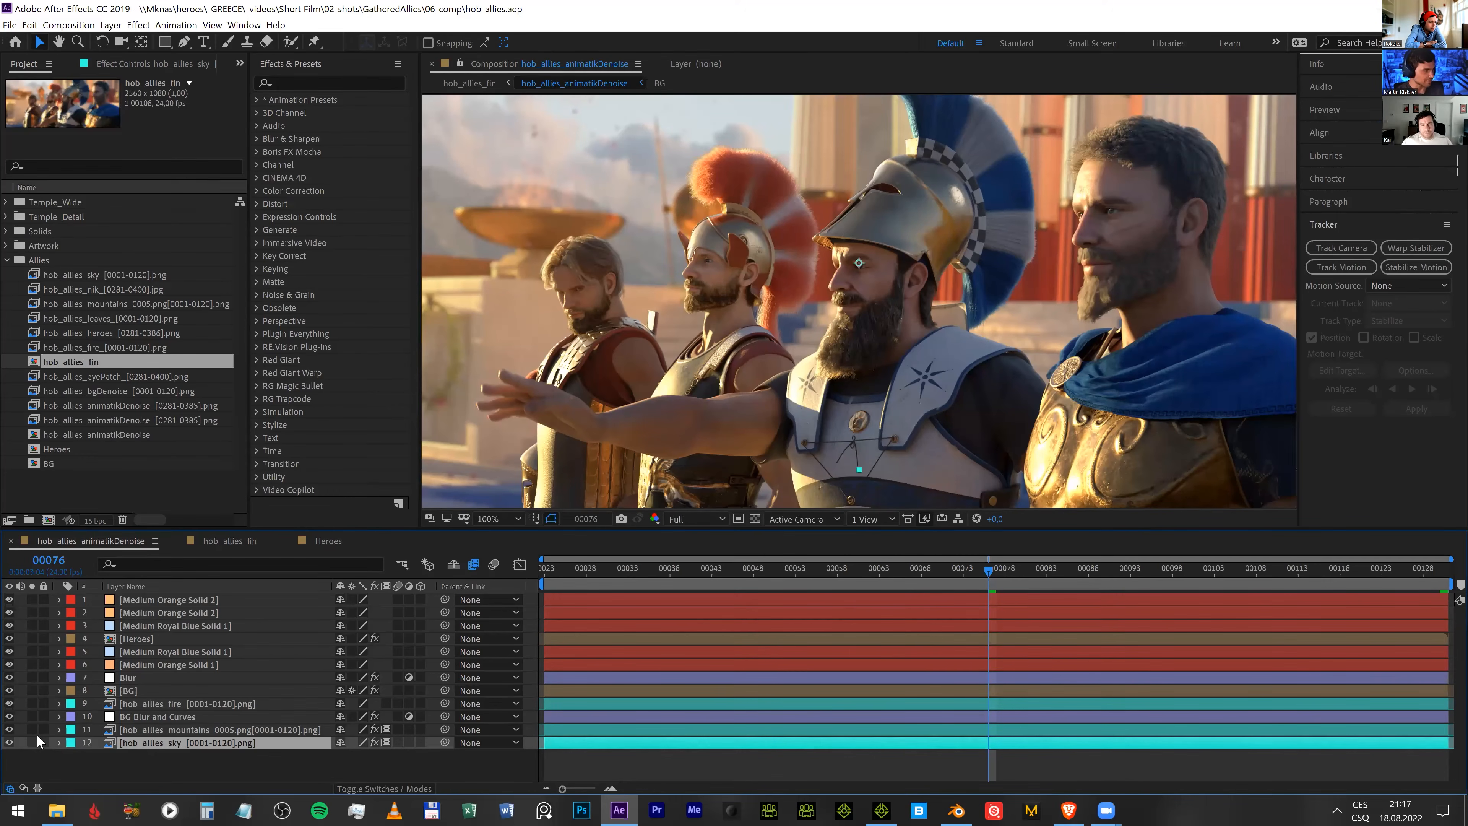
{"action": "left_click", "coordinate": [32, 743]}
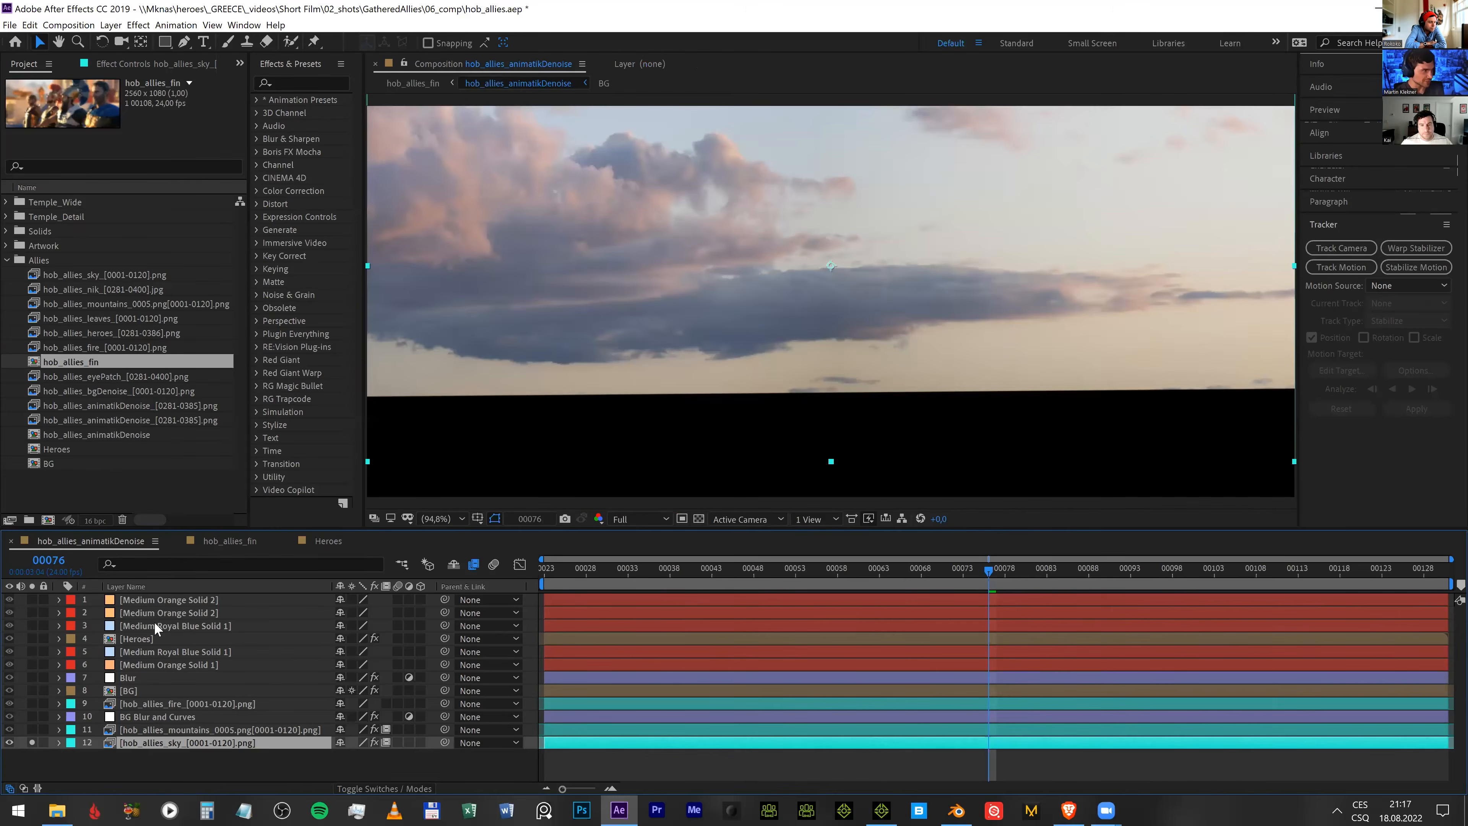
{"action": "left_click", "coordinate": [31, 729]}
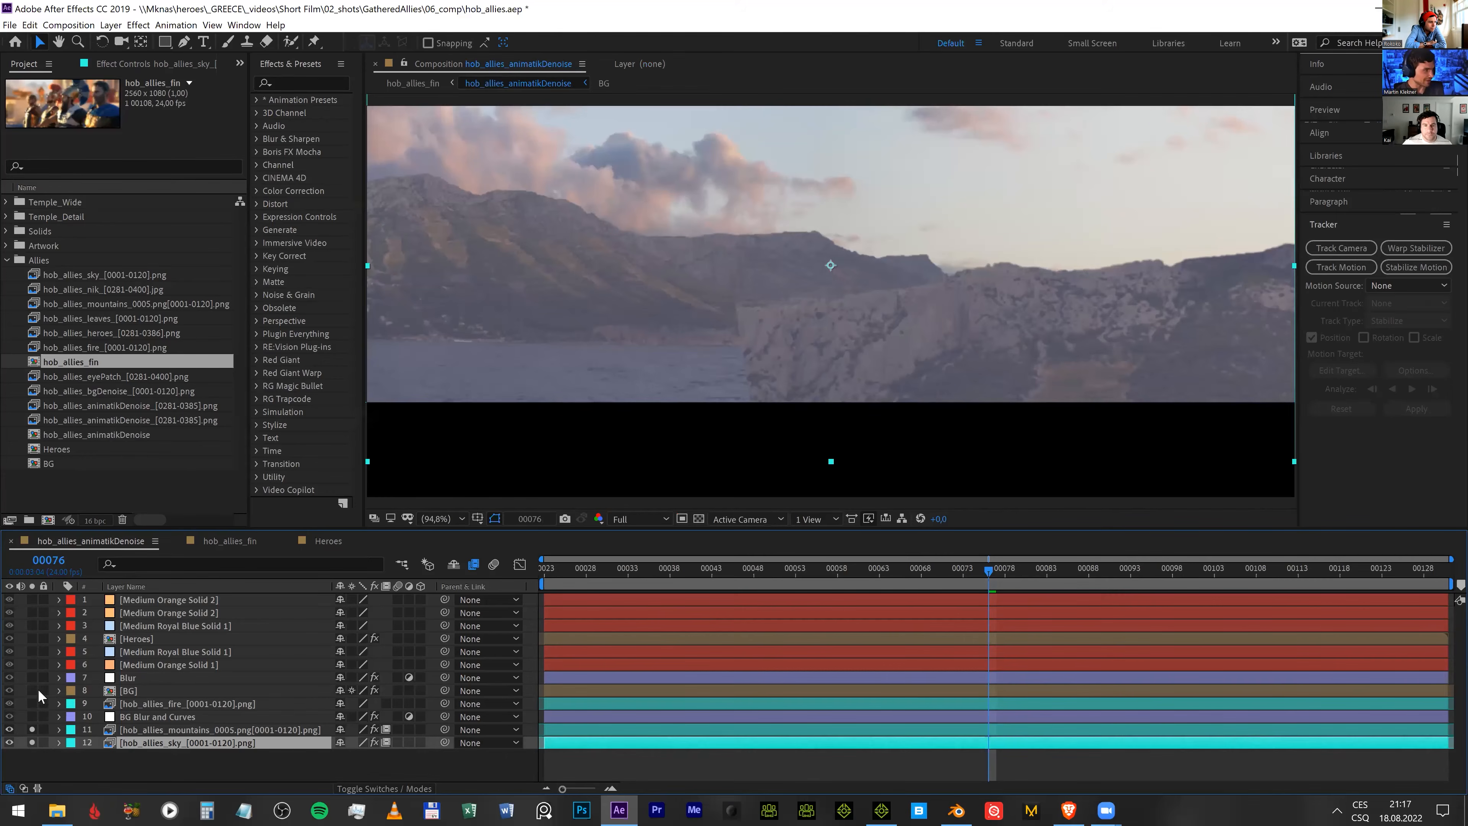
{"action": "left_click_drag", "start_coordinate": [31, 717], "coordinate": [32, 703]}
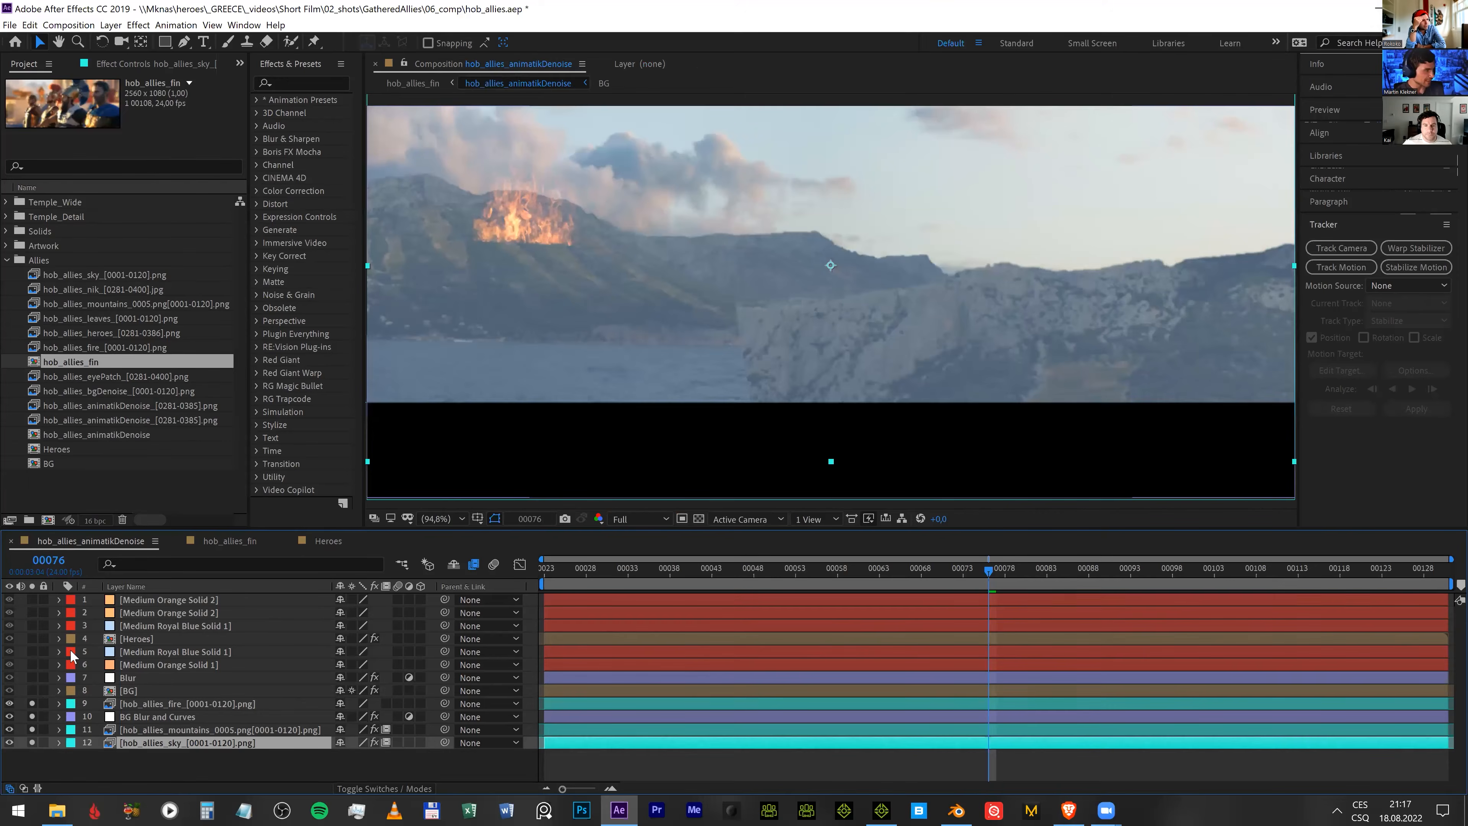
- Add the BG layer and all layers from Blur up to Heroes to the soloed layers
{"action": "left_click", "coordinate": [32, 690]}
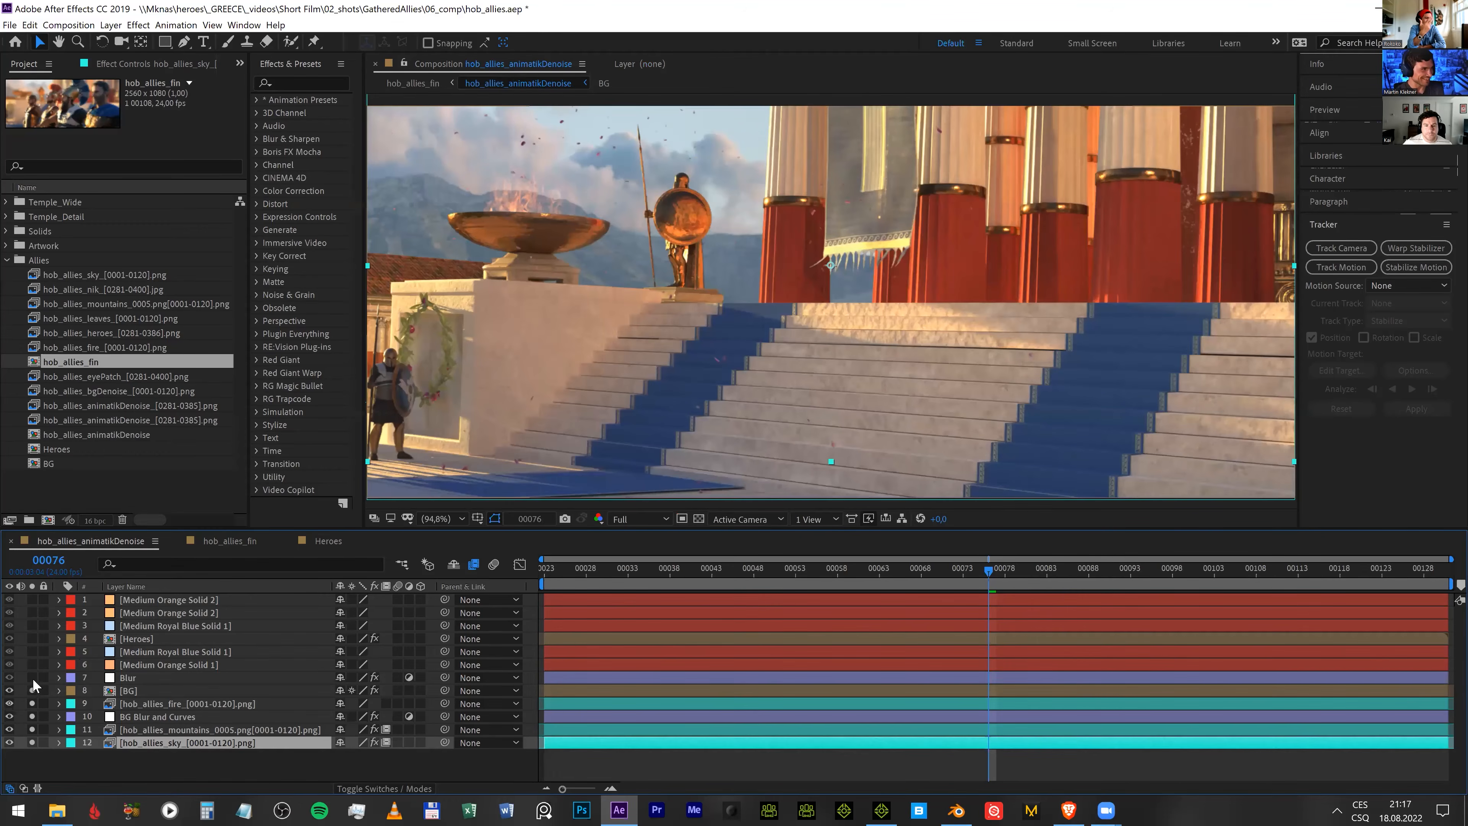
{"action": "left_click", "coordinate": [31, 678]}
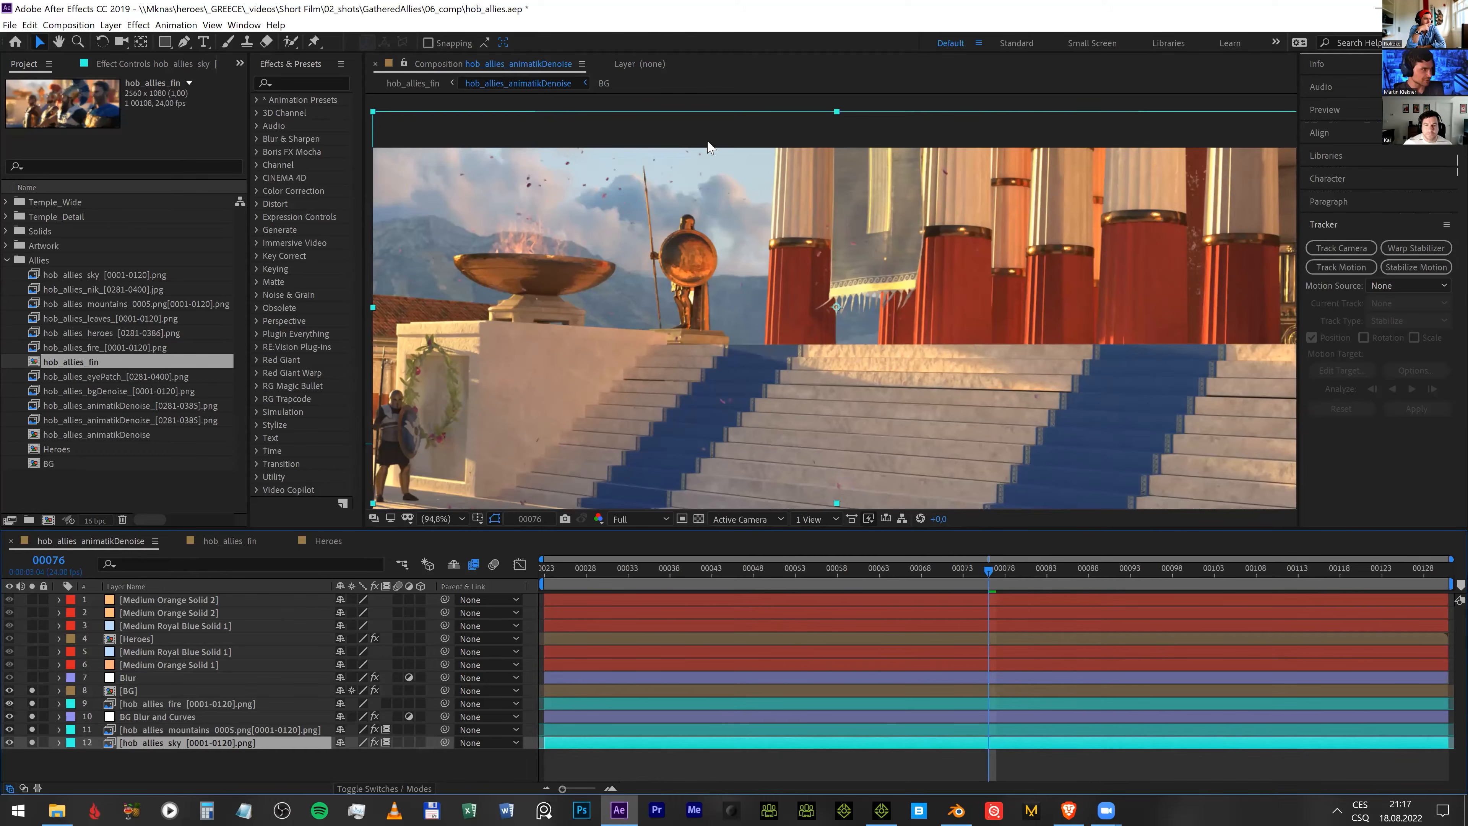
{"action": "left_click_drag", "start_coordinate": [32, 638], "coordinate": [31, 677]}
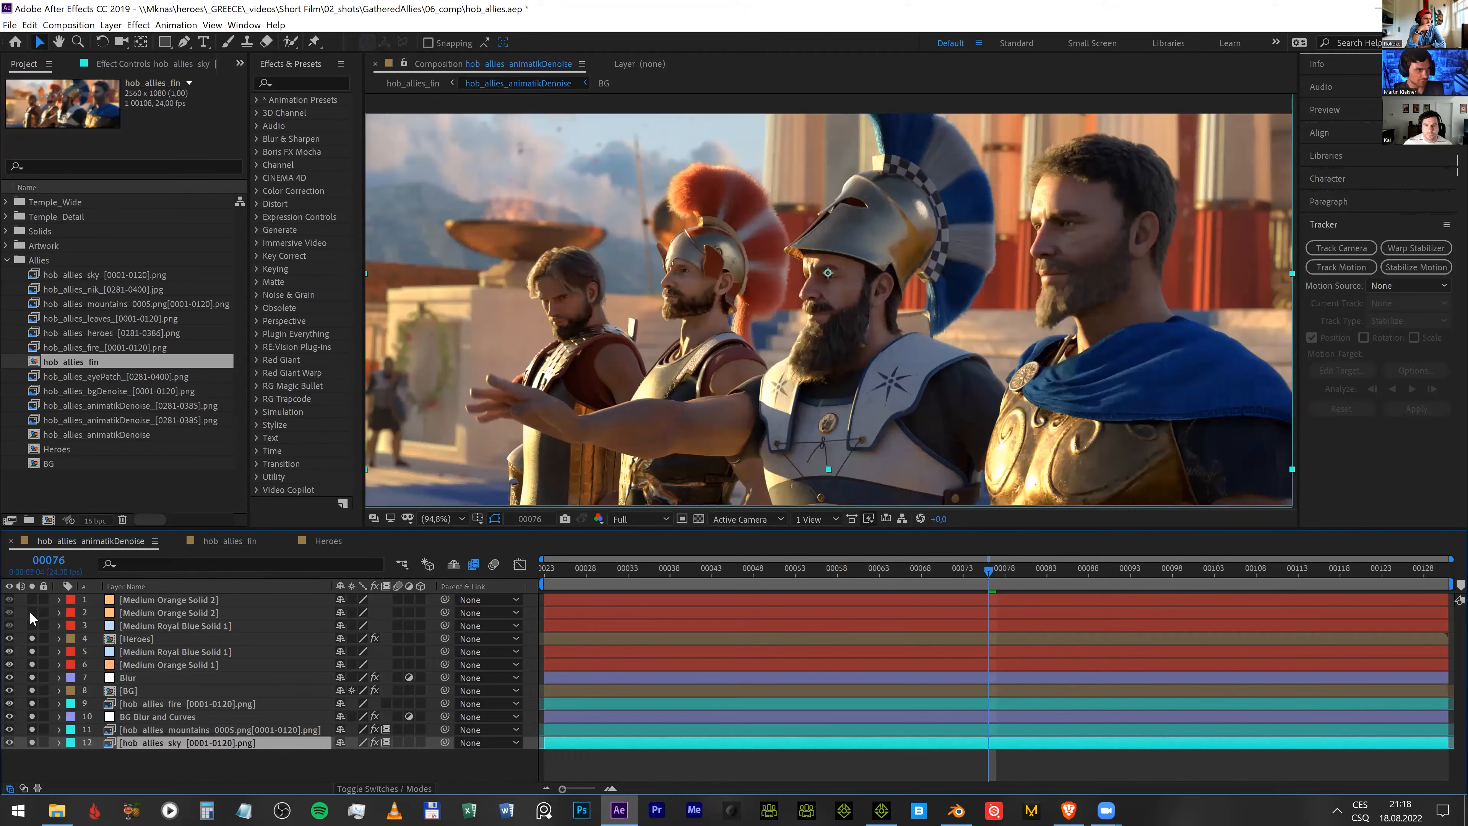
- Add the top three solid layers to the soloed layers and display the blending modes, with the topmost Medium Orange Solid 2 selected
{"action": "key", "text": "ctrl+z"}
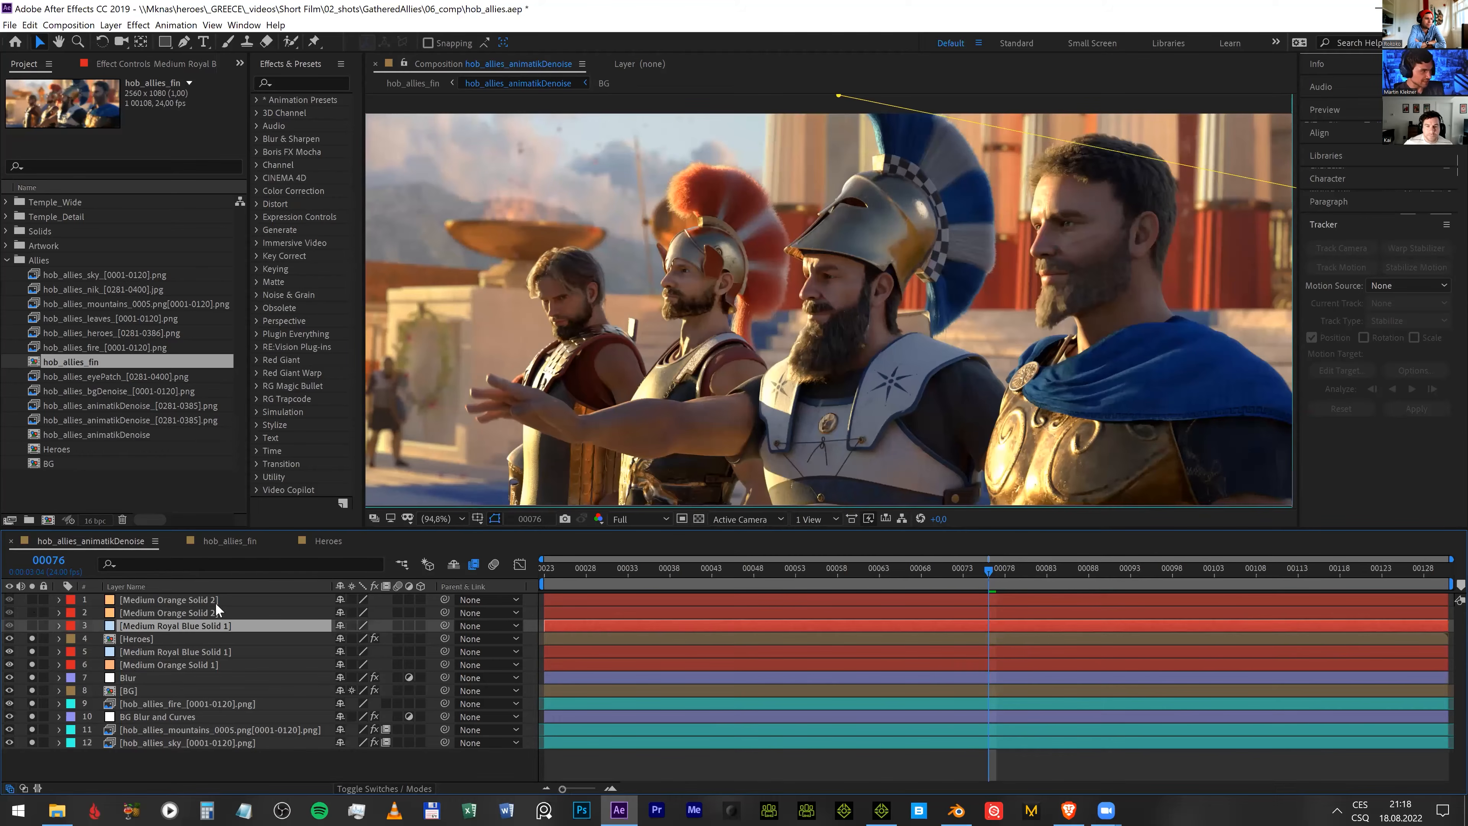
{"action": "key", "text": "ctrl+z"}
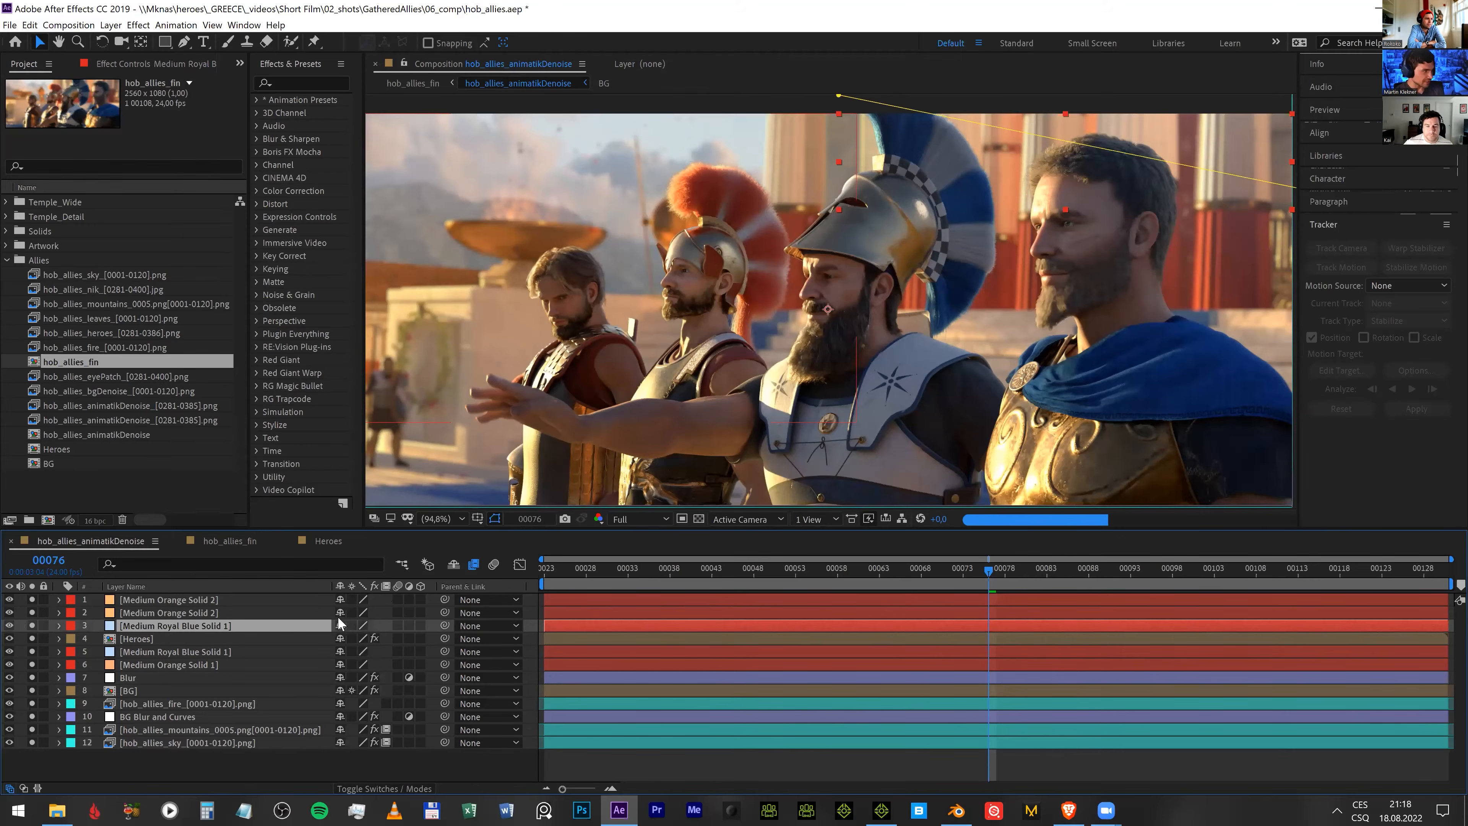
{"action": "left_click", "coordinate": [373, 599]}
{"action": "key", "text": "F4"}
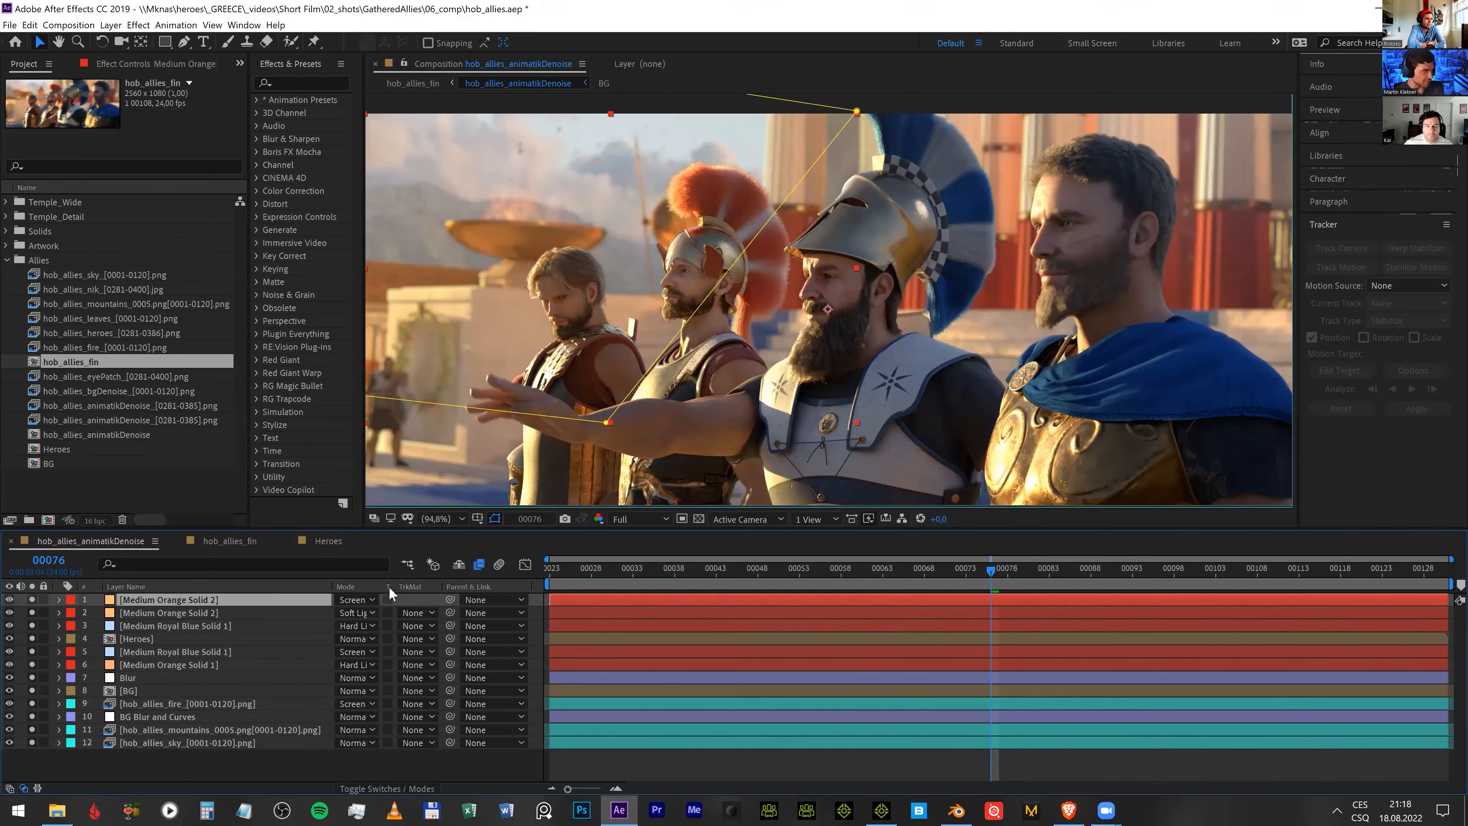
{"action": "key", "text": "ctrl+Down"}
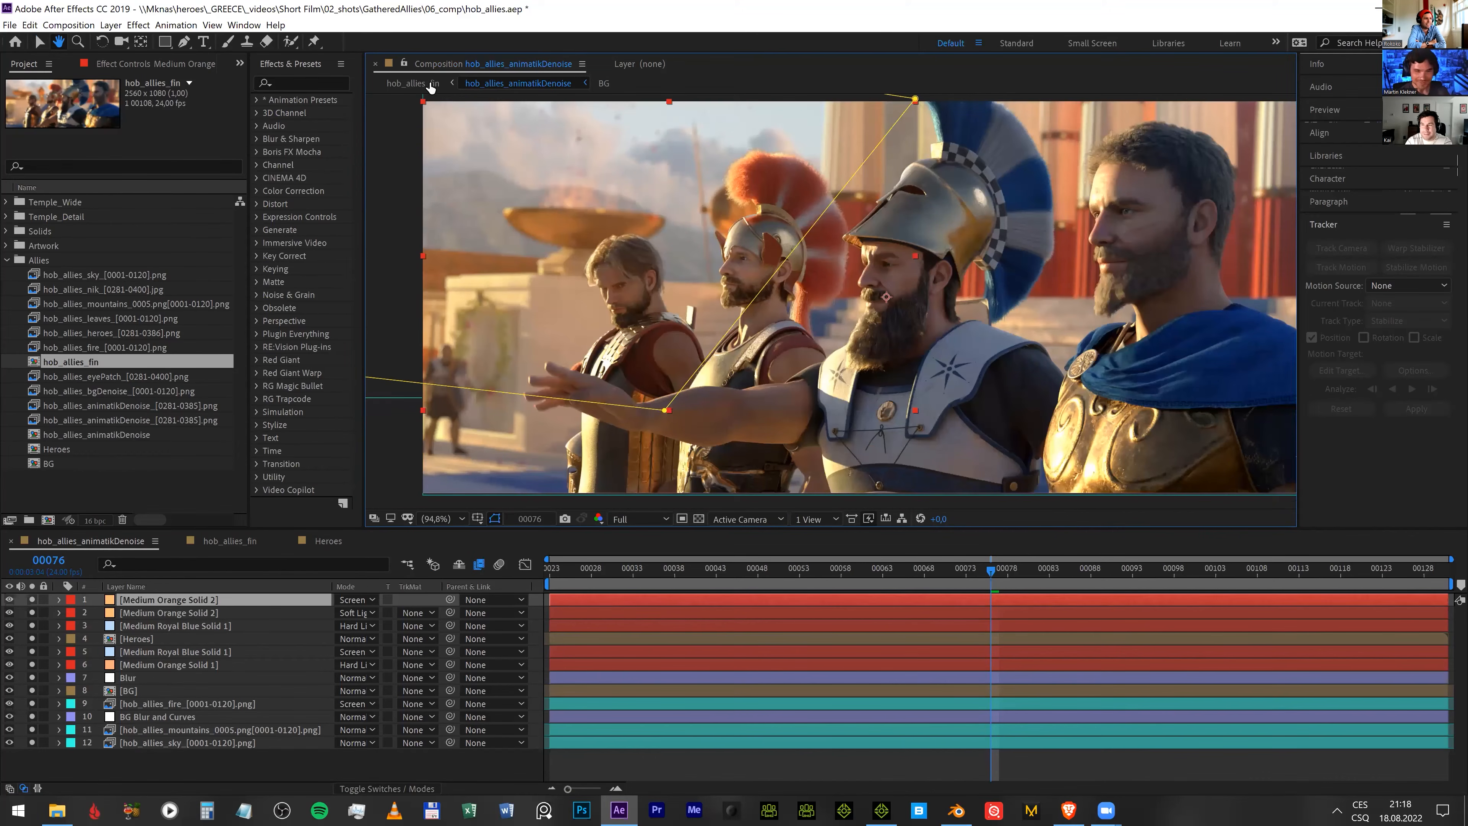
- Open the hob_allies_fin composition and inspect the graded heroes shot at 100% magnification
{"action": "key", "text": "v"}
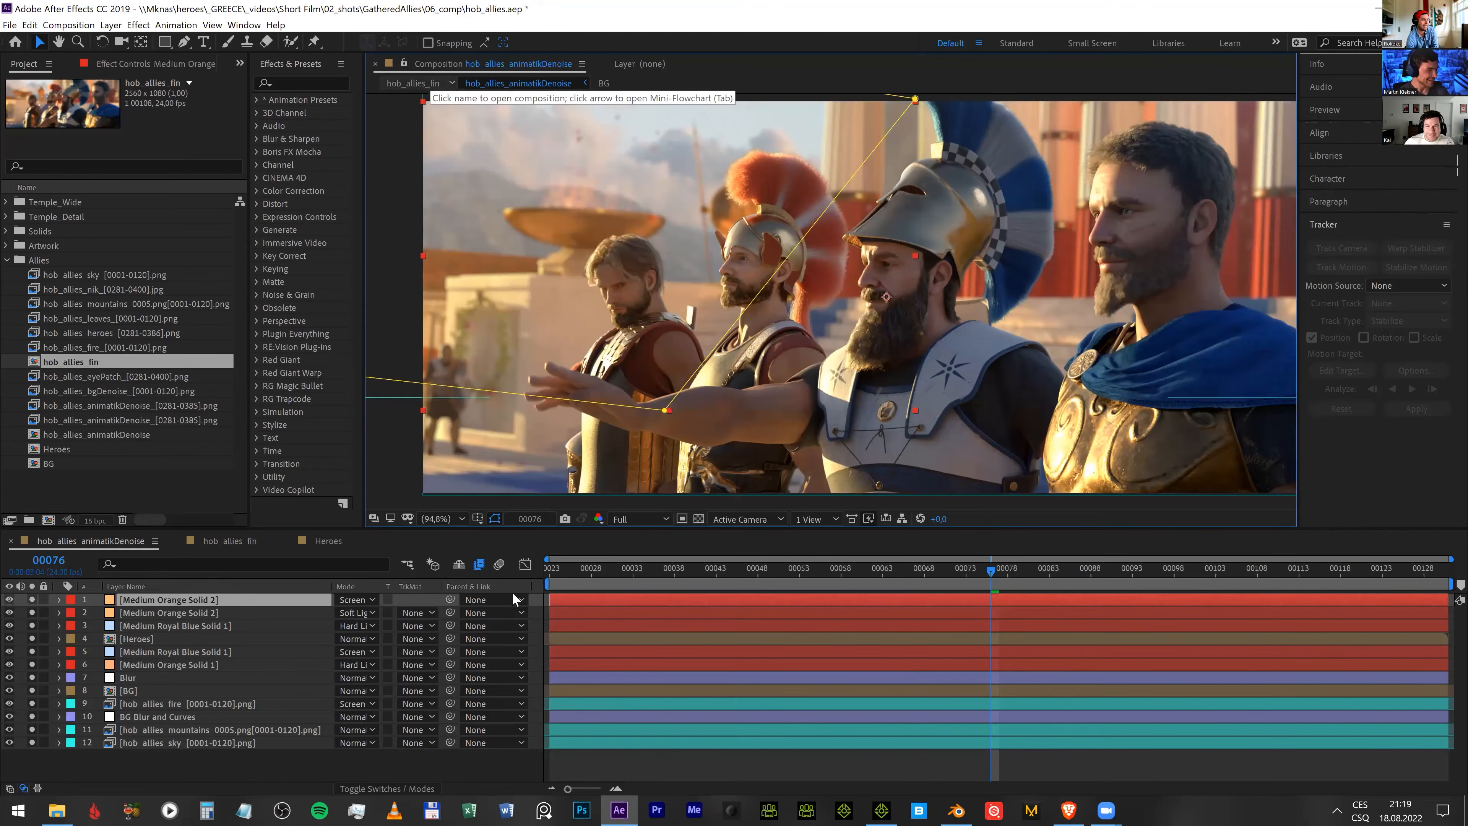
{"action": "key", "text": "shift+Escape"}
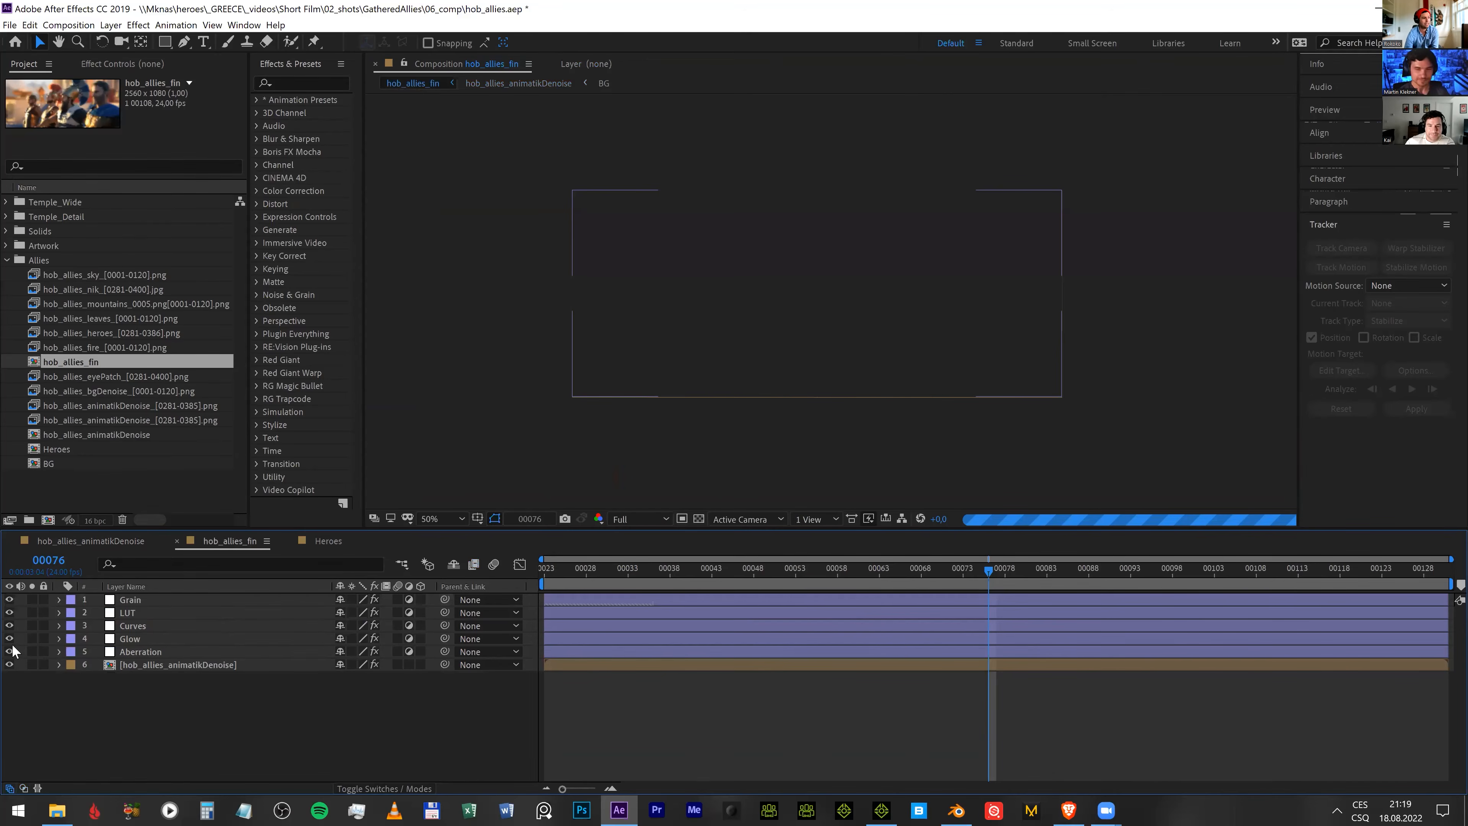
{"action": "key", "text": "slash"}
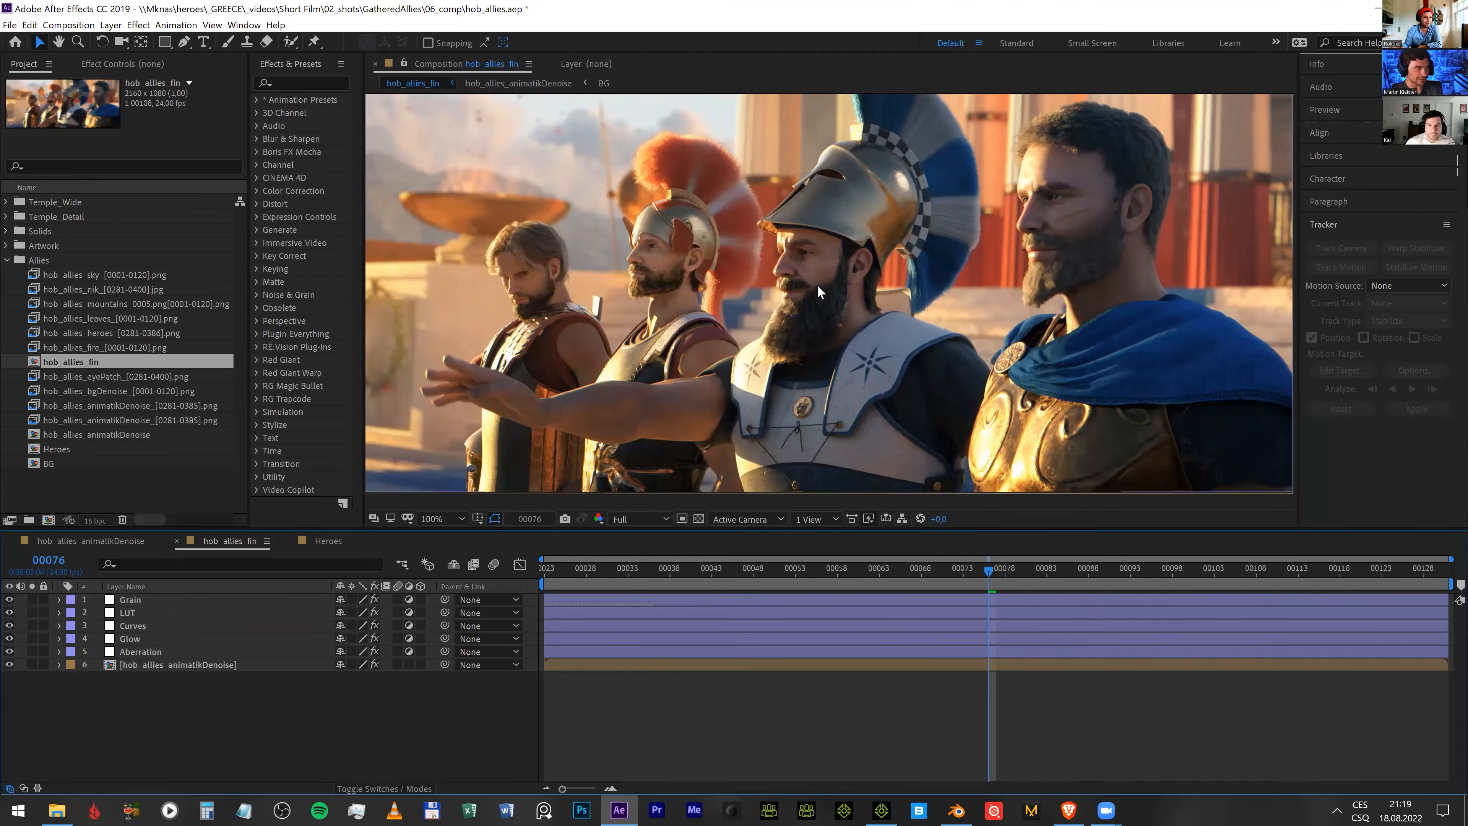
{"action": "middle_click_drag", "start_coordinate": [815, 233], "coordinate": [851, 244]}
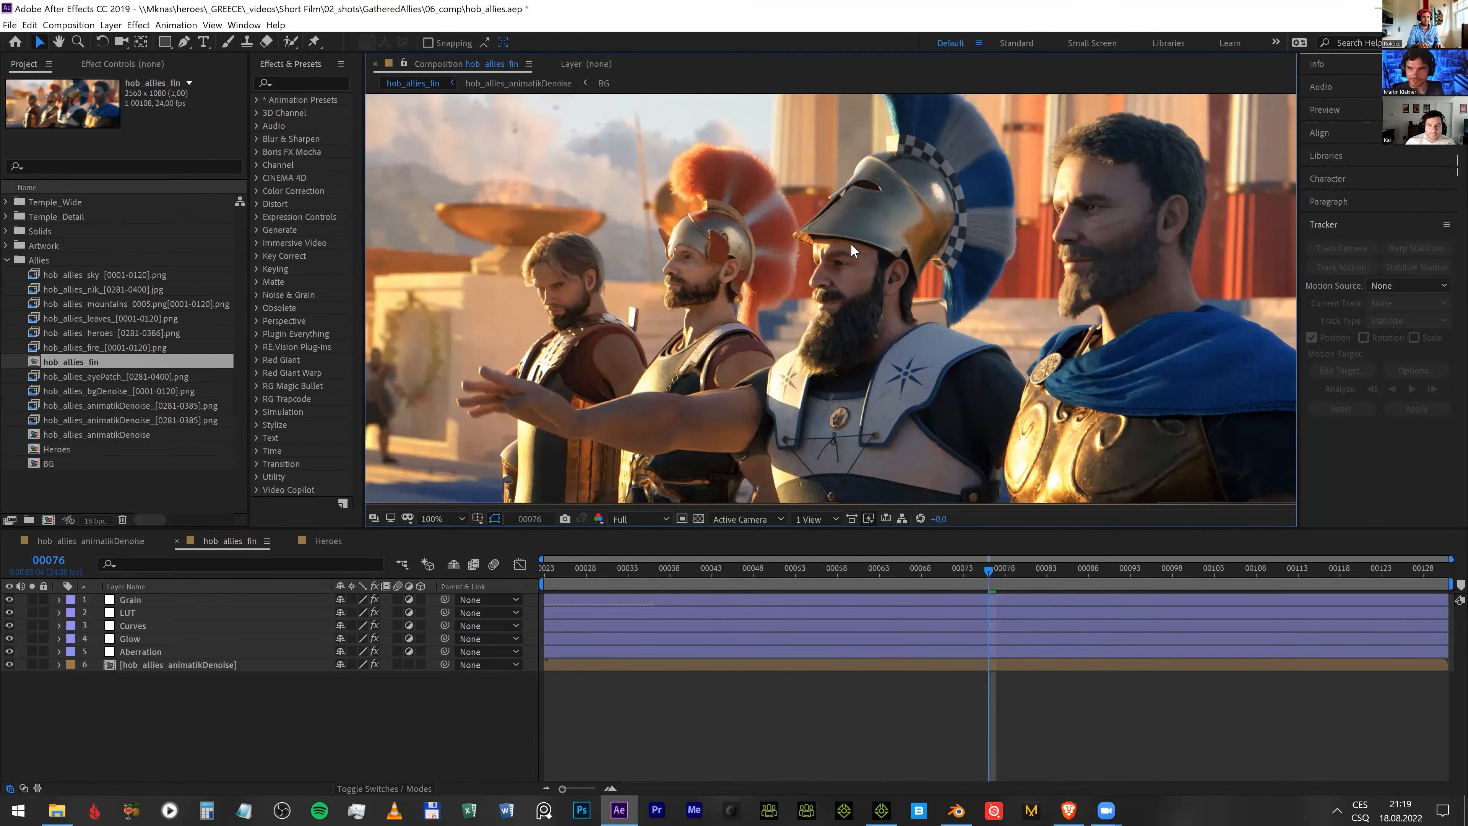